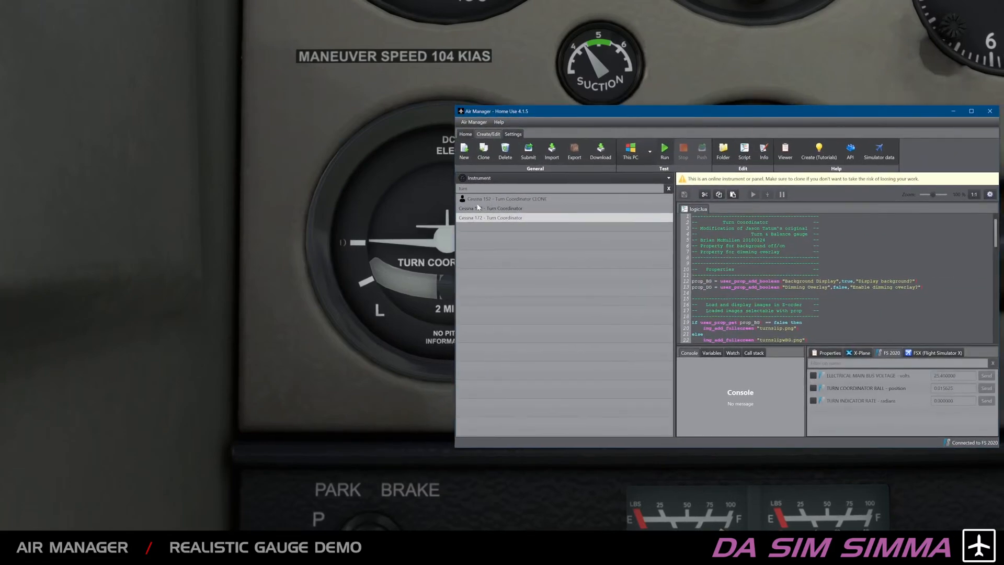
Step: Replace the current instrument search with 152 to list the Cessna 152 instruments
drag(593, 111, 938, 111)
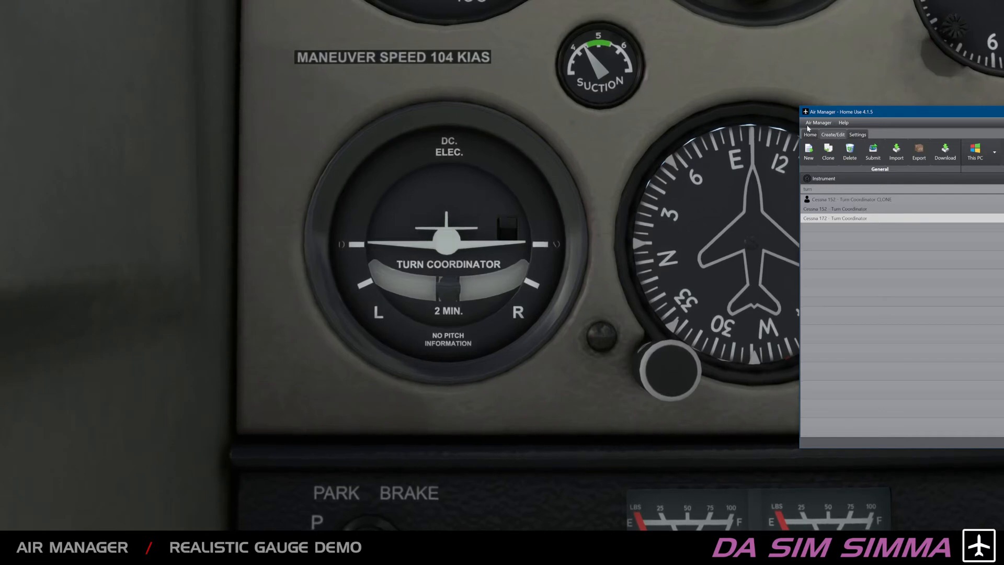
drag(894, 112, 578, 89)
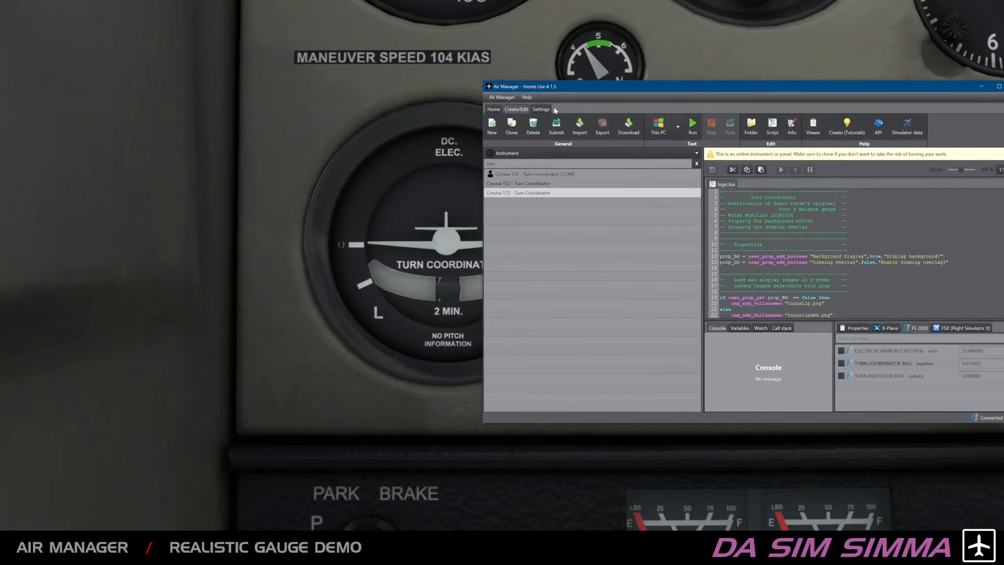
click(538, 175)
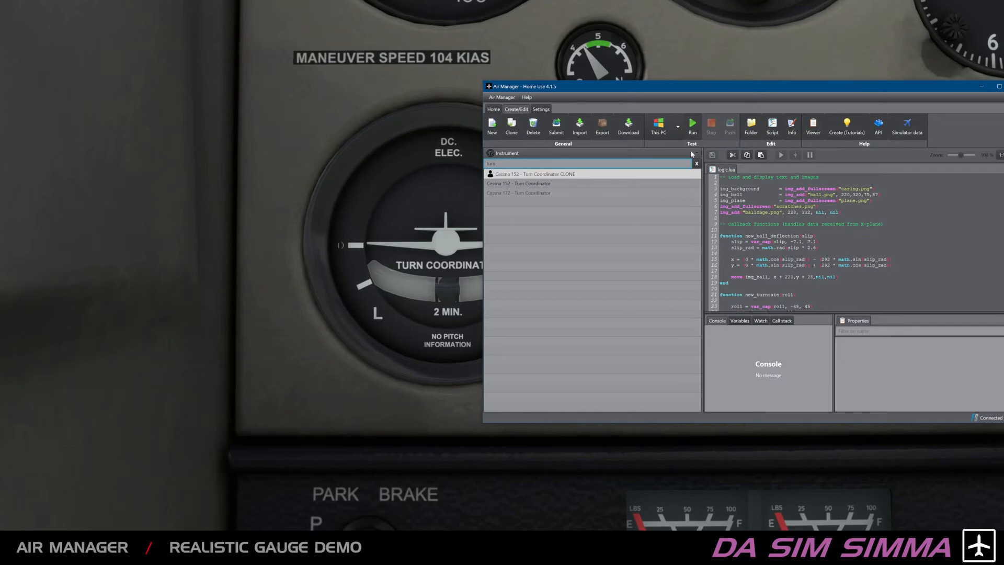
click(697, 163)
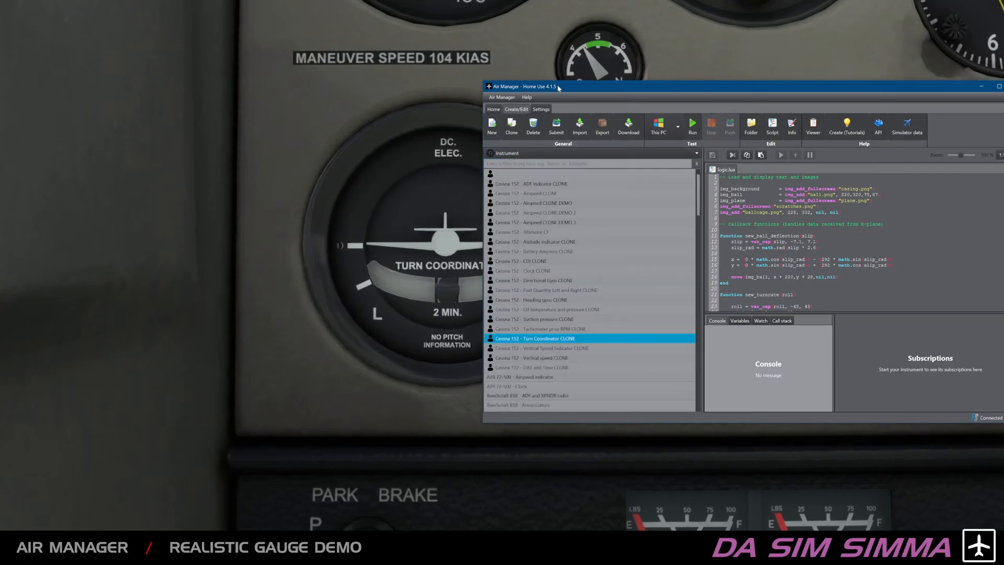
click(490, 168)
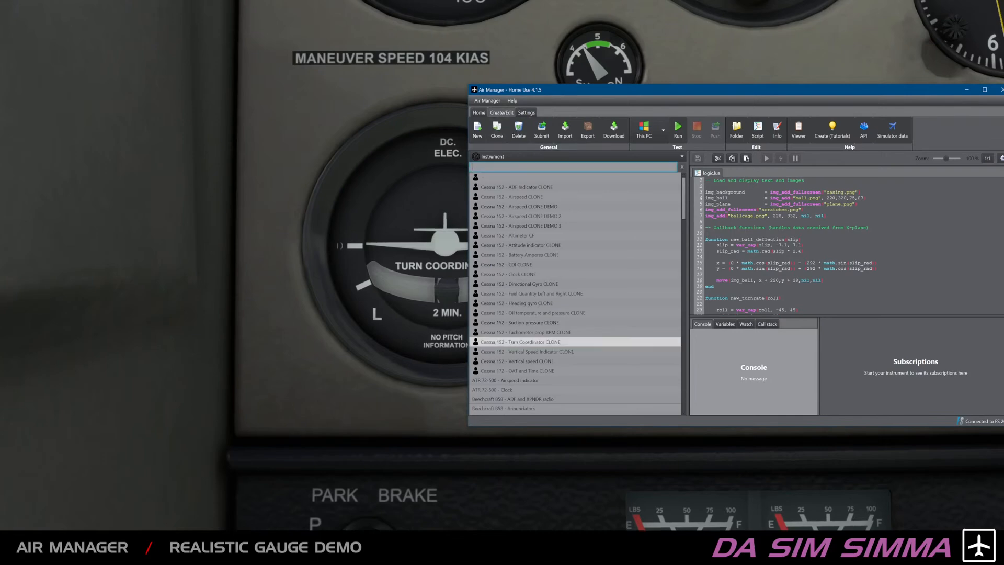
text(152)
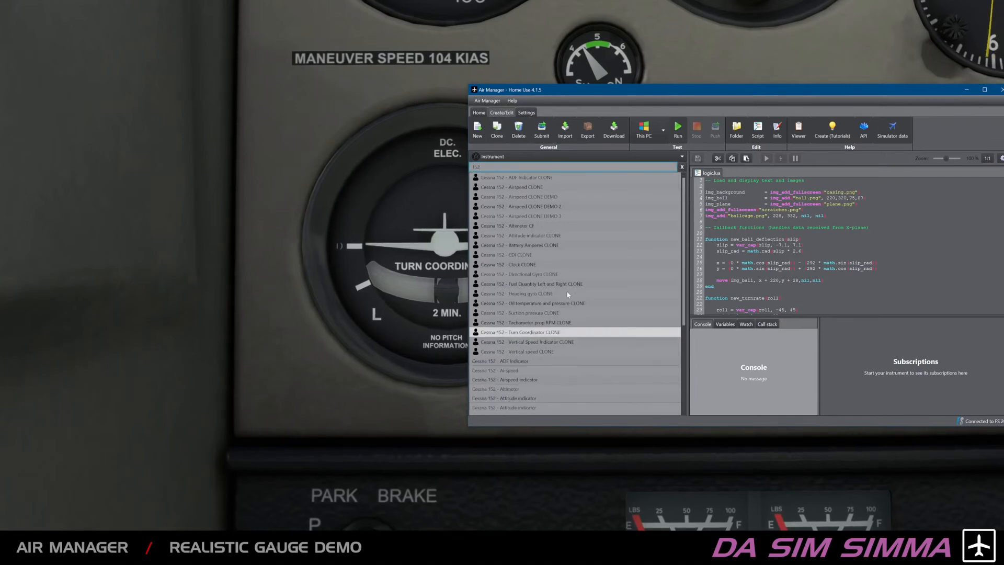
scroll(567, 296, down, 5)
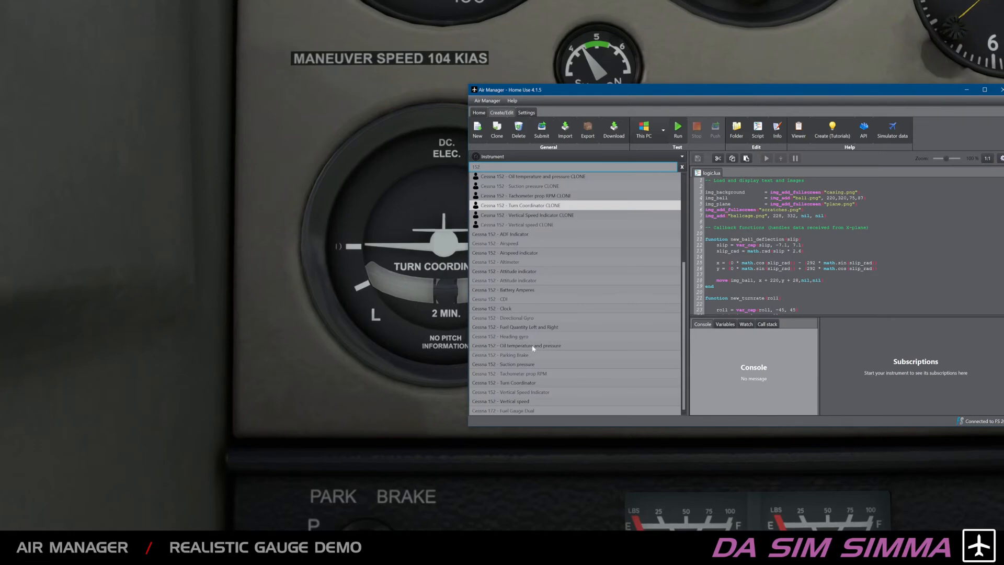
Step: Run the original, non-cloned Cessna 152 - Turn Coordinator instrument as a test on this PC
click(521, 384)
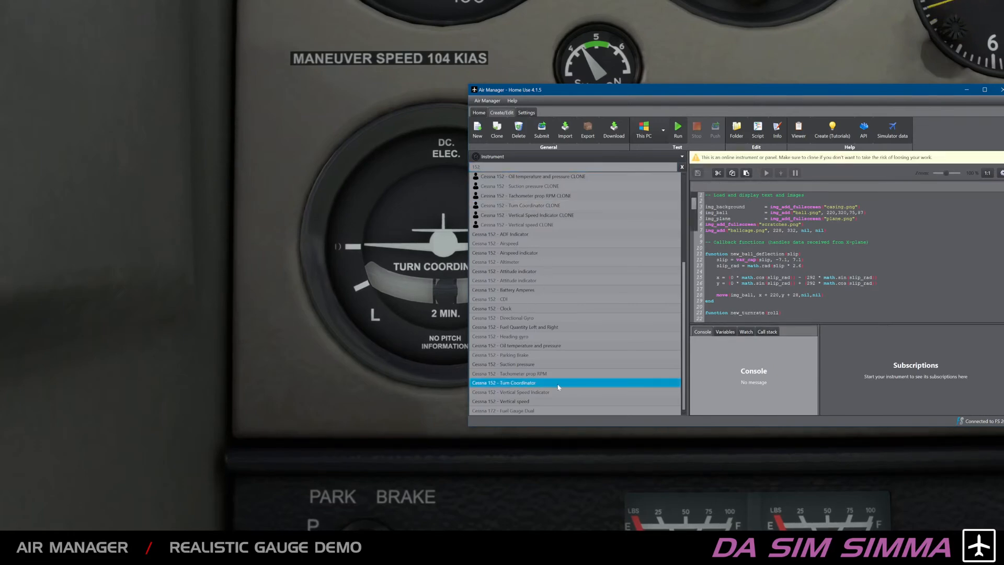
click(678, 129)
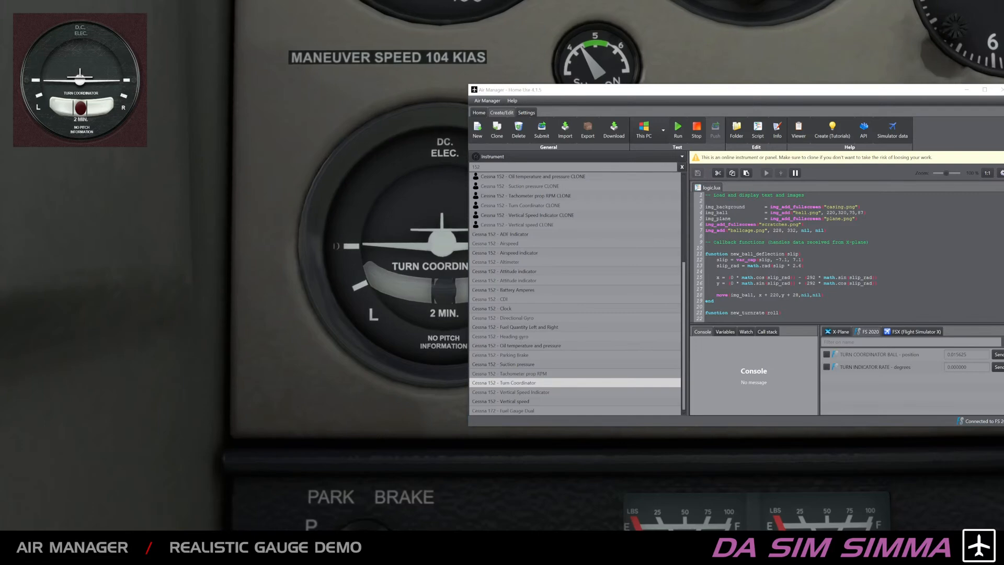
click(679, 130)
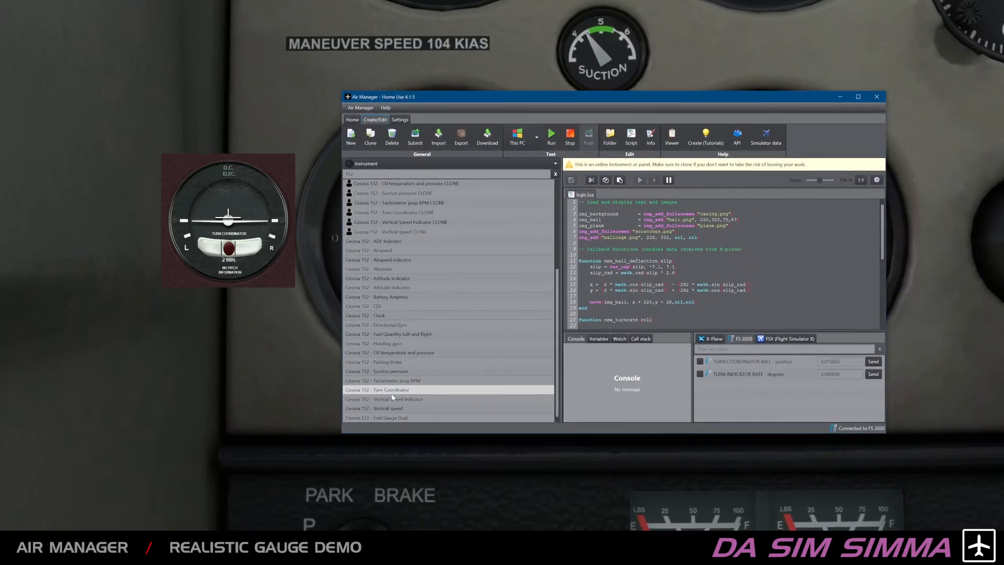
Step: Clone the original Cessna 152 - Turn Coordinator and set the clone's type to "Turn Coordinator CLONE CF DEMO"
right_click(395, 391)
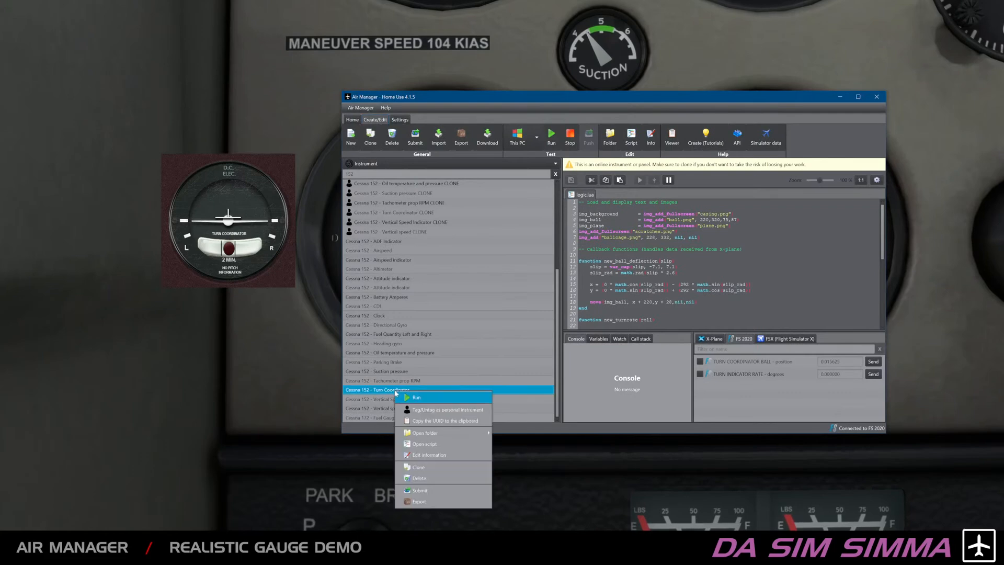
click(433, 469)
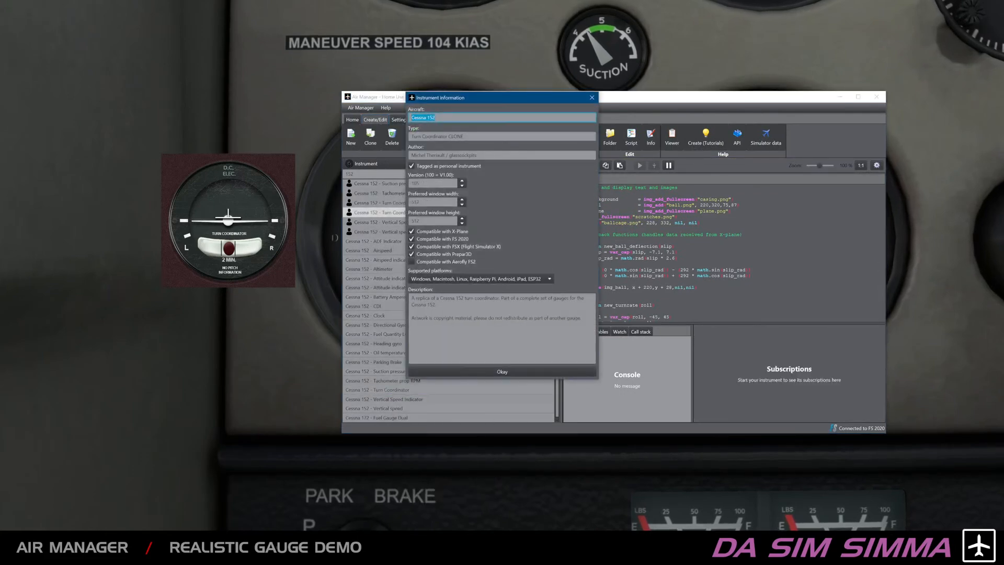
click(471, 136)
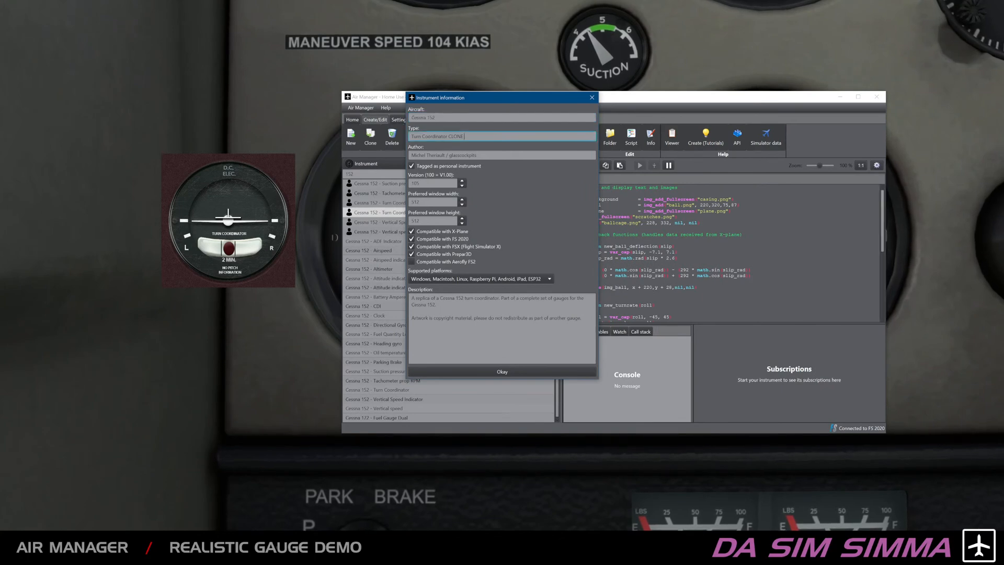
text(CF DEMO)
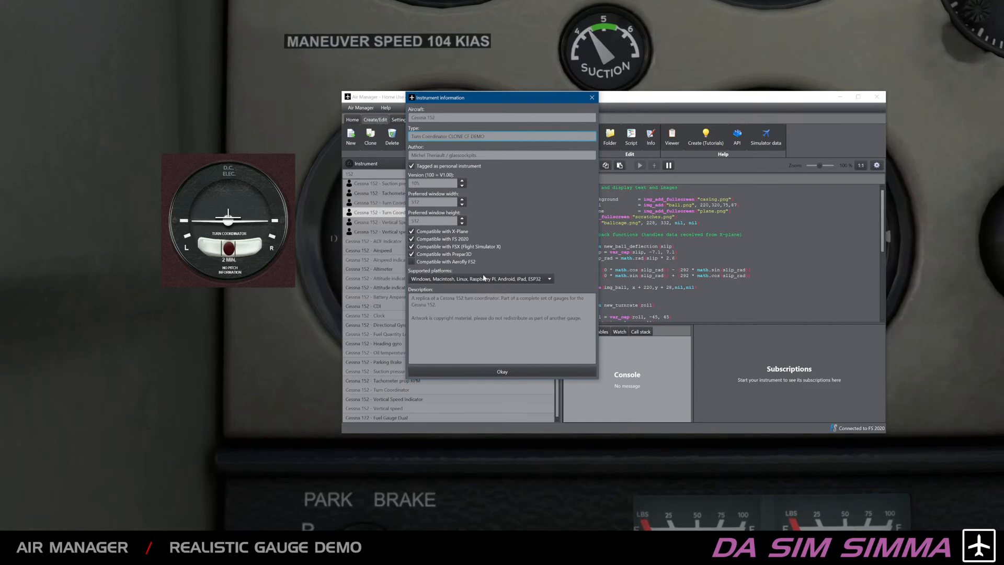
click(493, 372)
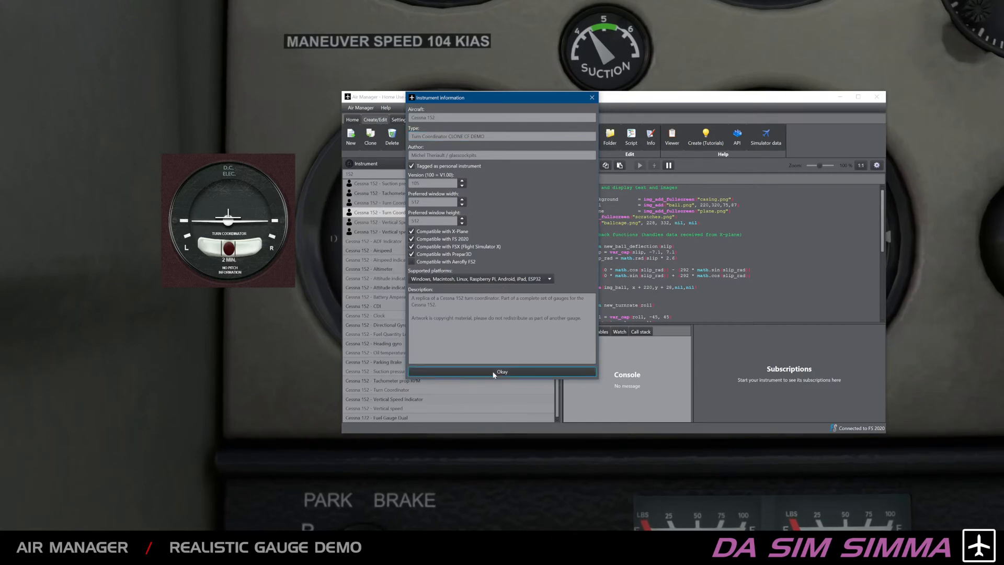
scroll(517, 286, up, 5)
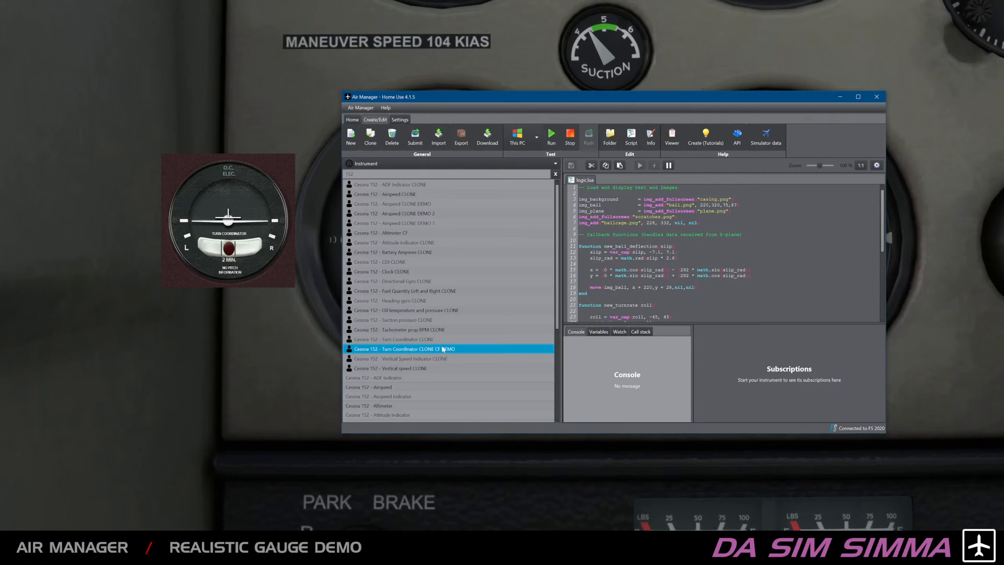
Step: Test-run the Turn Coordinator CLONE CF DEMO instrument in place of the original and stop the test
click(570, 136)
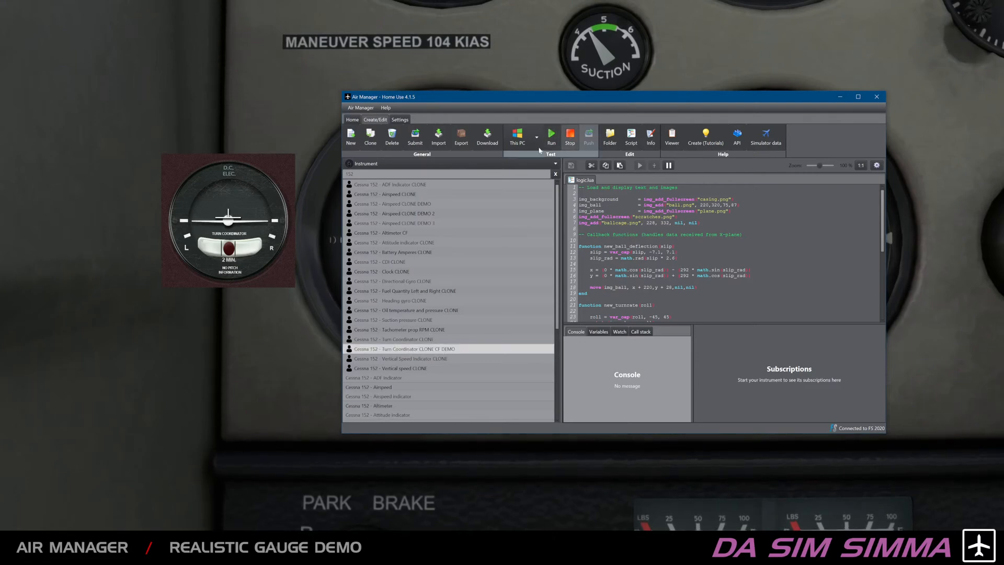
click(551, 136)
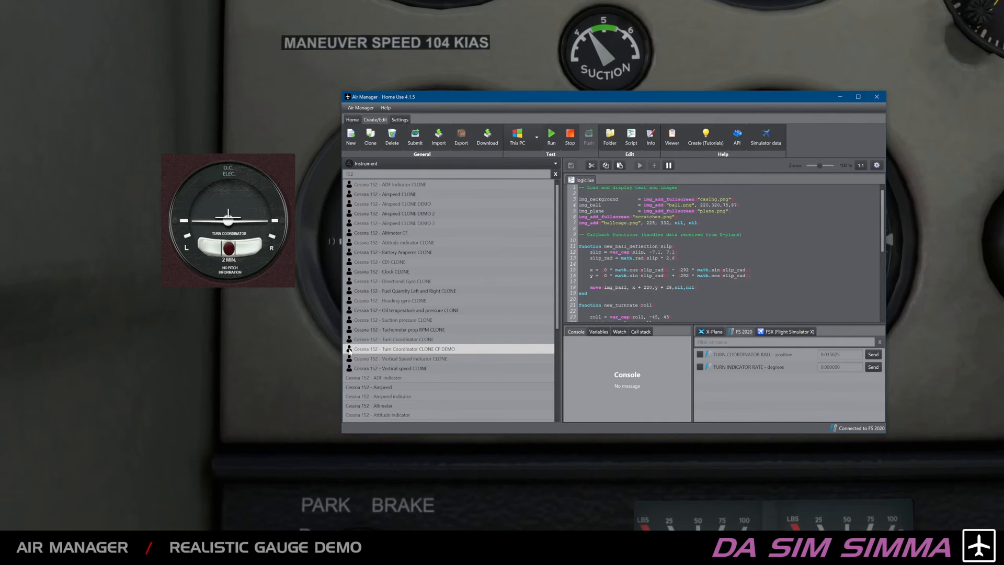
click(570, 137)
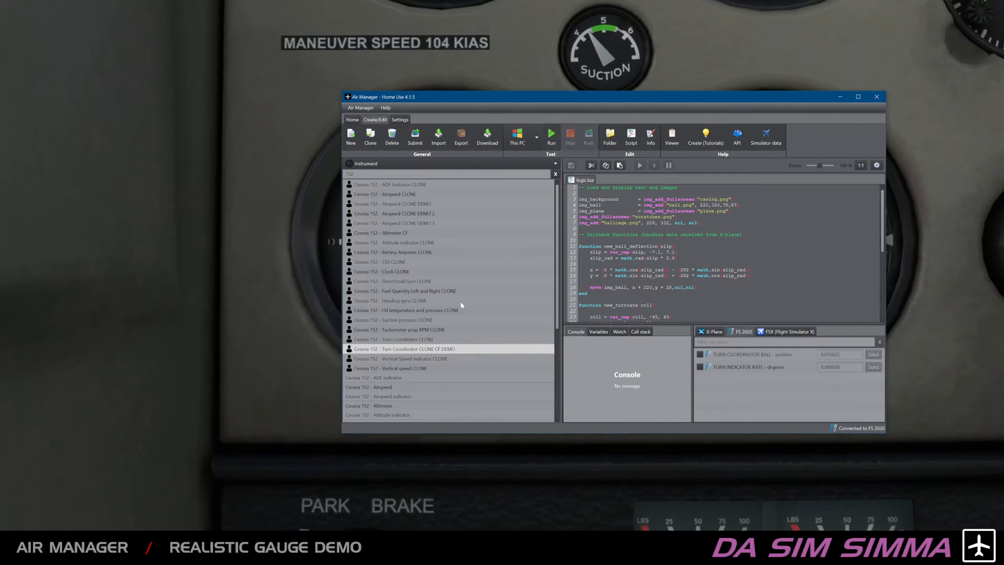
Step: Open the CF DEMO clone's resources folder and select the ball, ballcage, casing, plane and scratches images
right_click(452, 349)
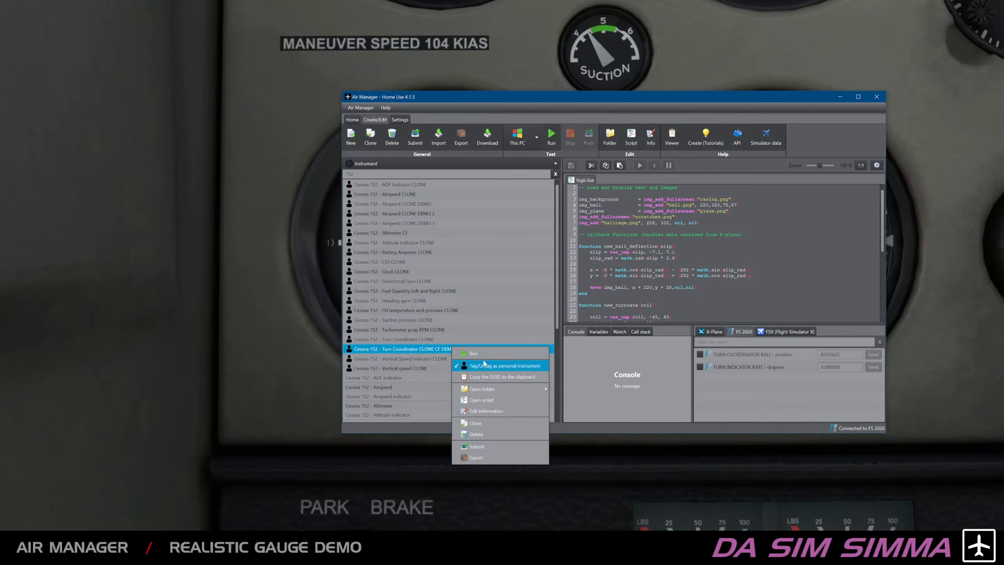
mouse_move(493, 387)
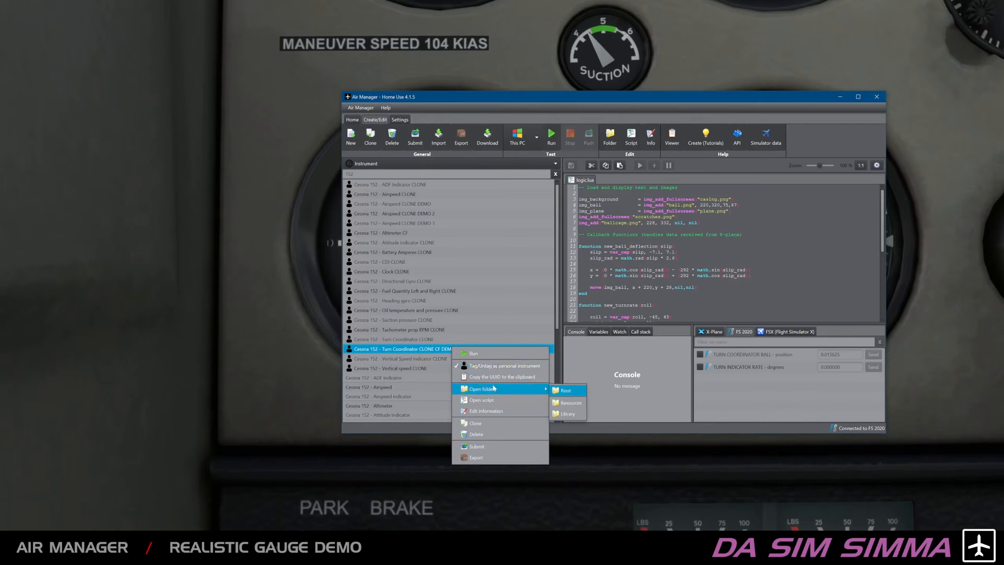
click(569, 403)
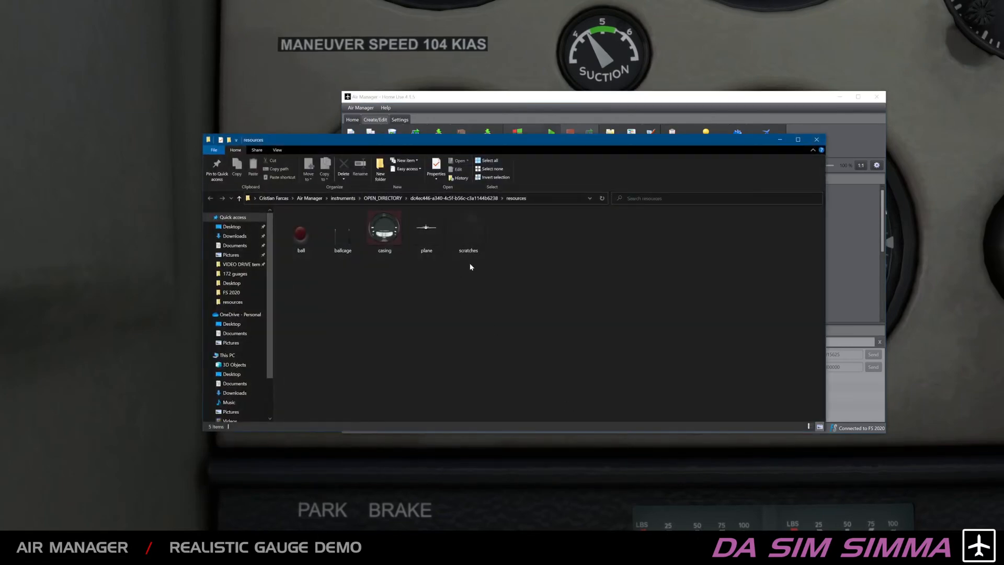
drag(472, 271, 306, 236)
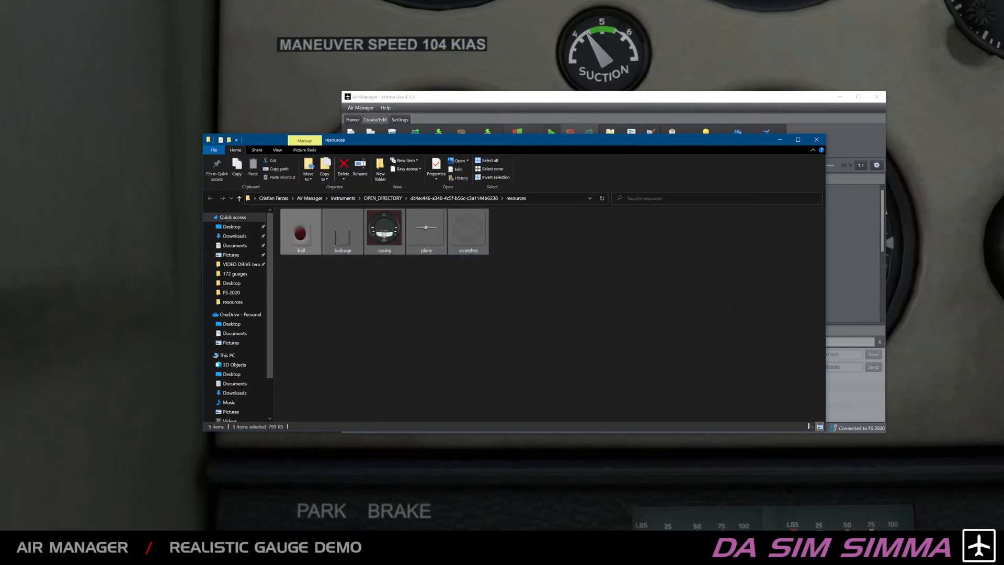
Step: Switch to Photoshop and create a new 11520 x 2160 pixel RGB document at 72 pixels/inch with a white background
click(424, 554)
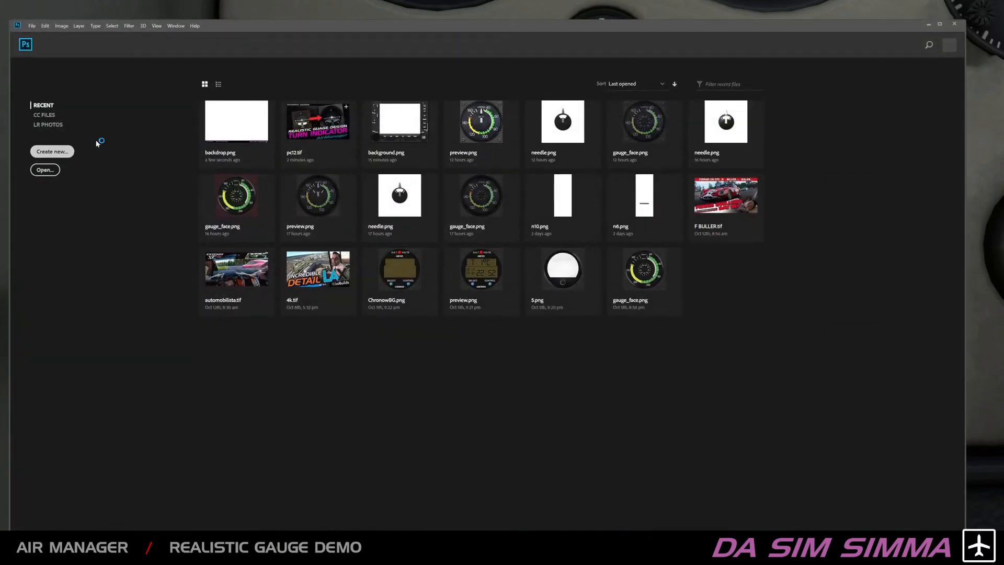
click(51, 151)
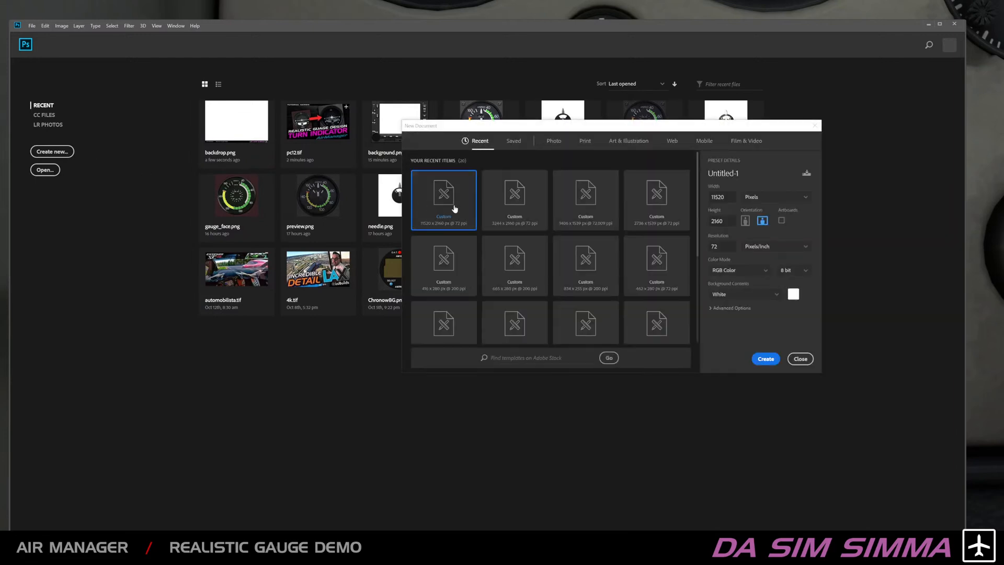
click(769, 360)
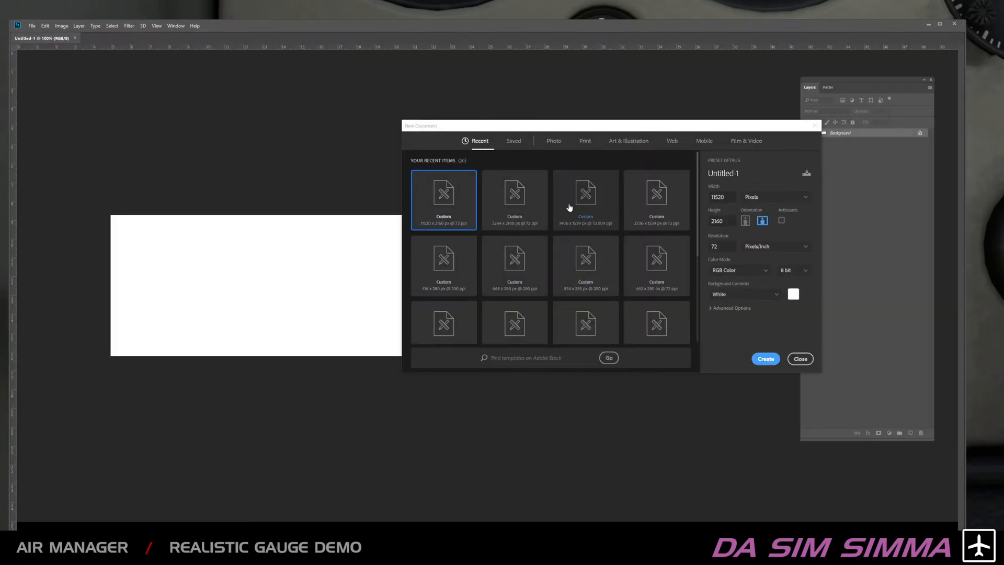
drag(438, 32, 447, 11)
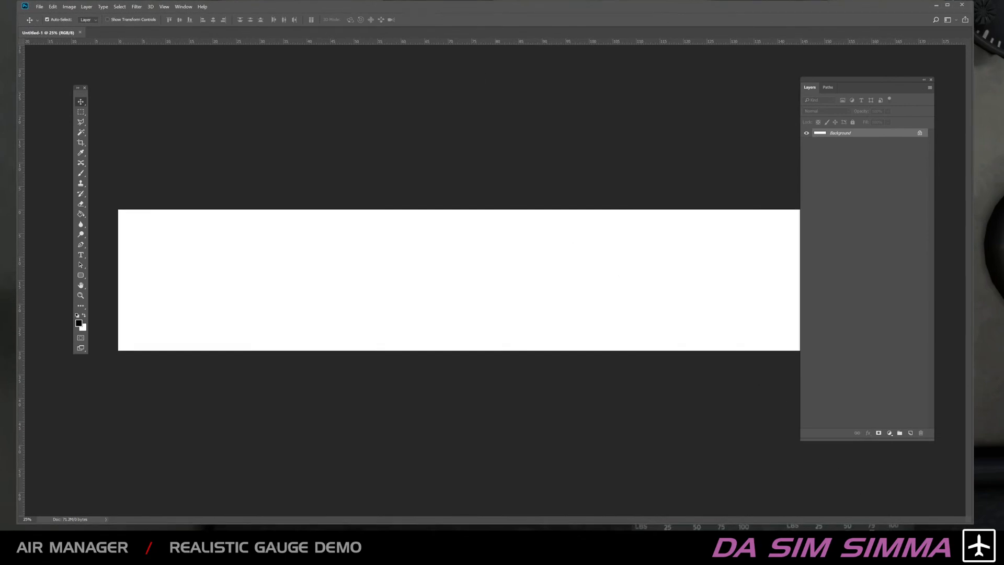
Step: Open the selected images from the clone's resources folder as separate Photoshop documents
key(alt+Tab)
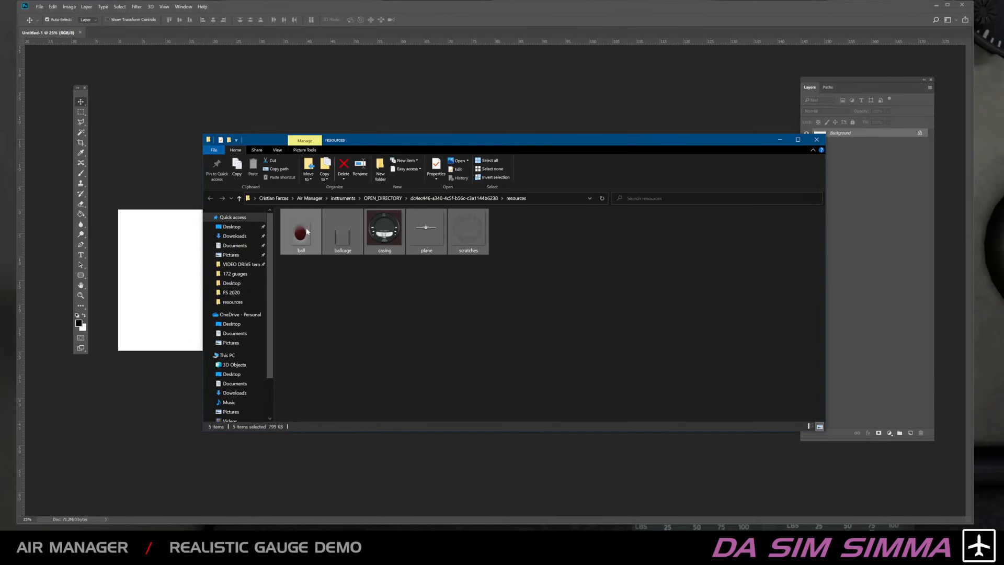
drag(519, 306, 398, 36)
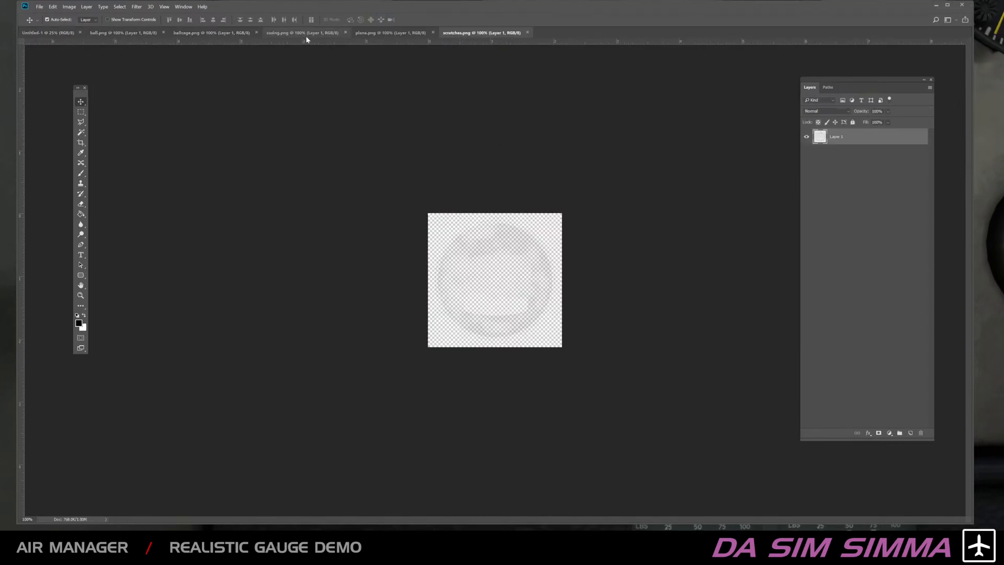
Step: Examine the ball.png and ballcage.png artwork up close
click(121, 33)
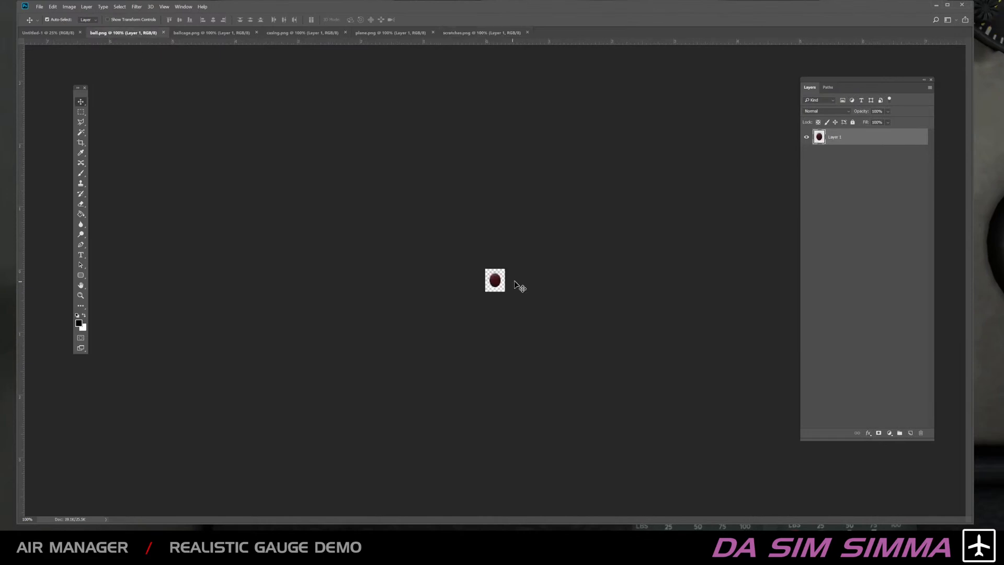
key(ctrl+plus)
key(ctrl+plus)
click(189, 34)
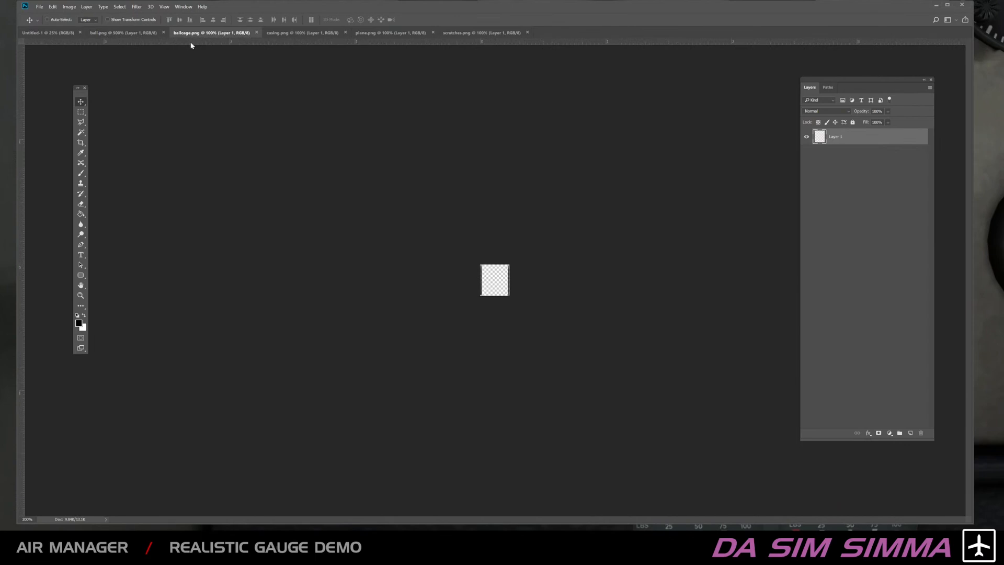
key(ctrl+plus)
key(ctrl+plus)
key(ctrl+plus)
key(ctrl+plus)
key(ctrl+plus)
key(ctrl+plus)
key(ctrl+plus)
key(ctrl+plus)
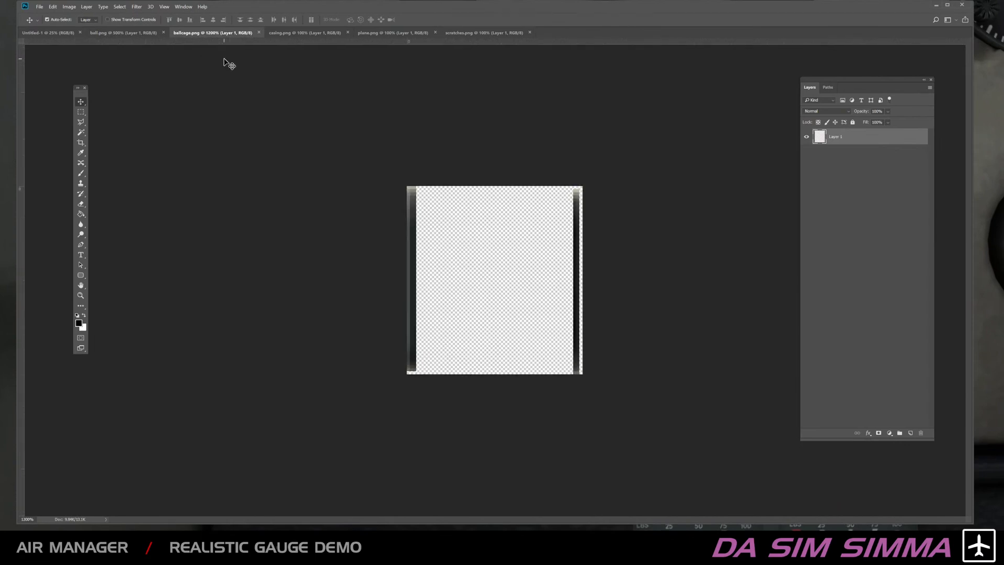
Step: Examine the casing.png gauge face and the plane.png aircraft symbol up close
click(288, 34)
key(ctrl+plus)
key(ctrl+plus)
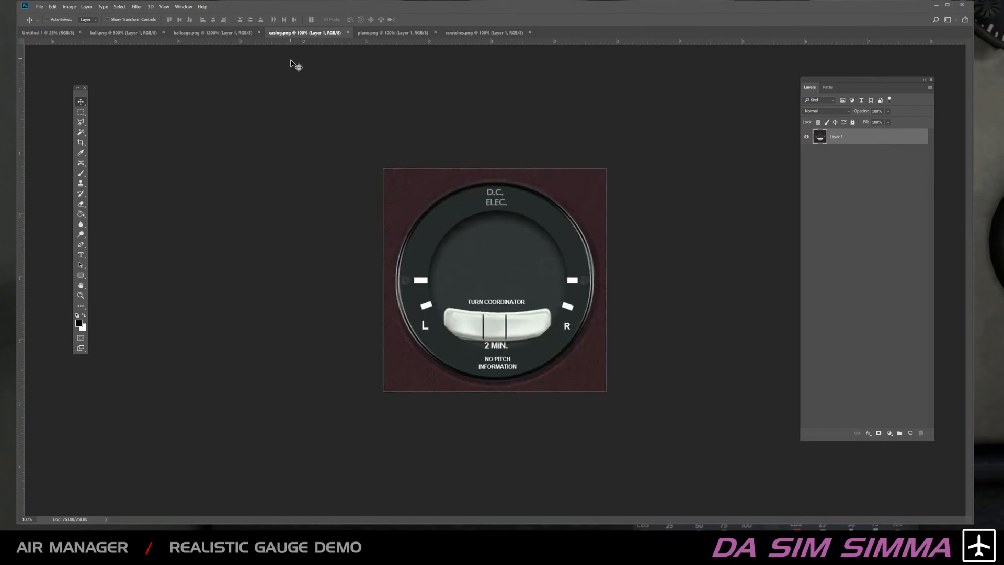
click(381, 32)
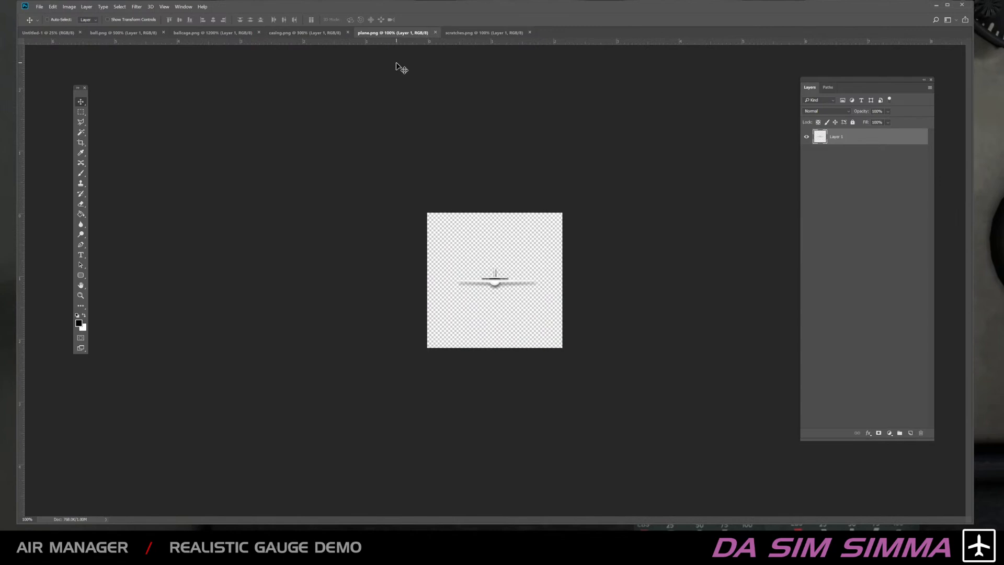
key(ctrl+plus)
key(ctrl+plus)
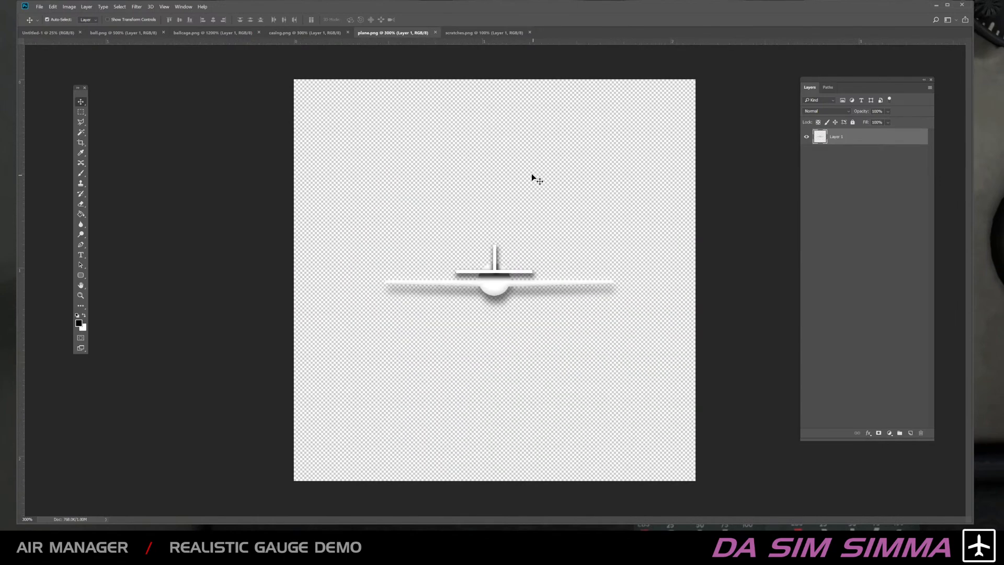
Step: In scratches.png, place a new white-filled layer beneath the scratches artwork to inspect it, and hide that white layer
click(467, 33)
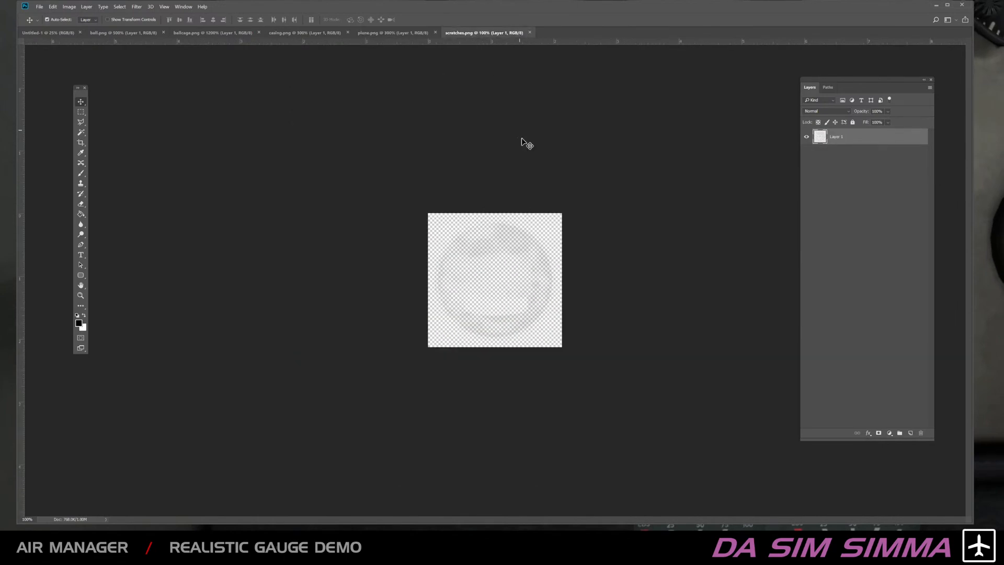
key(ctrl+plus)
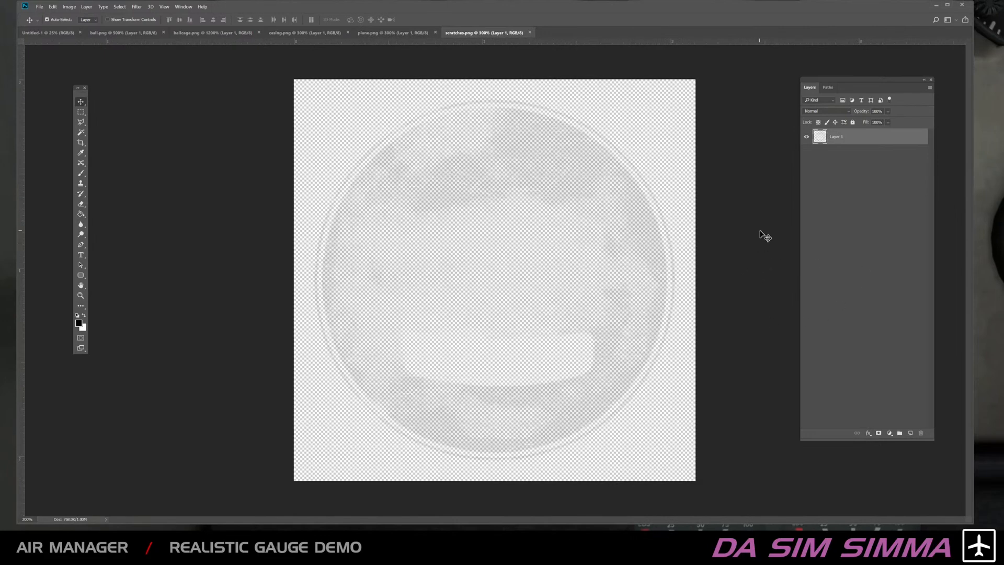
click(81, 216)
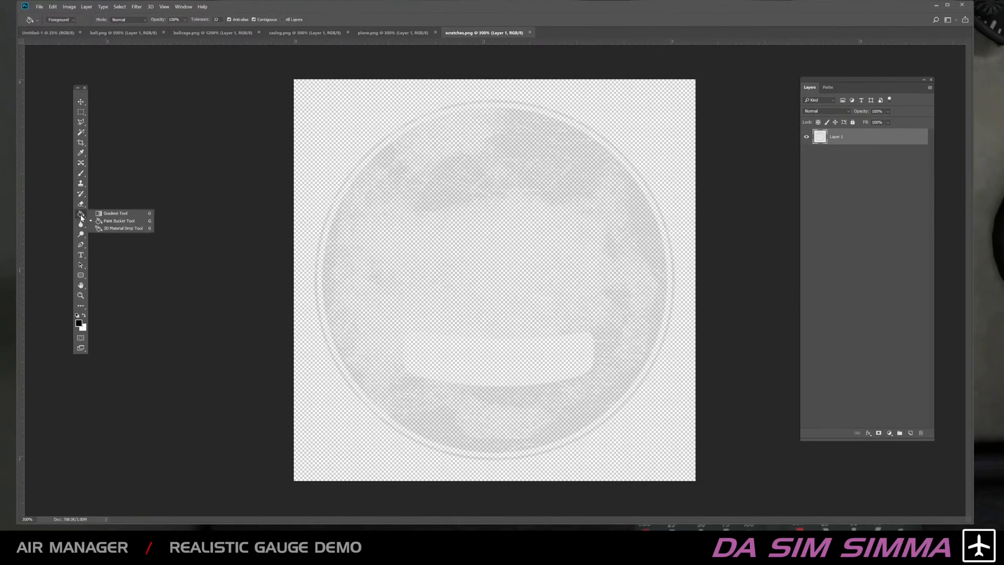
click(83, 315)
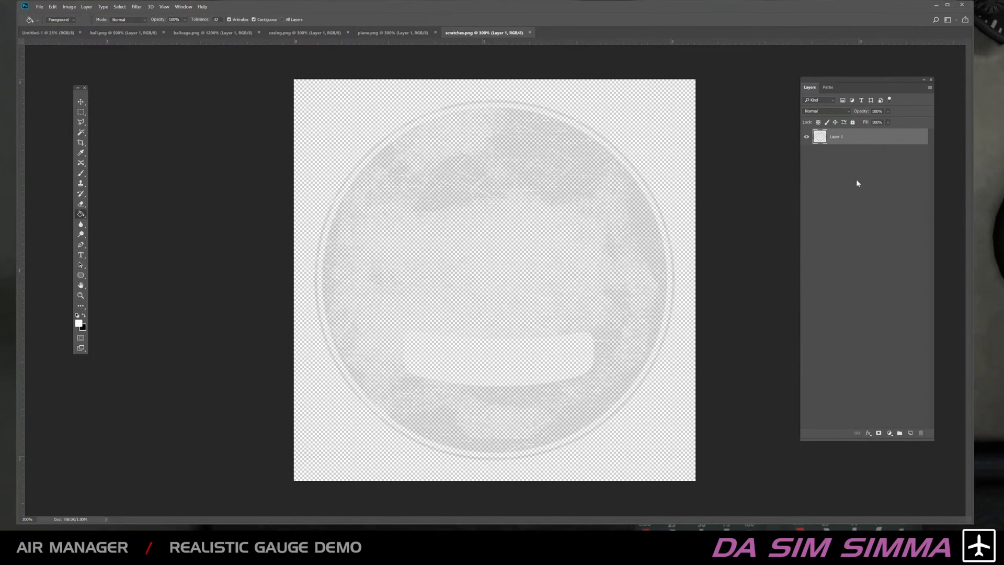
click(910, 433)
click(601, 209)
drag(859, 143, 859, 164)
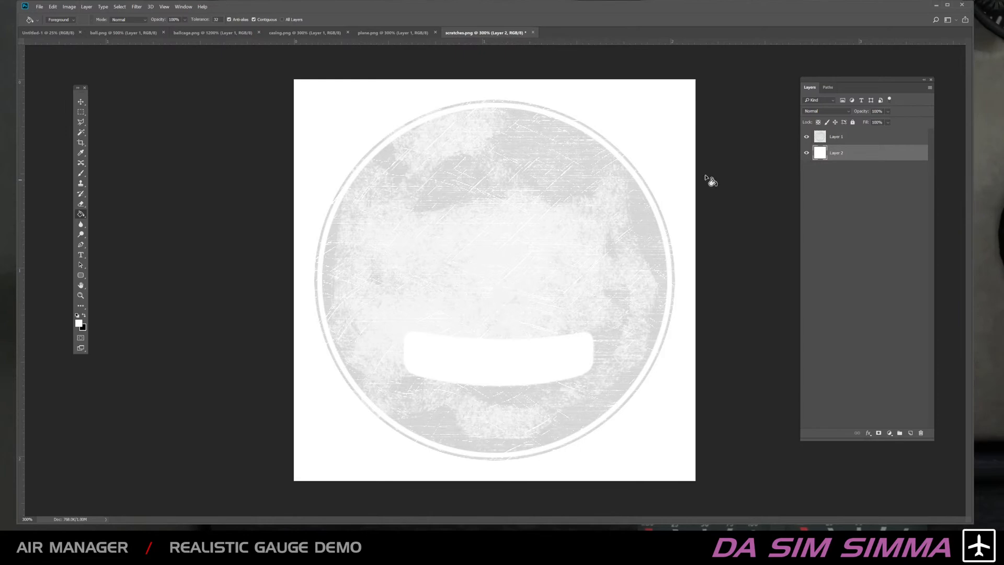
click(806, 154)
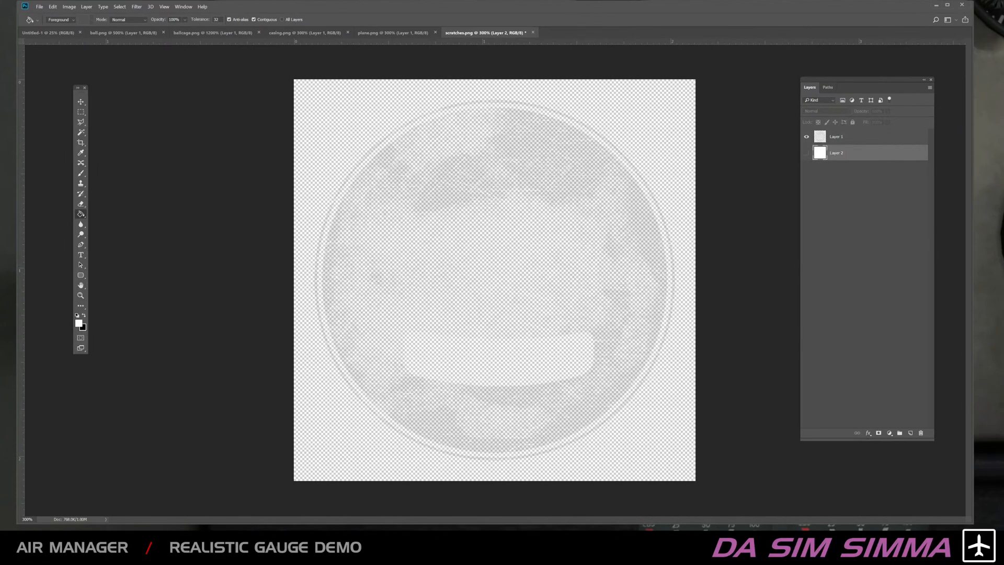
Step: Bring the Character panel into the workspace beside the Layers panel
drag(906, 1, 740, 358)
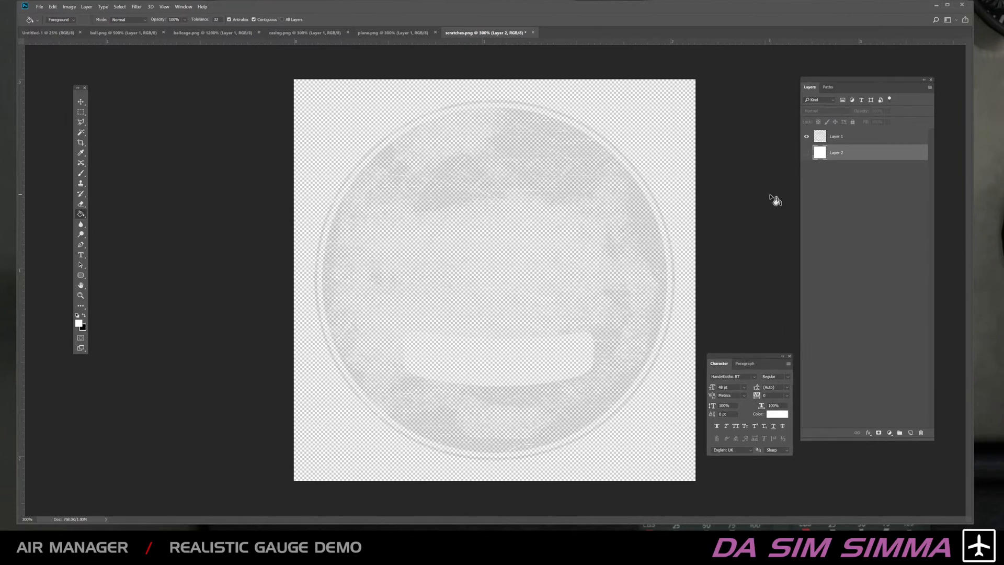
mouse_move(826, 6)
mouse_down()
mouse_move(838, 30)
mouse_move(831, 4)
mouse_up()
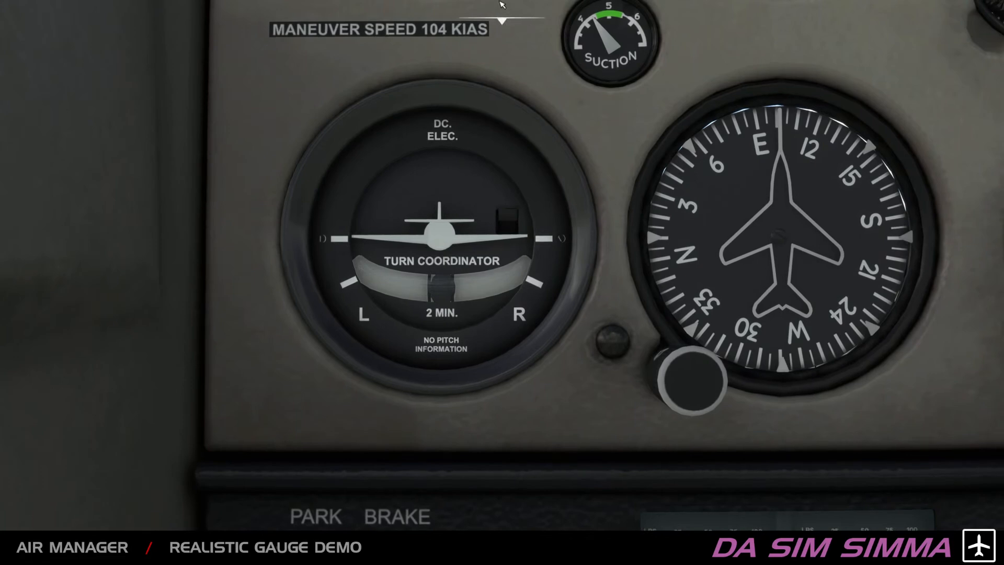
Step: Switch to Flight Simulator, close its camera settings, capture the turn coordinator view and paste the screenshot into the blank Untitled-1 document in Photoshop
mouse_move(510, 21)
click(402, 39)
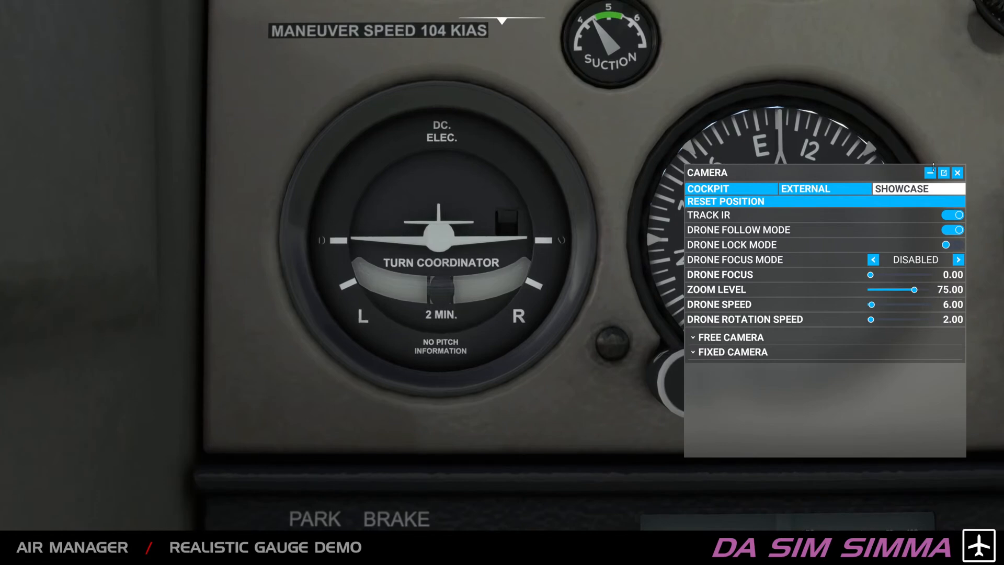
click(957, 172)
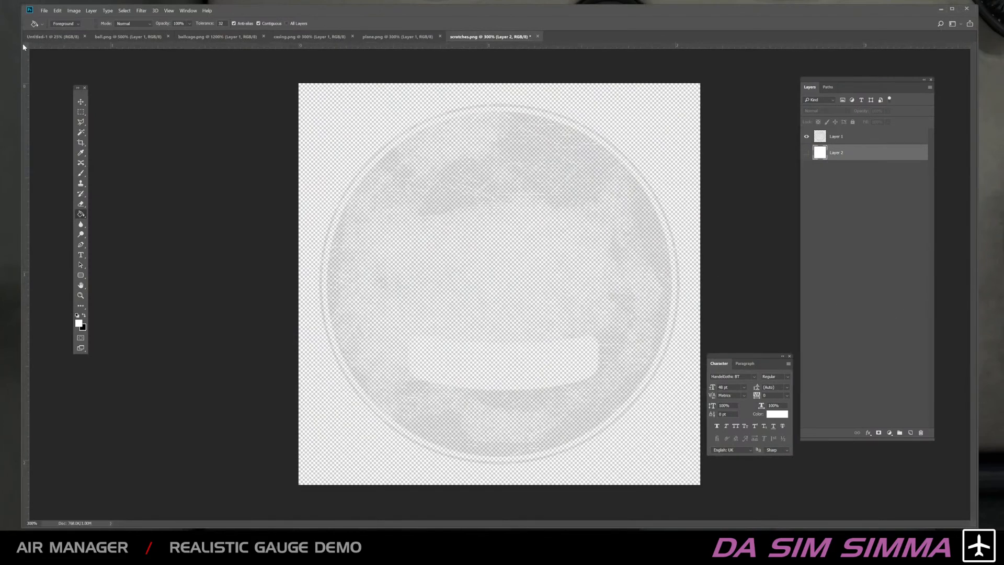
click(74, 38)
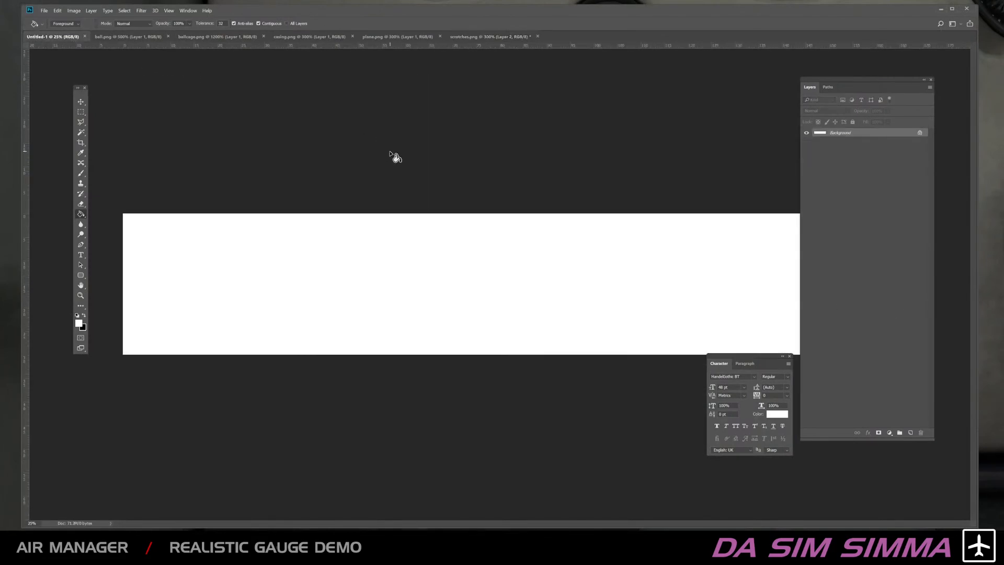
key(ctrl+v)
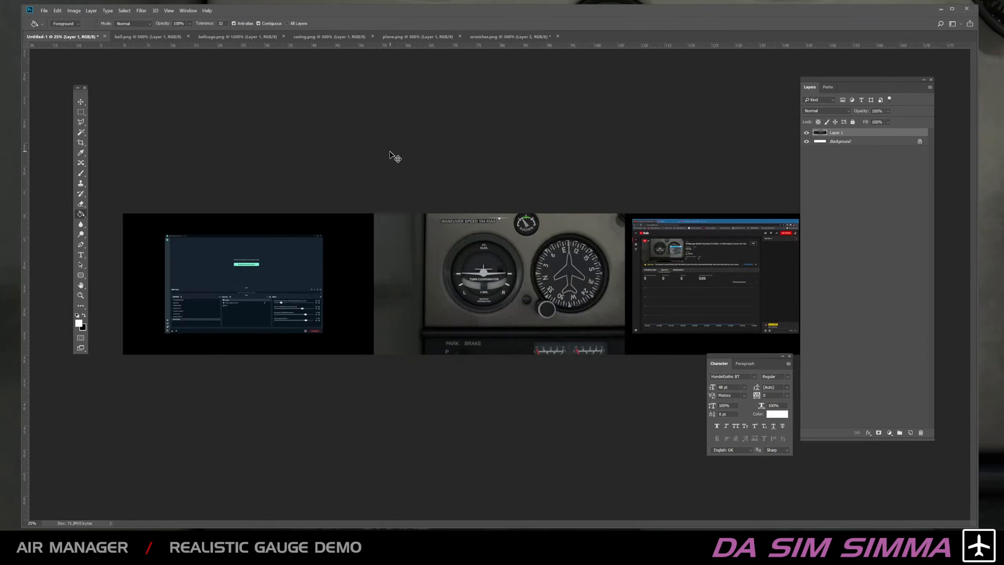
Step: Switch to Flight Simulator, leave the current flight and quit the simulator
drag(699, 10, 648, 17)
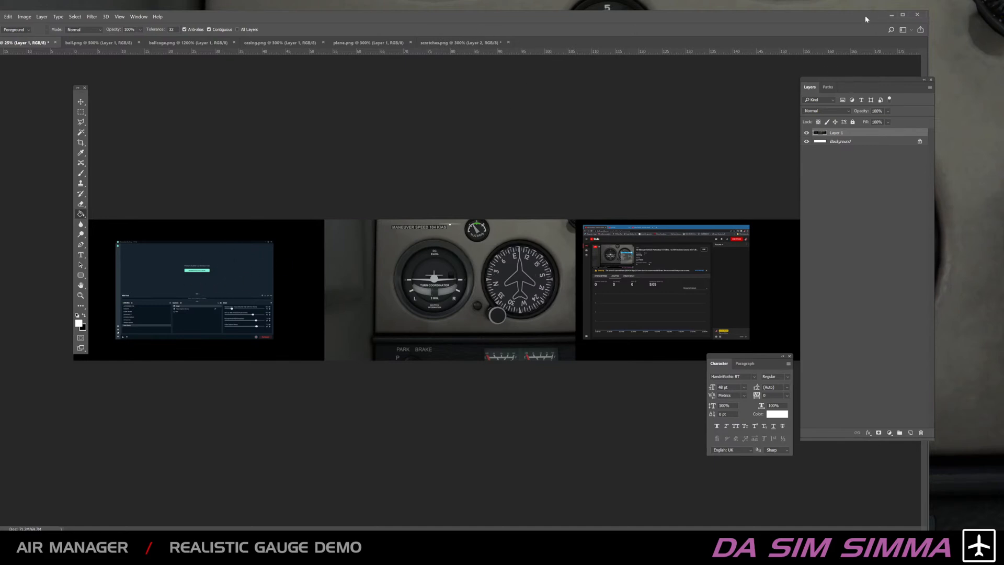
click(950, 93)
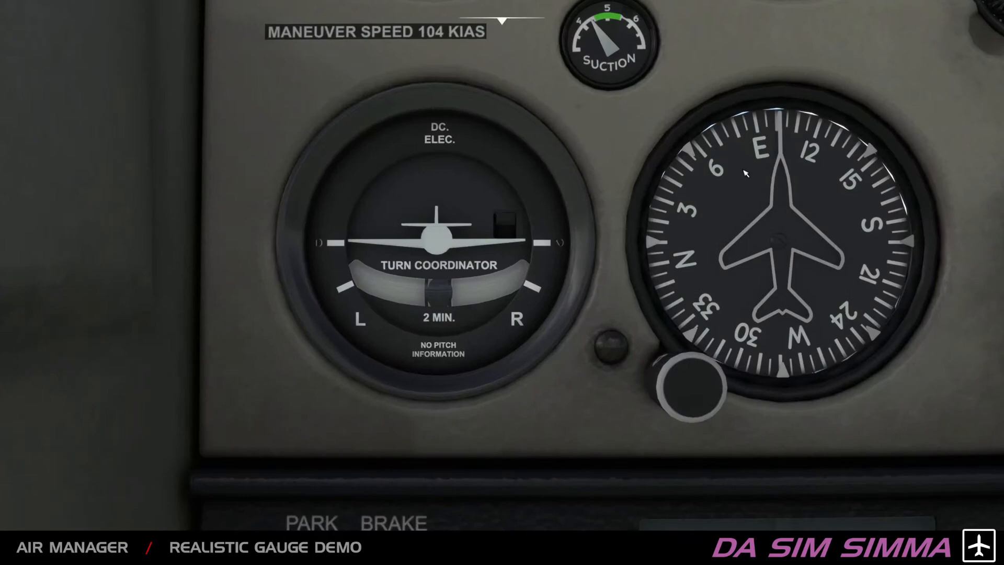
key(Escape)
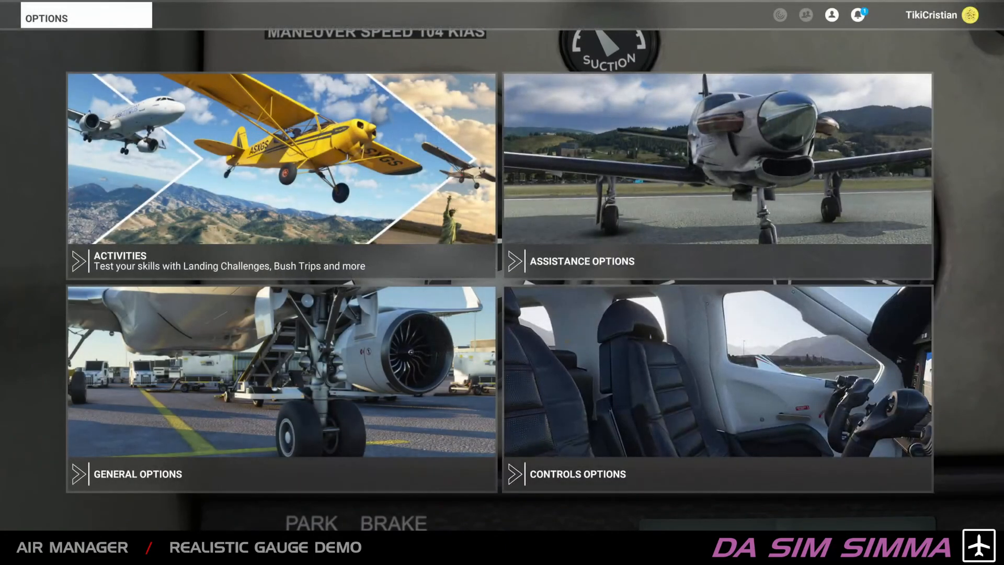
key(Escape)
click(458, 331)
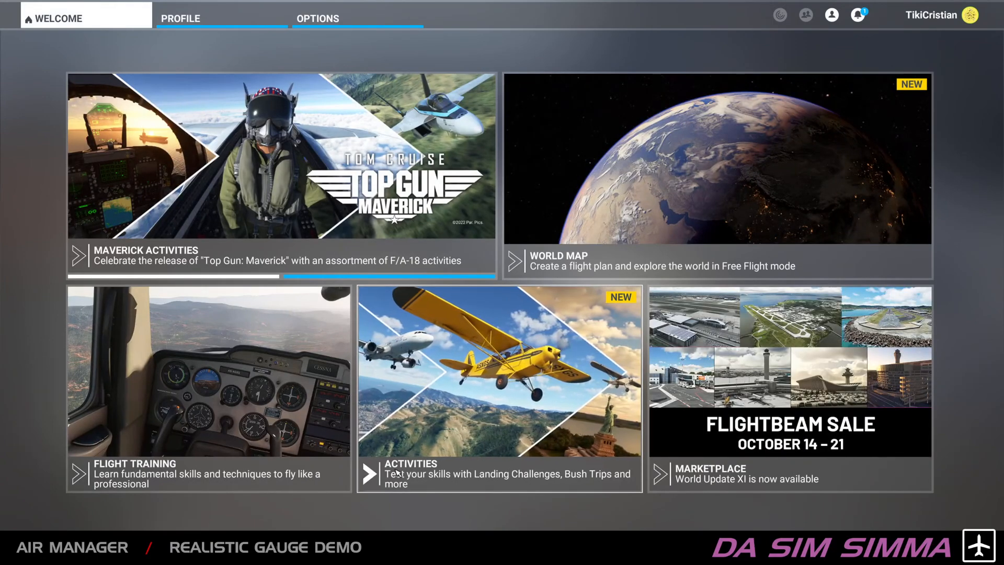
key(Escape)
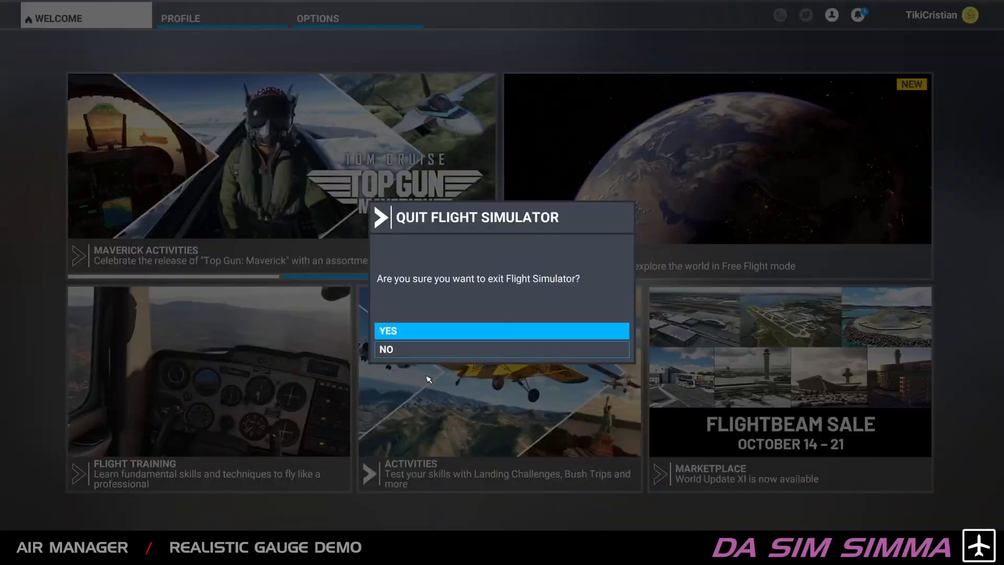
click(448, 334)
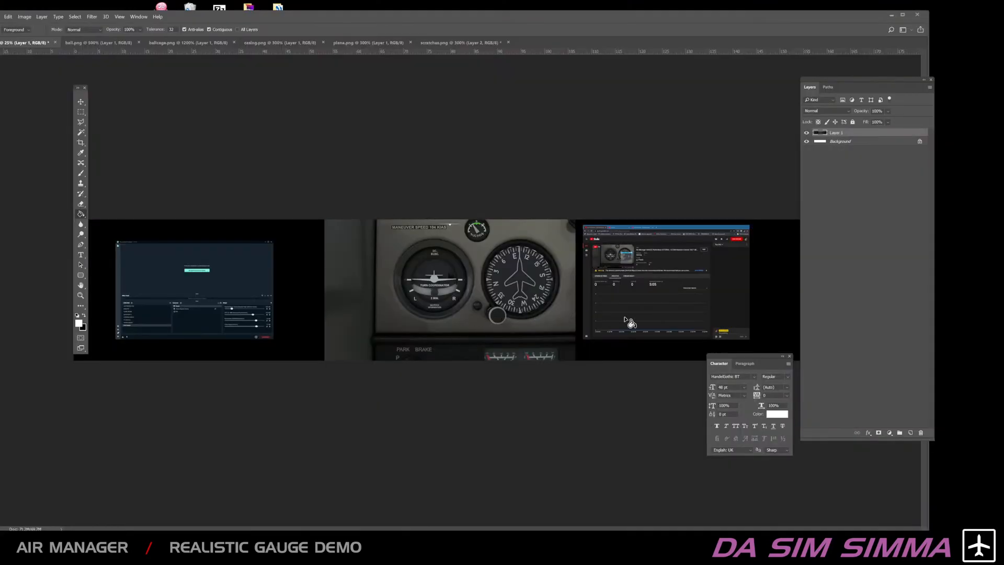
Step: In the pasted screenshot in Photoshop, draw an elliptical selection loosely around the turn coordinator gauge
click(81, 112)
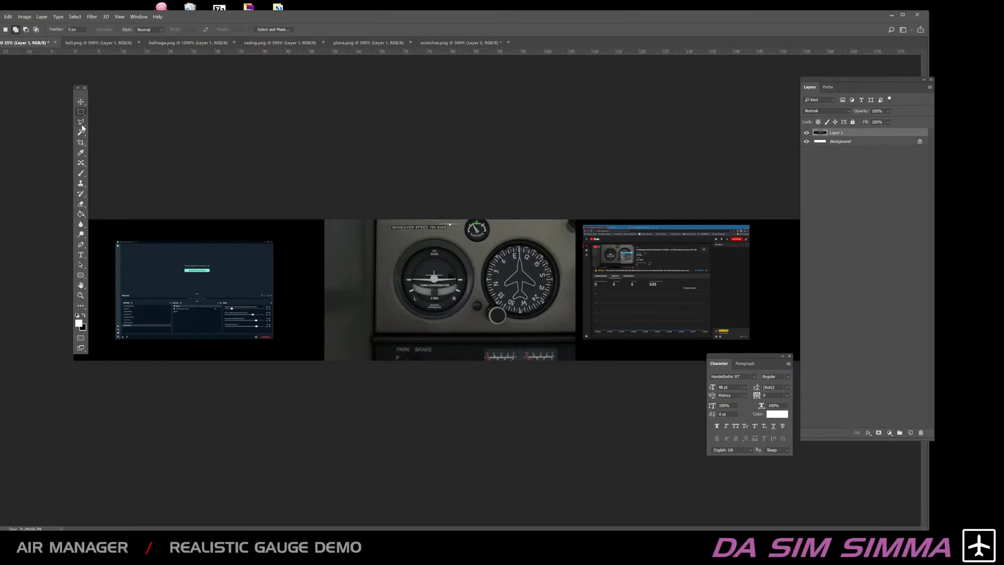
key(ctrl+plus)
key(ctrl+plus)
key(ctrl+plus)
key(ctrl+plus)
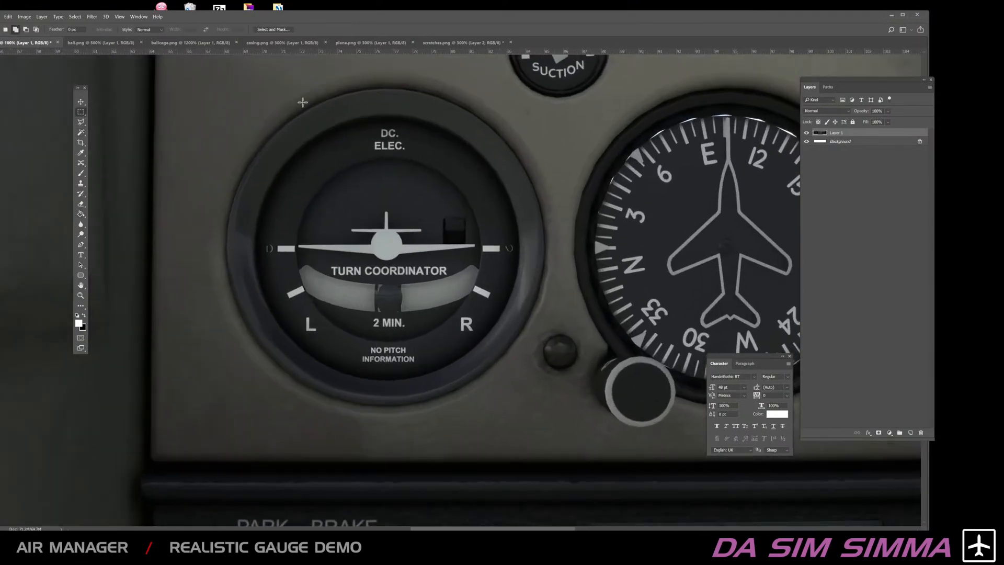
right_click(81, 113)
click(106, 119)
drag(206, 76, 551, 453)
Step: Maximize Photoshop and transform the elliptical selection to about 92% in width and height so it fits the outer edge of the turn coordinator's bezel
click(75, 17)
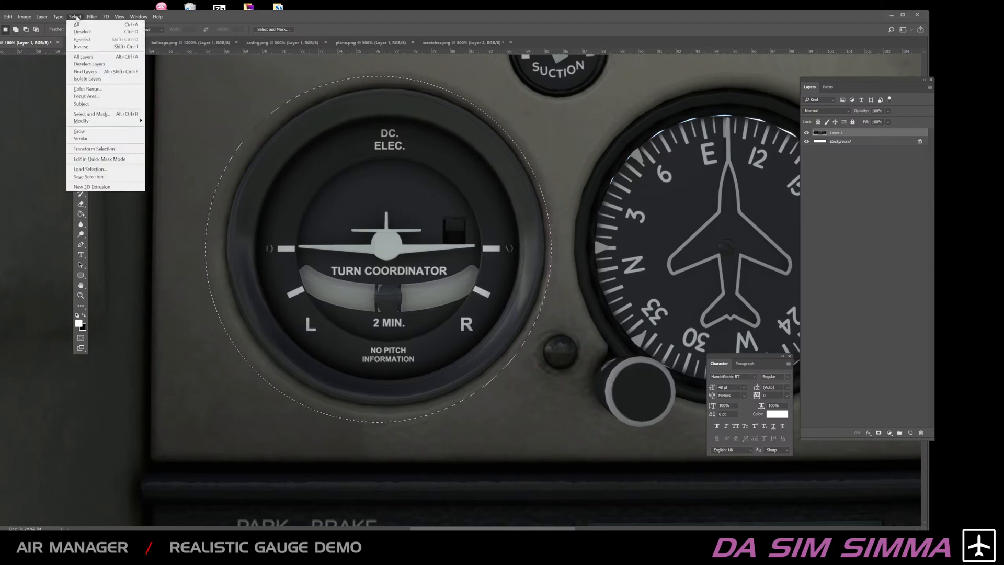
double_click(230, 13)
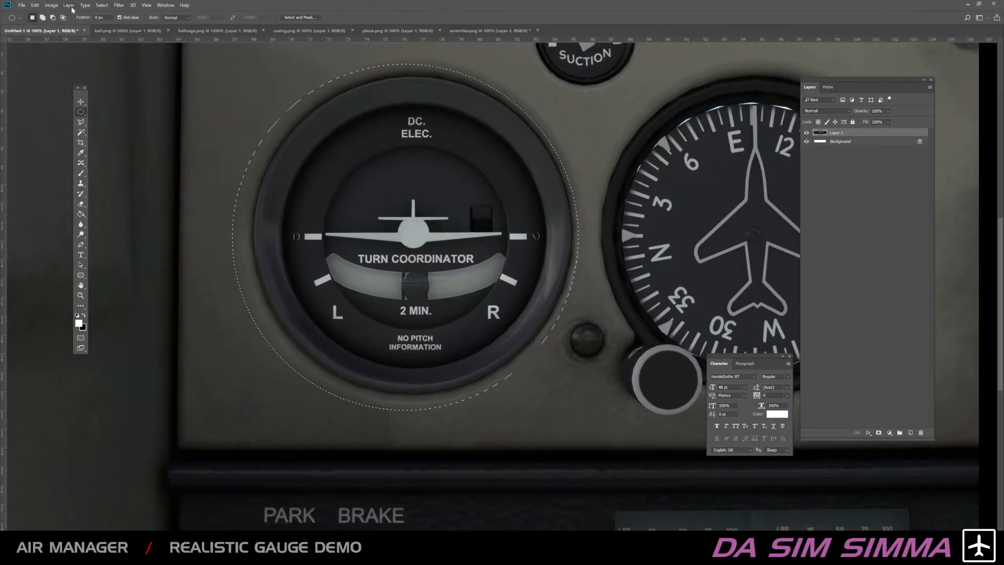
click(99, 5)
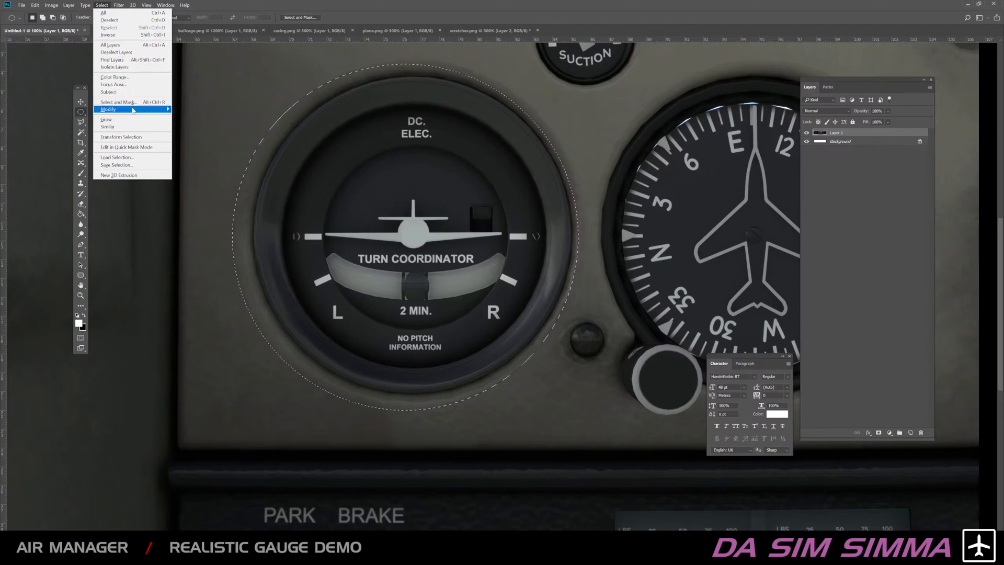
mouse_move(135, 110)
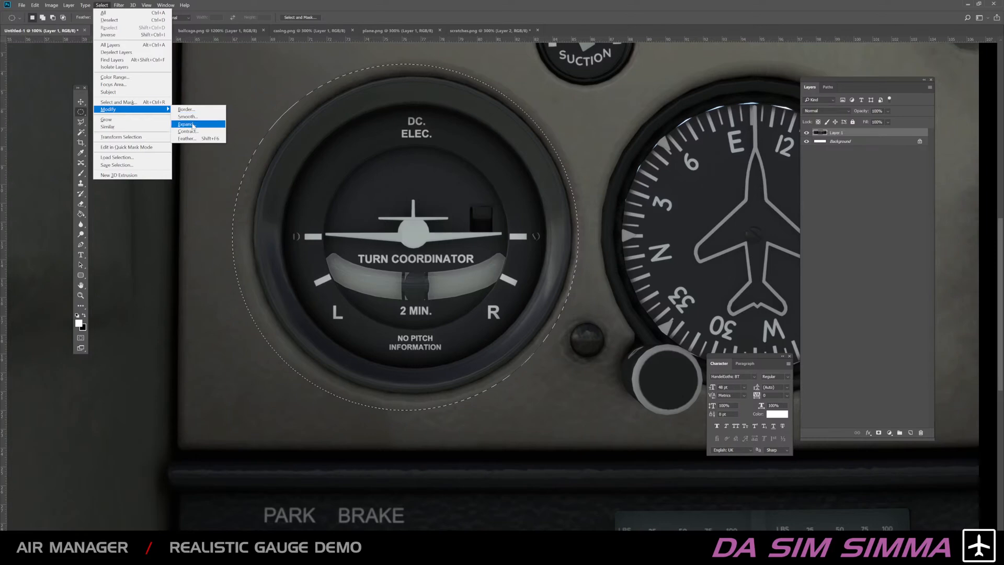
click(166, 136)
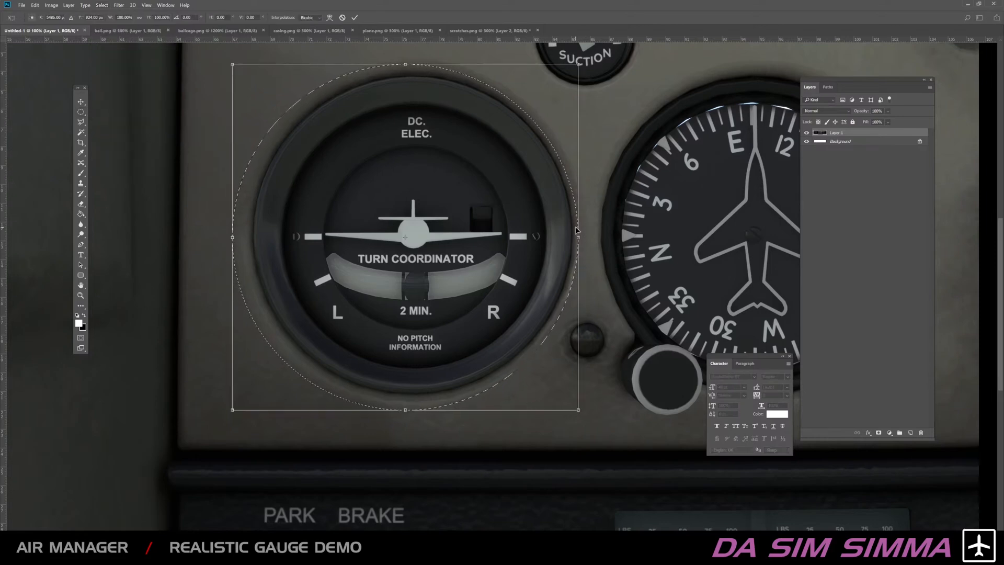
drag(577, 236, 572, 235)
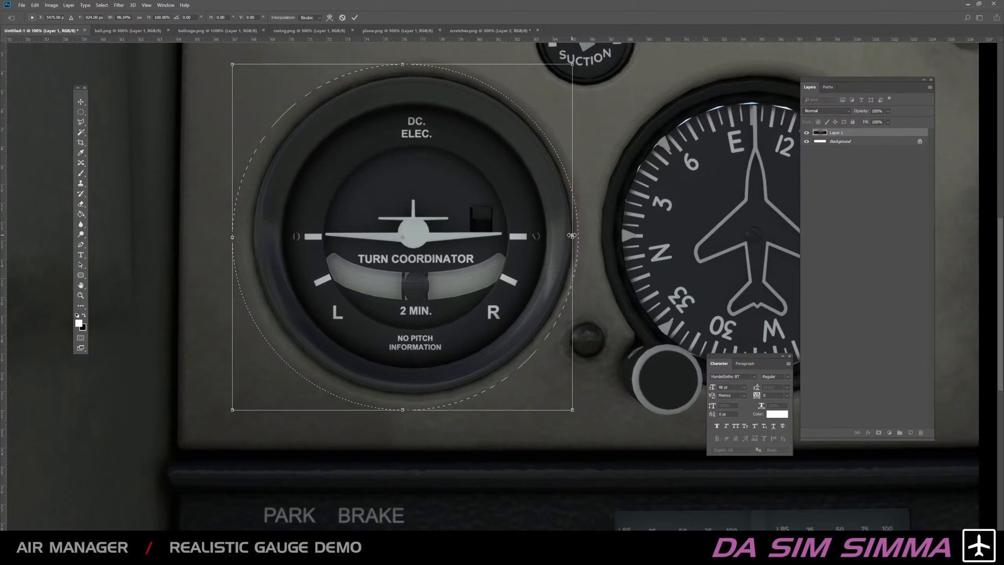
drag(232, 236, 252, 245)
drag(413, 65, 413, 75)
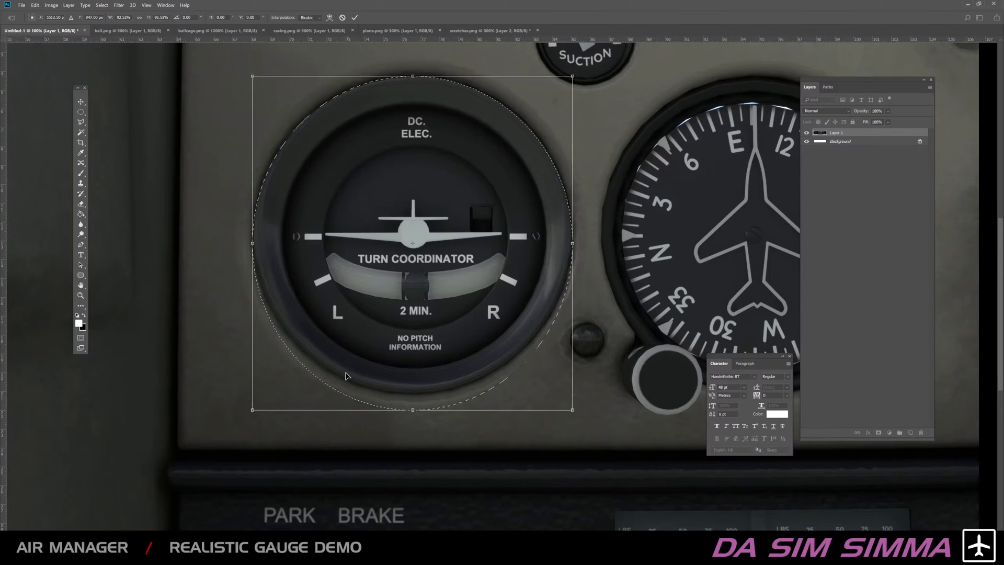
drag(411, 407, 413, 392)
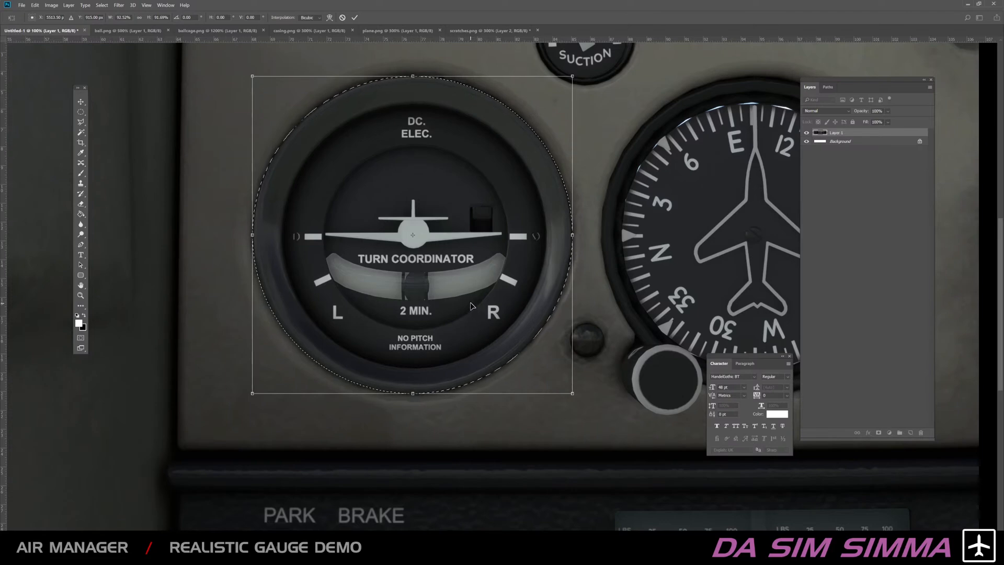
key(Return)
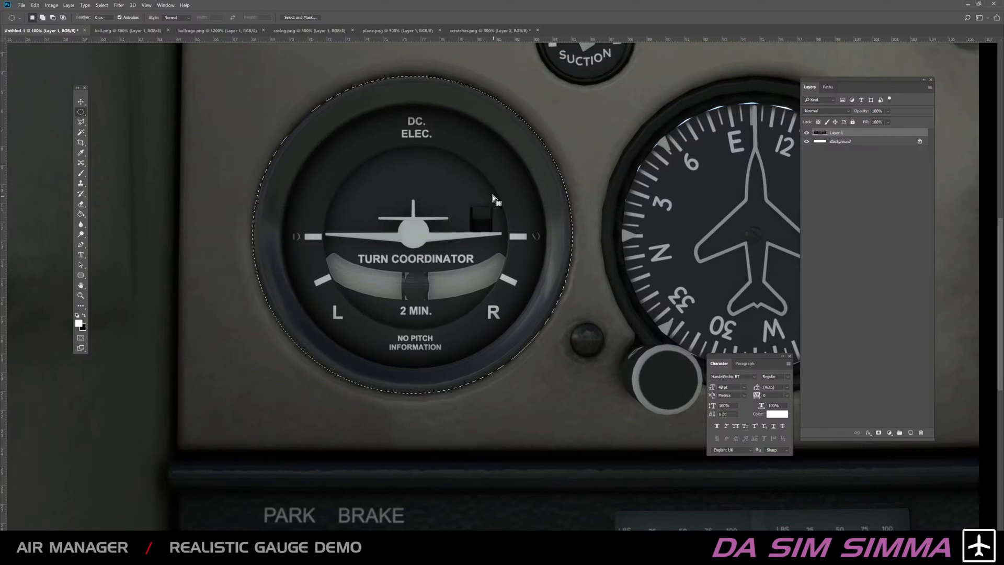
Step: Crop the screenshot document to the turn coordinator selection and compare the result with casing.png
click(81, 142)
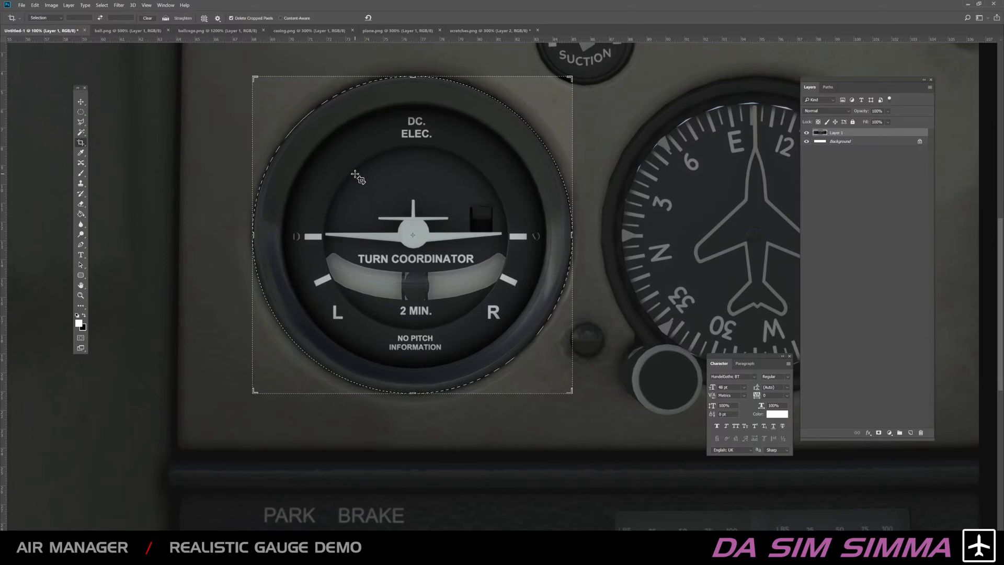
key(Return)
key(Return)
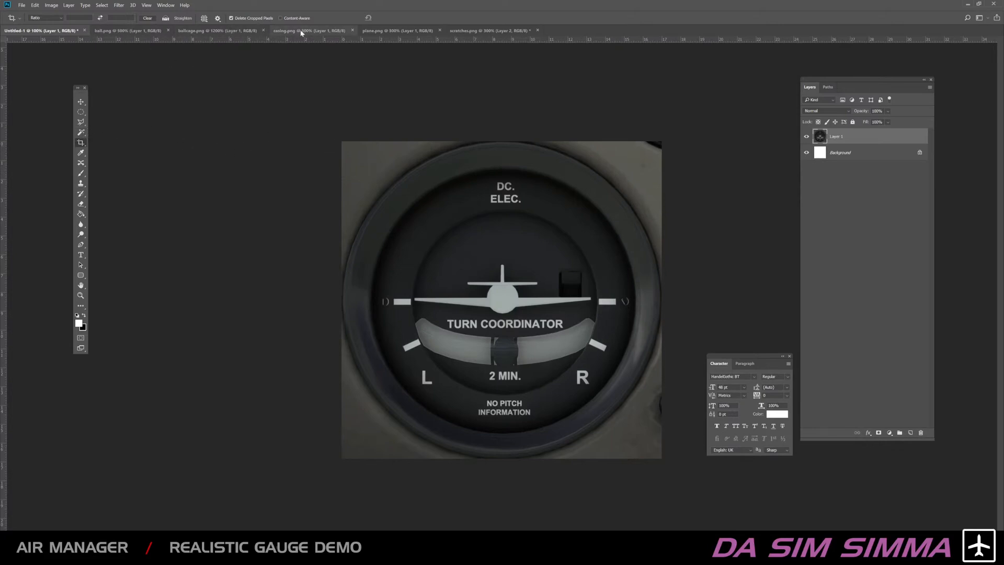
click(330, 31)
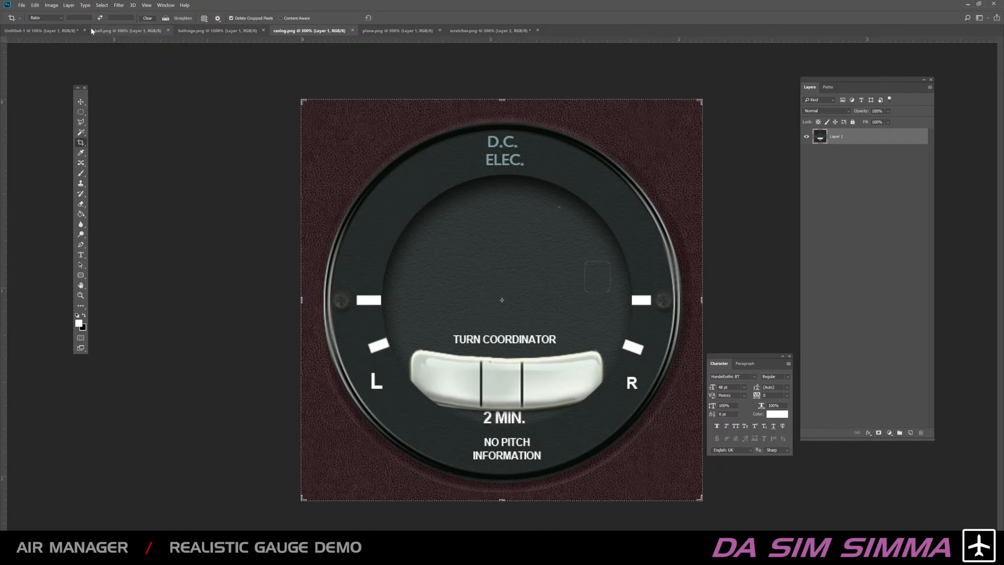
click(65, 31)
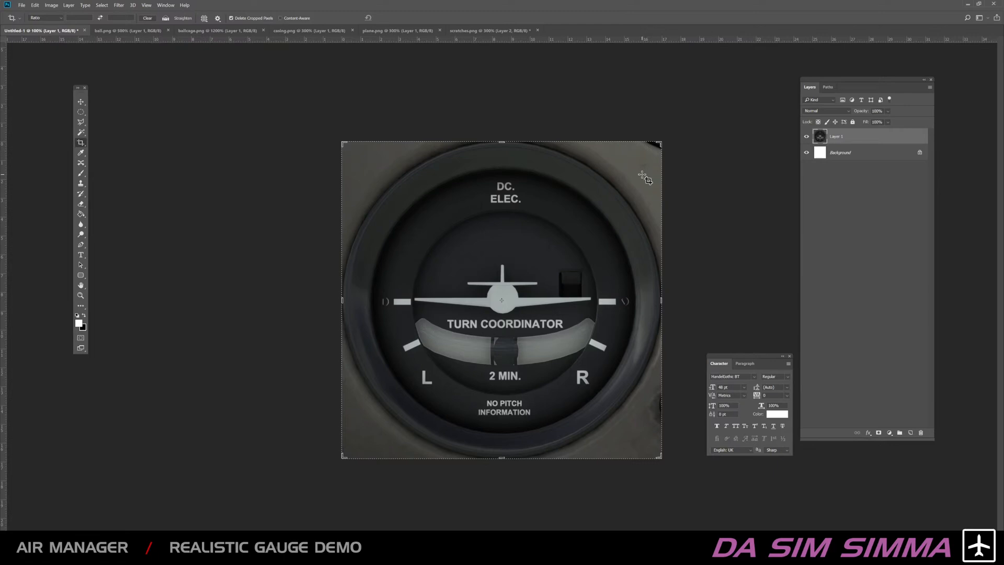
Step: With a soft brush and a colour sampled from the grey panel, paint over the dark spot in the screenshot's upper-right corner
key(ctrl+plus)
drag(708, 127, 482, 314)
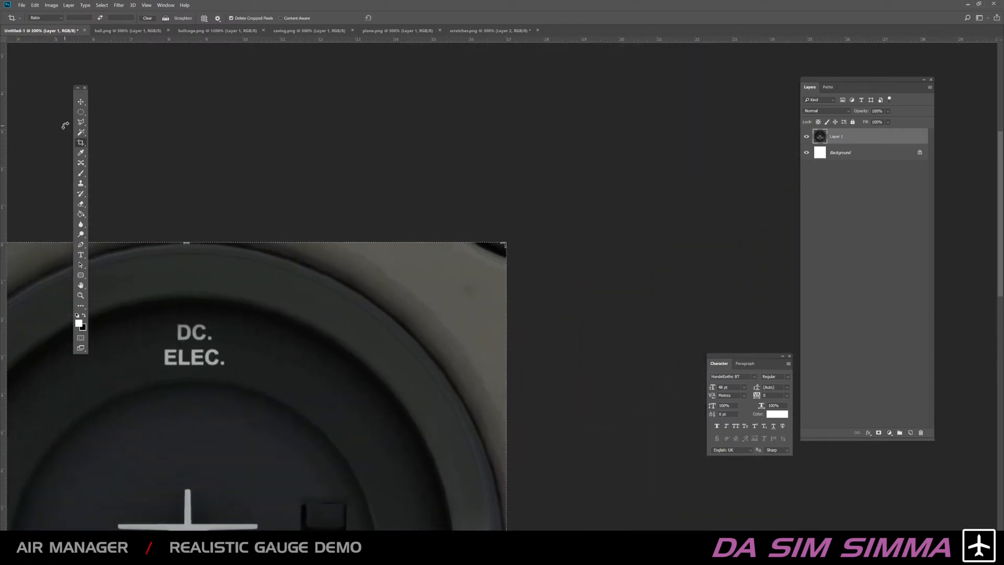
key(Return)
click(80, 173)
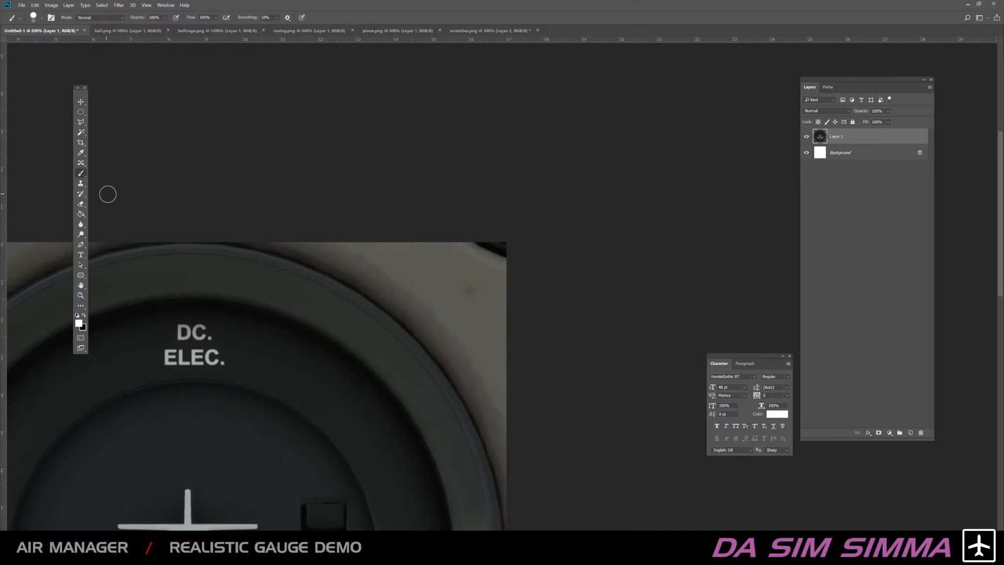
right_click(448, 299)
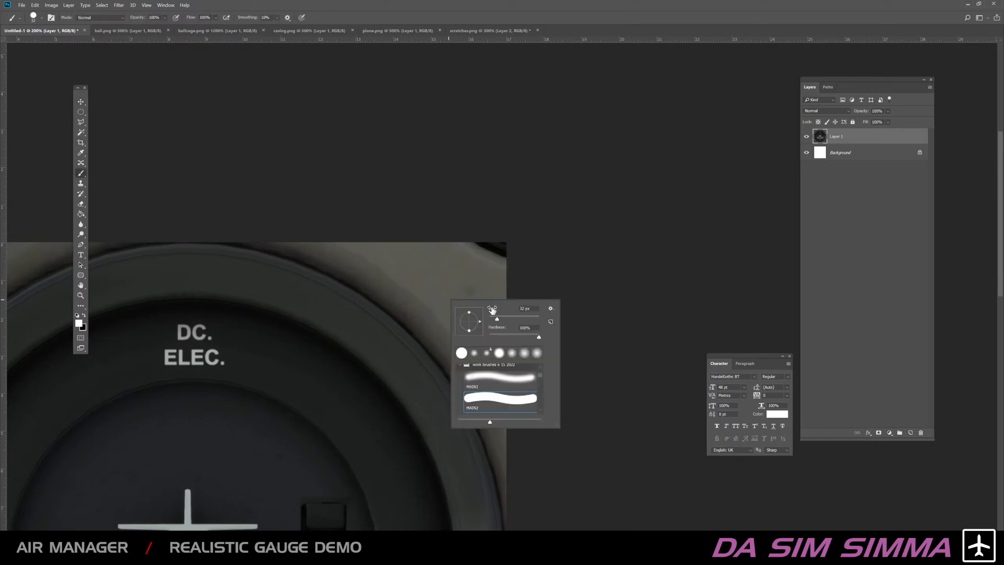
click(504, 375)
click(473, 263)
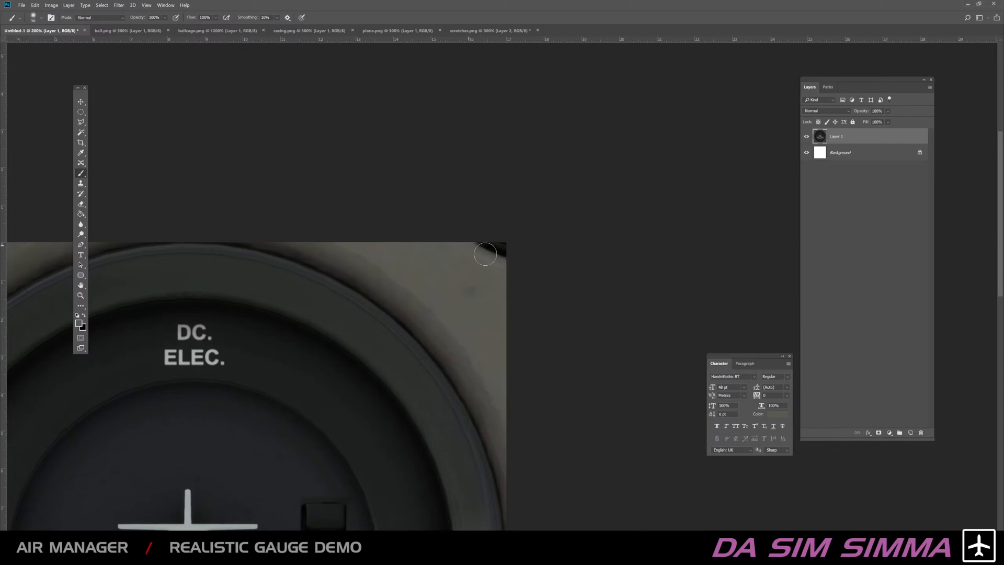
mouse_move(465, 239)
mouse_down()
mouse_move(528, 239)
mouse_move(457, 280)
mouse_move(471, 292)
mouse_move(455, 237)
mouse_up()
Step: Sample nearby panel colours and paint out the dark fixture at the lower-right edge beside the bezel
drag(316, 527, 529, 222)
drag(407, 400, 431, 193)
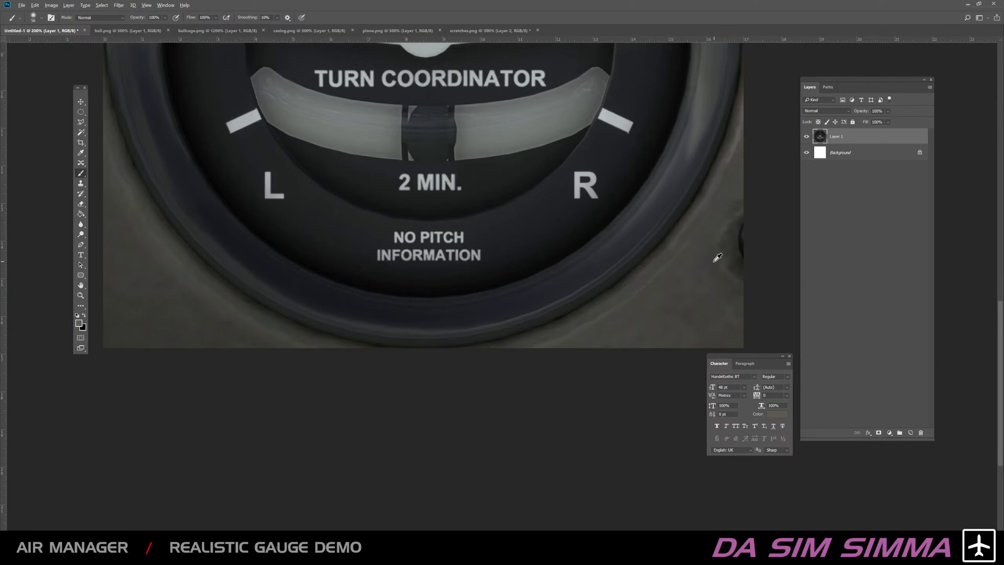
alt+click(697, 251)
mouse_move(728, 224)
mouse_down()
mouse_move(728, 267)
mouse_move(726, 224)
mouse_move(738, 210)
mouse_move(747, 279)
mouse_up()
alt+click(715, 261)
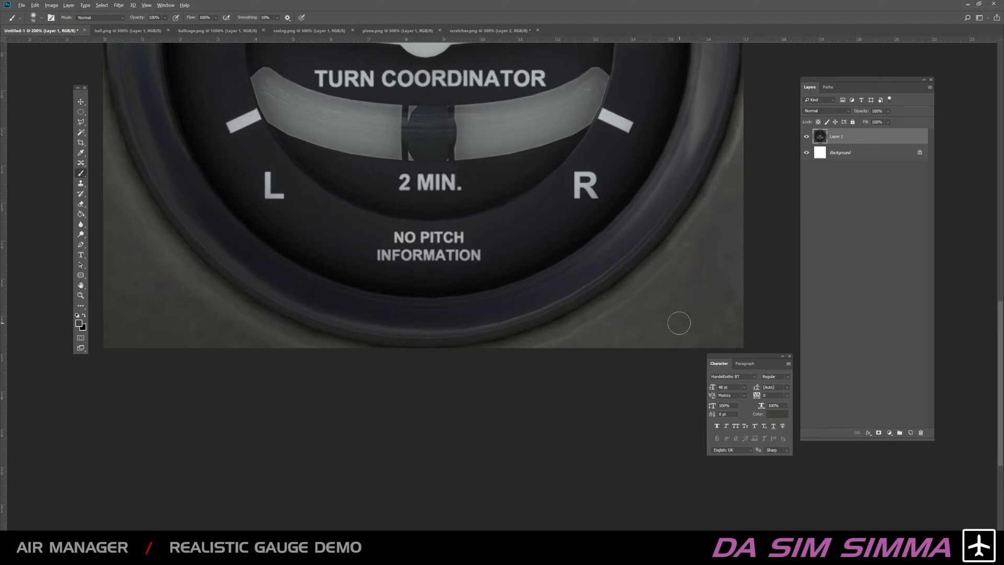
alt+click(672, 296)
drag(430, 334, 603, 335)
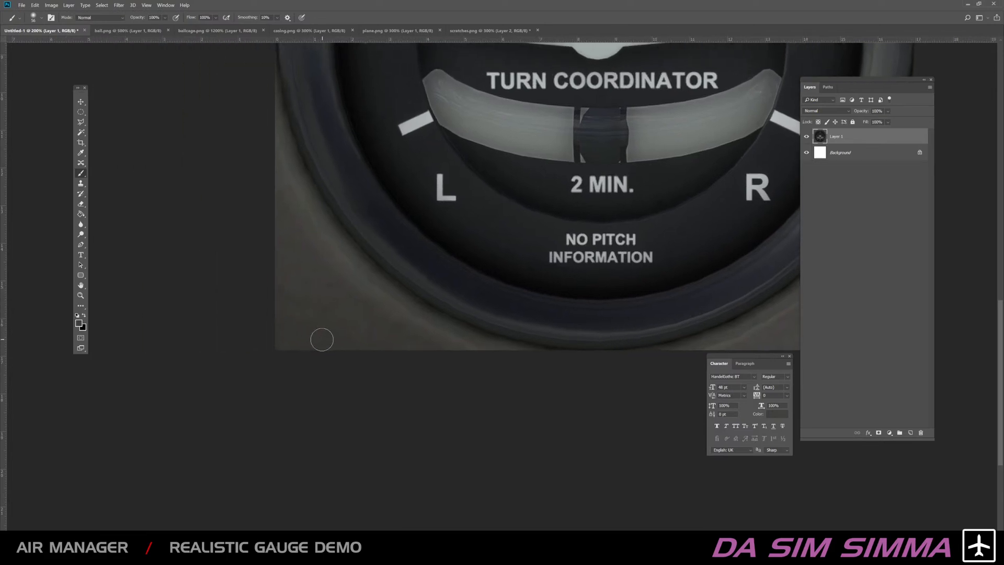
key(ctrl+minus)
key(ctrl+minus)
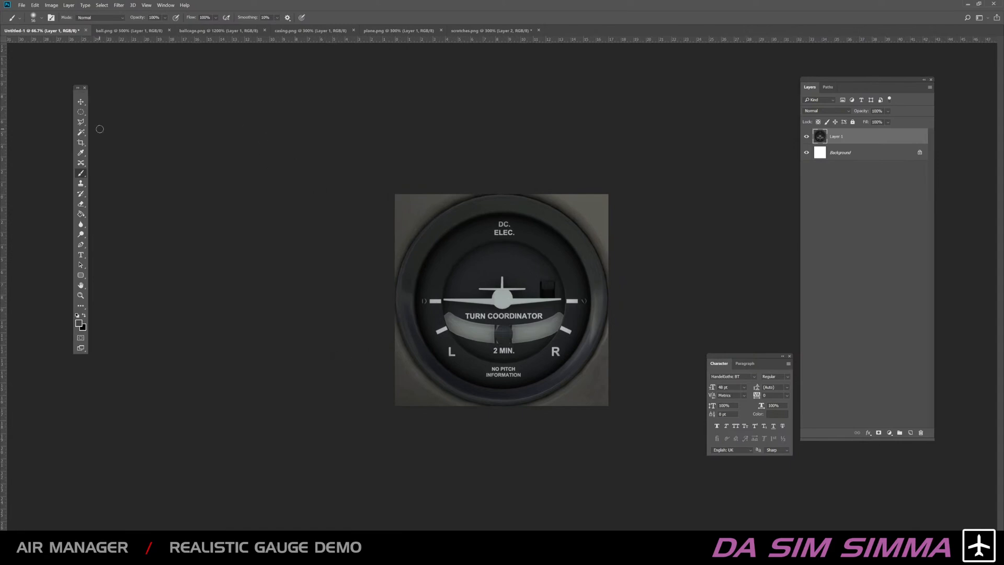
Step: Extend the canvas to the left and downward and tile three copies of the gauge layer into a two-by-two grid
click(81, 145)
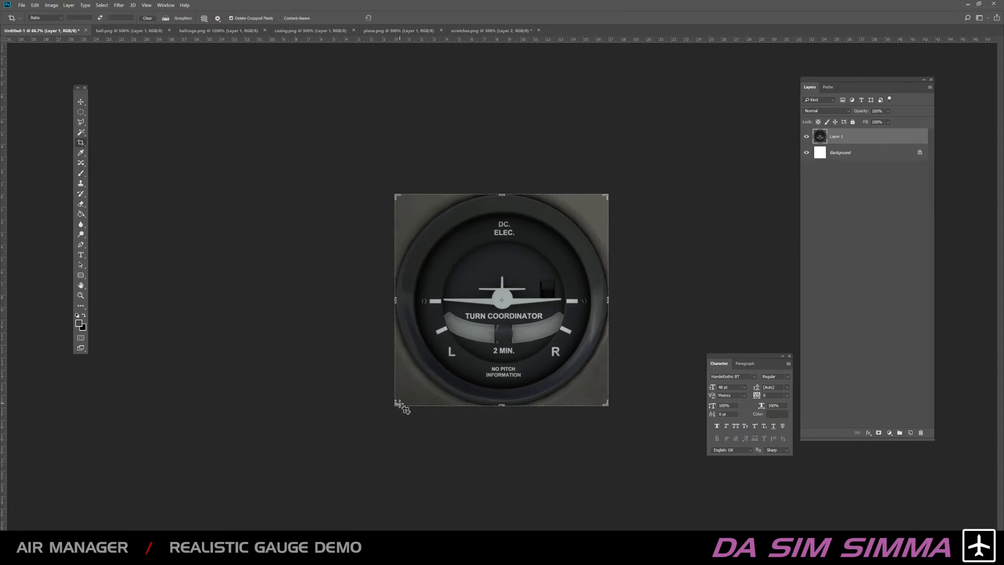
drag(396, 407, 258, 485)
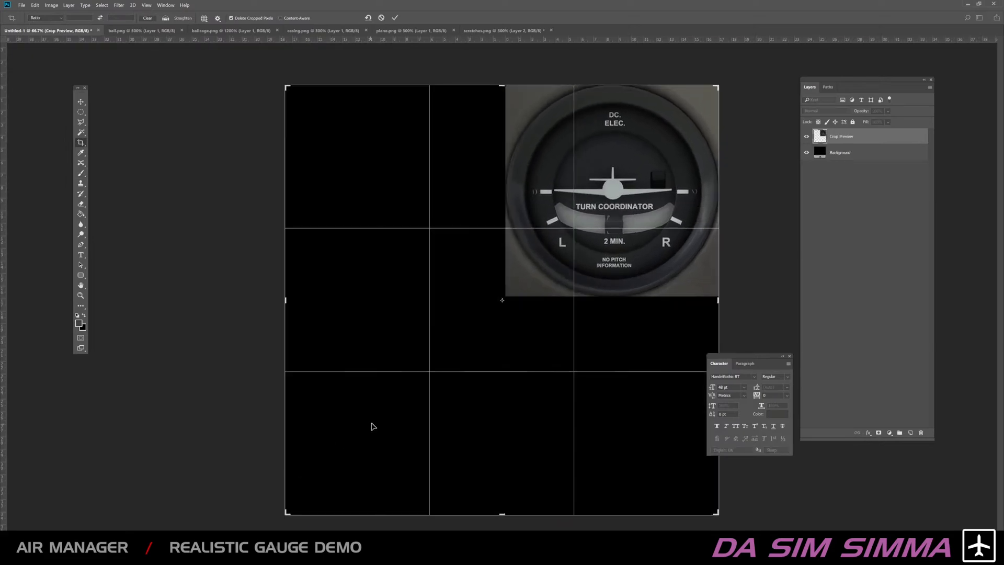
key(Return)
click(80, 101)
drag(541, 247, 328, 247)
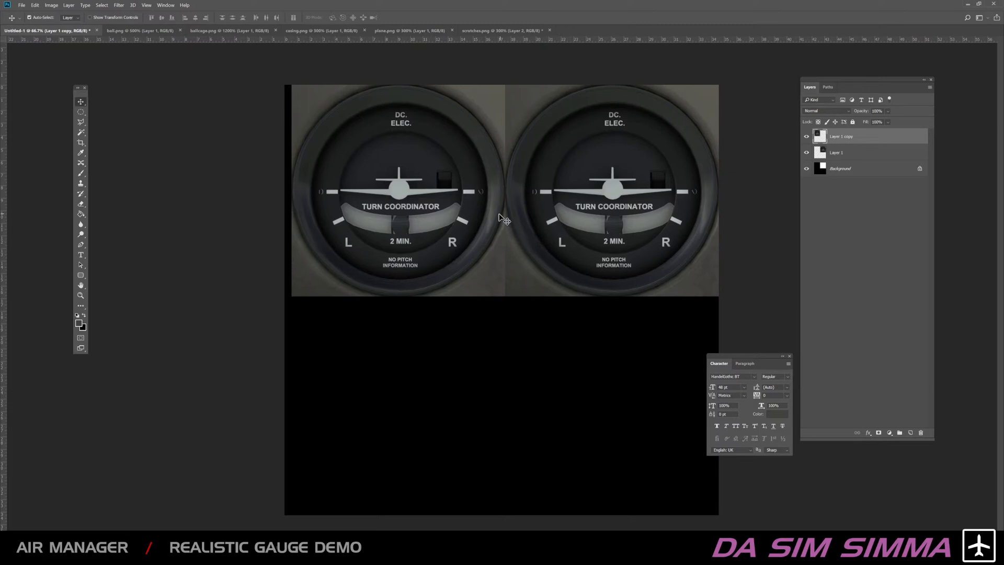
drag(504, 273, 490, 475)
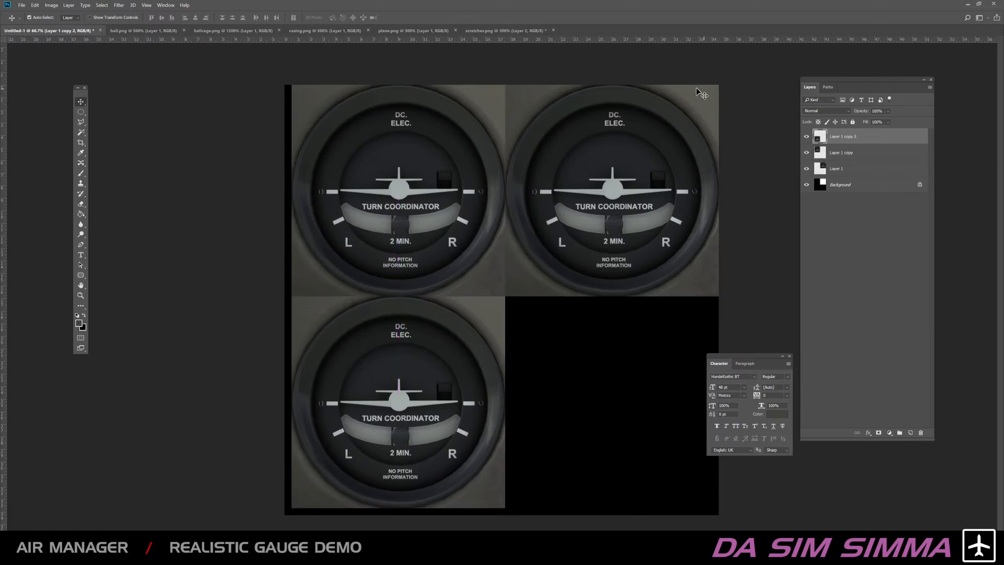
drag(462, 361, 674, 364)
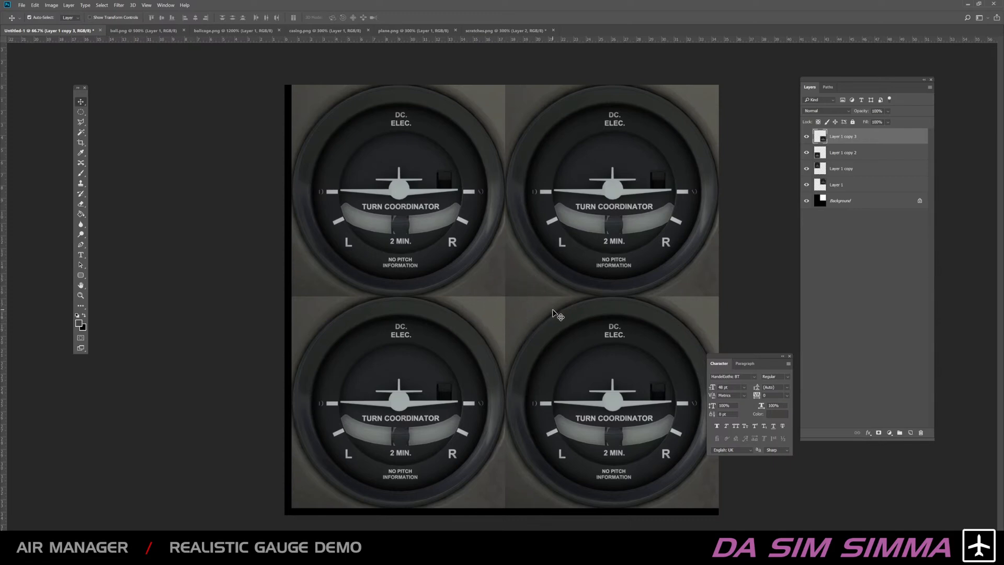
Step: Step back through the history to undo the tiled gauge copies and the canvas extension
click(35, 5)
click(48, 27)
click(35, 6)
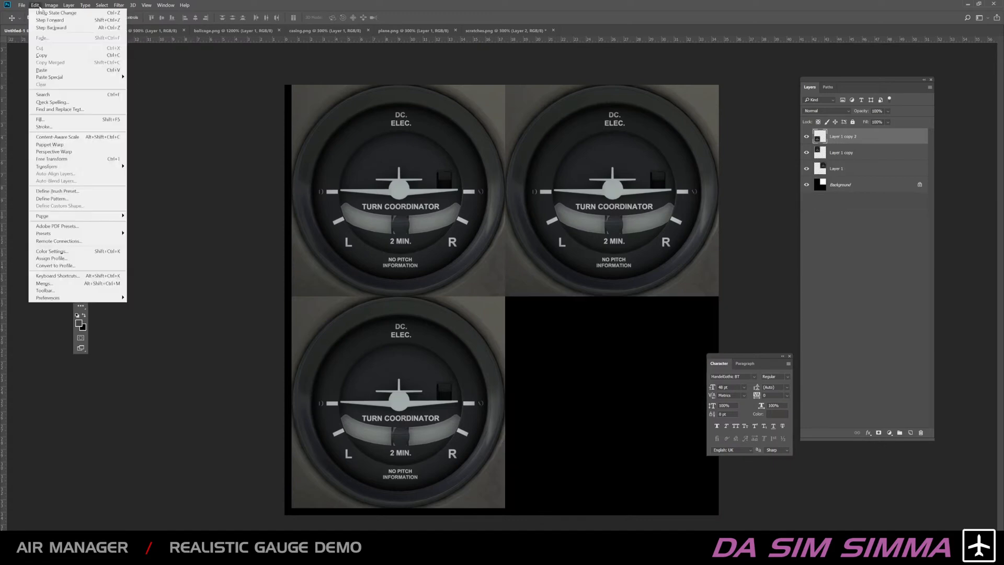
click(48, 27)
click(35, 5)
click(48, 27)
click(35, 6)
click(47, 27)
click(35, 6)
click(50, 27)
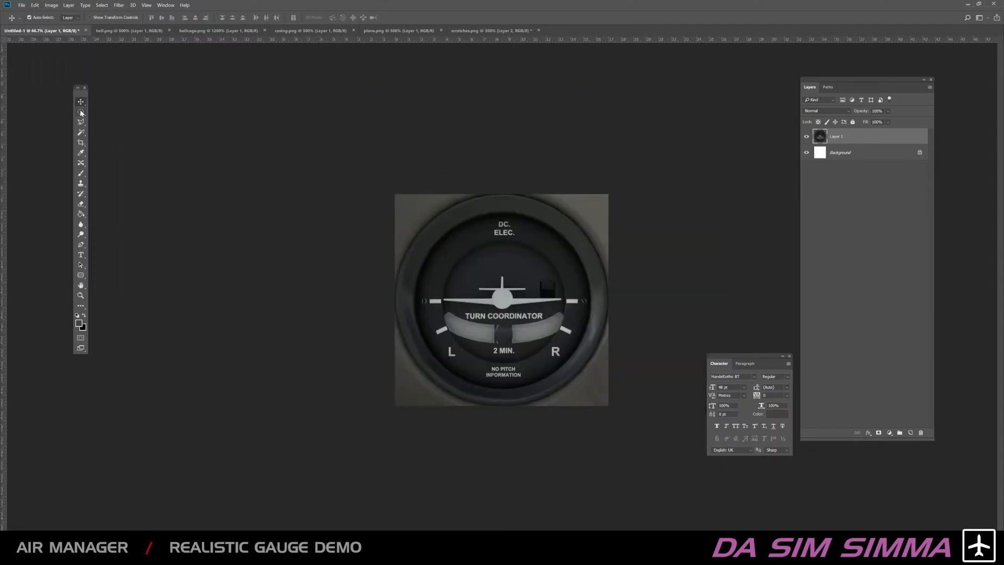
Step: Place a vertical and a horizontal guide crossing at the centre of the gauge
drag(4, 120, 503, 182)
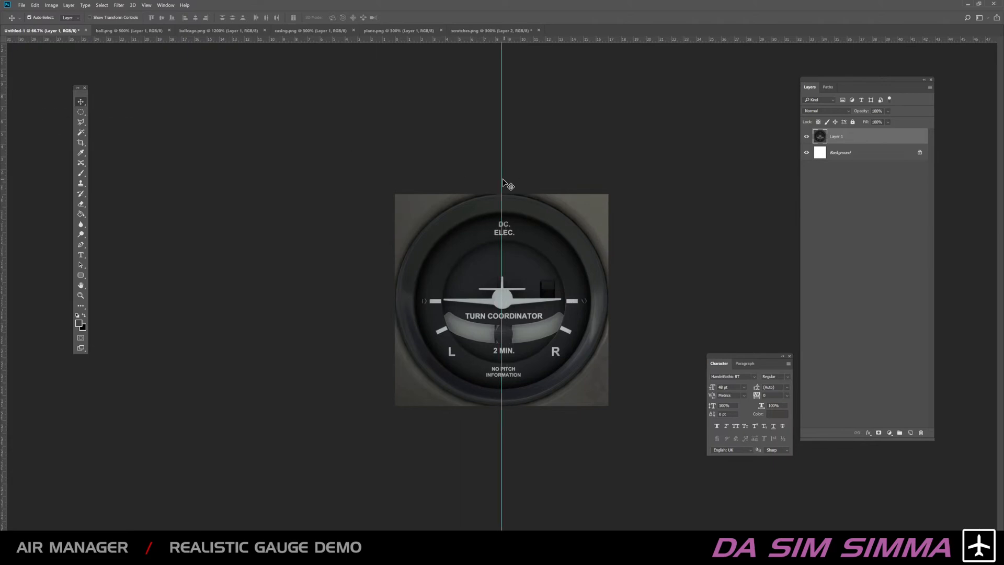
drag(296, 42, 284, 300)
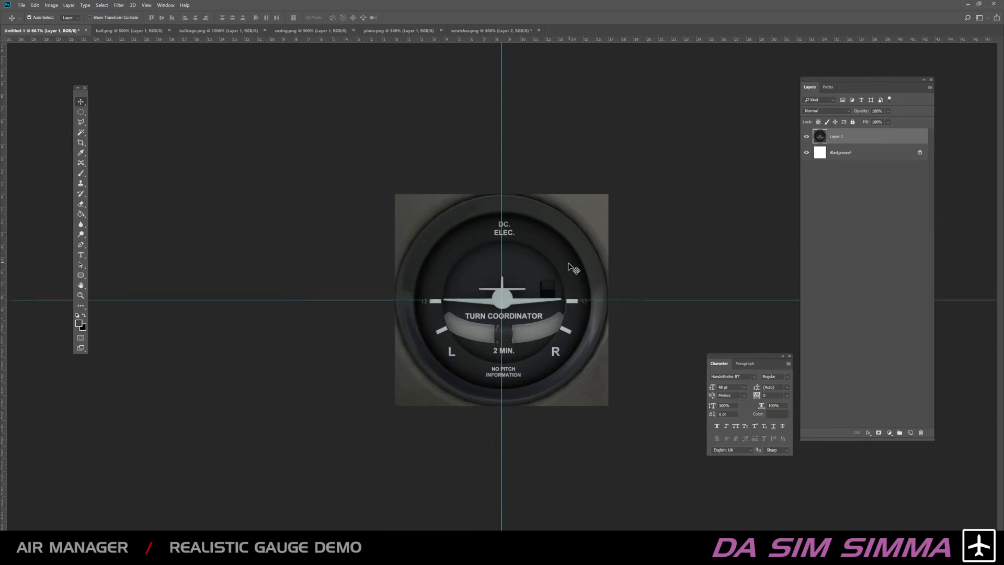
click(82, 114)
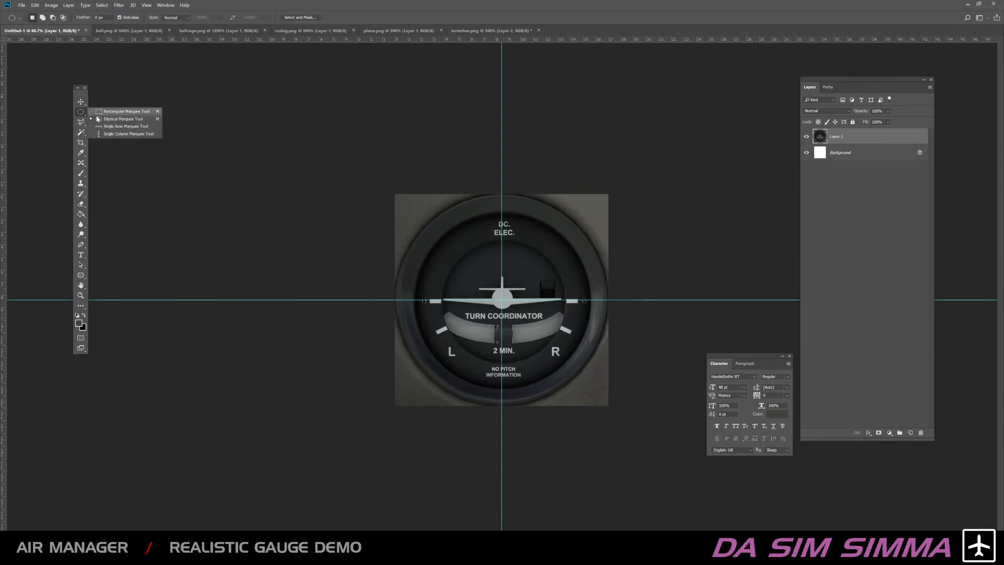
click(115, 118)
drag(654, 162, 620, 233)
key(ctrl+d)
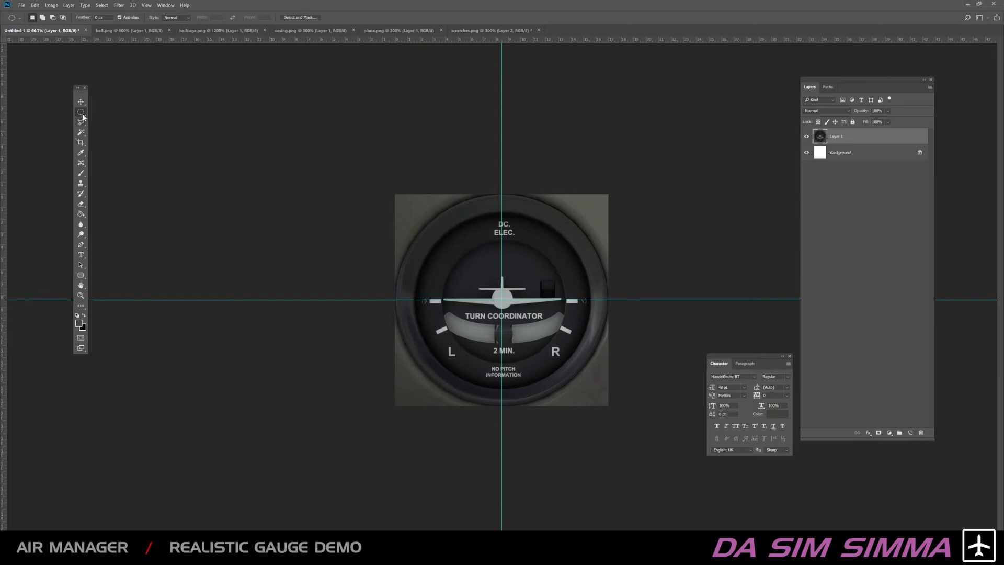
Step: Copy the gauge's upper-right quadrant to a new layer with a rectangular selection and check it with Layer 1 hidden
click(82, 112)
click(120, 111)
drag(624, 172, 503, 298)
key(ctrl+j)
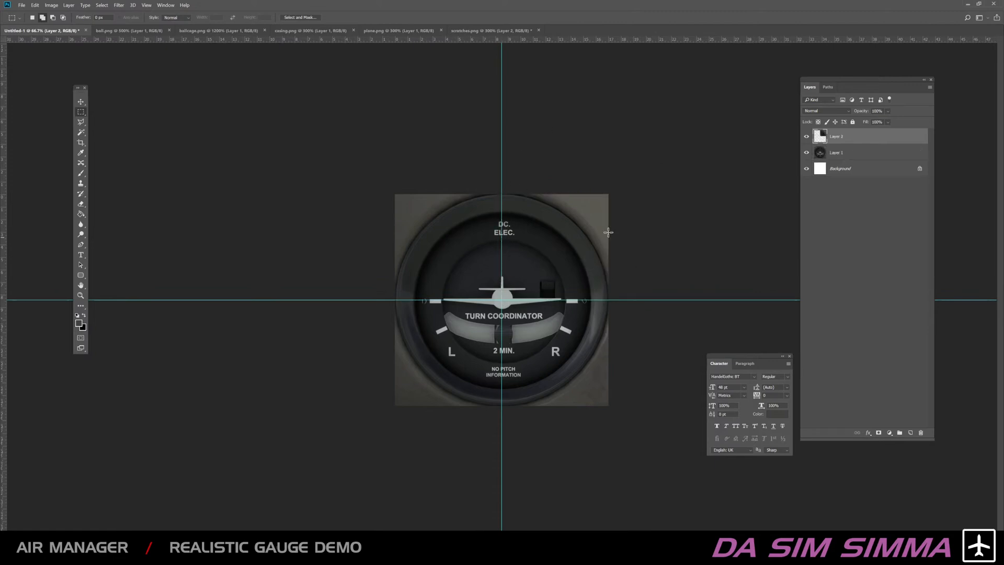
click(806, 155)
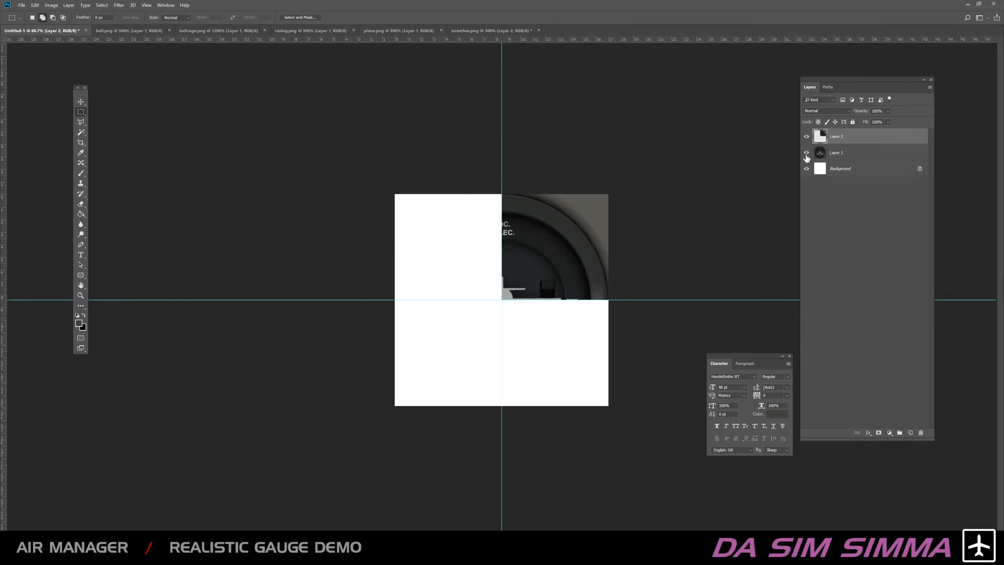
click(806, 155)
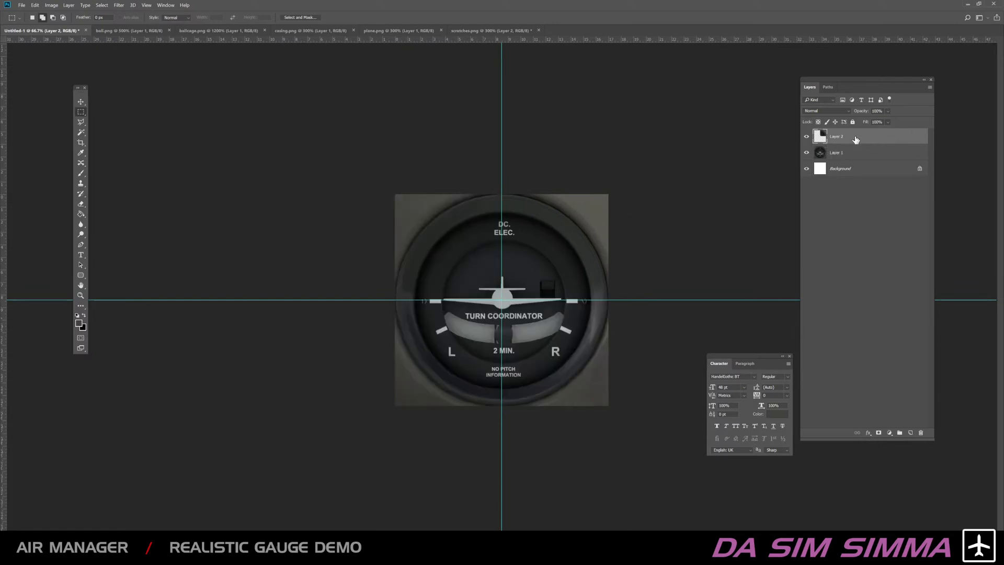
Step: Mirror a duplicate of the quadrant horizontally into the upper-left quarter and merge both quadrants into one layer
drag(857, 137, 860, 152)
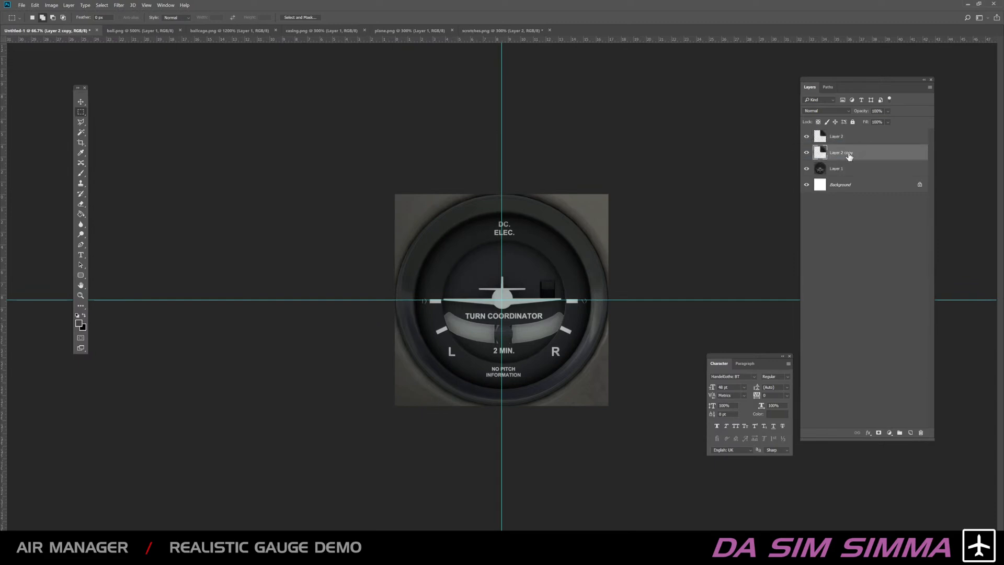
key(ctrl+t)
right_click(567, 236)
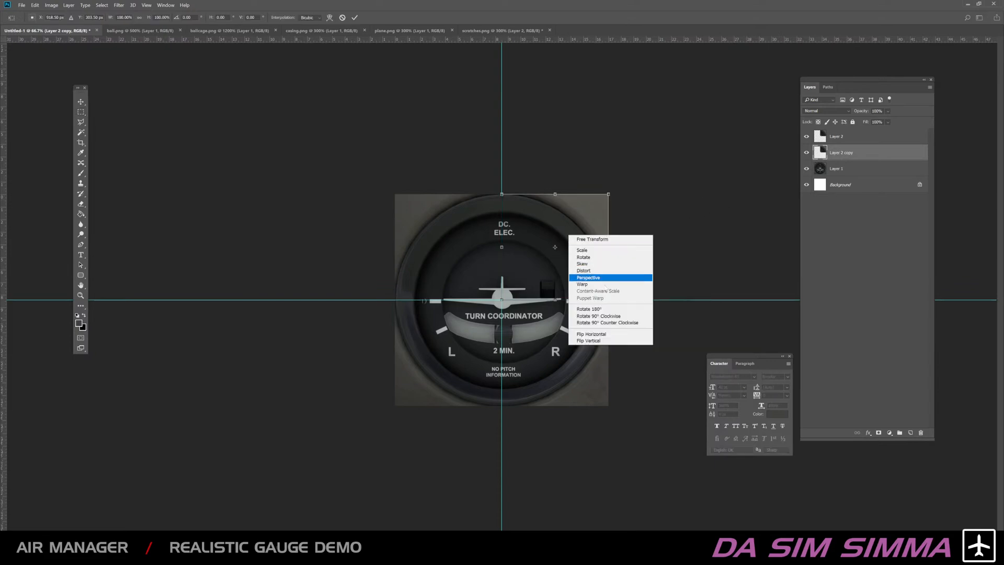
click(591, 333)
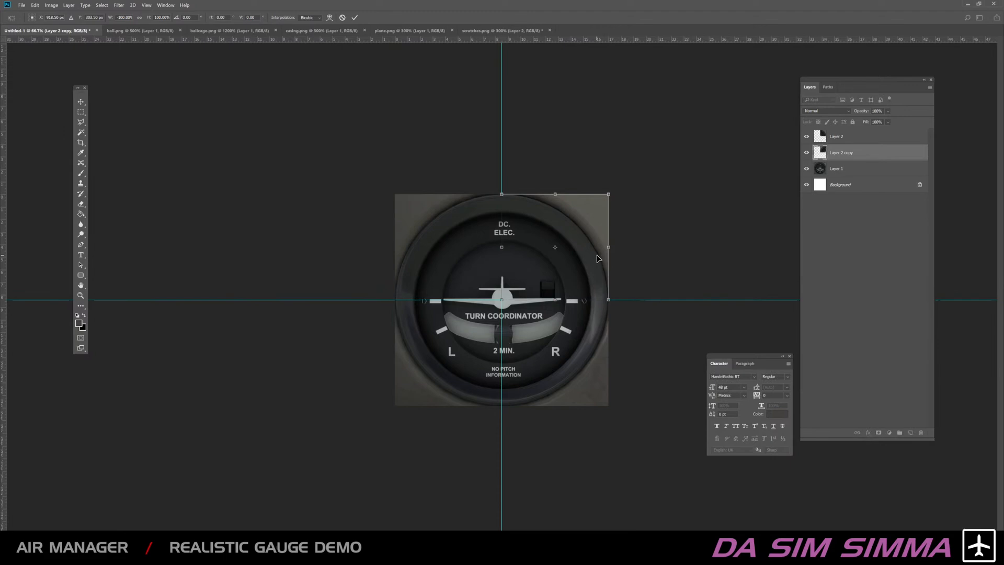
key(Return)
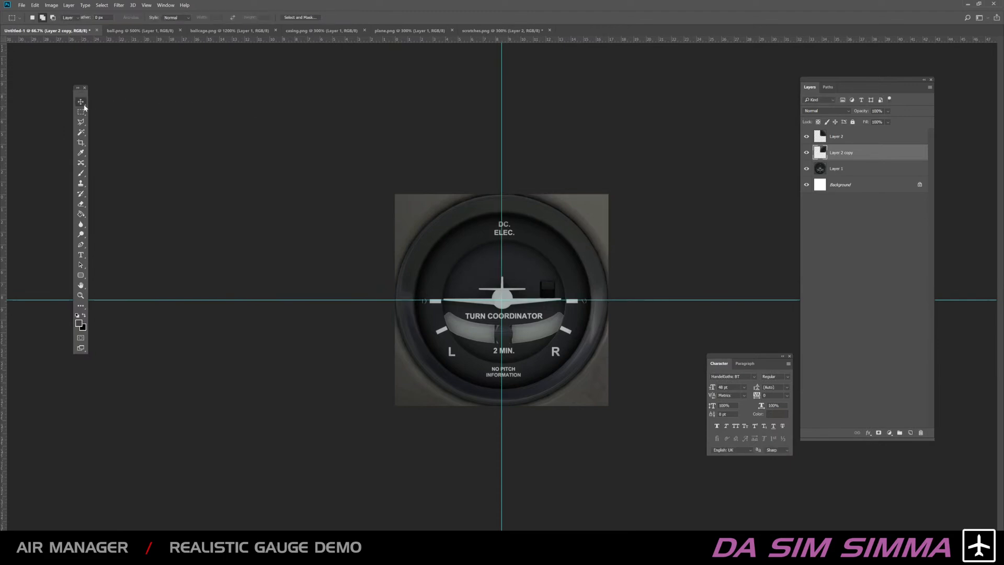
drag(839, 153, 840, 135)
drag(572, 272, 467, 269)
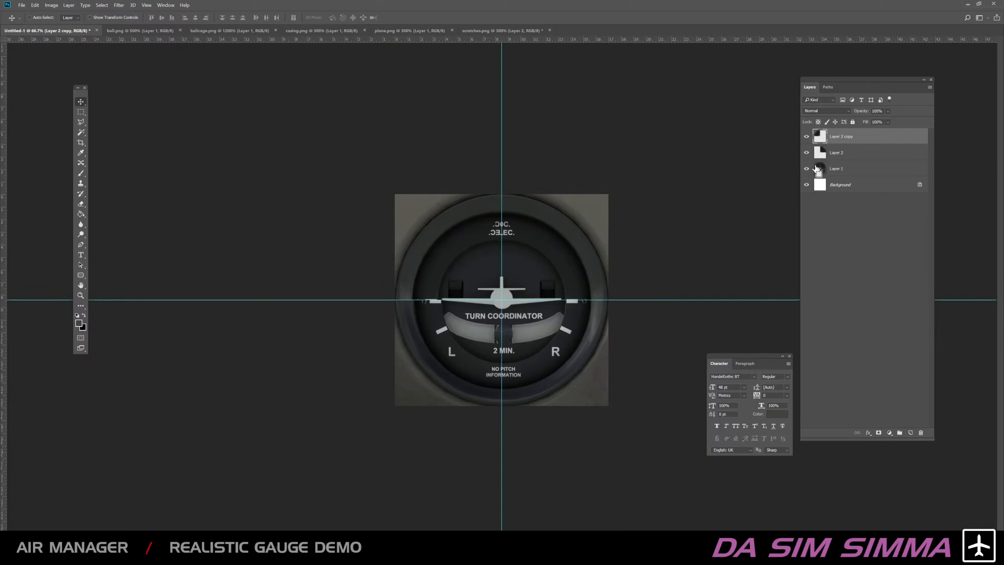
key(ctrl+e)
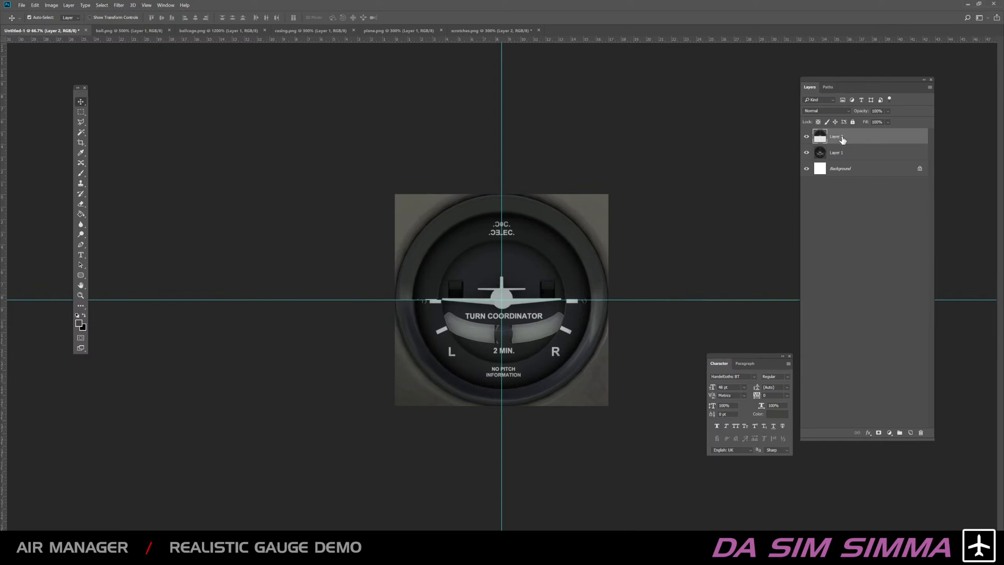
Step: Duplicate the upper half, flip it vertically onto the lower half of the gauge and merge the two halves
key(ctrl+j)
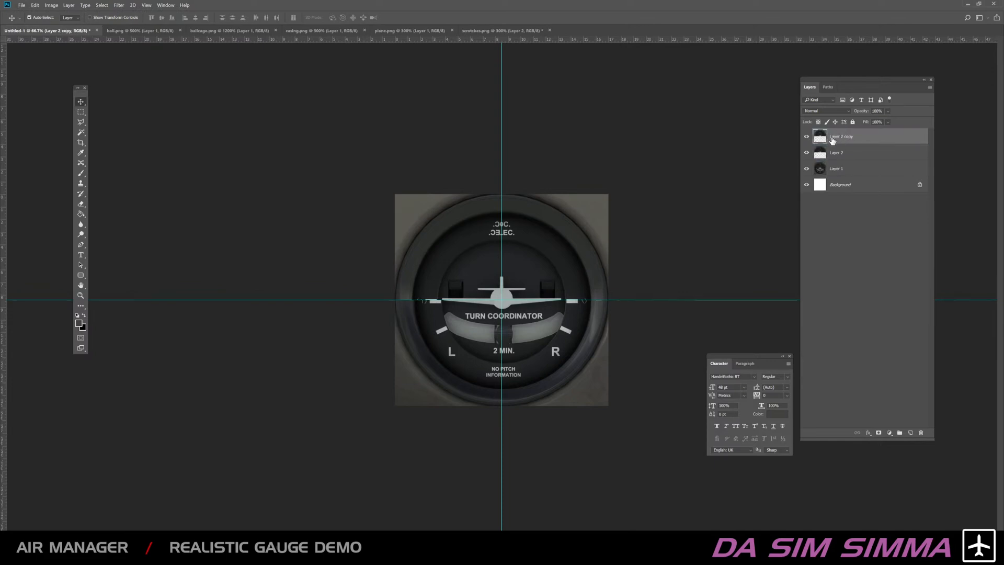
key(ctrl+t)
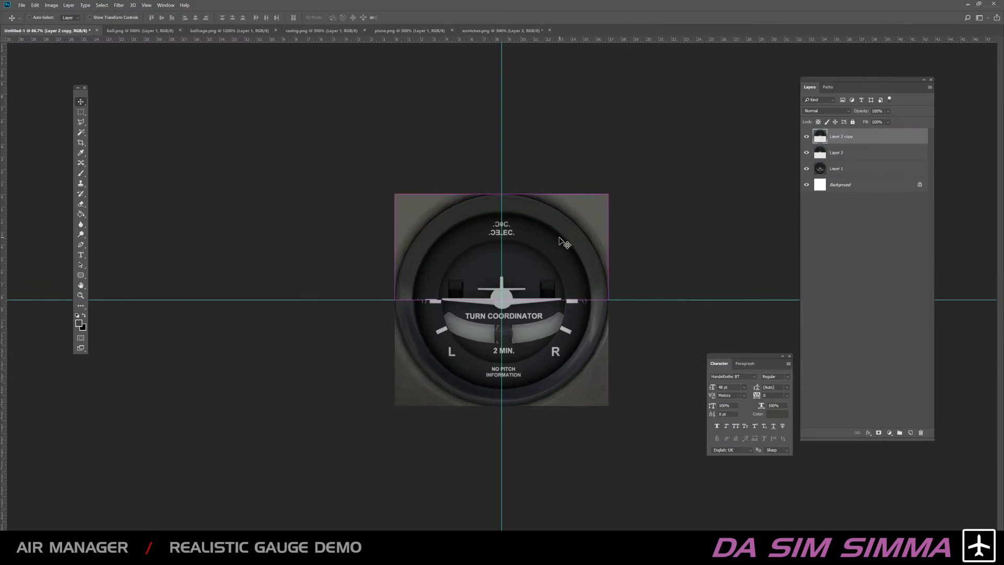
right_click(537, 240)
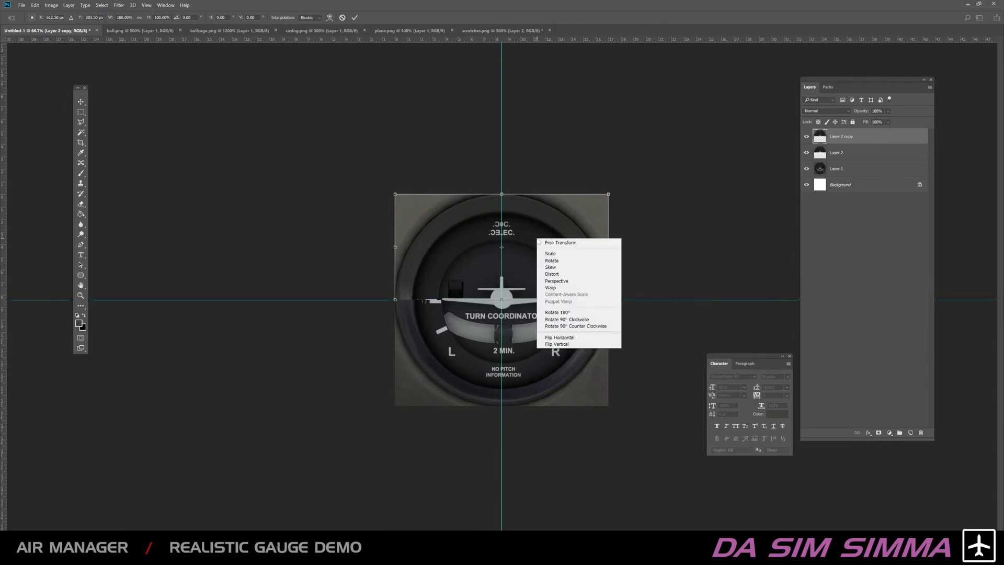
click(560, 337)
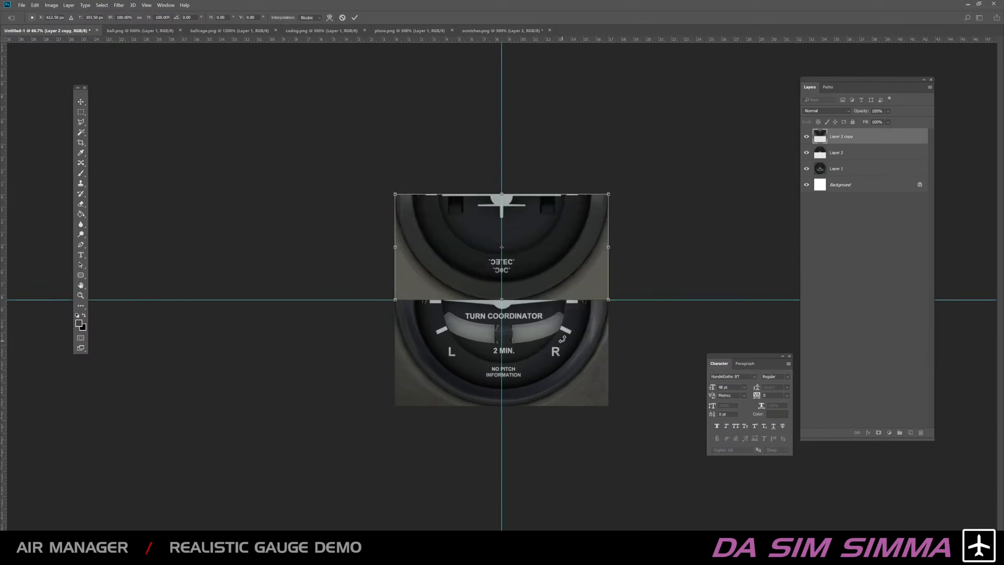
drag(571, 243, 568, 349)
key(Return)
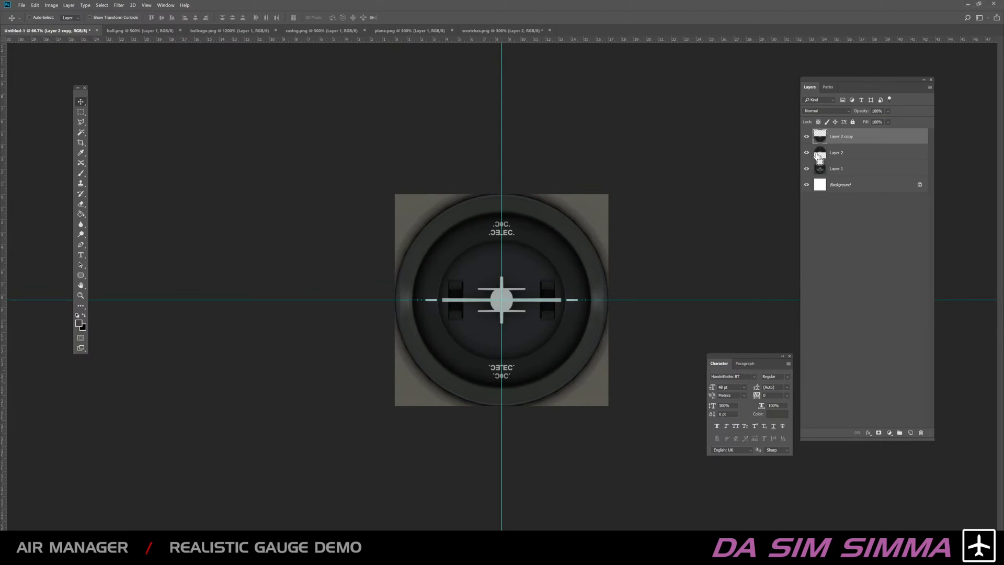
key(ctrl+e)
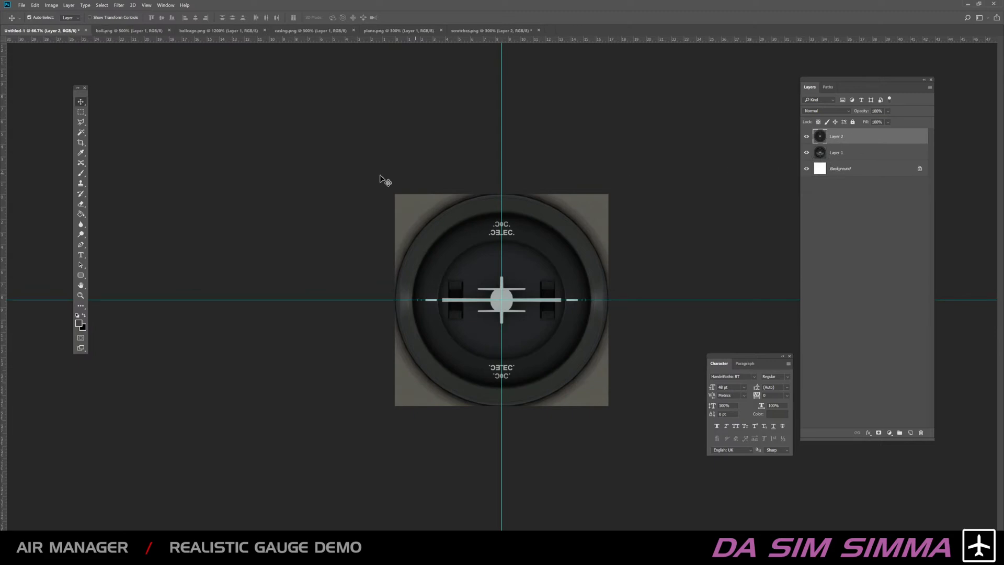
Step: Extend the canvas to the left and downward with Crop and try tiling copies of the mirrored gauge layer beside and below the original
click(81, 142)
drag(395, 299, 363, 335)
drag(501, 405, 478, 524)
key(Return)
click(80, 102)
drag(553, 166, 345, 166)
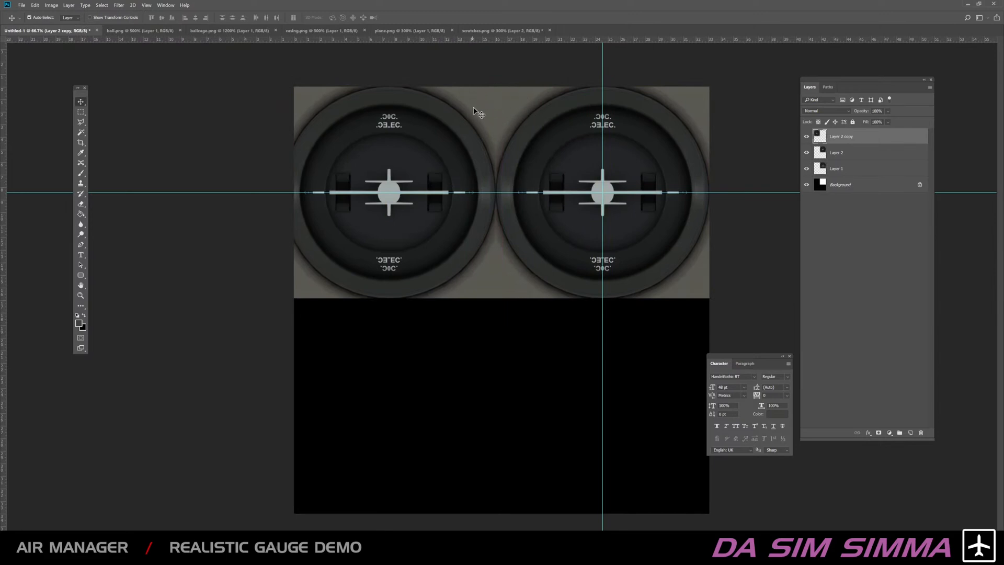
drag(472, 99, 470, 309)
Step: Undo the tiled copies and the canvas extension, and merge the gauge's upper and lower halves into Layer 2 again
key(ctrl+z)
key(ctrl+z)
key(ctrl+z)
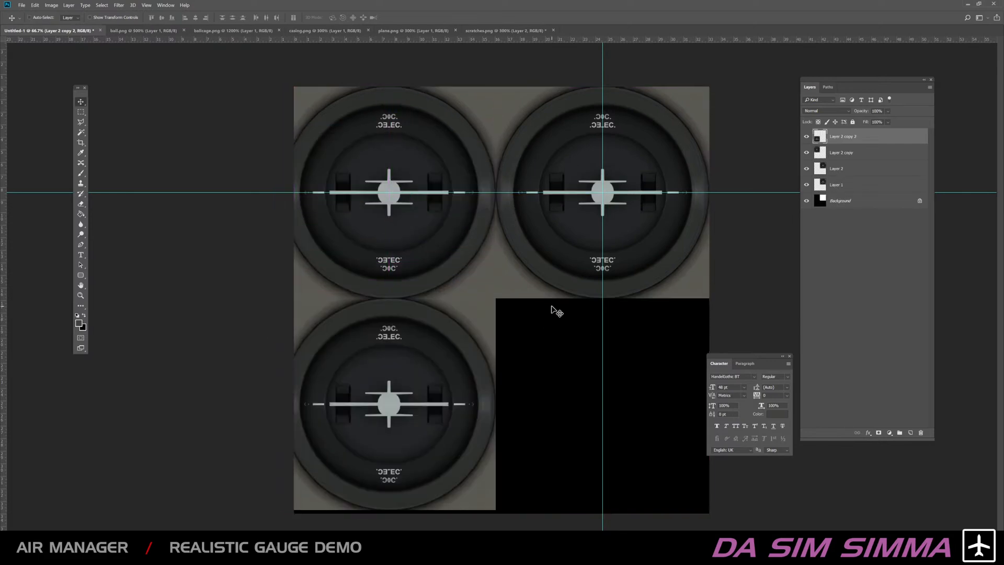
click(32, 5)
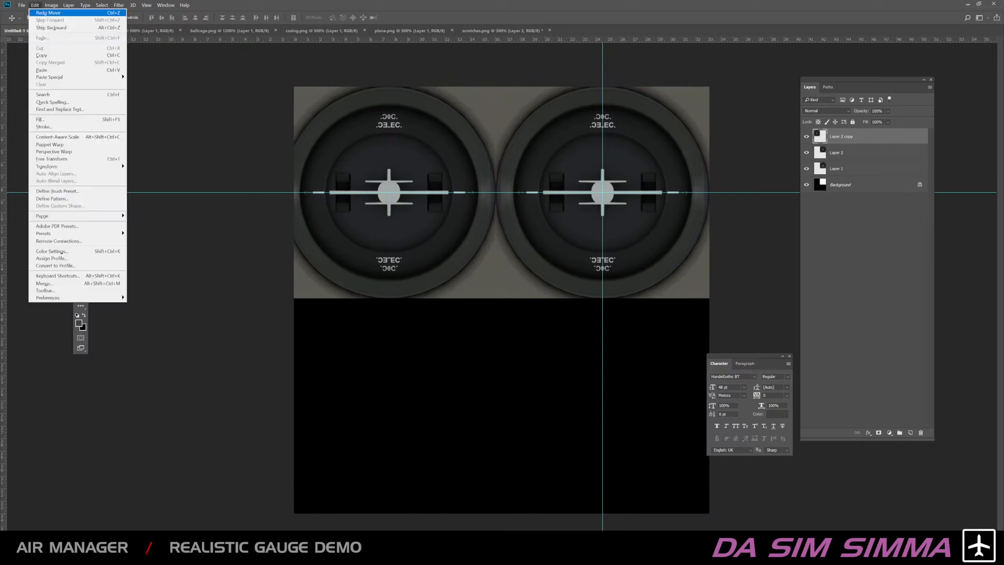
click(48, 27)
click(35, 4)
click(46, 27)
click(39, 5)
click(43, 29)
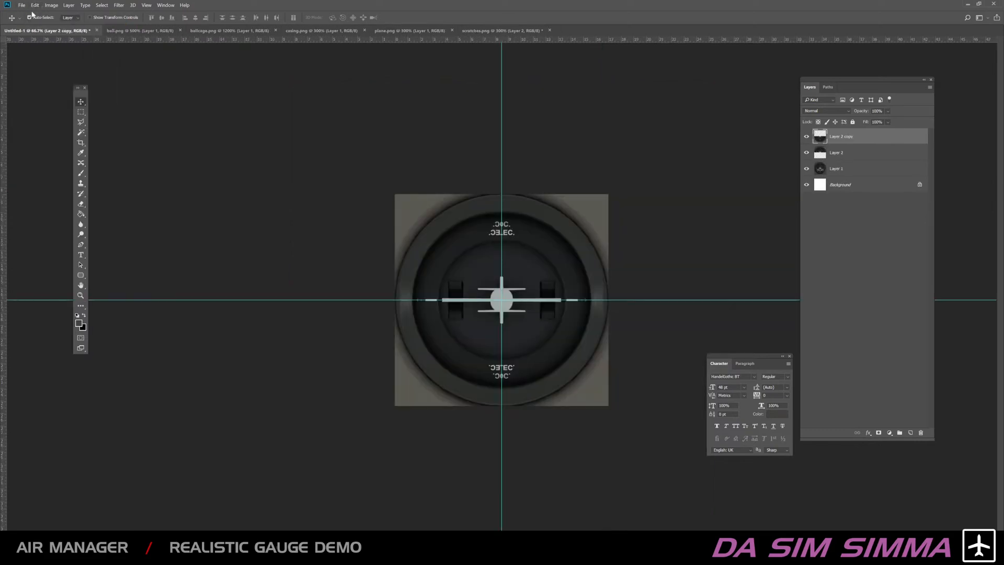
click(34, 4)
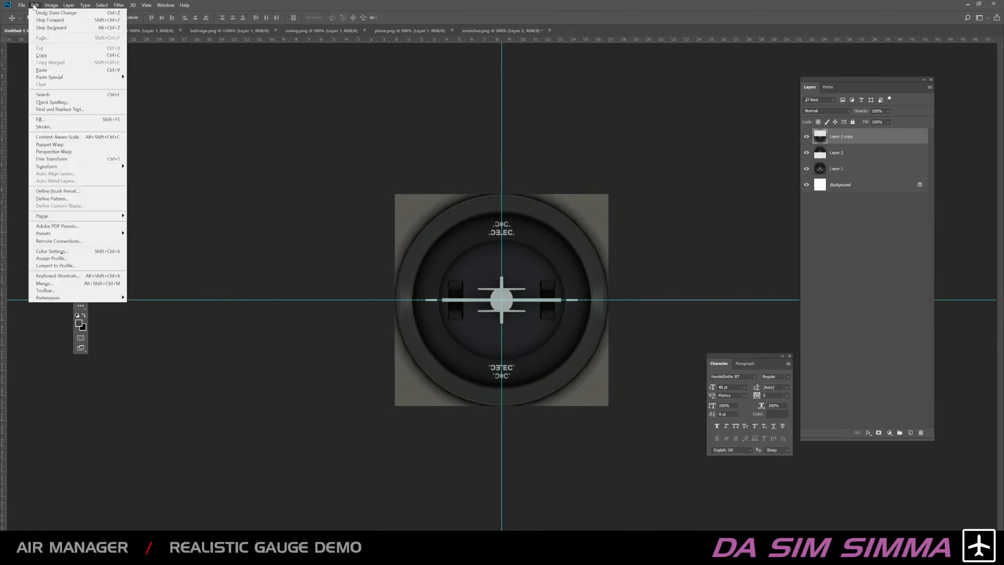
click(612, 128)
key(ctrl+e)
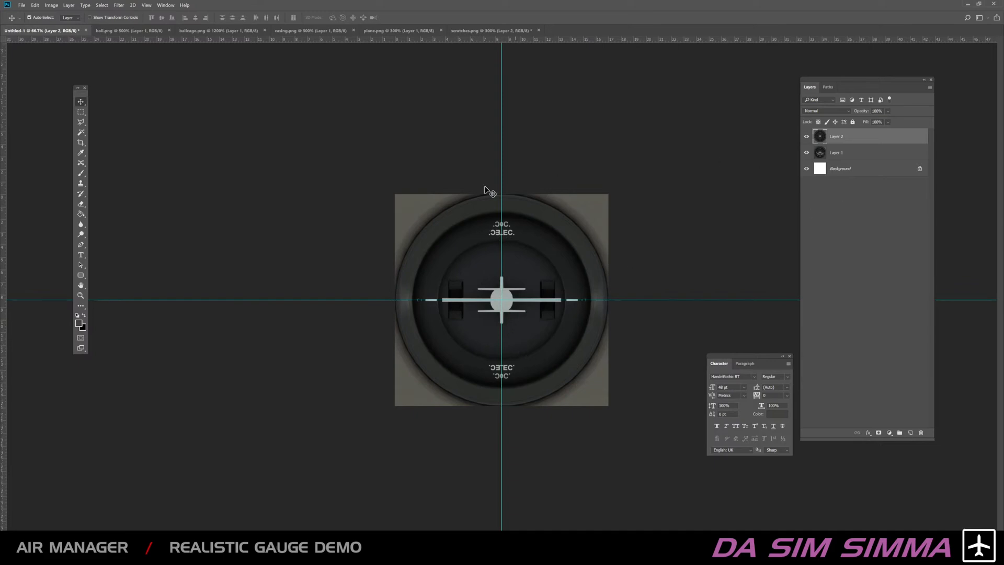
Step: Delete a gauge-sized circle from Layer 2 with an elliptical selection, leaving only the panel surround, and check it with Layer 1 hidden
click(82, 111)
drag(82, 112, 101, 126)
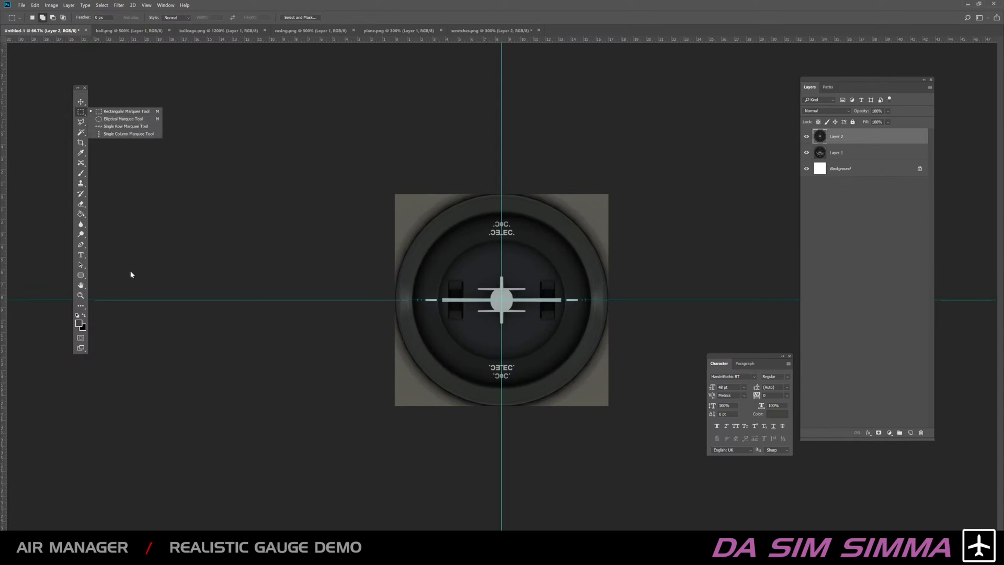
click(121, 119)
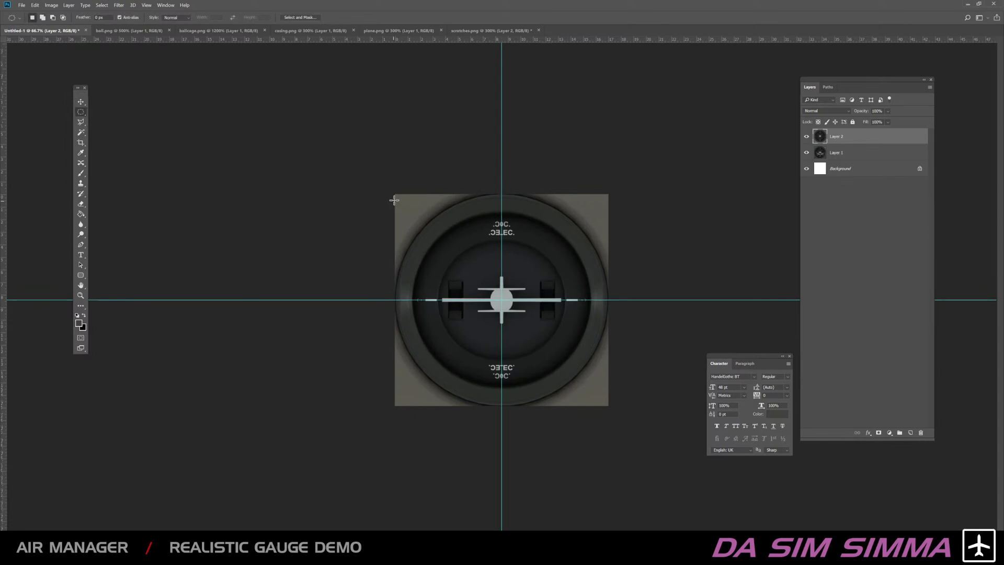
drag(395, 193, 628, 408)
key(Delete)
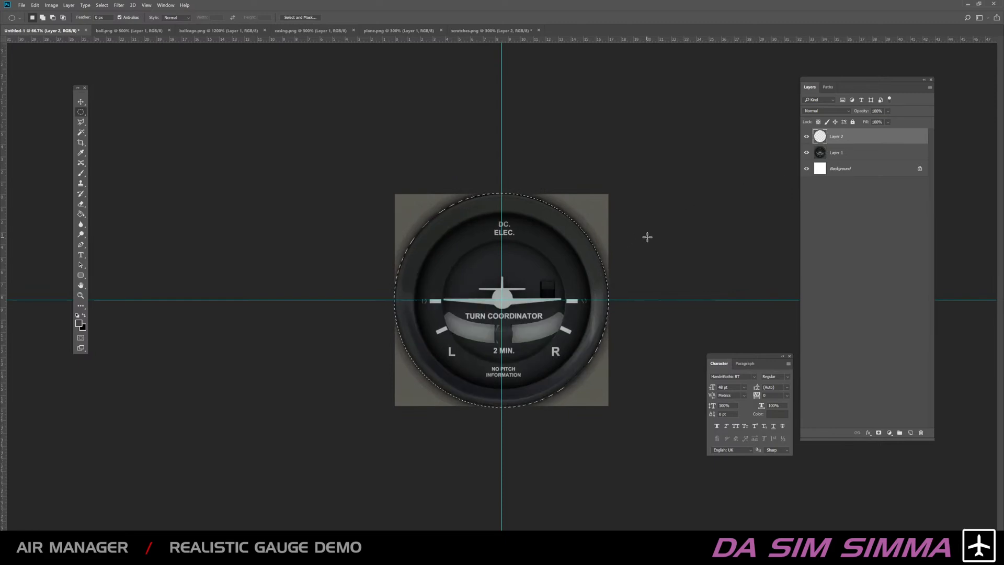
key(ctrl+d)
click(806, 153)
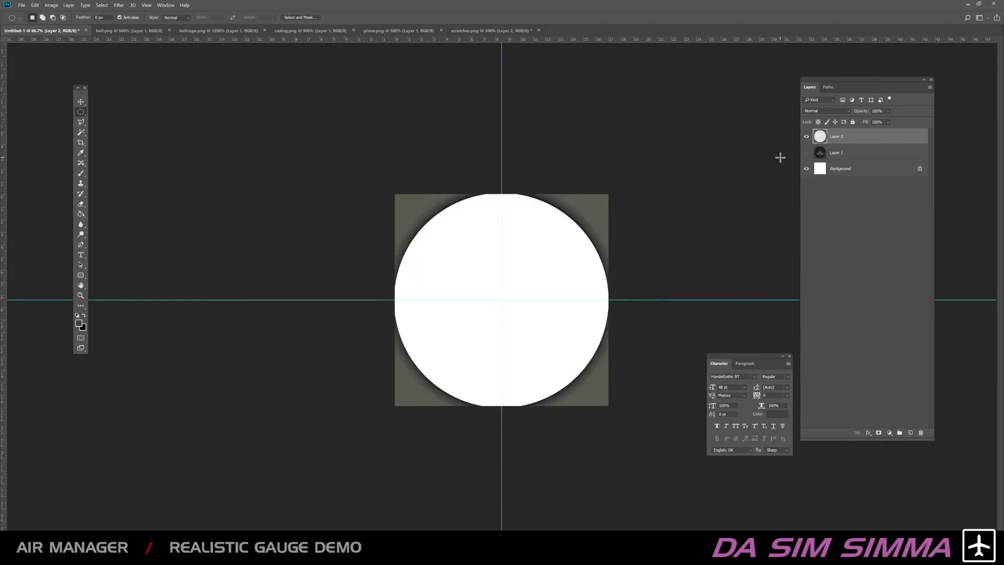
click(806, 152)
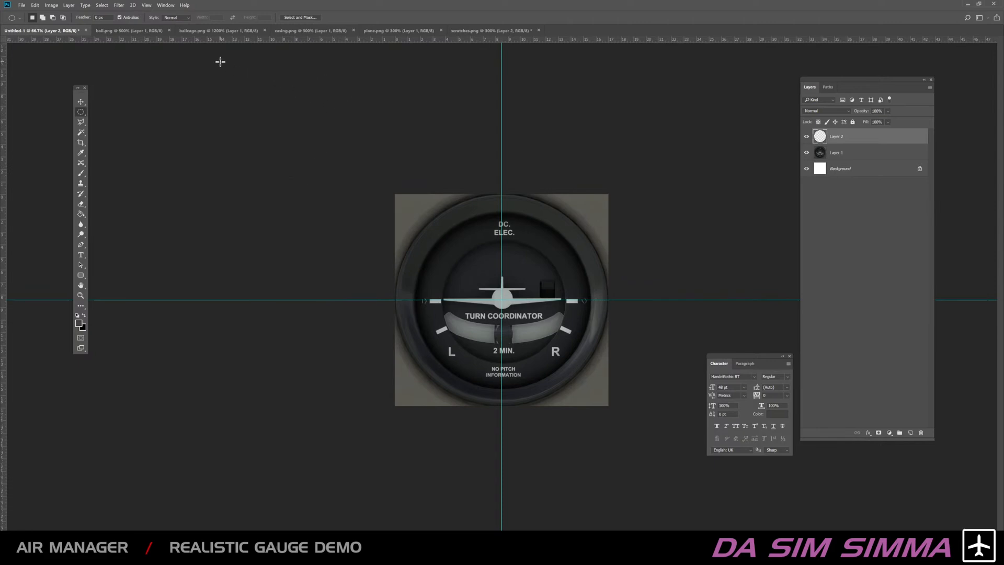
Step: Review the casing.png, ball.png and ballcage.png images and return to the Untitled-1 document
click(310, 32)
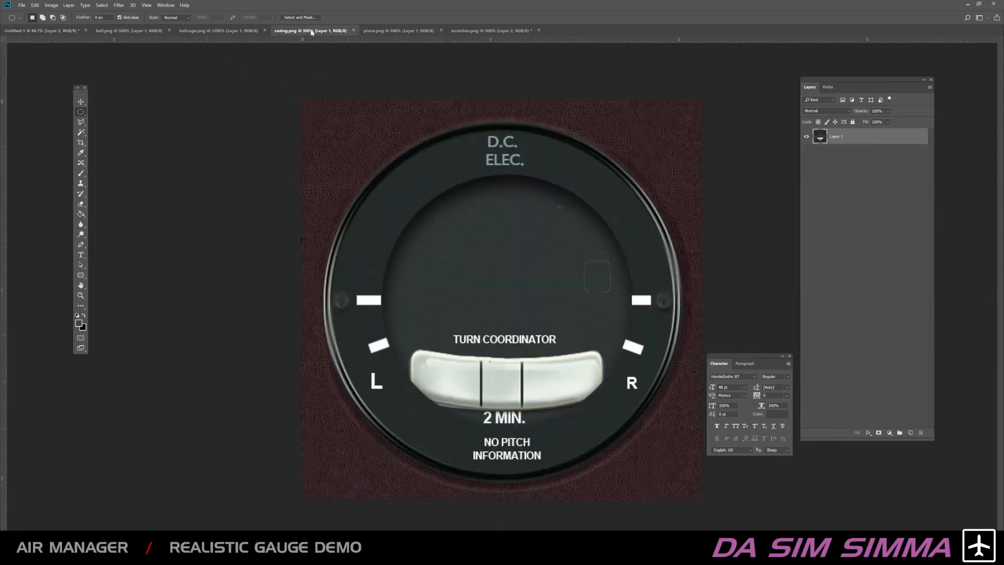
click(56, 31)
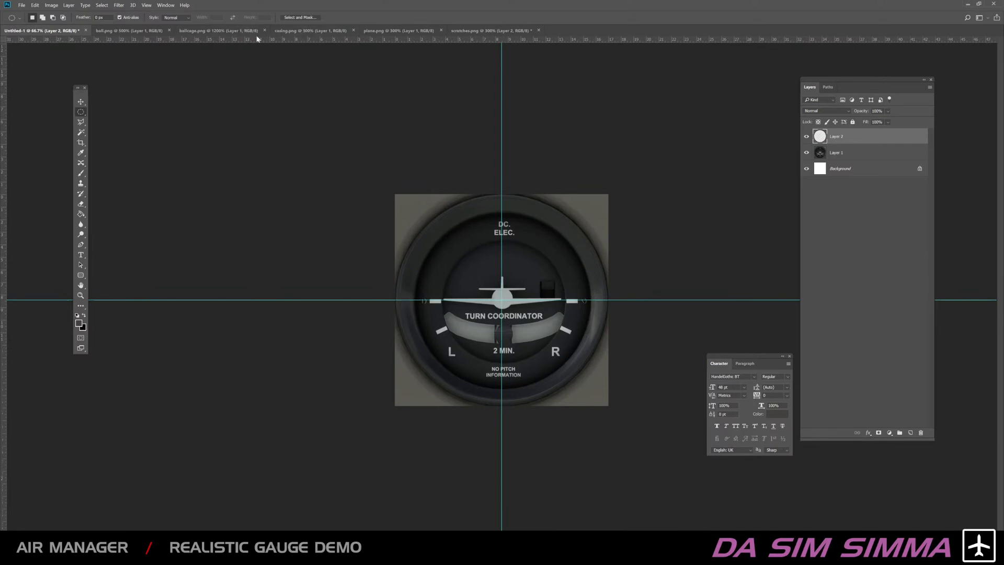
click(144, 31)
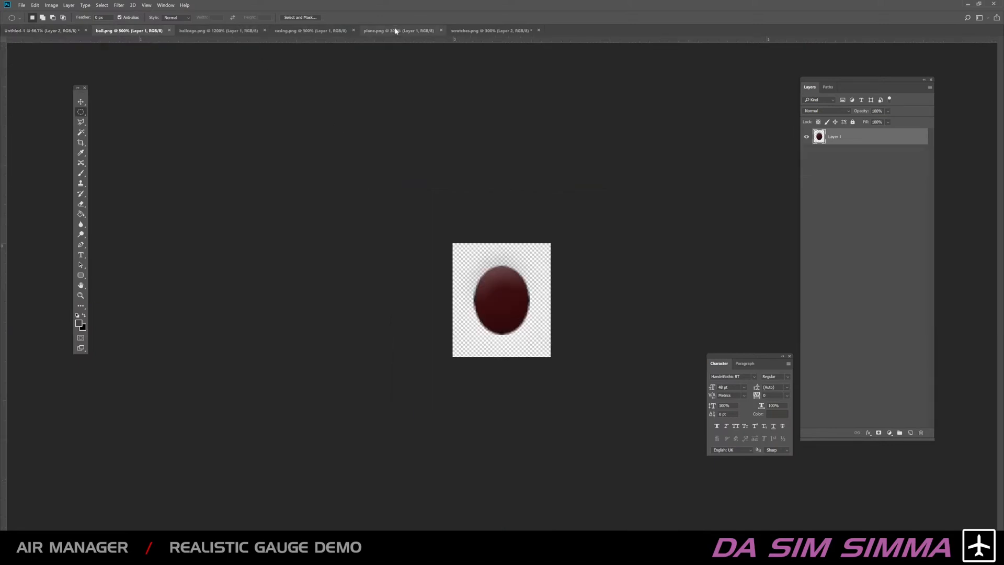
click(308, 31)
click(236, 31)
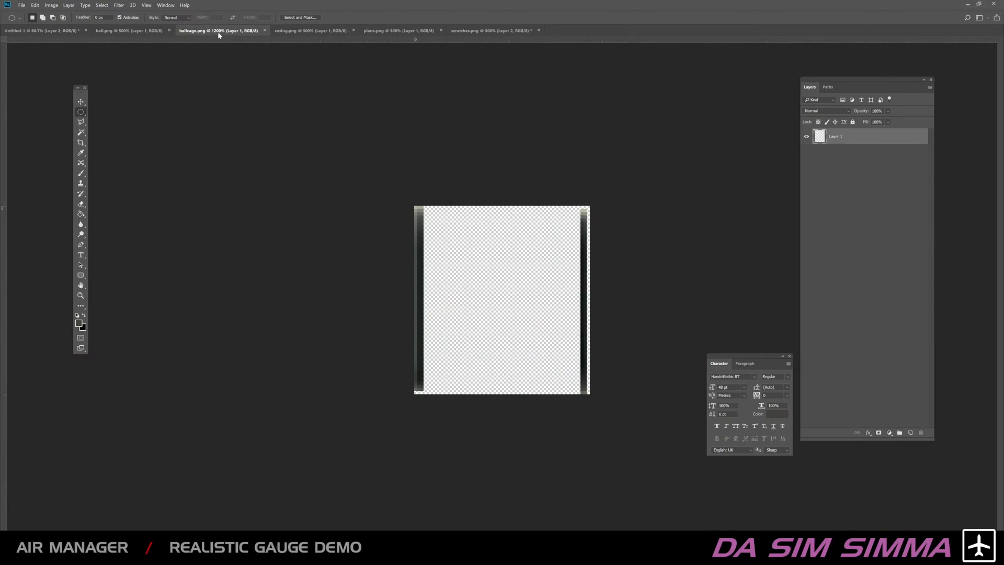
click(143, 30)
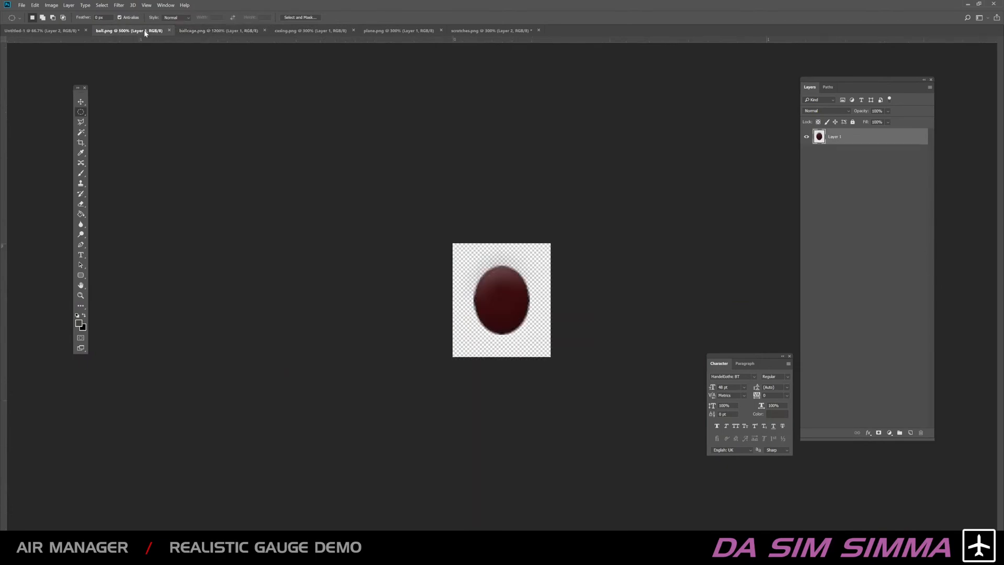
click(61, 31)
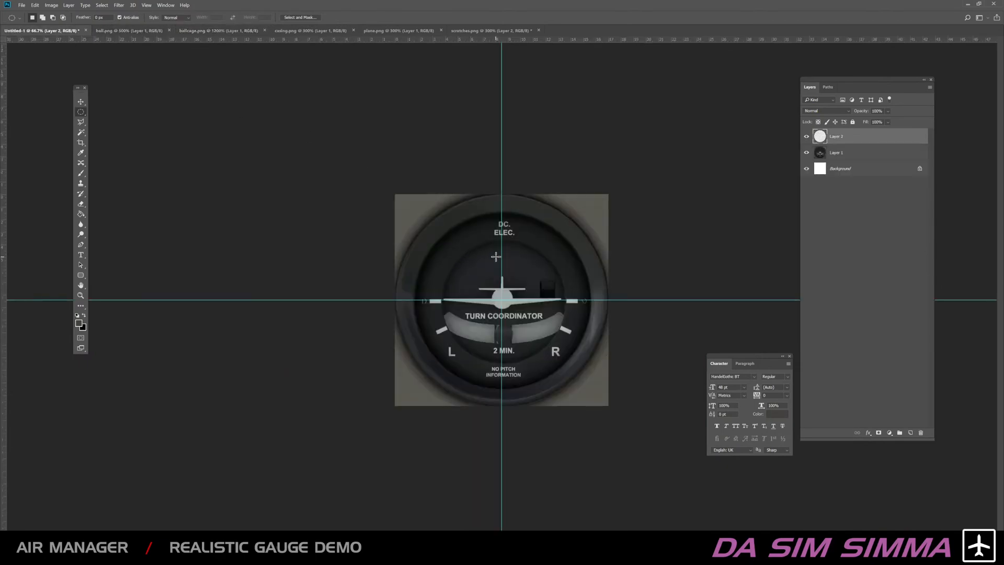
Step: Hide the guides and draw a circular selection around the gauge's inner dial
key(ctrl+semicolon)
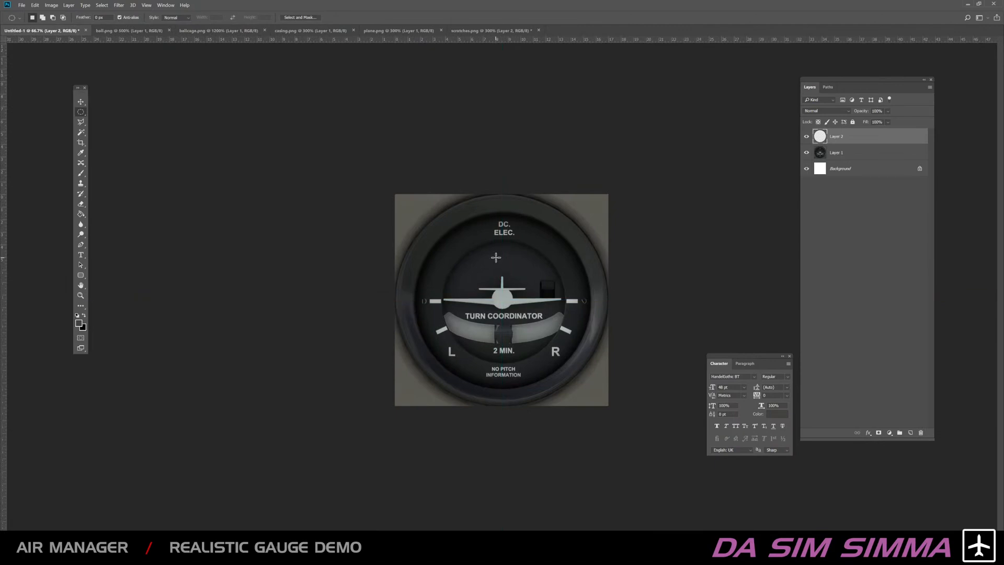
key(ctrl+plus)
key(ctrl+plus)
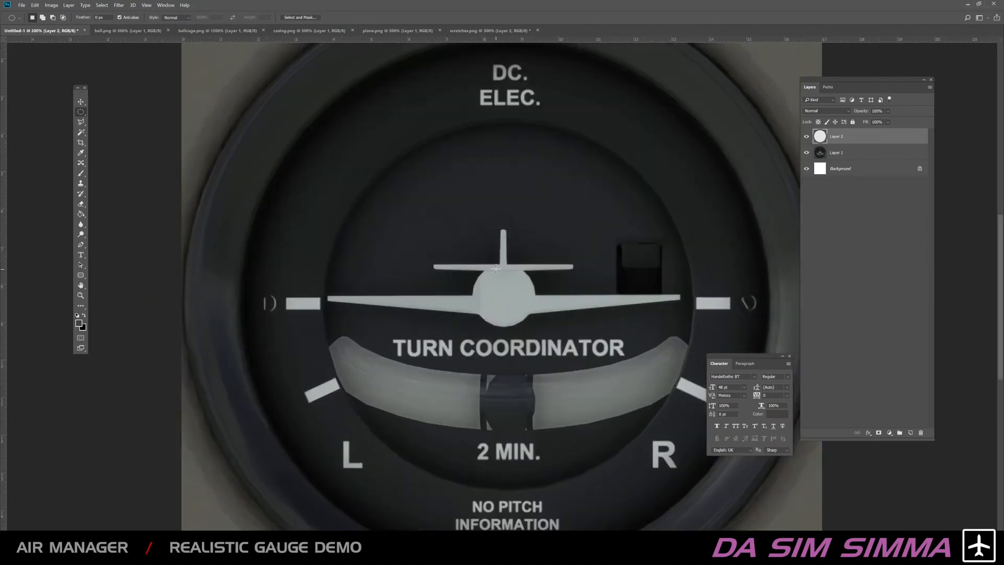
click(82, 132)
click(82, 123)
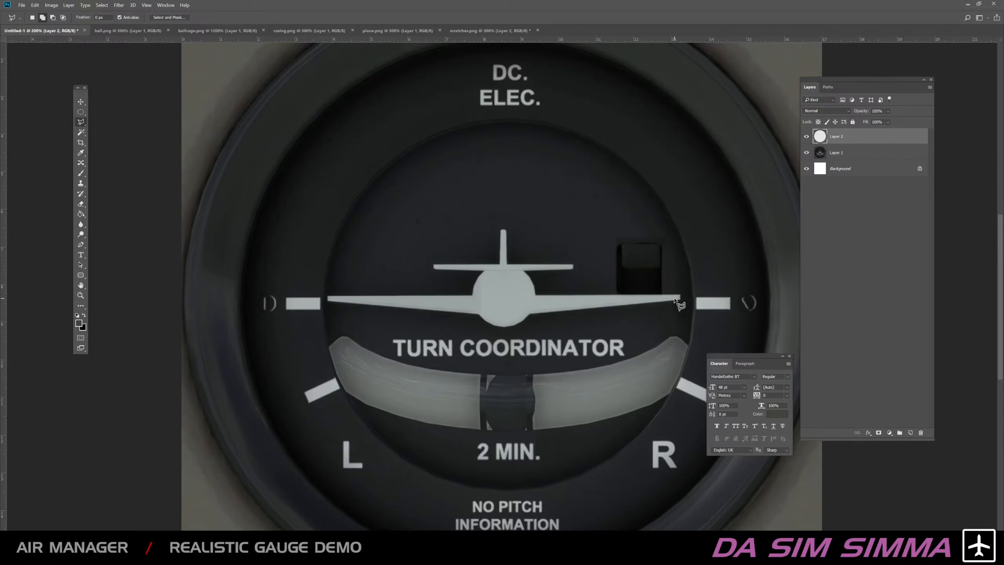
click(81, 113)
key(ctrl+minus)
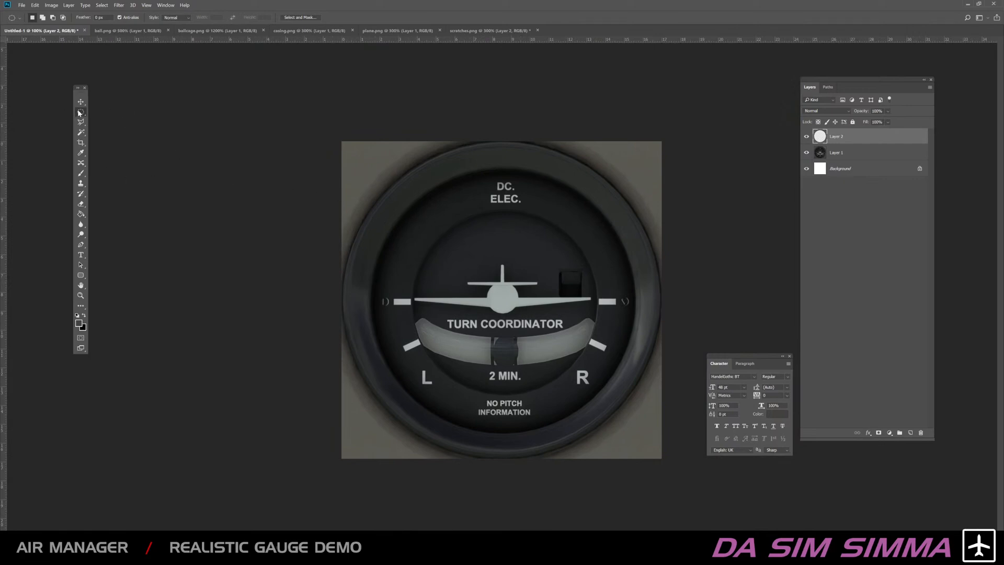
drag(410, 213, 592, 414)
Step: Transform the circular selection, scaling and nudging it until it matches the edge of the inner dial
click(102, 5)
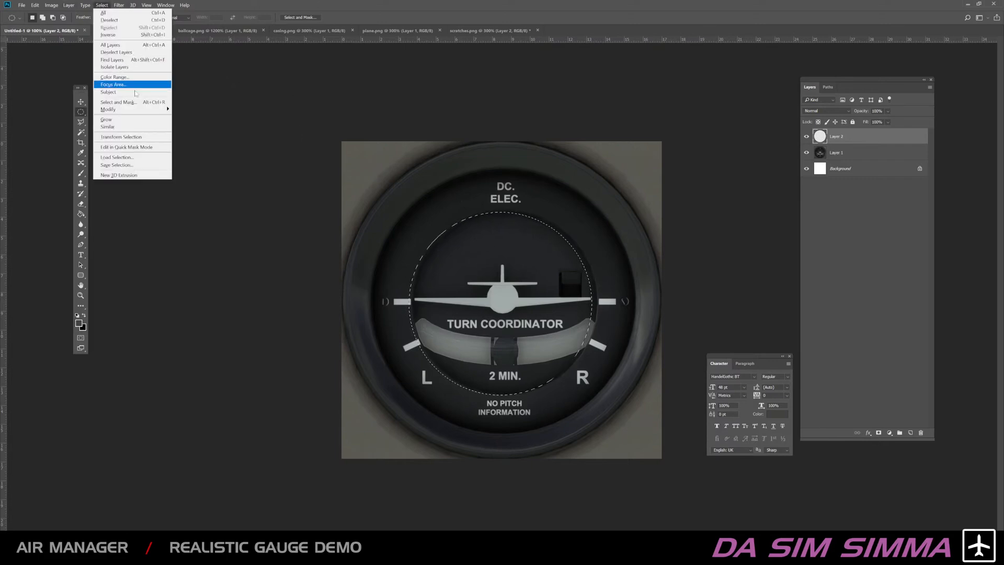
click(153, 138)
key(Right)
key(Right)
key(Right)
key(Right)
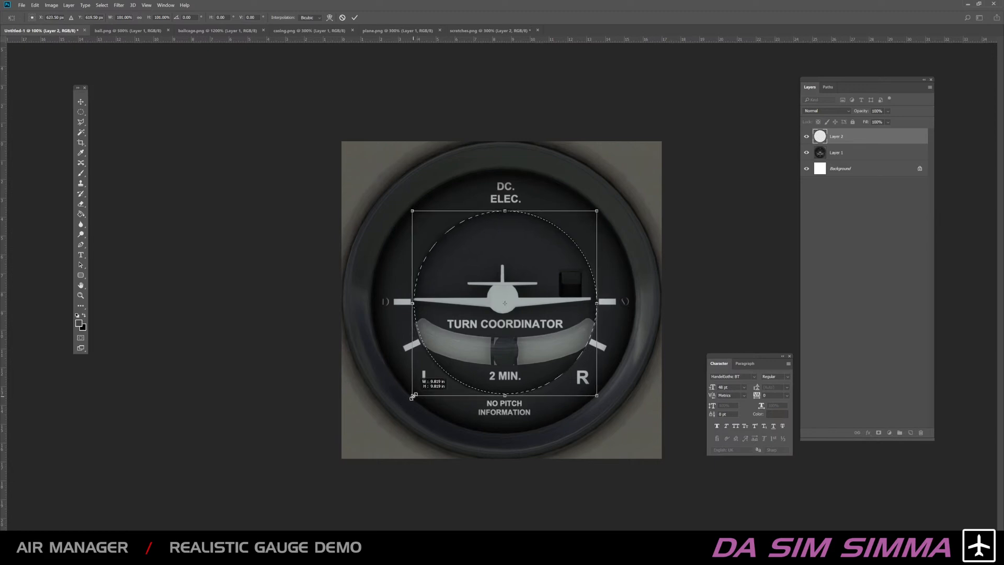
drag(412, 398, 412, 398)
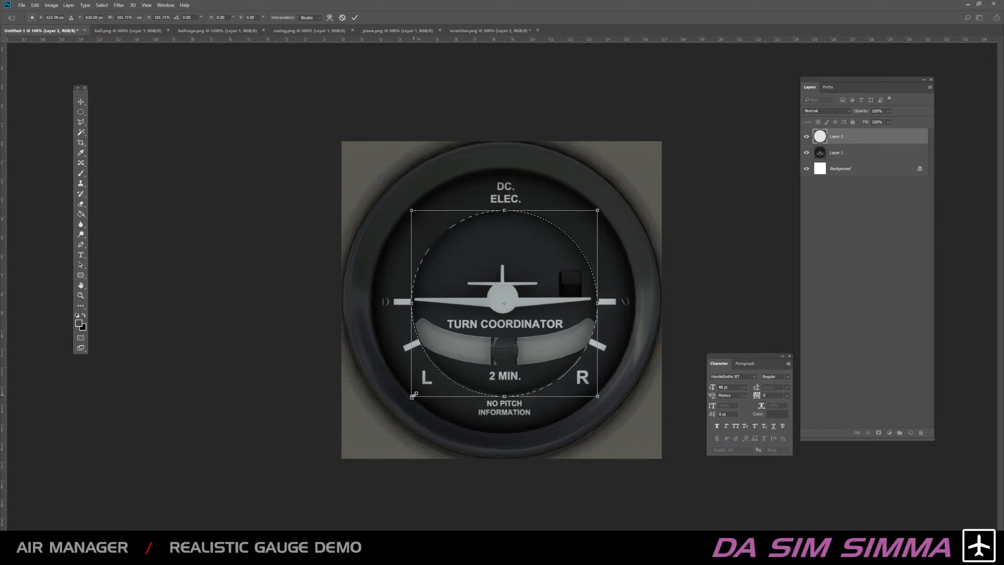
drag(415, 393, 415, 392)
key(Left)
drag(597, 393, 599, 394)
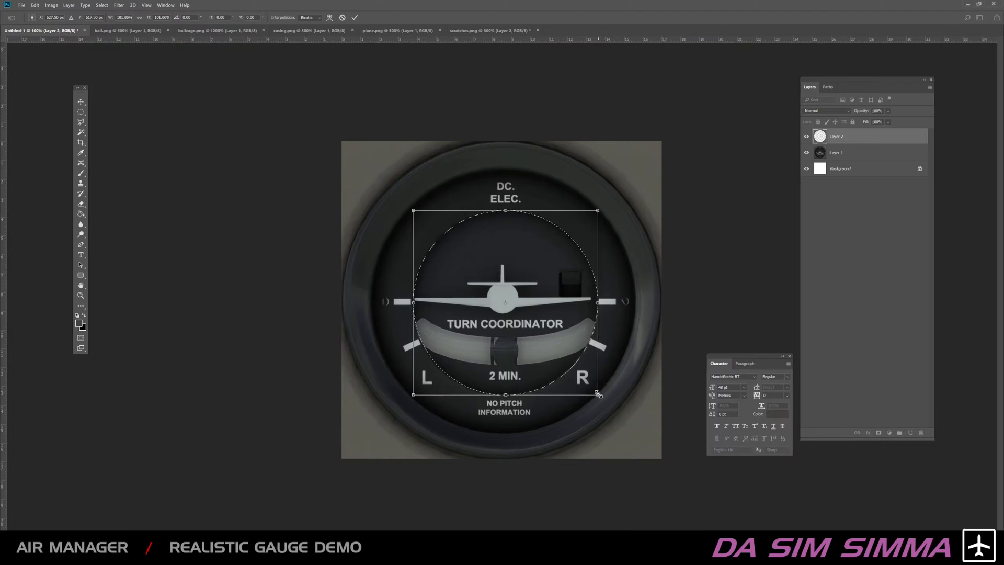
key(Left)
key(Return)
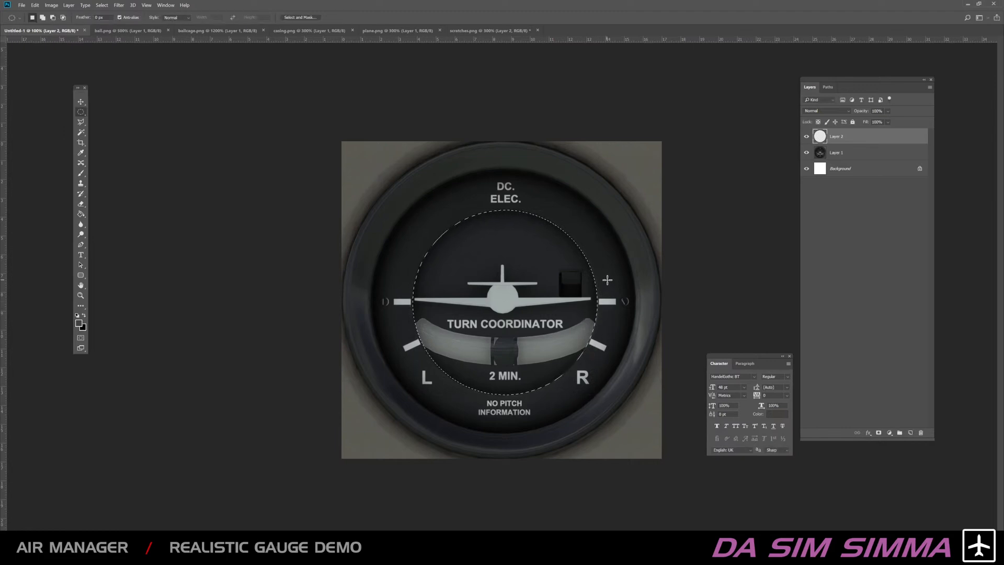
Step: Copy the selected inner dial from Layer 1 to a new layer and hide Layer 2
click(851, 154)
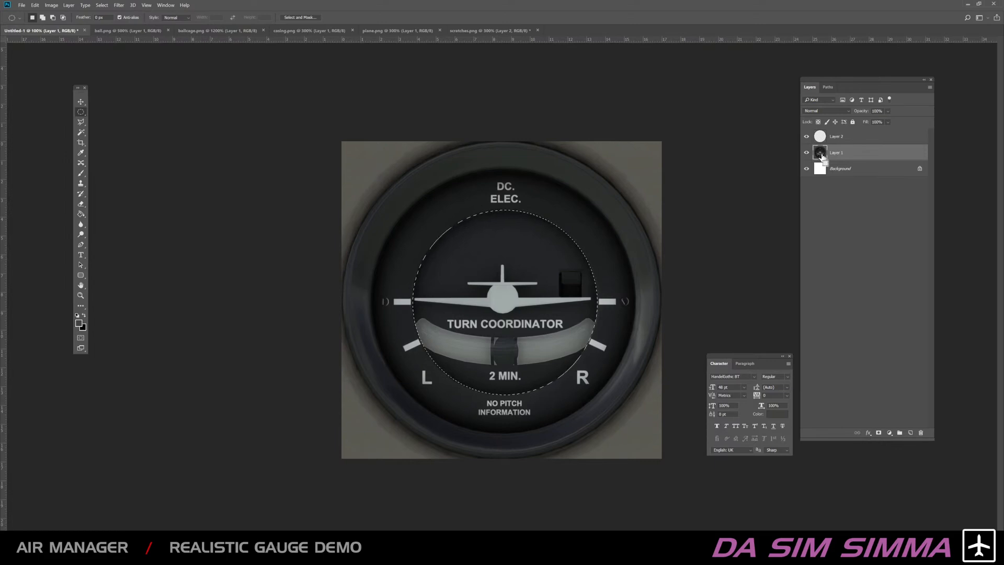
key(ctrl+j)
click(806, 137)
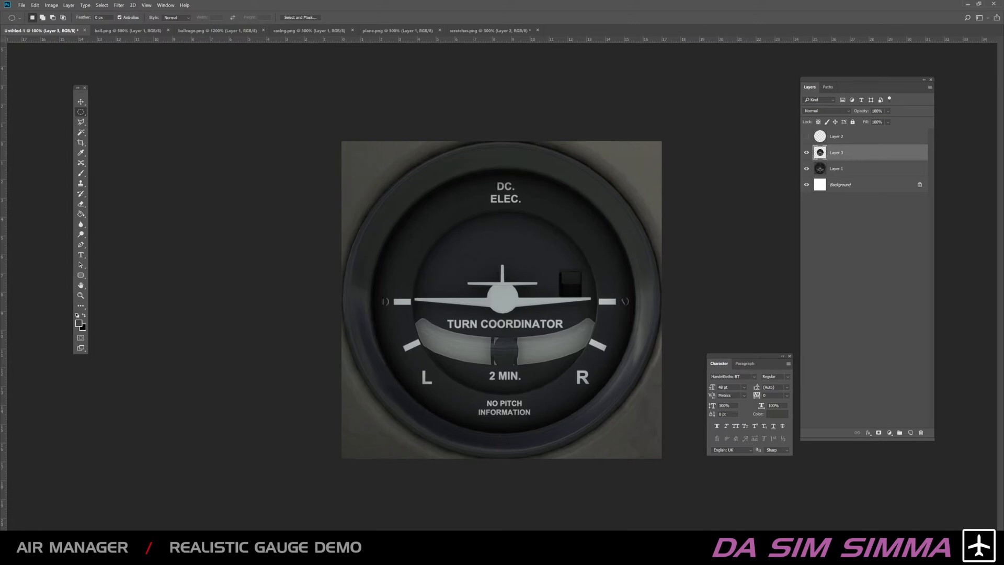
Step: Duplicate the inner dial layer, hide the duplicate as a backup and make Layer 3 active
drag(873, 148, 873, 146)
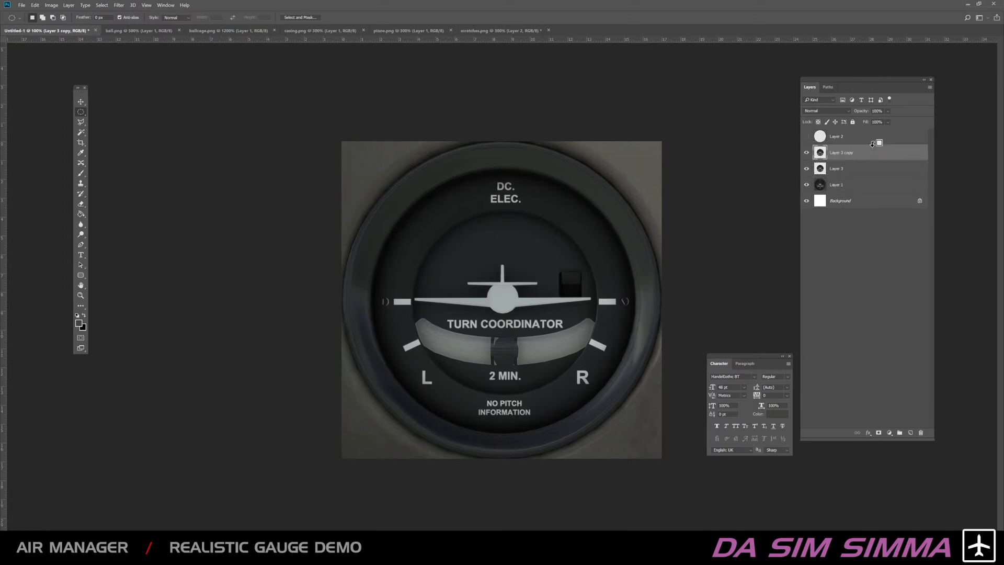
click(806, 153)
click(818, 172)
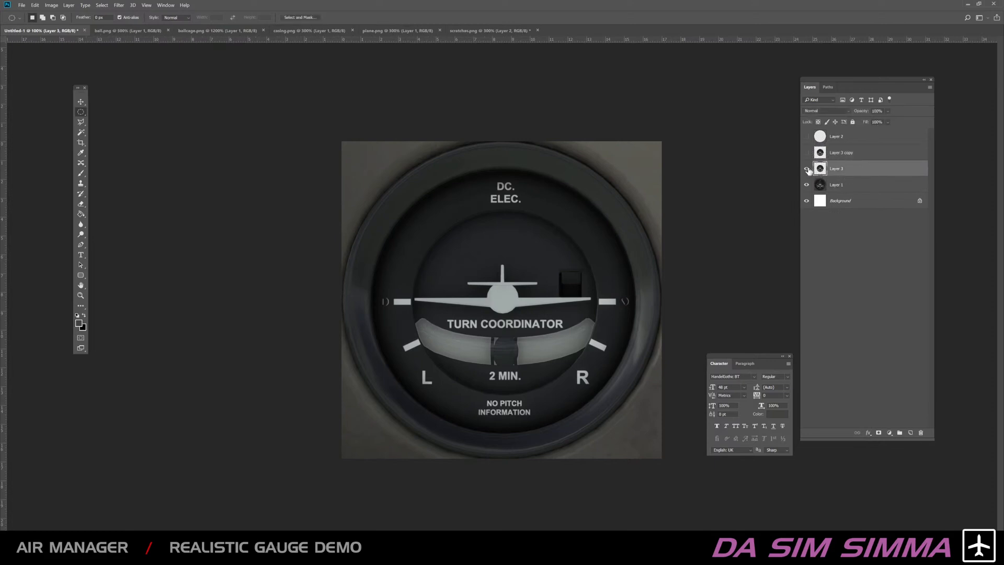
Step: Move the copied inner dial up and to the right to check that it is a separate disc, and undo the move
click(81, 102)
drag(490, 303, 606, 235)
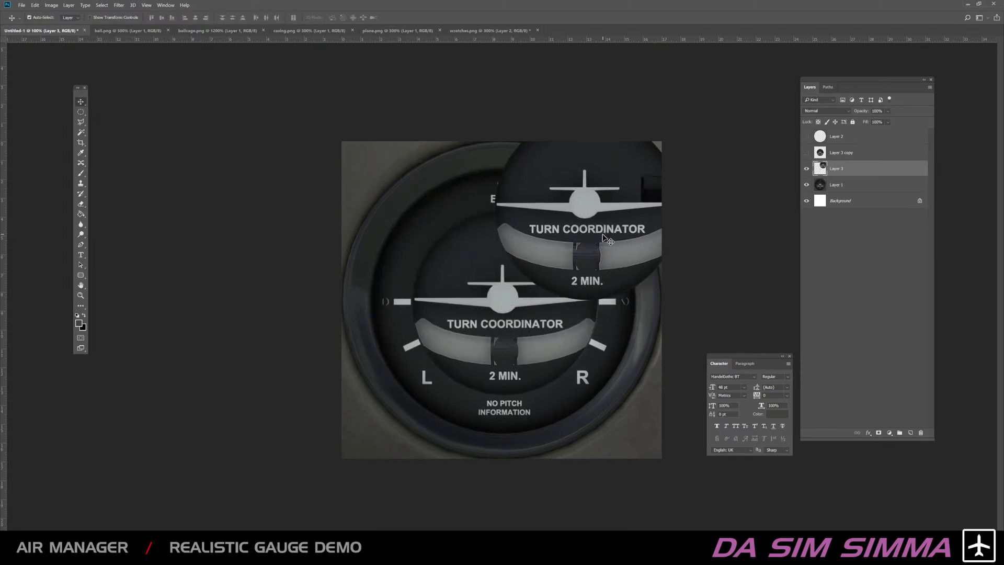
key(ctrl+z)
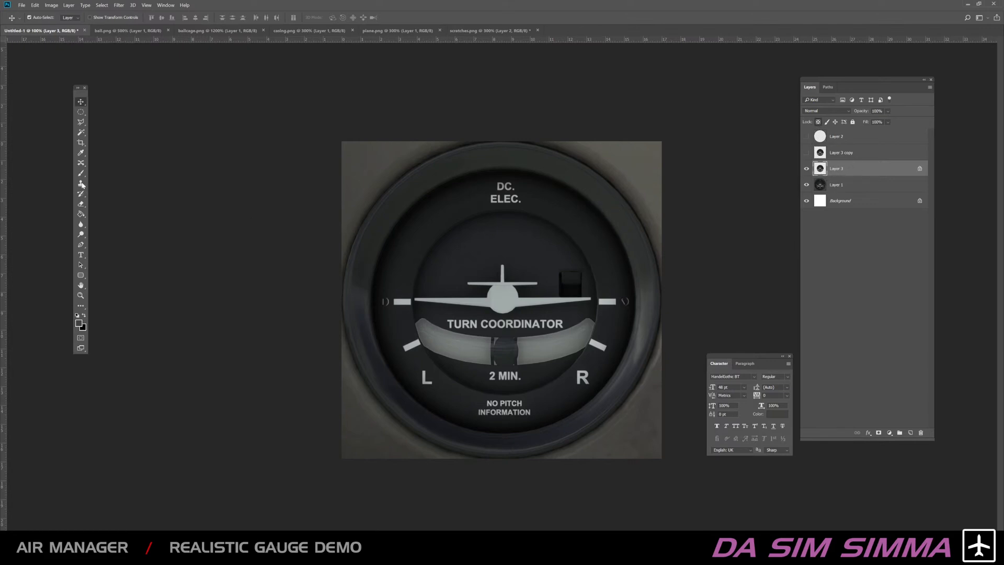
Step: Lock Layer 3's transparent pixels, set the foreground colour to orange and brush a stroke across the inner dial
key(i)
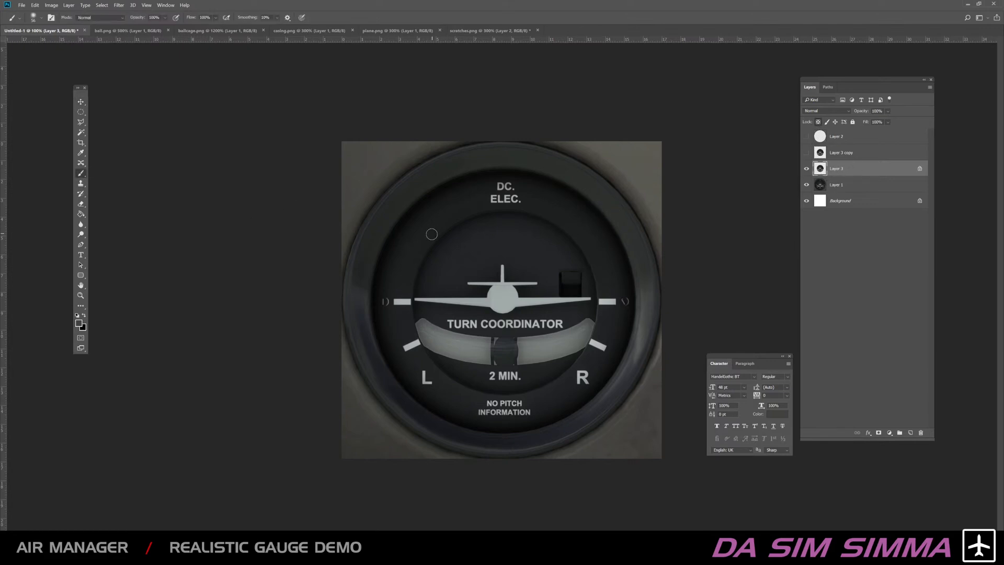
click(79, 324)
click(873, 192)
click(972, 120)
key(b)
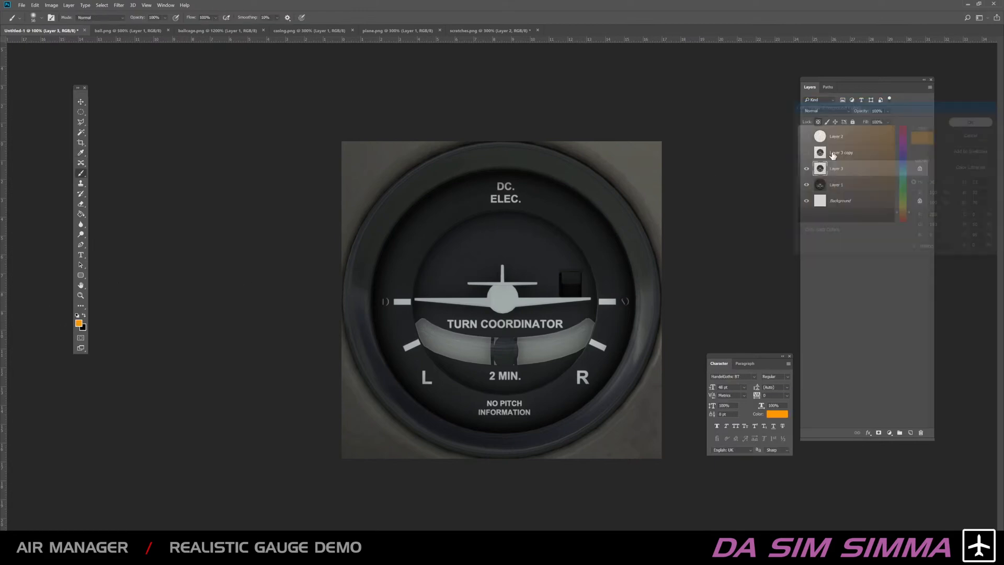
drag(415, 307, 592, 276)
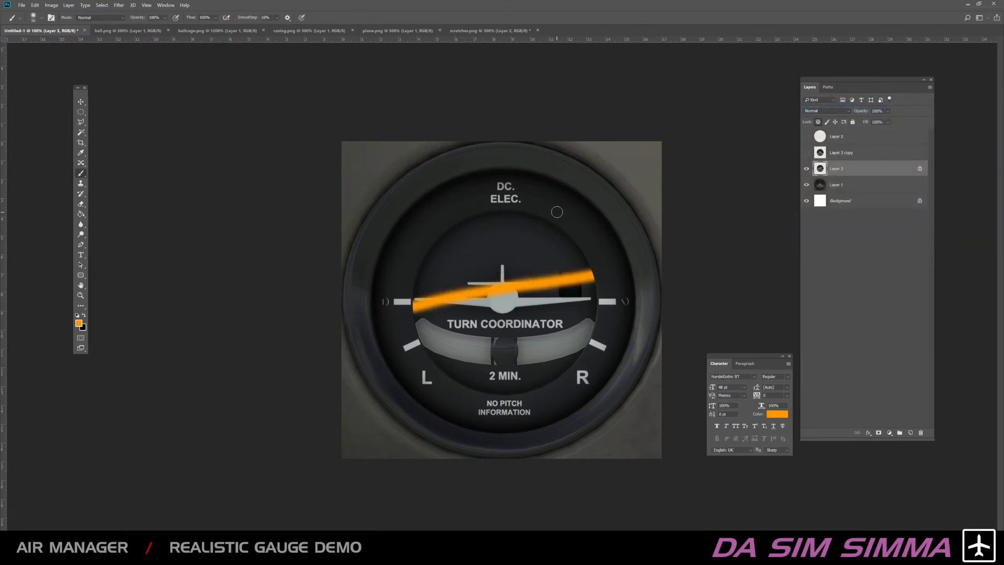
Step: Brush two more orange strokes across the inner dial on Layer 3 and hide Layer 1
drag(552, 222, 507, 363)
drag(464, 221, 575, 356)
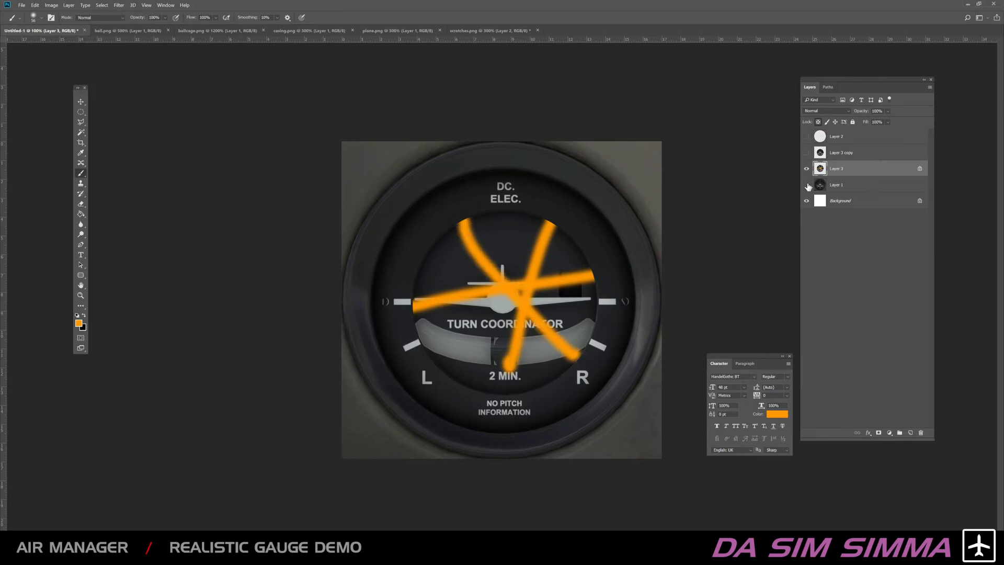
click(806, 185)
Step: Undo all the orange brush strokes on the inner dial and show Layer 1 again
key(ctrl+z)
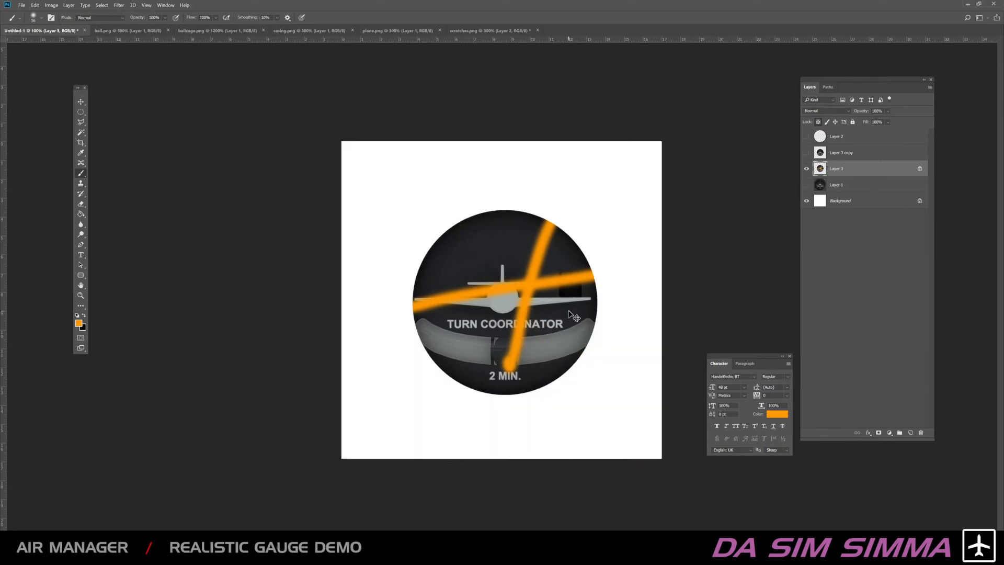
click(35, 5)
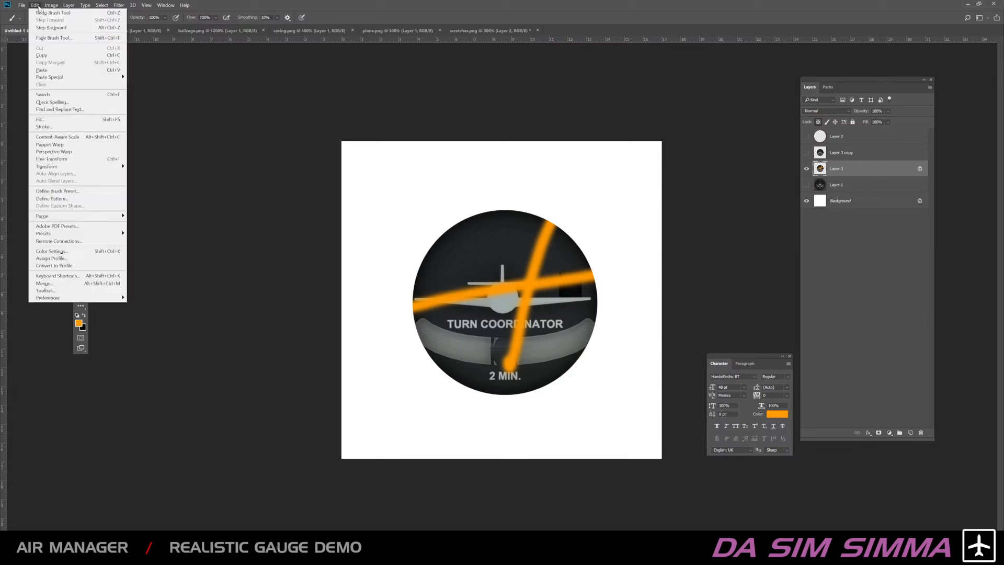
click(53, 27)
click(35, 5)
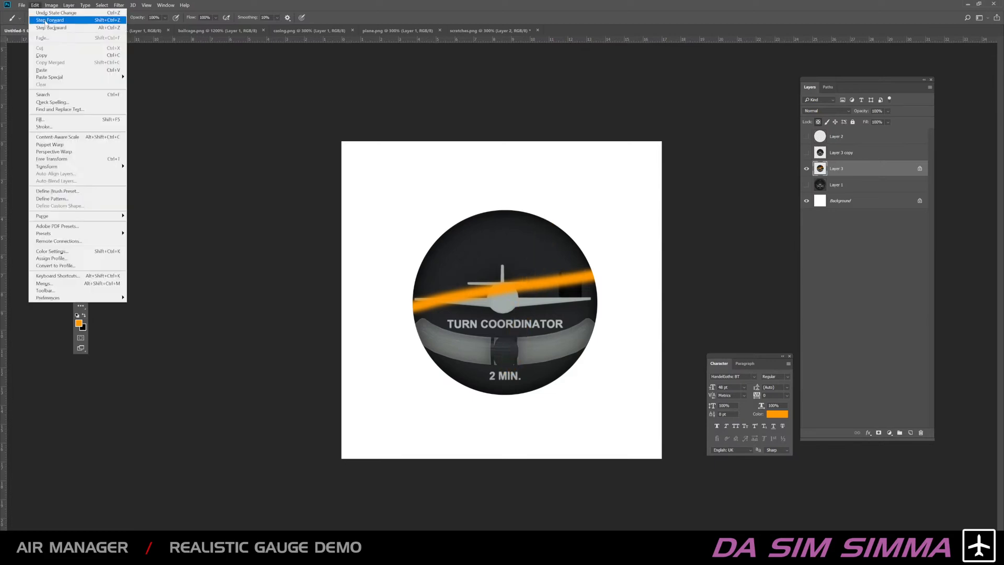
click(51, 28)
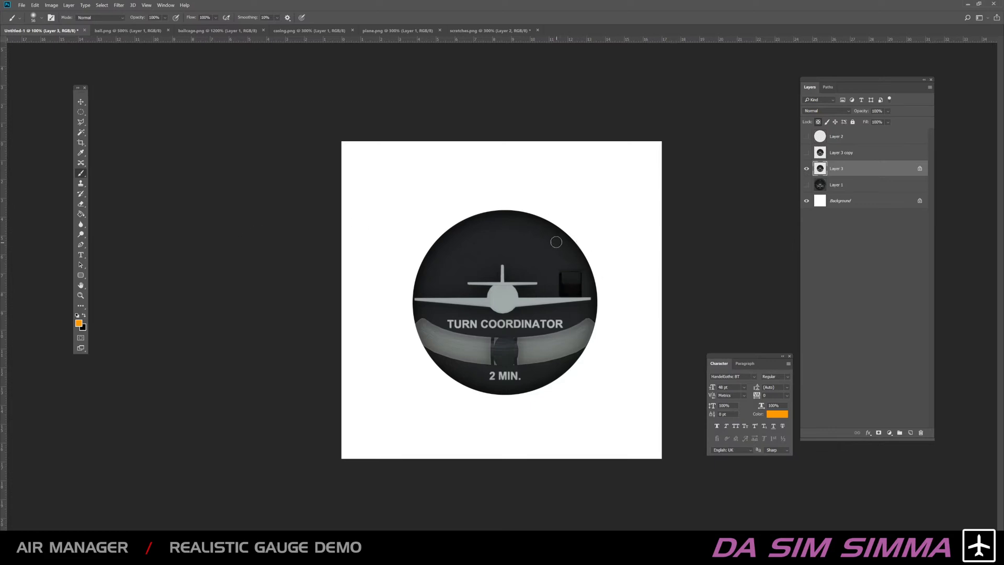
click(806, 184)
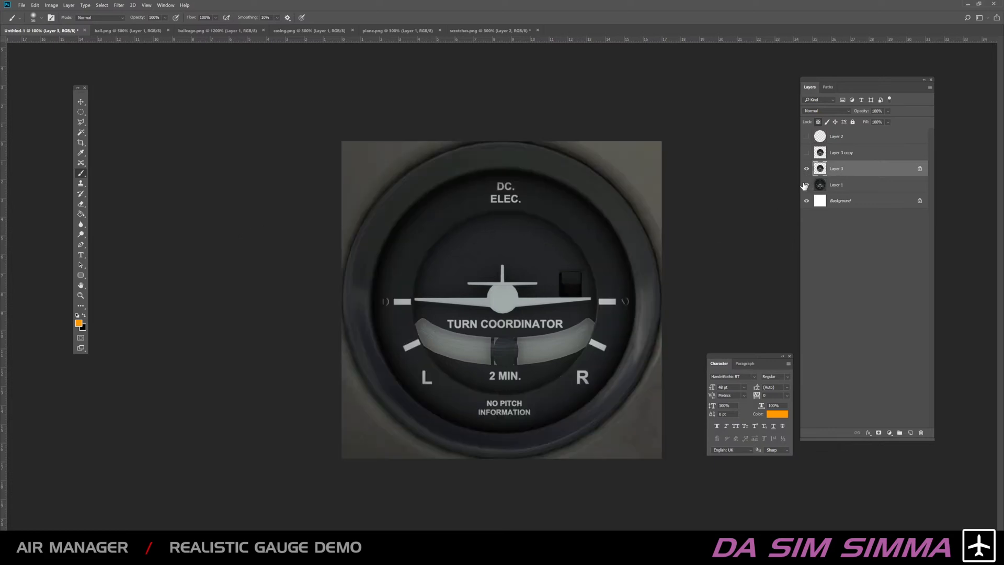
Step: Add a new layer above Layer 3, paint dark grey over the airplane symbol with a larger brush, and lock the layer's transparent pixels
key(ctrl+plus)
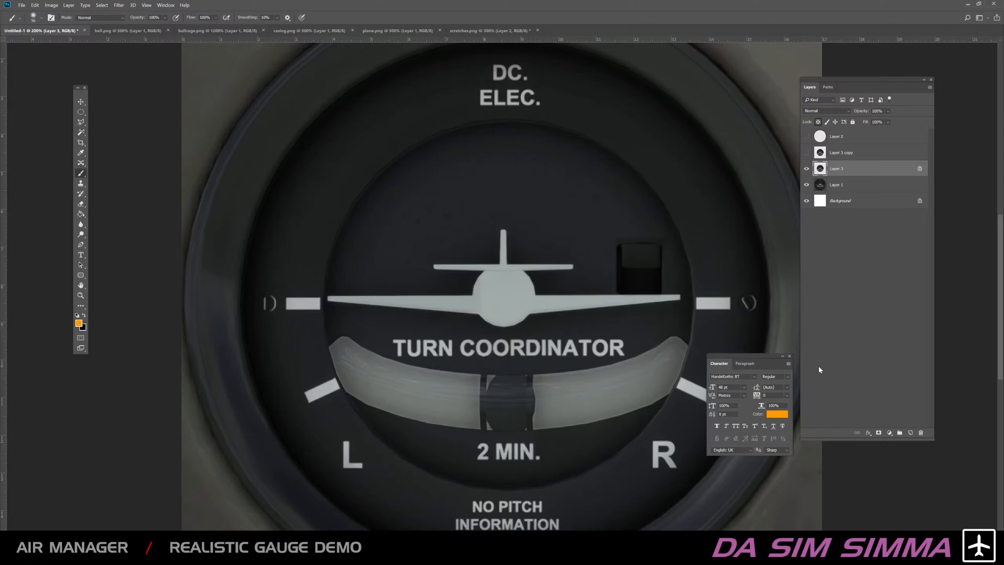
click(908, 432)
key(d)
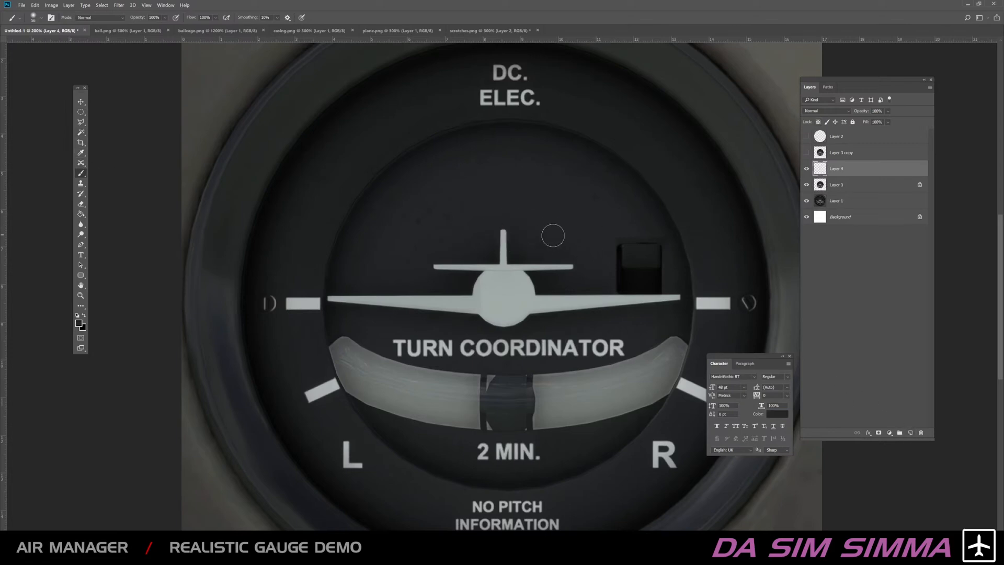
right_click(558, 236)
click(623, 255)
mouse_move(504, 243)
mouse_down()
mouse_move(487, 262)
mouse_move(545, 275)
mouse_move(522, 296)
mouse_move(449, 305)
mouse_move(441, 292)
mouse_move(559, 269)
mouse_move(596, 318)
mouse_move(646, 293)
mouse_move(662, 300)
mouse_move(645, 251)
mouse_move(661, 244)
mouse_move(620, 271)
mouse_up()
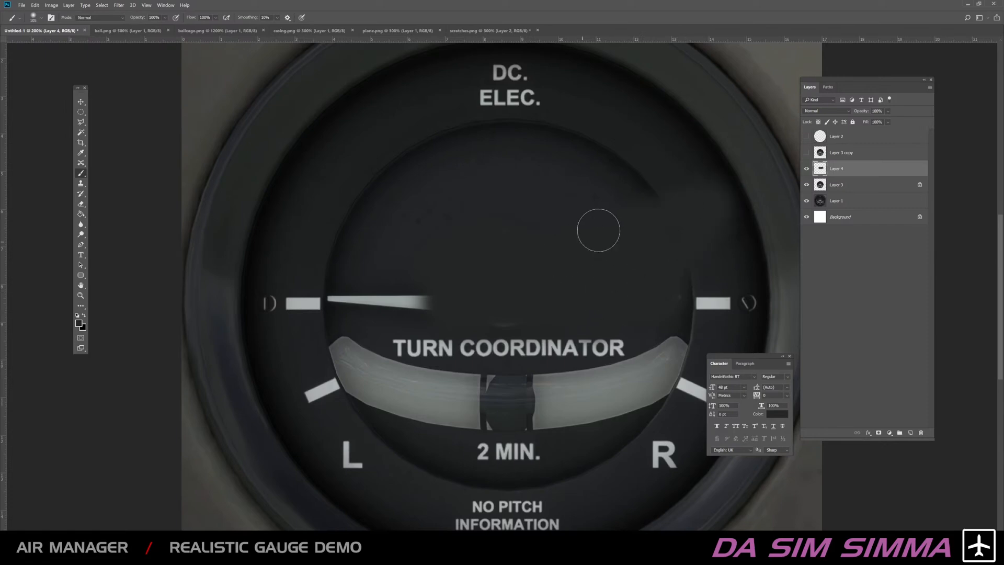
click(819, 121)
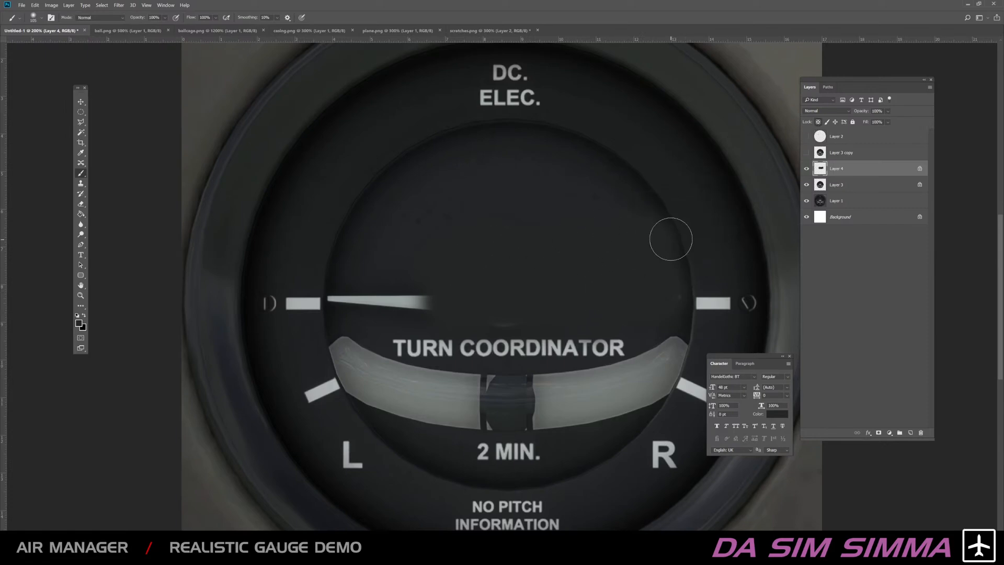
Step: Undo the dark grey painting on Layer 4 and delete that layer
click(35, 6)
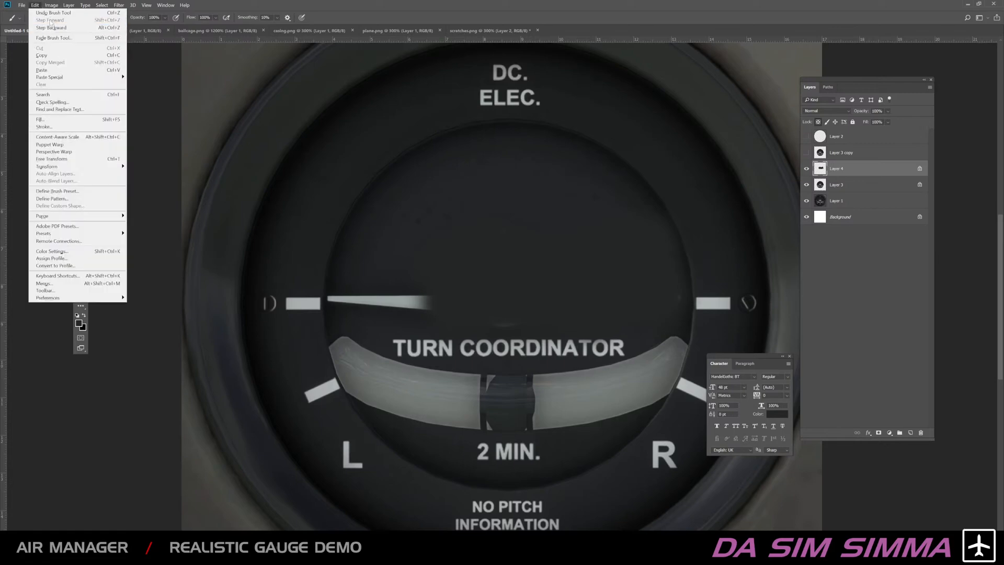
click(51, 27)
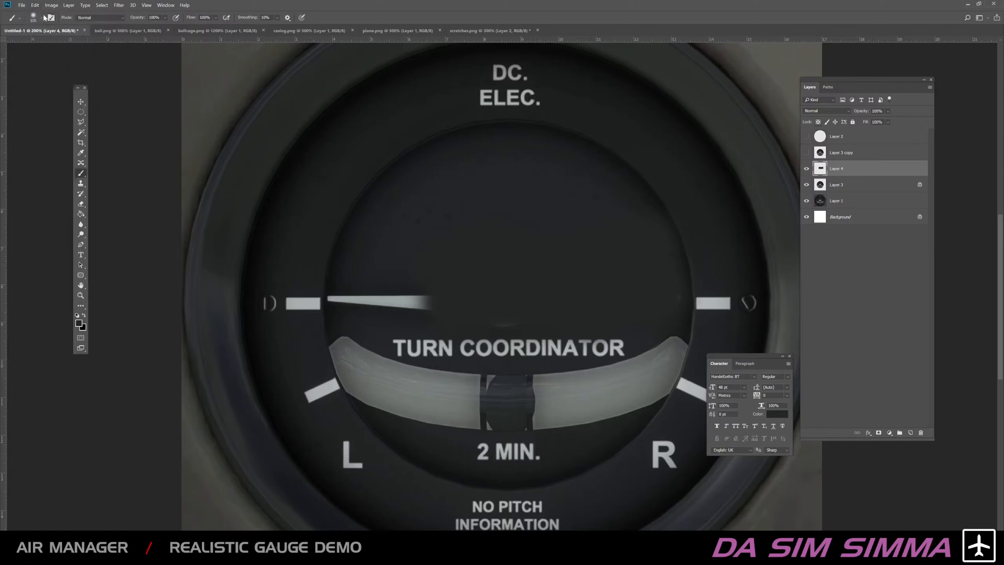
click(35, 5)
click(46, 19)
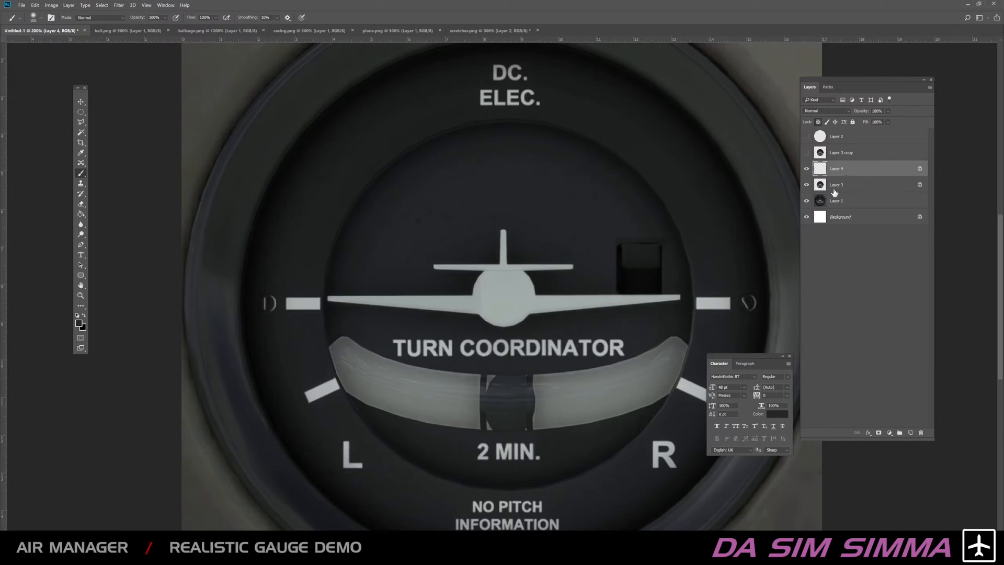
key(Delete)
Step: Paint the whole inner dial on Layer 3 dark grey and toggle the layer's visibility to compare it with the original screenshot
mouse_move(544, 251)
mouse_down()
mouse_move(399, 292)
mouse_move(375, 340)
mouse_move(277, 292)
mouse_move(324, 249)
mouse_move(283, 241)
mouse_move(339, 210)
mouse_move(248, 195)
mouse_move(474, 114)
mouse_move(460, 147)
mouse_move(724, 208)
mouse_move(706, 149)
mouse_move(713, 275)
mouse_move(645, 298)
mouse_move(304, 344)
mouse_up()
mouse_move(370, 366)
mouse_down()
mouse_move(414, 387)
mouse_move(666, 340)
mouse_move(632, 419)
mouse_up()
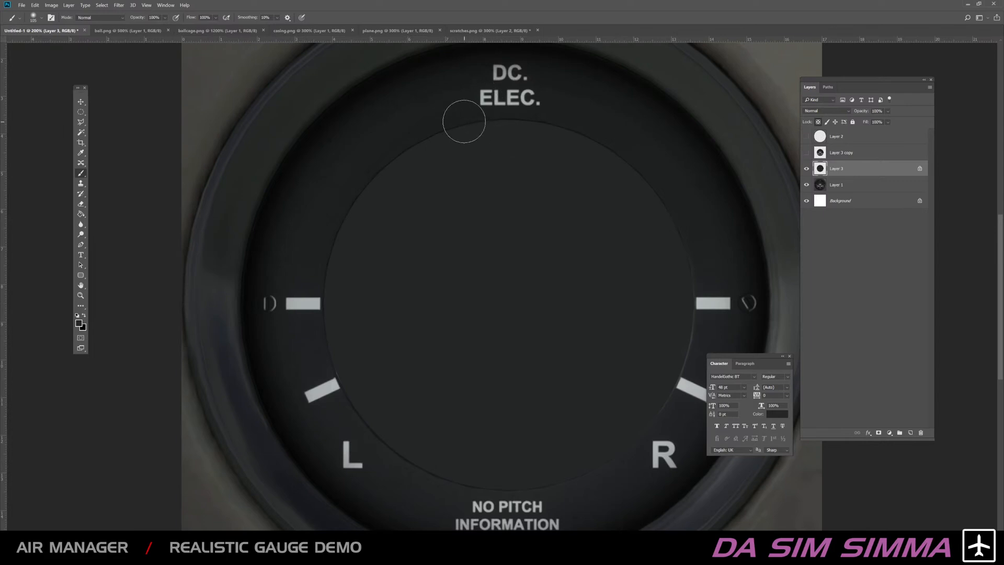
click(806, 169)
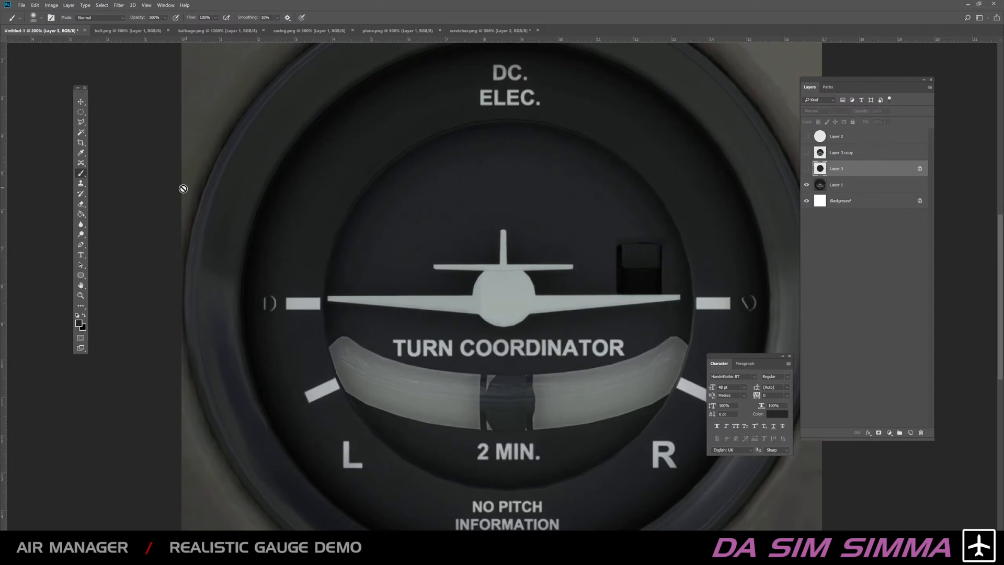
click(806, 168)
click(805, 168)
click(80, 205)
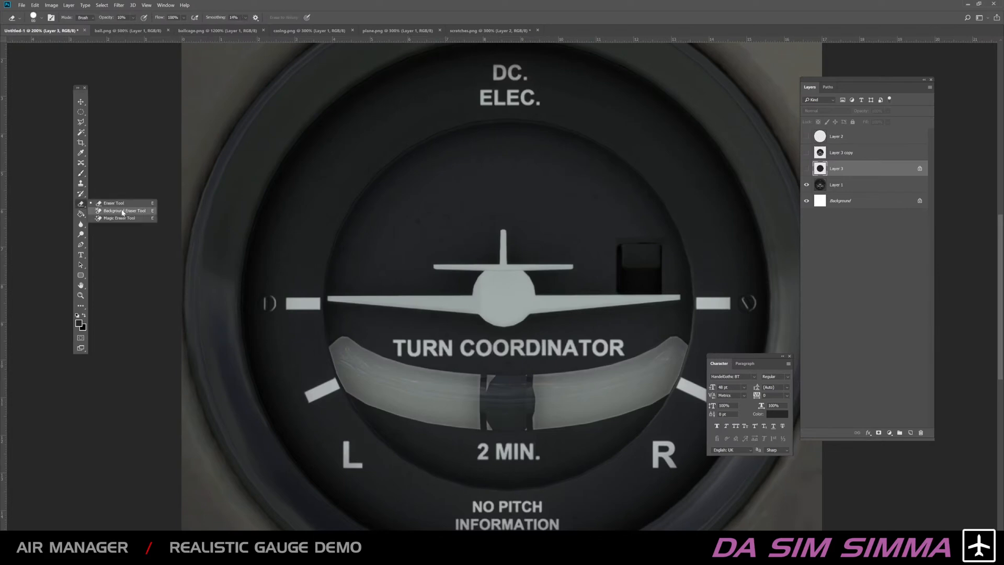
click(806, 168)
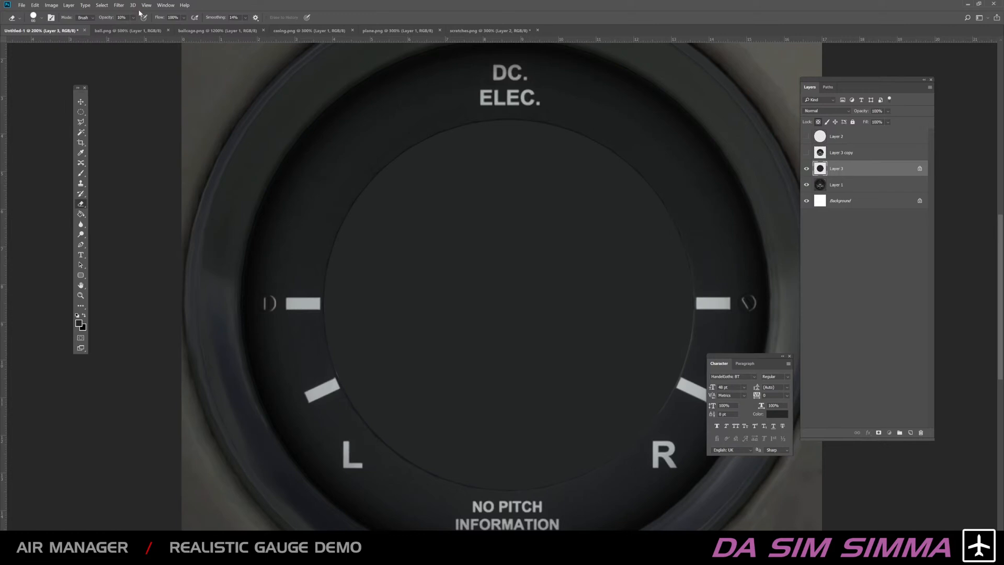
Step: Apply the Dust & Scratches filter to Layer 3 with a 30-pixel radius and a raised threshold
click(117, 6)
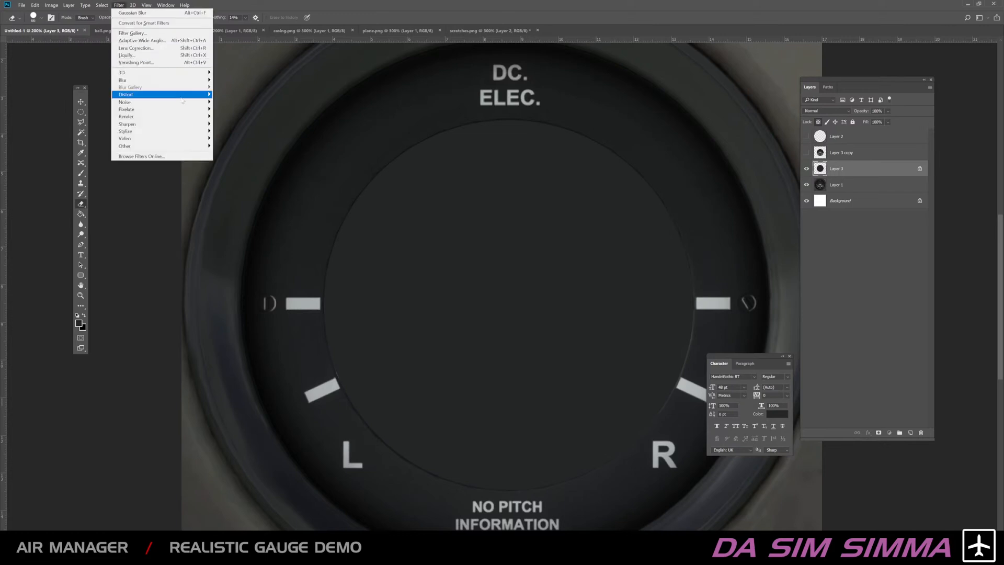
mouse_move(186, 104)
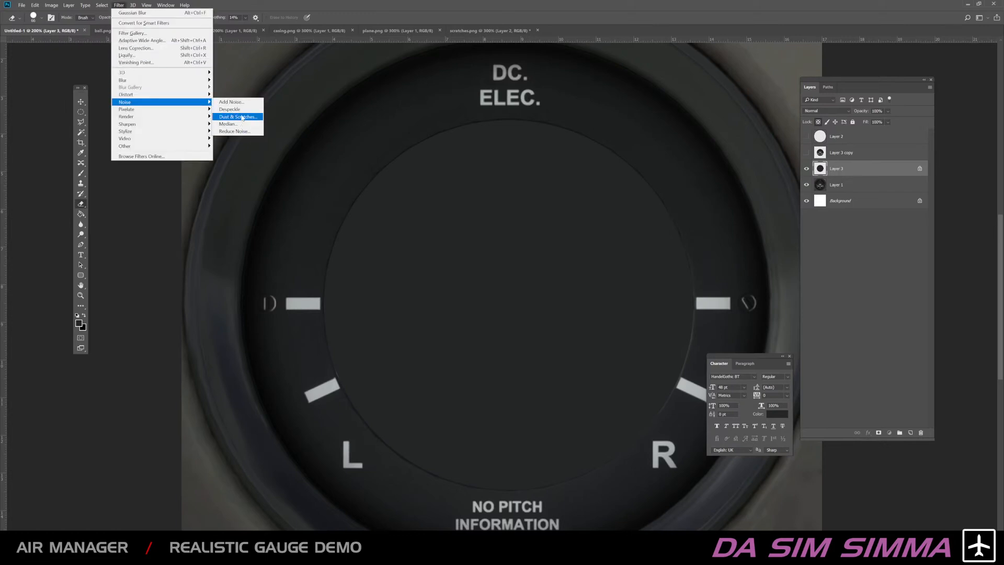
click(238, 117)
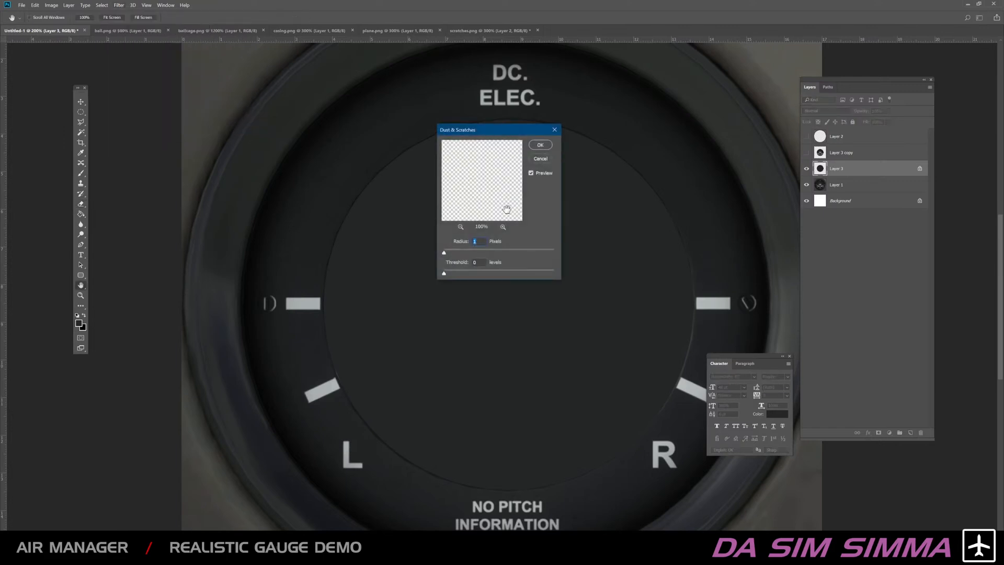
drag(469, 272, 461, 252)
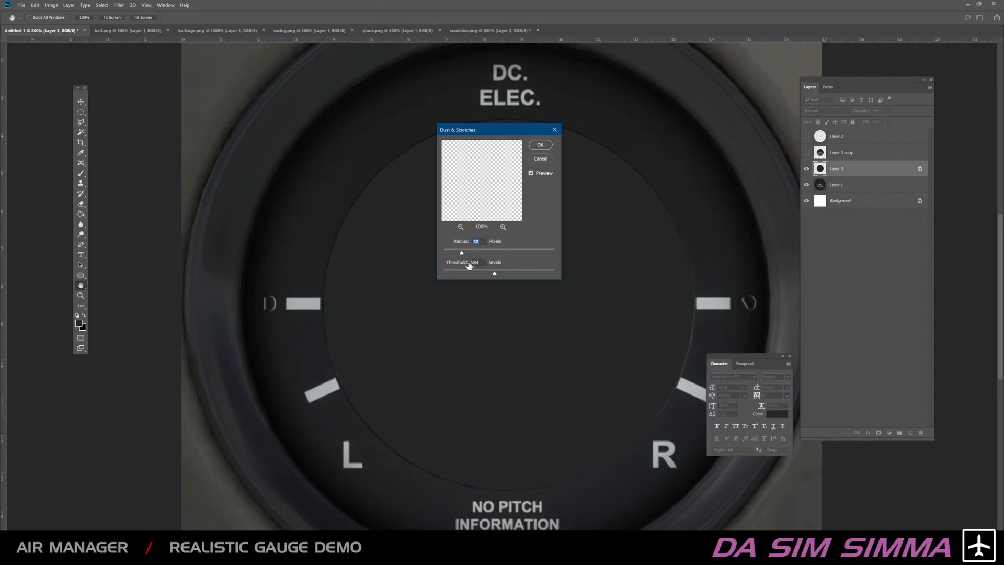
click(540, 144)
key(e)
Step: Add 1.53% uniform, non-monochromatic noise to Layer 3 and compare the dial with the original by toggling the layer's visibility
click(119, 5)
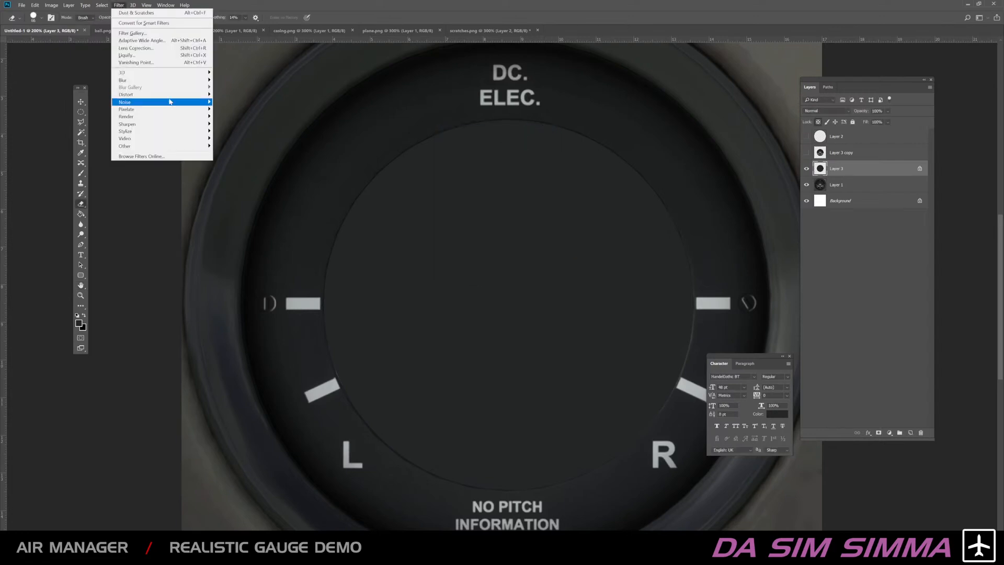
mouse_move(177, 103)
click(241, 102)
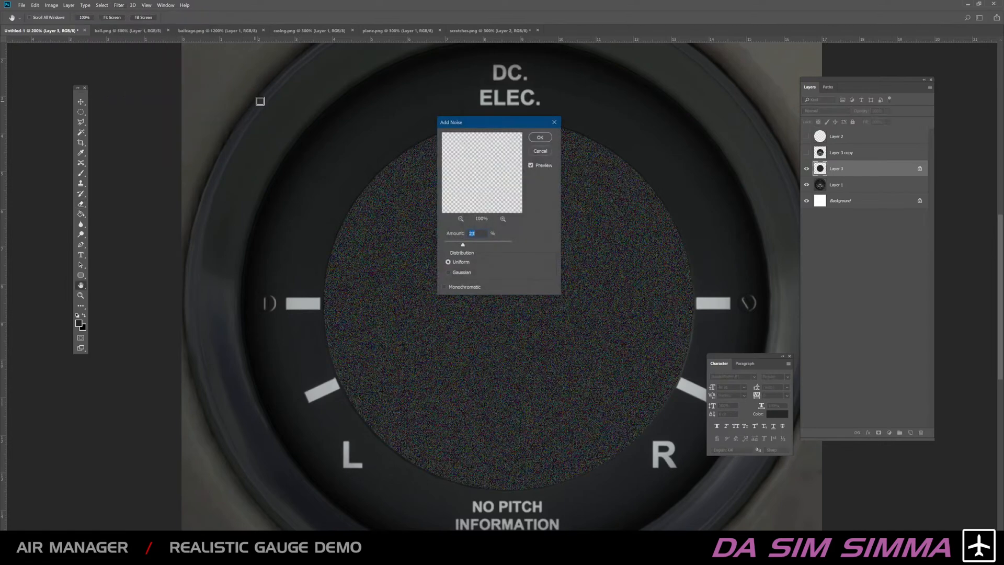
click(449, 273)
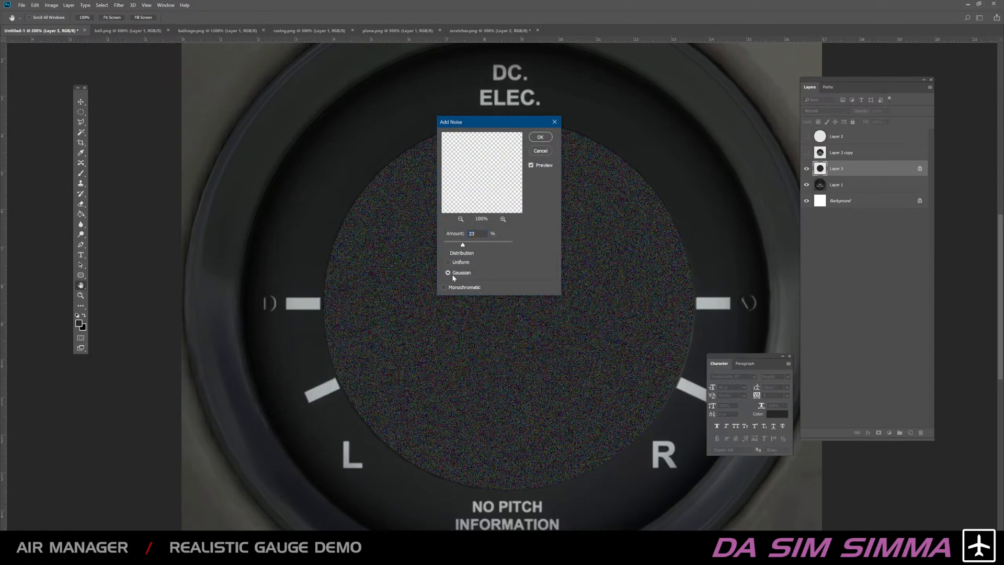
click(449, 291)
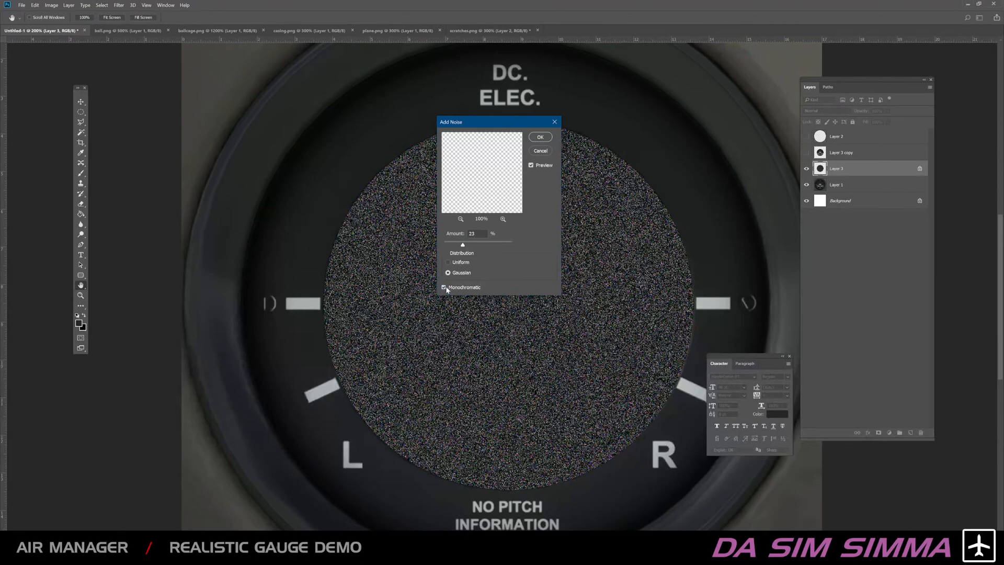
drag(463, 244, 448, 245)
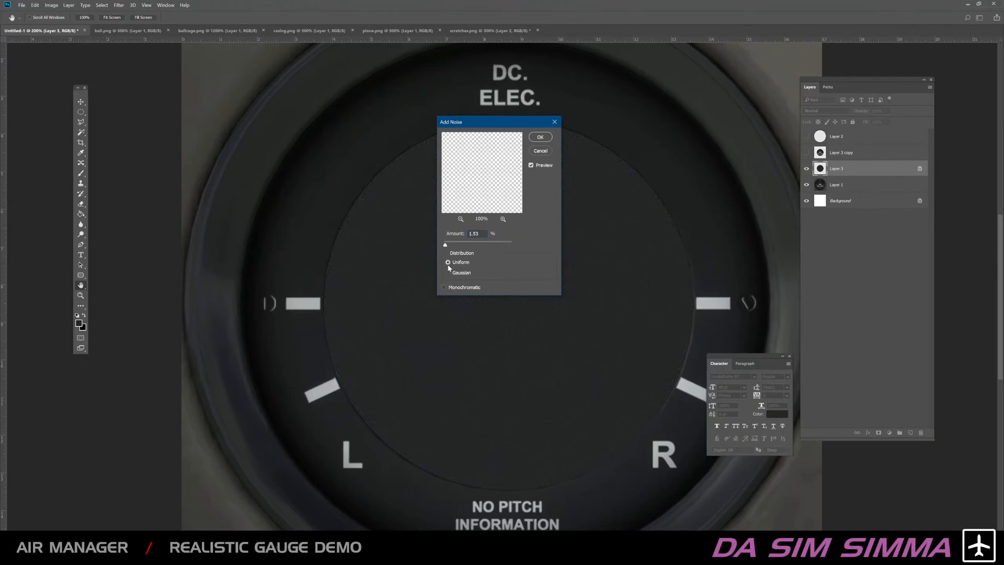
click(544, 138)
key(e)
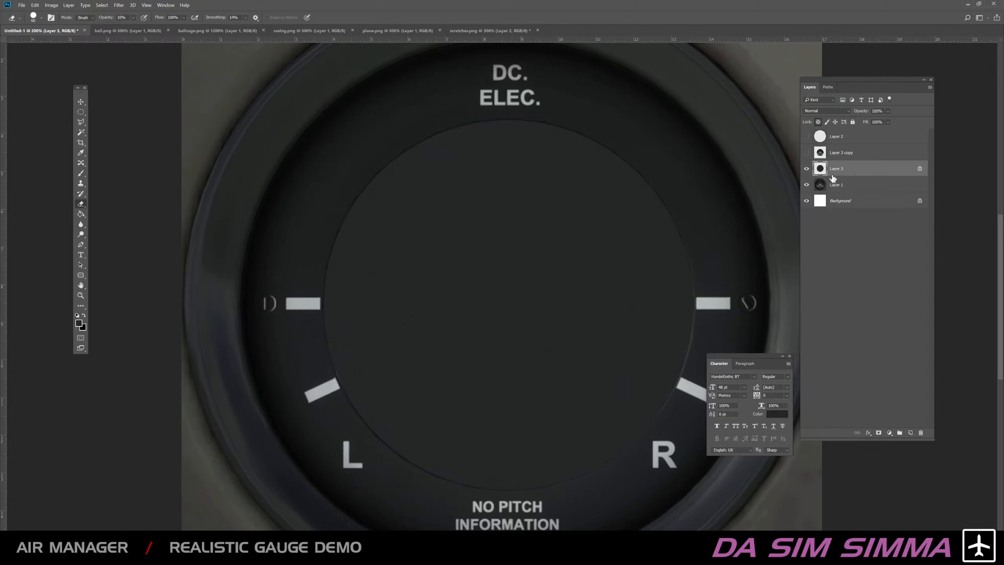
click(806, 168)
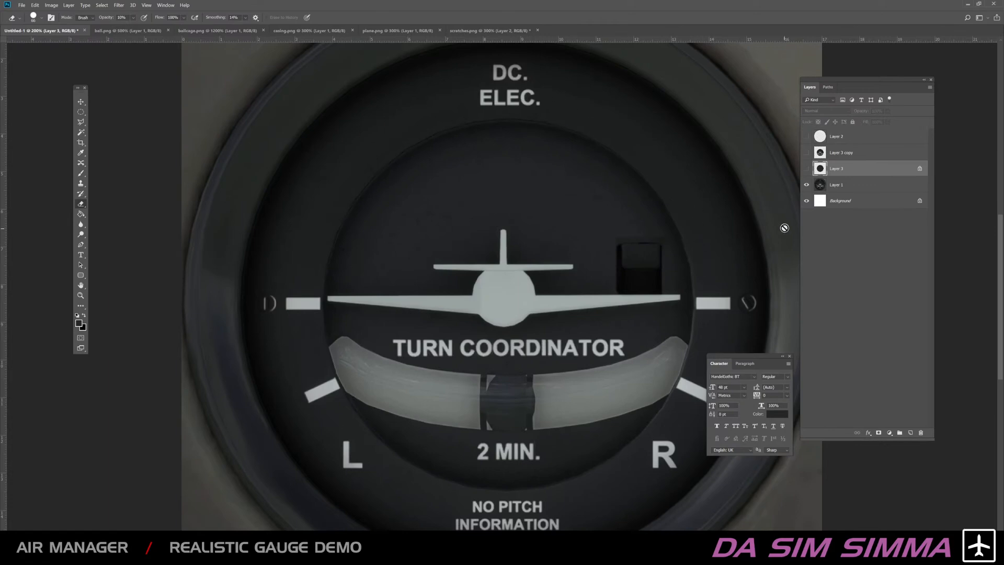
click(806, 169)
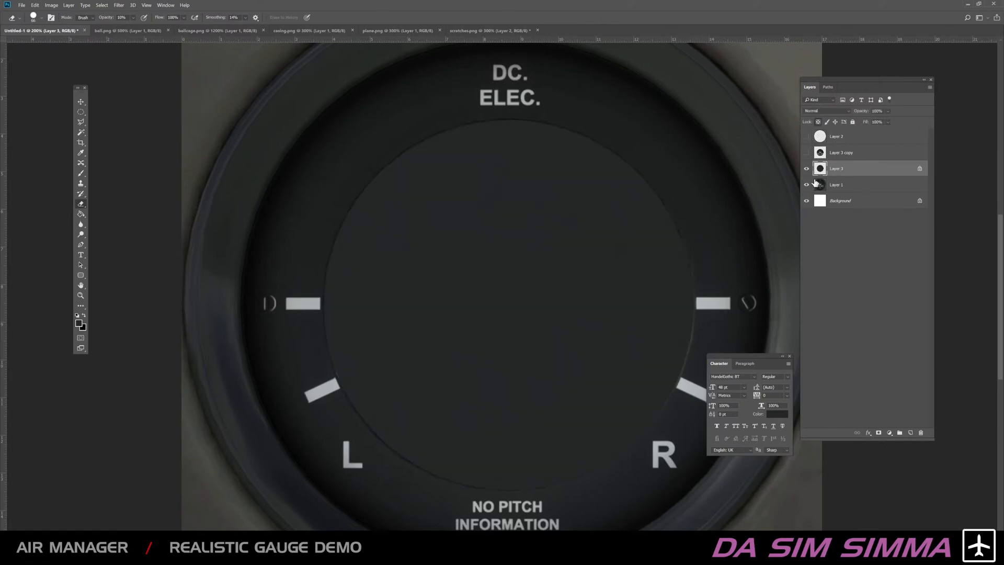
double_click(856, 169)
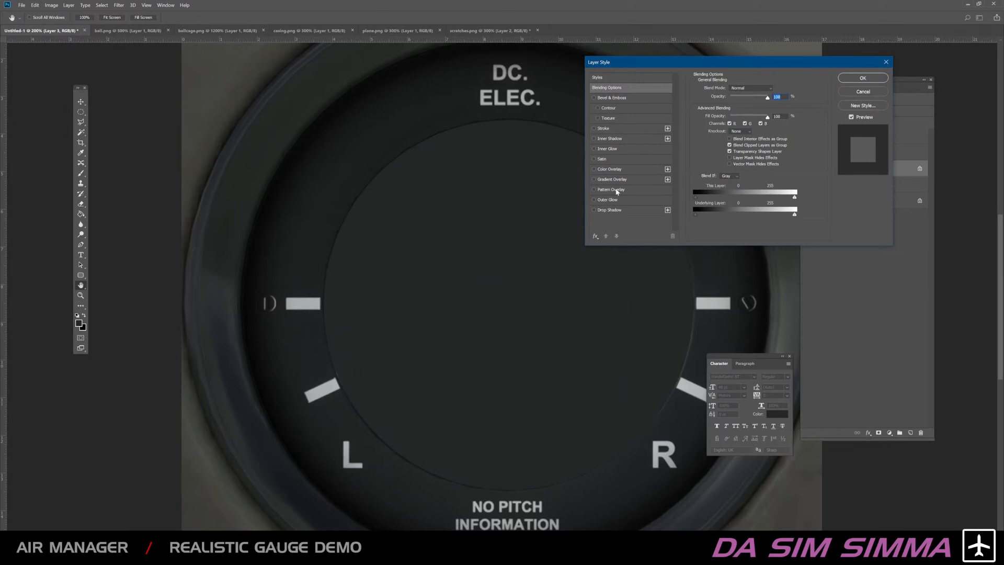
click(608, 210)
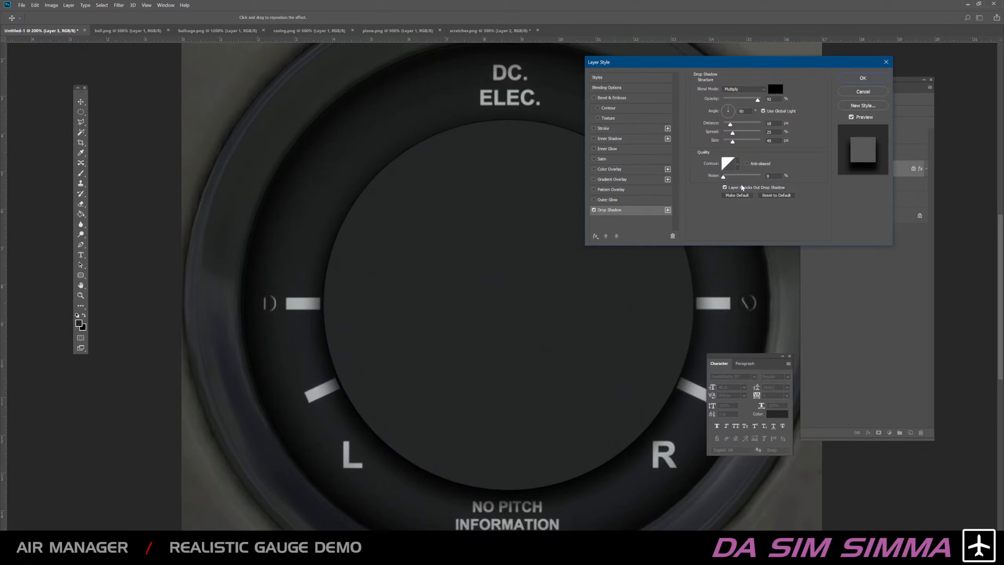
click(668, 210)
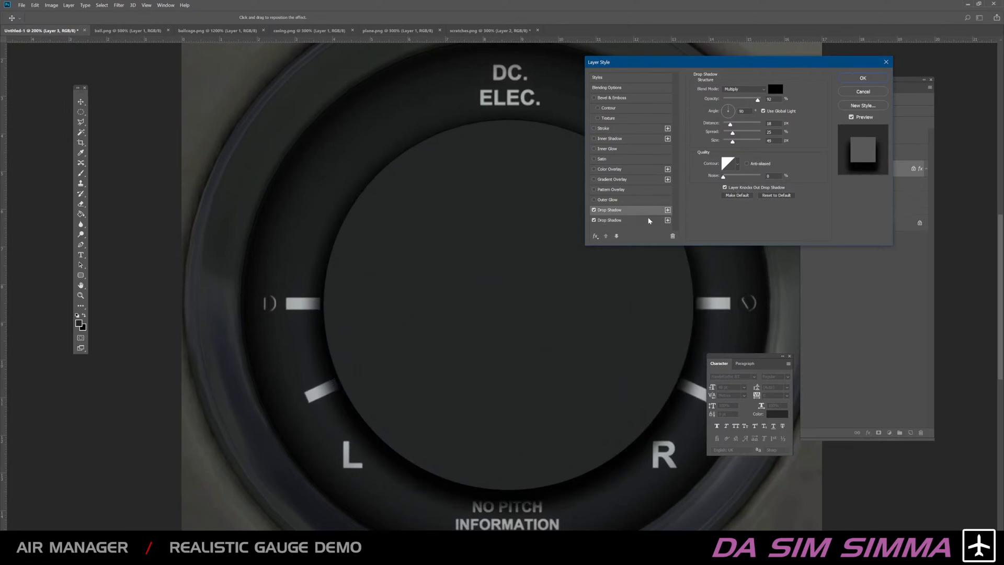
click(647, 220)
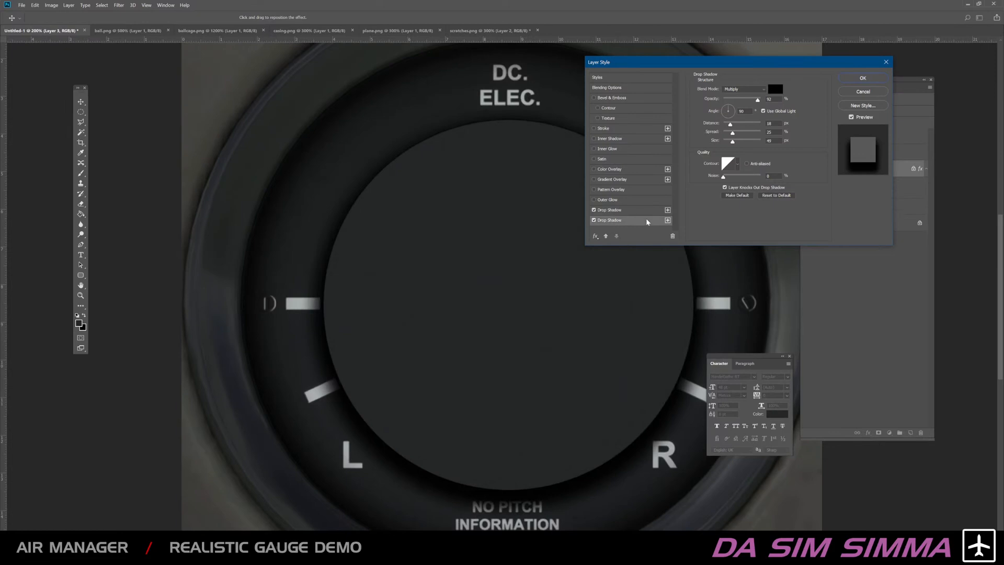
click(594, 221)
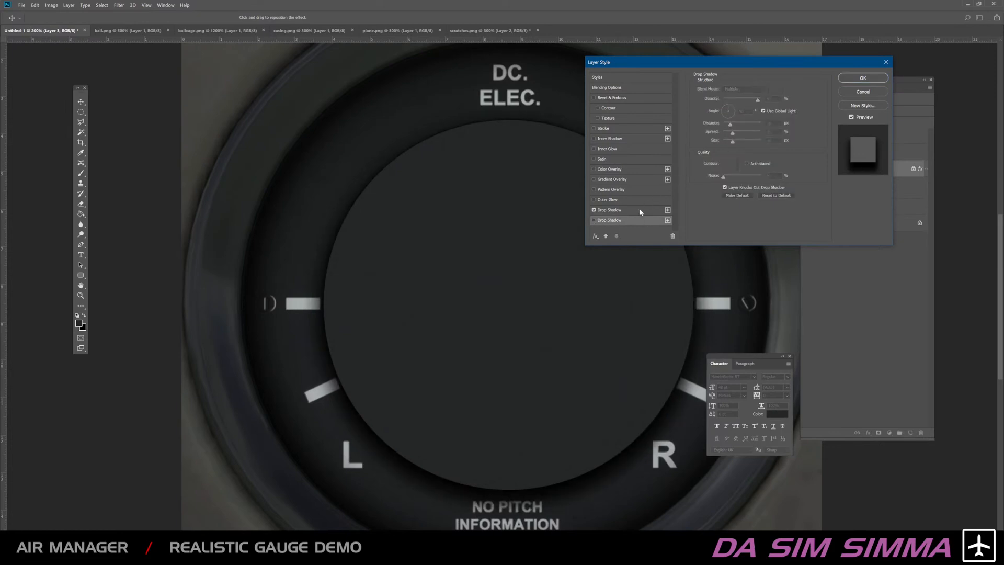
click(639, 210)
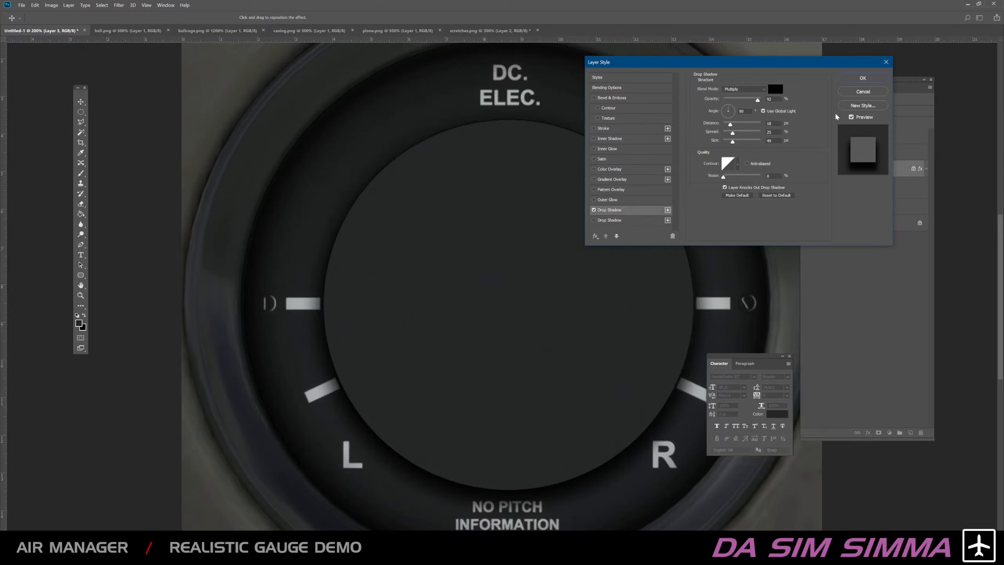
click(862, 77)
key(e)
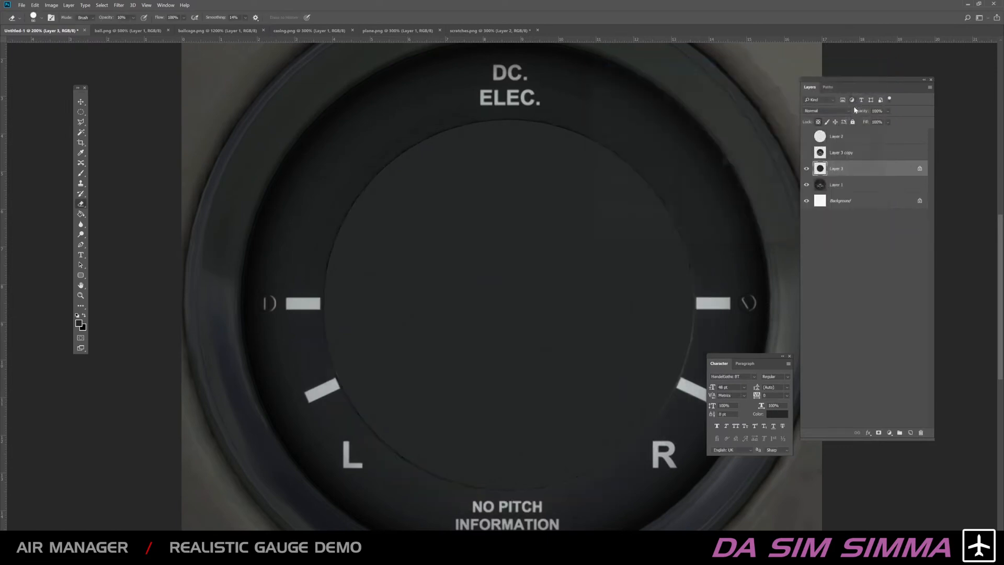
Step: With Layer 1 hidden, use the Magic Wand on Layer 3 to outline the inner dial circle, and hide Layer 3
click(840, 185)
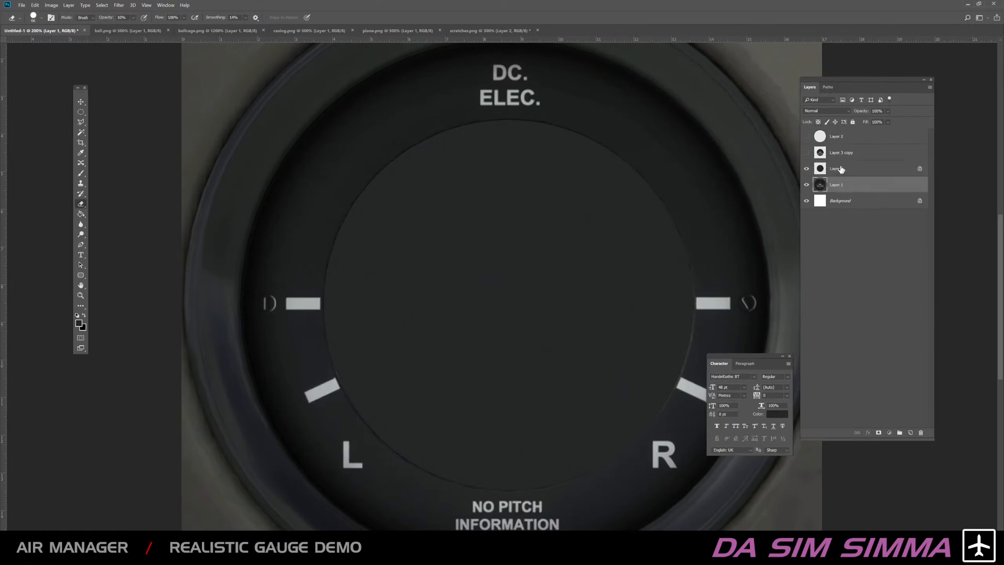
click(841, 168)
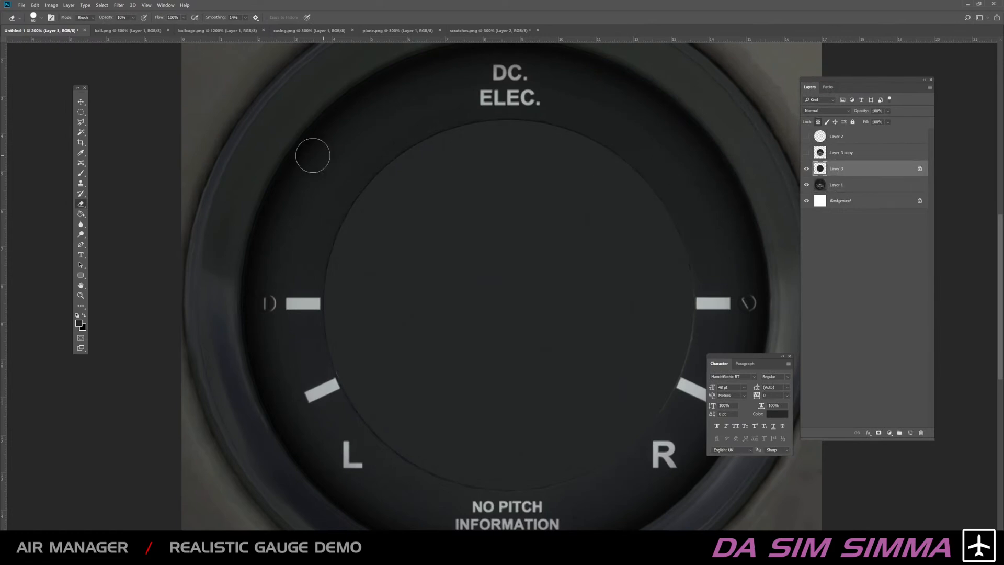
click(82, 133)
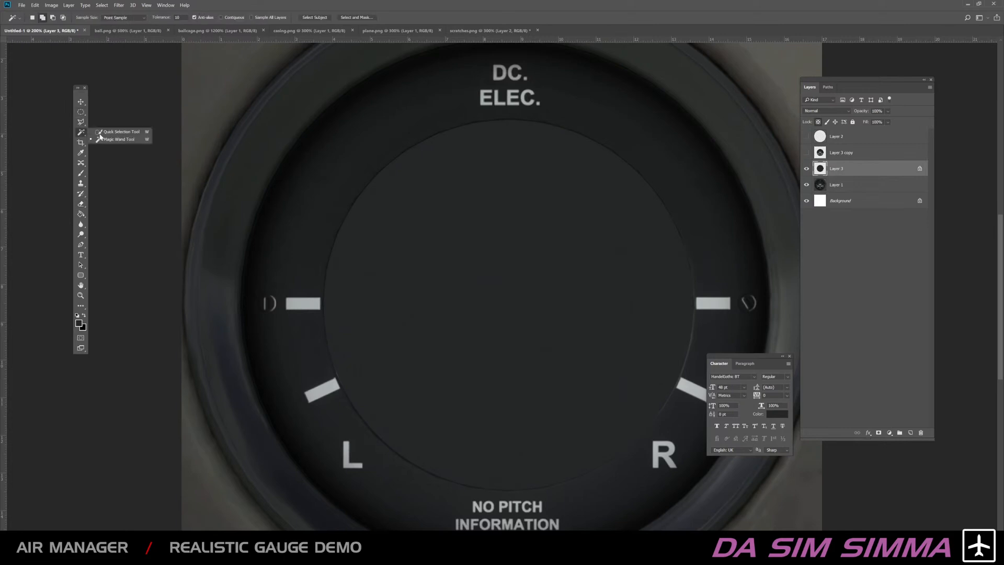
click(110, 140)
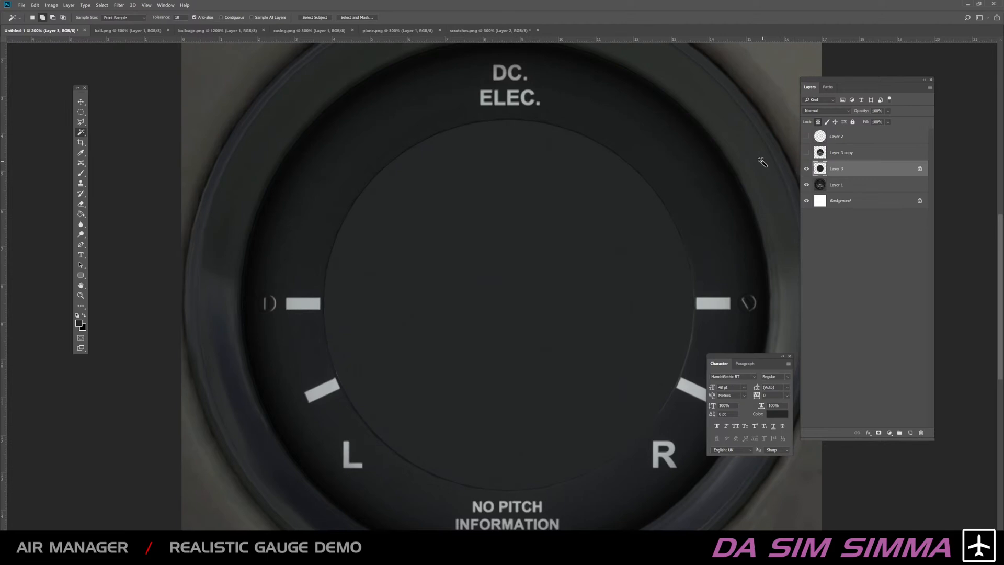
click(806, 185)
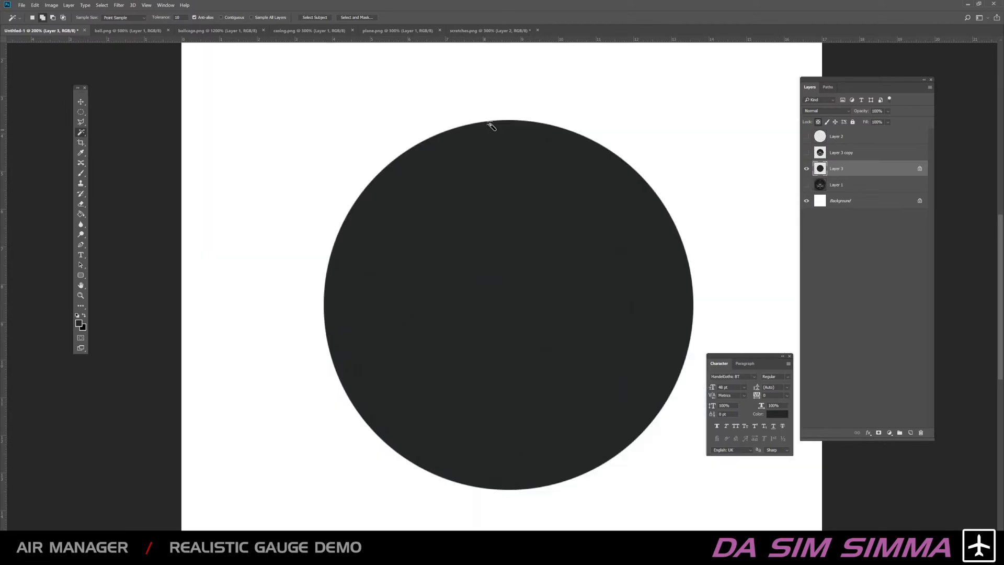
click(700, 167)
click(808, 168)
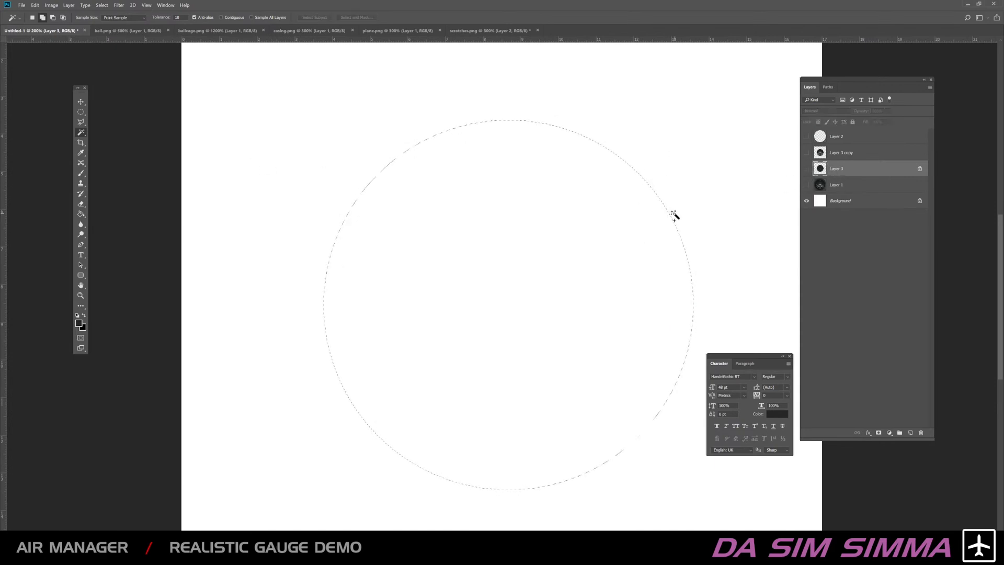
Step: Cut the selected inner dial circle out of the visible Layer 1, deselect, and place Layer 3 visible beneath it
click(806, 185)
click(851, 185)
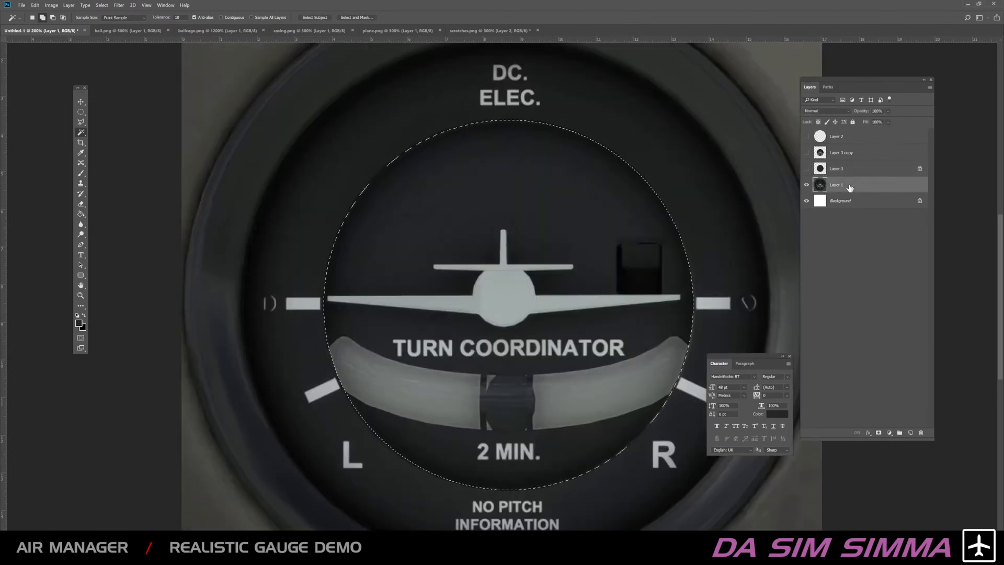
key(Delete)
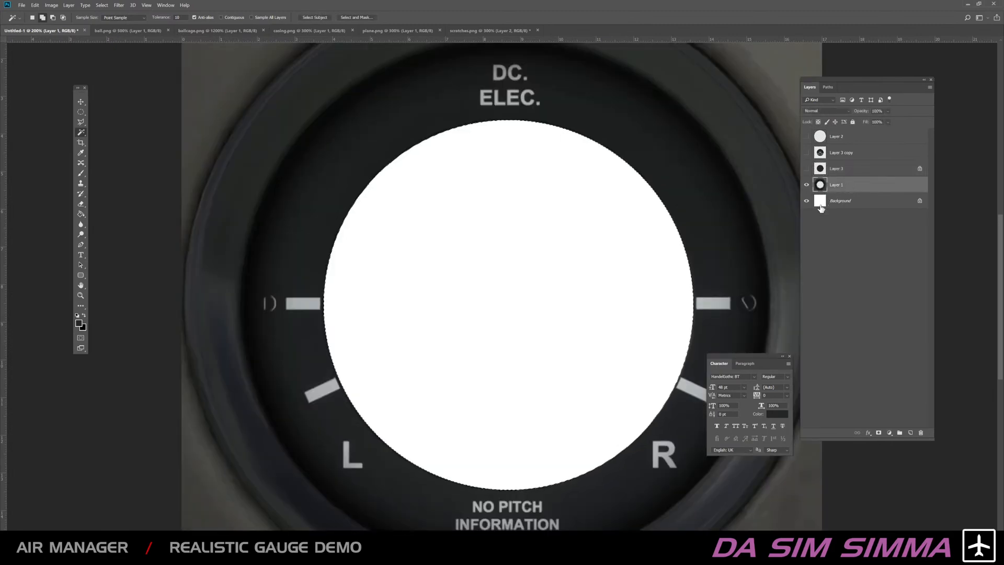
key(ctrl+d)
drag(831, 170, 821, 193)
click(806, 184)
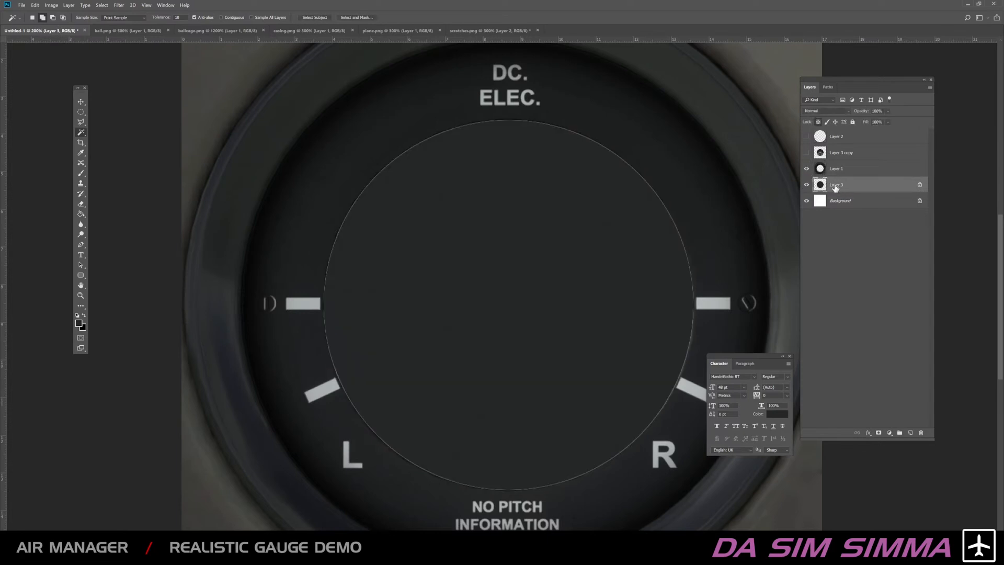
Step: Duplicate Layer 3 and toggle the copy's visibility to compare the seam around the inner dial
key(ctrl+j)
key(ctrl+j)
key(ctrl+z)
click(806, 185)
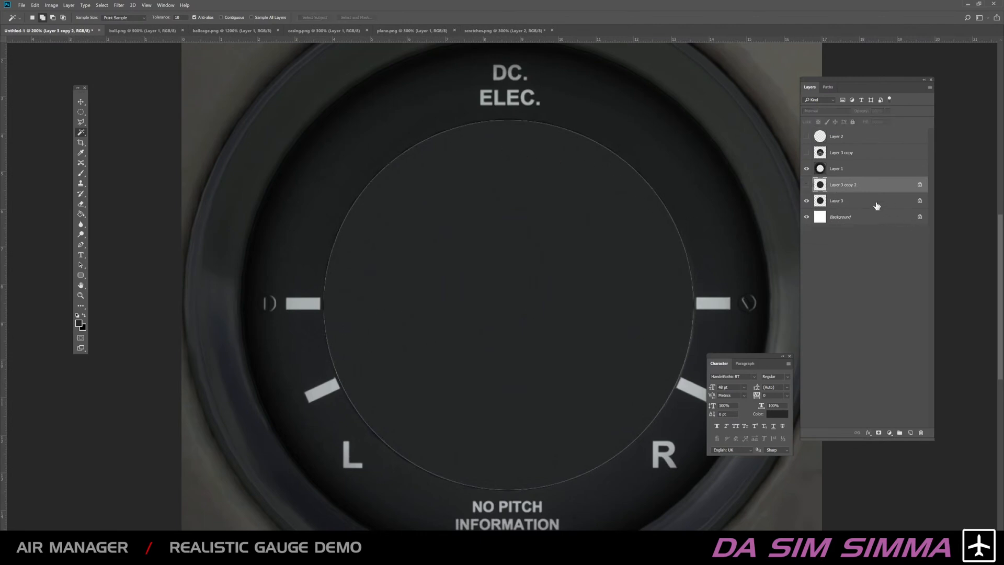
click(806, 185)
Step: Stack Layer 3 duplicates up to three copies to close the dial's edge seam, and merge them down into Layer 3
key(ctrl+e)
key(ctrl+j)
key(ctrl+j)
key(ctrl+j)
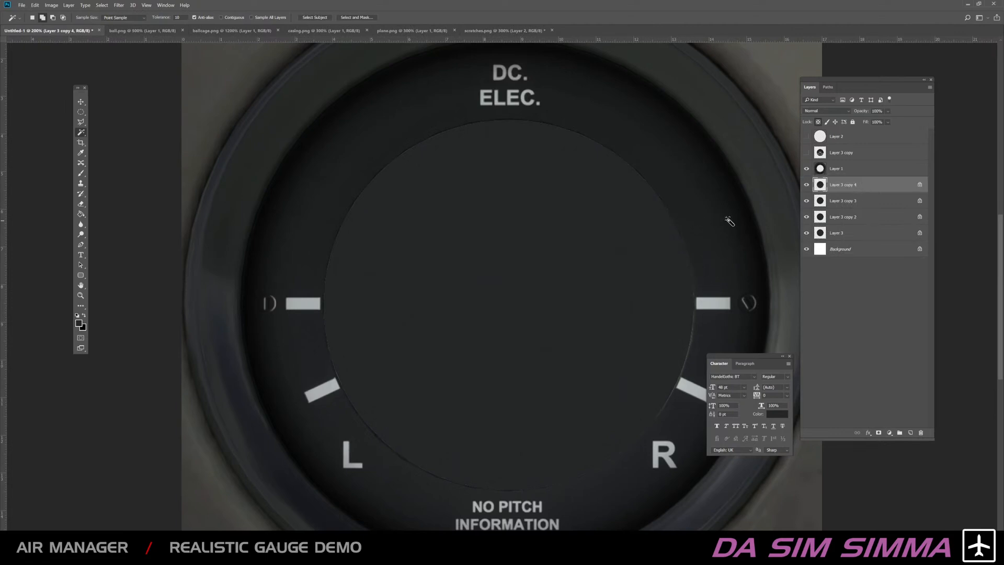
key(Delete)
key(Delete)
key(Delete)
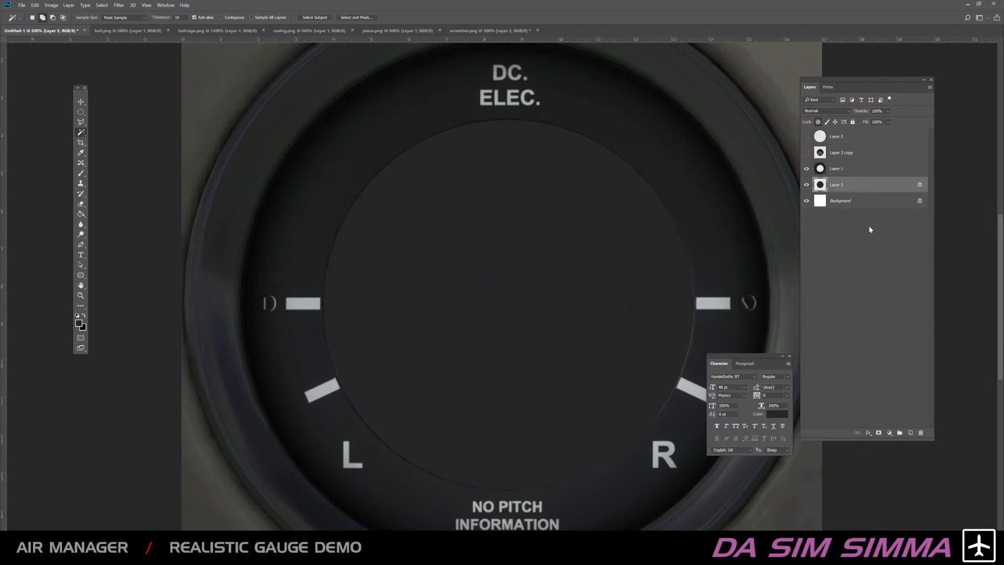
Step: Toggle the visibility of Layer 3 and the Background to check the inner dial's edge
click(806, 185)
click(806, 184)
click(82, 111)
click(805, 200)
Step: Add a Multiply drop shadow to Layer 1 at a 118° angle, with a reduced distance and a 43-pixel size
click(853, 171)
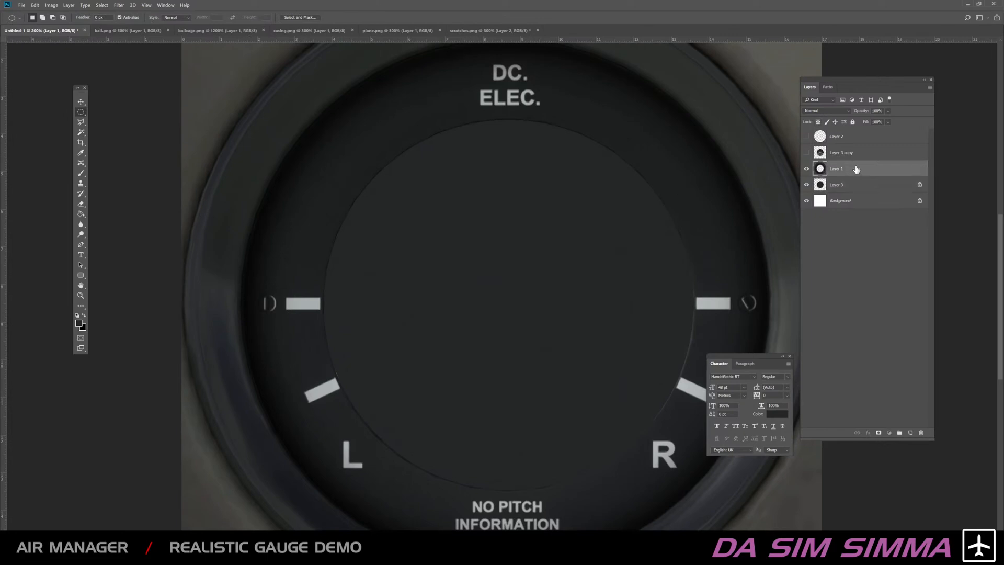
double_click(856, 169)
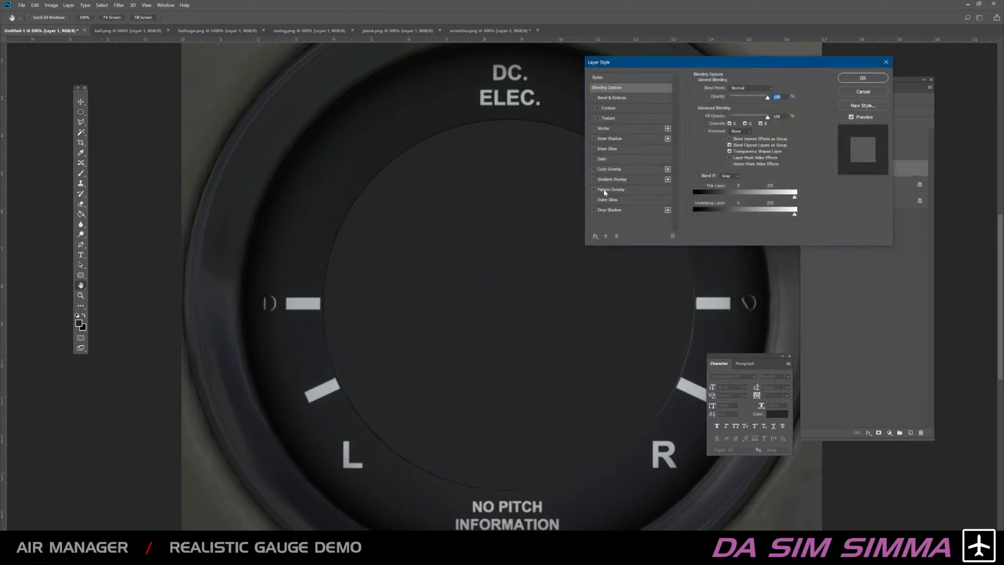
click(608, 210)
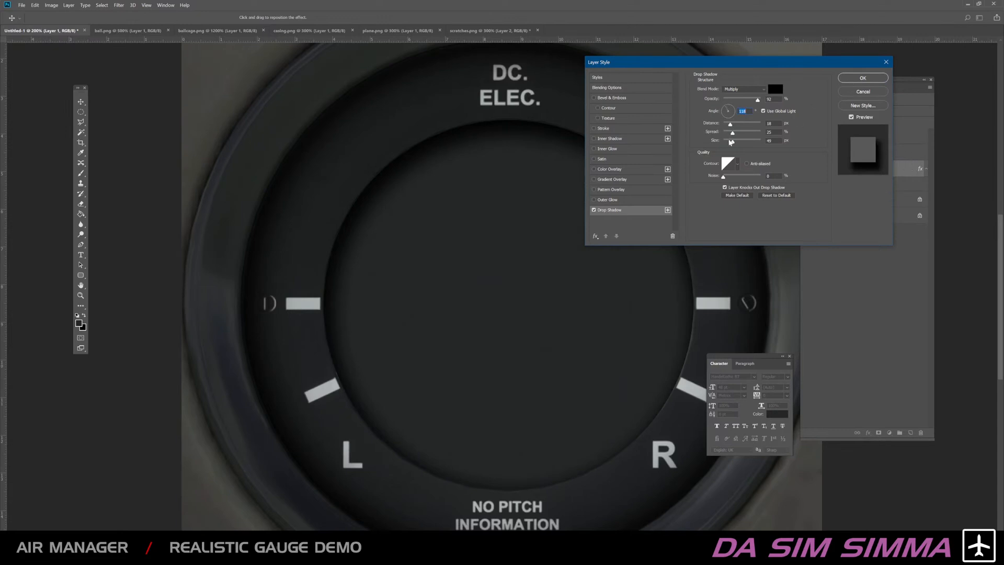
drag(730, 126, 726, 126)
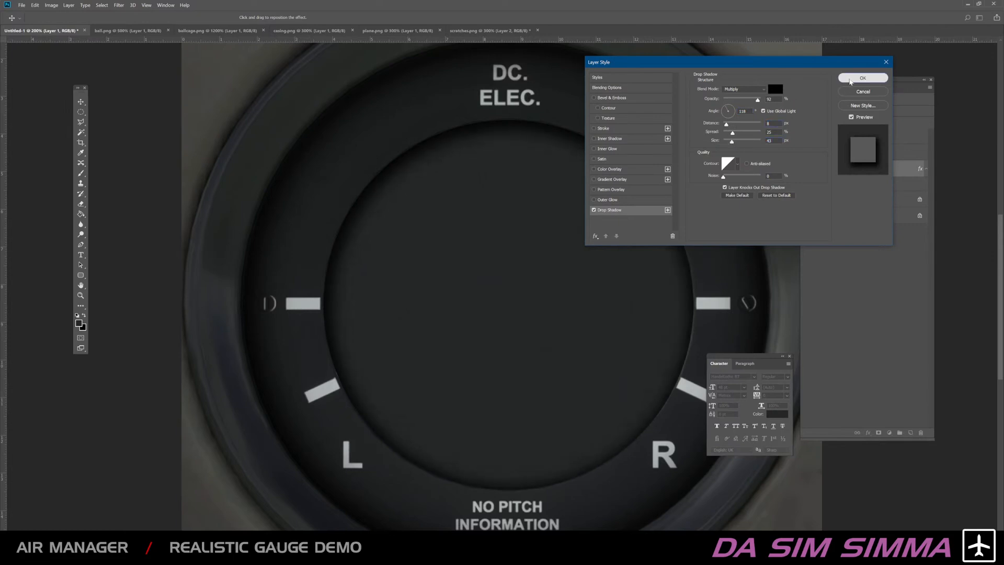
click(862, 77)
Step: Look at the original casing.png and ball.png for reference, and view the whole gauge in the Untitled-1 document
click(319, 31)
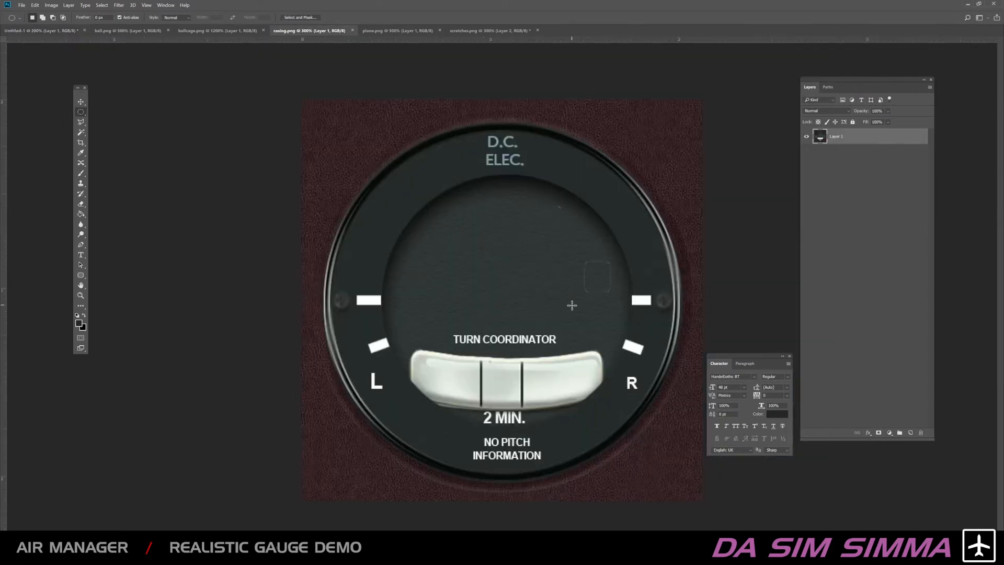
click(135, 33)
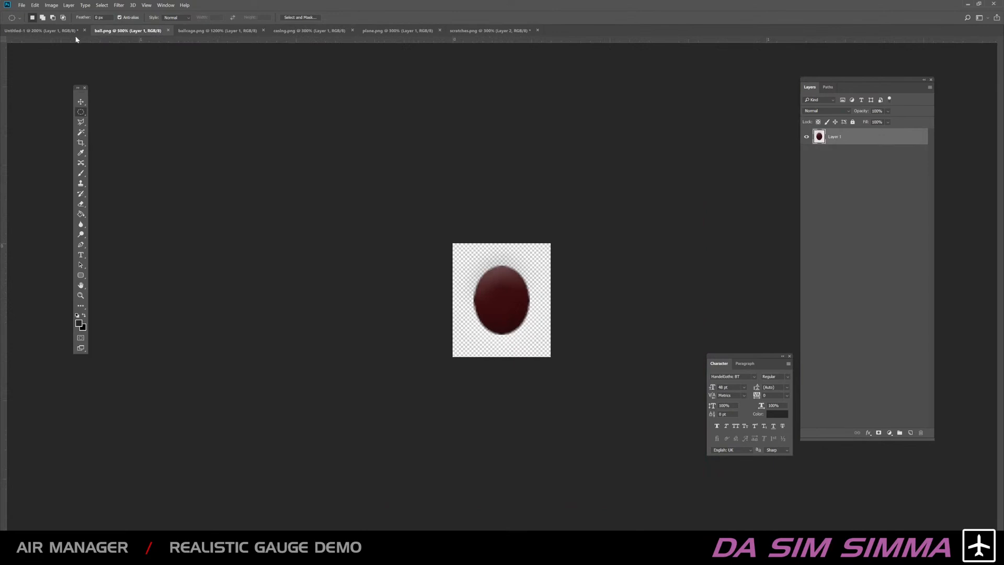
click(76, 34)
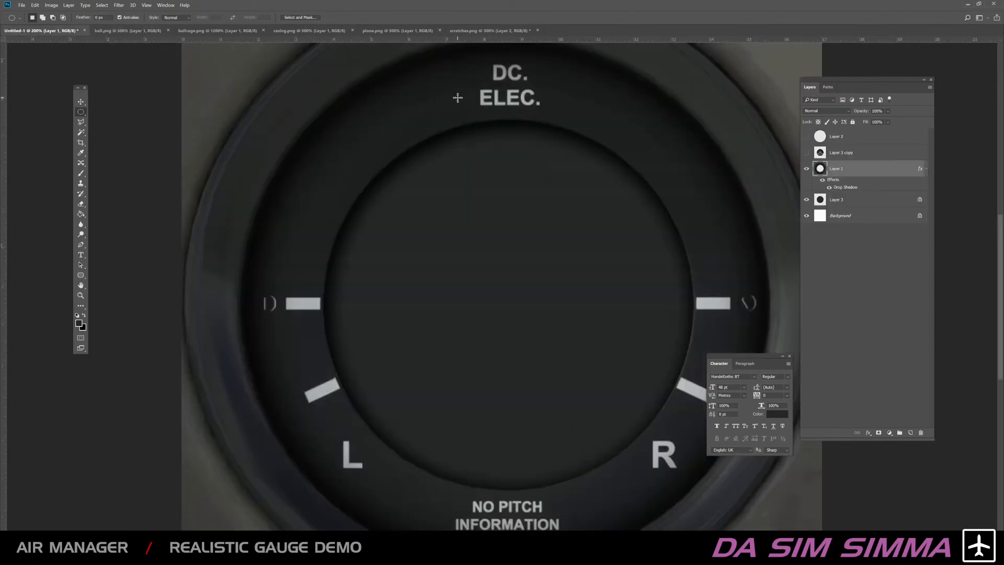
key(ctrl+minus)
key(ctrl+minus)
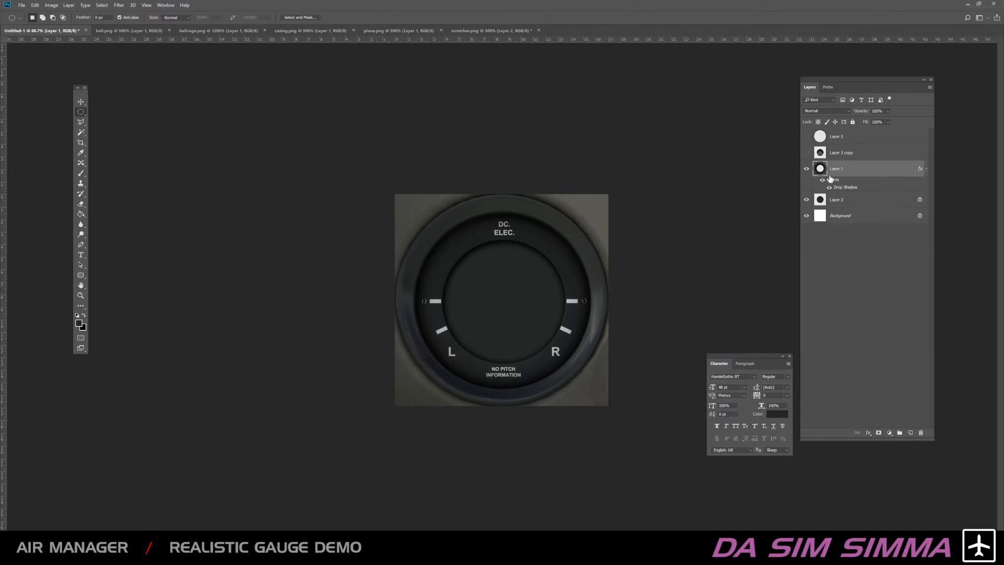
Step: Review the plane, scratches, casing, ballcage and ball images, and merge Layer 3 with Layer 1 in the Untitled-1 document
ctrl+click(852, 200)
click(359, 31)
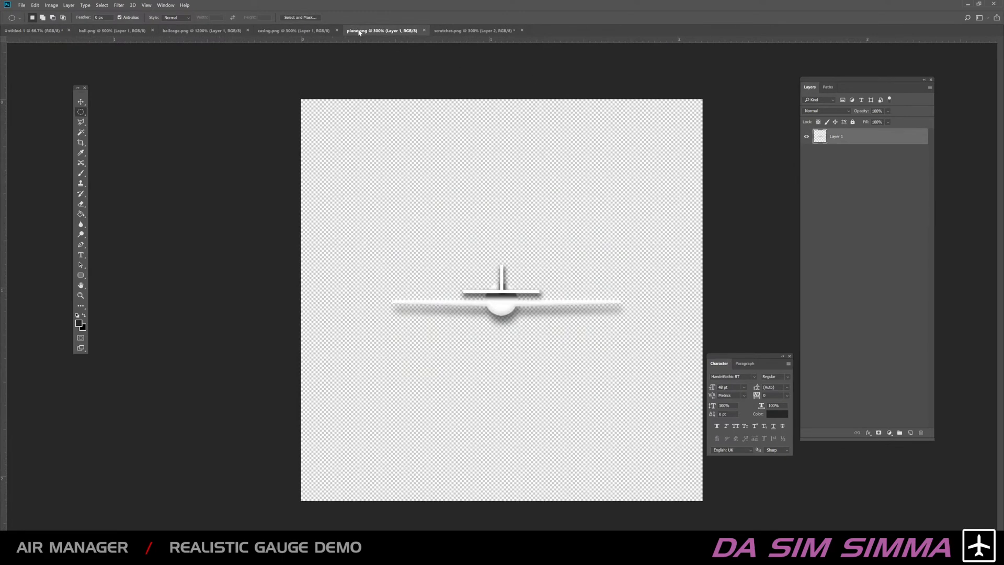
click(445, 30)
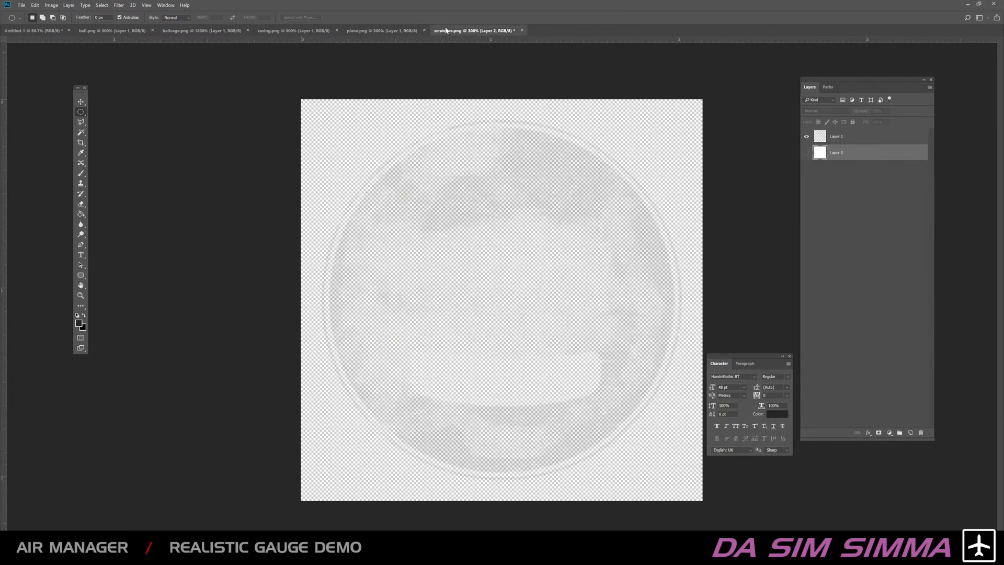
click(293, 30)
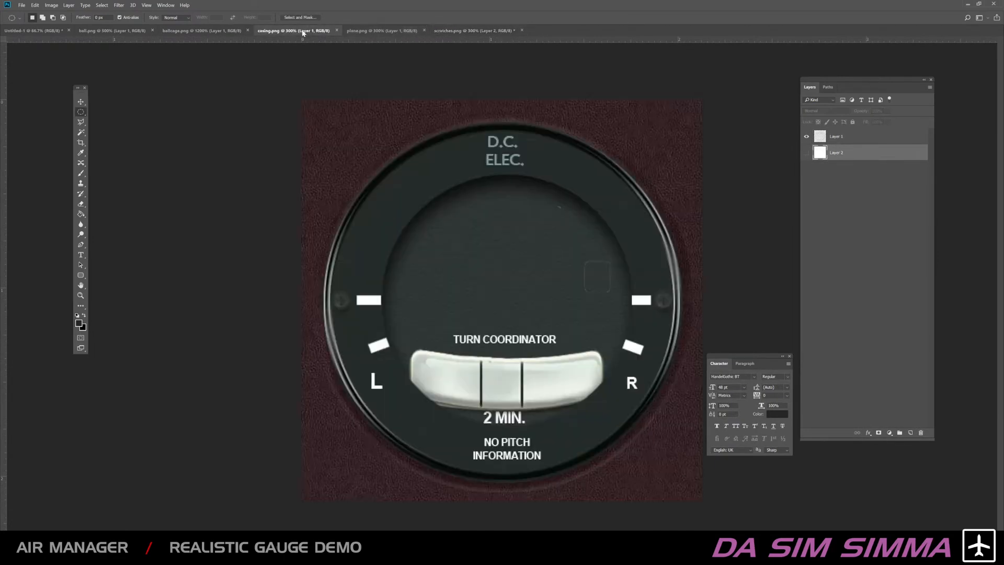
click(198, 31)
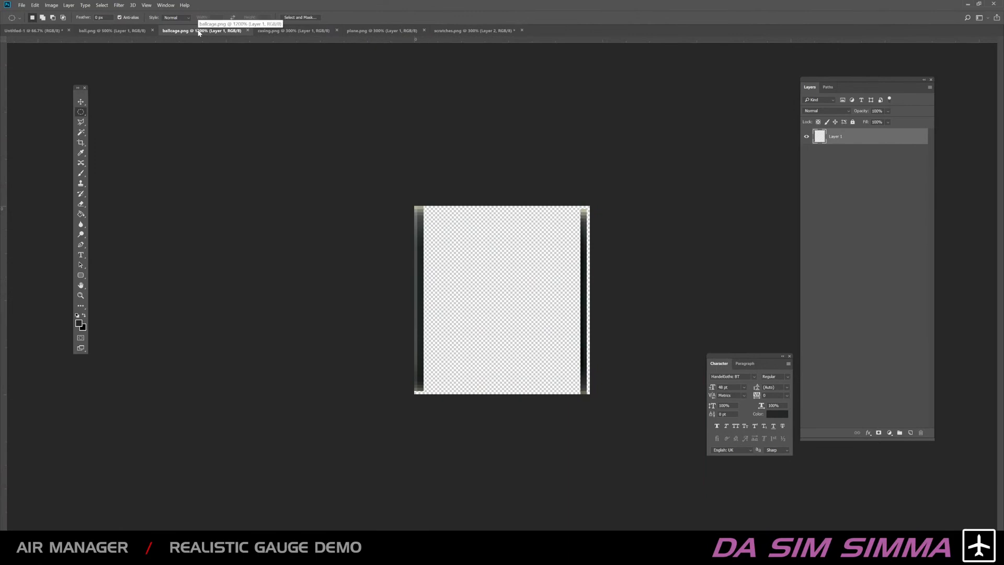
click(121, 31)
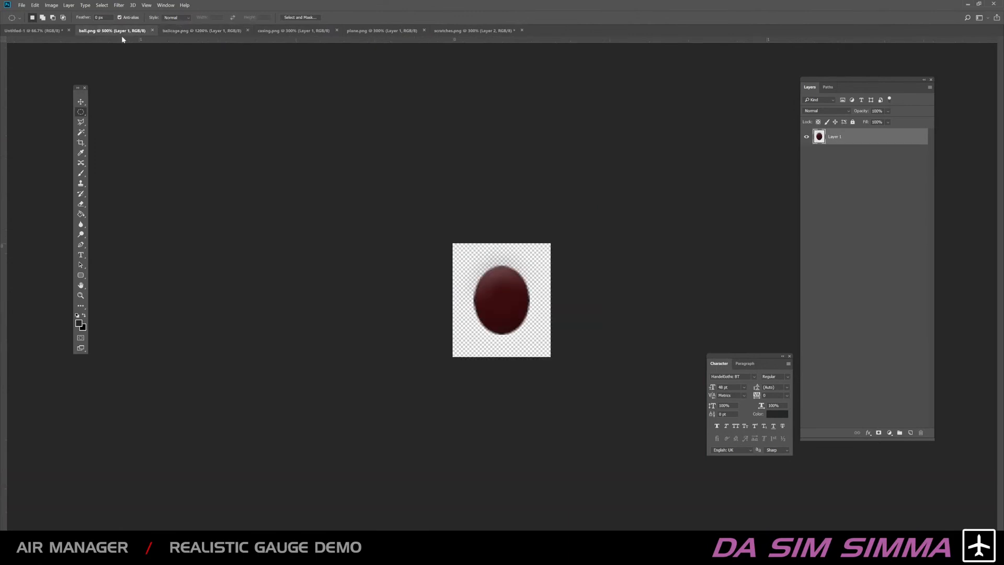
click(50, 32)
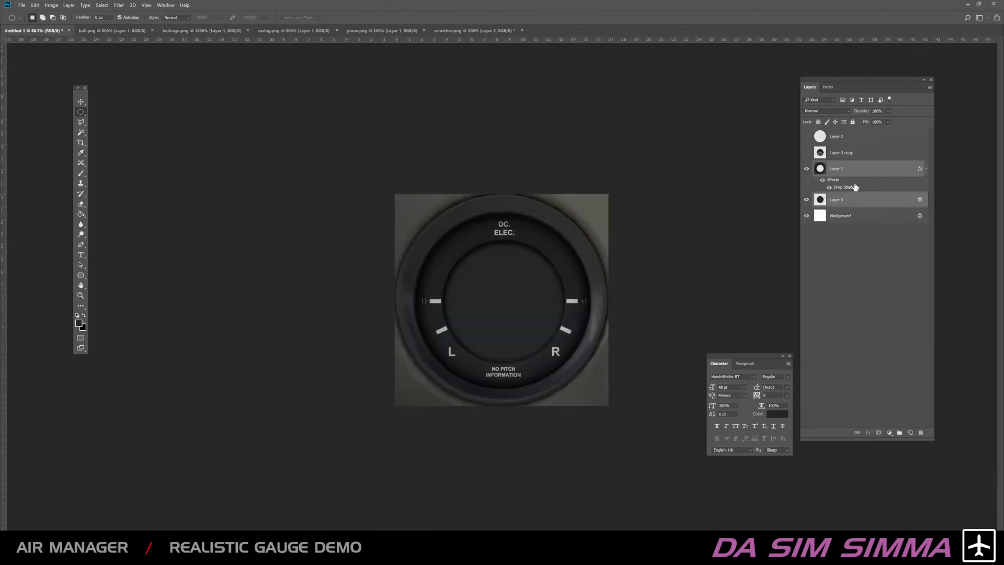
key(ctrl+e)
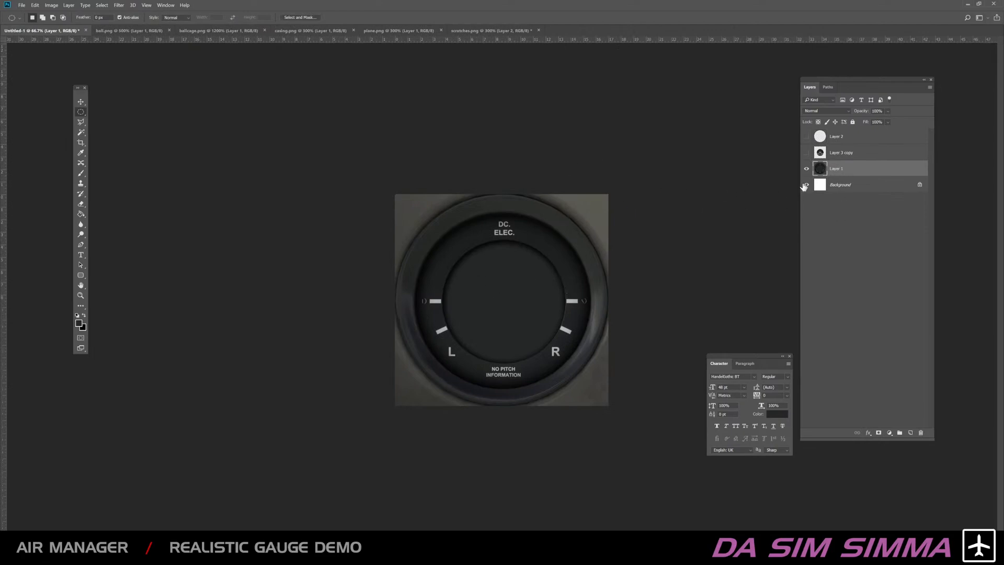
Step: Toggle Layer 3 copy to compare it with the merged dial, leaving the copy visible
click(806, 153)
click(806, 153)
click(806, 152)
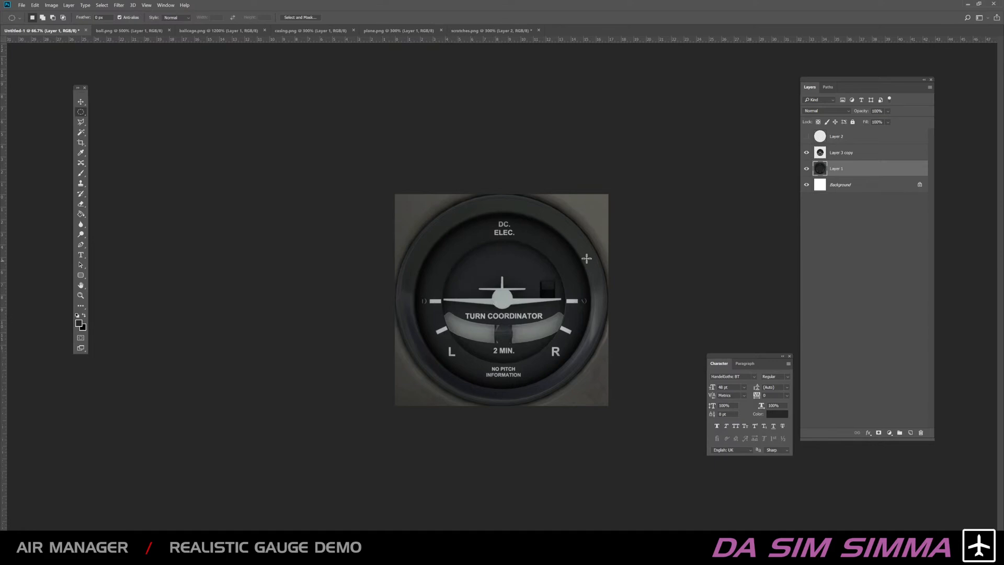
Step: Compare the dial with Layer 3 copy hidden and shown, and check the red ball in ball.png for reference
click(806, 153)
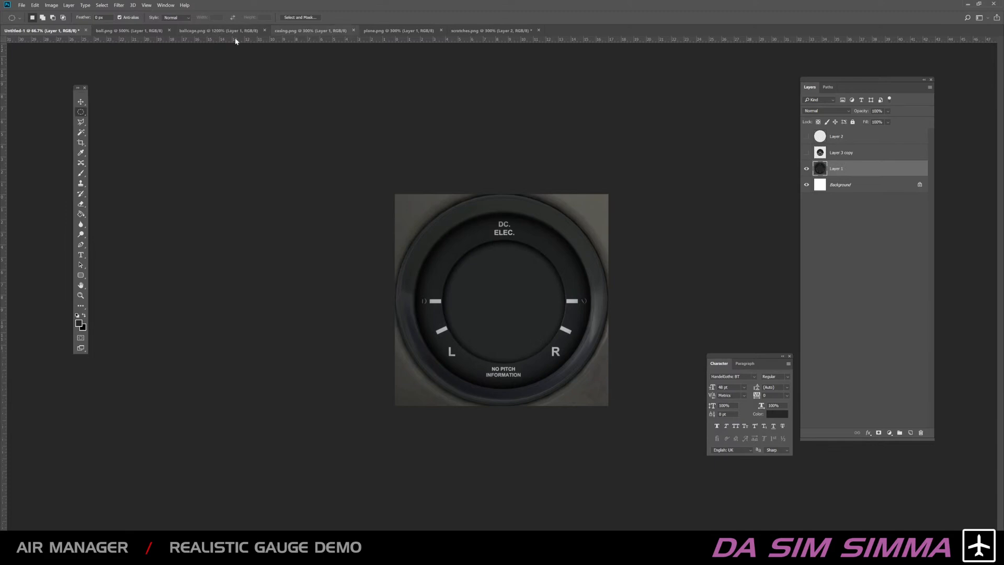
click(135, 32)
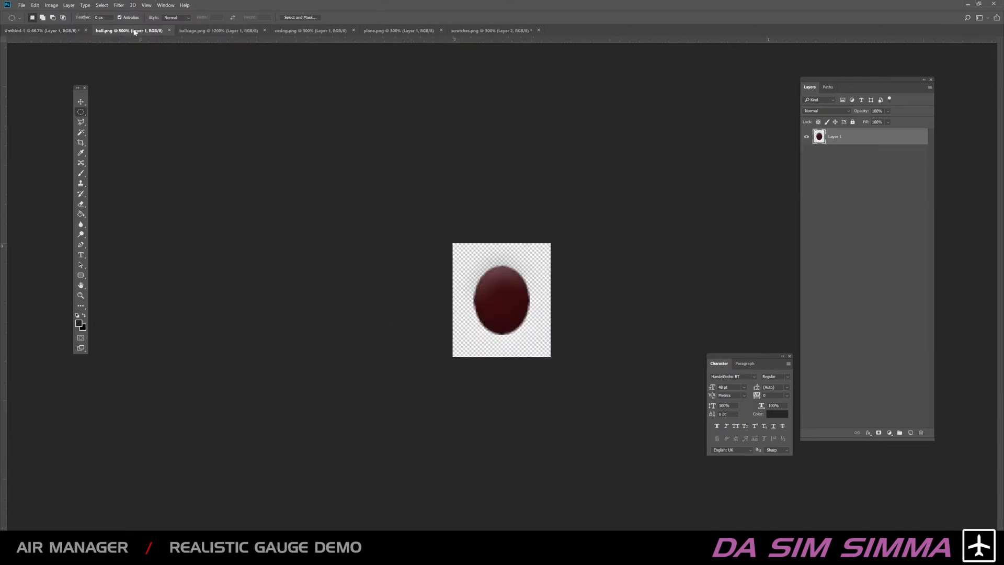
click(64, 31)
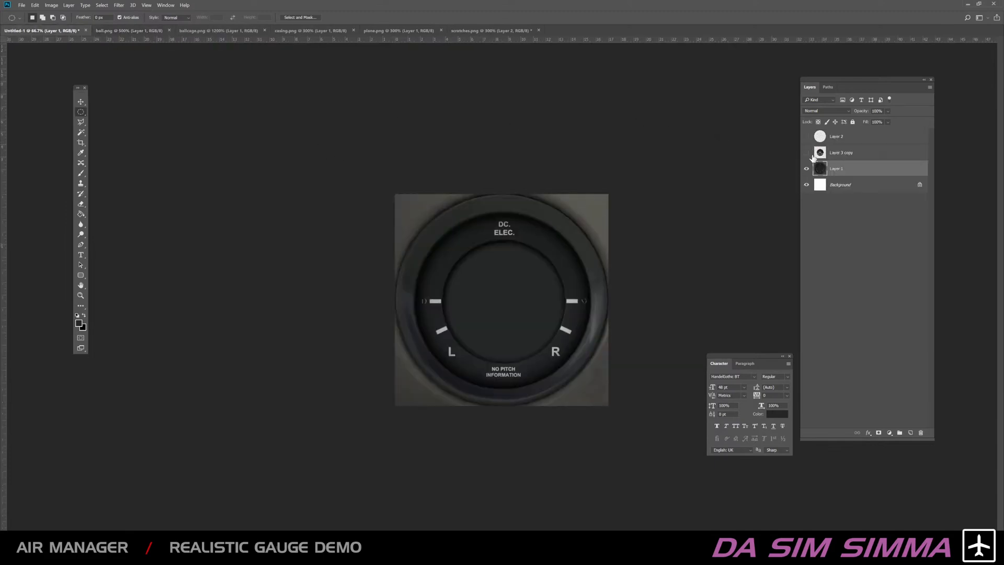
click(806, 153)
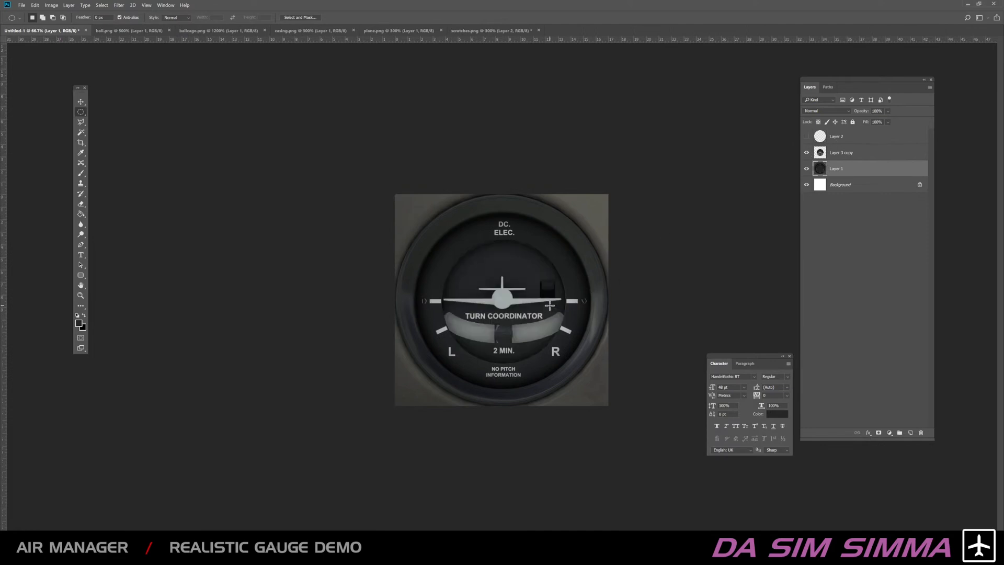
key(ctrl+plus)
key(ctrl+plus)
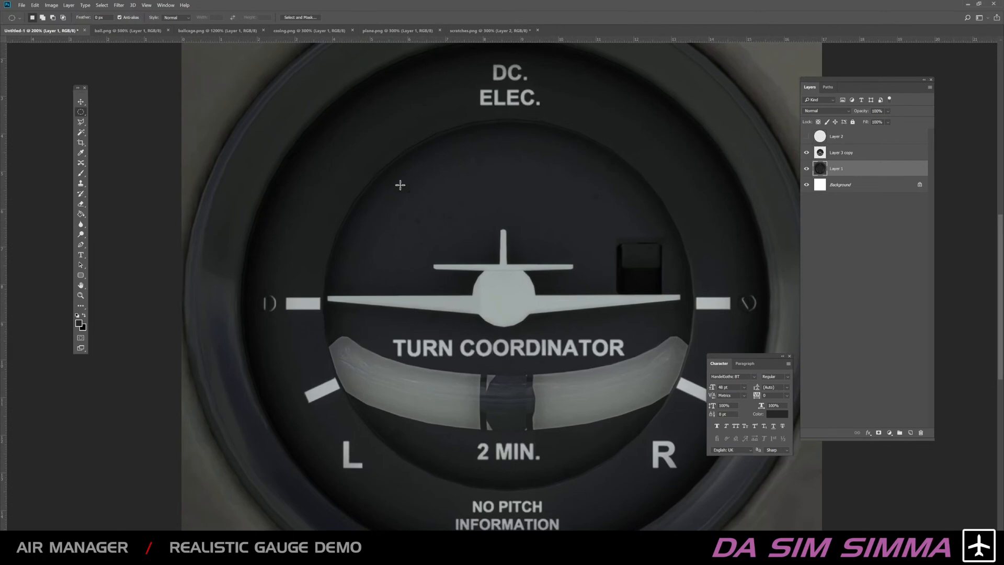
click(145, 31)
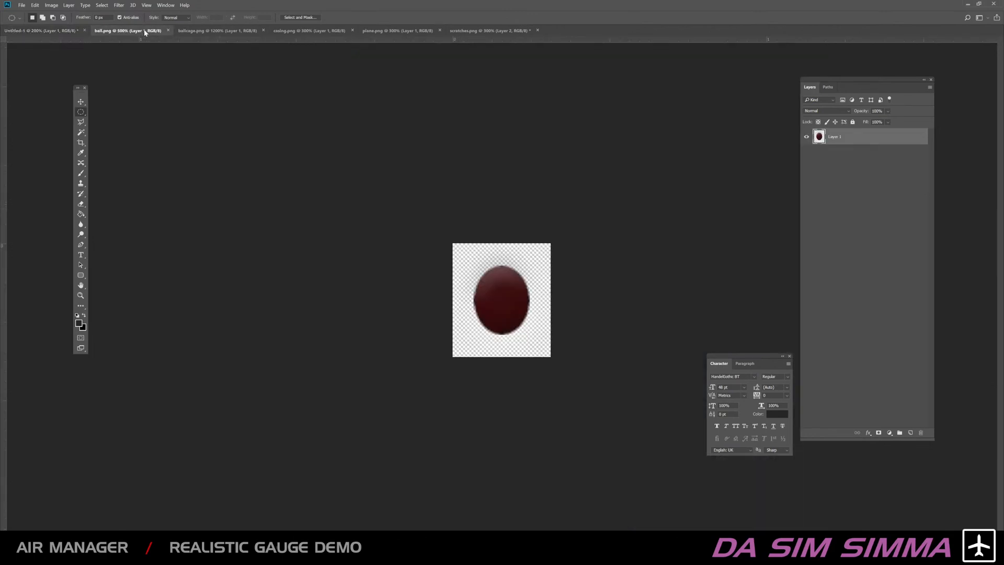
click(57, 32)
Step: Draw an elliptical marquee selection around the dark ball in the middle of the inclinometer tube
drag(528, 409, 513, 307)
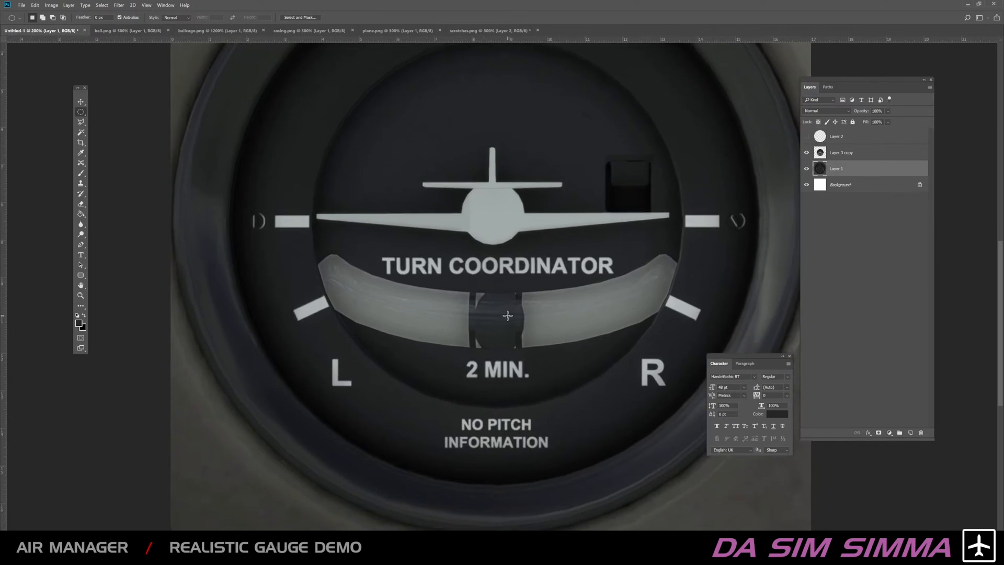
scroll(512, 313, up, 3)
scroll(511, 322, up, 1)
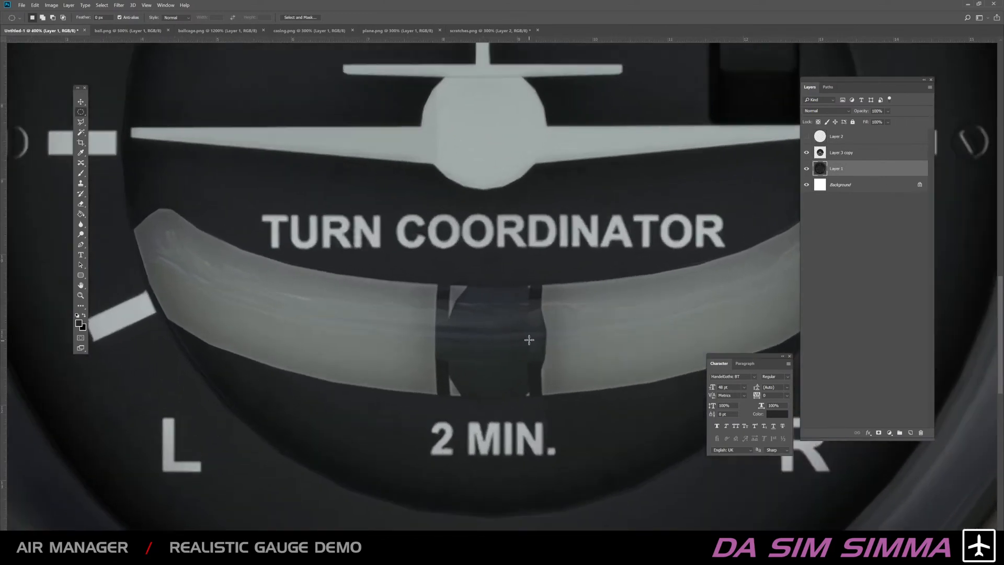
click(81, 123)
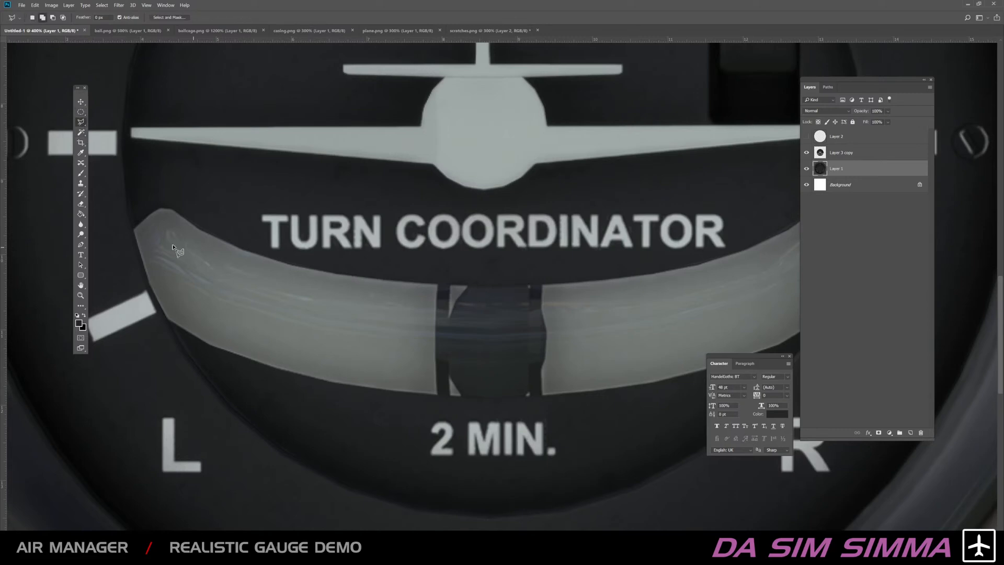
click(81, 112)
drag(446, 274, 527, 393)
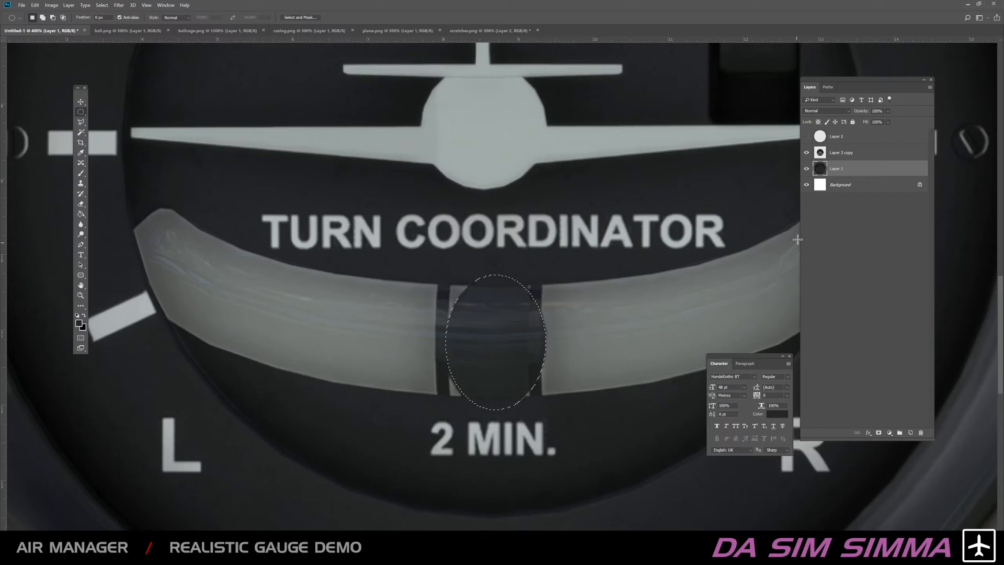
Step: Copy the selected ball from Layer 3 copy to a new layer, and hide Layer 1 and Layer 3 copy
click(834, 156)
click(806, 167)
click(807, 157)
click(807, 157)
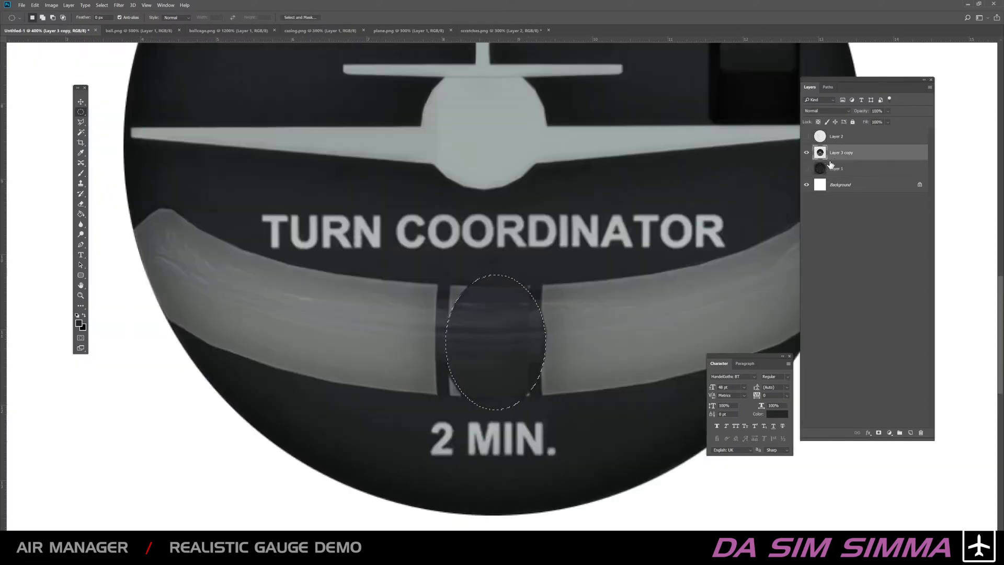
key(ctrl+j)
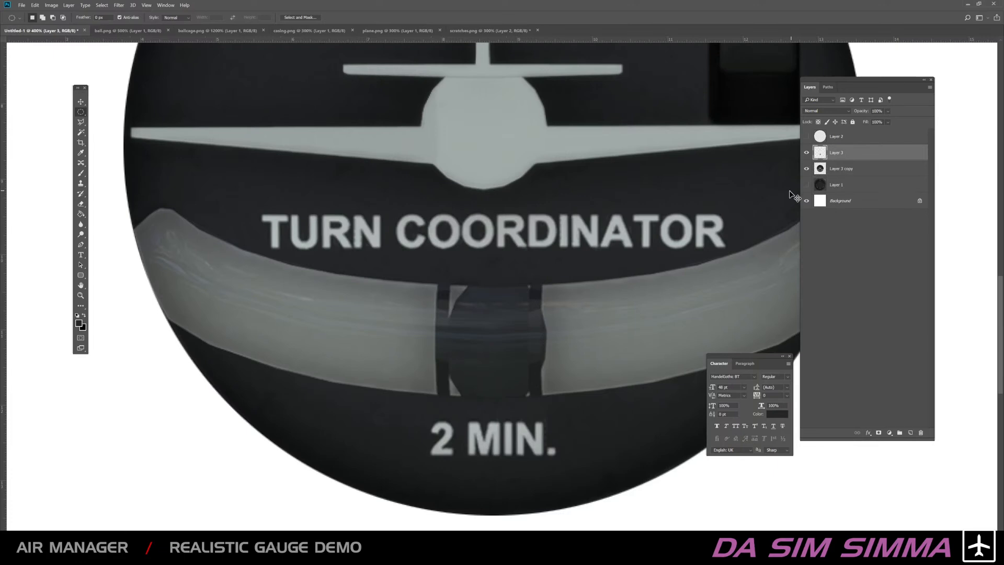
click(806, 169)
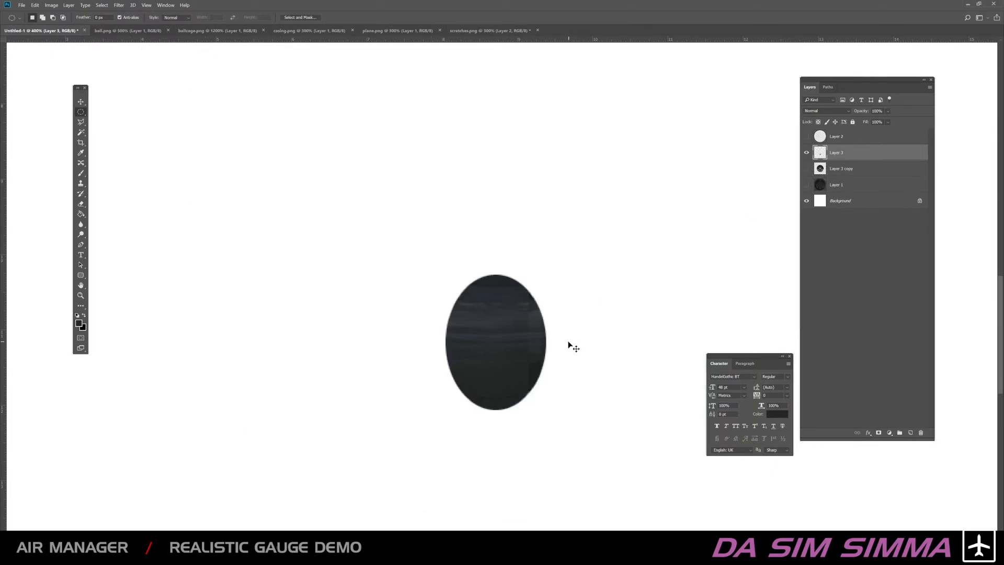
Step: Lock the ball layer's transparent pixels and brush sampled dark colours over the cage remnants along the ball's right edge
key(ctrl+plus)
key(ctrl+plus)
key(ctrl+plus)
key(ctrl+plus)
key(ctrl+plus)
drag(543, 403, 503, 190)
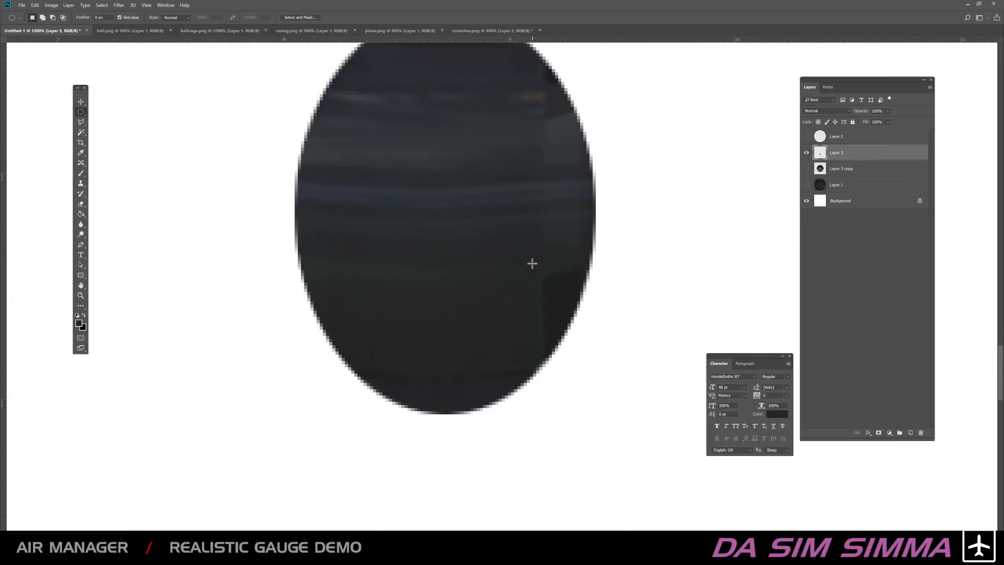
click(80, 176)
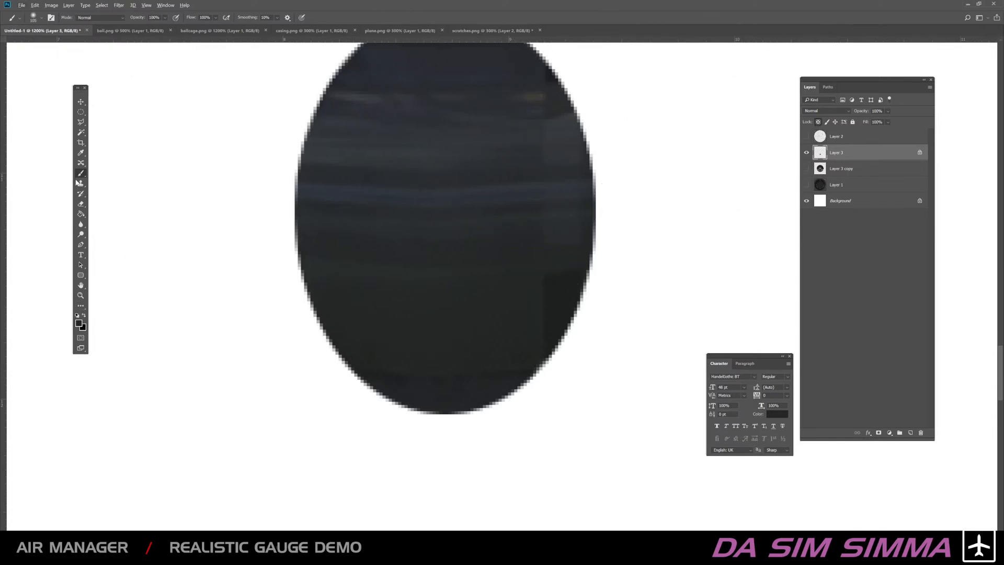
alt+click(533, 69)
right_click(570, 86)
mouse_move(617, 95)
mouse_down()
mouse_move(533, 82)
mouse_move(503, 102)
mouse_up()
alt+click(530, 326)
mouse_move(561, 299)
mouse_down()
mouse_move(564, 284)
mouse_move(530, 362)
mouse_move(570, 339)
mouse_move(539, 327)
mouse_up()
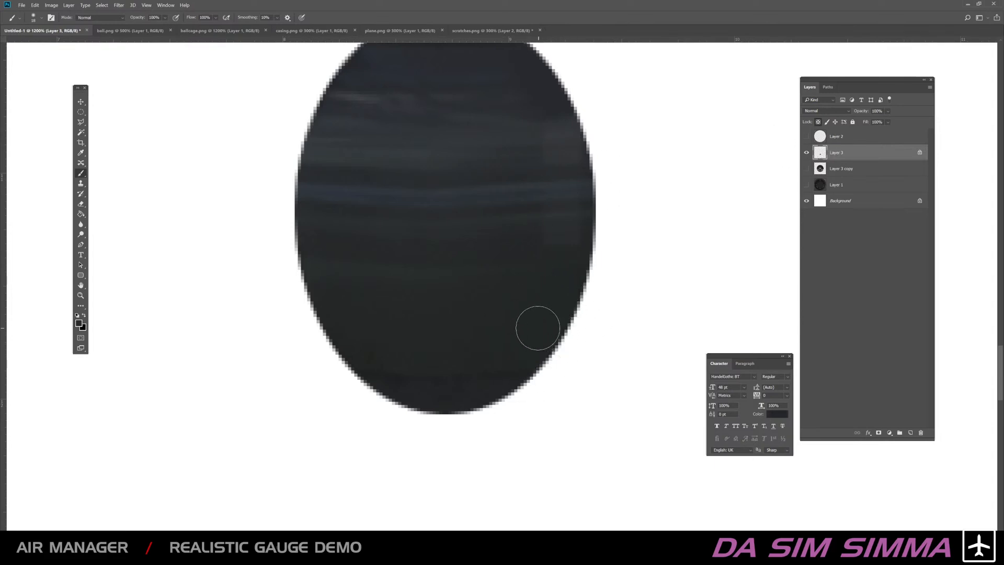
key(ctrl+minus)
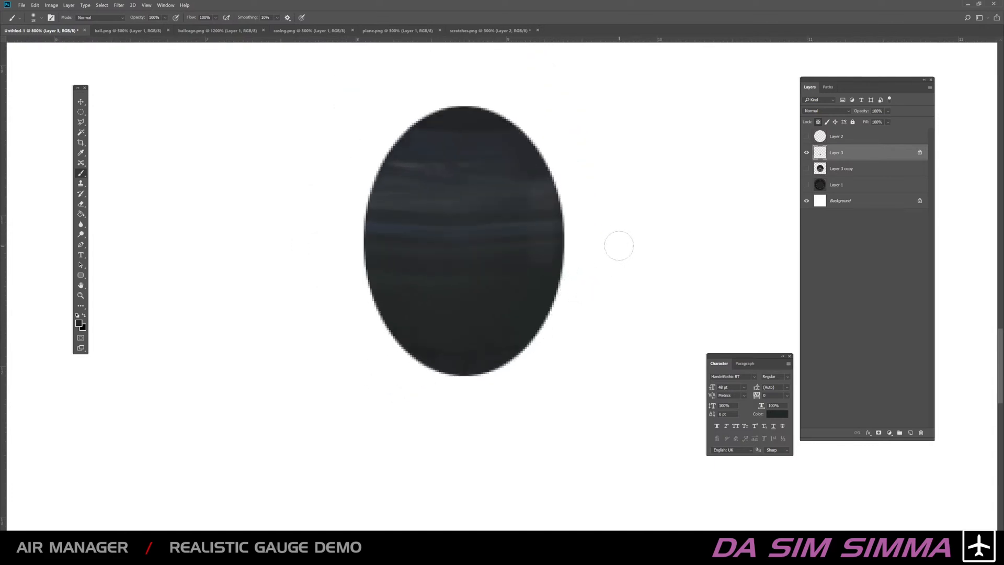
Step: Rename Layer 3 as ball, Layer 3 copy as turn co and Layer 1 as casing
double_click(837, 152)
text(ball)
double_click(842, 168)
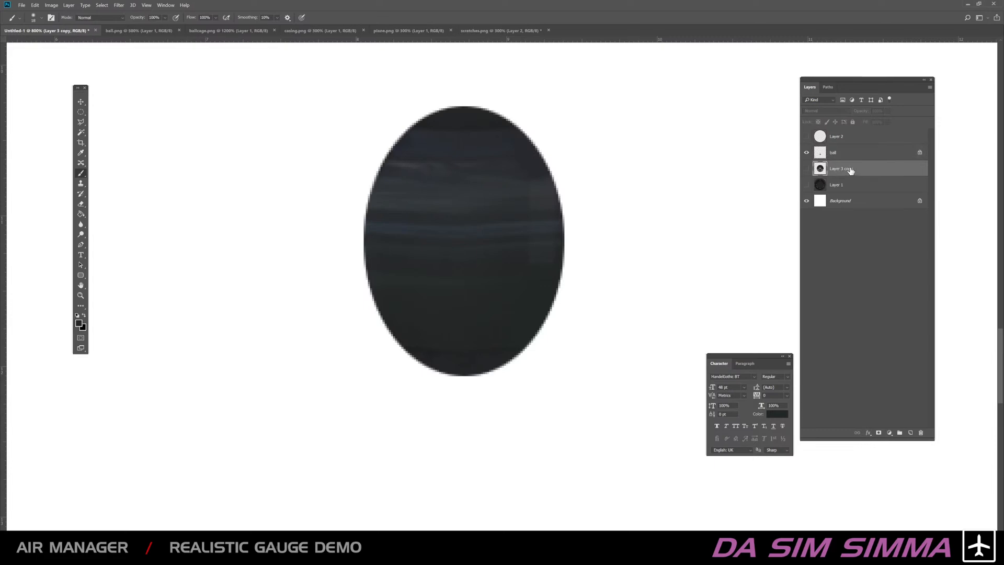
text(turn co)
double_click(835, 185)
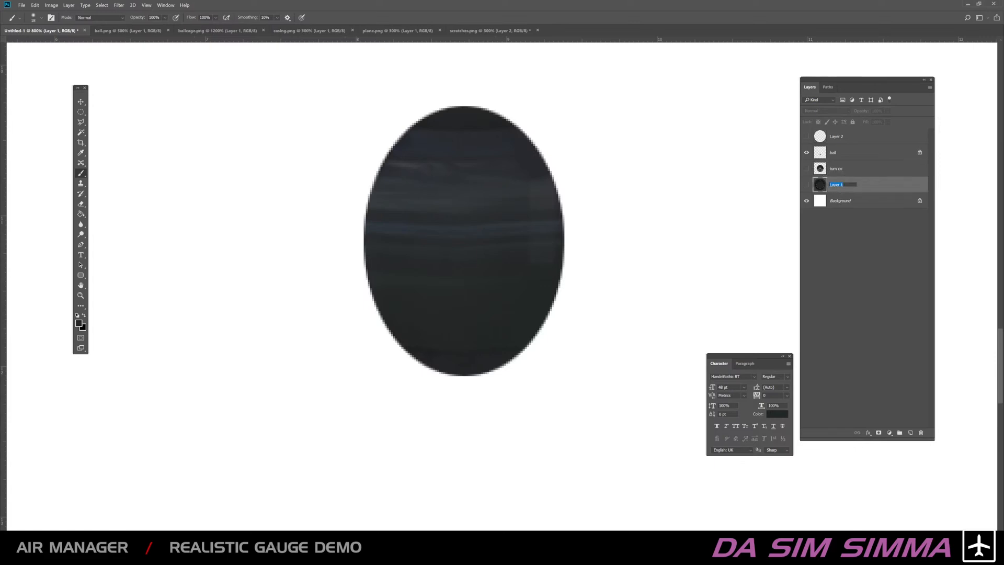
click(862, 220)
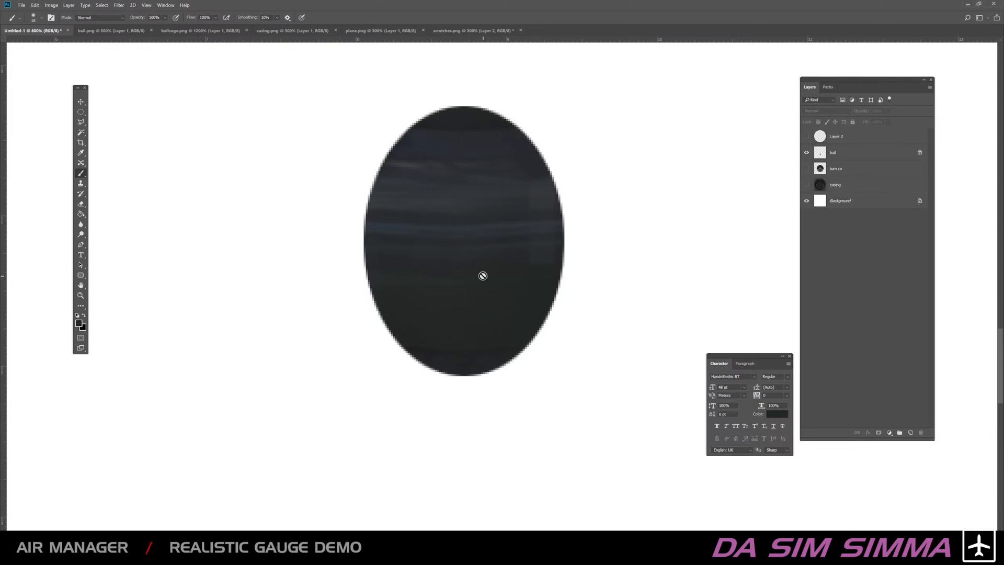
Step: Show the turn co and casing layers again, and view ball.png and ballcage.png for reference
click(81, 102)
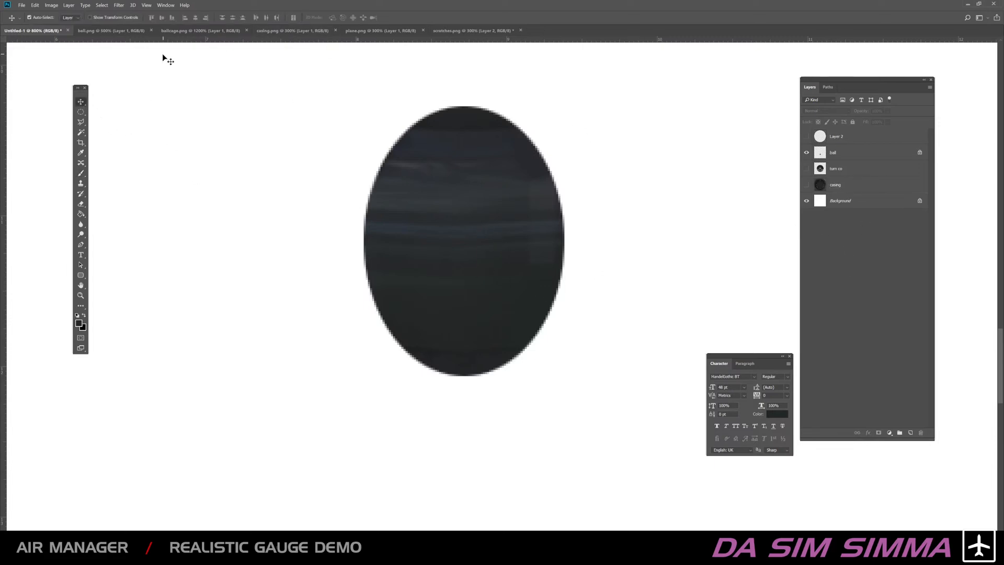
click(806, 169)
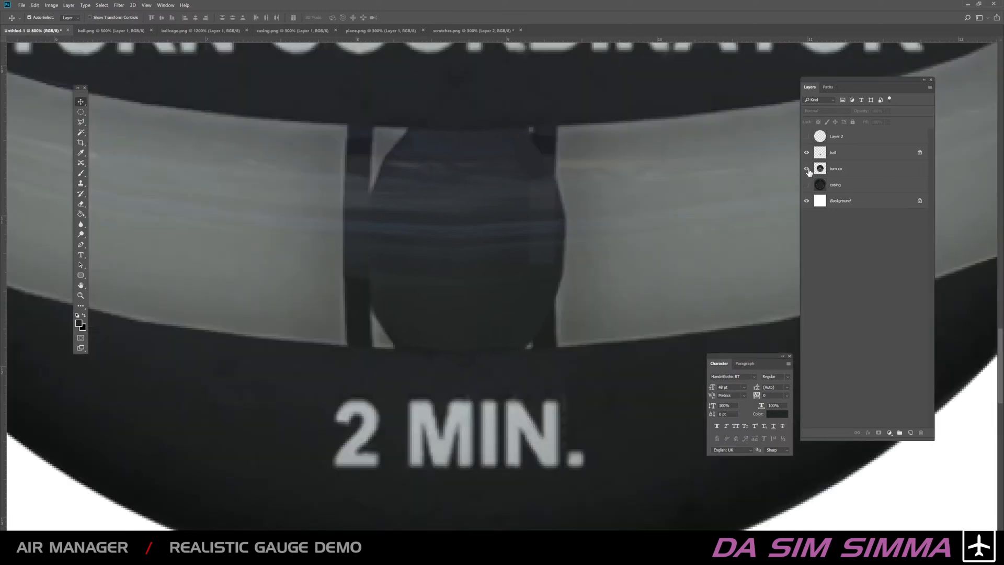
click(806, 185)
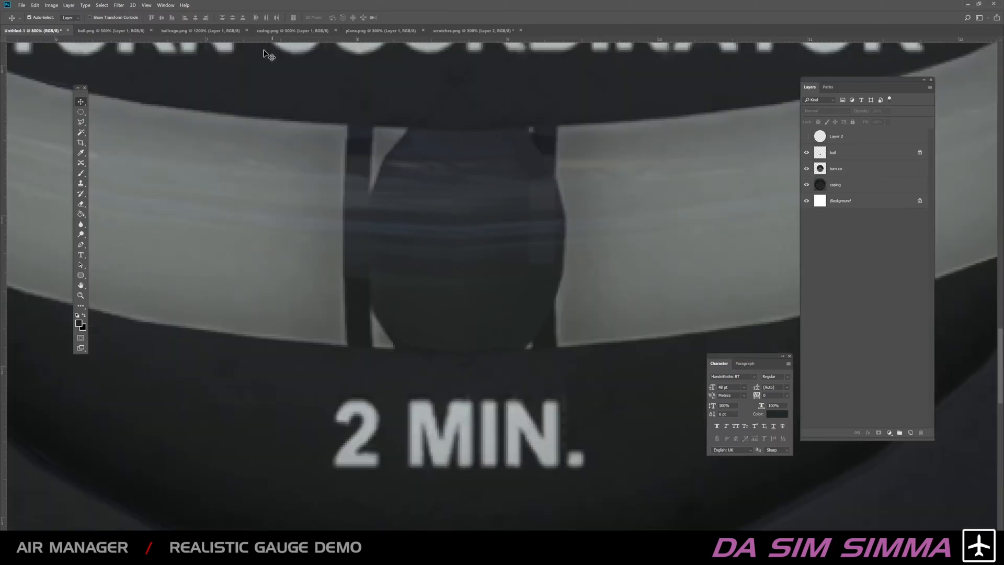
click(190, 31)
click(289, 31)
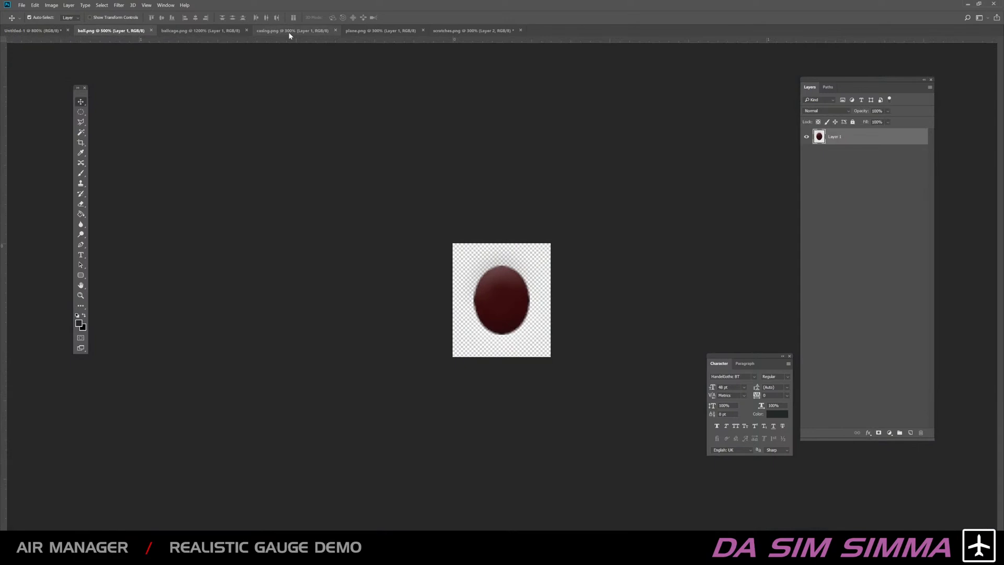
click(210, 32)
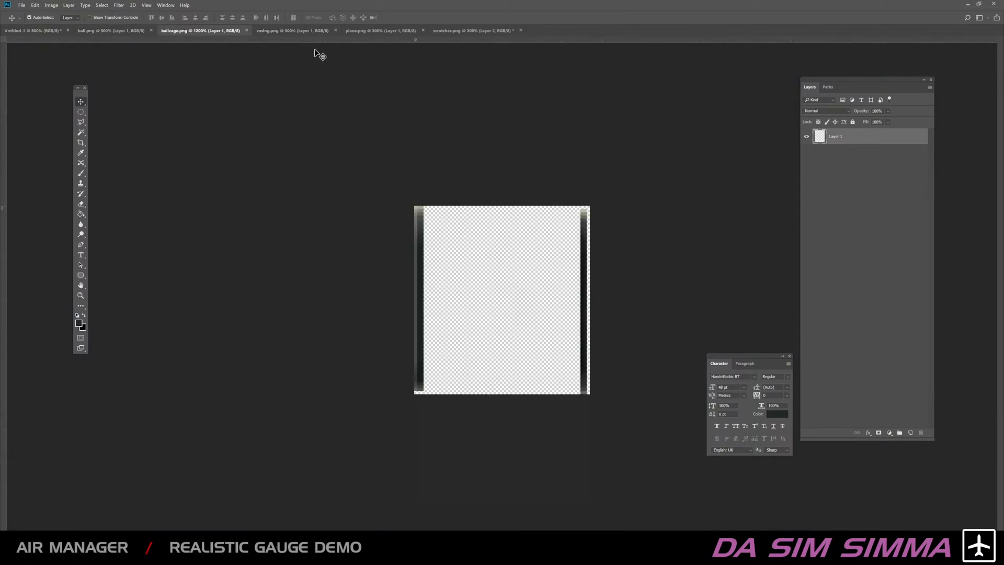
click(44, 32)
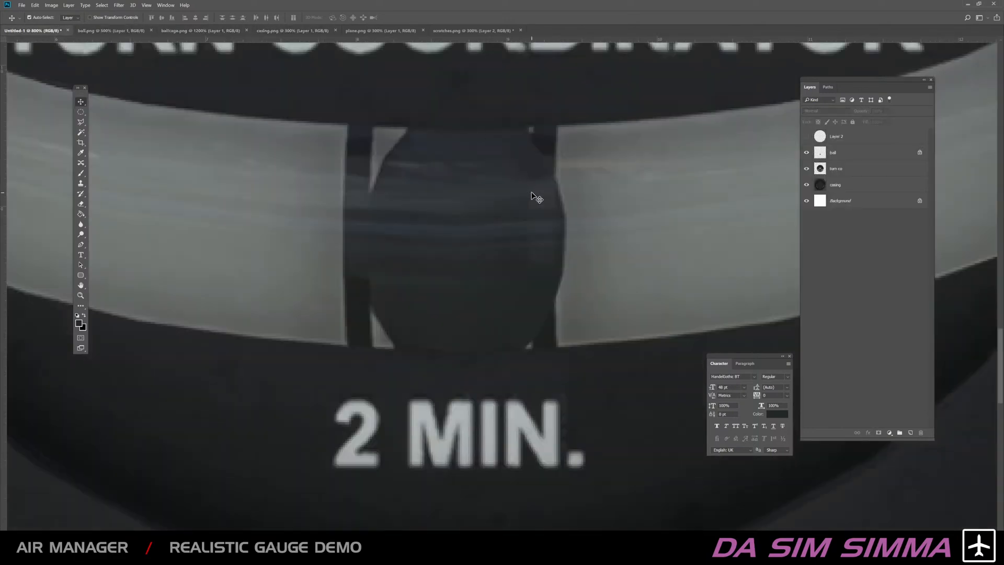
Step: Select the two dark vertical ball-cage bars beside the ball with added rectangular marquees
key(ctrl+minus)
key(ctrl+plus)
click(80, 112)
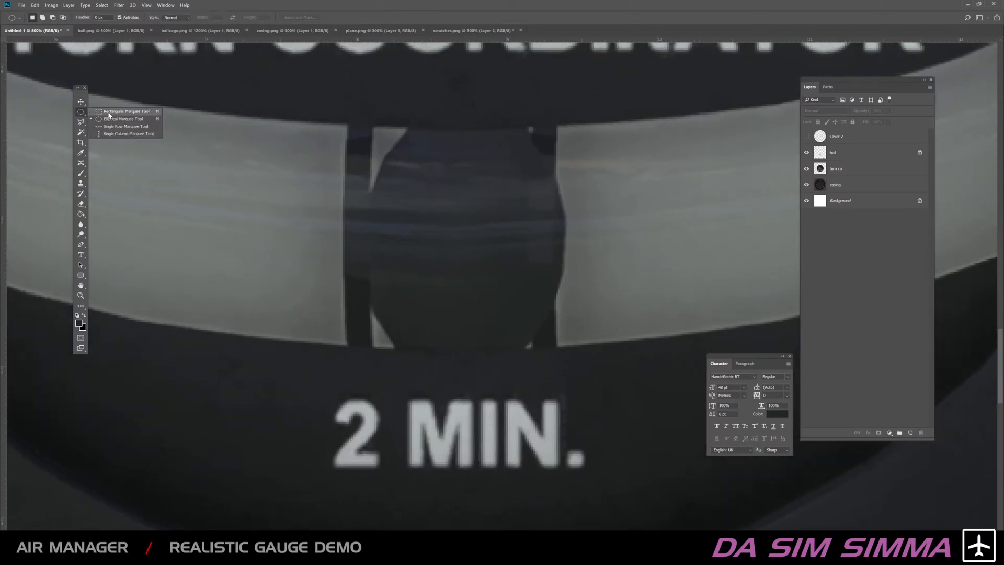
click(113, 114)
drag(343, 119, 375, 354)
drag(525, 114, 533, 136)
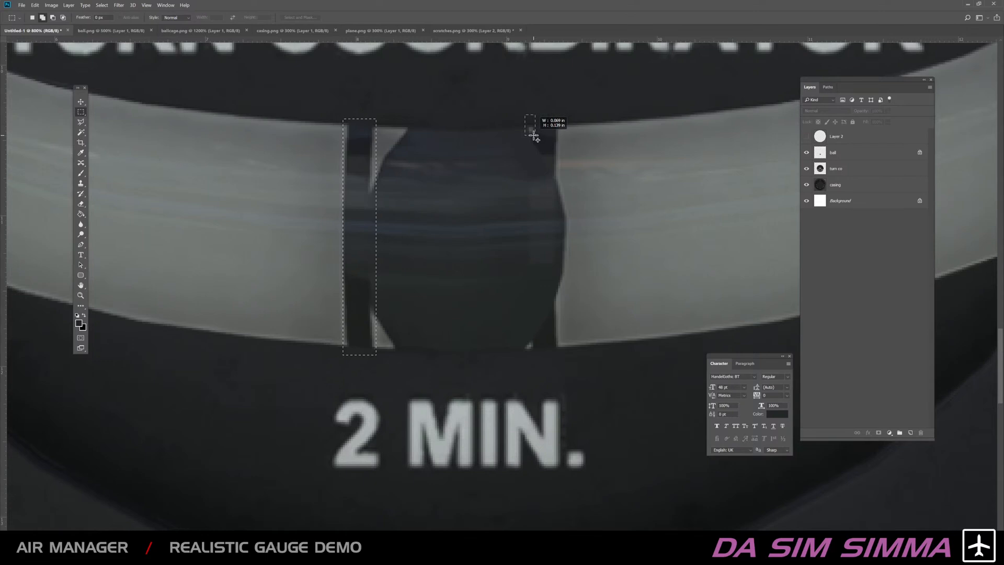
drag(534, 136, 534, 136)
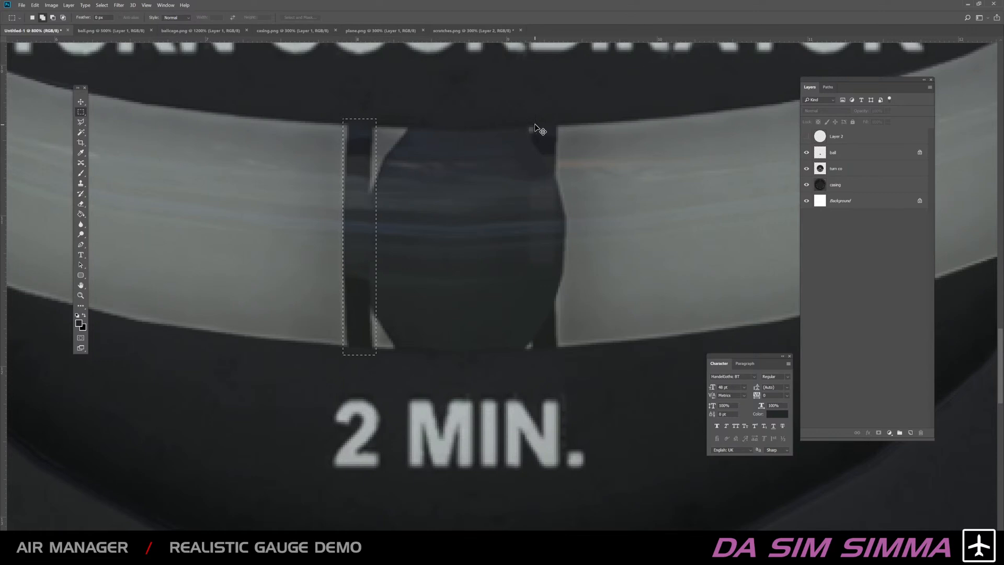
drag(534, 120, 559, 348)
Step: Redraw the rectangular selection more tightly around the left ball-cage bar, keeping the right bar selected
click(81, 123)
click(52, 18)
click(81, 112)
drag(346, 118, 374, 350)
key(ctrl+plus)
drag(342, 120, 439, 218)
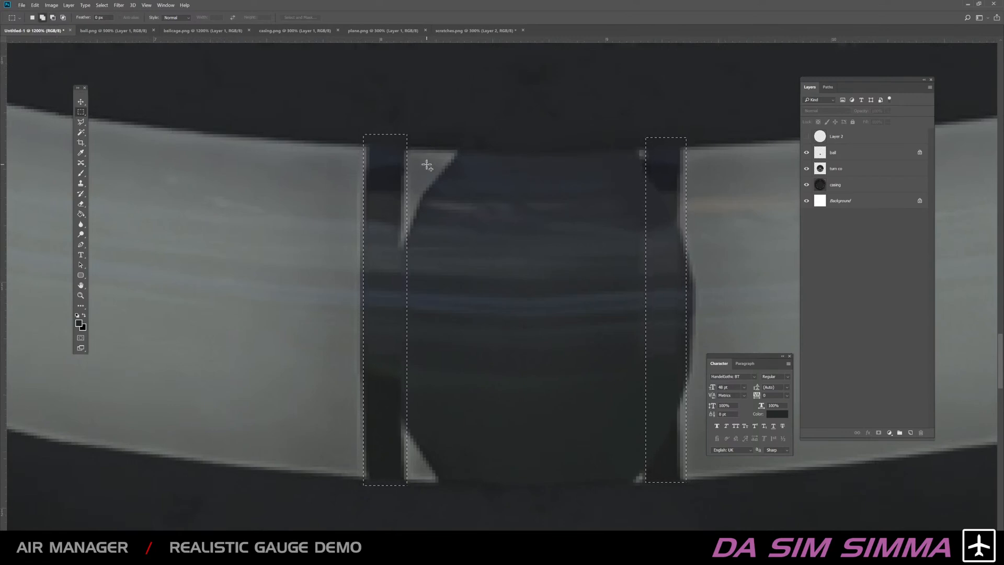
Step: Try to trim the inner side of the left bar's selection, and step back to the full-width selection
drag(443, 119, 391, 482)
key(ctrl+d)
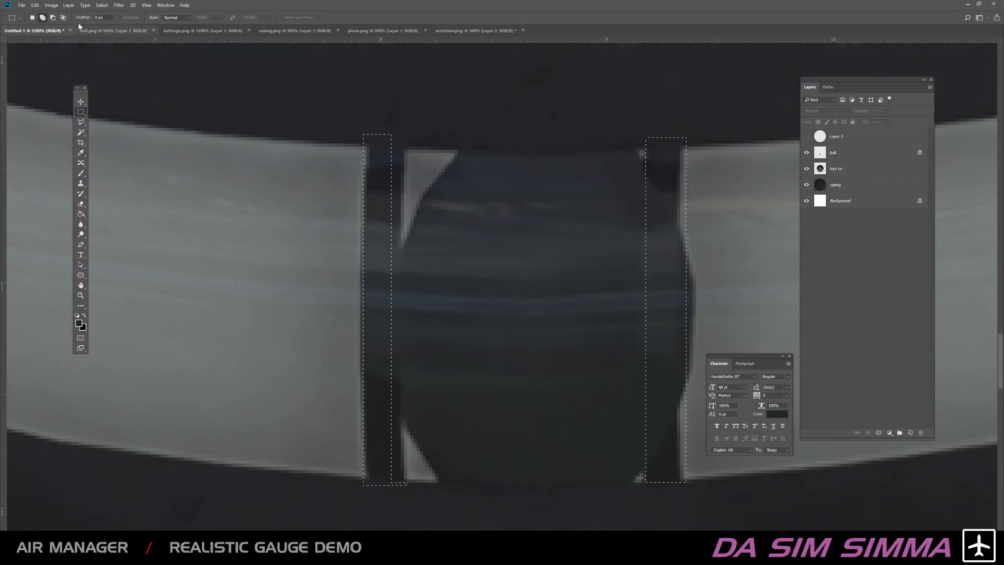
click(34, 5)
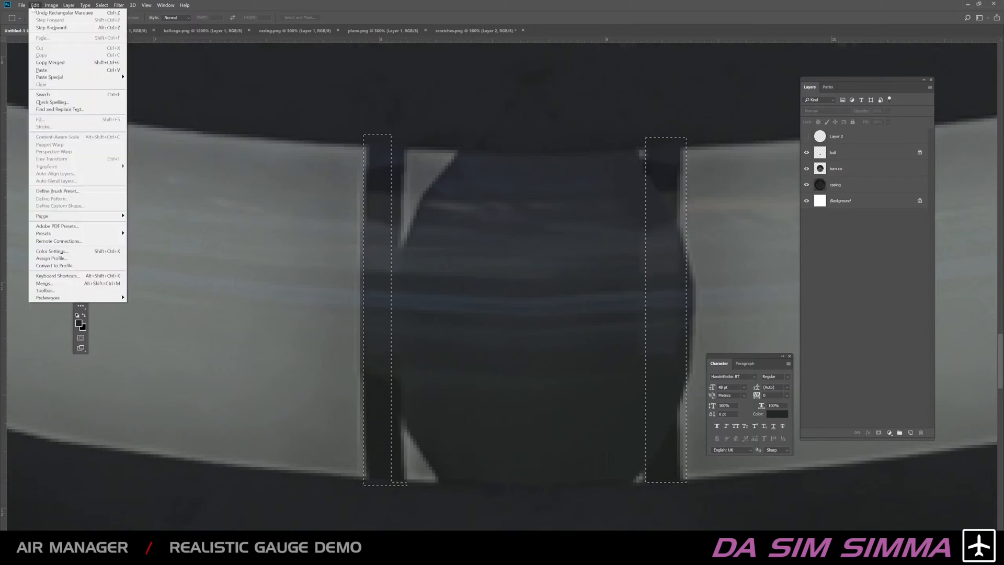
click(51, 28)
mouse_move(456, 125)
mouse_down()
mouse_move(412, 257)
mouse_move(402, 477)
mouse_up()
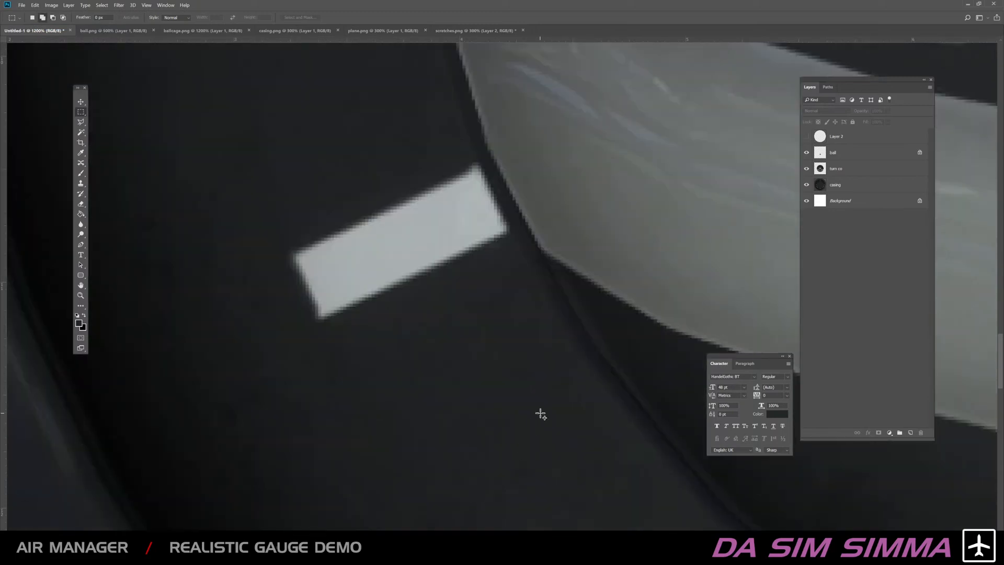
scroll(549, 406, down, 5)
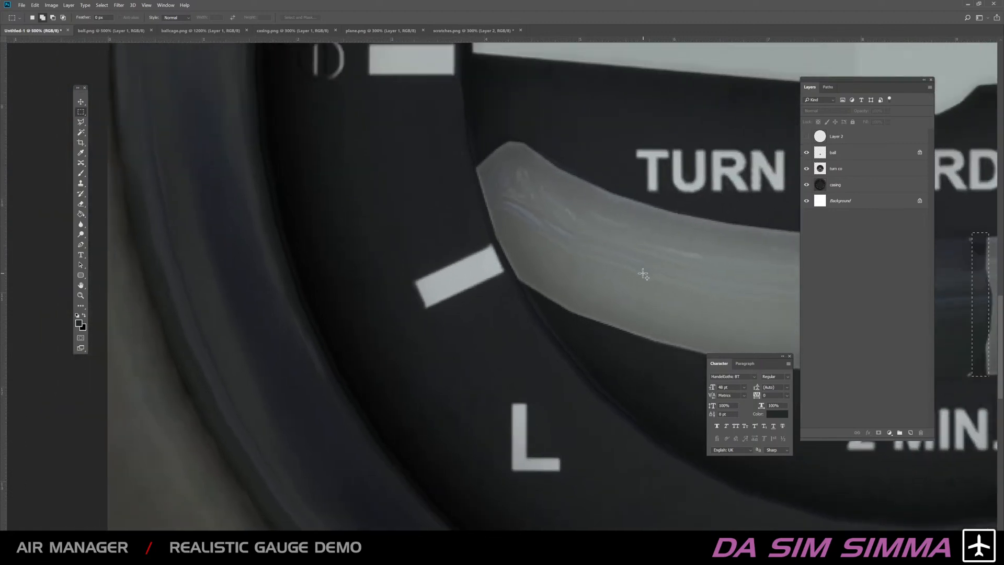
drag(643, 272, 325, 227)
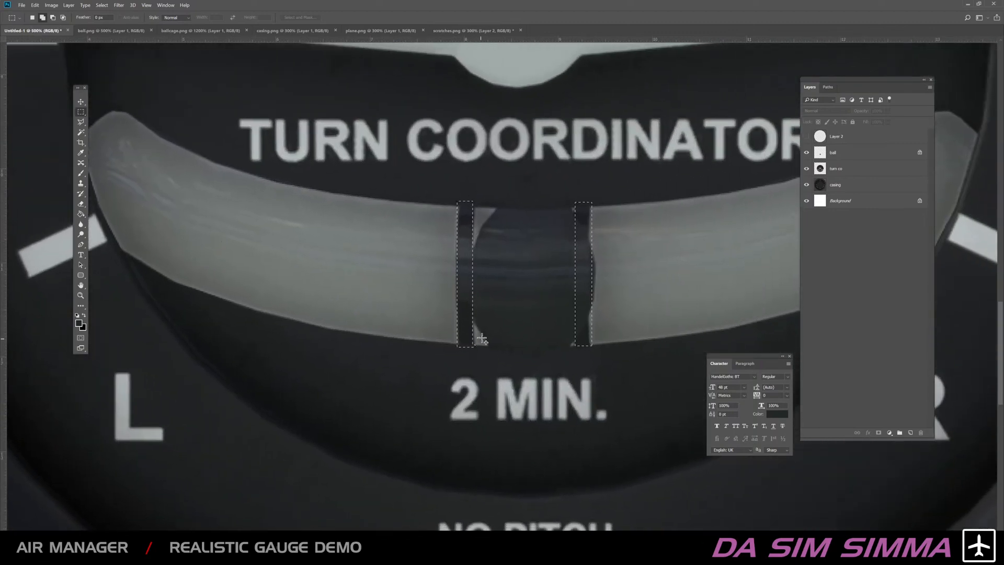
drag(504, 195, 472, 366)
click(41, 9)
click(52, 15)
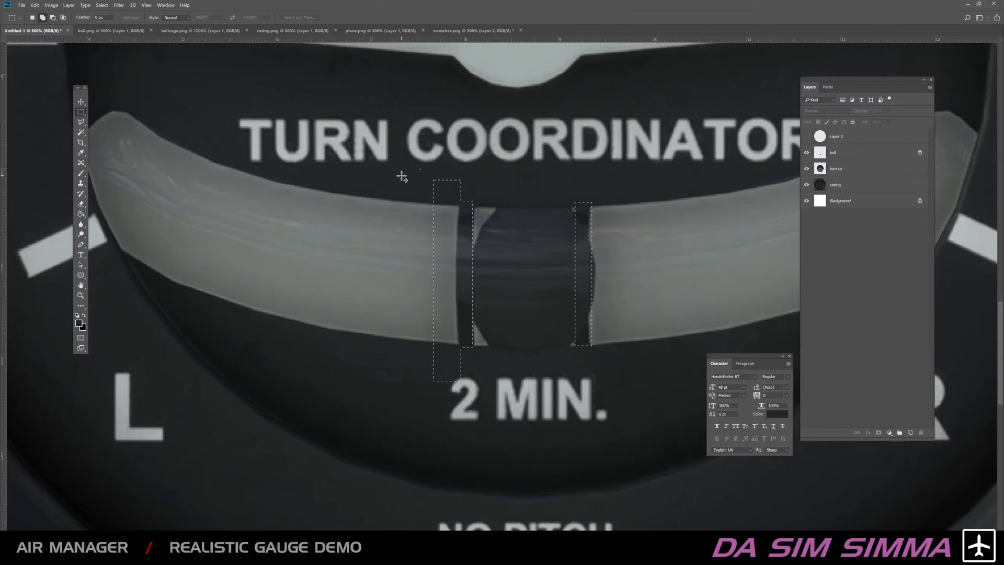
Step: Subtract the excess edges from both bar marquees so each one fits inside the dark ball-cage bars
drag(400, 154, 460, 412)
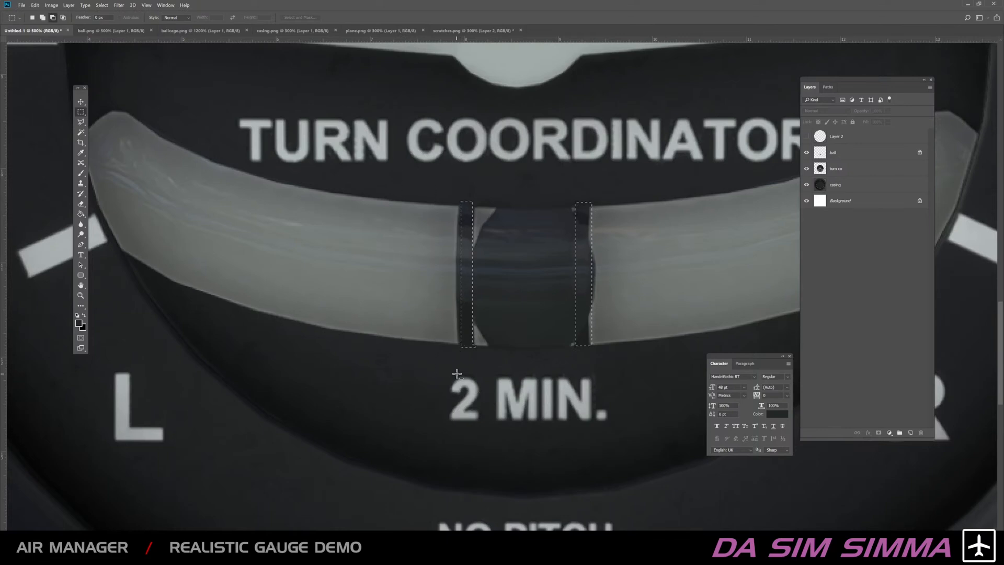
drag(503, 315, 495, 337)
key(alt)
drag(428, 191, 488, 205)
drag(592, 208, 593, 208)
drag(446, 345, 445, 348)
Step: Look through the ball, ballcage, casing, plane and scratches reference documents and return to the gauge document
click(134, 32)
click(219, 31)
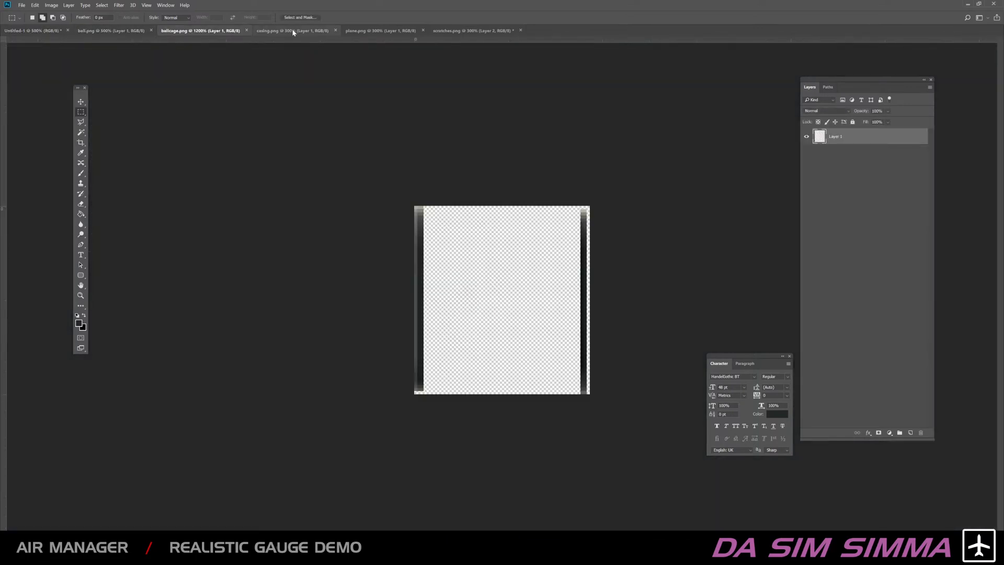
click(314, 30)
click(350, 32)
click(469, 32)
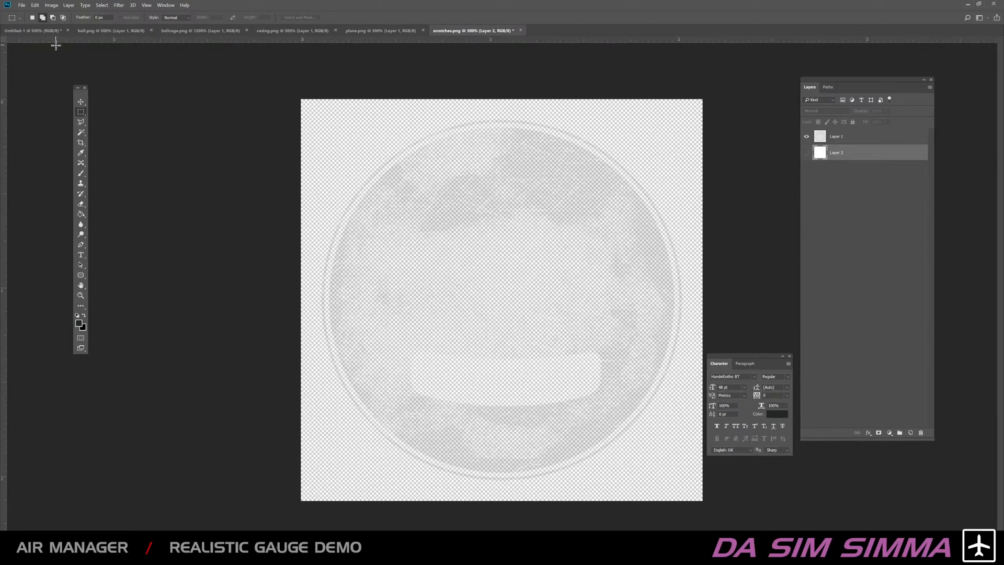
click(21, 30)
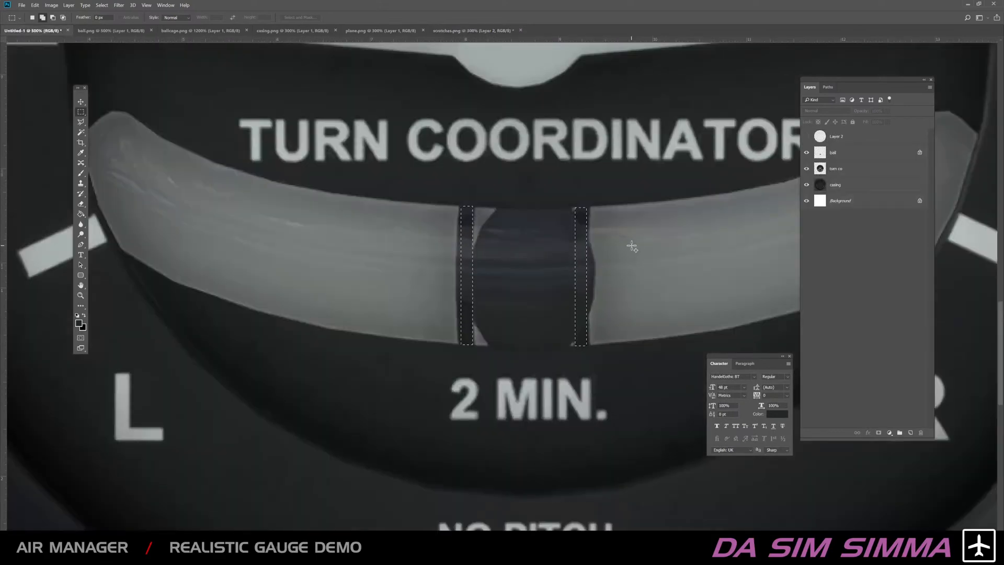
Step: Copy the selected bars from the turn co layer onto a new layer and inspect them with turn co and casing temporarily hidden
click(844, 170)
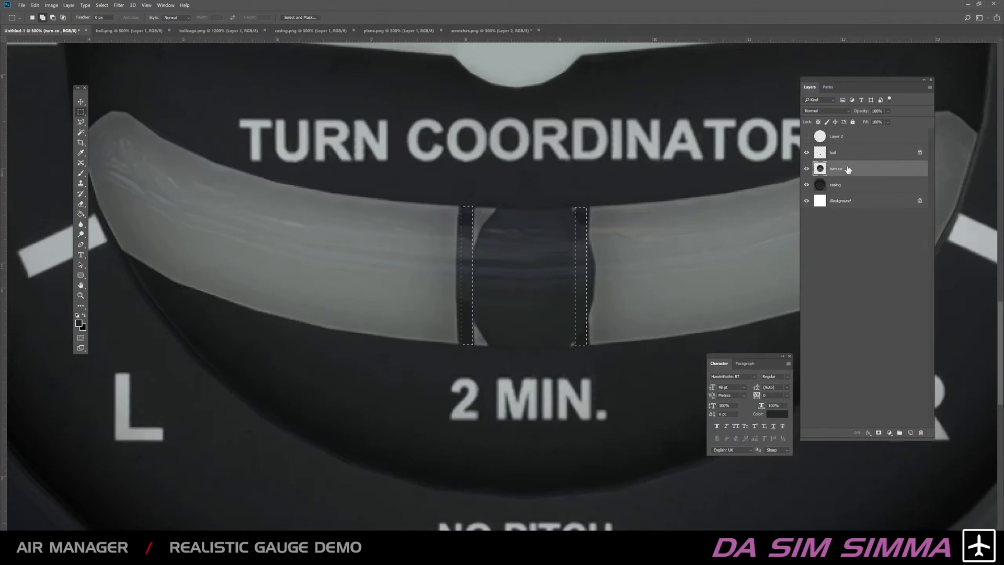
key(ctrl+j)
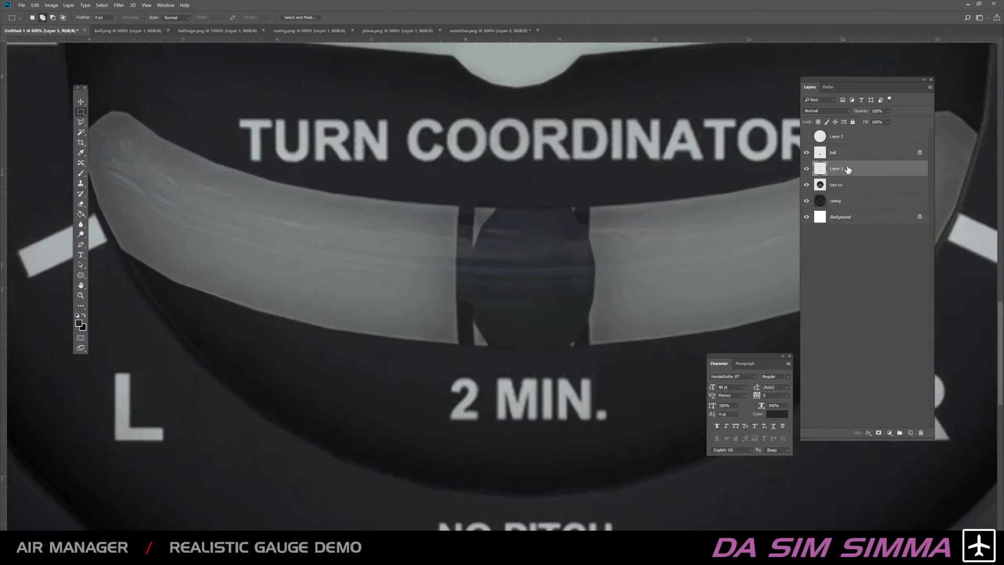
click(806, 184)
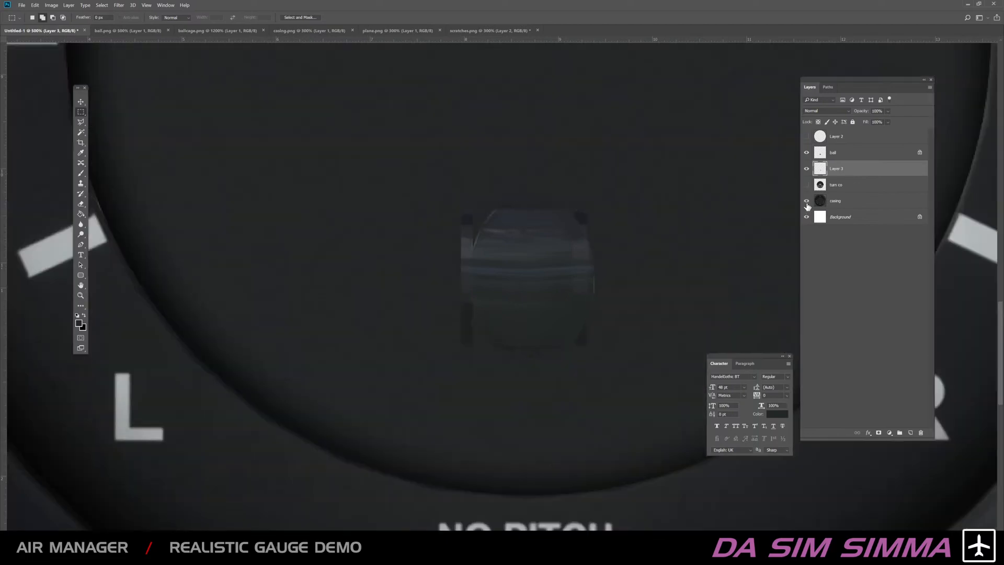
click(806, 202)
click(806, 153)
click(806, 152)
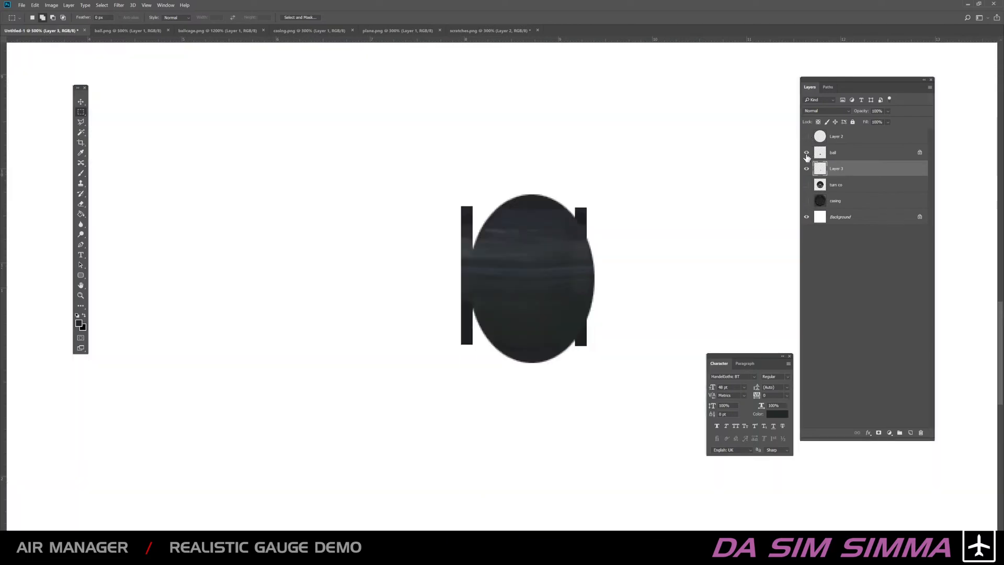
click(806, 185)
click(806, 200)
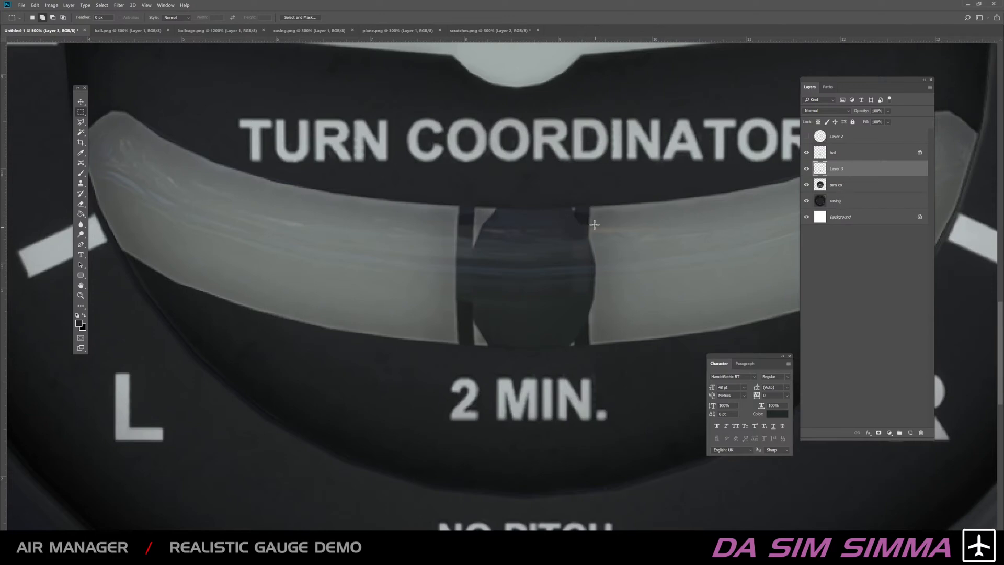
Step: With the ball and bars layers hidden, marquee the TURN COORDINATOR lettering on the turn co layer and set the Magic Wand tolerance to 4
click(806, 152)
click(806, 168)
drag(597, 181, 574, 294)
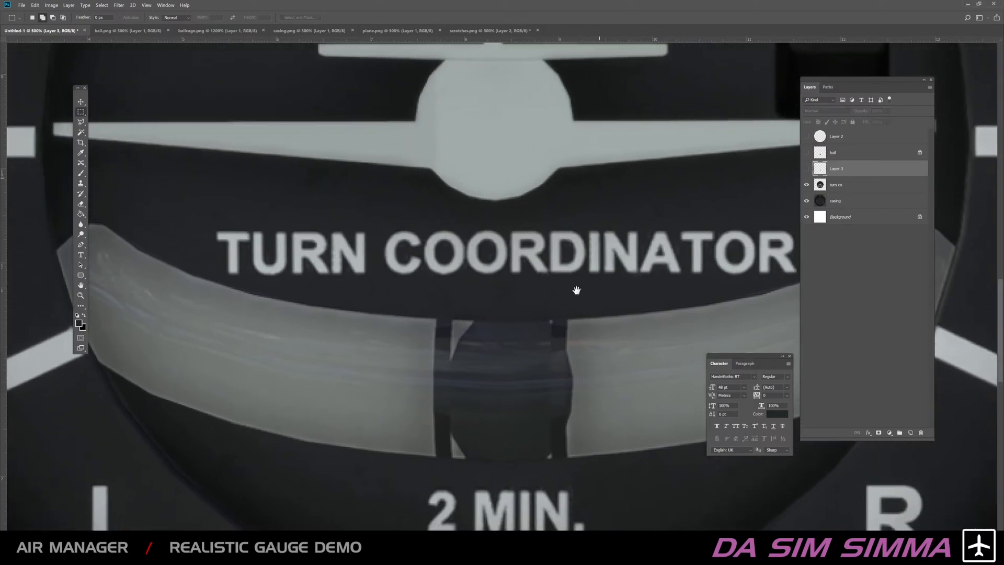
click(838, 185)
drag(213, 228, 798, 275)
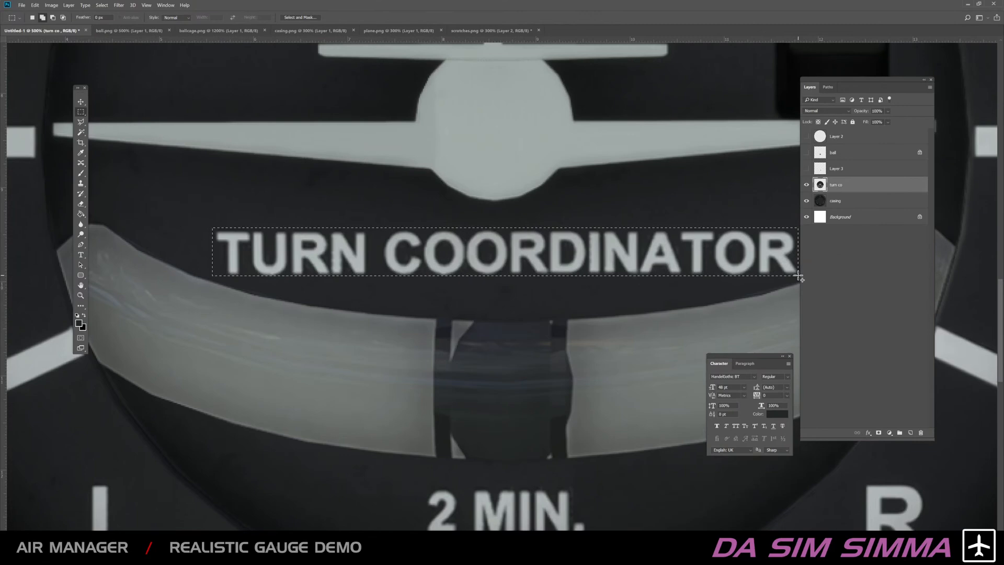
click(83, 133)
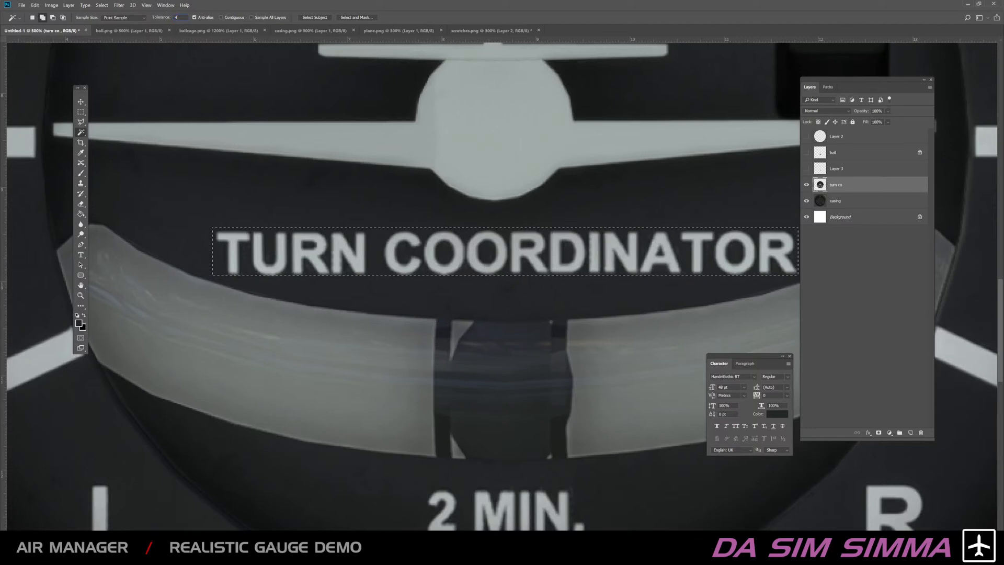
click(375, 243)
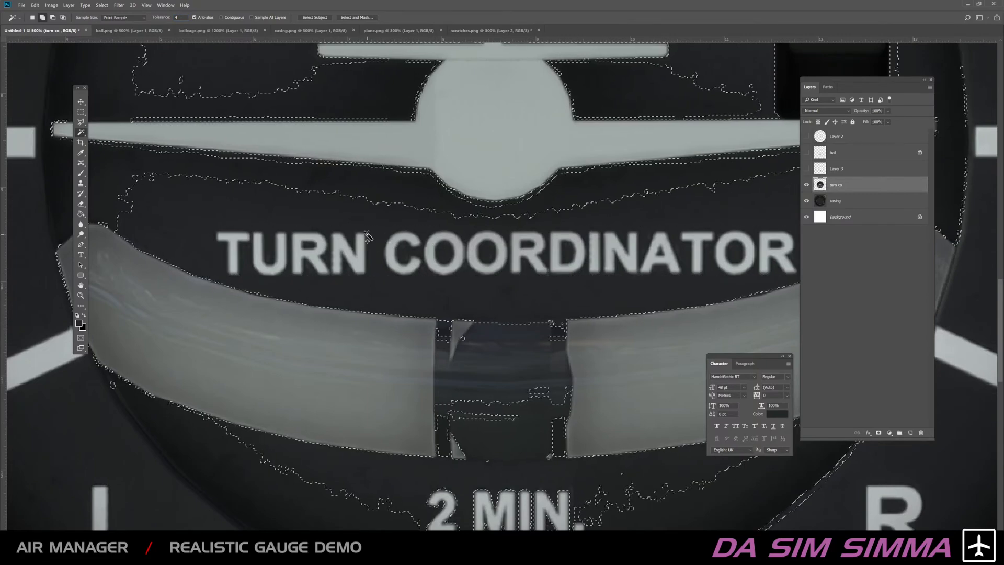
click(35, 5)
click(48, 14)
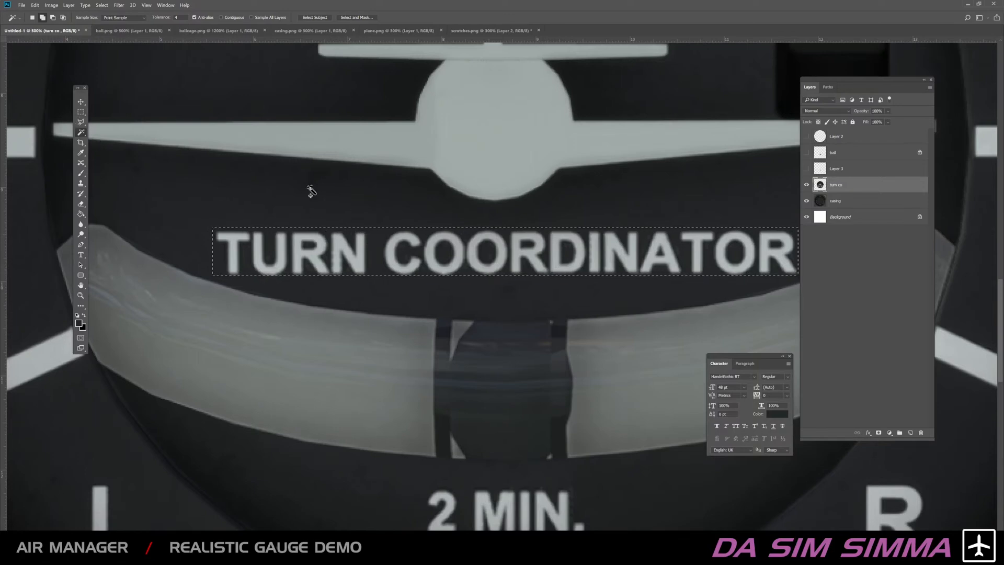
Step: Subtract the dark background from the TURN COORDINATOR selection with the Magic Wand and copy the letters onto a new layer
key(alt)
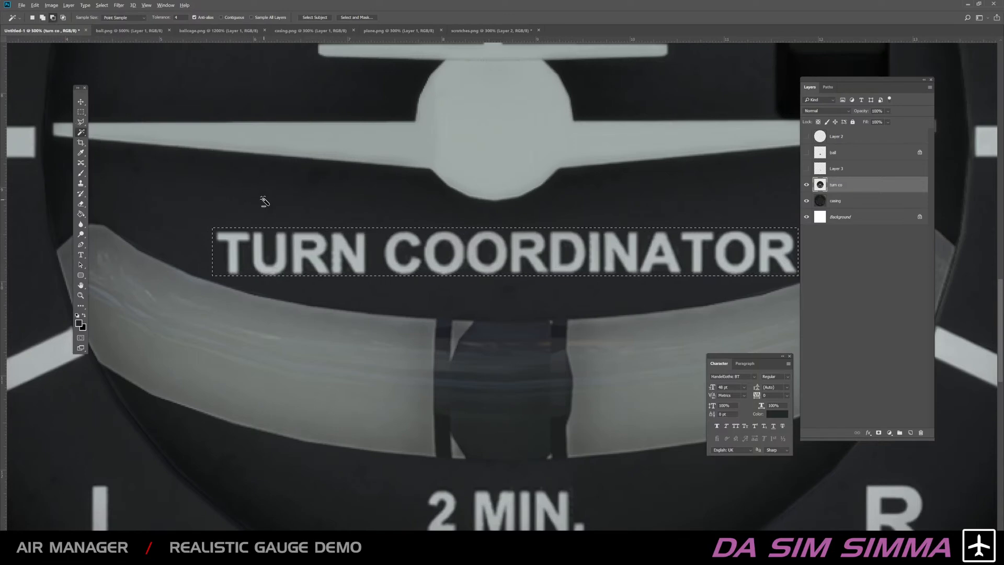
alt+click(374, 238)
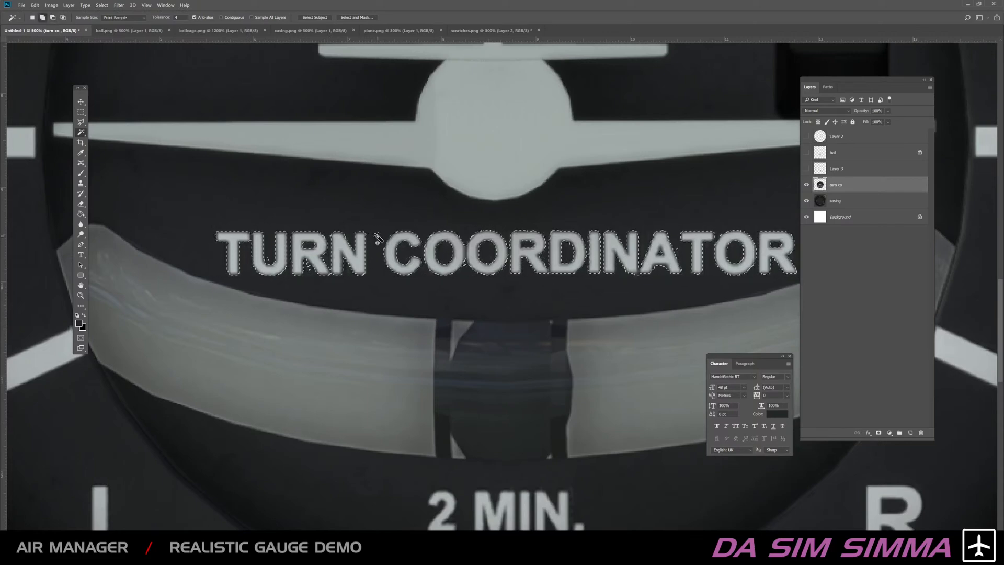
alt+click(486, 254)
key(ctrl+j)
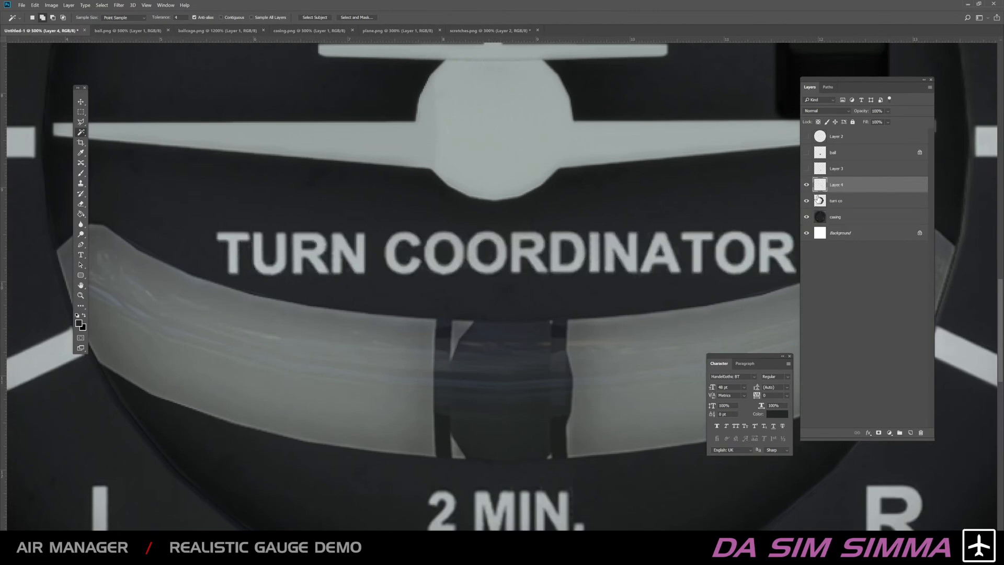
Step: Check the extracted lettering with turn co and casing hidden, restore both layers and hide the lettering layer
click(806, 201)
click(807, 217)
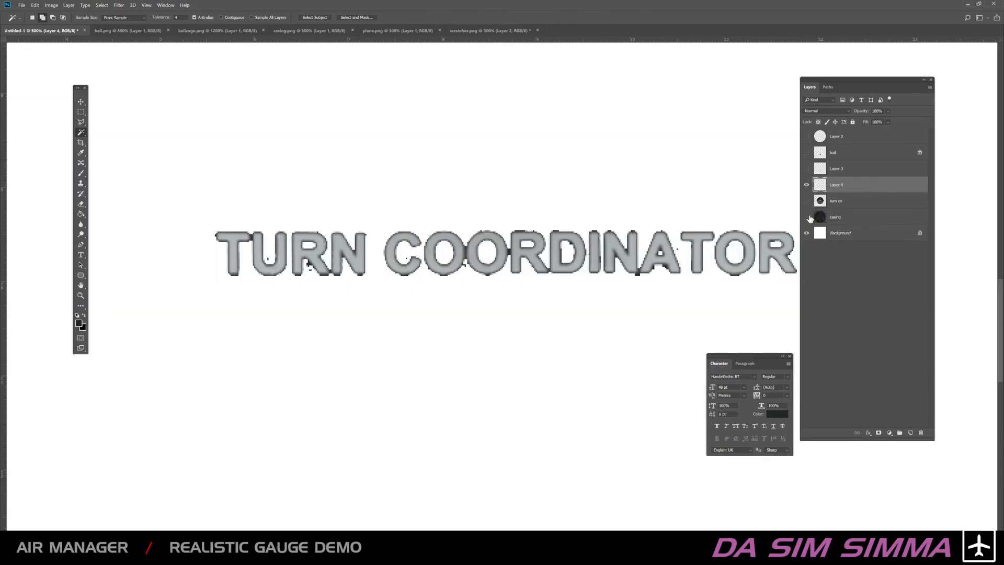
click(806, 217)
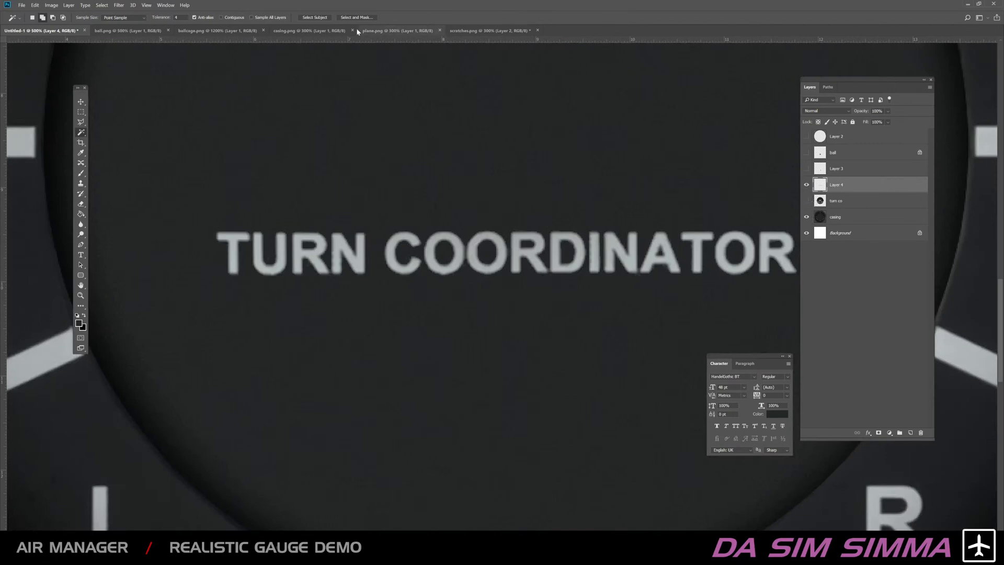
click(806, 201)
click(806, 185)
Step: Rename the lettering layer "turn coordinator name" and the ball-cage bars layer "cage"
double_click(839, 186)
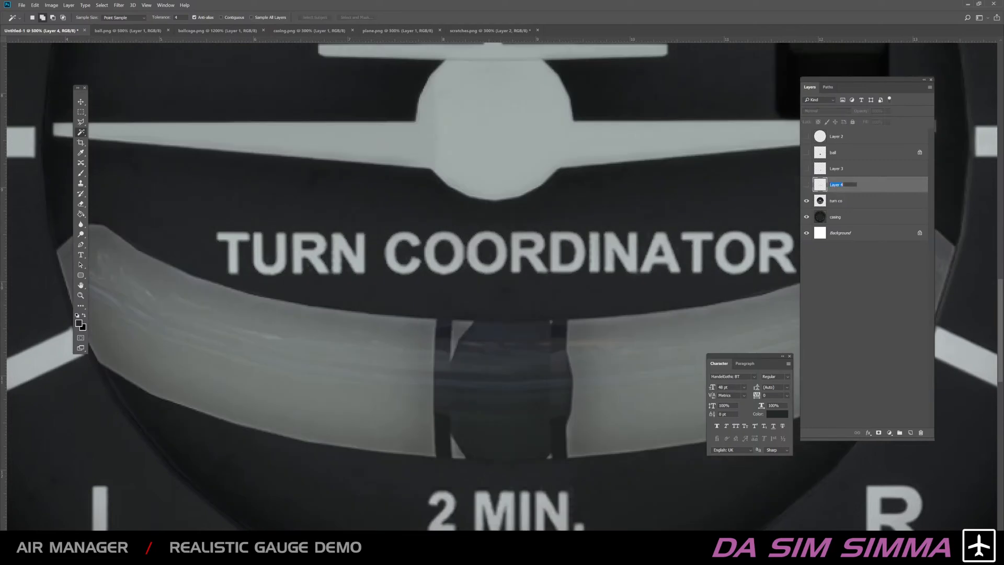
text(turn coordinator name)
click(862, 201)
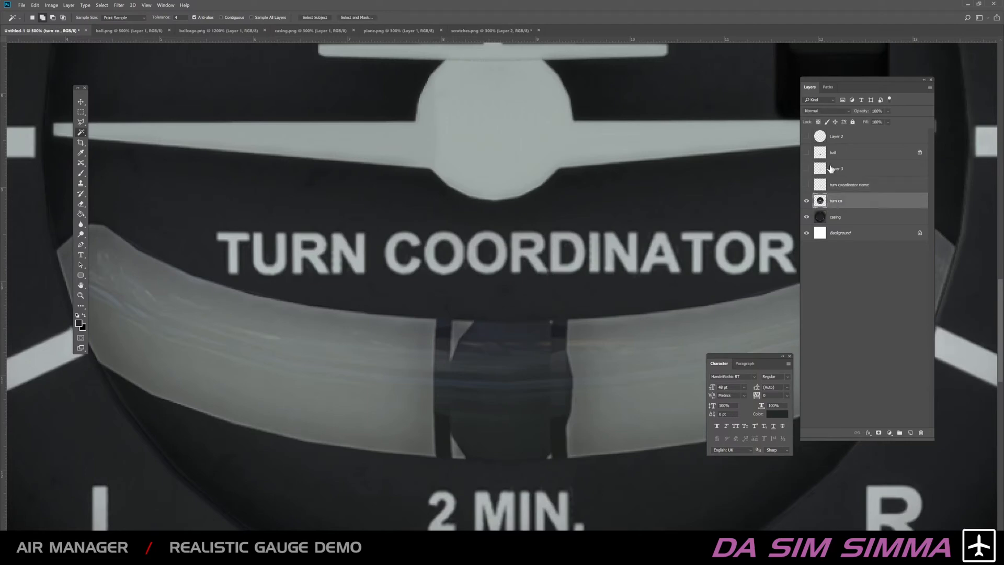
double_click(836, 168)
text(cas)
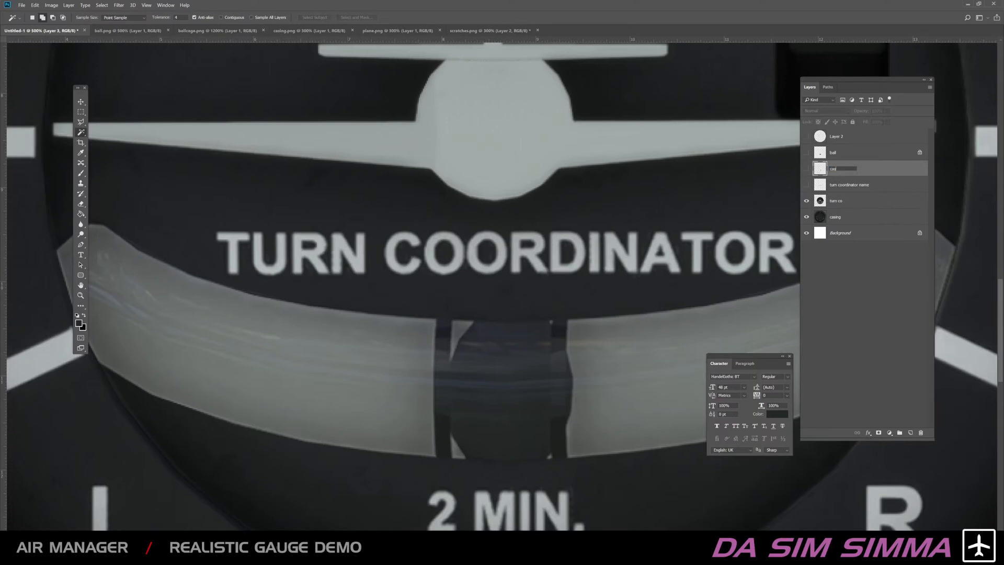
click(880, 185)
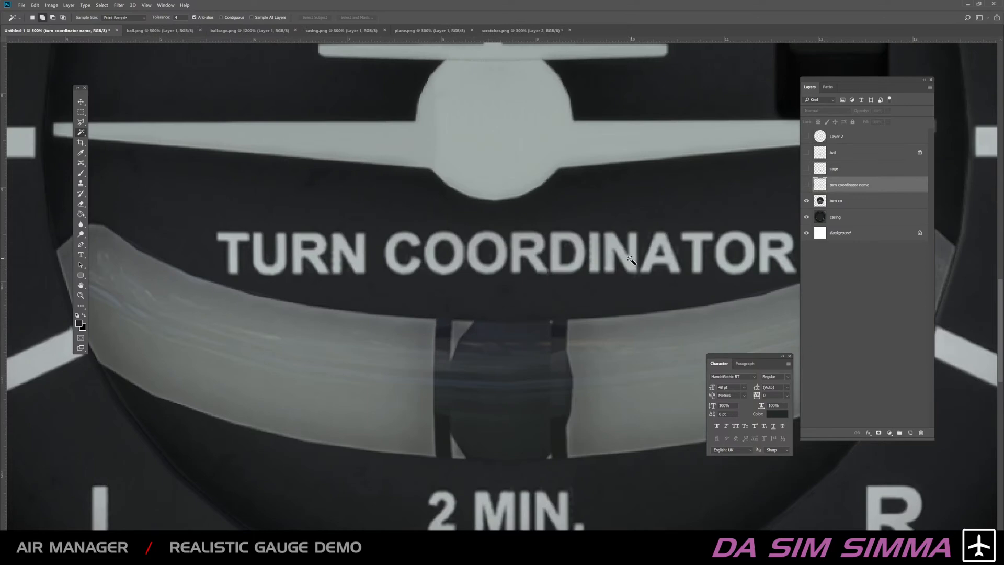
Step: Select the 2 MIN. lettering on the turn co layer with a marquee and subtract its dark background using the Magic Wand
drag(578, 337, 589, 193)
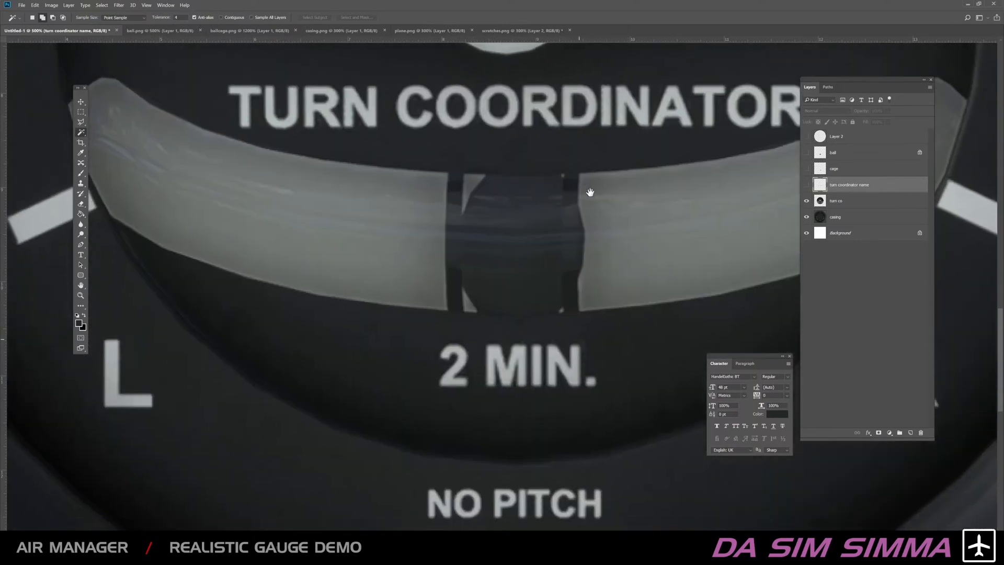
click(83, 112)
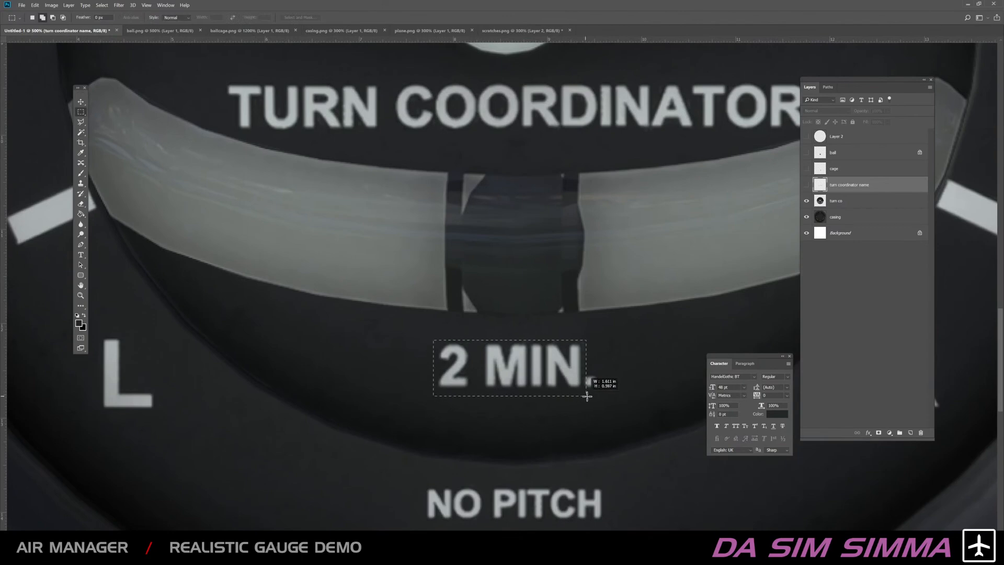
click(858, 203)
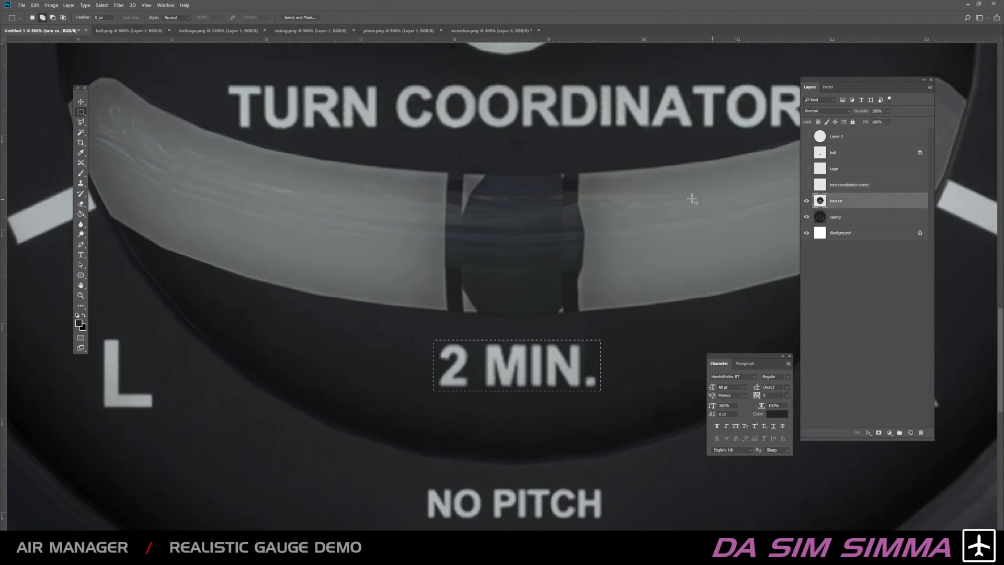
click(81, 132)
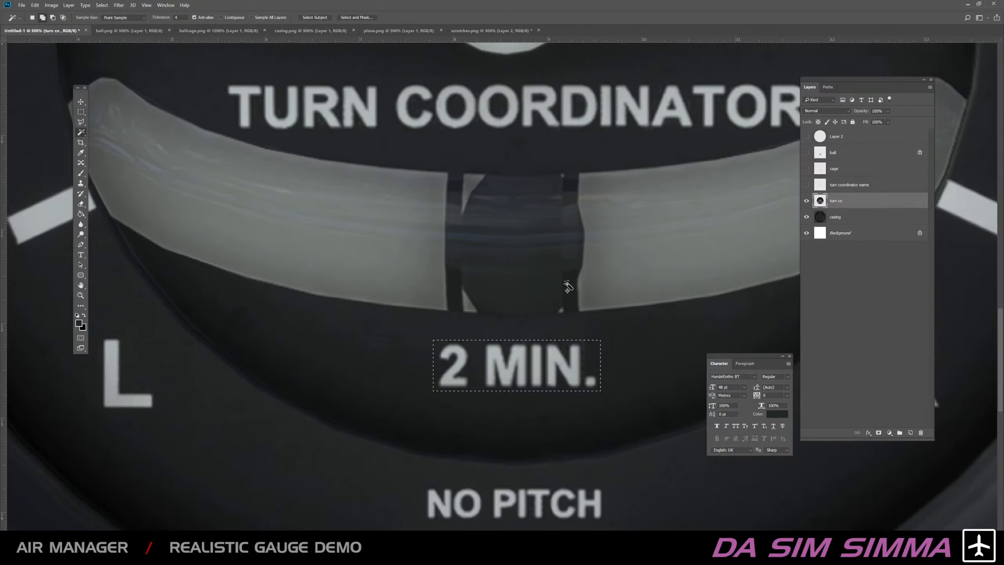
alt+click(591, 363)
Step: Add the selected 2 MIN. letters to the turn coordinator name layer and isolate it by hiding turn co and casing
click(863, 187)
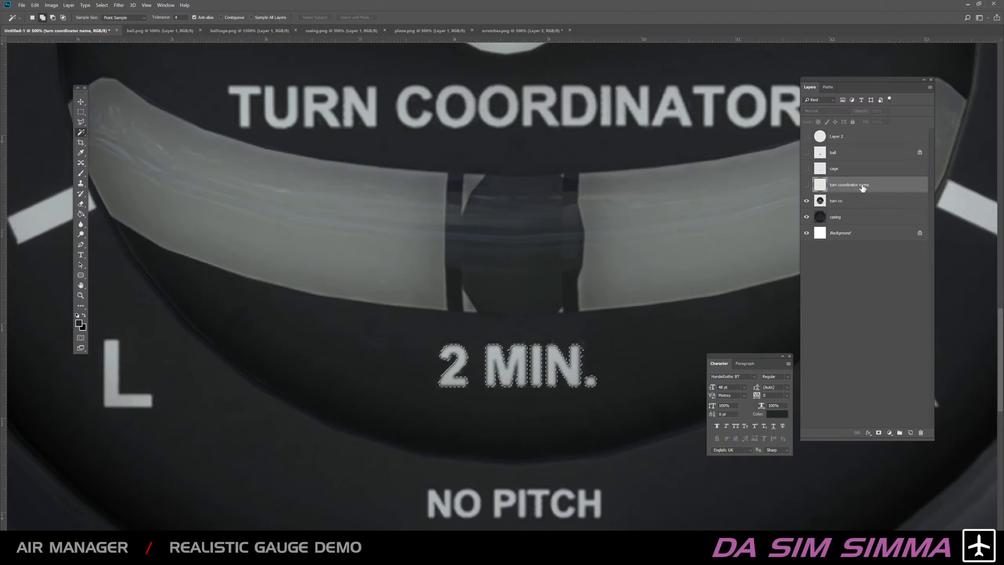
key(ctrl+j)
click(806, 201)
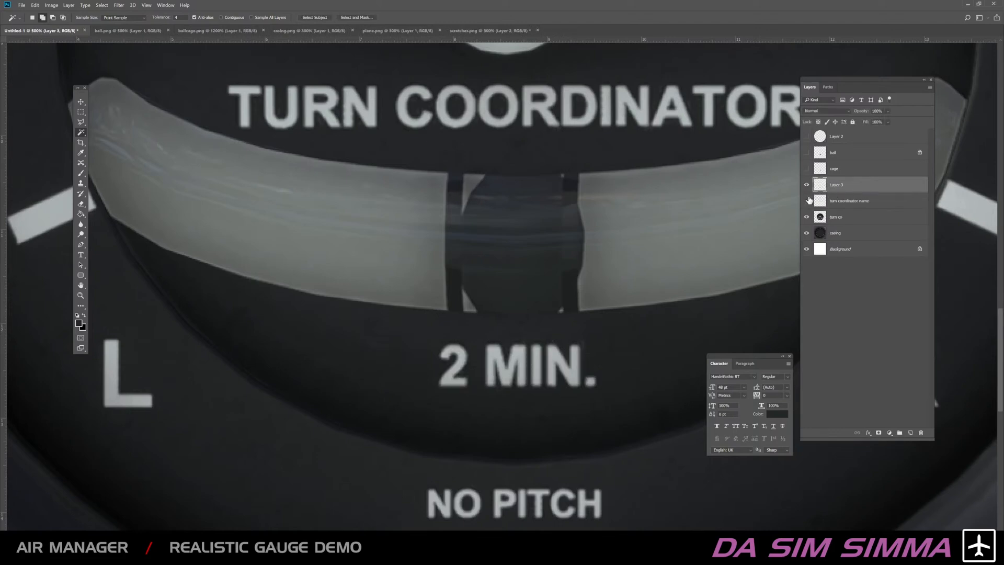
key(ctrl+z)
click(806, 201)
click(806, 216)
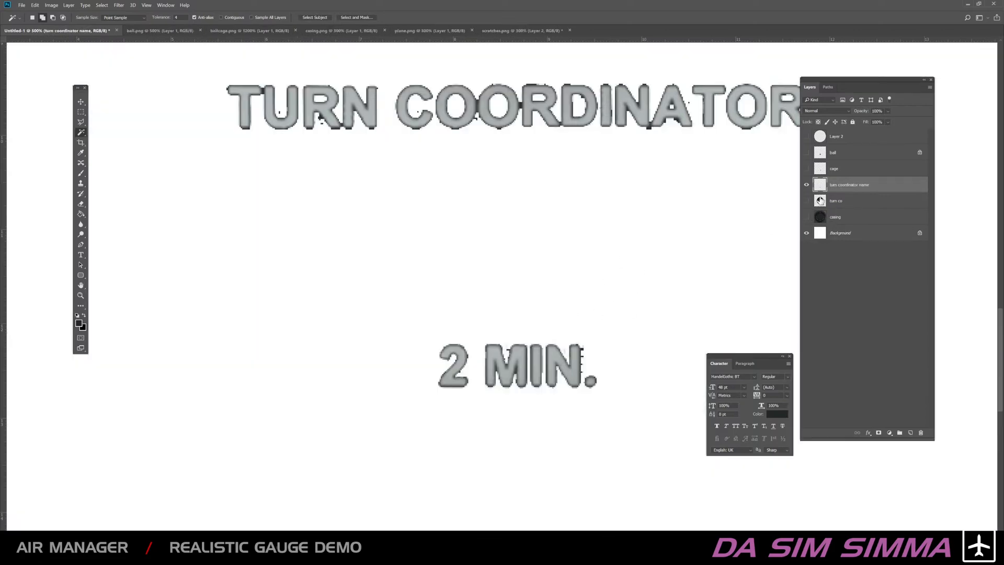
click(81, 102)
drag(246, 112, 177, 158)
key(ctrl+z)
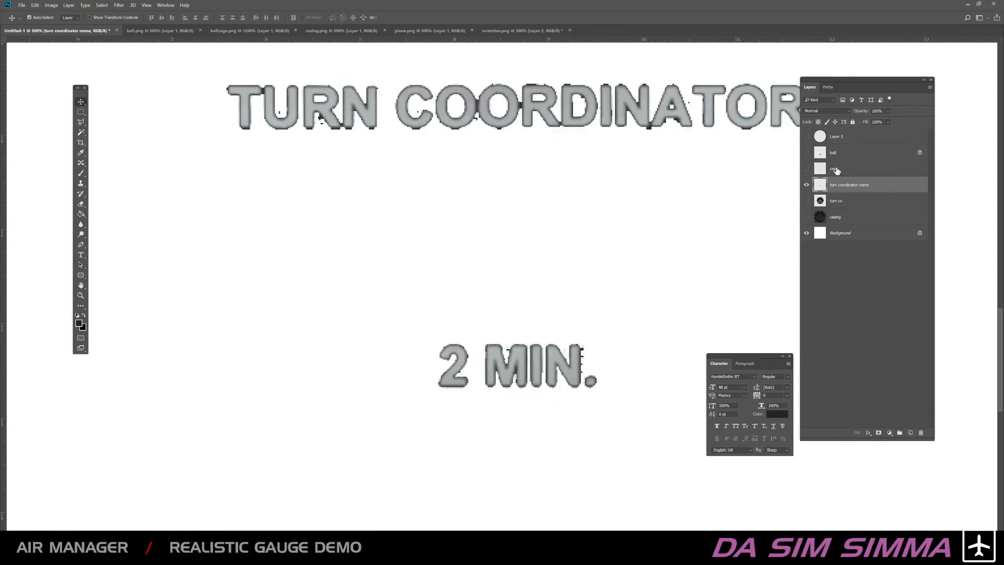
Step: After viewing casing.png for comparison, show turn co and casing again and place the turn coordinator name layer directly below turn co
key(ctrl+minus)
key(ctrl+minus)
key(ctrl+minus)
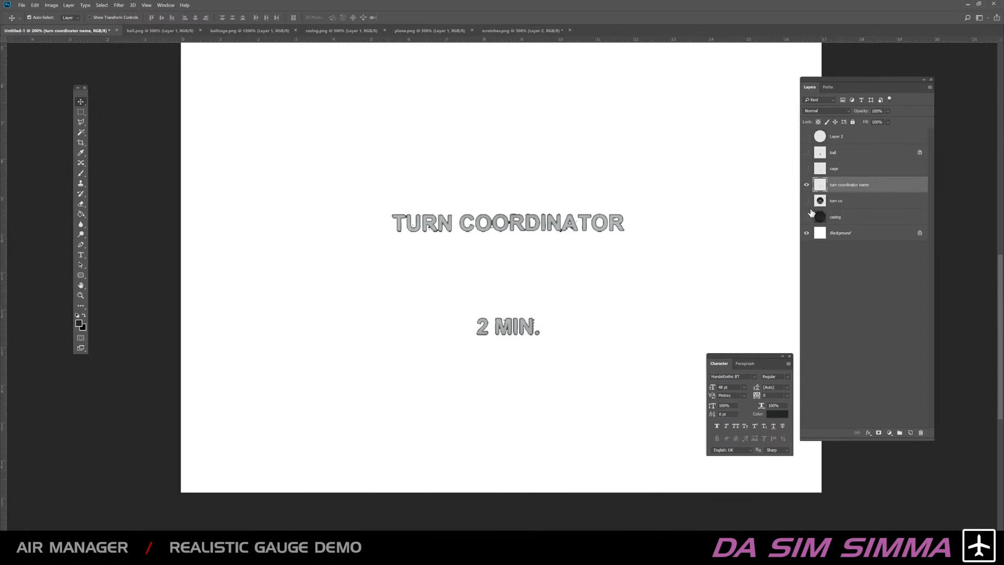
click(331, 30)
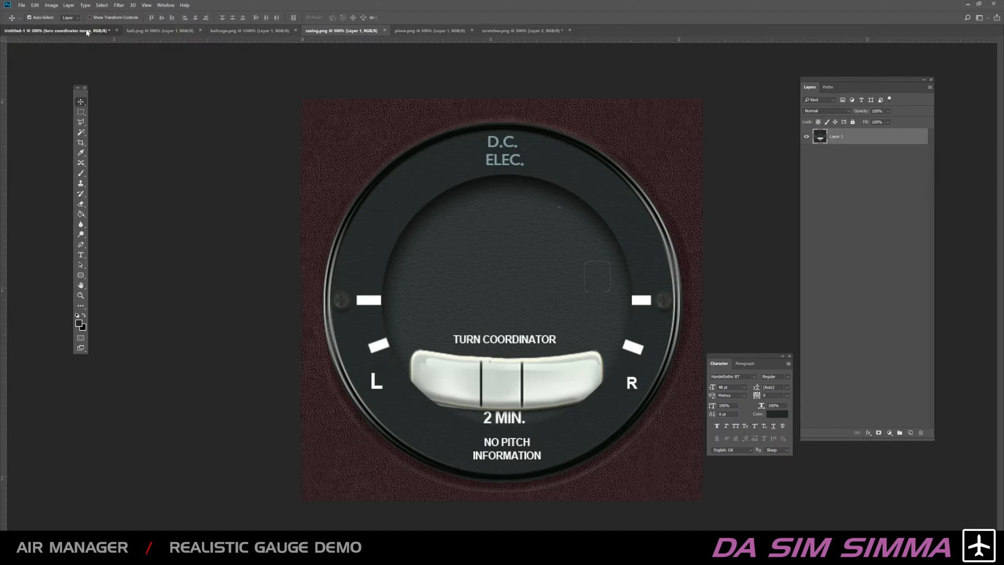
click(52, 30)
drag(806, 216, 846, 217)
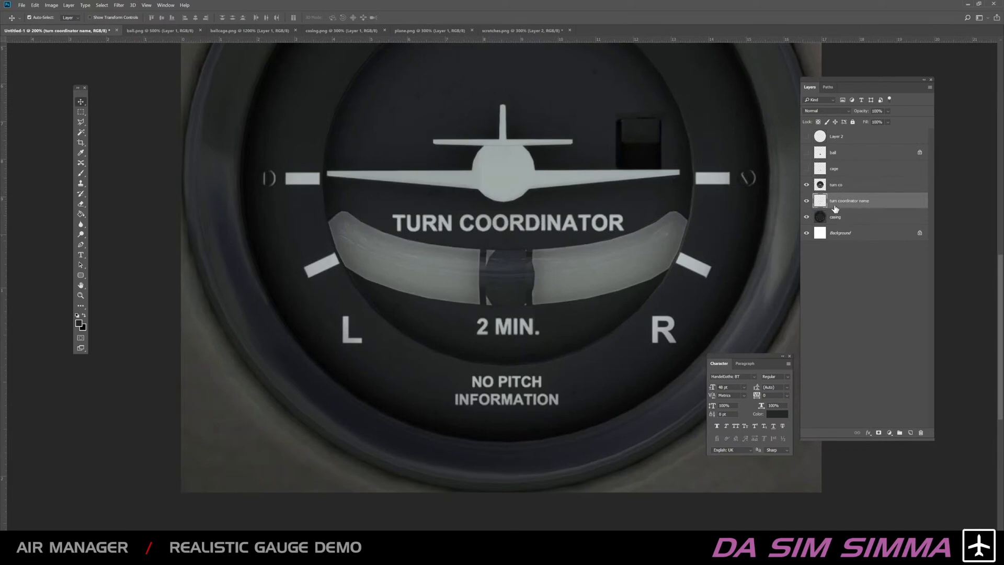
Step: Merge the turn coordinator name layer down into casing, check the lettering with turn co hidden, and show turn co again
click(806, 185)
key(ctrl+e)
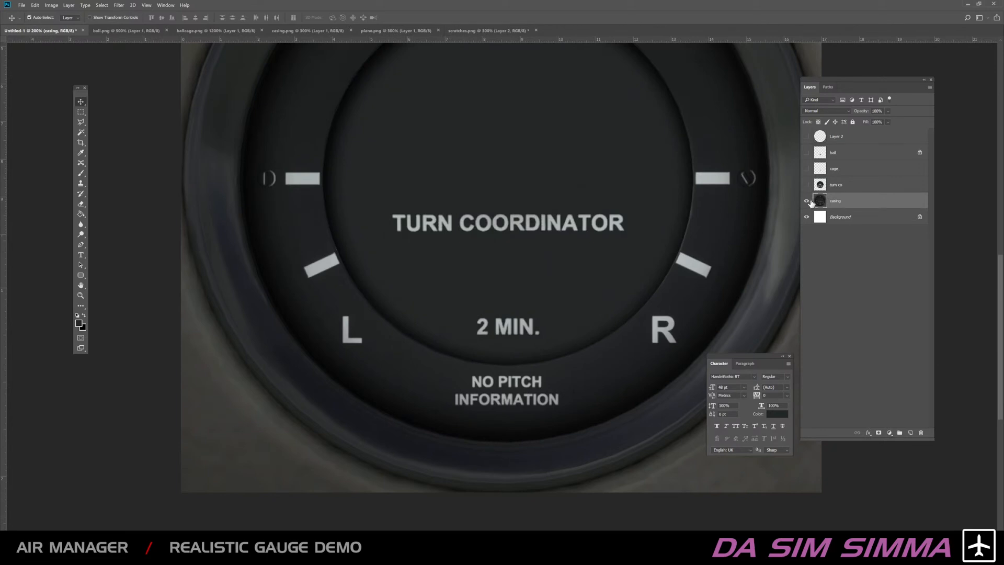
click(807, 200)
click(807, 201)
click(806, 184)
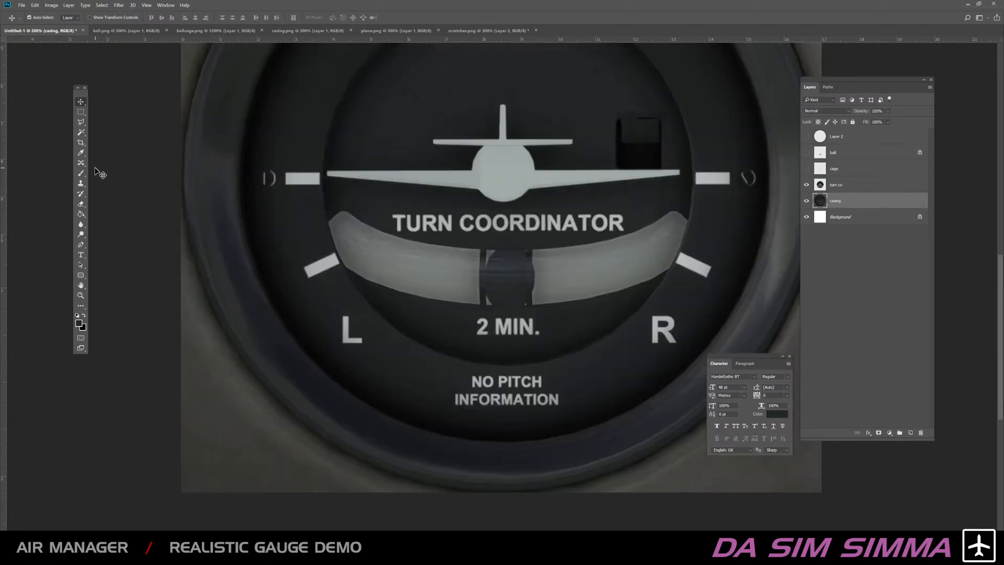
Step: Outline the whole curved ball tube between the TURN COORDINATOR and 2 MIN. lettering with the Polygonal Lasso
click(80, 122)
click(479, 250)
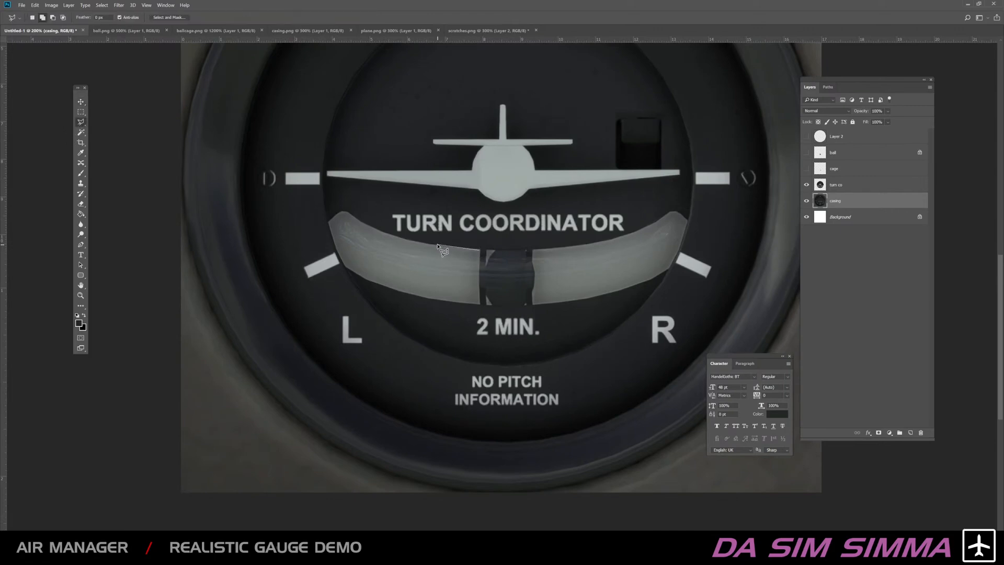
click(377, 232)
click(346, 213)
click(329, 220)
click(339, 266)
click(418, 303)
click(504, 308)
click(585, 303)
click(657, 282)
click(680, 263)
click(701, 211)
click(675, 205)
click(610, 238)
double_click(460, 246)
click(443, 245)
click(488, 246)
click(466, 257)
key(Escape)
Step: Hide casing and, on the turn co layer, subtract the dark dial areas around the tube from the selection with the Magic Wand
click(837, 185)
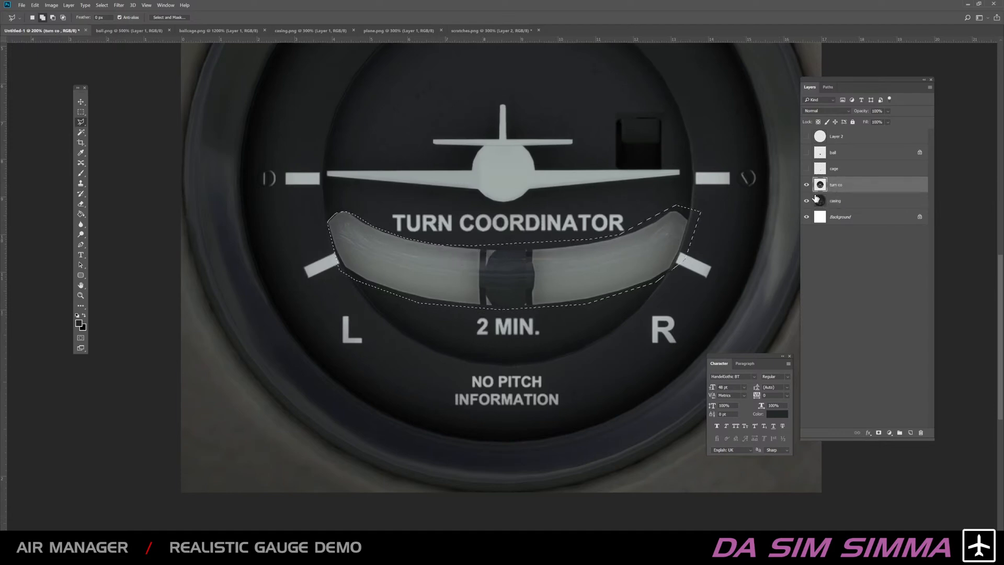
click(806, 200)
click(82, 133)
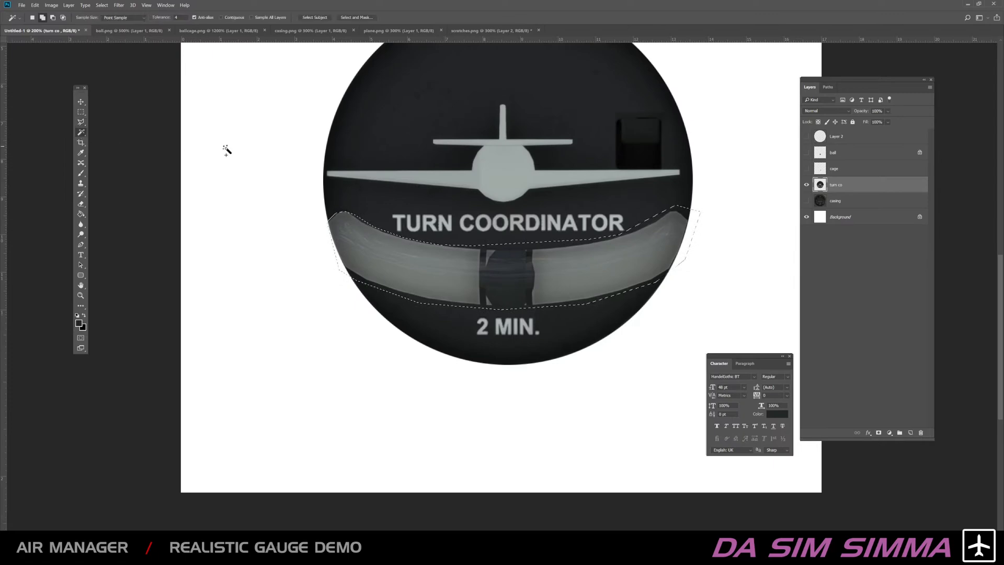
alt+click(550, 247)
alt+click(573, 242)
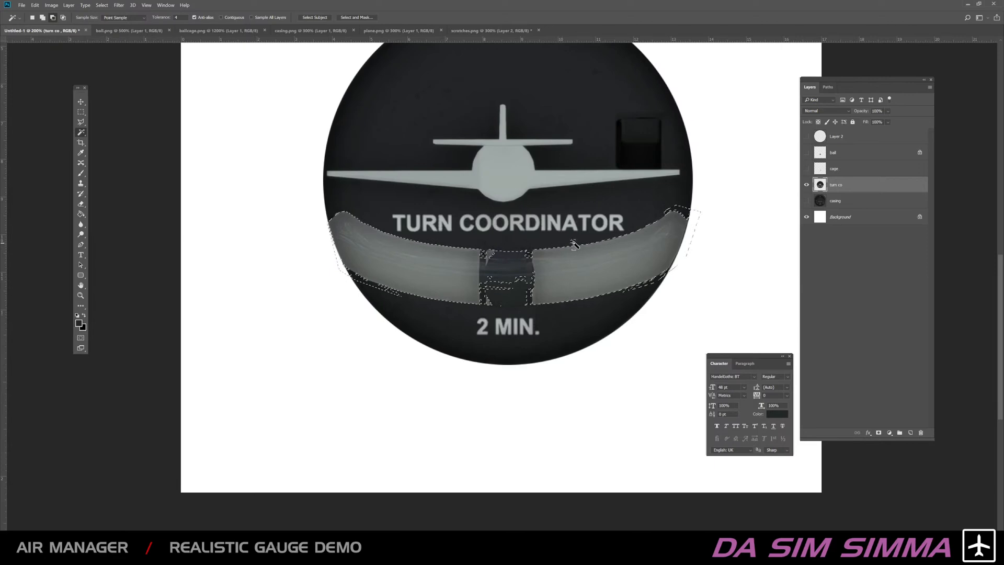
alt+click(688, 214)
alt+click(666, 210)
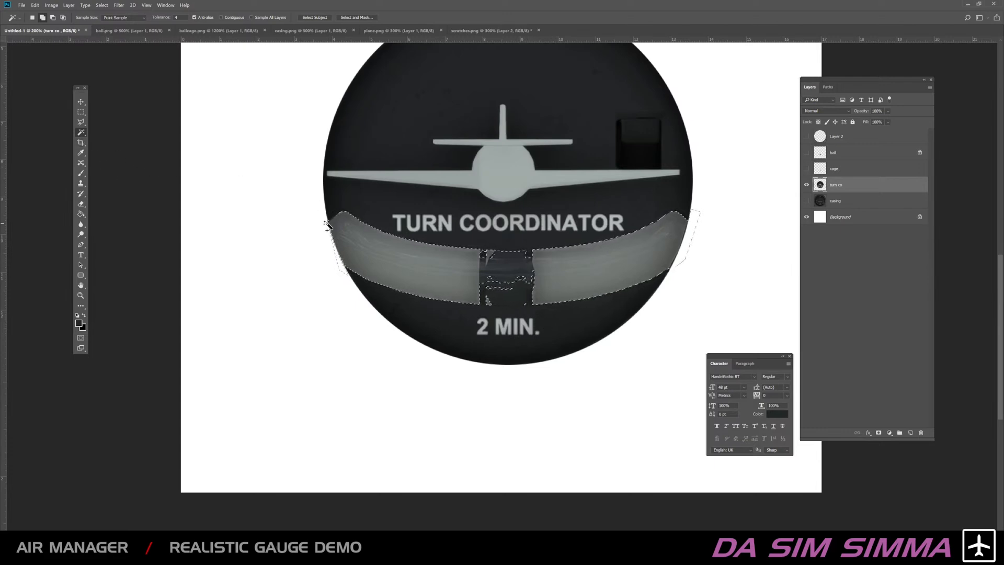
Step: Add the dark centre section between the two tube halves to the selection with the Polygonal Lasso
click(80, 122)
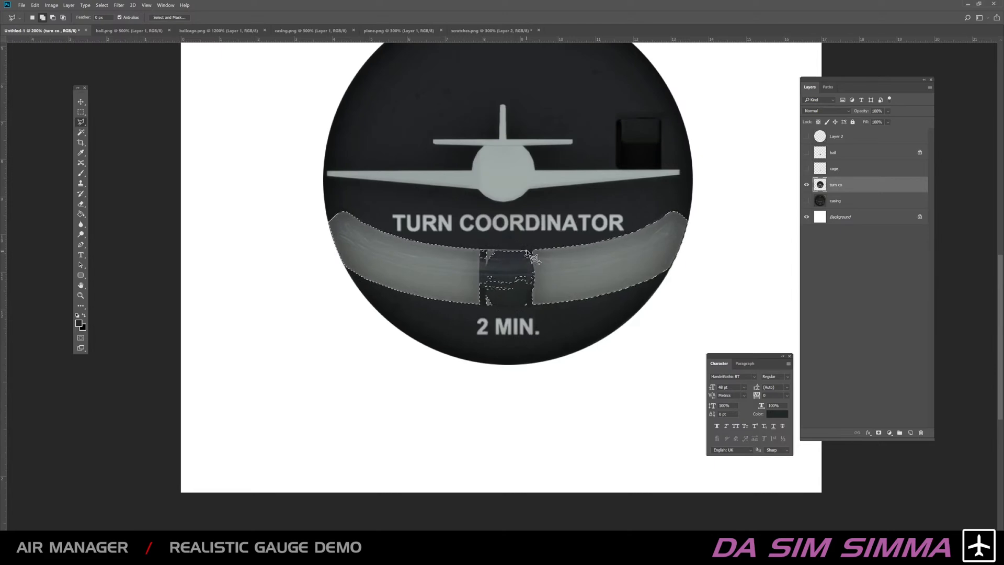
scroll(526, 252, up, 5)
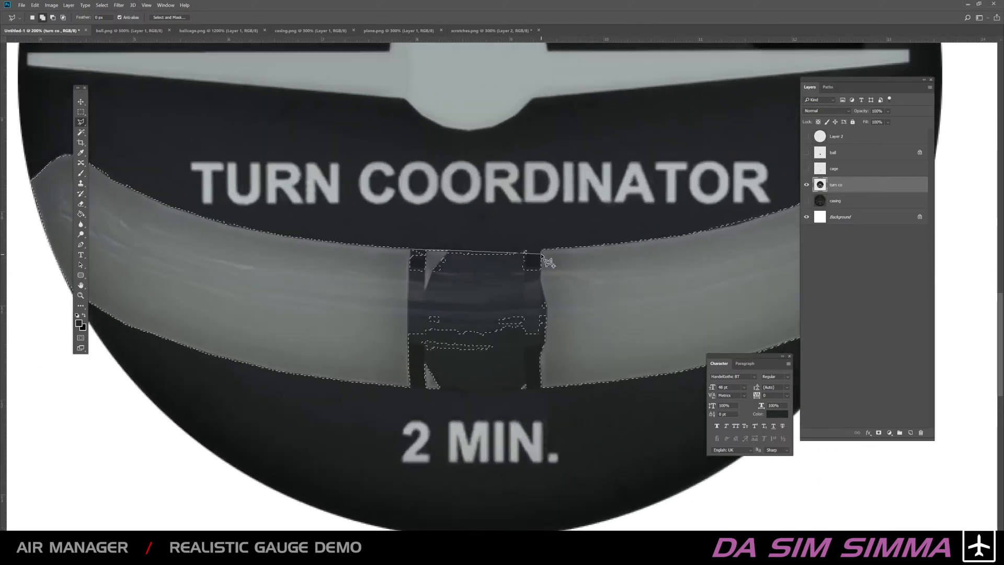
click(554, 250)
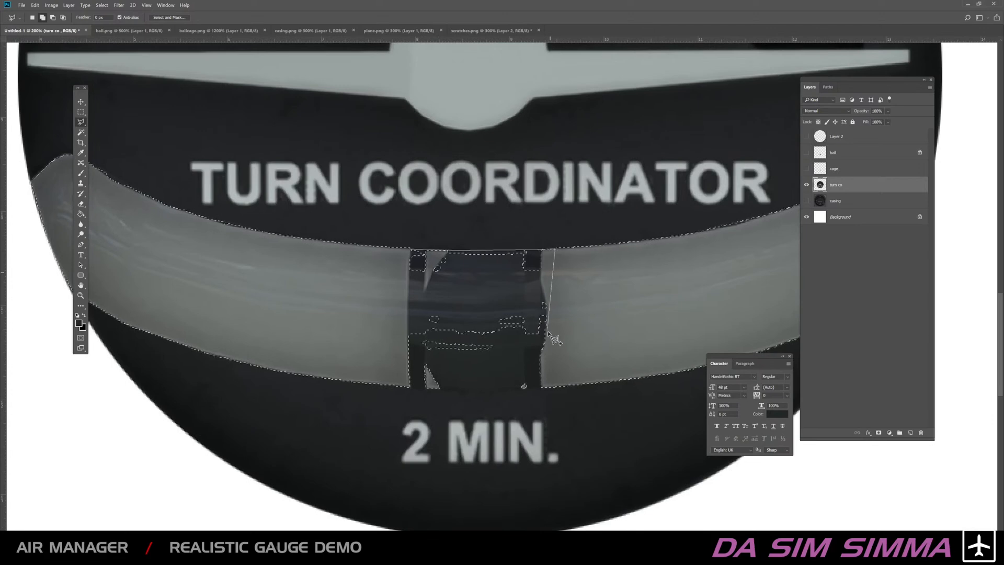
click(549, 358)
click(541, 387)
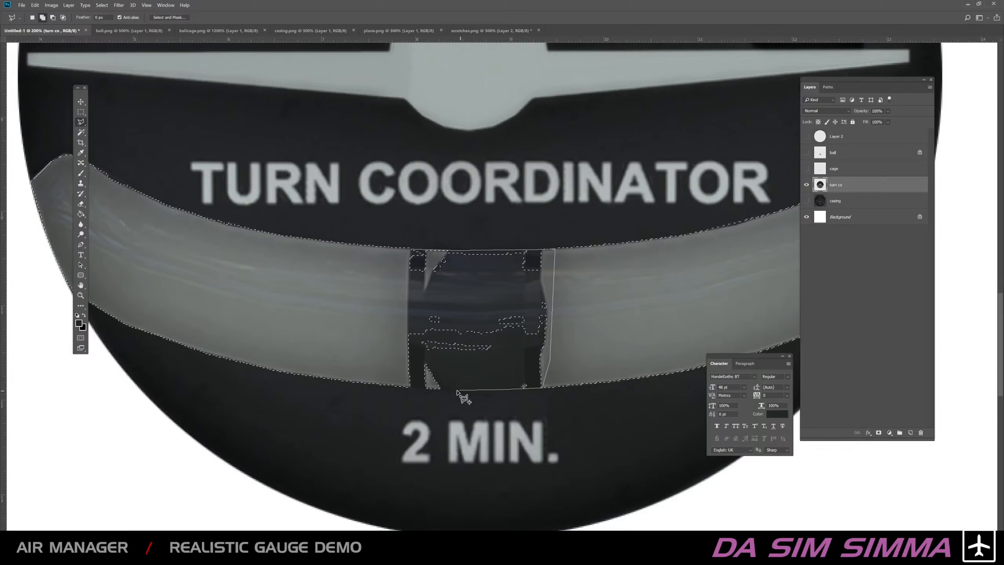
click(410, 387)
click(409, 251)
Step: Complete the selection at the centre's lower edge and brush over the dark ball and bars with greys sampled from the tube
click(81, 173)
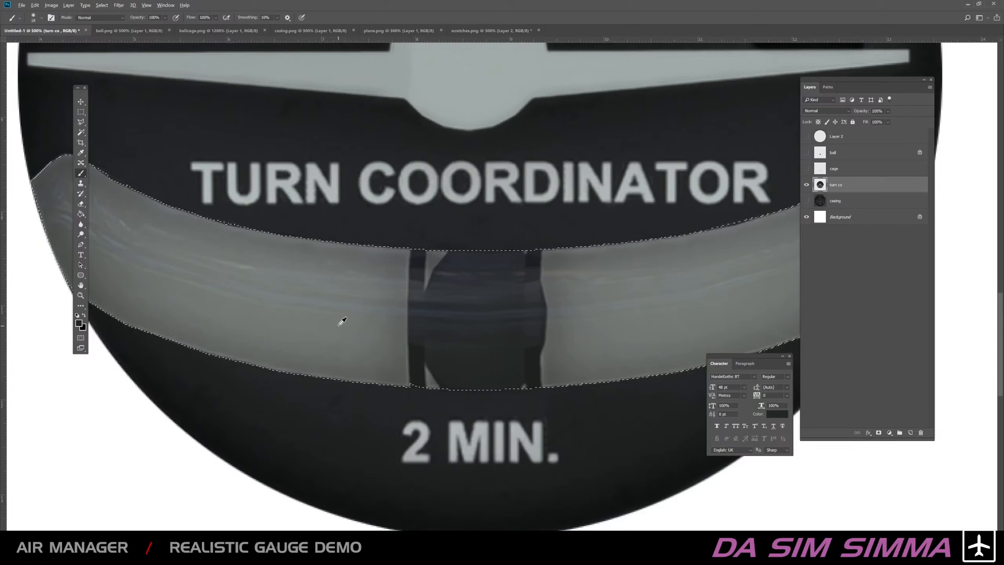
right_click(431, 322)
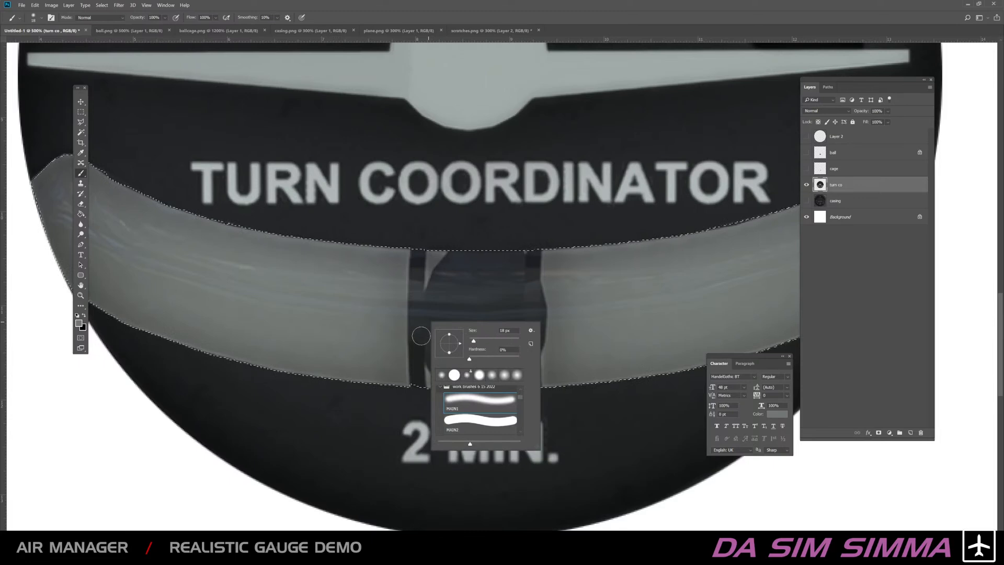
click(81, 122)
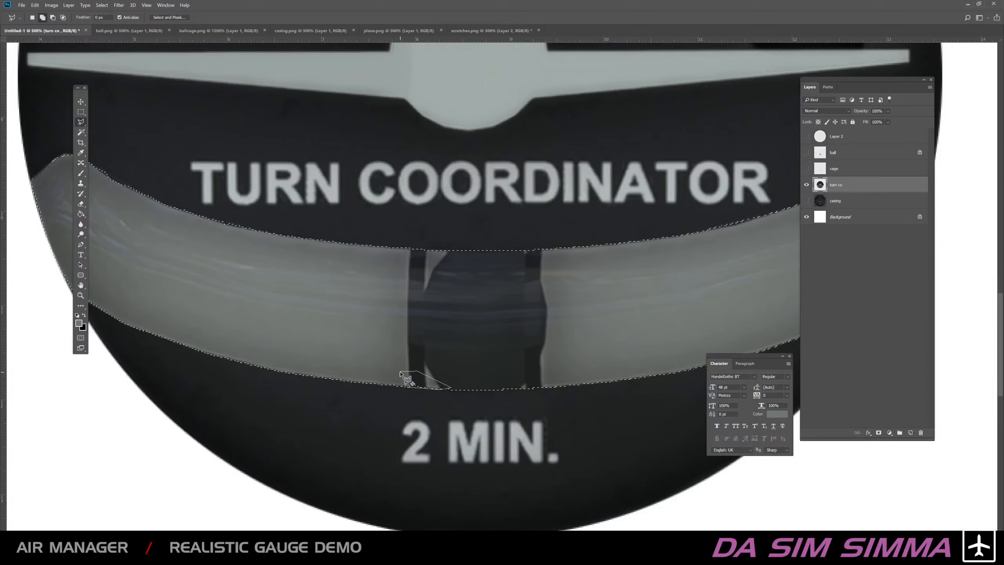
click(81, 173)
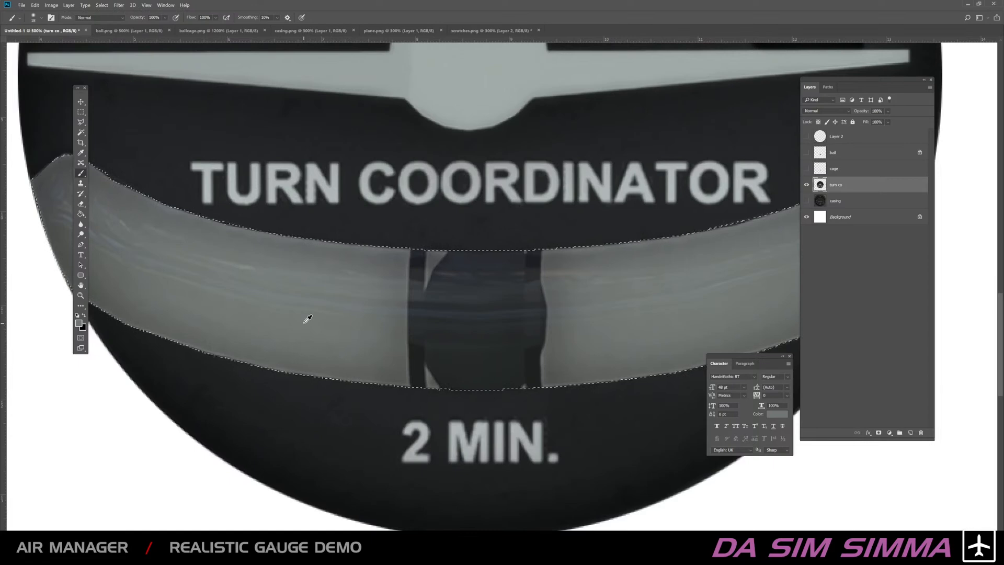
right_click(454, 285)
click(519, 303)
mouse_move(438, 281)
mouse_down()
mouse_move(531, 264)
mouse_move(460, 303)
mouse_move(560, 362)
mouse_move(586, 345)
mouse_up()
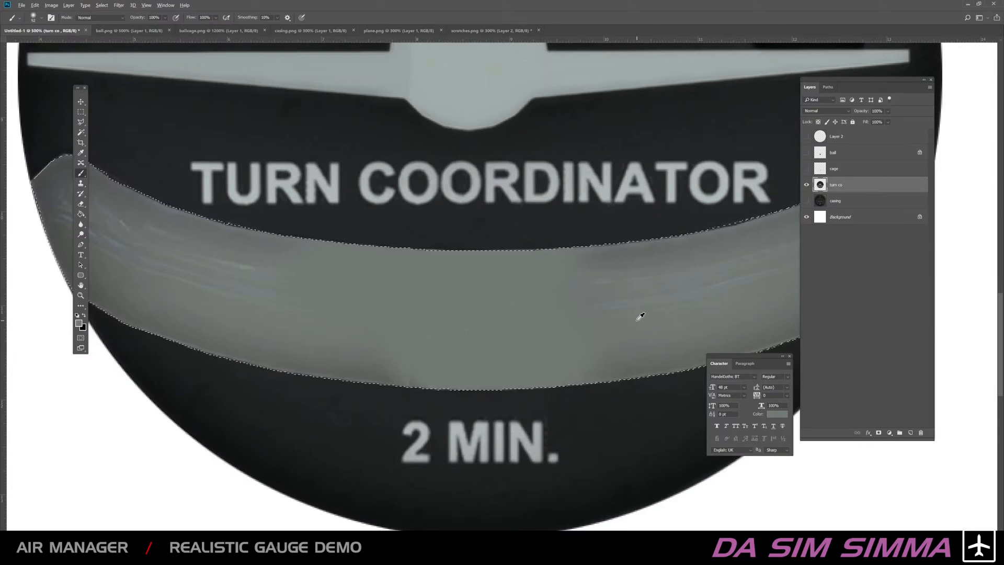
alt+click(590, 254)
mouse_move(562, 252)
mouse_down()
mouse_move(399, 248)
mouse_move(284, 226)
mouse_move(508, 217)
mouse_up()
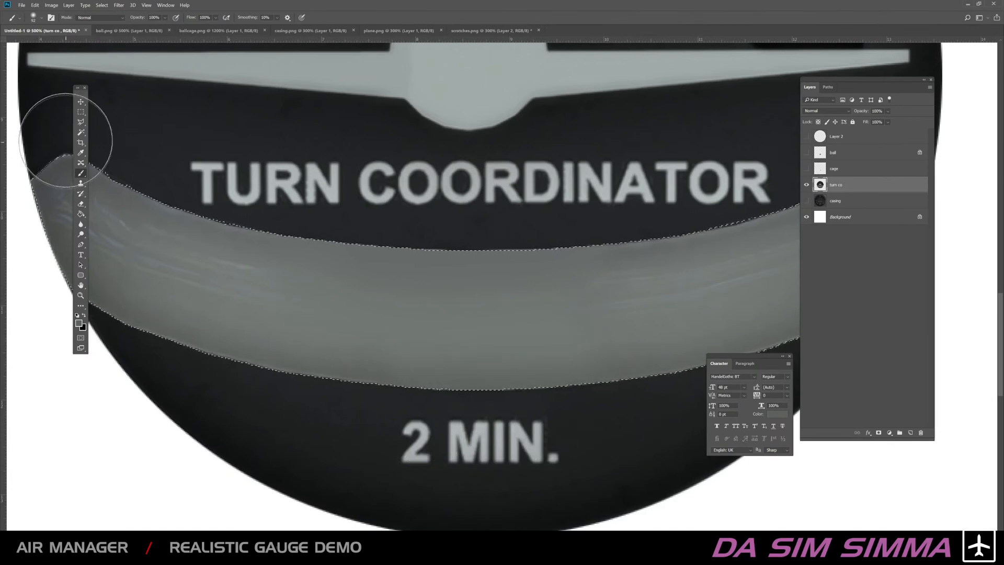
Step: Show the cage layer over the repainted tube and compare it with casing.png and ballcage.png
click(80, 102)
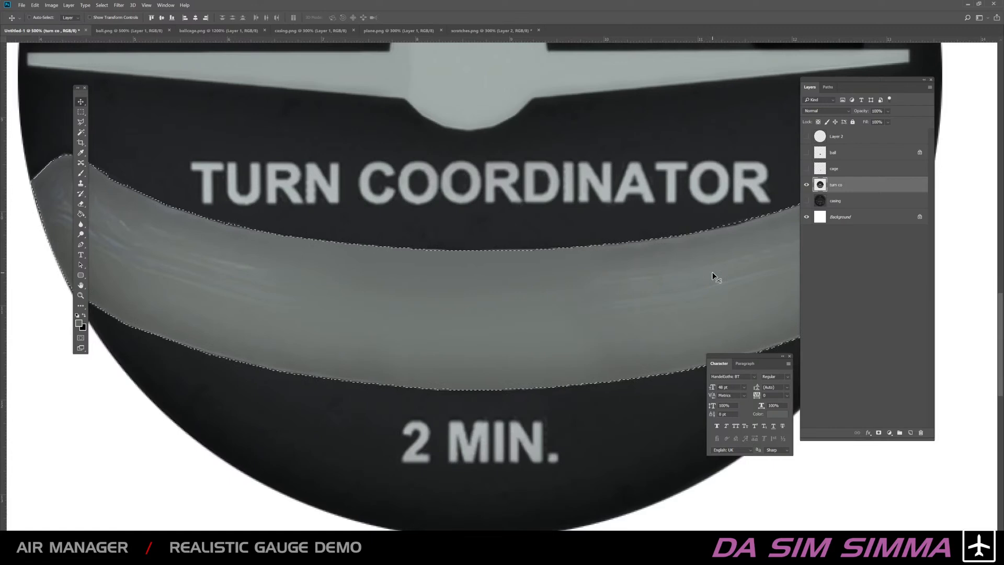
key(ctrl+minus)
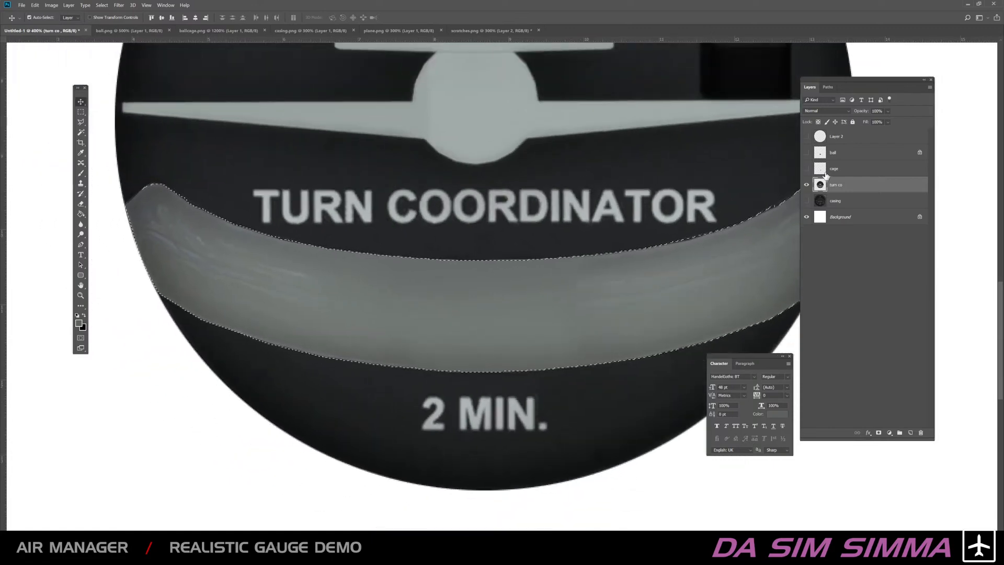
click(806, 168)
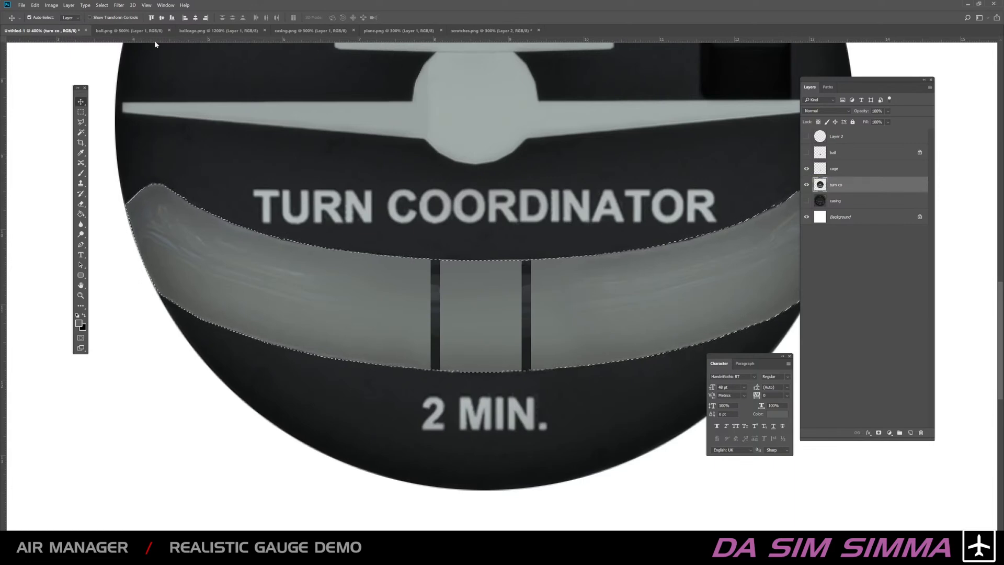
click(322, 31)
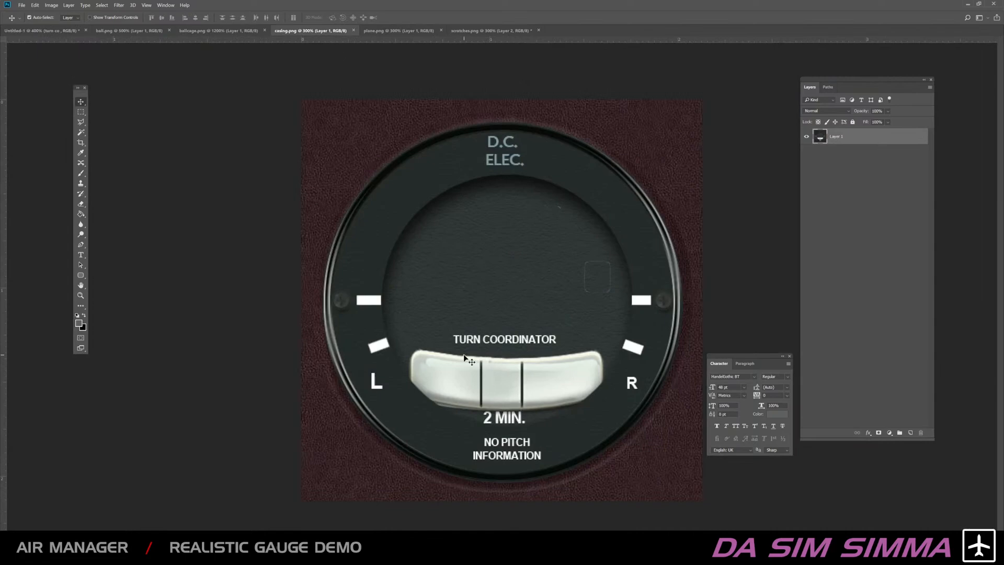
click(212, 31)
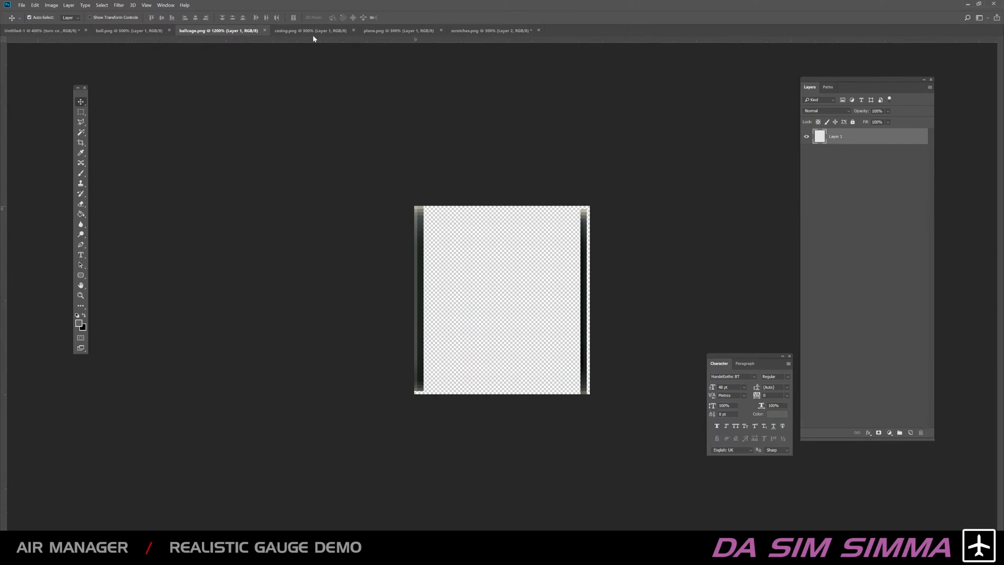
click(292, 30)
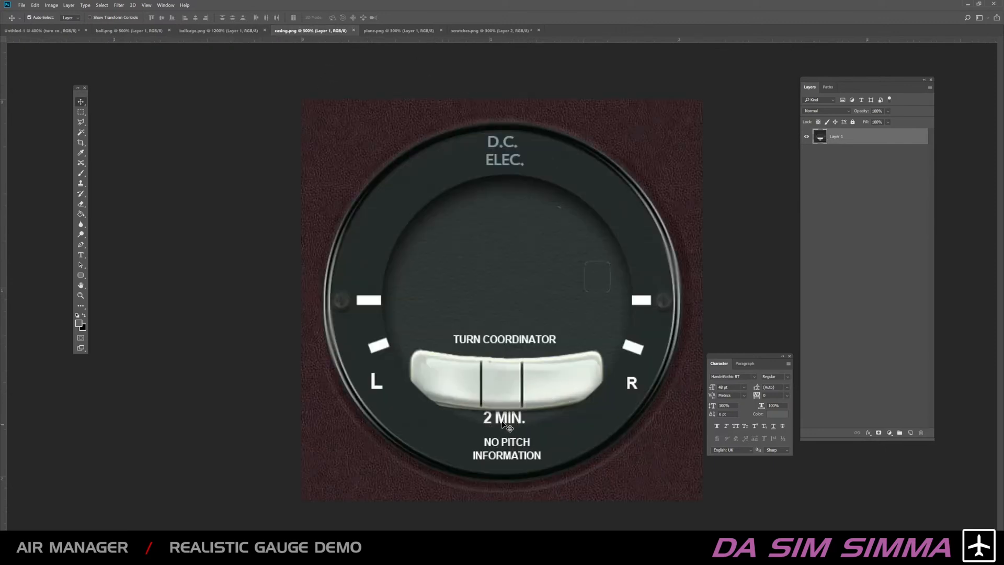
click(63, 31)
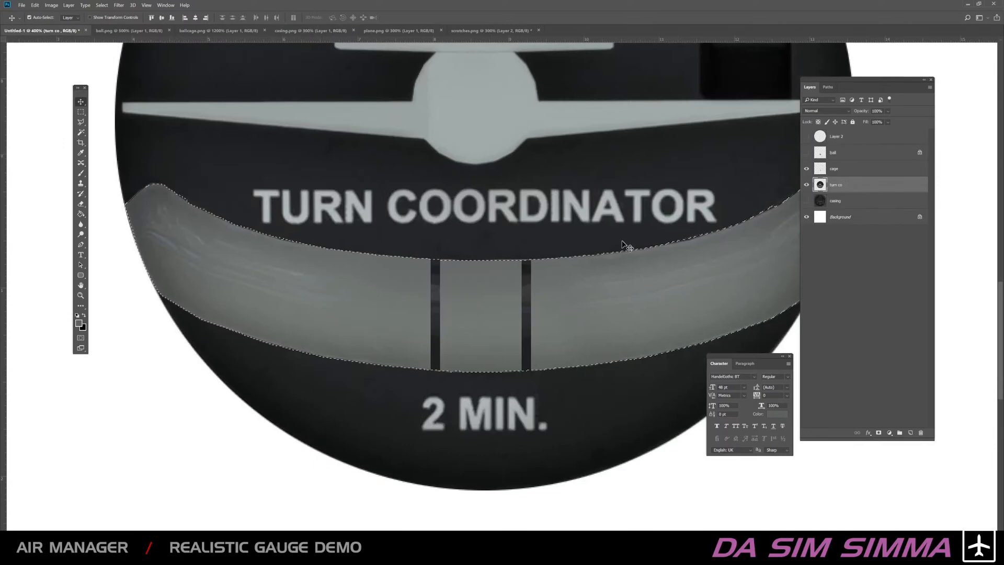
Step: Duplicate the cage layer, hide the original, and merge the copy down into the turn co layer
click(835, 169)
drag(835, 171, 835, 181)
click(806, 168)
key(ctrl+e)
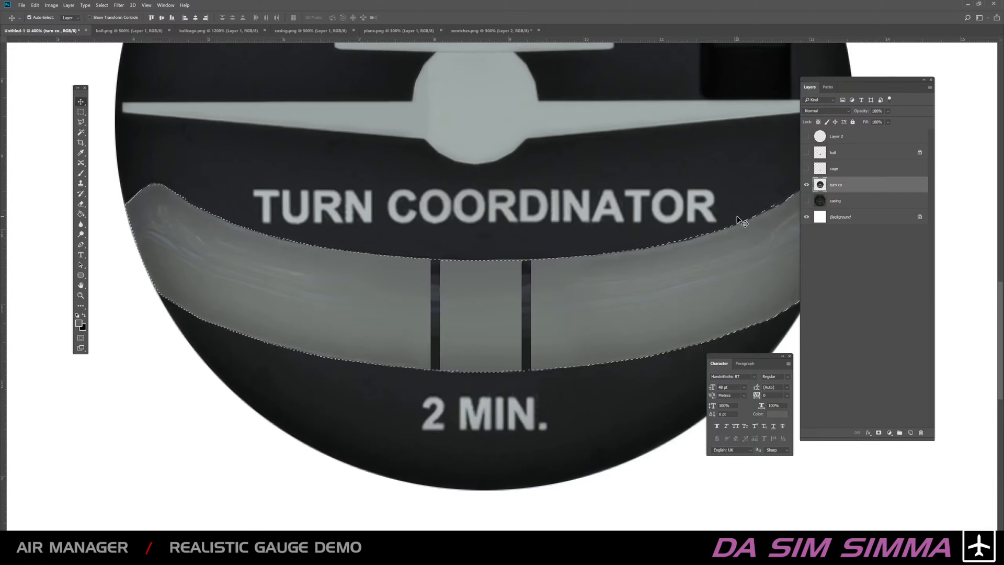
Step: Copy the selected tube with its bars to a new layer, hide turn co, and place the new layer directly above casing
key(ctrl+j)
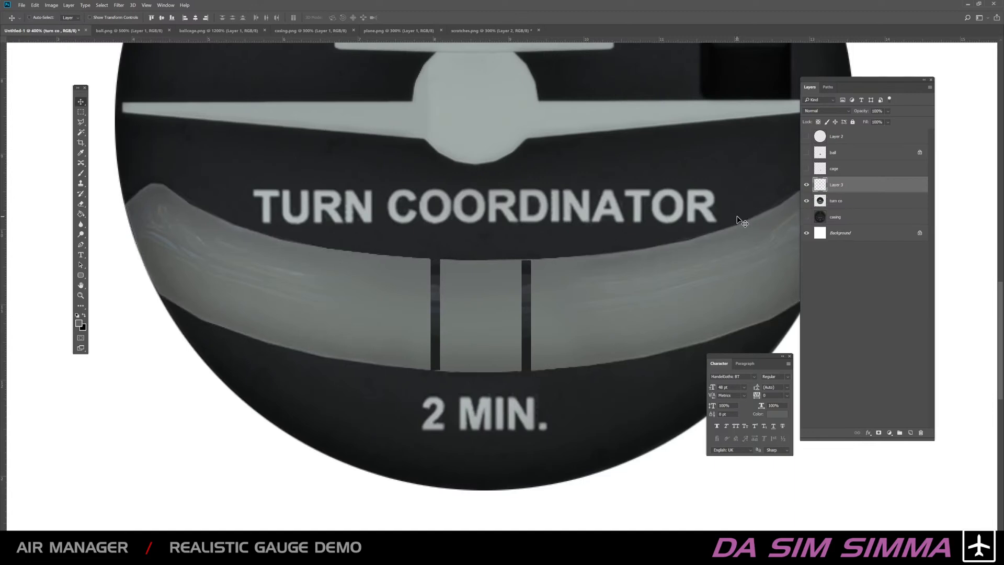
click(806, 201)
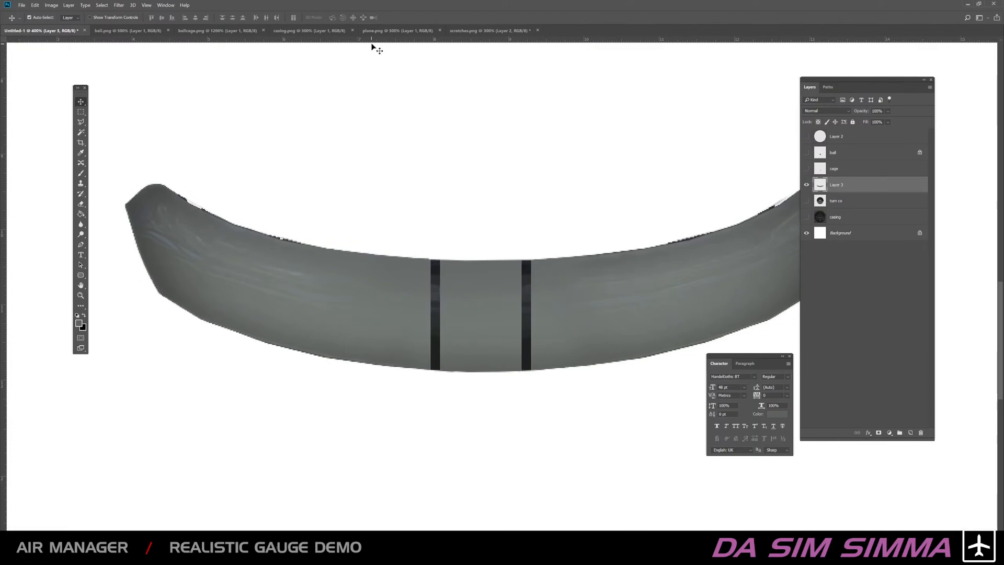
click(318, 32)
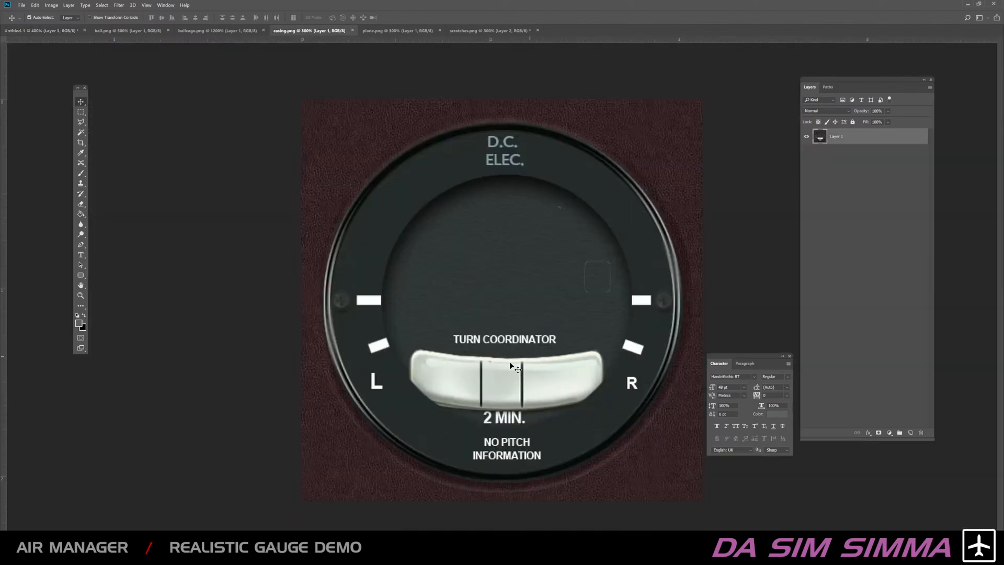
click(40, 30)
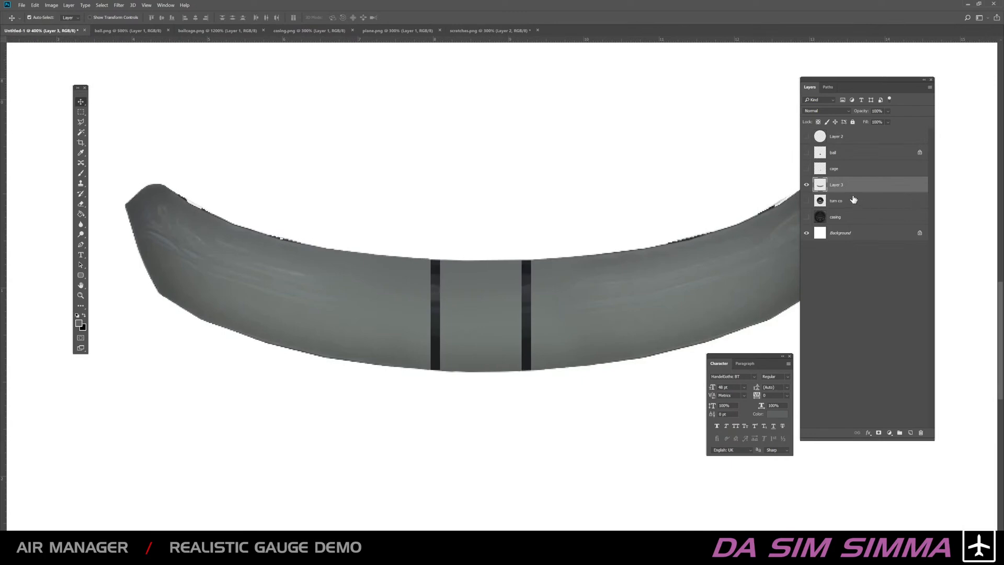
drag(849, 189, 818, 219)
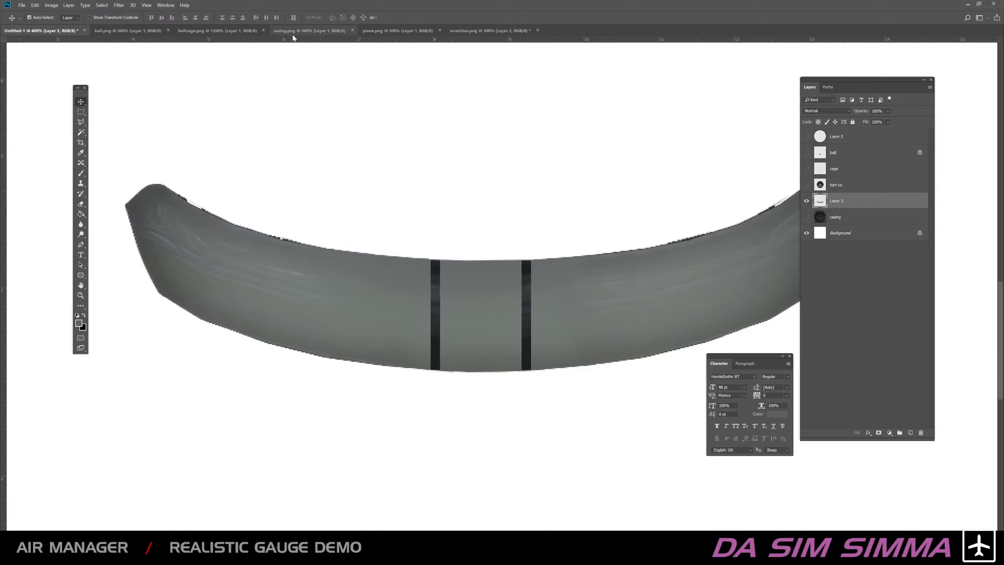
Step: Examine ballcage.png and casing.png as references for the tube, then return to the working document
click(224, 33)
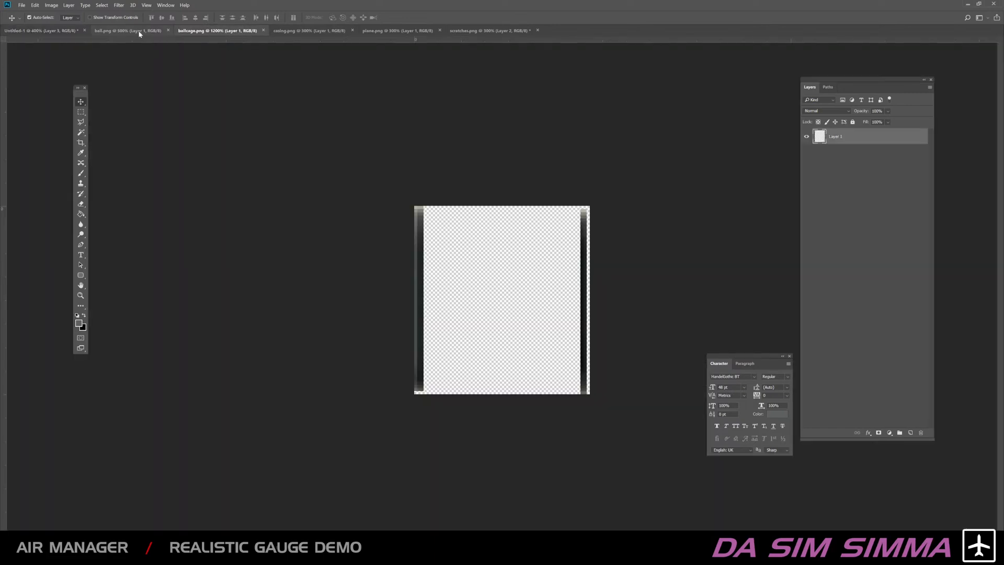
click(299, 33)
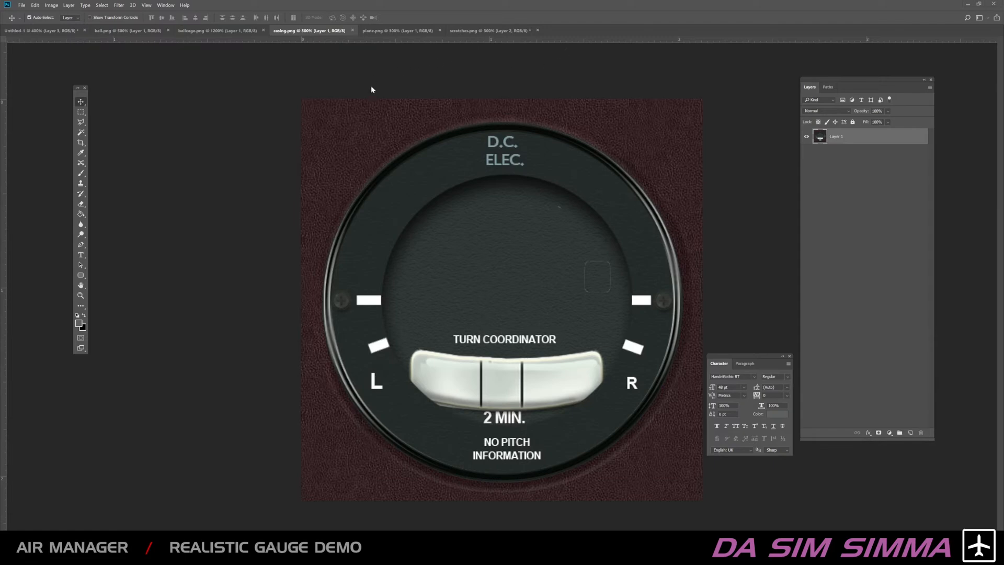
click(57, 30)
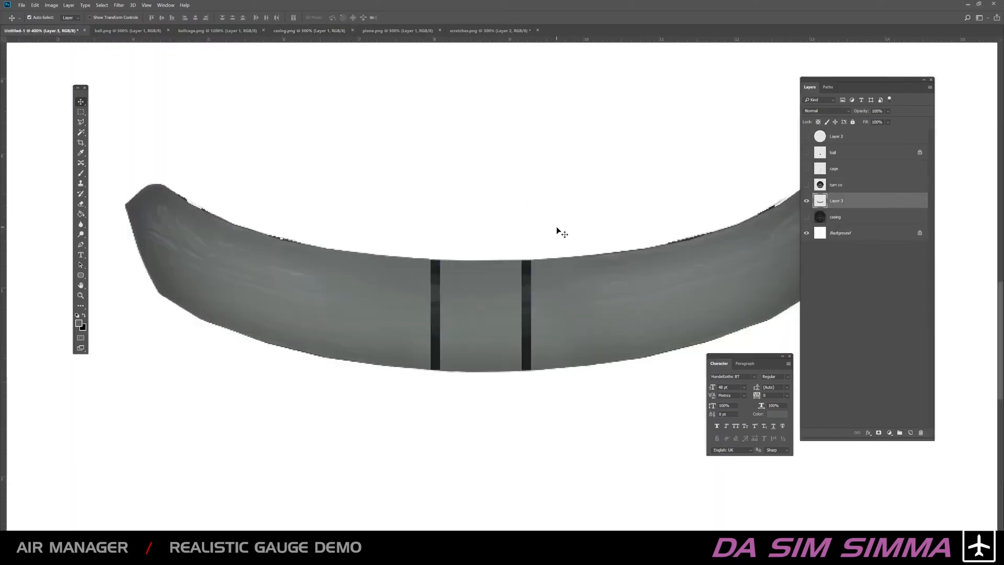
Step: Show the casing layer and add a low-opacity Multiply drop shadow to the tube layer above it
click(808, 217)
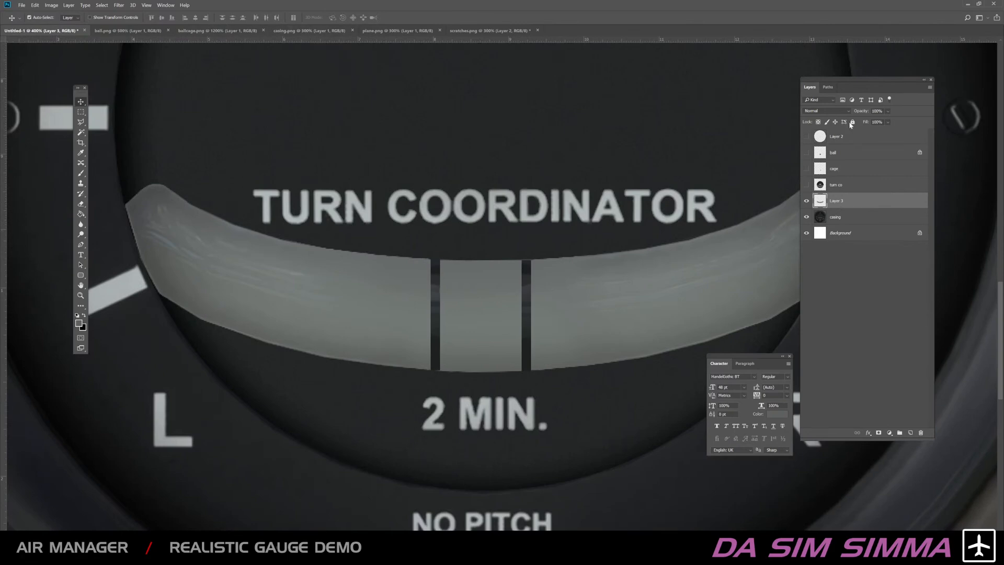
double_click(859, 208)
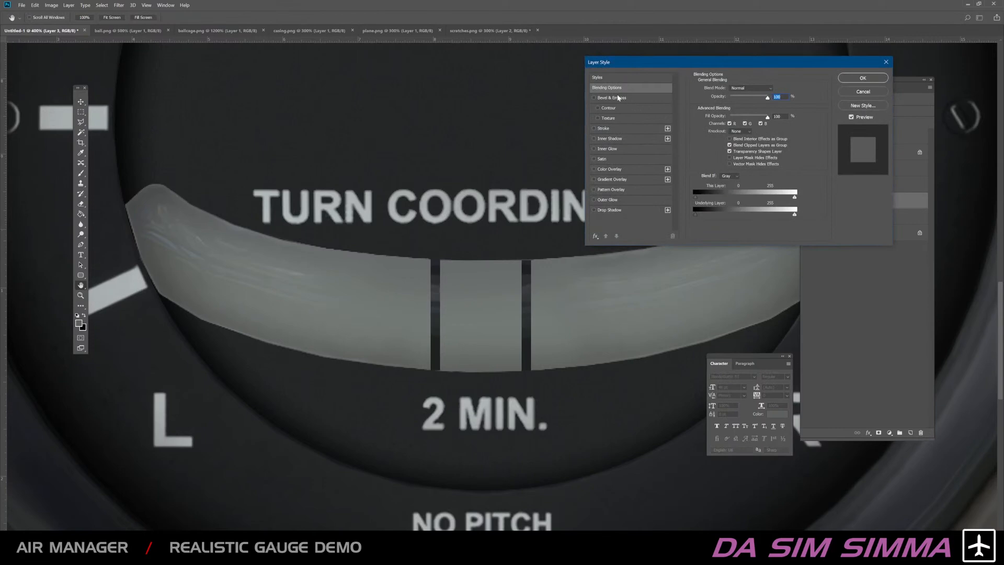
click(610, 210)
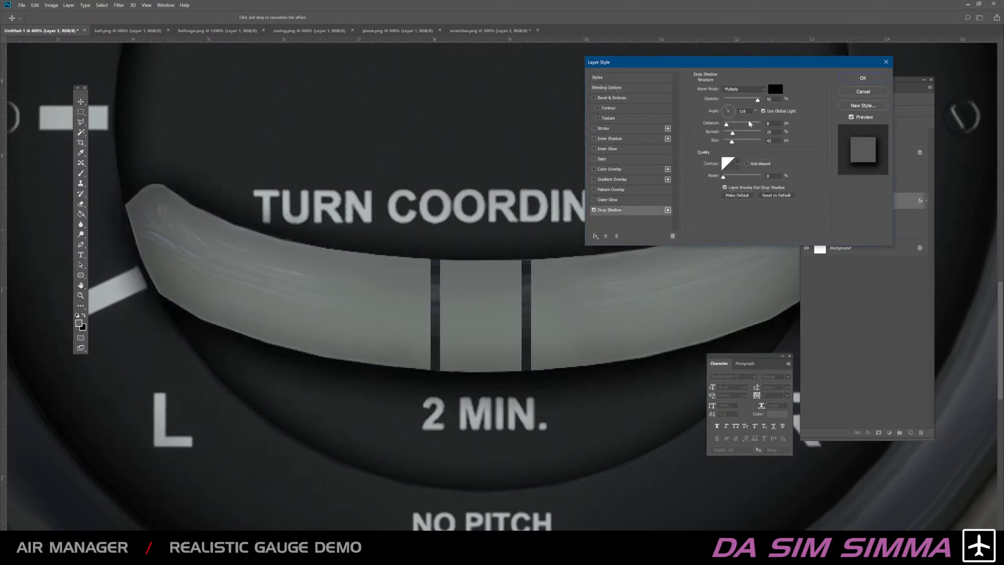
click(734, 99)
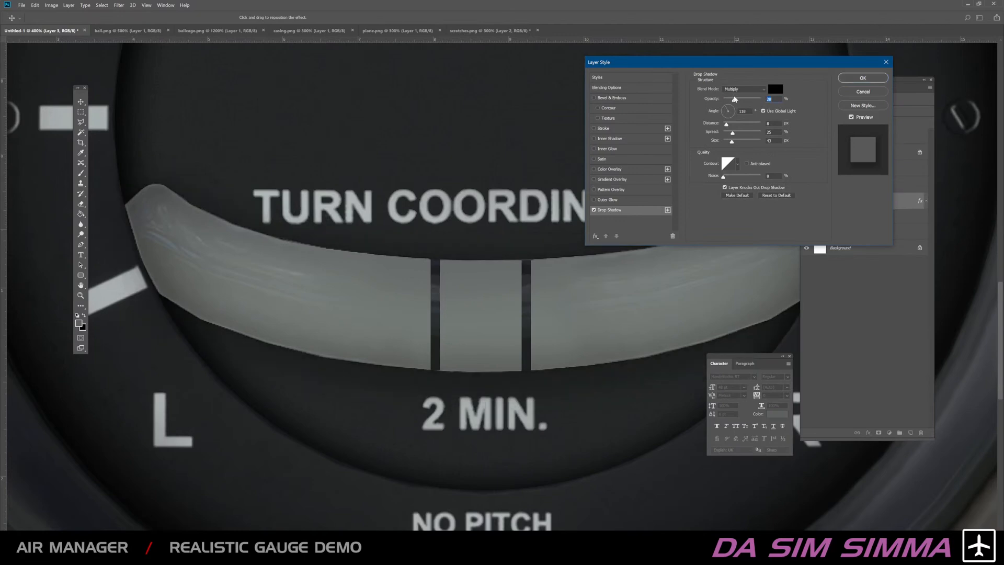
click(846, 78)
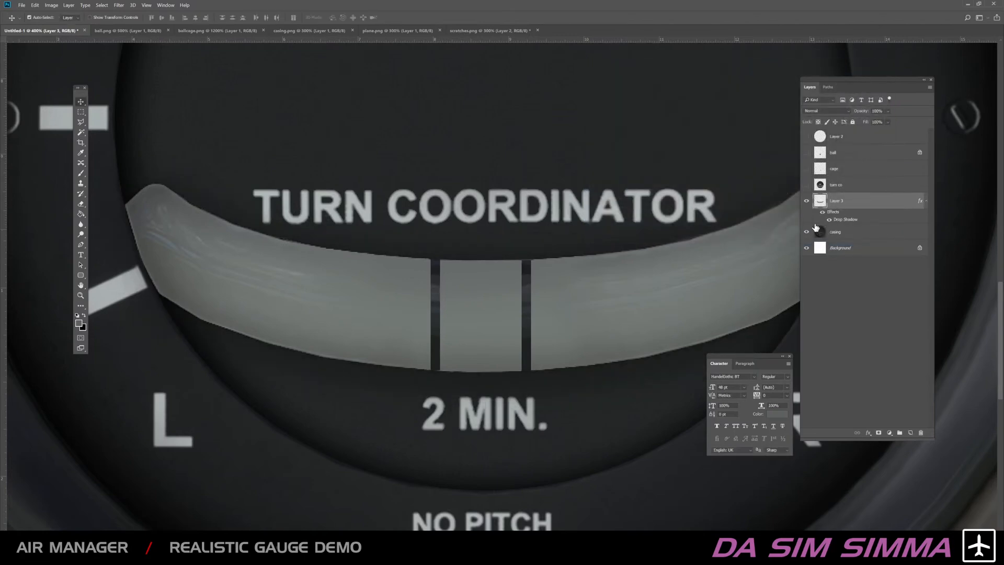
Step: Merge the shadowed tube layer with the casing layer and toggle the merged layer's visibility to check it
drag(662, 266, 469, 237)
drag(543, 262, 601, 240)
key(ctrl+minus)
key(ctrl+minus)
key(ctrl+minus)
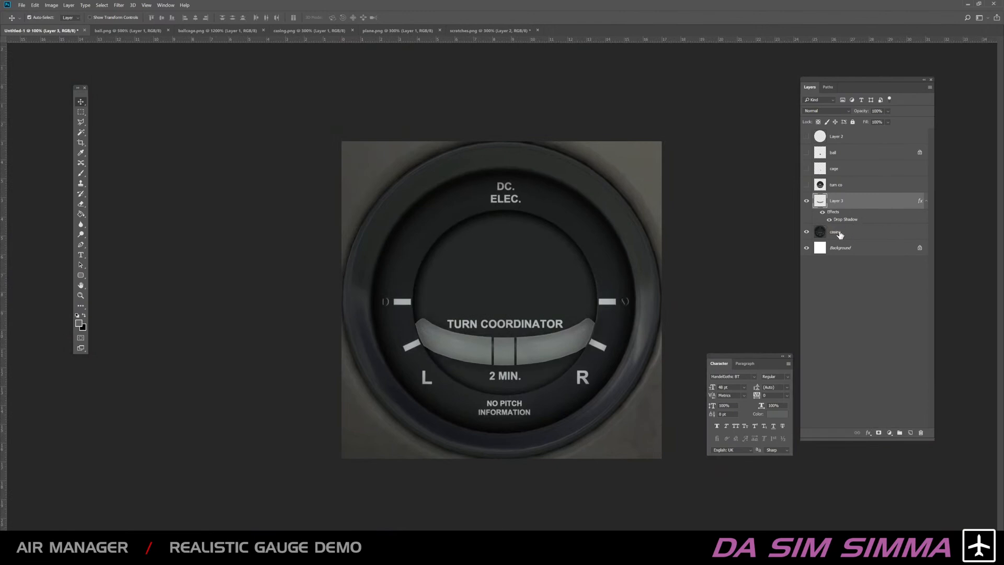
click(843, 233)
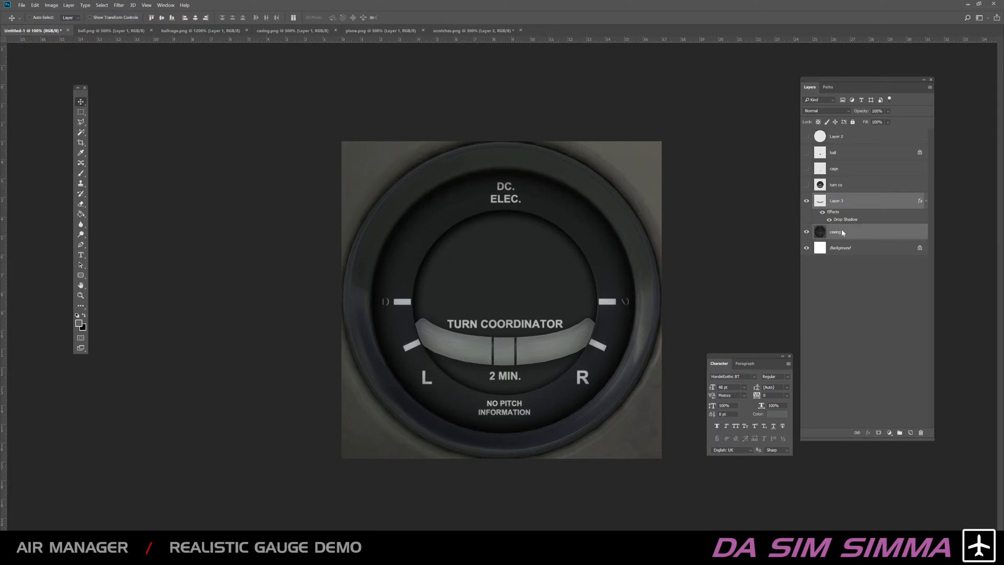
key(ctrl+e)
click(806, 201)
click(806, 201)
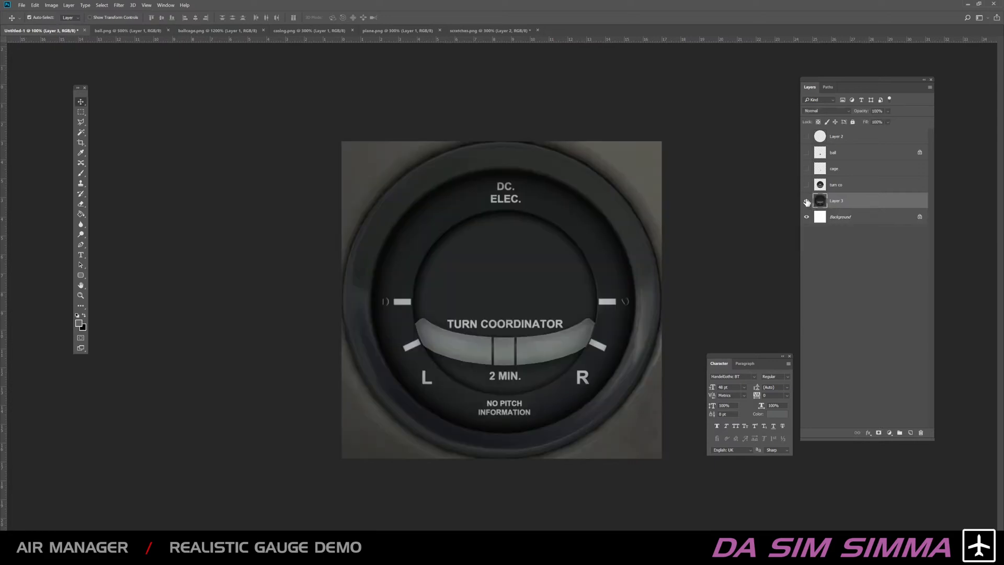
Step: Check the small square window in casing.png and show the turn co layer in the working document again
click(317, 30)
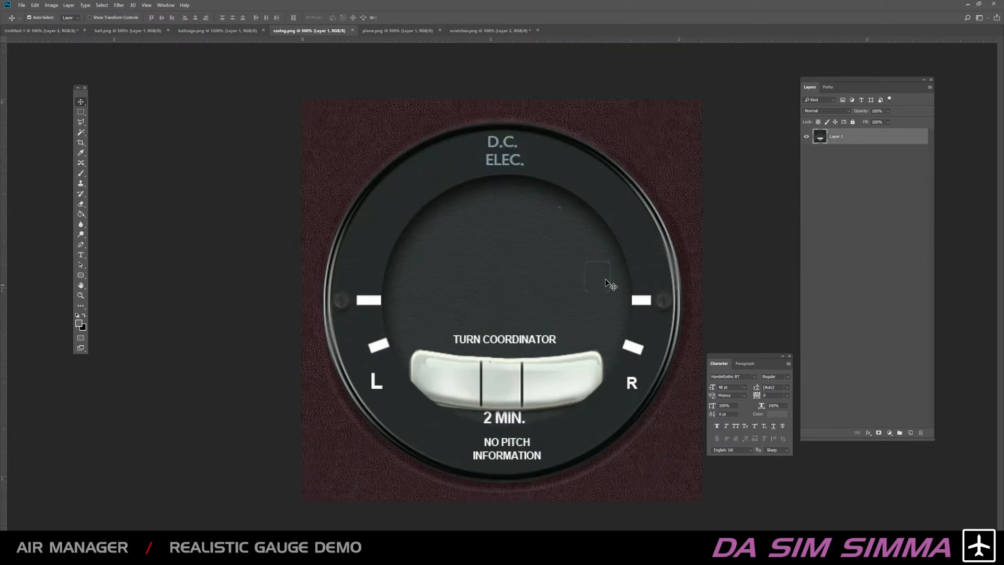
click(39, 30)
click(806, 185)
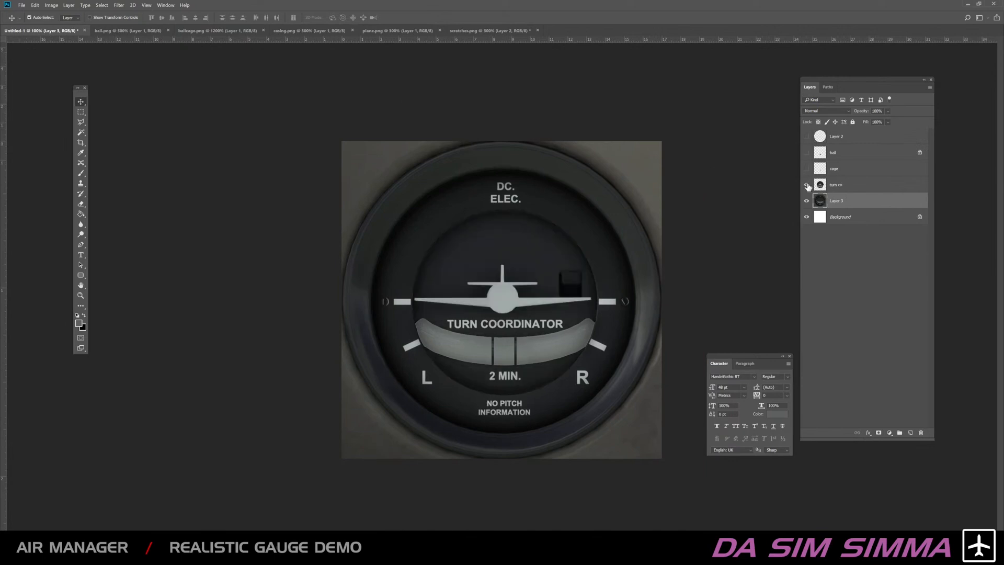
Step: Select the dark square window beside the airplane with a rectangular marquee and copy it from turn co to a new layer
click(81, 111)
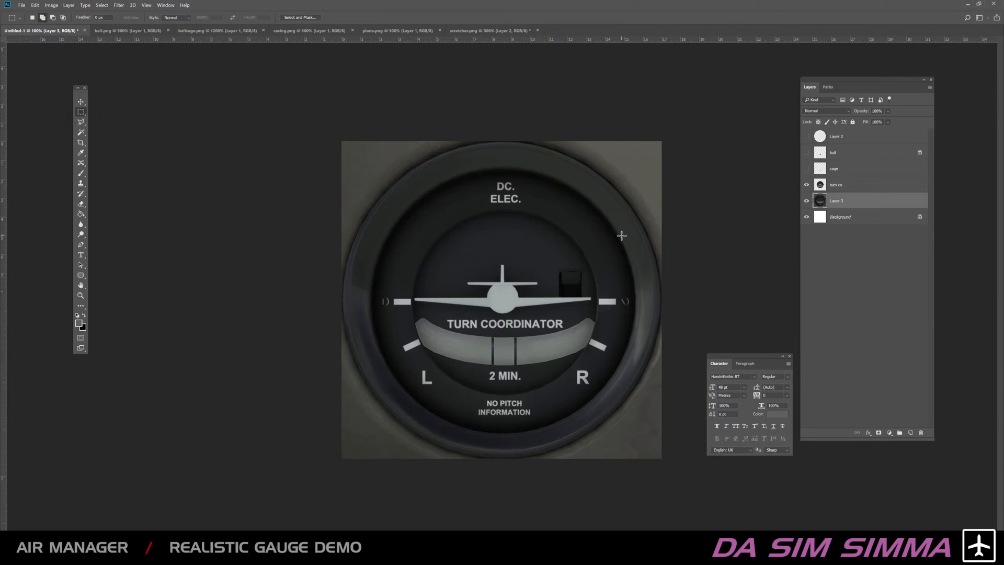
key(ctrl+plus)
key(ctrl+plus)
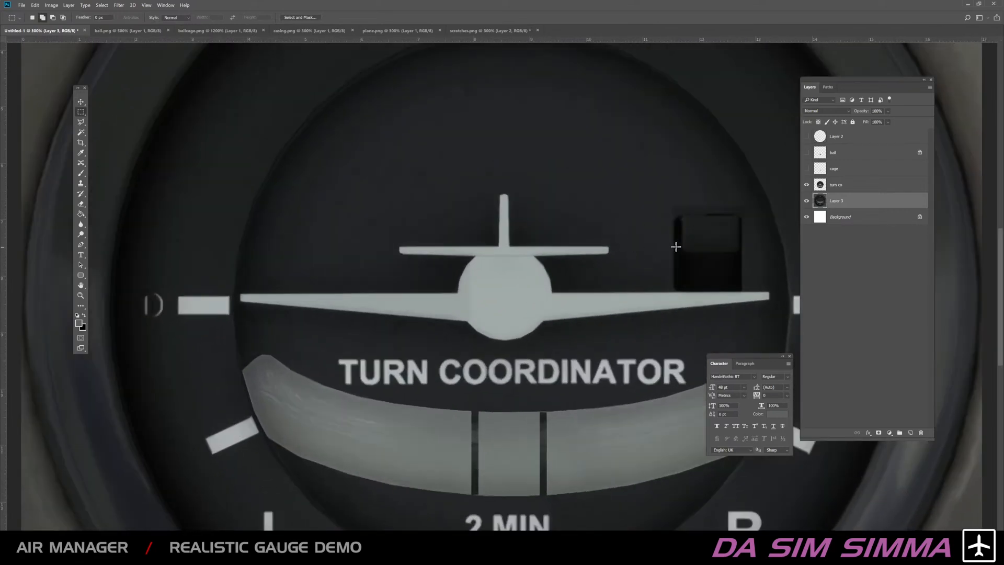
drag(702, 242, 466, 220)
key(ctrl+d)
drag(632, 235, 493, 186)
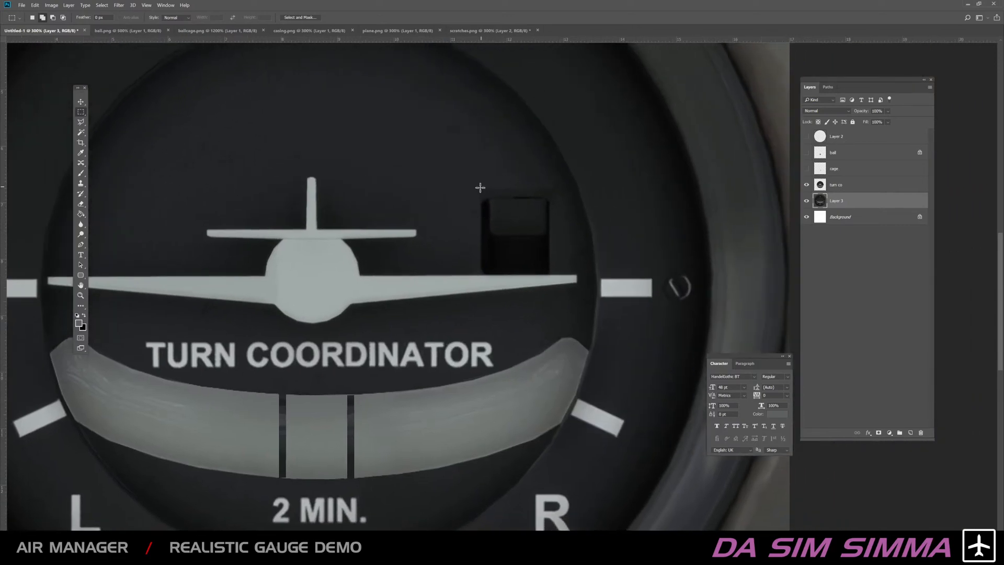
drag(479, 189, 475, 274)
key(alt)
click(814, 188)
click(806, 200)
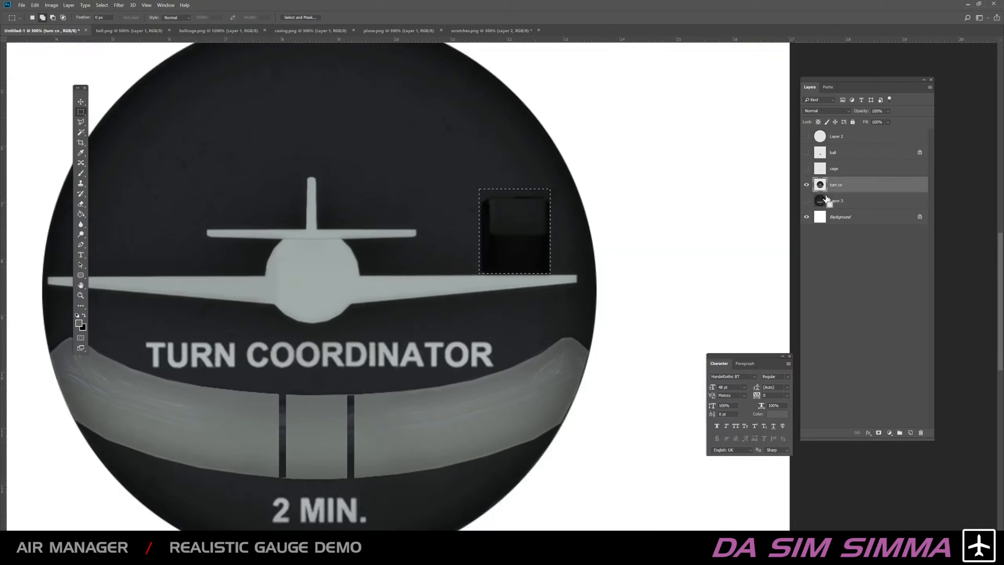
key(ctrl+j)
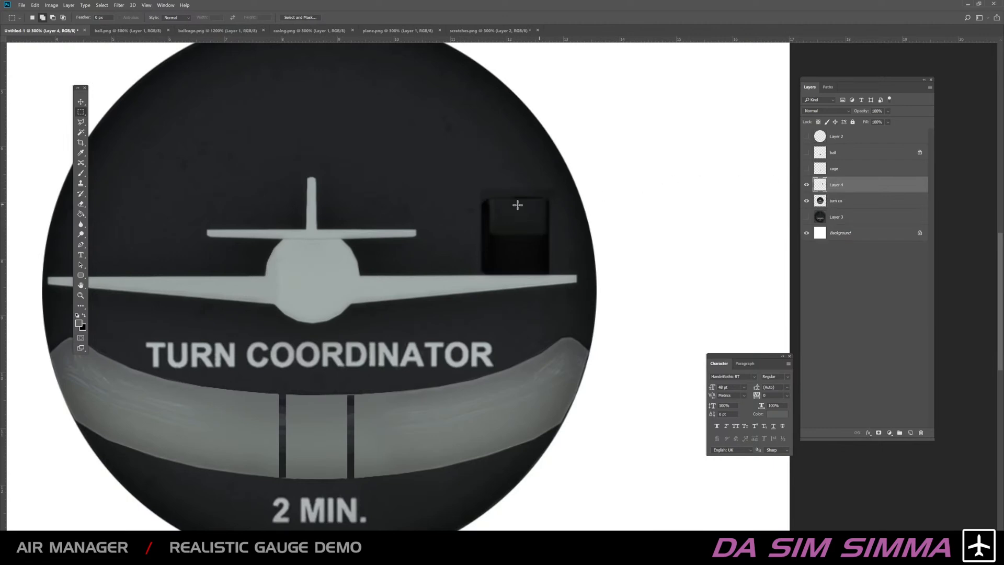
Step: Hide the turn co layer and show the merged casing layer beneath the copied window
key(v)
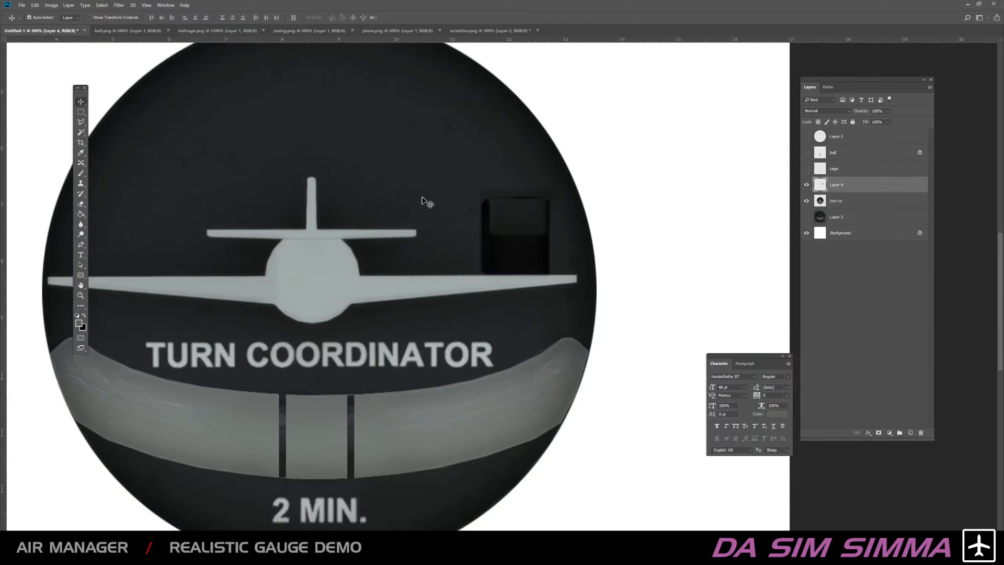
click(807, 202)
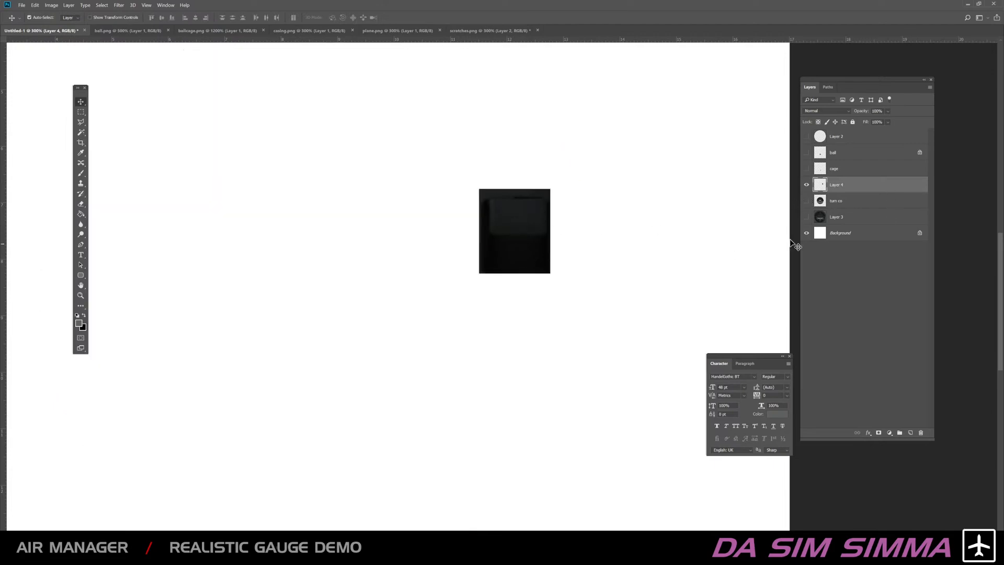
click(807, 218)
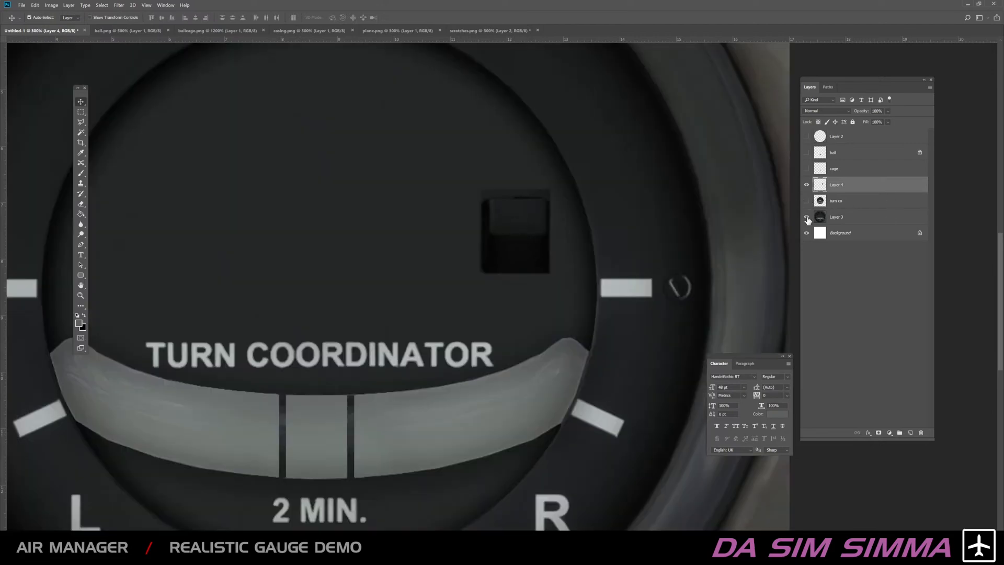
Step: Erase the copied window's outer edges and corners with a smaller eraser at 100% hardness and raised opacity
mouse_move(523, 241)
mouse_down()
mouse_move(512, 265)
mouse_move(534, 257)
mouse_up()
click(81, 205)
right_click(416, 200)
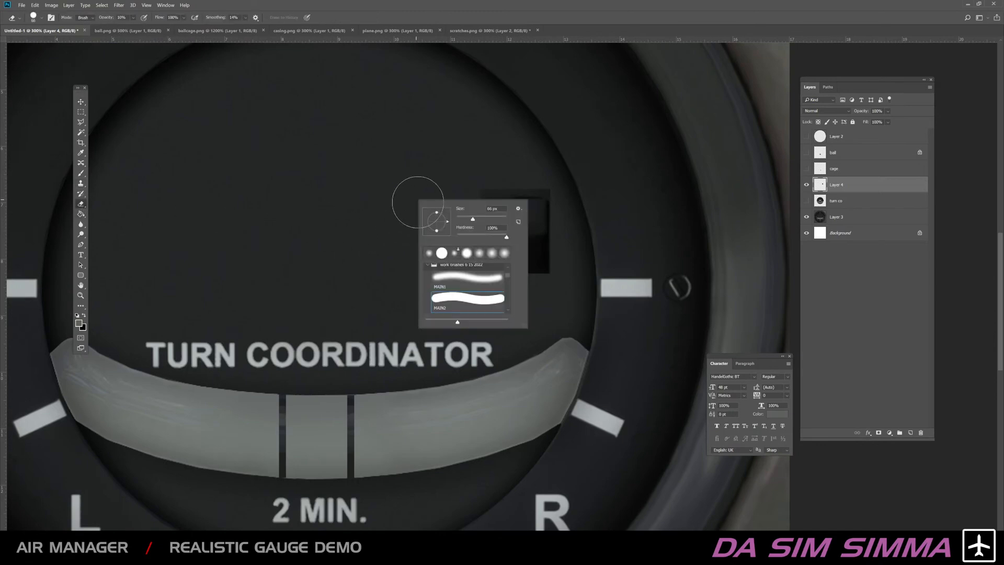
click(472, 183)
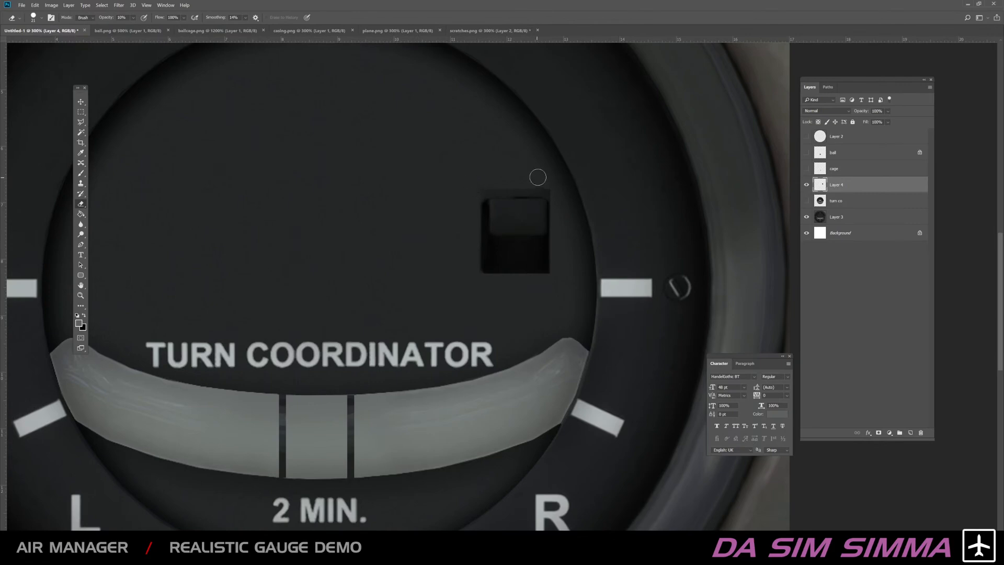
right_click(572, 180)
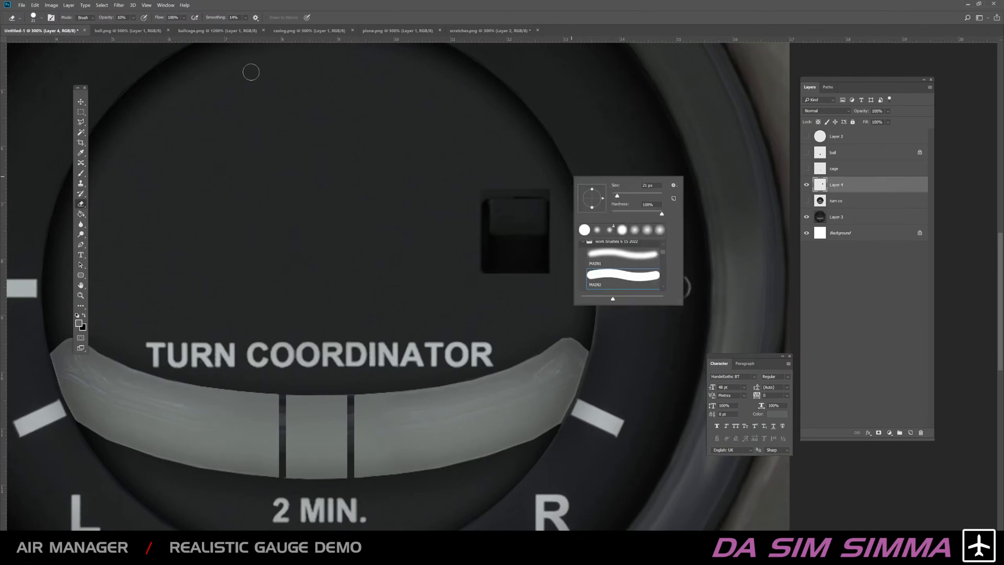
click(133, 18)
drag(162, 30, 165, 30)
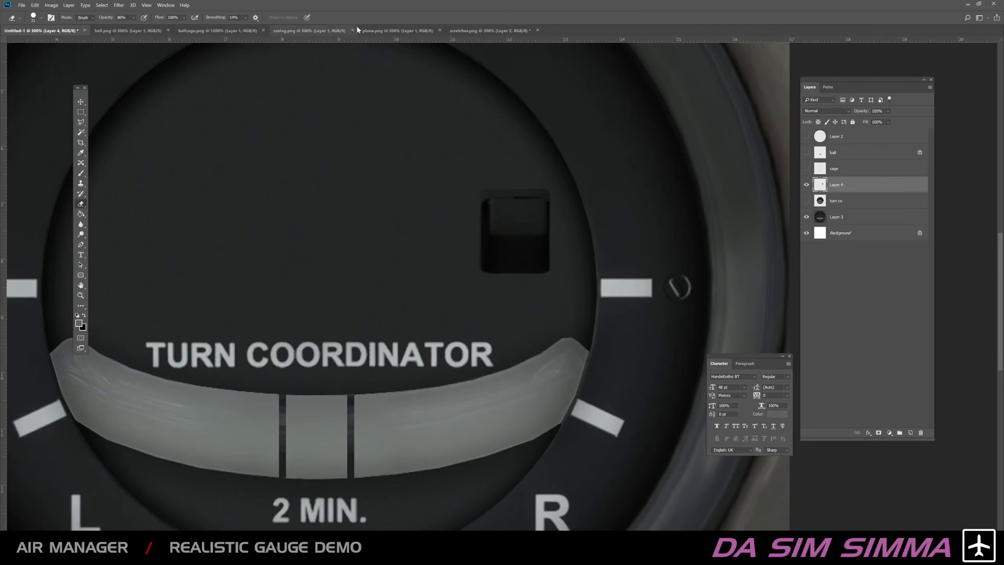
Step: Compare the window with casing.png, move its layer below turn co, and merge it down into the casing in Layer 3
click(343, 30)
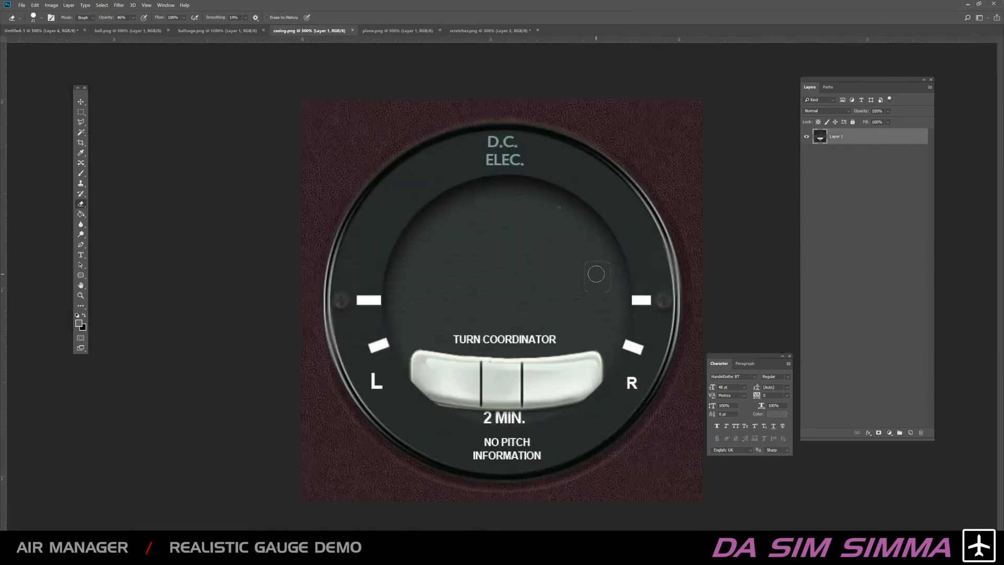
click(67, 33)
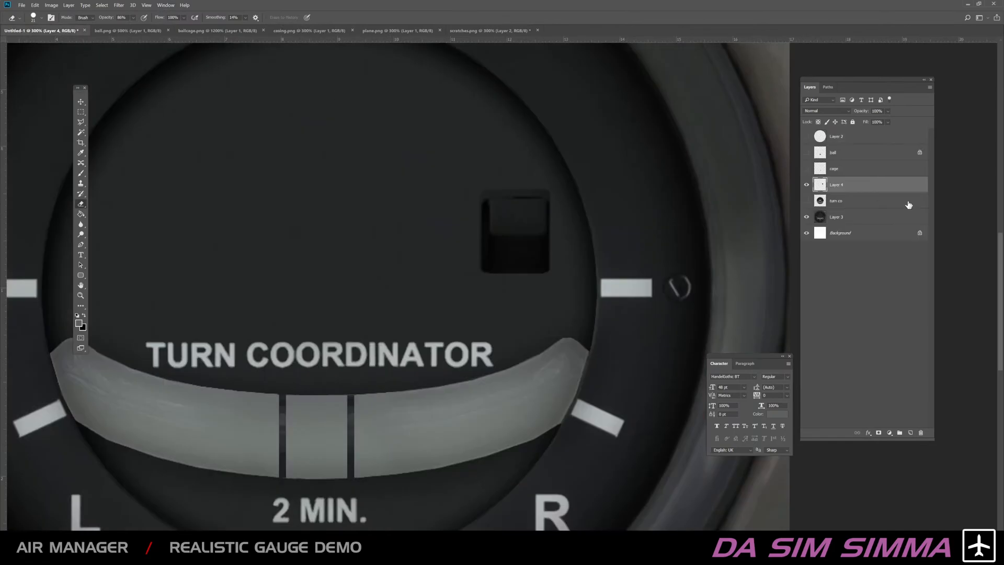
drag(866, 188, 872, 211)
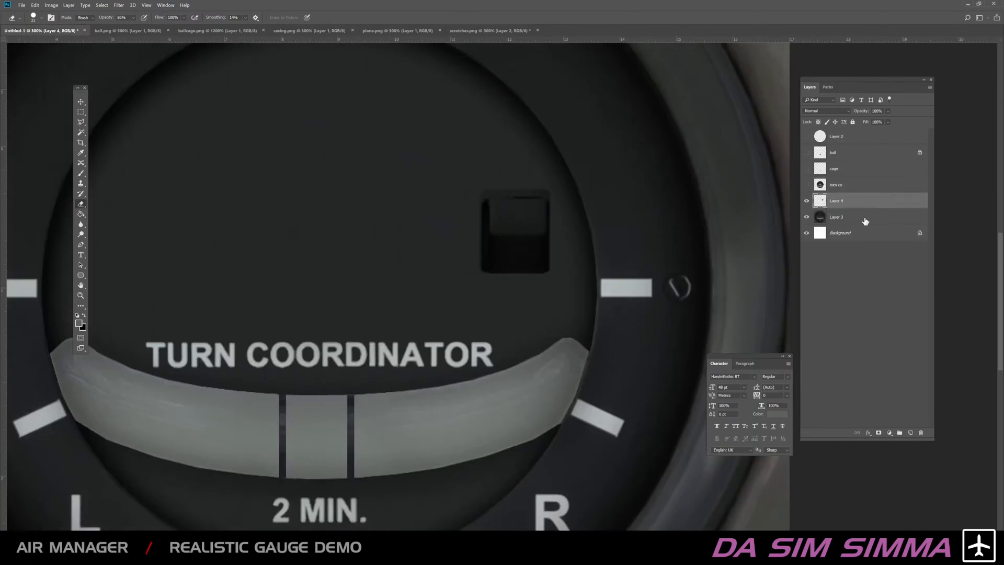
key(ctrl+e)
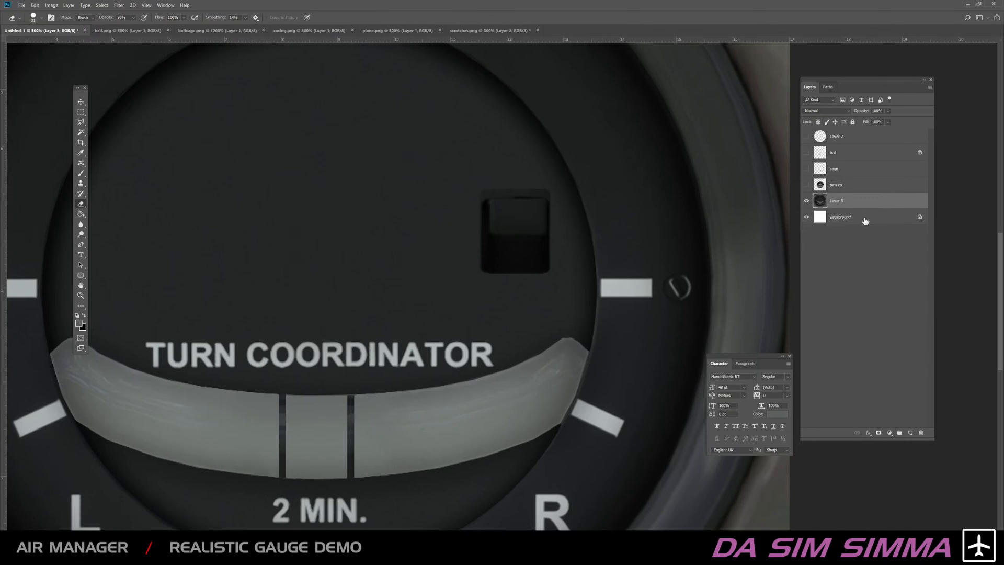
key(ctrl+minus)
key(ctrl+minus)
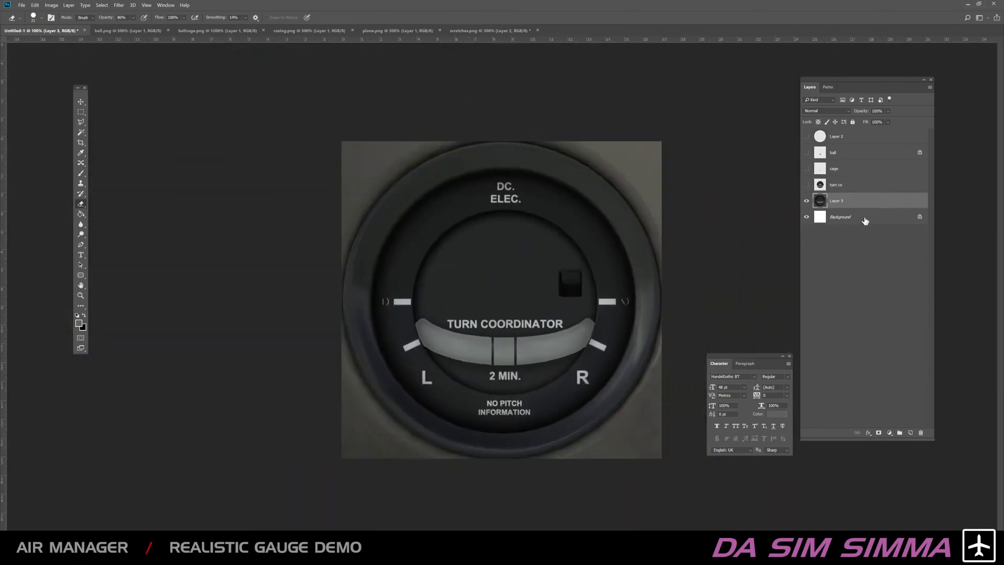
Step: Show the turn co layer and outline the airplane's lower wings, body, tail fin and far wing with the Polygonal Lasso
key(v)
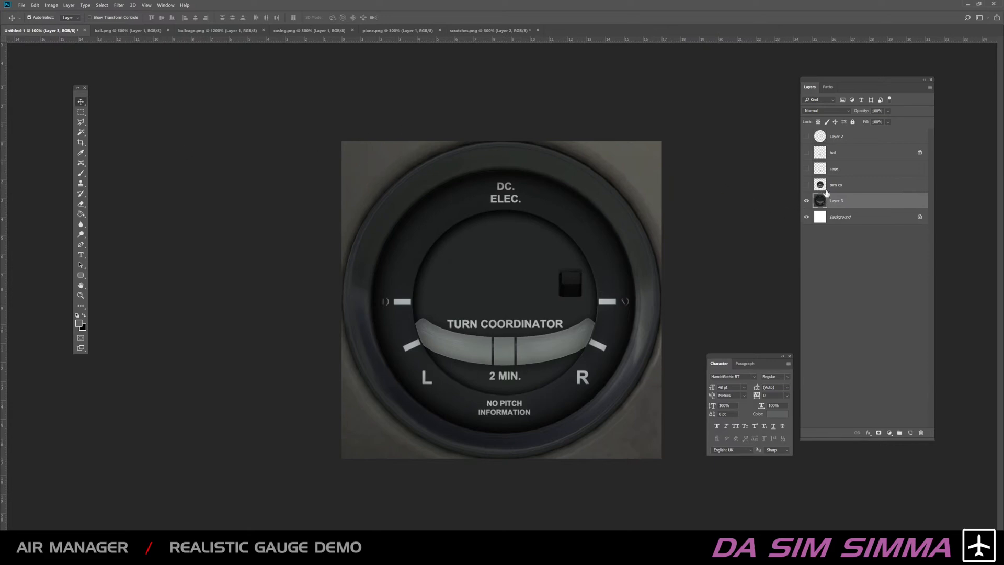
click(807, 186)
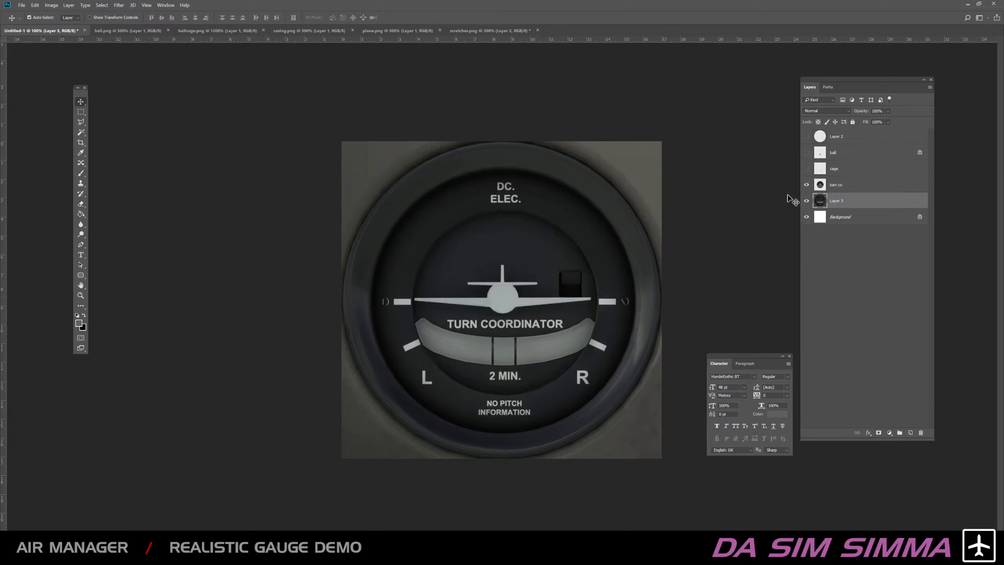
key(ctrl+plus)
key(ctrl+plus)
key(ctrl+plus)
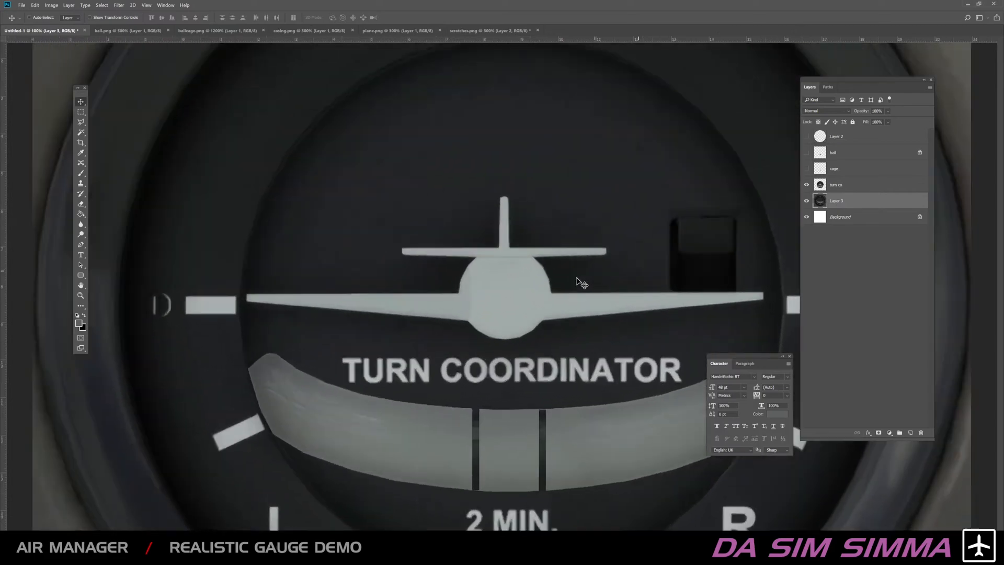
key(ctrl+minus)
click(82, 124)
mouse_move(240, 297)
mouse_down()
mouse_move(240, 306)
mouse_move(462, 320)
mouse_move(488, 338)
mouse_move(477, 333)
mouse_up()
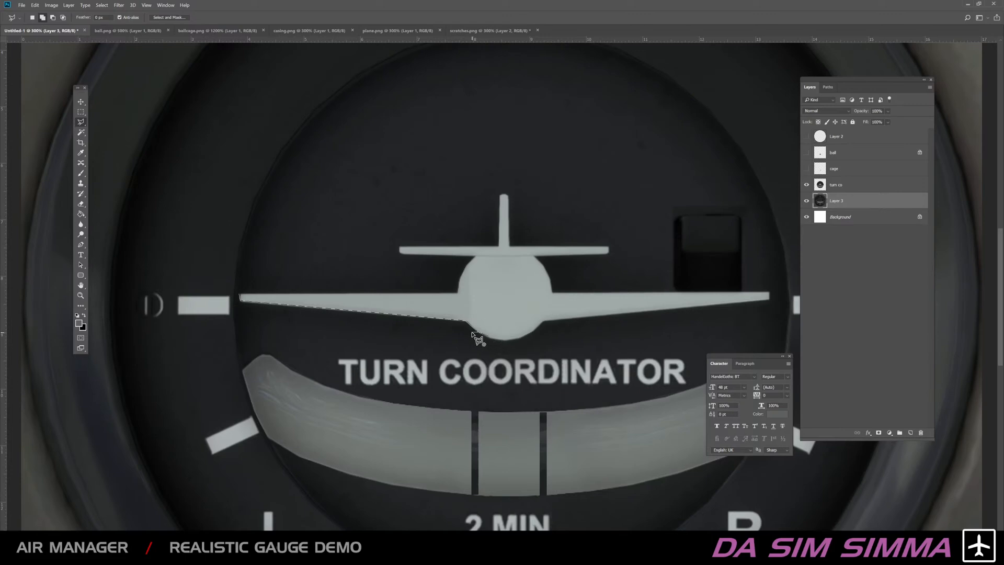
scroll(472, 333, up, 3)
mouse_move(495, 341)
mouse_down()
mouse_move(550, 338)
mouse_move(615, 296)
mouse_move(737, 279)
mouse_move(760, 289)
mouse_move(1001, 252)
mouse_move(671, 255)
mouse_move(714, 260)
mouse_move(715, 245)
mouse_move(434, 220)
mouse_move(284, 236)
mouse_move(280, 246)
mouse_move(273, 204)
mouse_move(242, 169)
mouse_move(390, 169)
mouse_move(393, 152)
mouse_move(240, 130)
mouse_move(184, 141)
mouse_move(392, 163)
mouse_move(242, 134)
mouse_move(190, 157)
mouse_move(193, 37)
mouse_move(194, 139)
mouse_move(183, 120)
mouse_move(171, 228)
mouse_move(642, 262)
mouse_move(607, 258)
mouse_up()
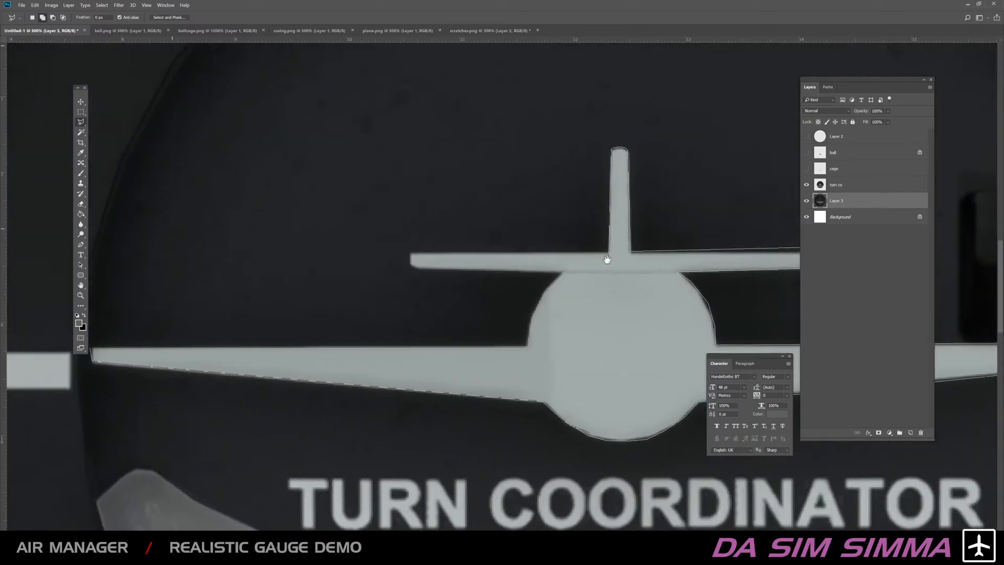
Step: Complete the airplane's lasso outline around the remaining tailplane, the body's upper curve and the wing's upper edge, closing the selection
click(410, 253)
click(410, 264)
click(414, 268)
click(441, 271)
click(560, 273)
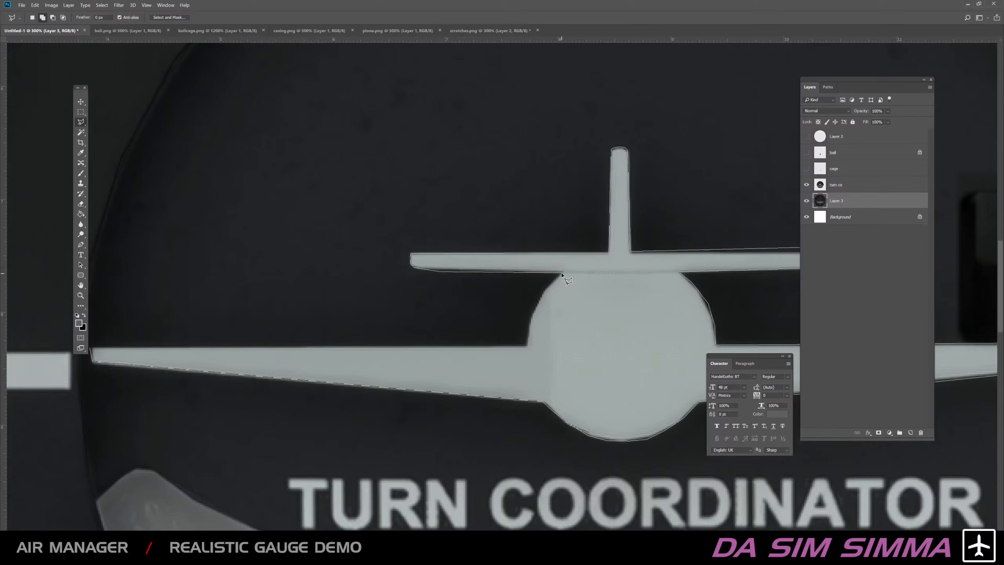
click(537, 304)
click(528, 346)
click(90, 349)
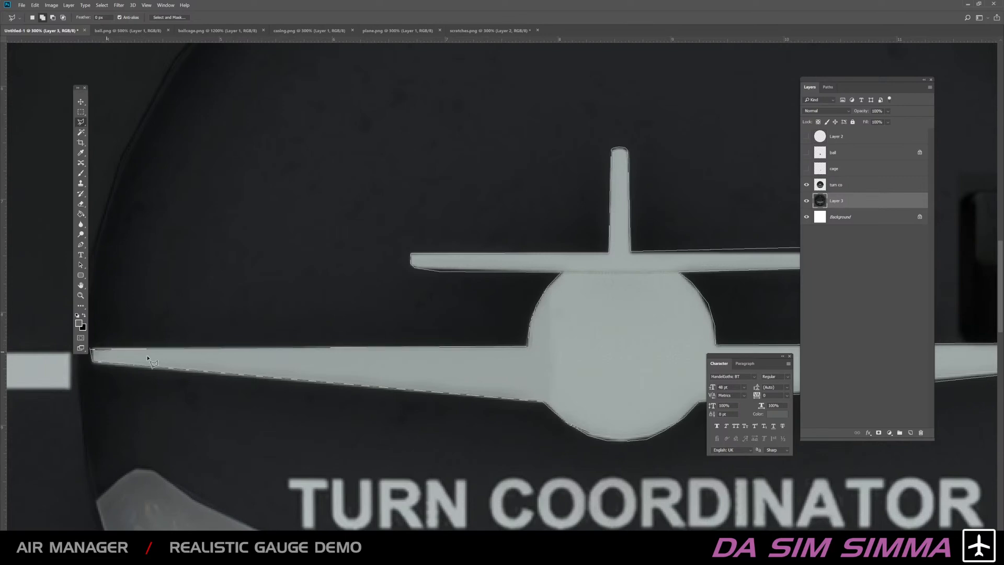
click(527, 347)
click(90, 349)
drag(555, 336, 410, 327)
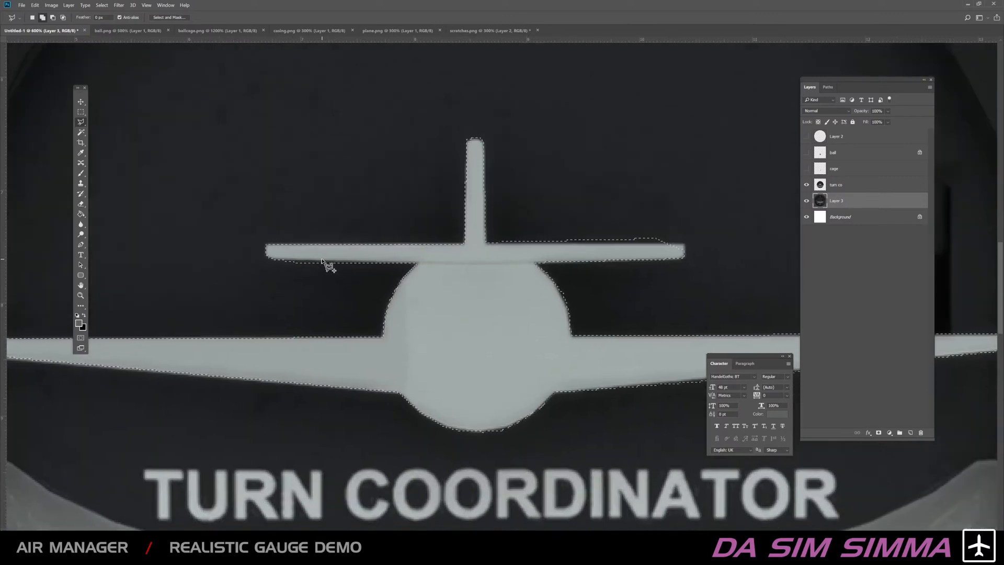
Step: Subtract the excess strip beneath the airplane's left tailplane from the selection
key(ctrl+plus)
drag(300, 265, 509, 287)
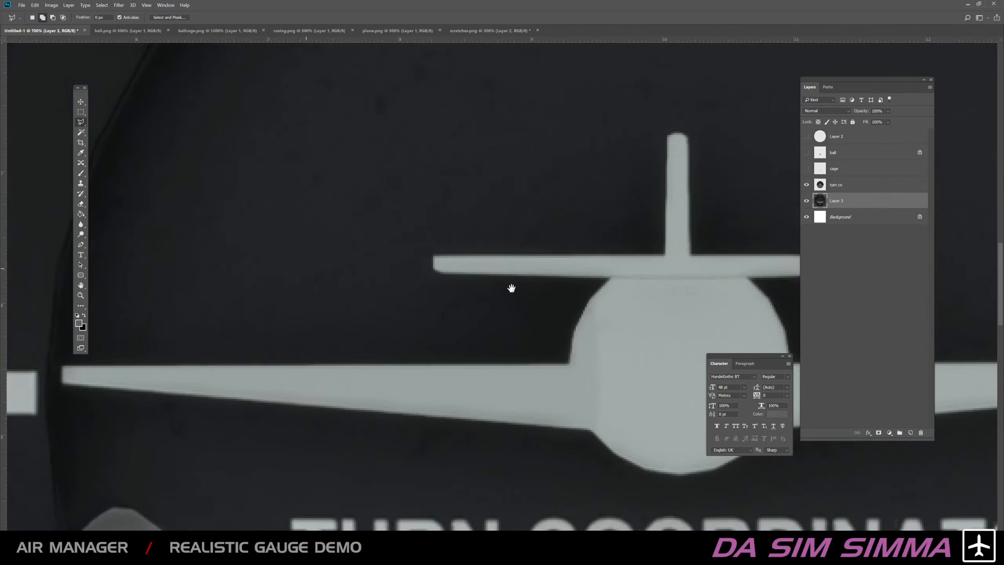
alt+click(454, 275)
click(605, 277)
click(521, 292)
click(454, 275)
Step: Subtract the excess area above the airplane's right tailplane from the selection, following its upper edge out from the fin
drag(632, 291, 303, 307)
click(371, 270)
click(610, 267)
click(509, 239)
click(394, 247)
click(372, 269)
click(373, 270)
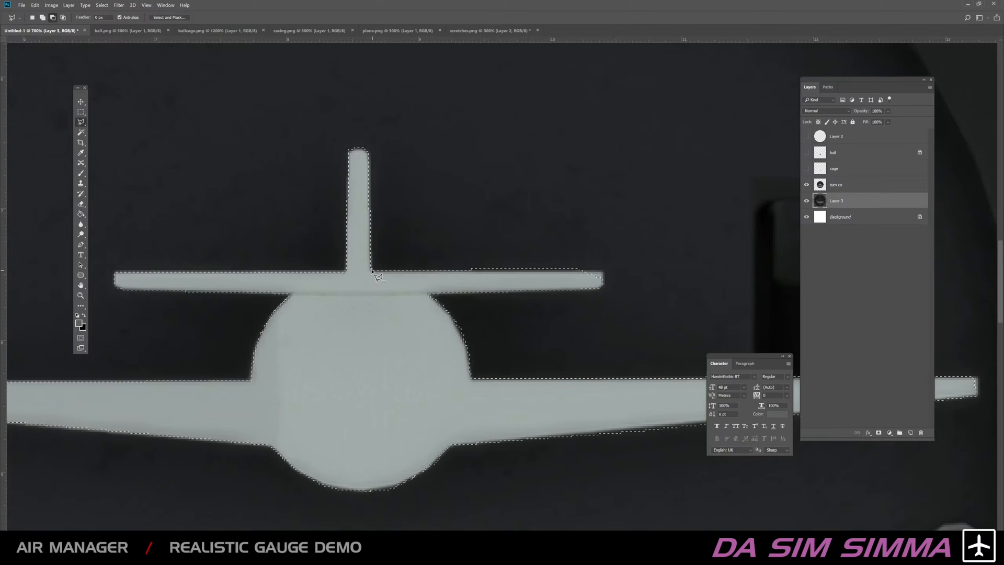
click(624, 273)
click(488, 248)
click(398, 251)
click(372, 269)
Step: Add the outer corner of the airplane's right tailplane back to the selection
click(530, 272)
click(601, 286)
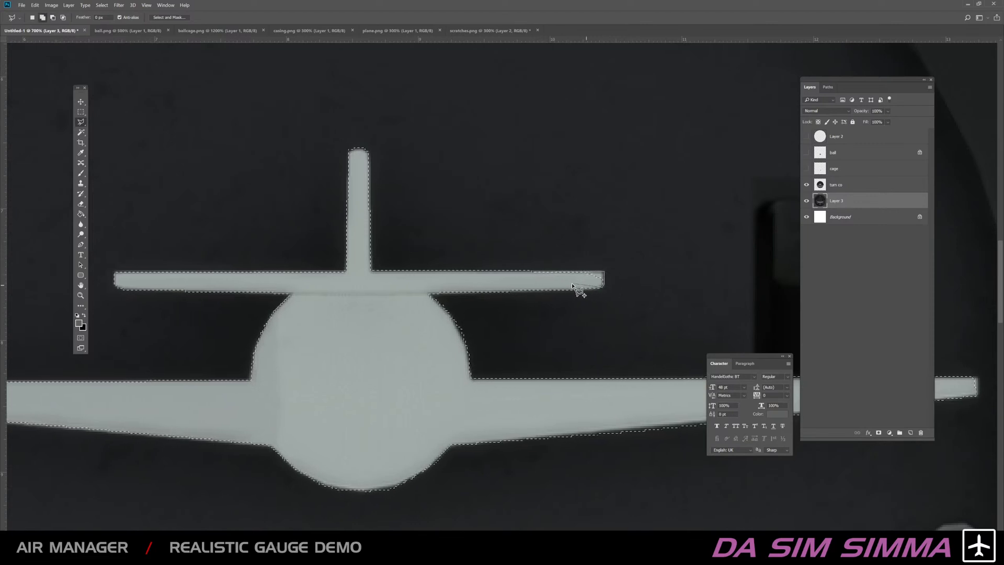
click(532, 273)
click(421, 182)
click(436, 211)
click(401, 227)
click(420, 182)
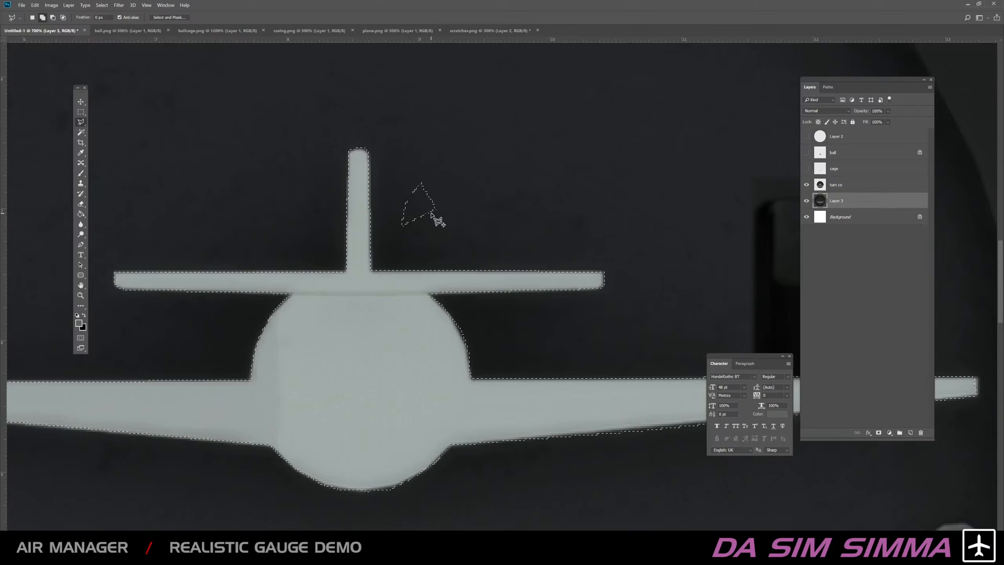
key(ctrl+z)
Step: Copy the selected airplane from turn co to a new layer and hide the Layer 3 and turn co layers
key(ctrl+minus)
key(ctrl+minus)
key(ctrl+minus)
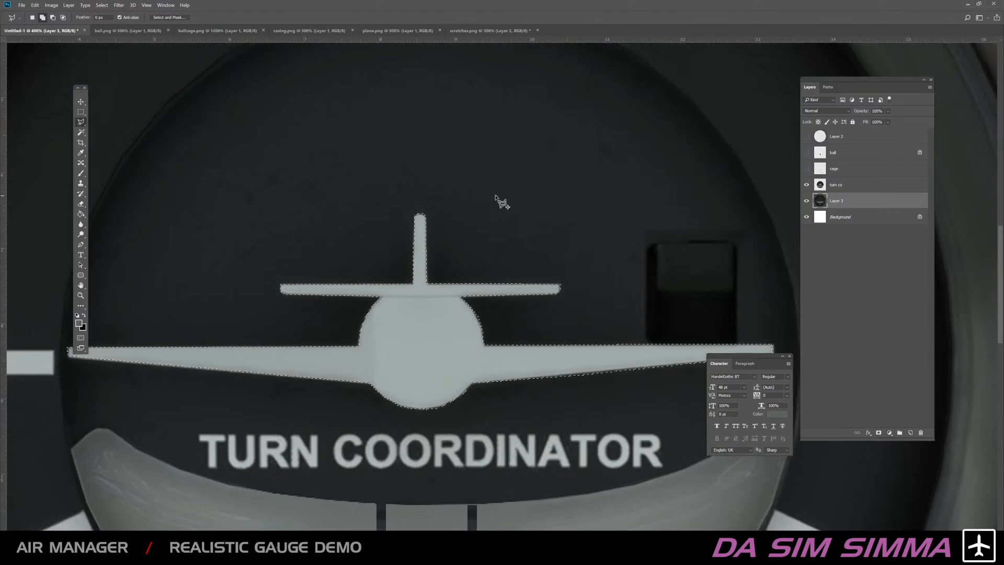
click(862, 189)
click(806, 201)
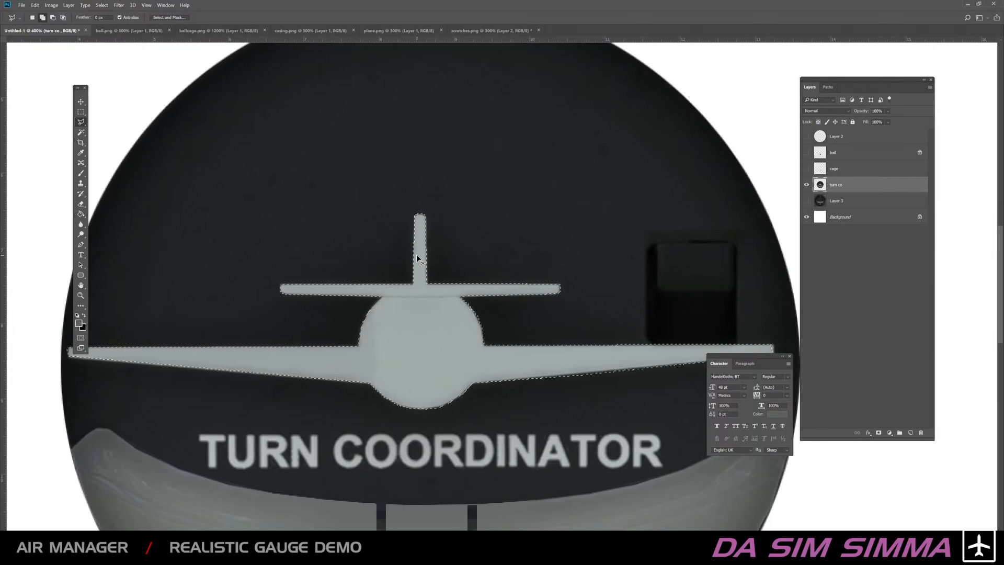
key(ctrl+j)
key(ctrl+minus)
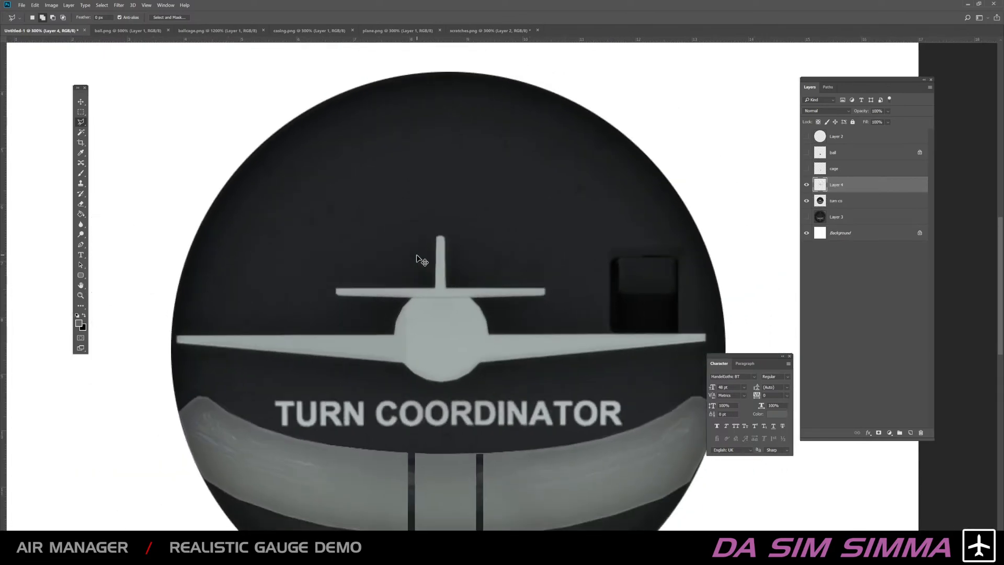
click(806, 201)
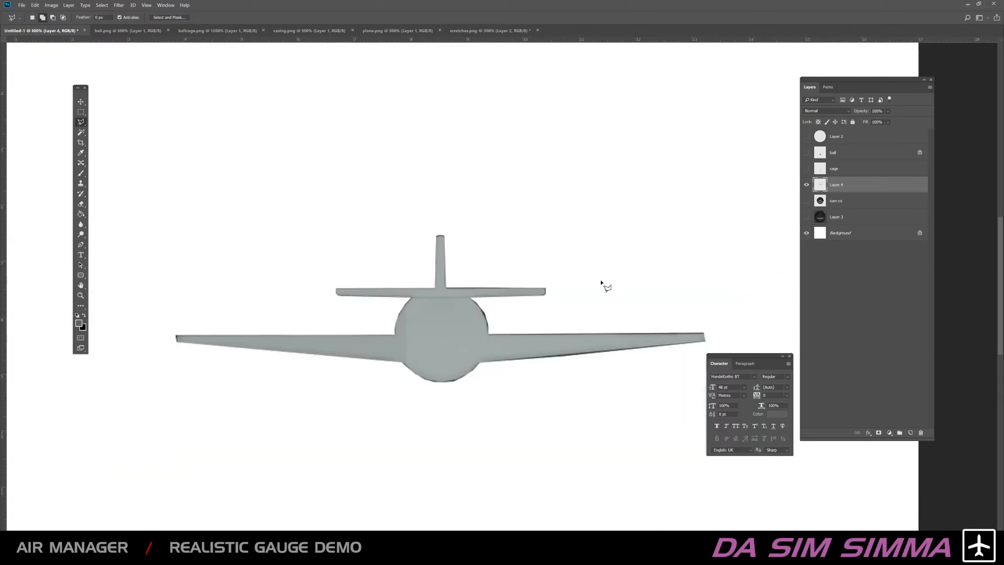
Step: Add a drop shadow to the airplane layer with 52% opacity, 14% spread and 9 px size
double_click(869, 186)
click(597, 210)
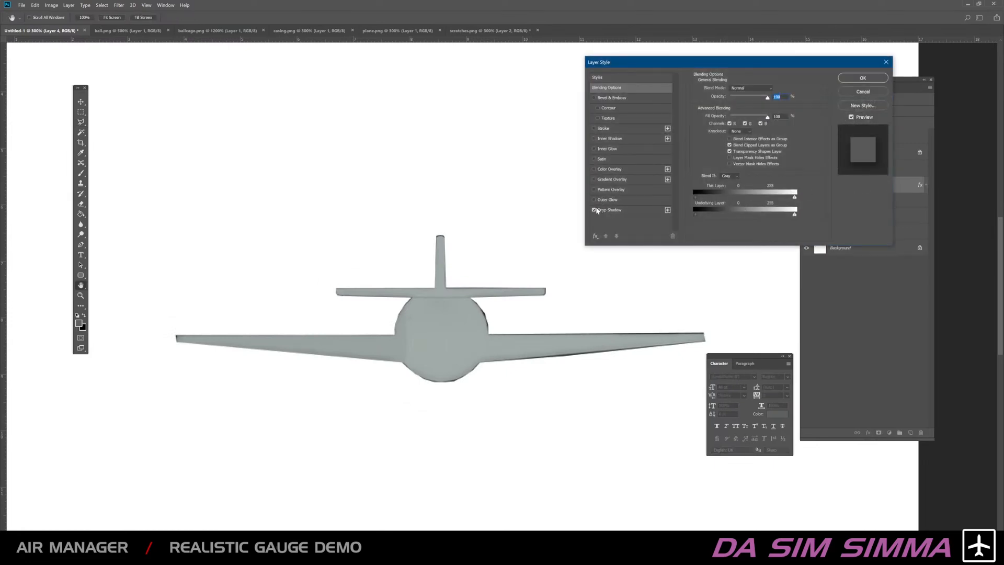
click(622, 210)
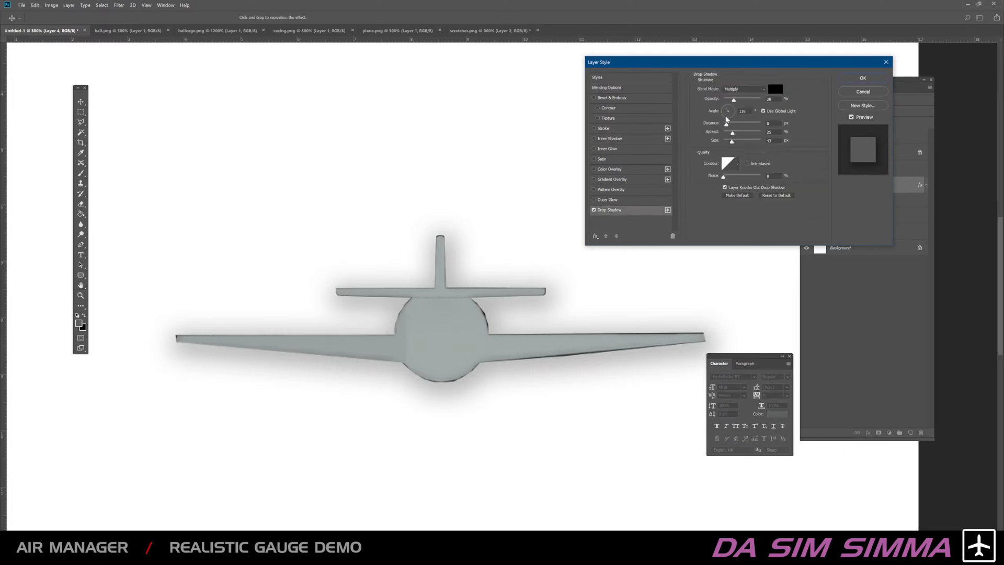
drag(731, 133, 726, 141)
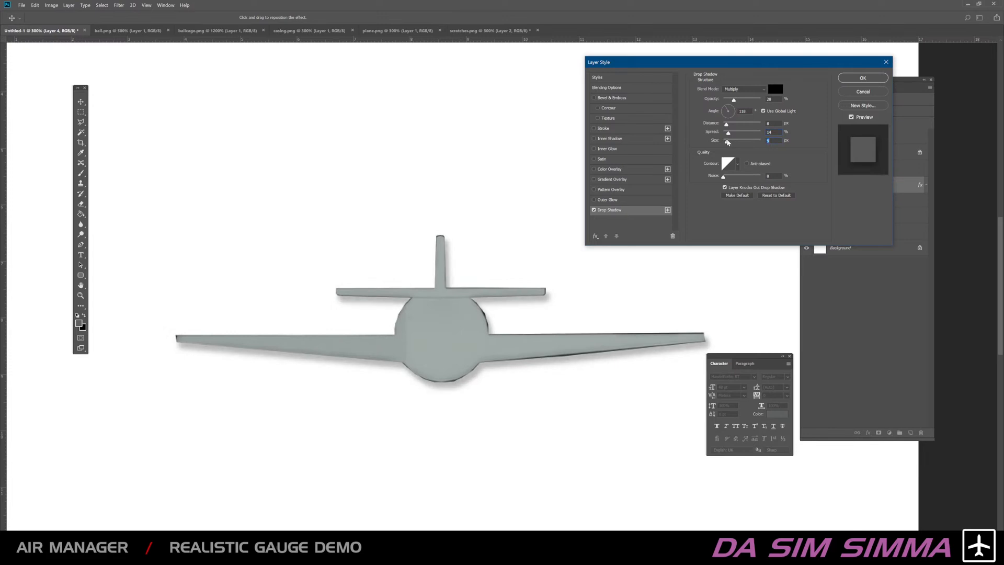
drag(734, 99, 743, 99)
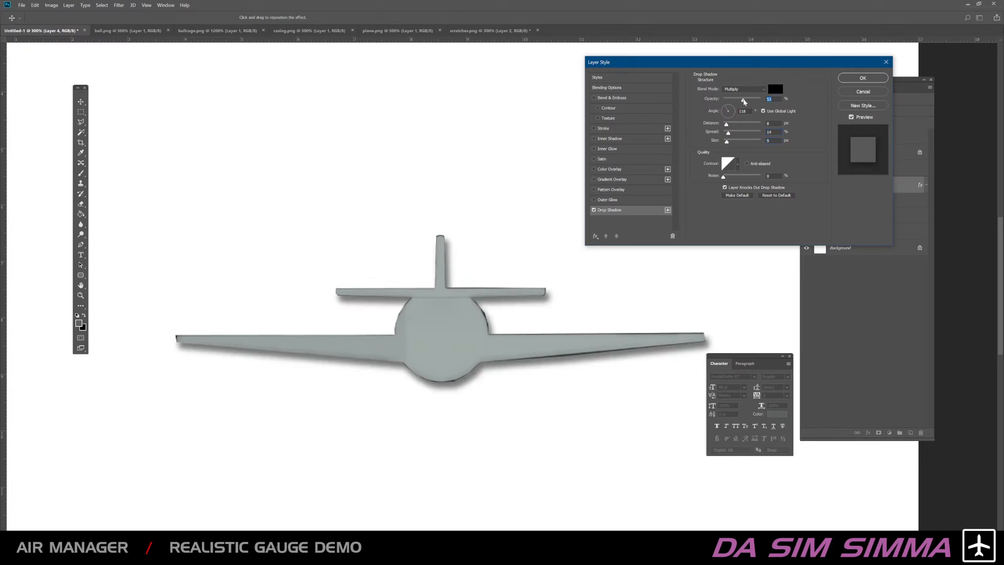
click(845, 81)
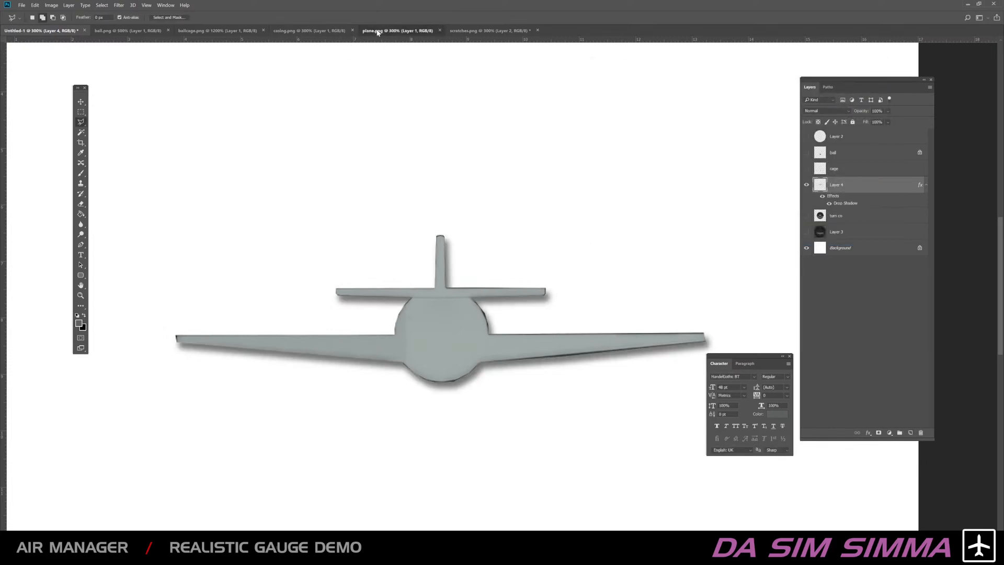
Step: Compare the airplane with the plane.png and ball.png artwork, and increase the distance and size of its drop shadow
click(377, 32)
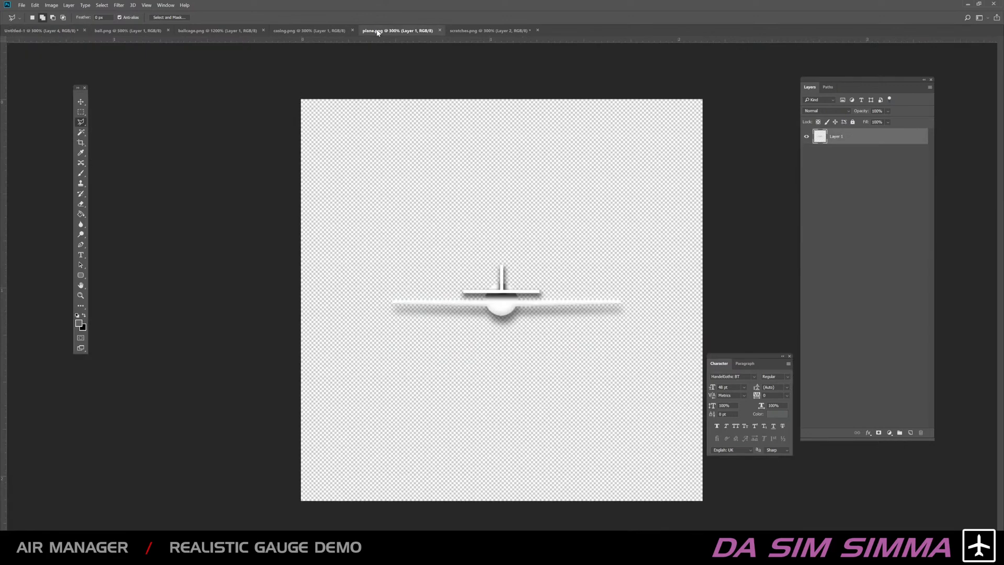
click(196, 33)
click(138, 32)
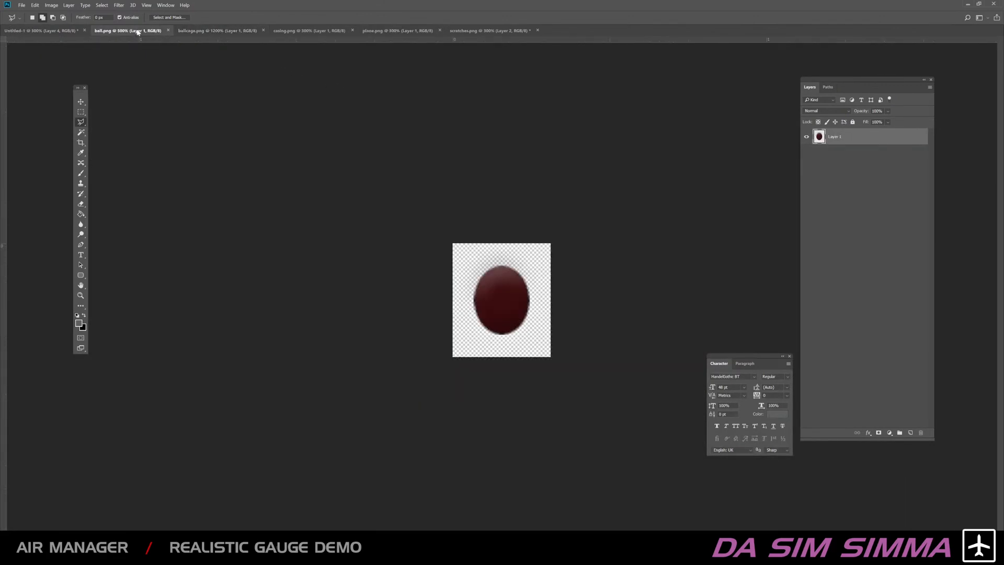
click(42, 31)
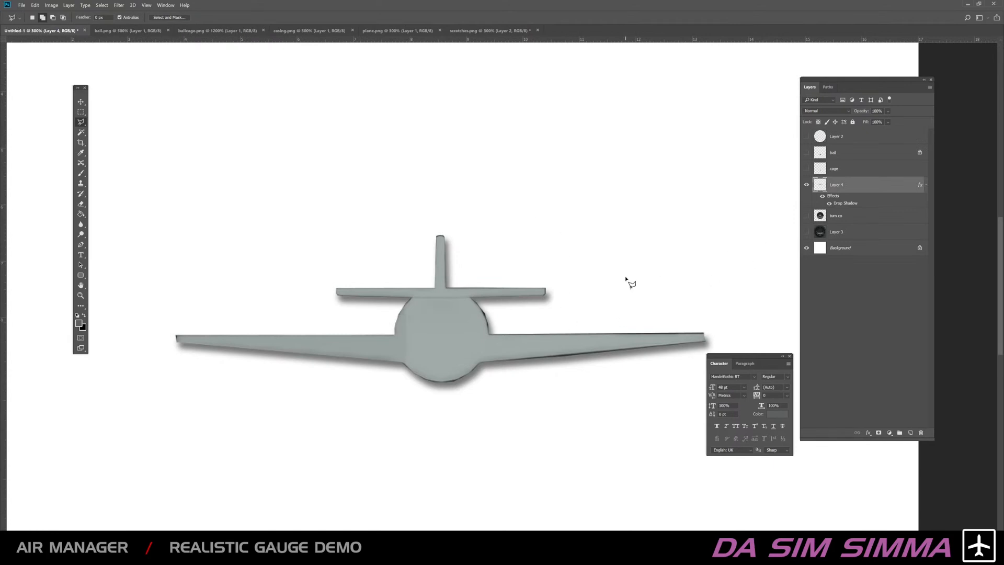
double_click(865, 189)
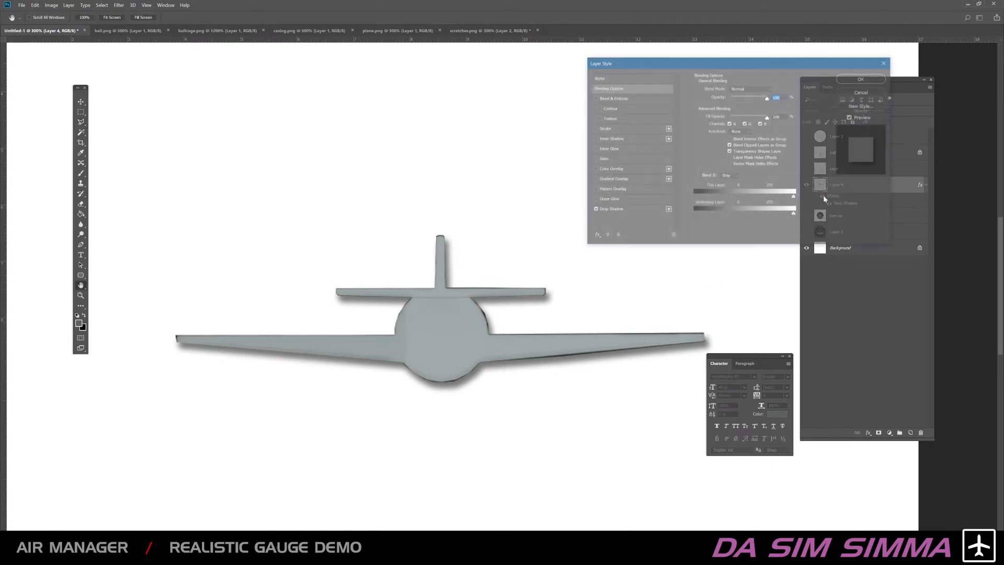
click(611, 210)
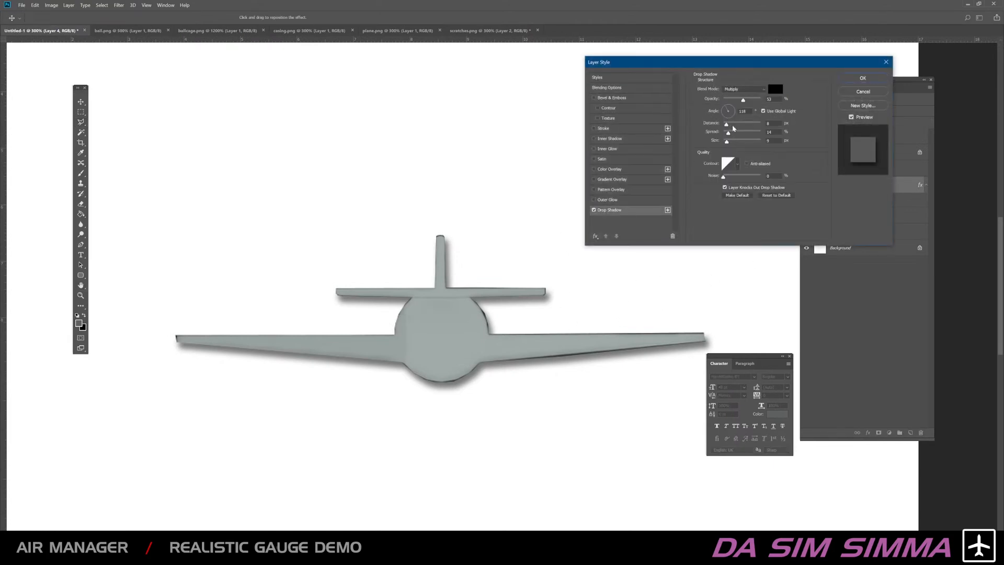
drag(726, 126, 729, 145)
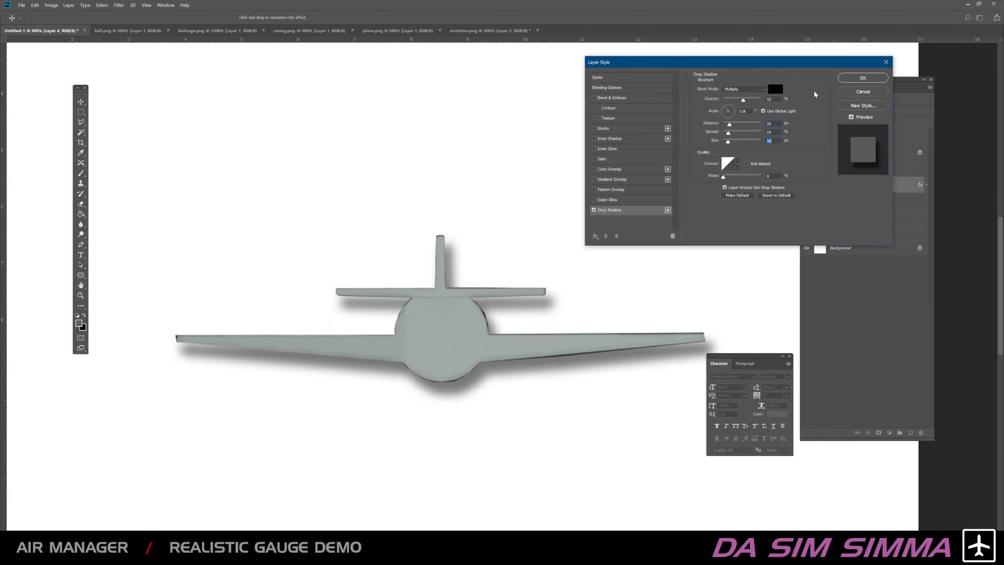
click(862, 78)
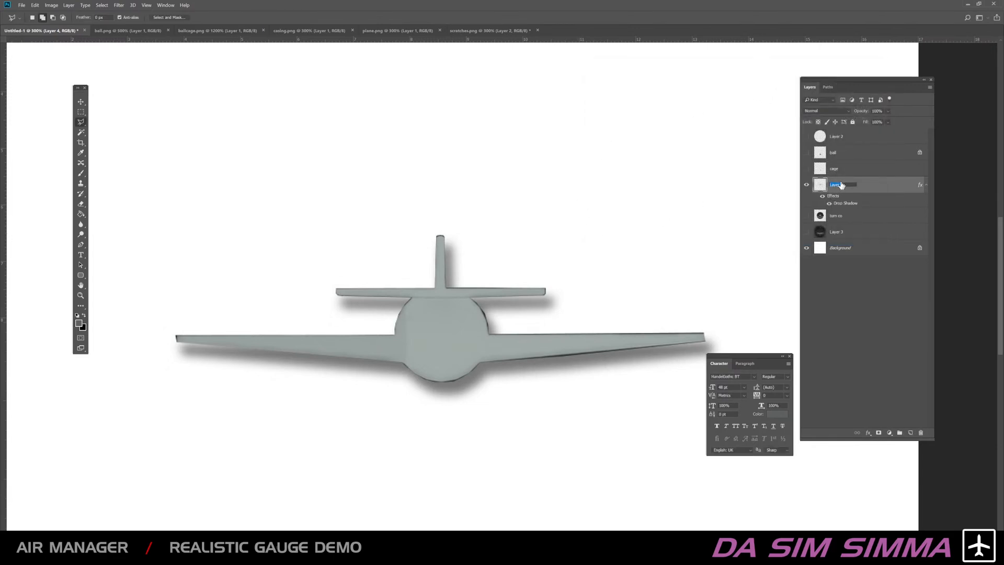
Step: Rename the airplane layer plane, Layer 3 casing and the cage layer ball cage, and move turn co above Layer 2
click(868, 292)
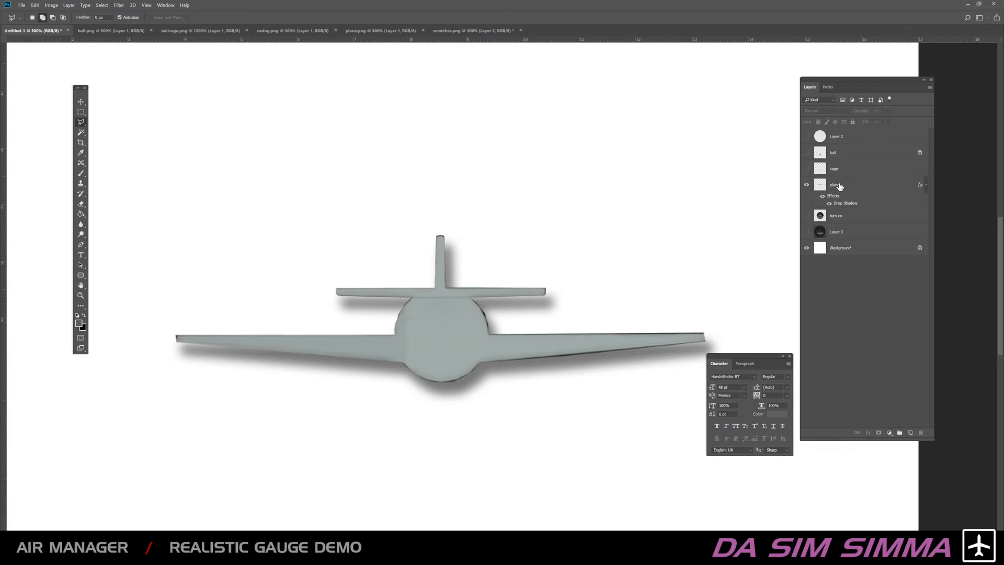
drag(835, 219, 836, 134)
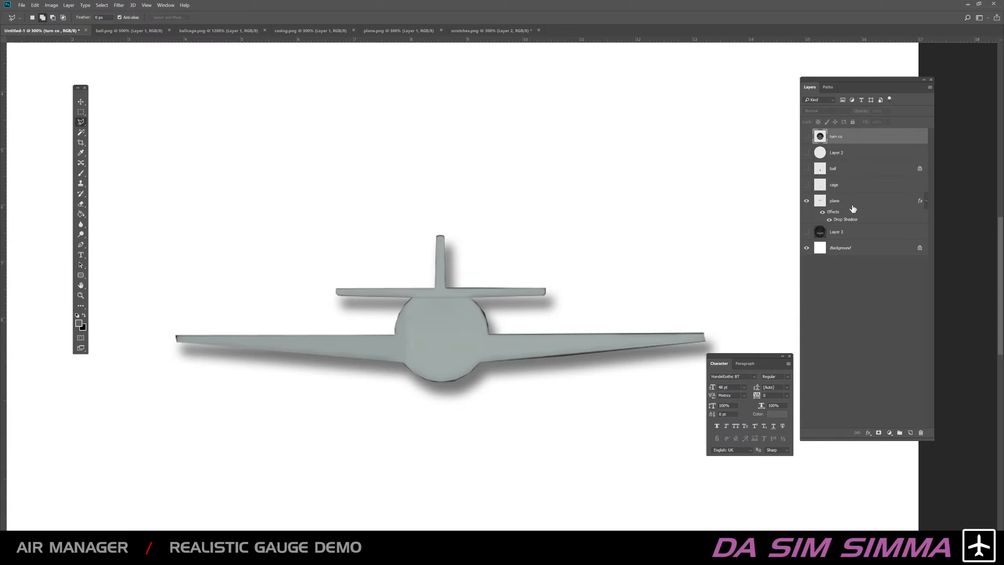
click(838, 234)
double_click(836, 232)
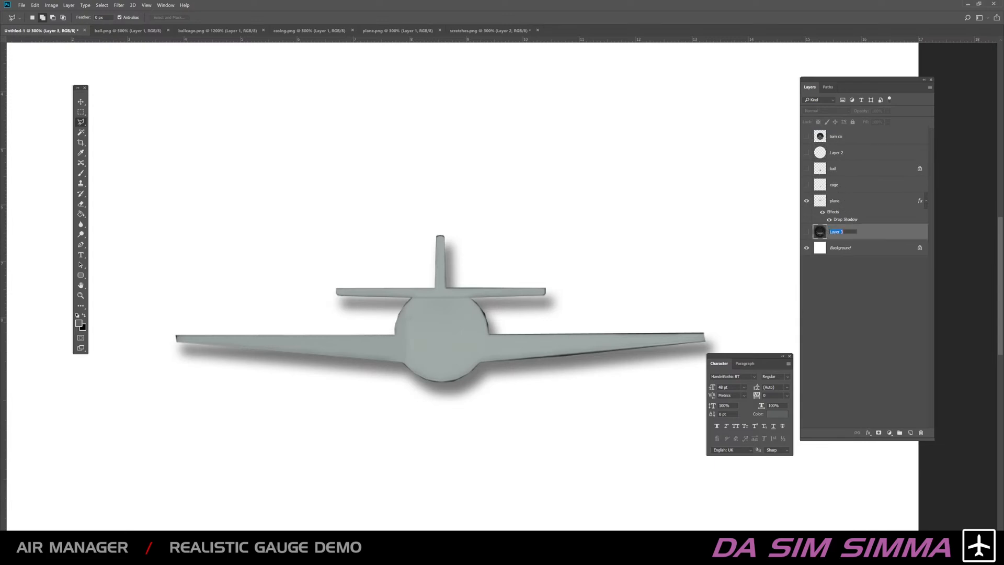
text(casing)
click(833, 188)
double_click(833, 186)
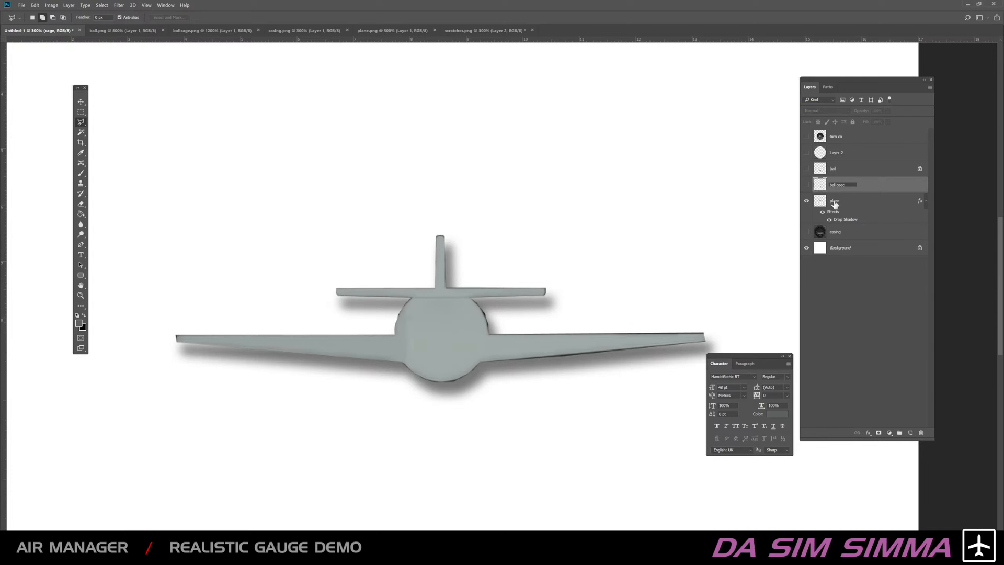
Step: View the scratches.png document, and switch to File Explorer to open the 172 guages folder
click(449, 32)
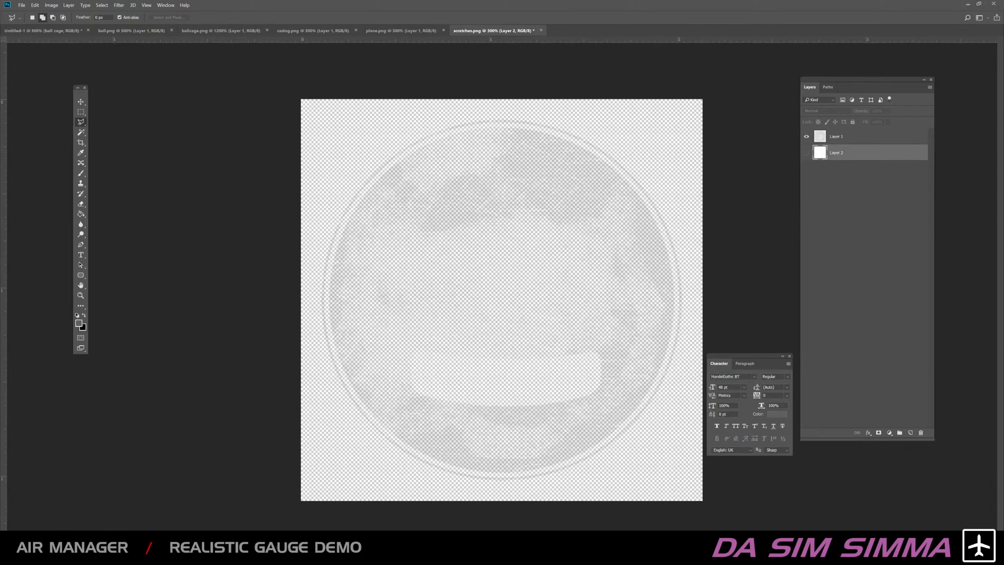
key(alt+Tab)
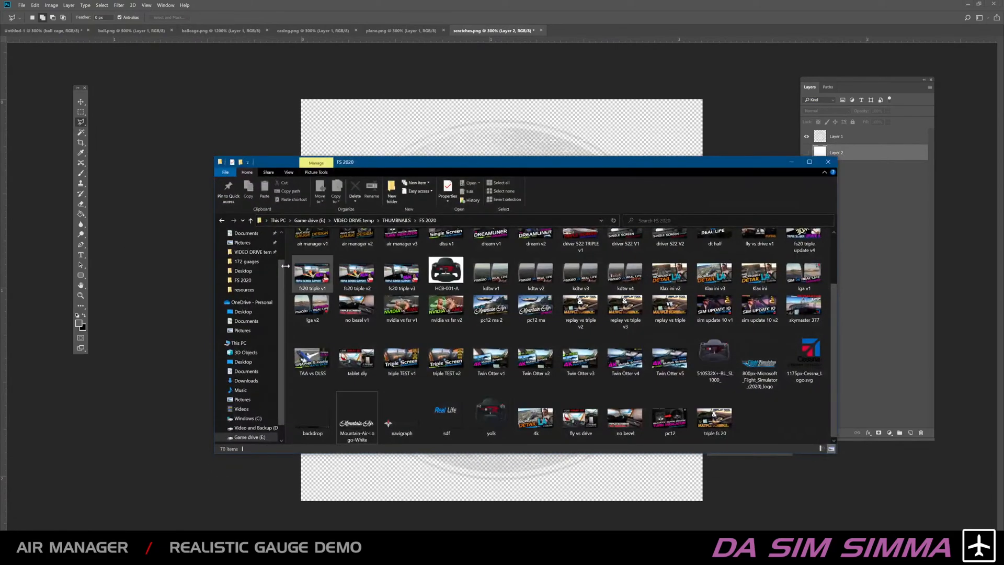
click(258, 263)
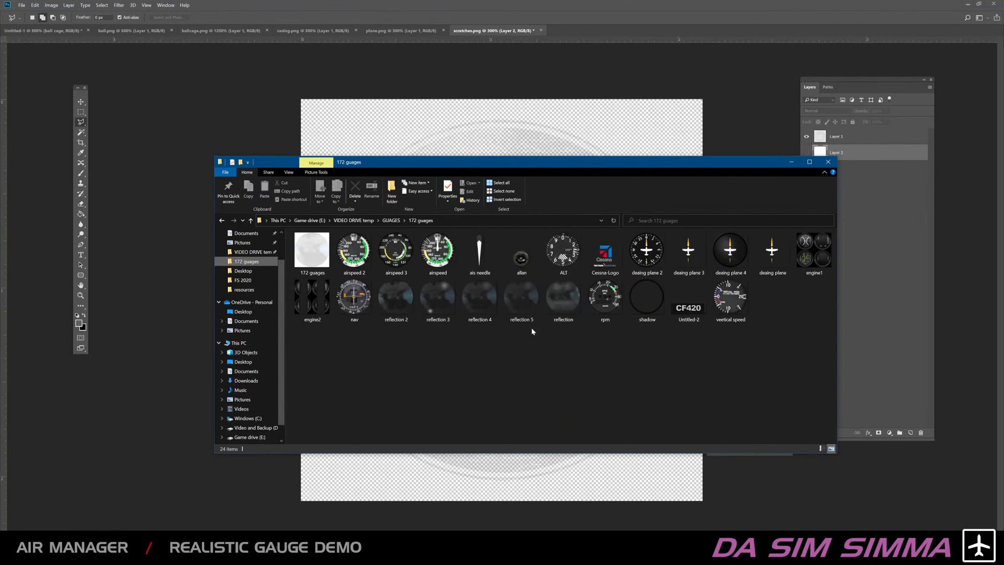
Step: Preview the reflection 2 image from the 172 guages folder
click(563, 299)
double_click(400, 303)
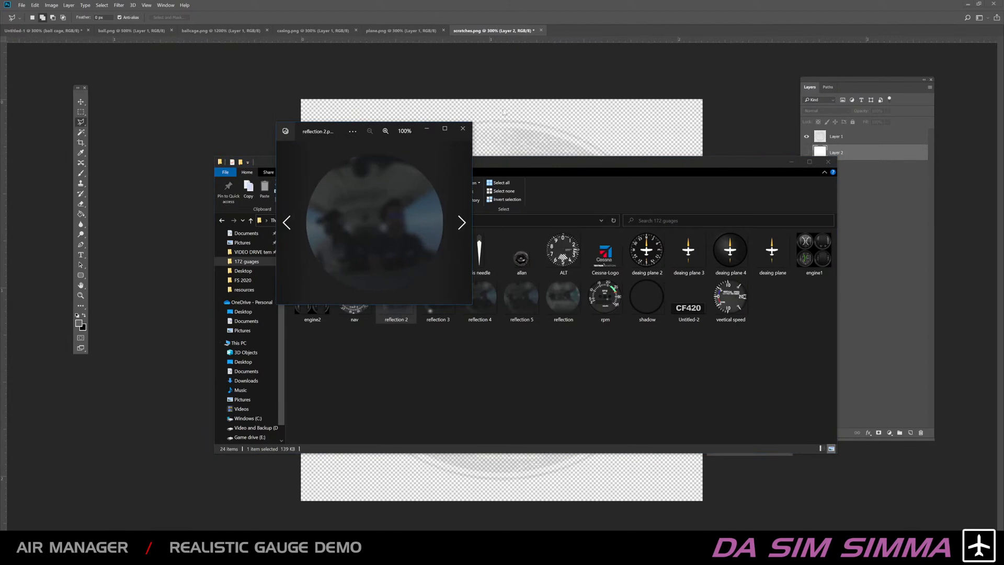
click(462, 128)
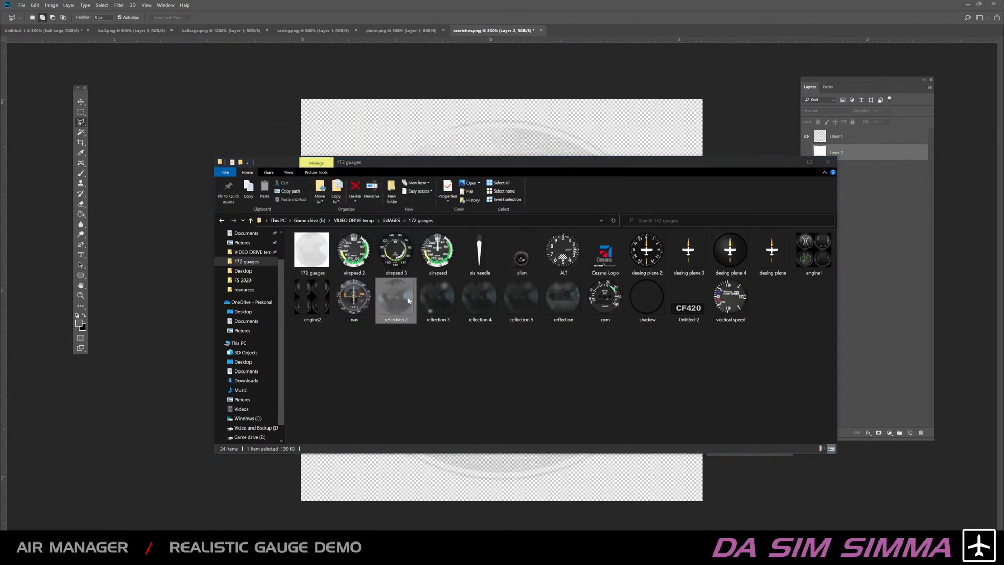
Step: Place the reflection 2 image from the 172 guages folder into the Untitled-1 gauge document as a new layer
drag(397, 303, 179, 176)
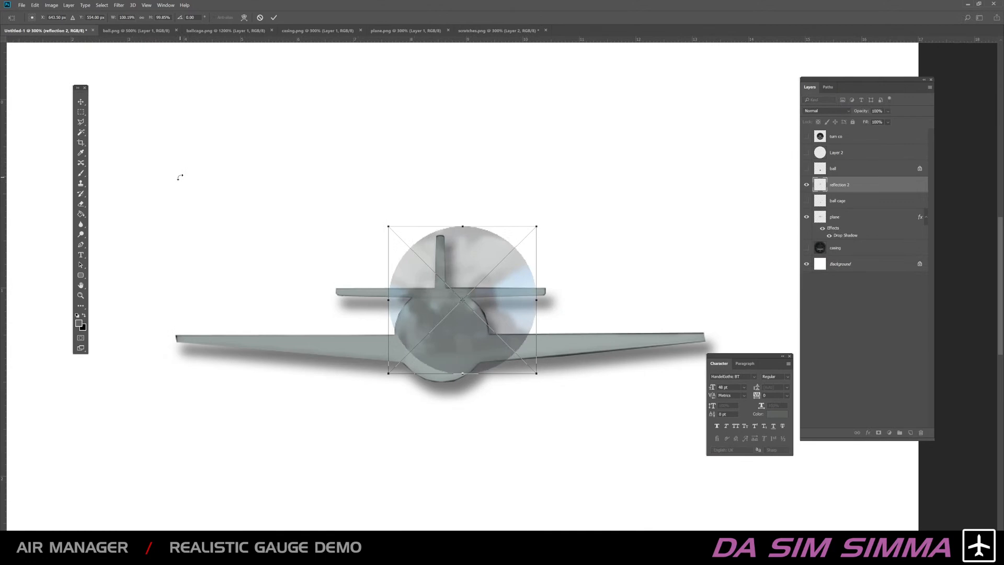
key(ctrl+minus)
key(ctrl+minus)
key(ctrl+minus)
key(ctrl+minus)
key(ctrl+minus)
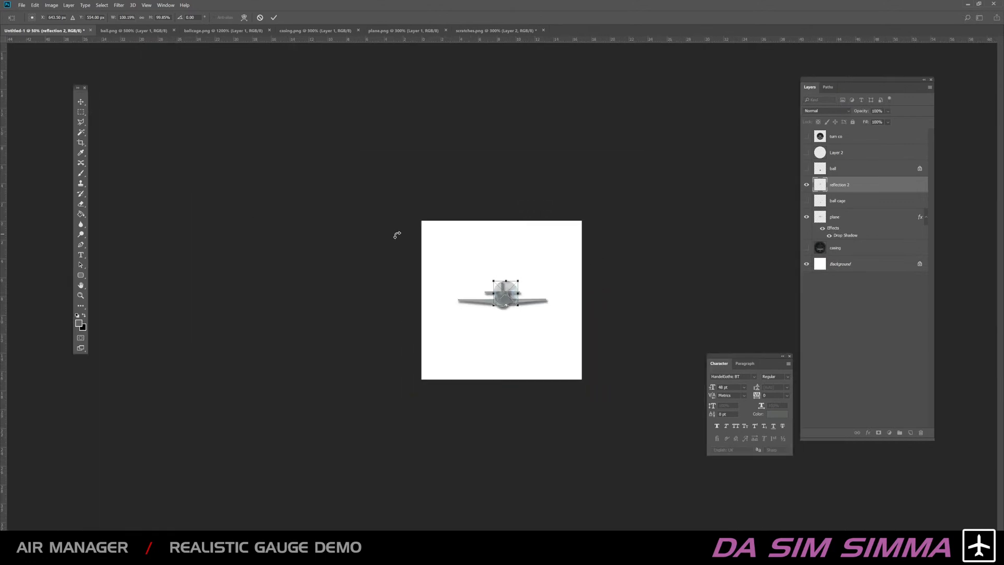
key(Return)
key(l)
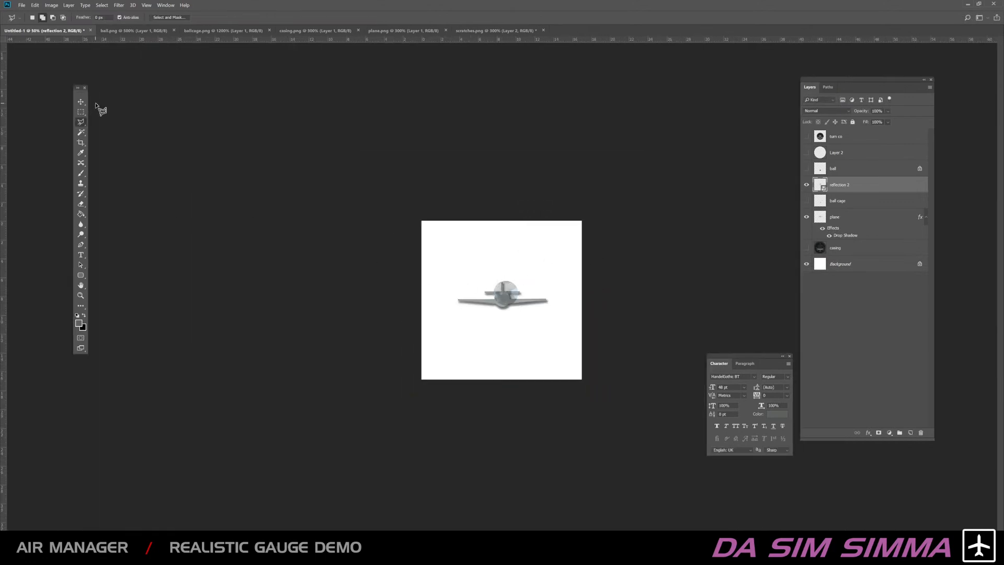
Step: Enlarge the reflection 2 layer to about 594% and centre it over the canvas
click(81, 101)
key(ctrl+t)
drag(491, 278, 424, 226)
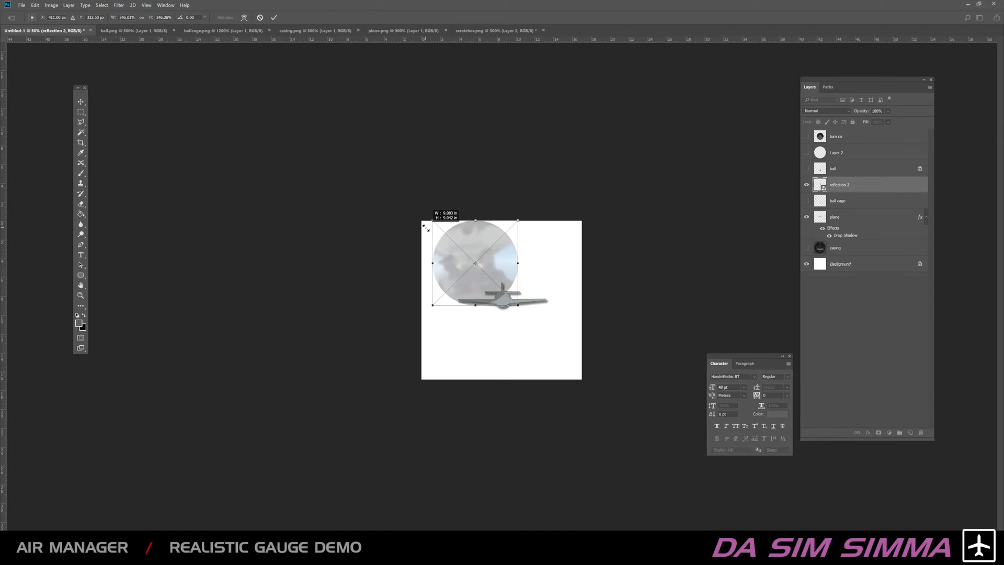
drag(517, 304, 573, 370)
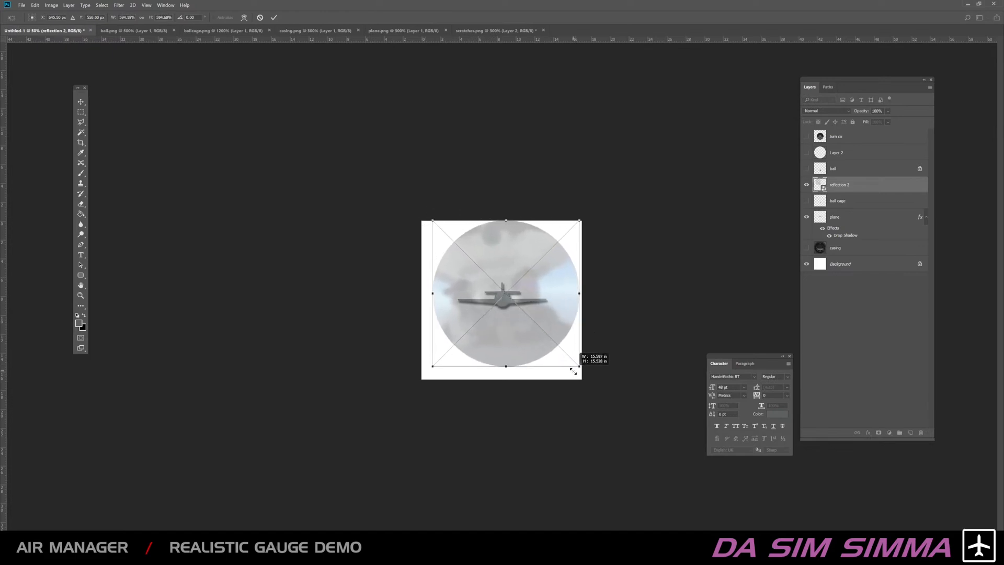
drag(550, 318, 549, 326)
key(Return)
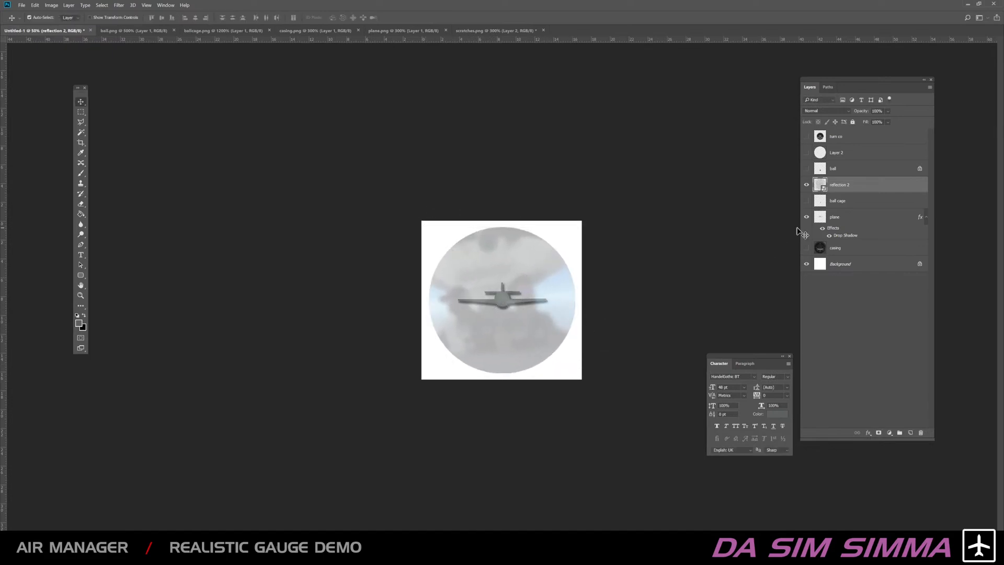
Step: Show the casing layer and shrink the reflection 2 layer to about 532% to fit inside the gauge's bezel
click(806, 248)
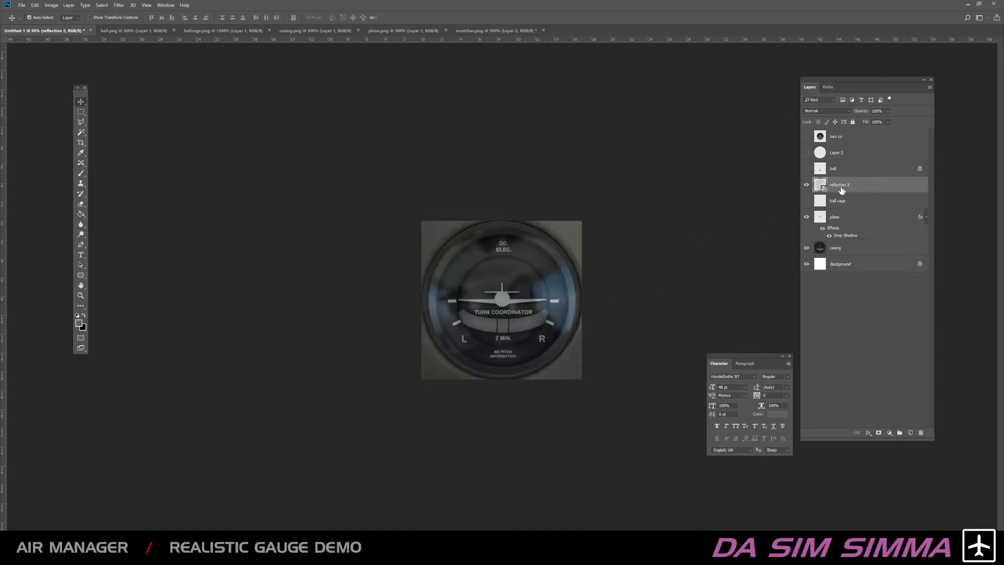
key(ctrl+t)
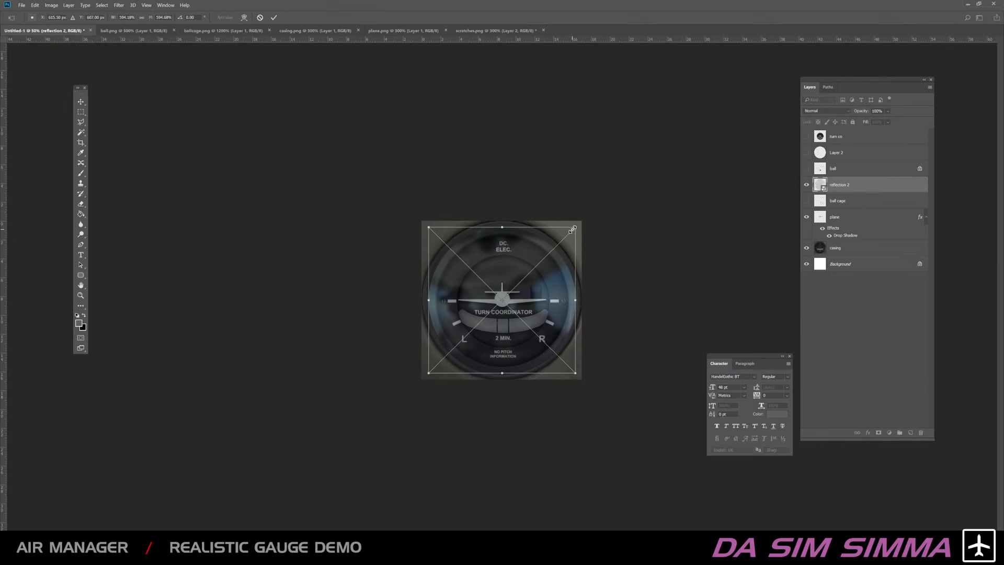
drag(574, 228, 568, 234)
drag(427, 376, 438, 372)
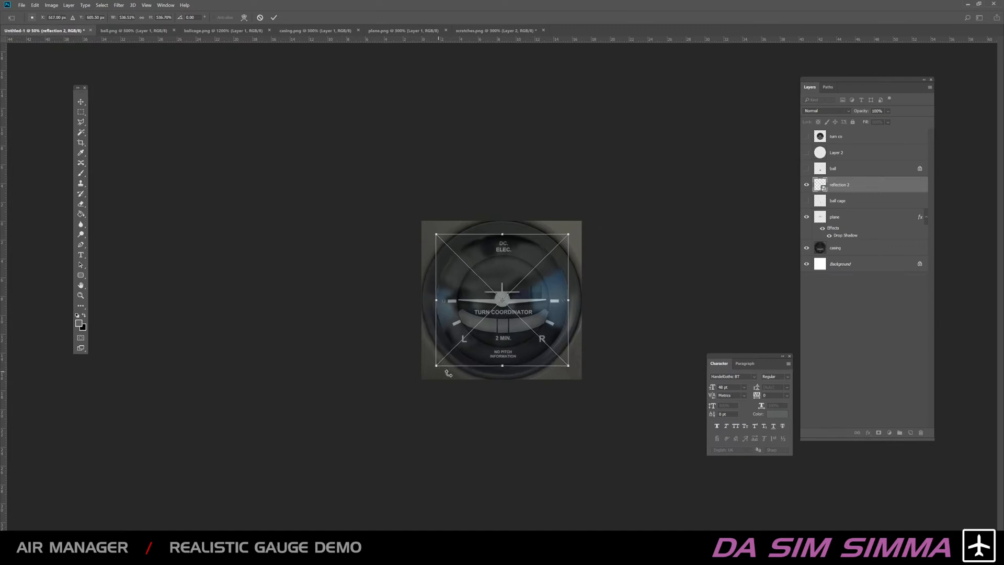
drag(574, 368, 568, 366)
Step: Nudge the reflection down to align it with the gauge glass and commit its placement
key(ctrl+plus)
key(Down)
key(Down)
key(Down)
key(Down)
key(Down)
key(Down)
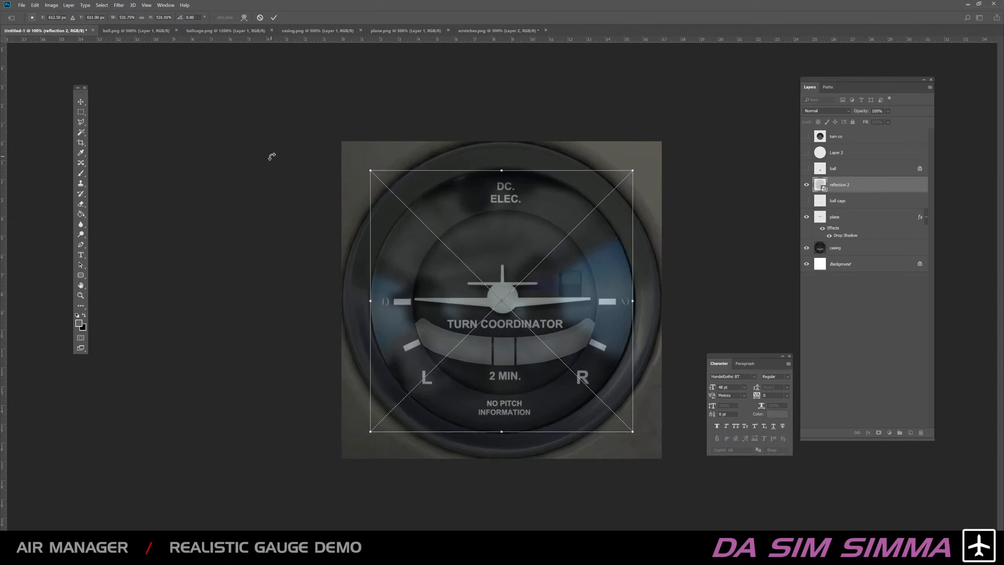
key(Down)
key(Down)
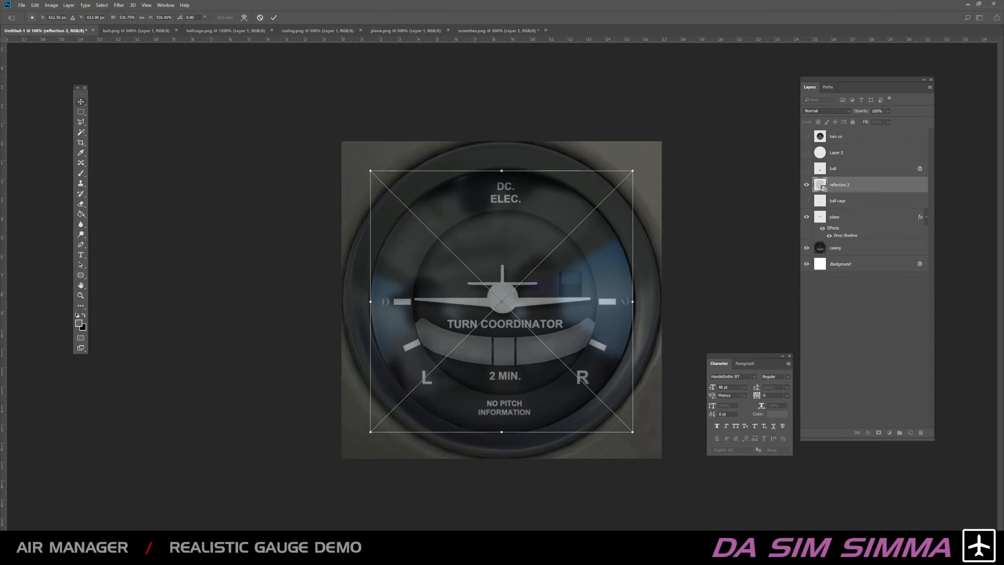
key(v)
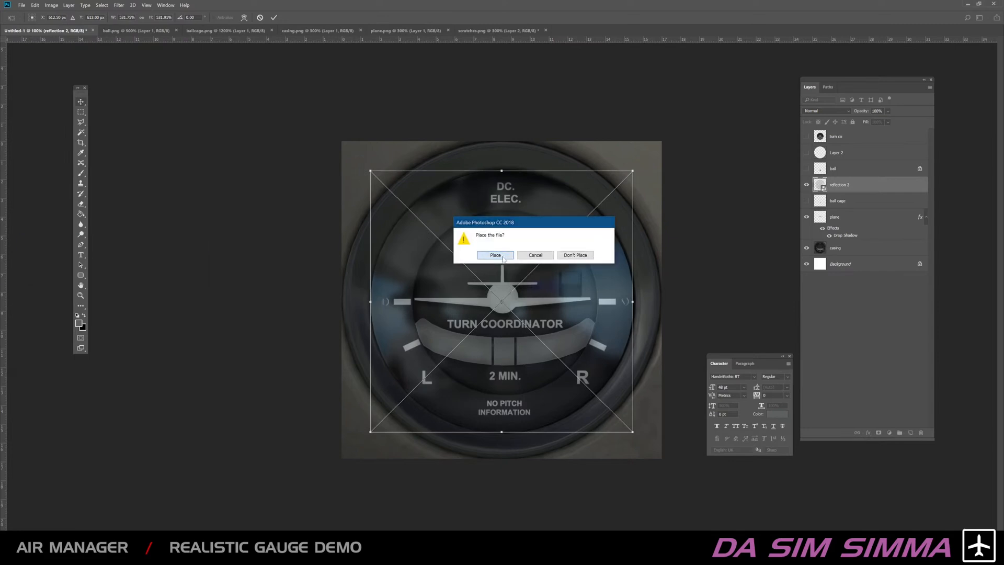
key(Return)
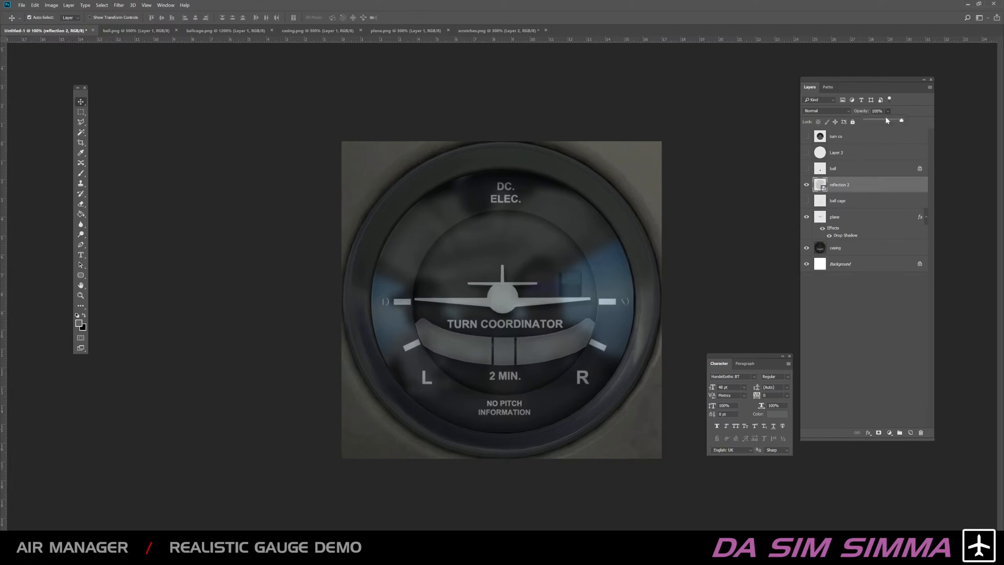
Step: Set the reflection 2 layer's opacity to 42%, compare the gauge without it, and show the ball cage and ball layers
click(885, 119)
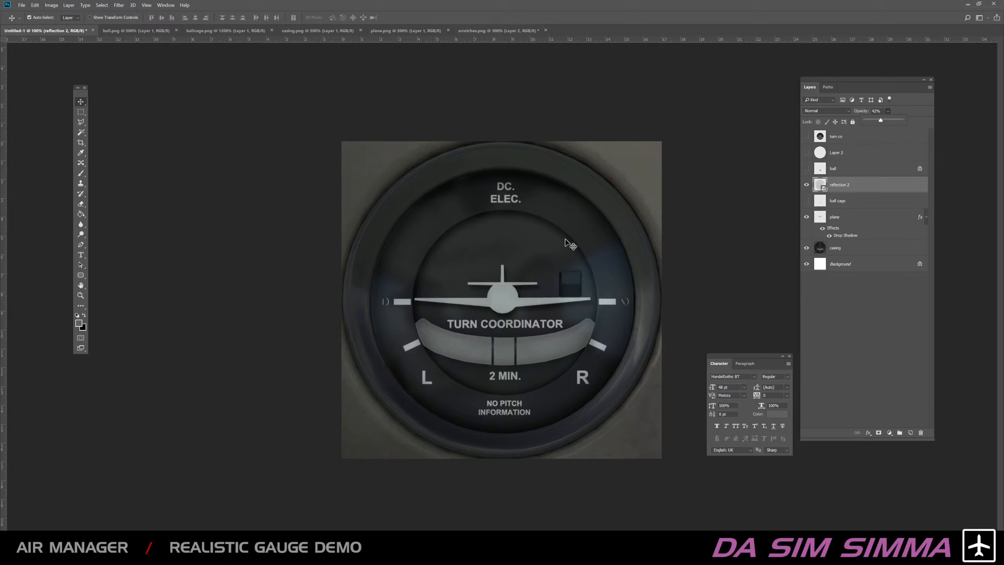
click(806, 185)
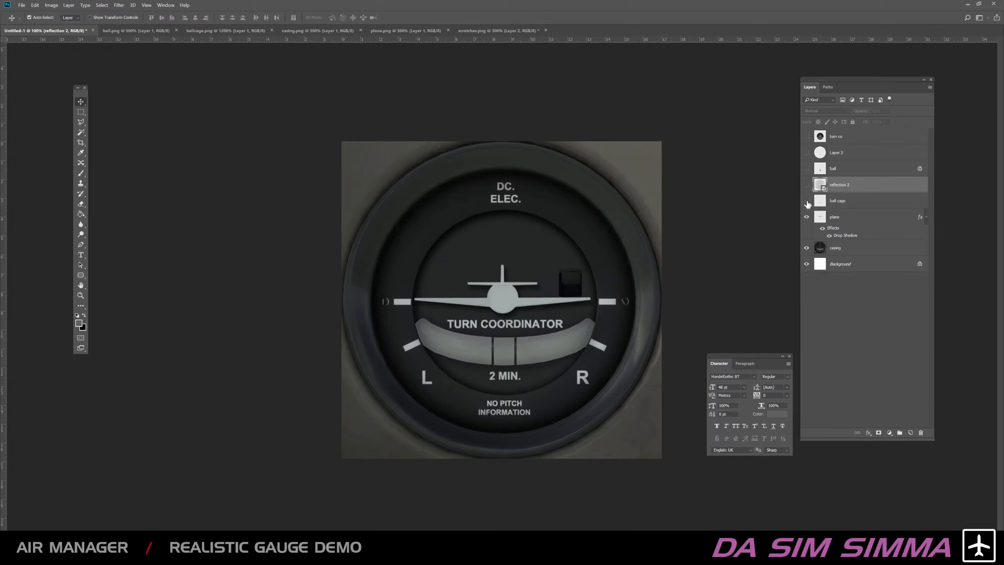
click(813, 203)
click(806, 201)
click(806, 184)
click(806, 168)
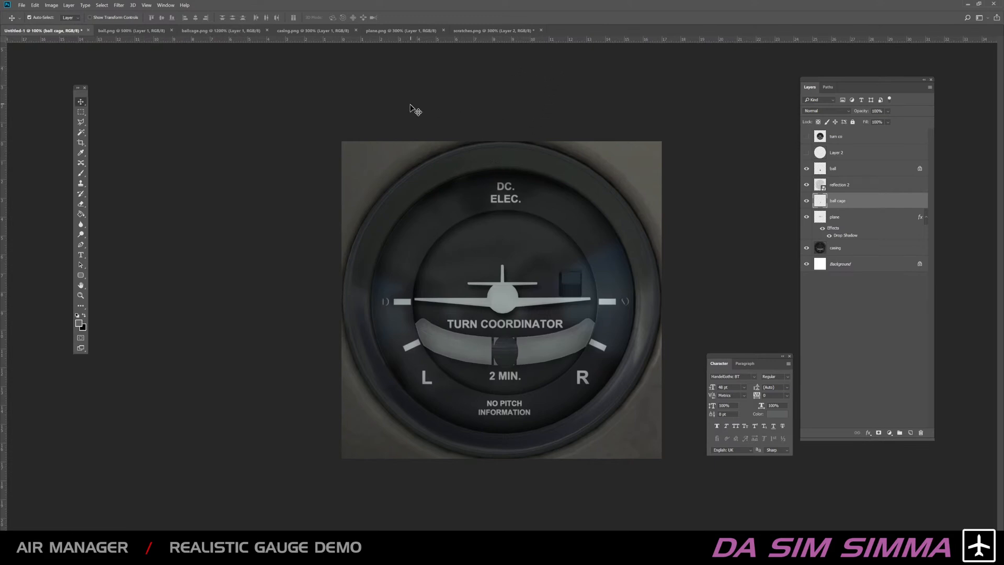
Step: Float the casing.png document, copy its casing artwork into the Untitled-1 gauge document, and dock casing.png again
click(308, 32)
drag(307, 32, 517, 125)
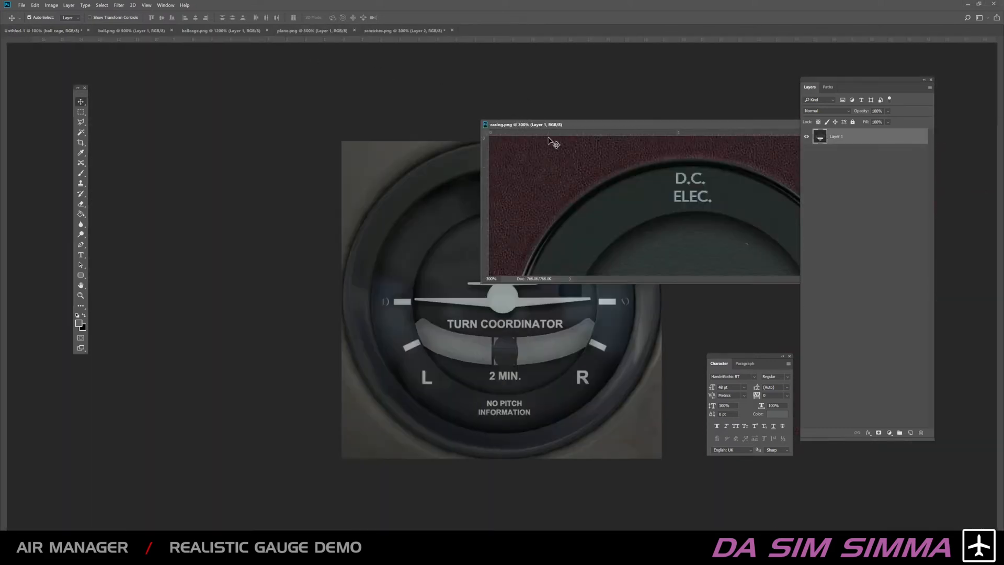
drag(678, 210, 463, 265)
drag(582, 126, 574, 32)
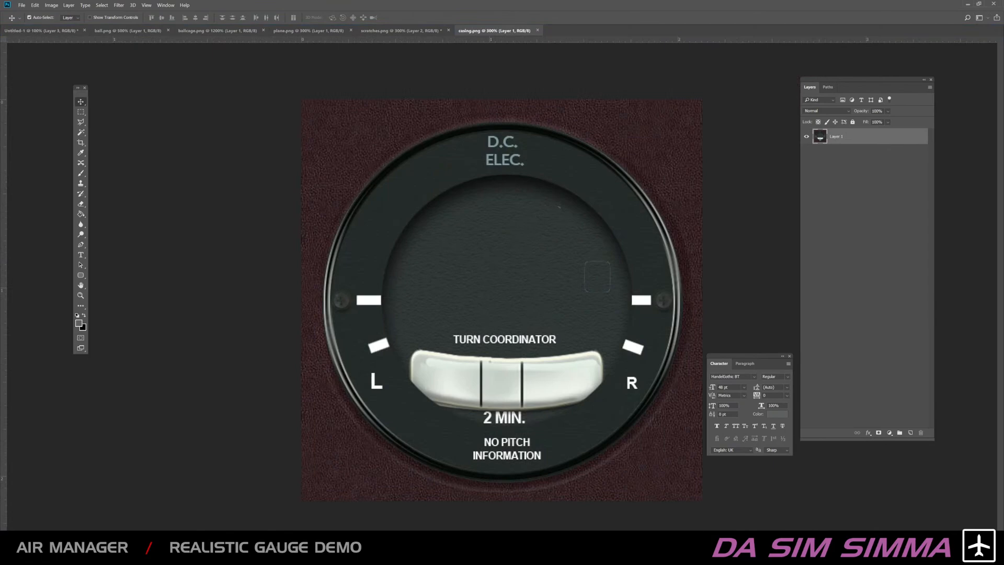
Step: Switch to the Untitled-1 document, move the pasted small gauge layer to the top of the layer stack and rename it OG
click(41, 30)
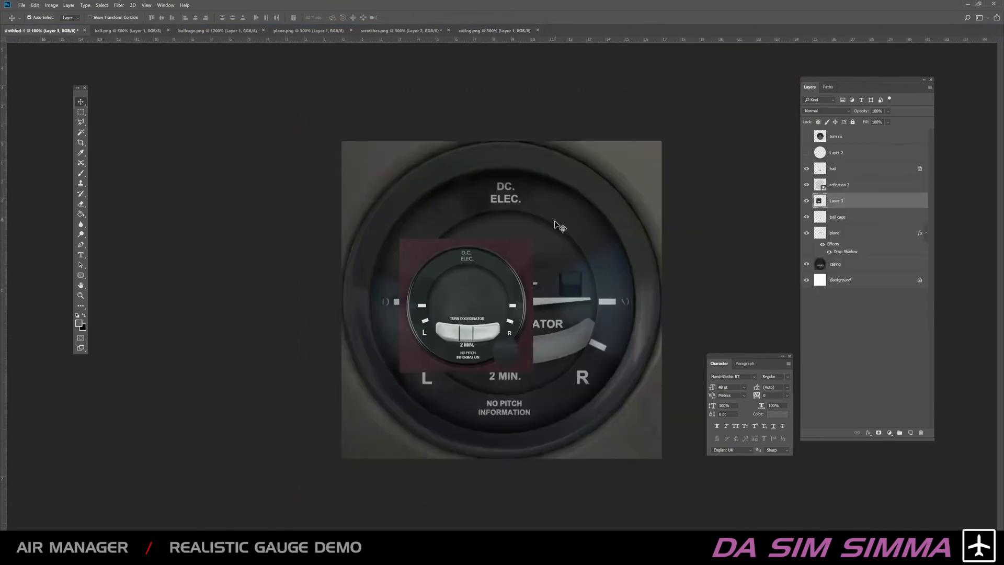
key(ctrl+minus)
drag(489, 278, 503, 277)
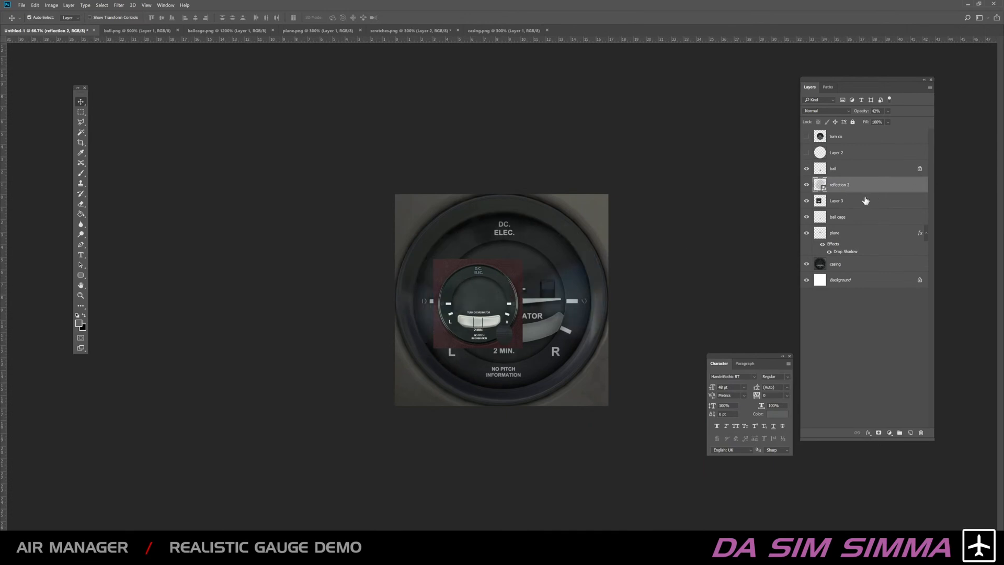
drag(837, 211, 821, 143)
double_click(835, 136)
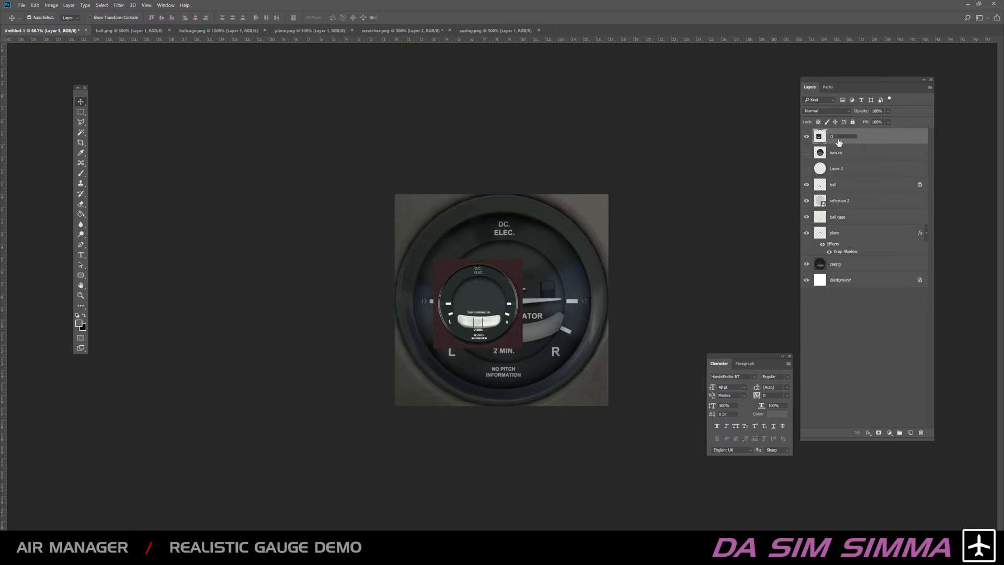
text(OG)
key(Return)
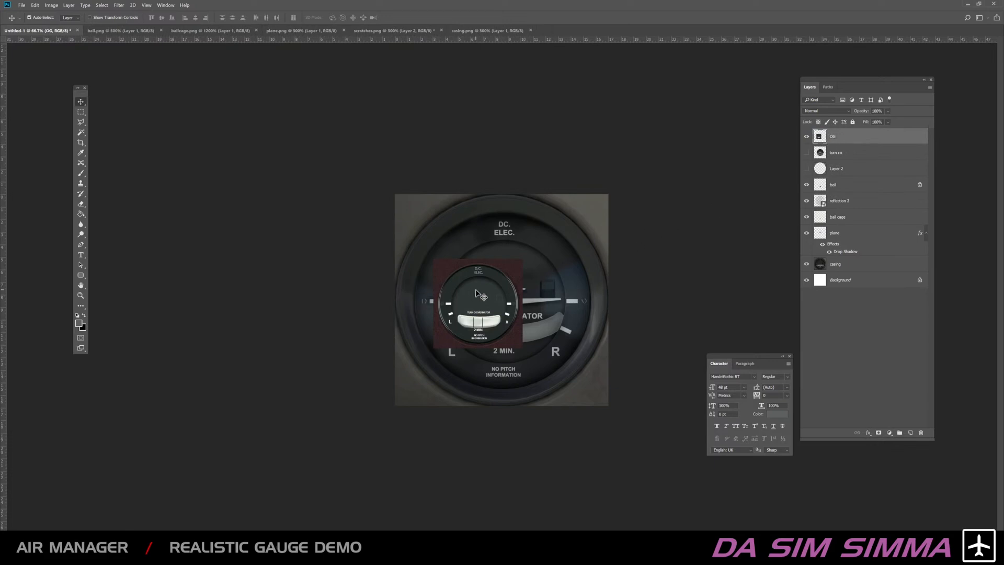
Step: Move the OG layer so that its centre sits on the crossing of the horizontal and vertical canvas guides
drag(488, 306, 522, 289)
key(ctrl+t)
key(ctrl+plus)
key(ctrl+plus)
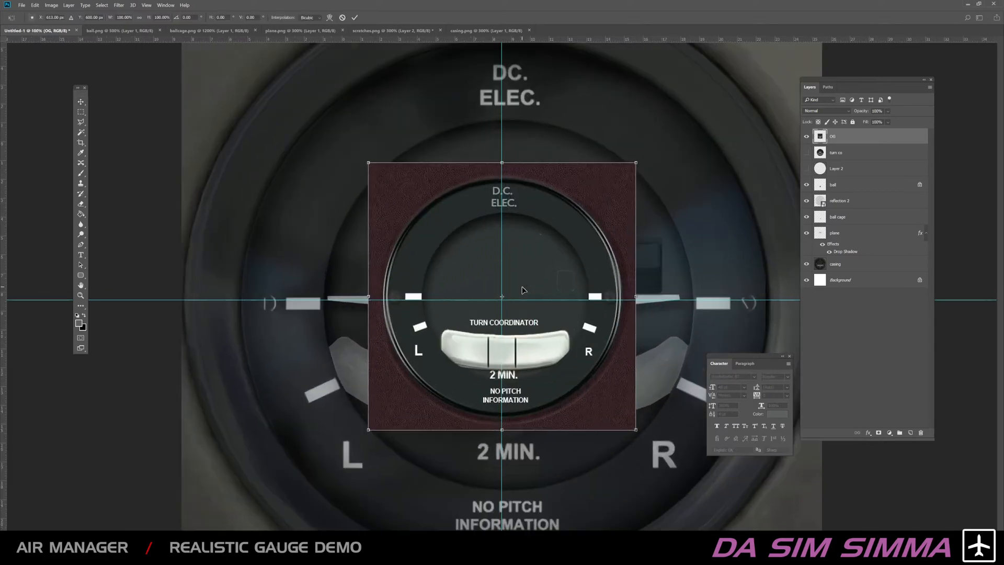
key(Down)
key(Down)
key(Down)
key(Down)
key(Down)
key(Down)
key(Down)
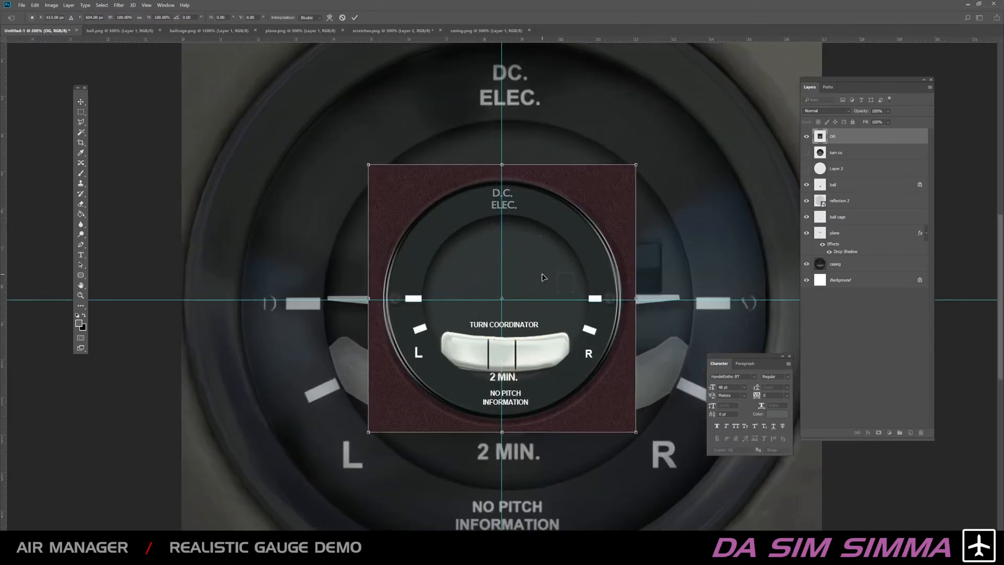
key(Up)
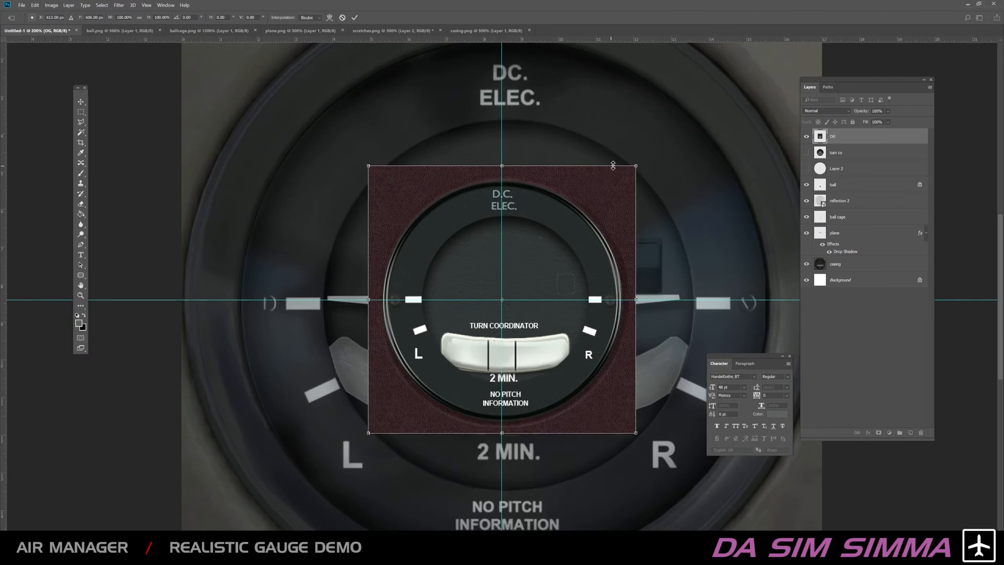
key(Down)
key(Left)
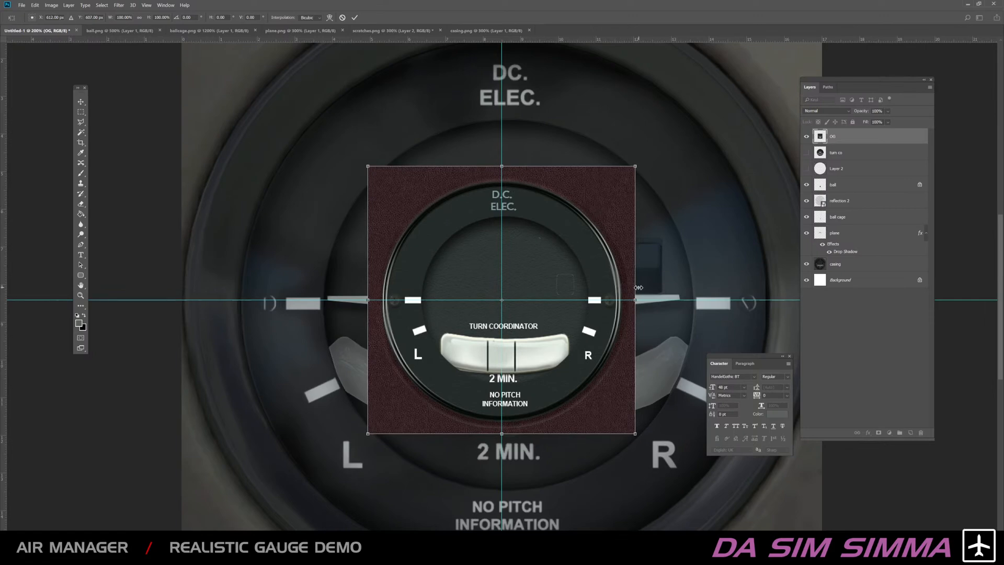
key(Return)
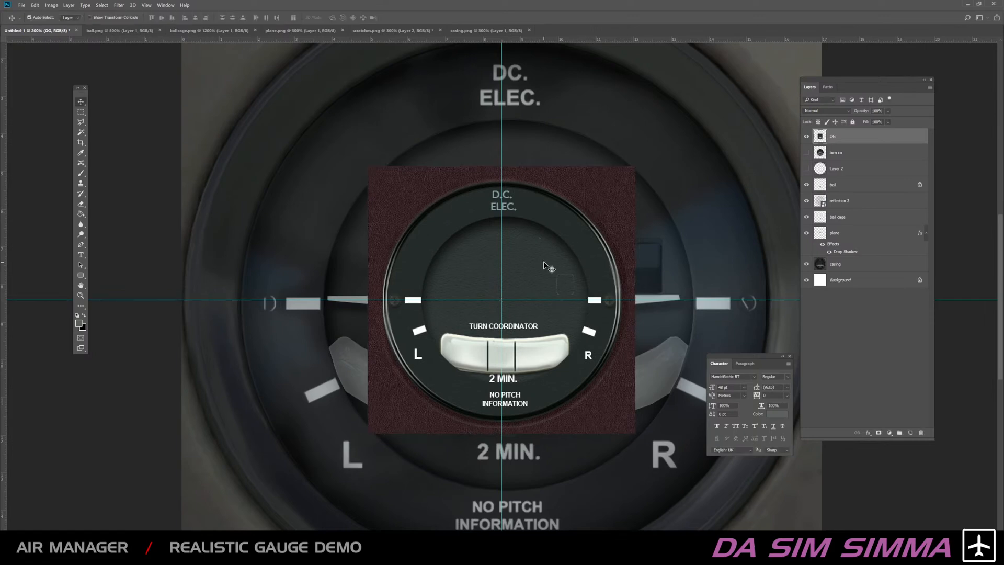
Step: Make Layer 2 visible and rename it background
key(ctrl+minus)
key(ctrl+minus)
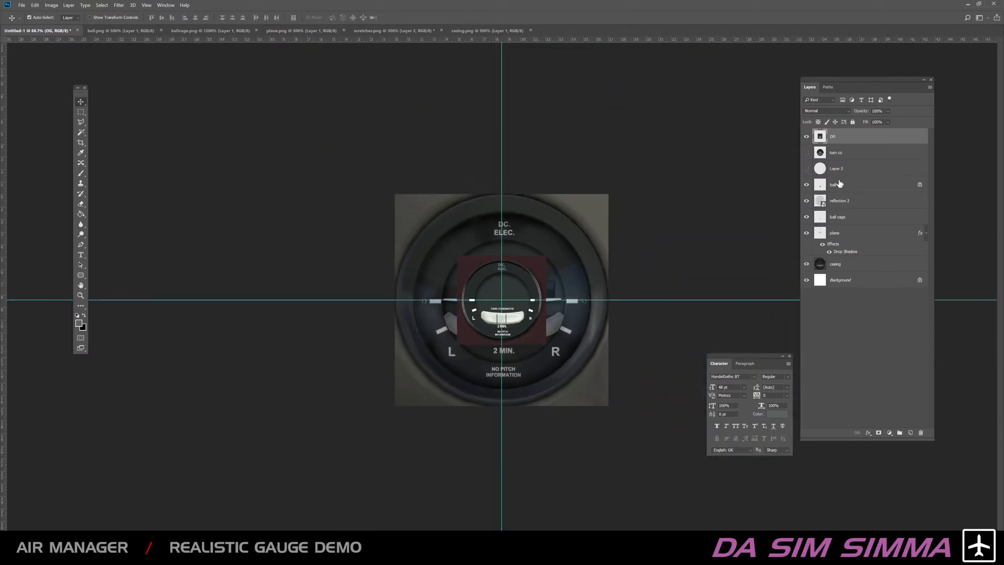
click(805, 169)
click(806, 169)
click(806, 169)
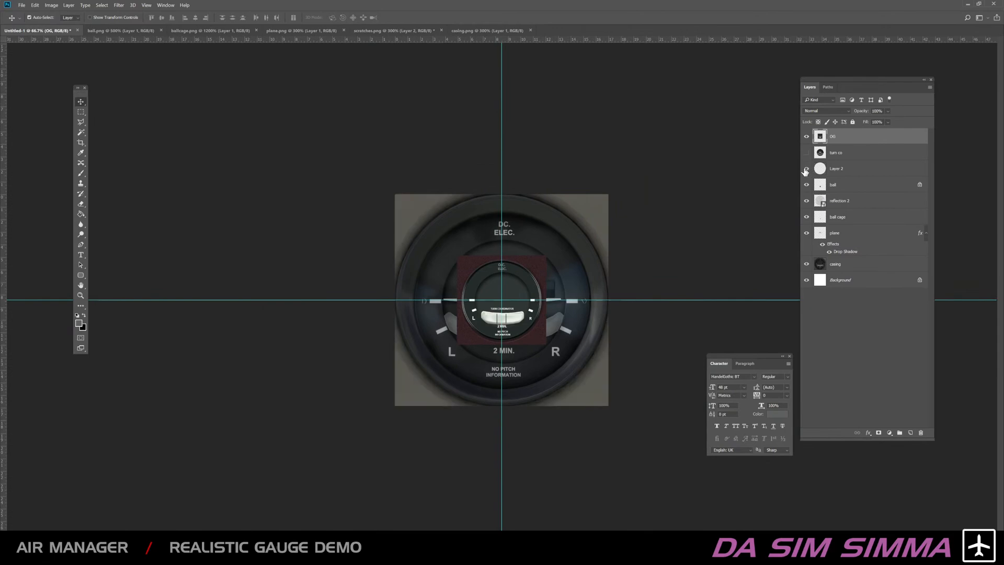
click(843, 171)
double_click(842, 169)
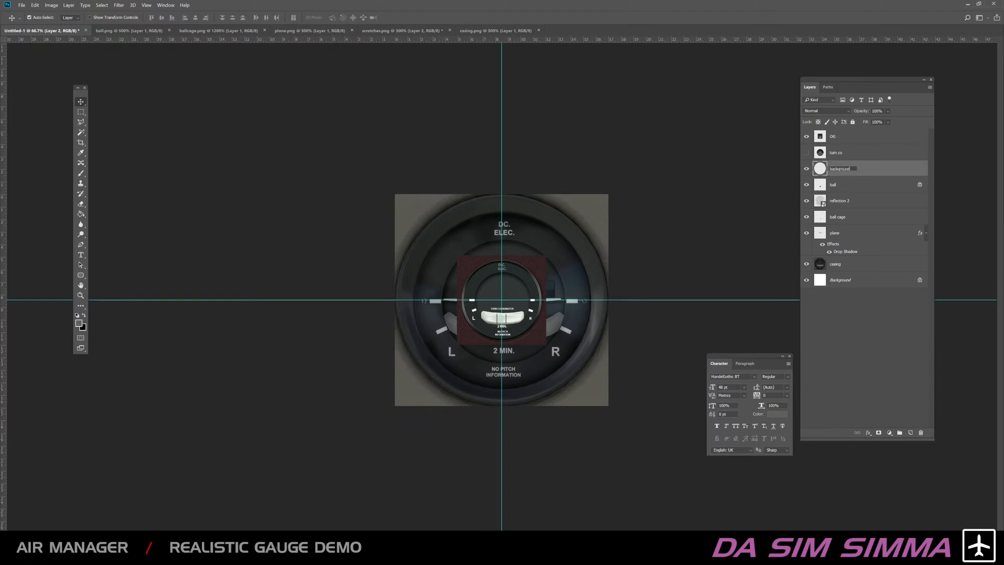
key(Return)
Step: Move the renamed background layer directly above the casing layer and merge it down into casing
drag(866, 170, 855, 252)
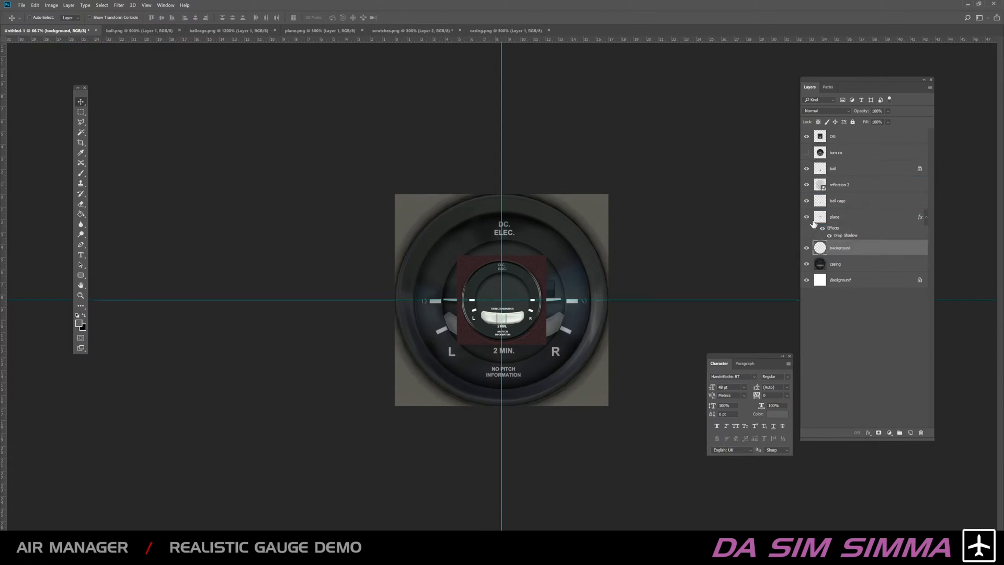
key(ctrl+e)
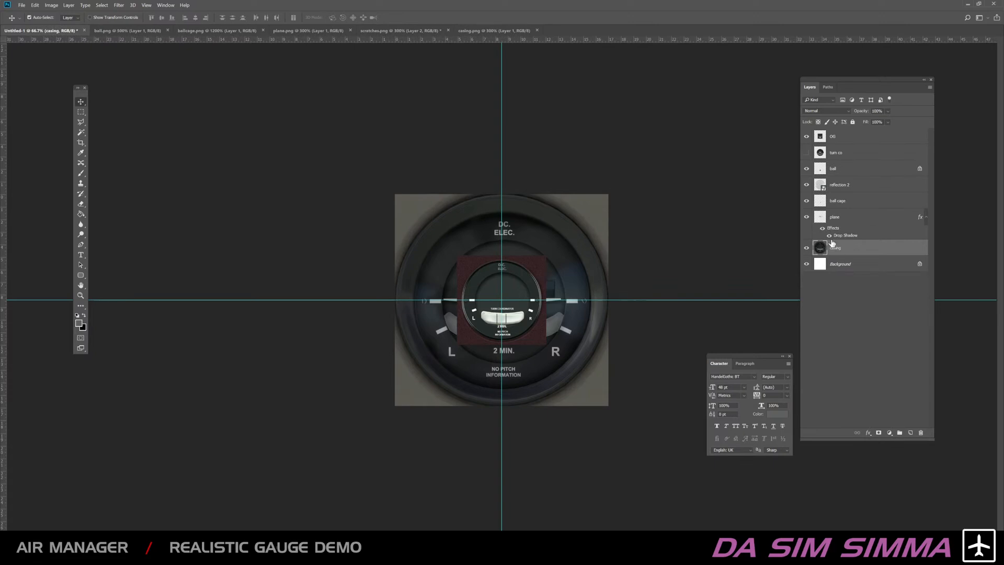
Step: Select the ball, reflection 2, ball cage, plane and casing layers and scale them together around their centre to about 42%
click(836, 169)
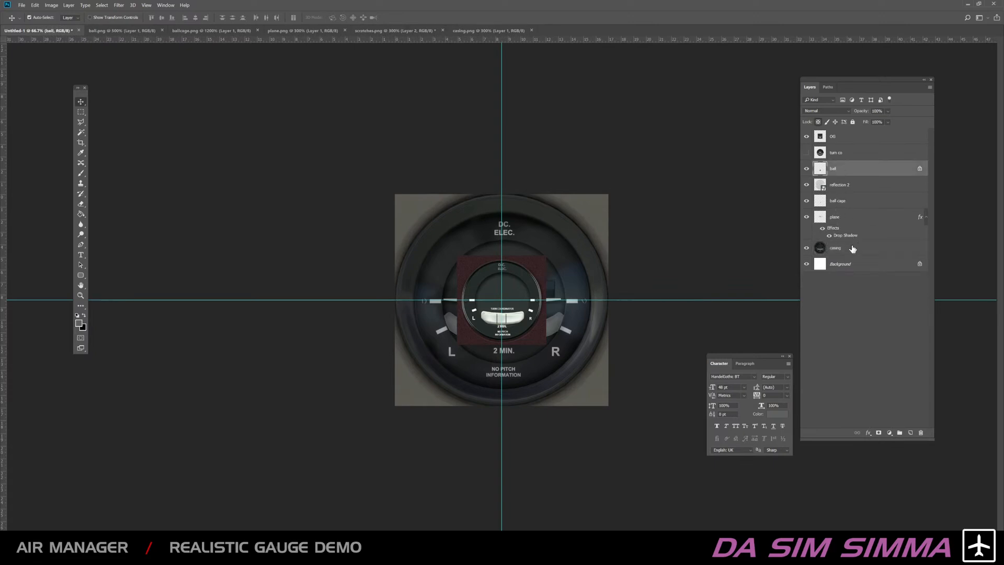
shift+click(852, 184)
shift+click(848, 202)
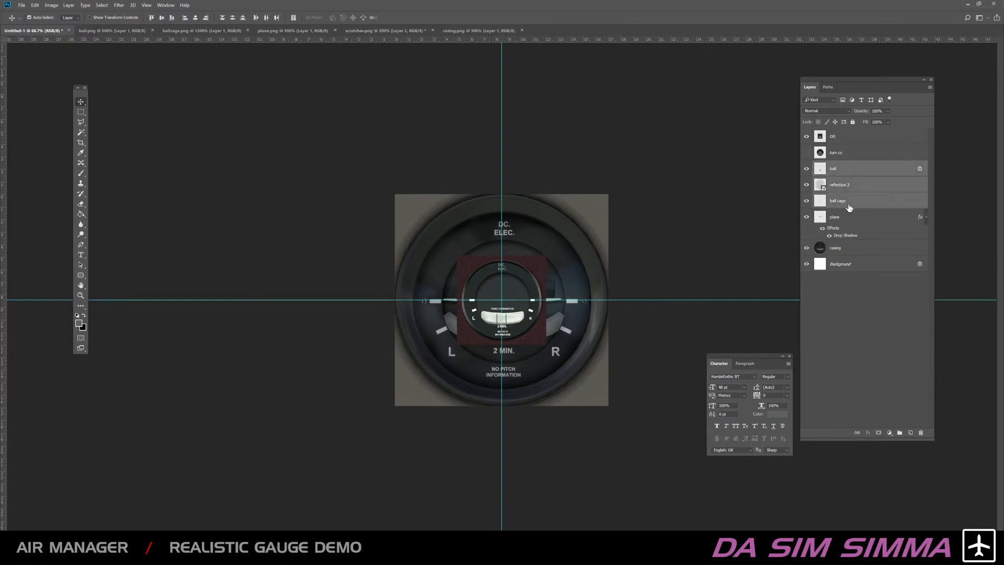
shift+click(847, 248)
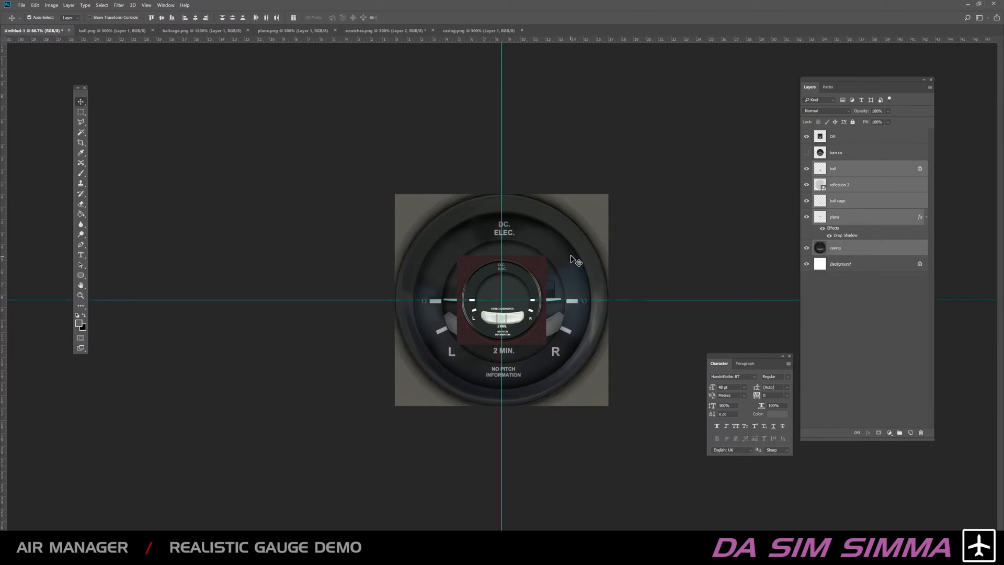
key(ctrl+t)
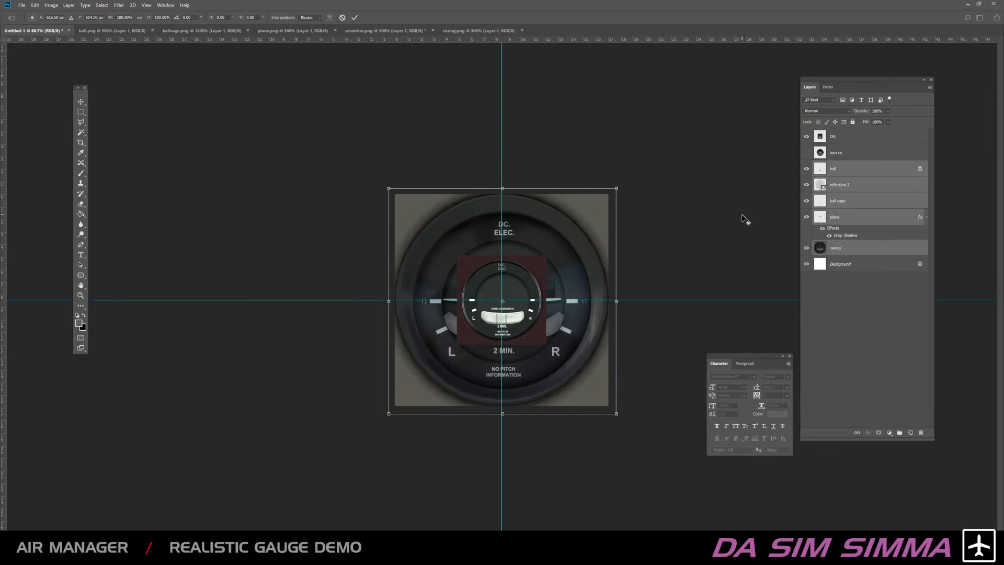
drag(617, 188, 554, 256)
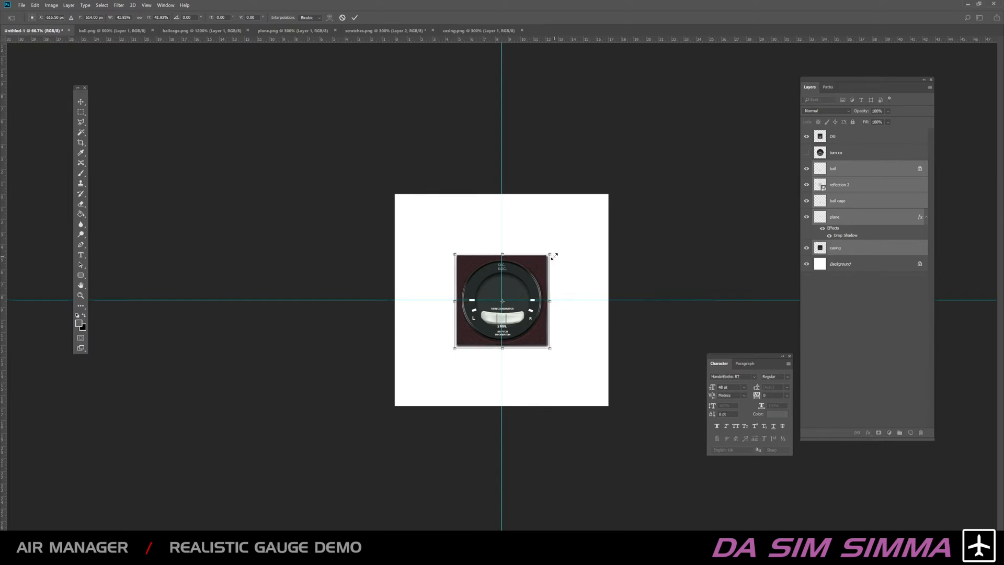
Step: Nudge the scaled gauge layers left and up to align with the OG square, fine-tune their width to 42.00%, and apply the transform
key(ctrl+plus)
key(ctrl+plus)
key(ctrl+plus)
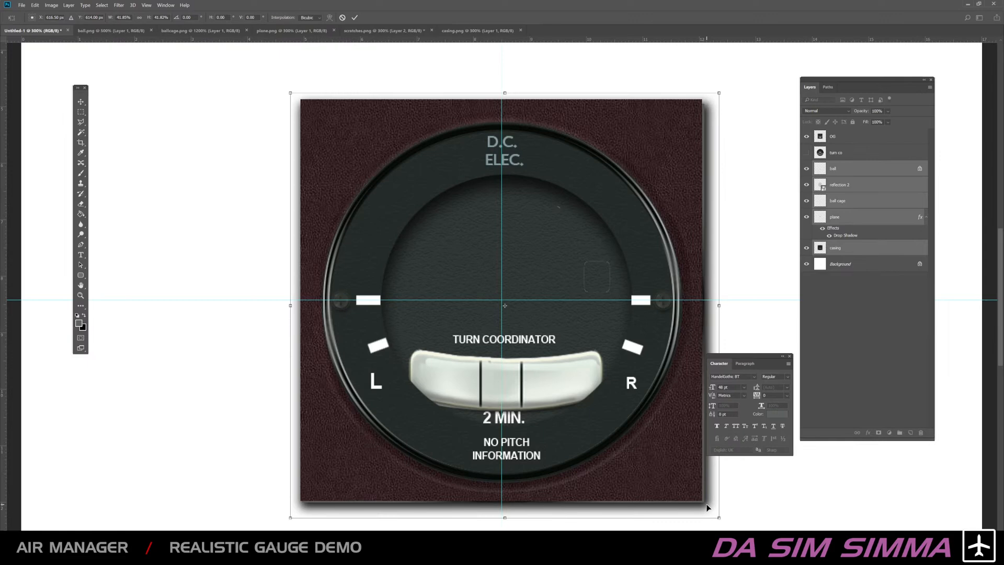
key(Left)
key(Left)
key(Left)
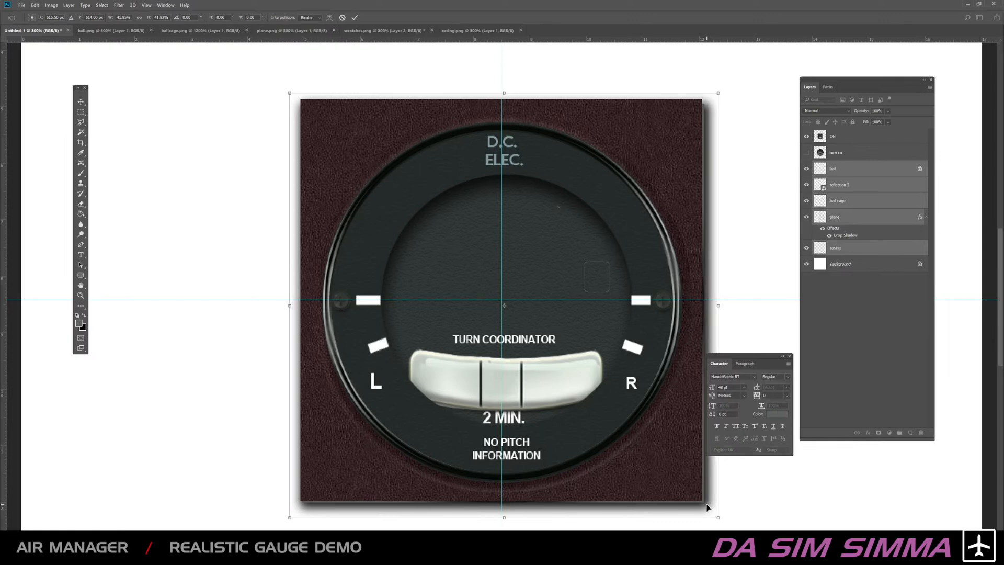
key(Up)
key(Up)
key(Up)
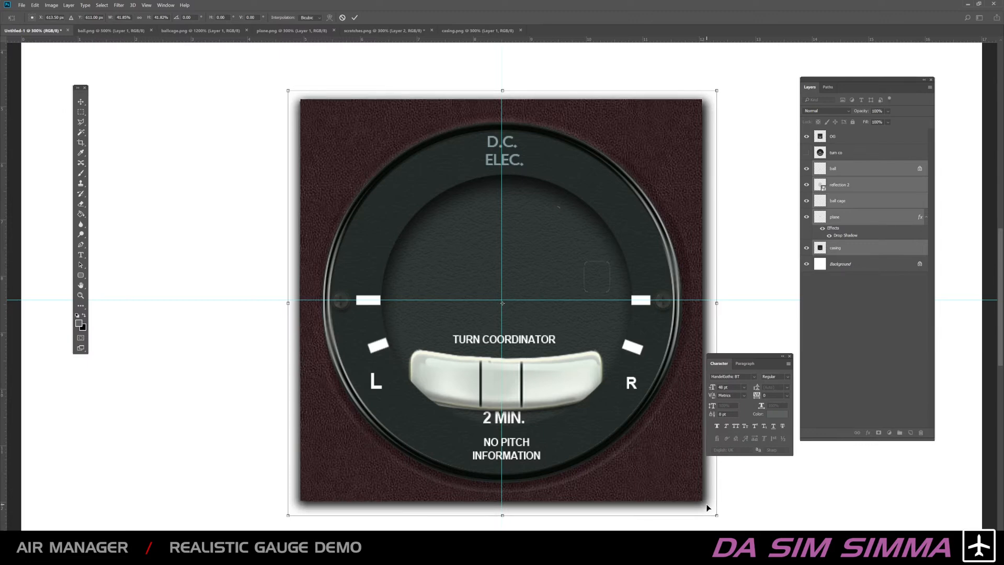
key(Up)
key(Up)
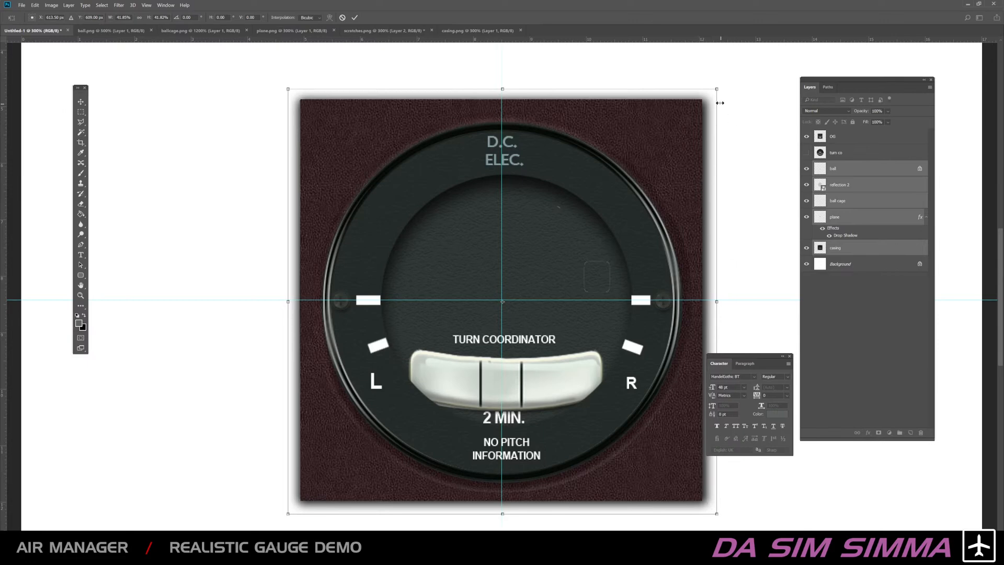
drag(719, 88, 721, 90)
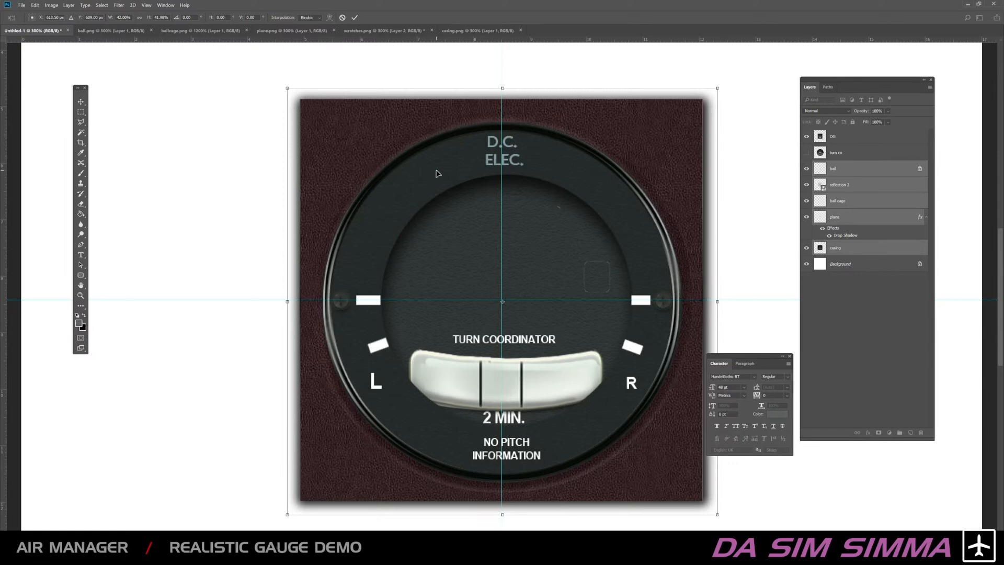
key(Down)
key(Return)
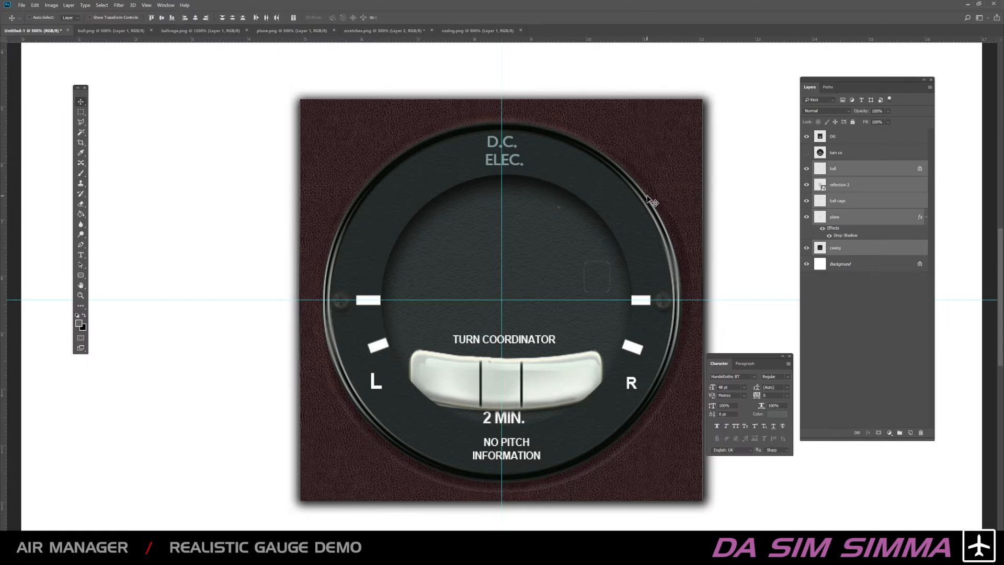
Step: Toggle the OG layer's visibility repeatedly to compare the original gauge with the scaled new gauge
key(ctrl+minus)
key(ctrl+minus)
key(ctrl+plus)
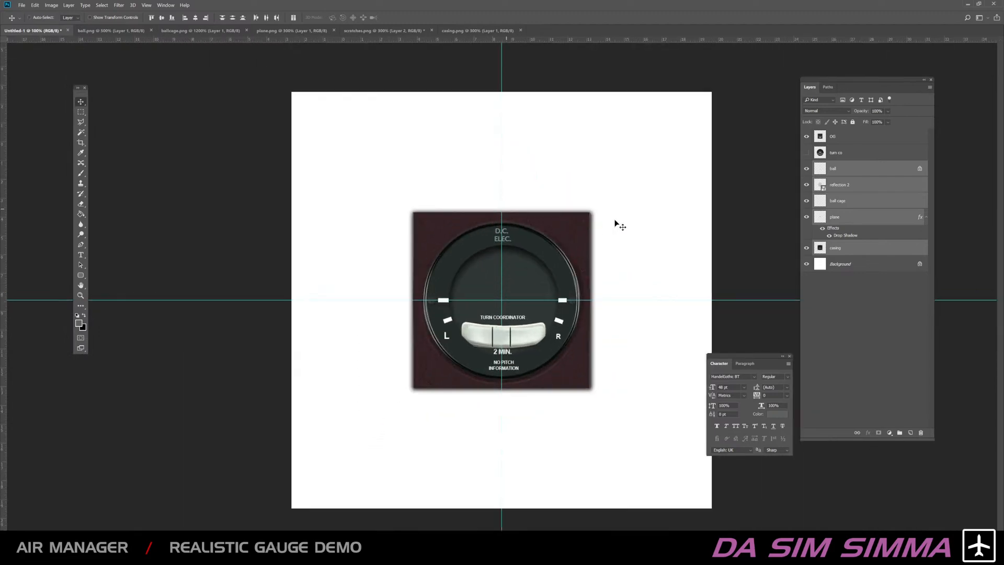
click(806, 137)
click(806, 137)
click(806, 136)
click(806, 136)
click(806, 137)
click(806, 137)
click(806, 137)
click(806, 137)
click(806, 137)
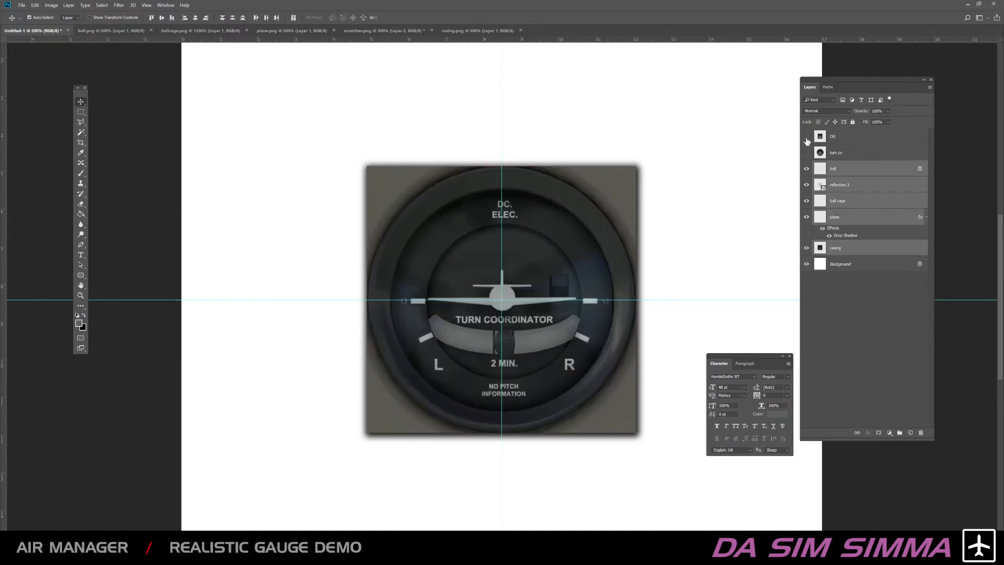
click(806, 137)
click(806, 137)
click(806, 137)
click(806, 141)
key(ctrl+plus)
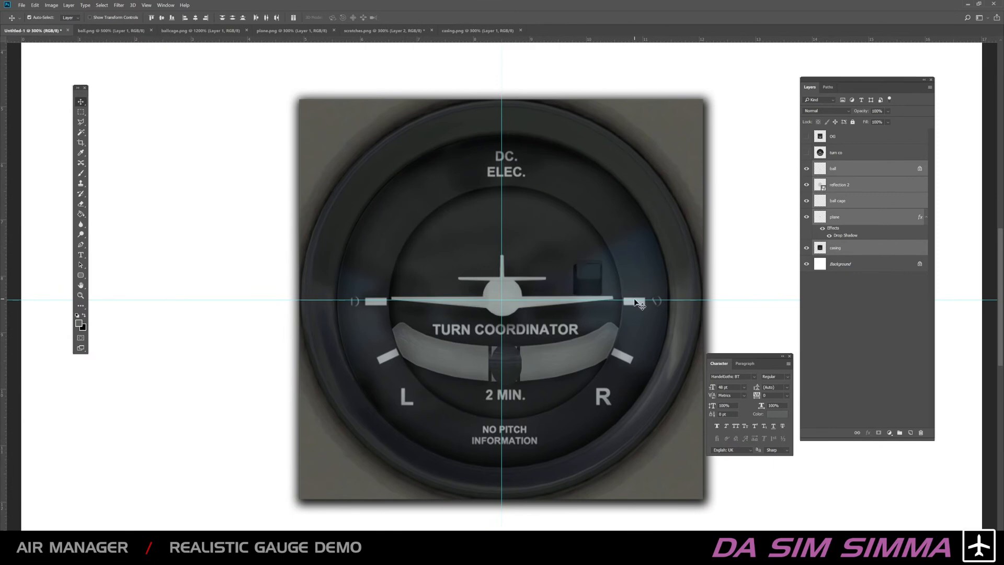
click(806, 137)
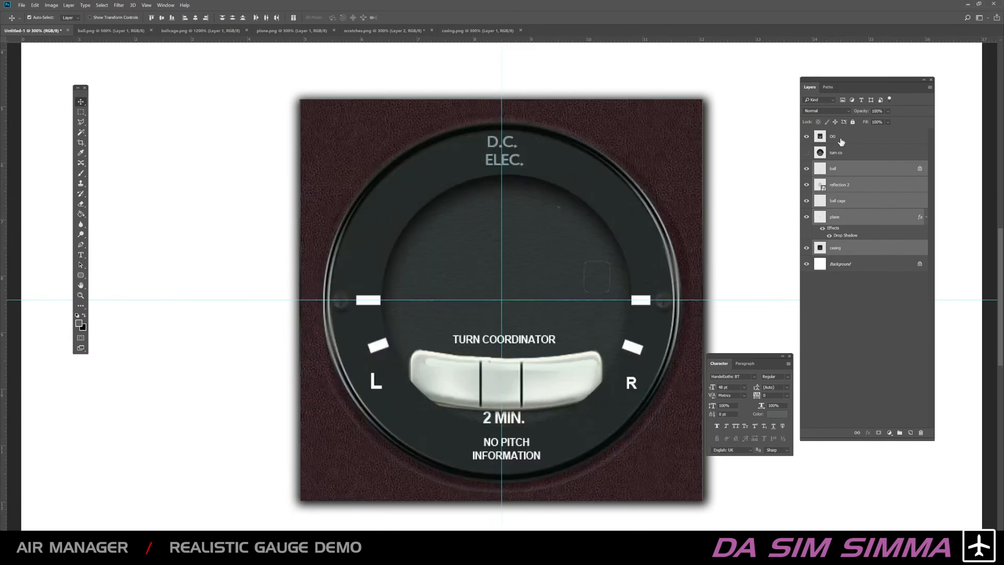
Step: Lower the OG layer's opacity to compare the two overlaid dials, and restore it to 100%
click(841, 138)
click(888, 112)
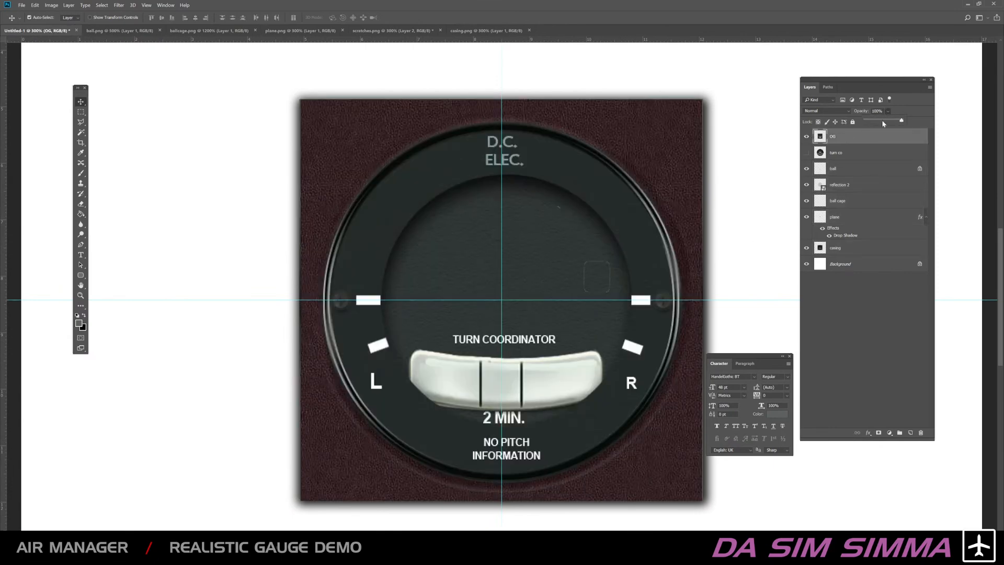
click(883, 121)
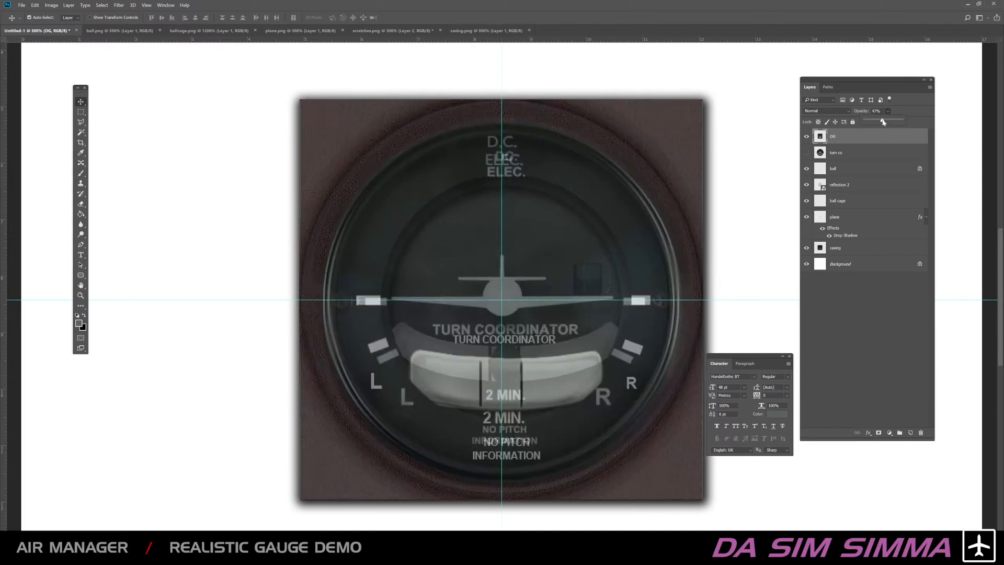
mouse_move(883, 121)
mouse_down()
mouse_move(904, 121)
mouse_move(886, 122)
mouse_up()
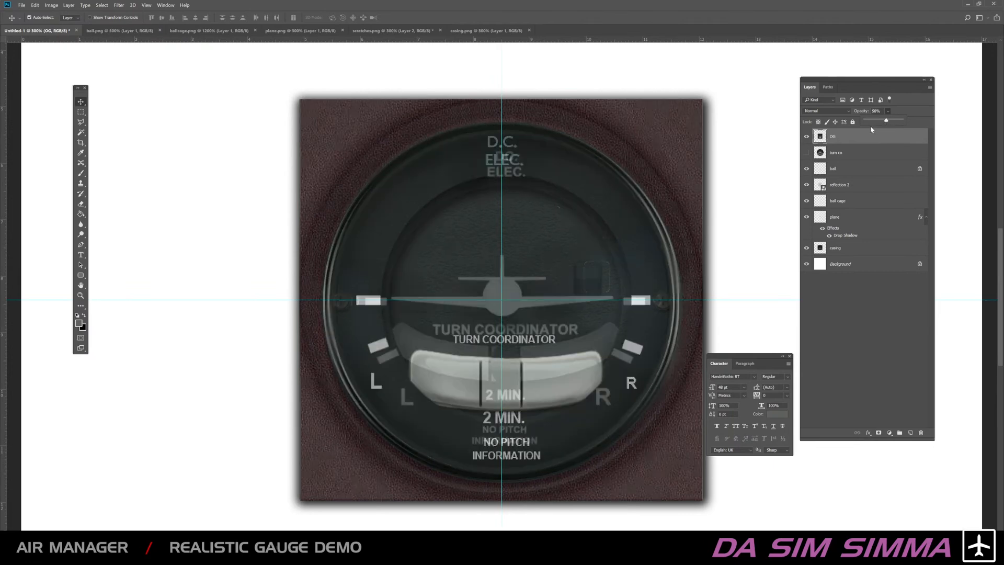
drag(890, 122, 911, 122)
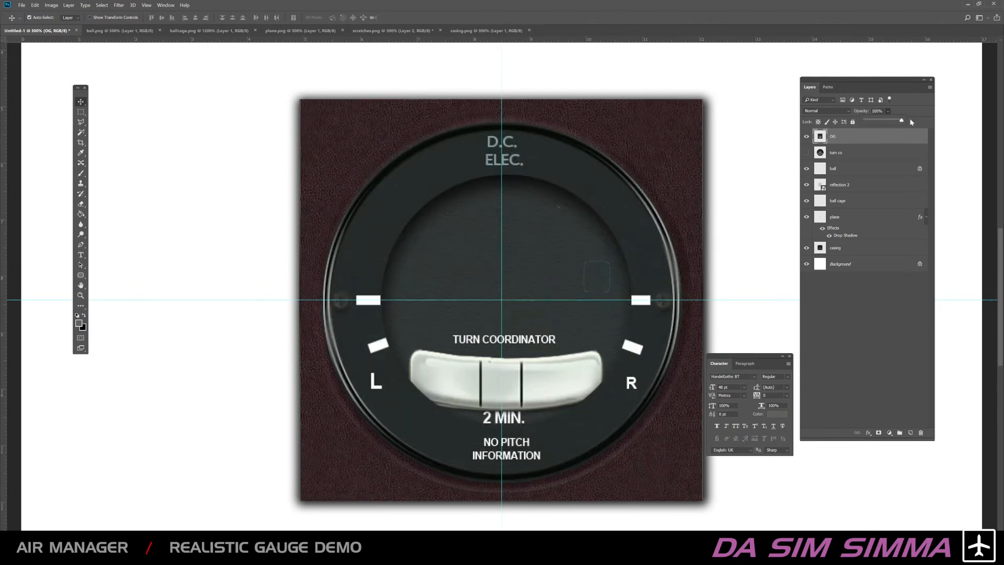
Step: Hide the OG layer so only the new gauge artwork shows on the full canvas
click(806, 136)
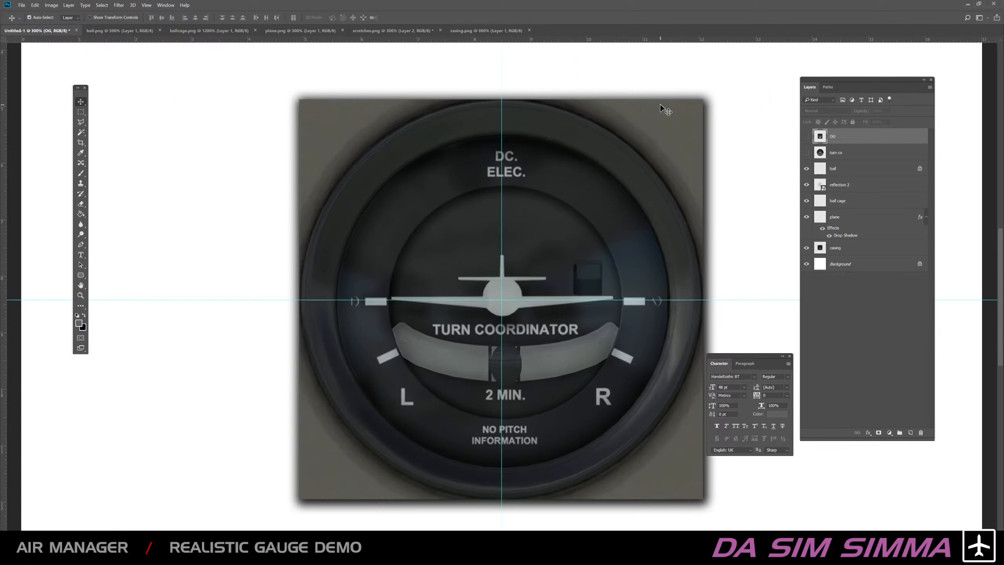
key(ctrl+minus)
key(ctrl+minus)
key(ctrl+minus)
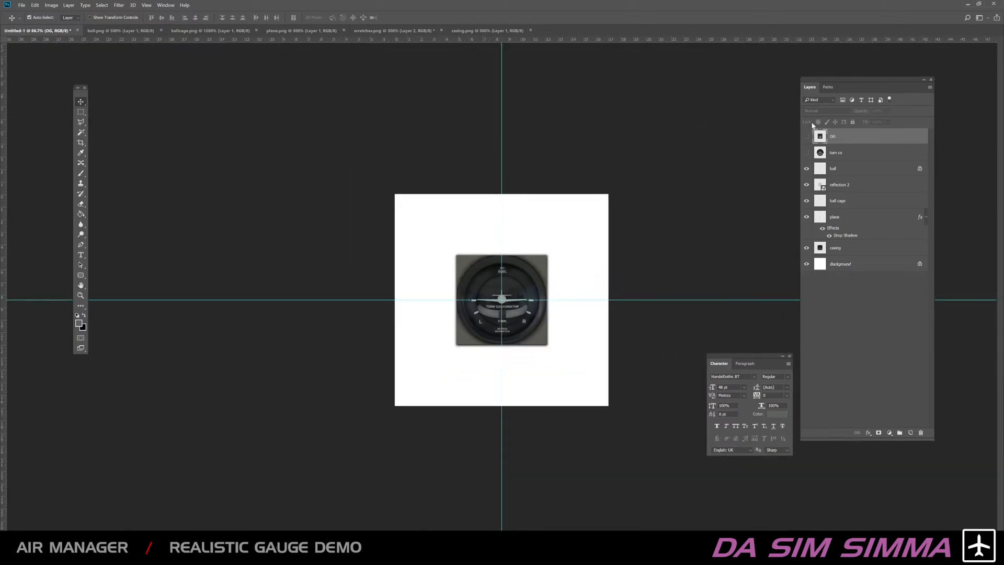
Step: Show the OG layer and crop the canvas to the outline of its square gauge artwork
click(806, 136)
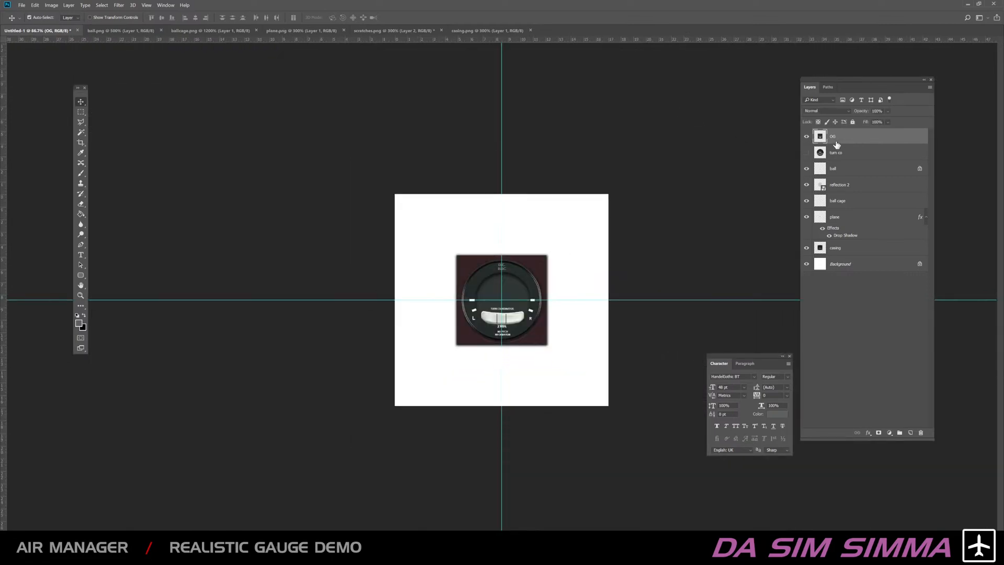
click(80, 133)
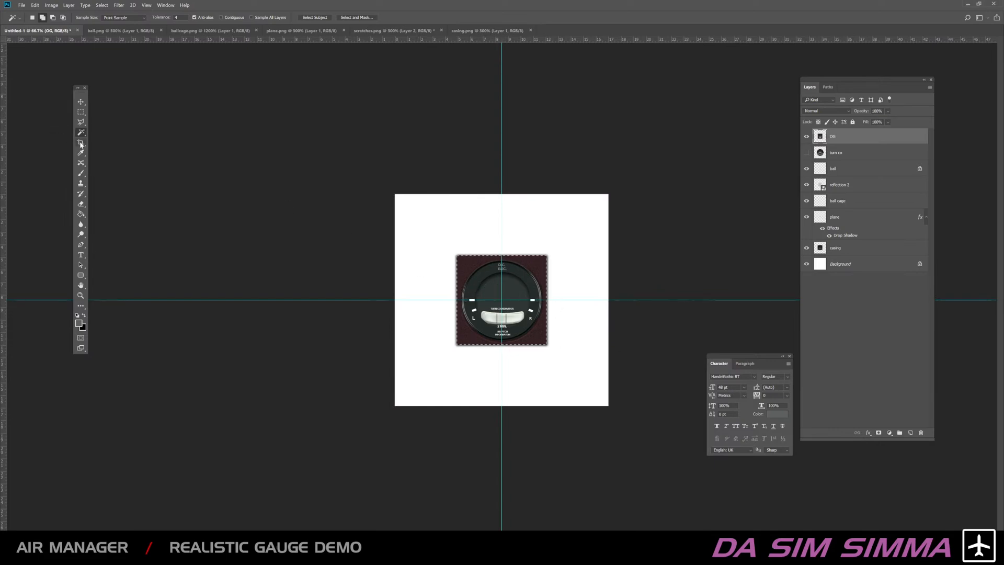
key(c)
key(Return)
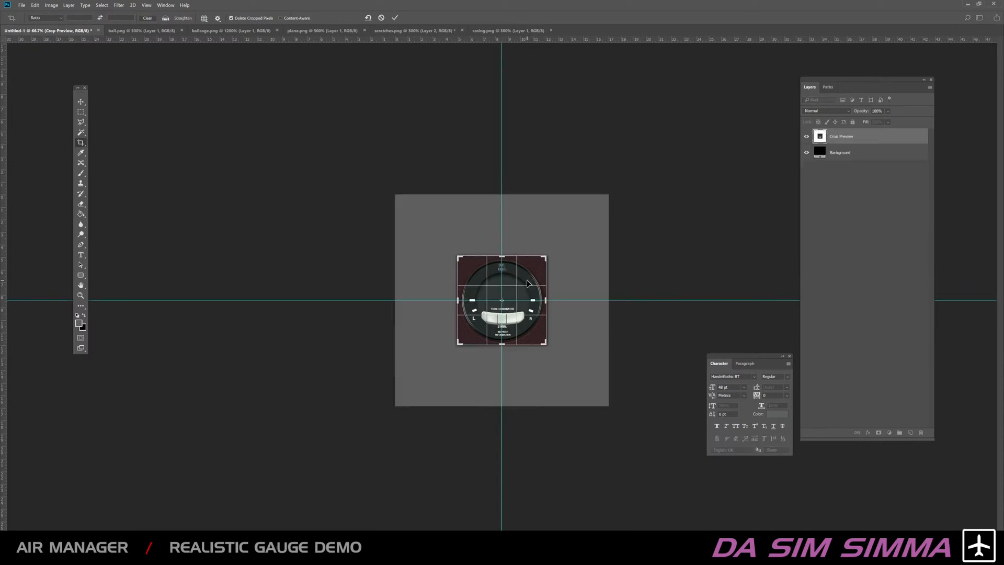
key(ctrl+plus)
key(ctrl+plus)
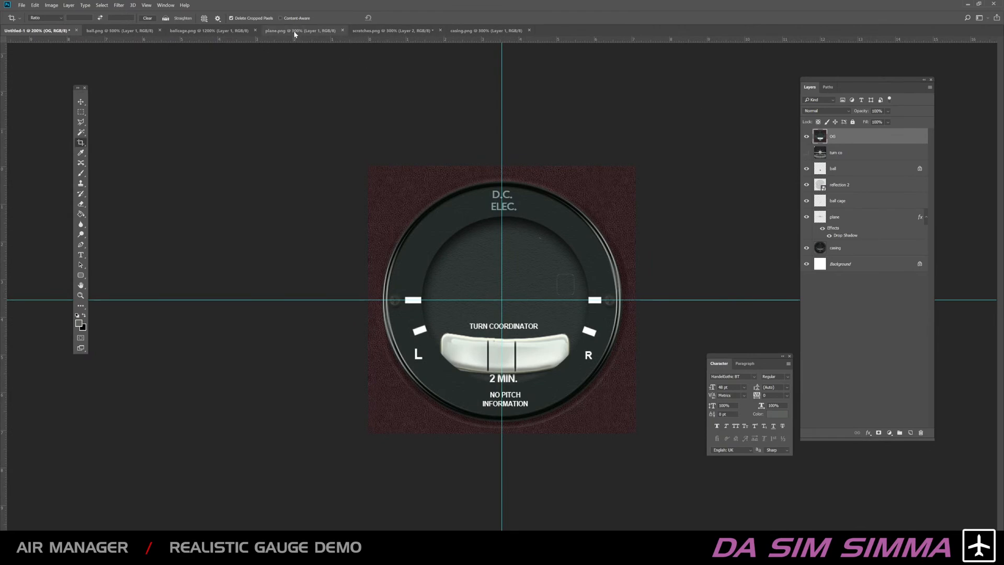
Step: Toggle the OG layer's visibility to compare both gauges on the cropped canvas, leaving the OG layer hidden
click(806, 136)
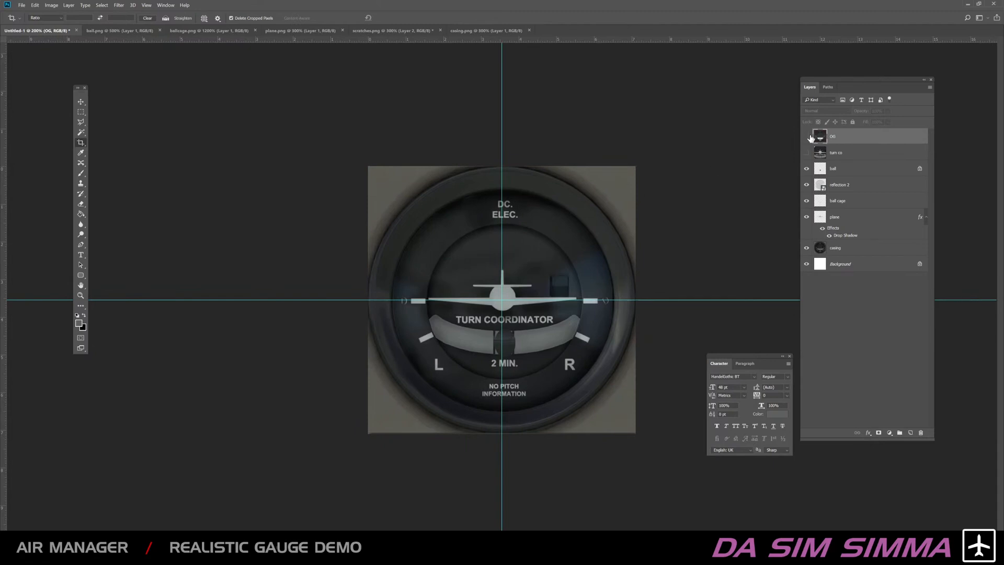
click(806, 137)
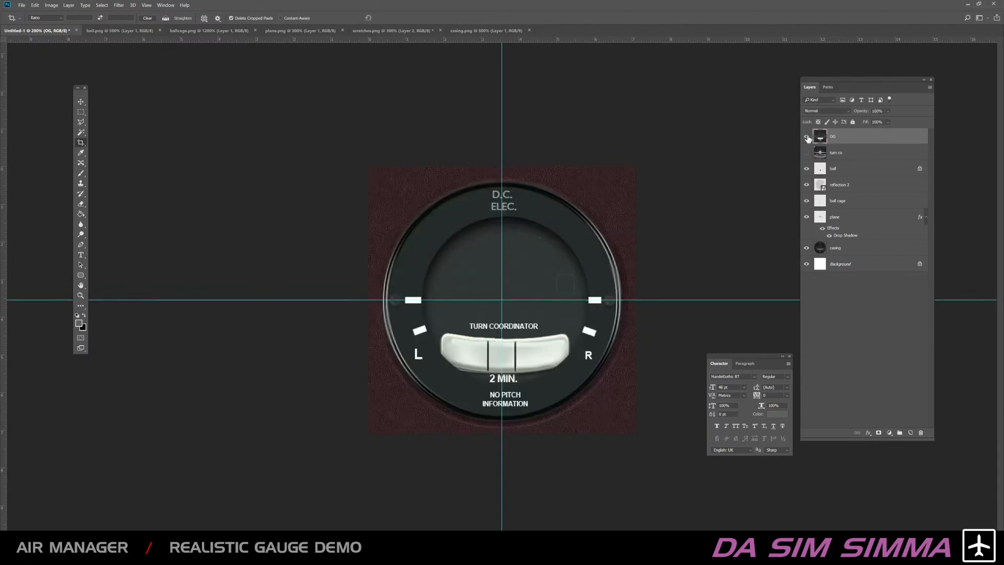
click(806, 136)
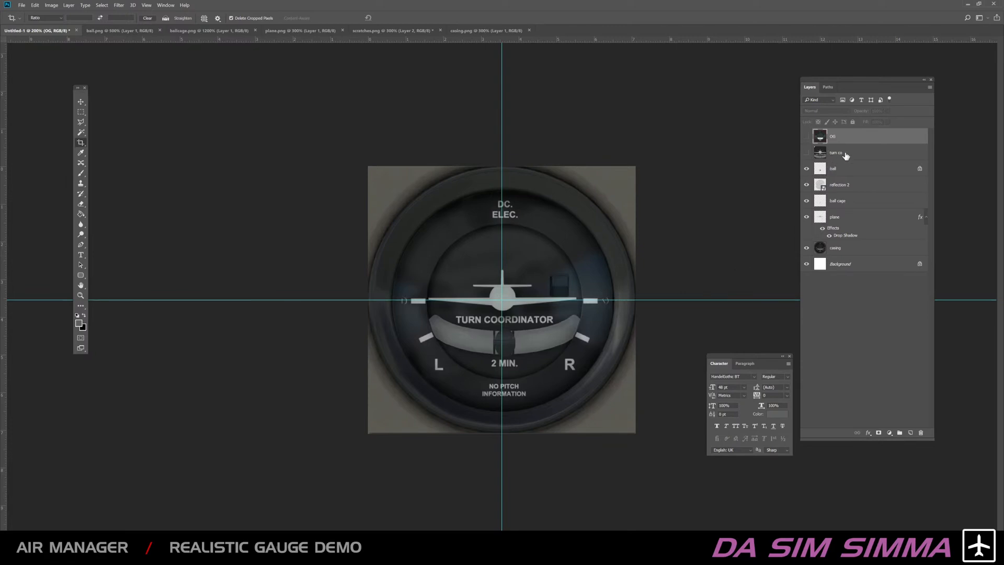
Step: Scale the layers from ball down to casing together about their centre to about 96.48%
click(849, 168)
shift+click(843, 249)
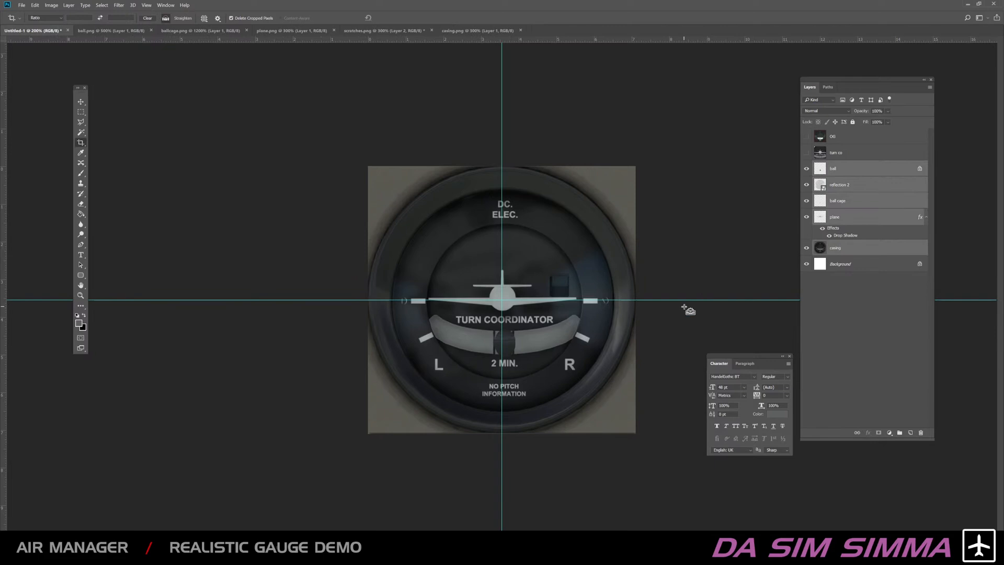
key(ctrl+t)
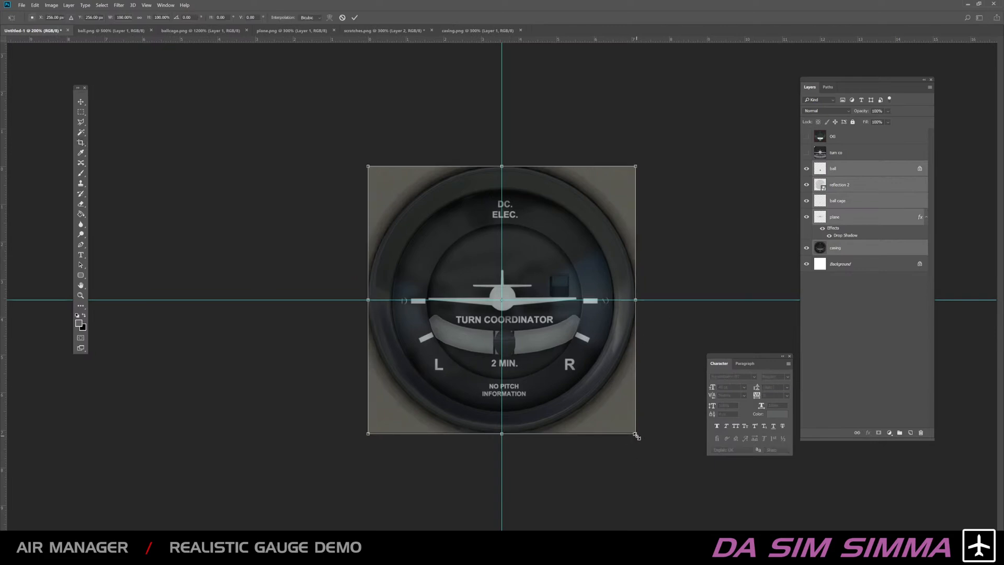
mouse_move(634, 433)
mouse_down()
mouse_move(652, 417)
mouse_move(628, 427)
mouse_up()
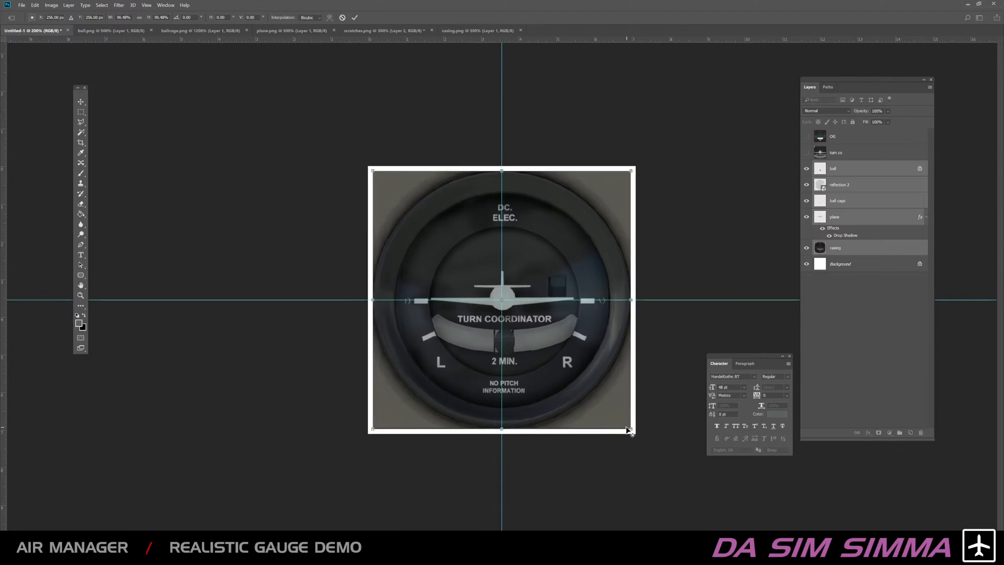
key(Return)
key(c)
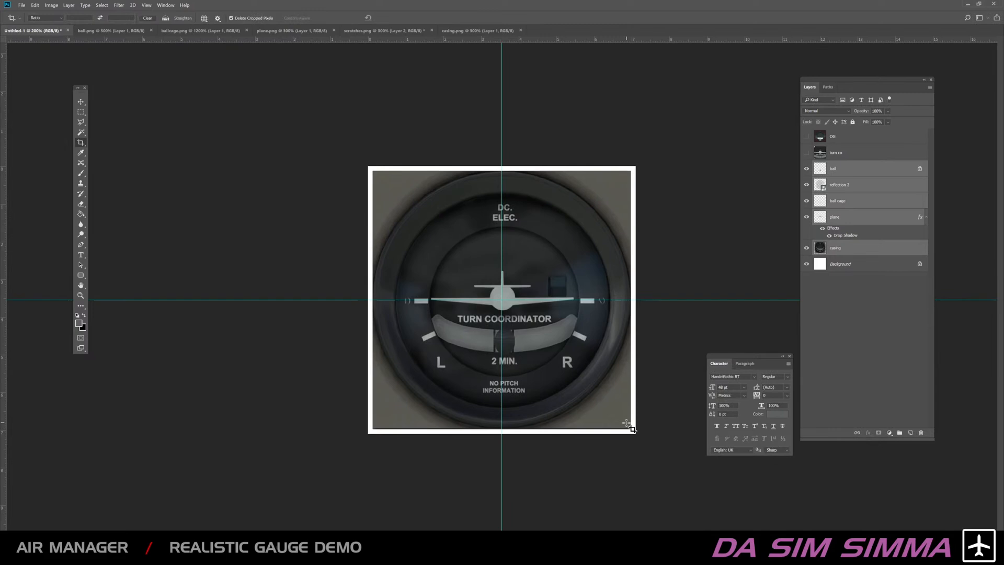
Step: Shrink the same gauge layers further to about 96.76%, about 6.64 in wide, and apply the transform
click(81, 102)
key(ctrl+t)
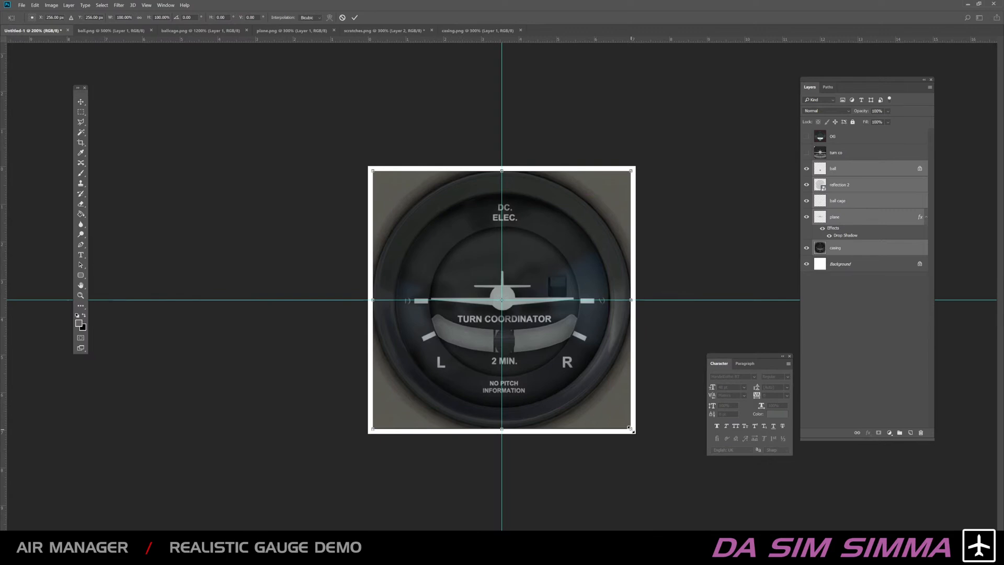
drag(630, 428, 625, 425)
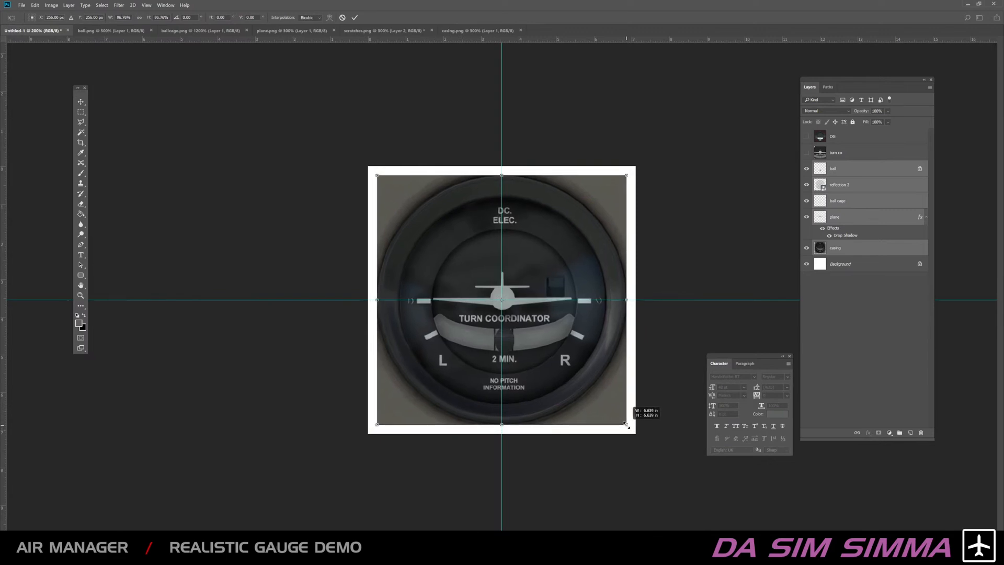
key(Return)
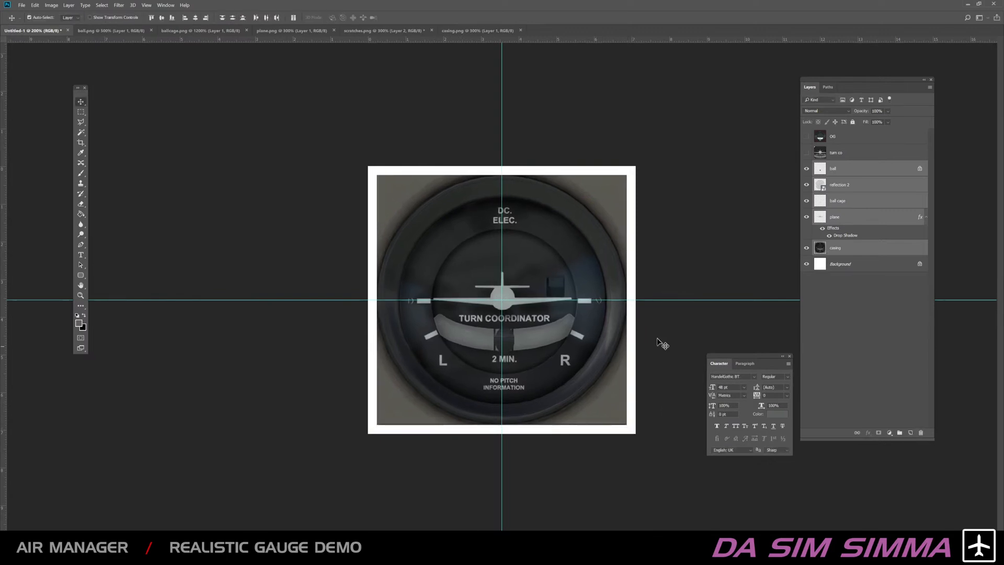
Step: Show the OG layer and lower its opacity to about 40% to overlay the original dial on the new gauge
click(806, 138)
click(851, 136)
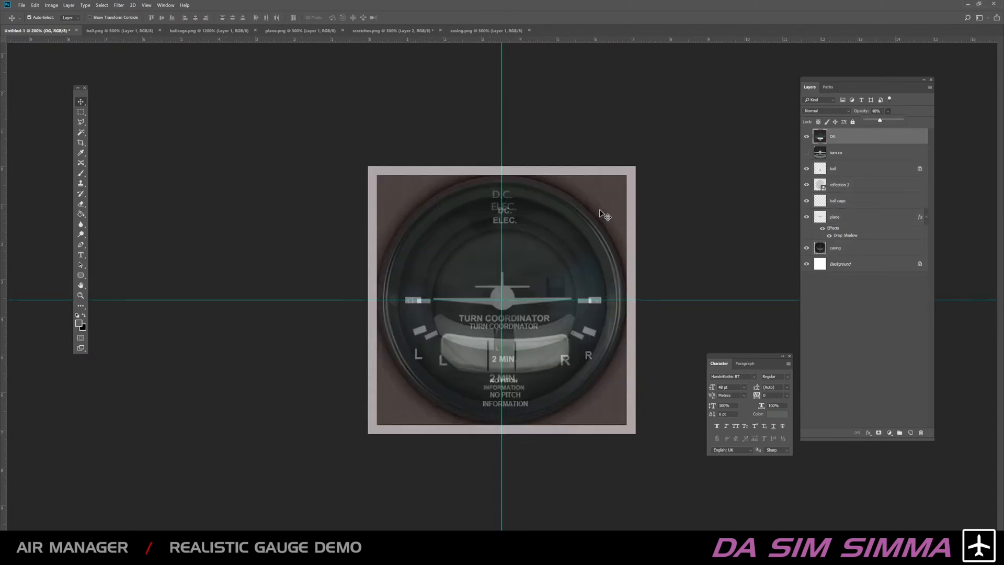
click(865, 176)
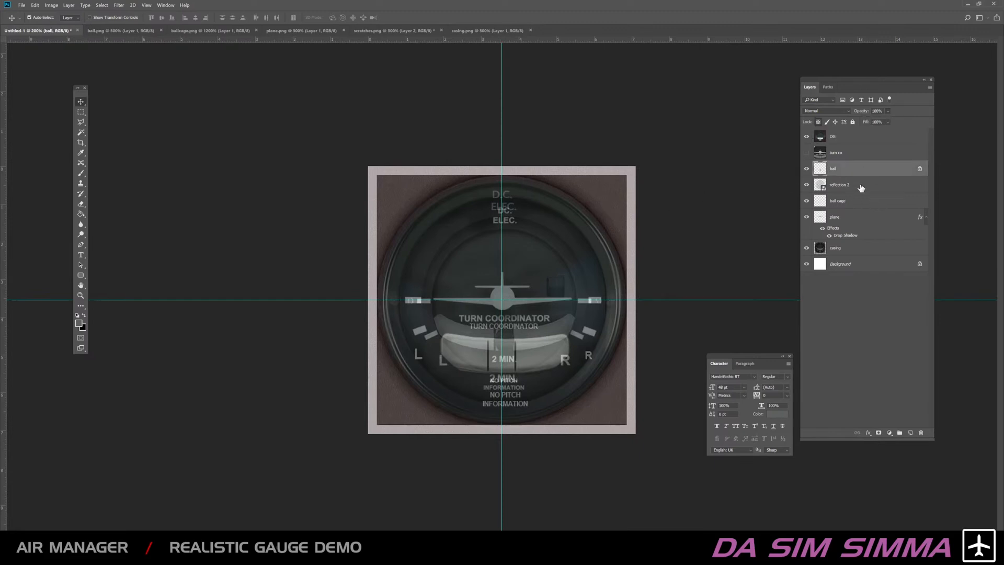
Step: Scale the layers from casing up to ball to about 93.5% to fit the original dial's rim, and hide the OG layer
click(844, 249)
shift+click(850, 170)
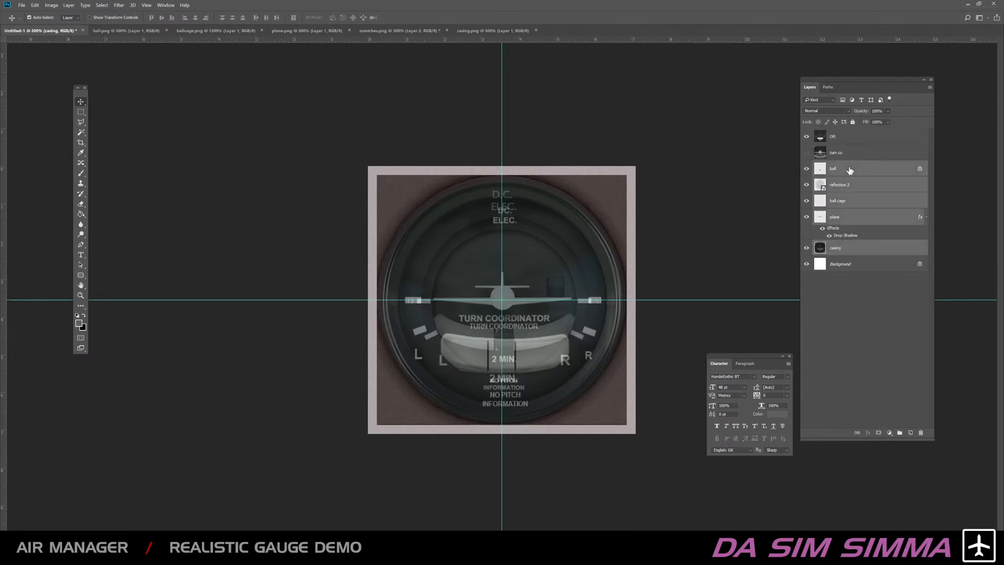
key(ctrl+t)
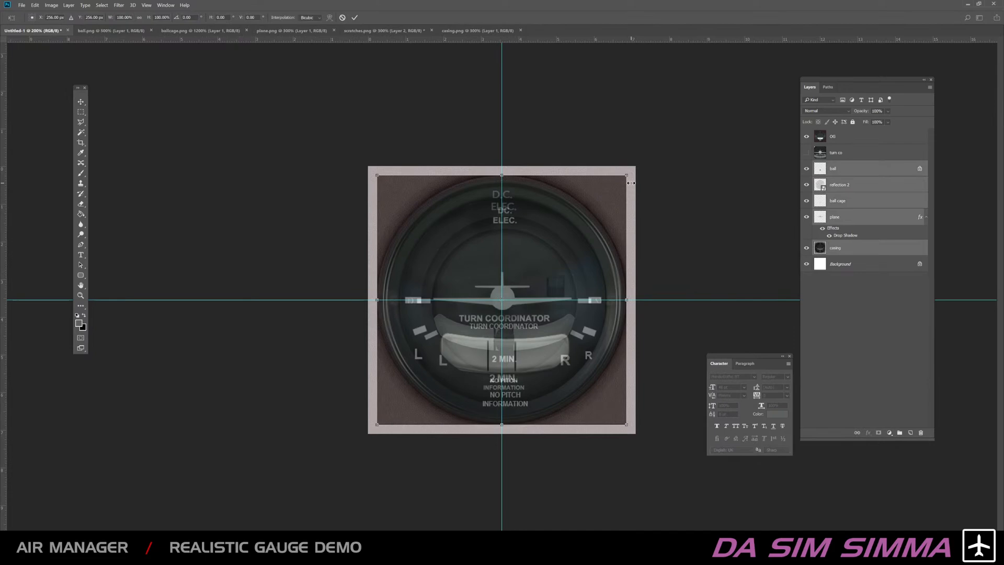
mouse_move(627, 176)
mouse_down()
mouse_move(641, 165)
mouse_move(618, 182)
mouse_up()
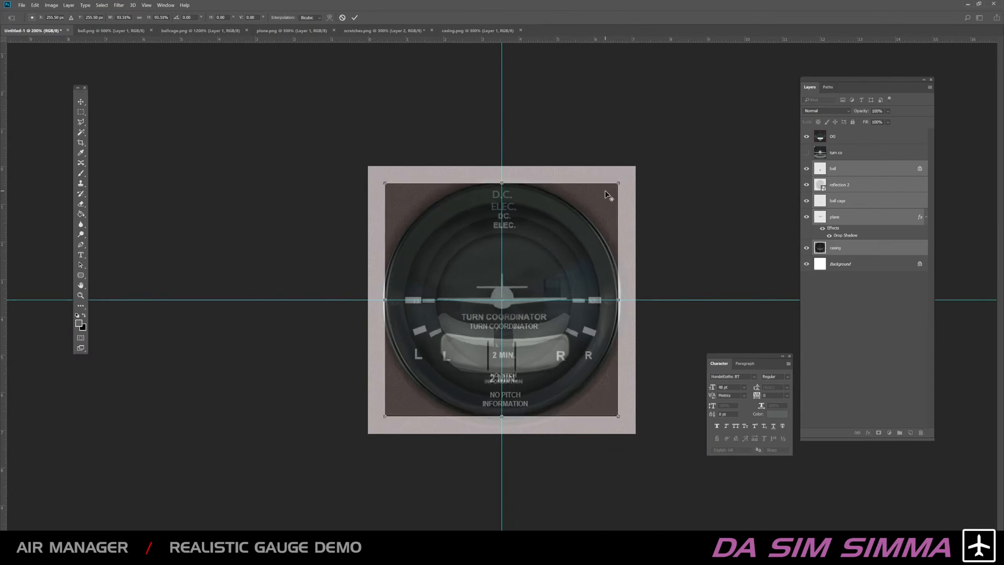
key(Return)
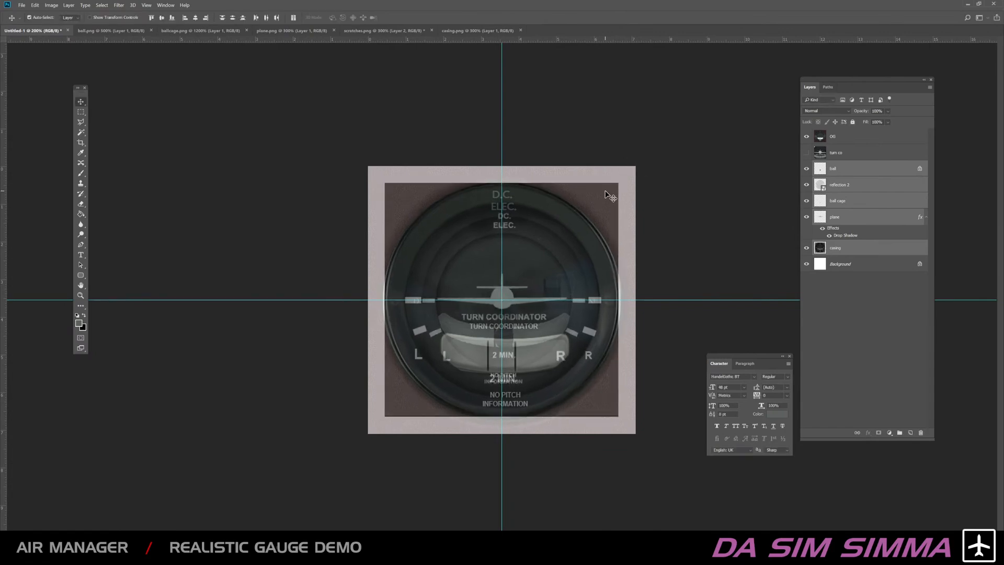
click(805, 137)
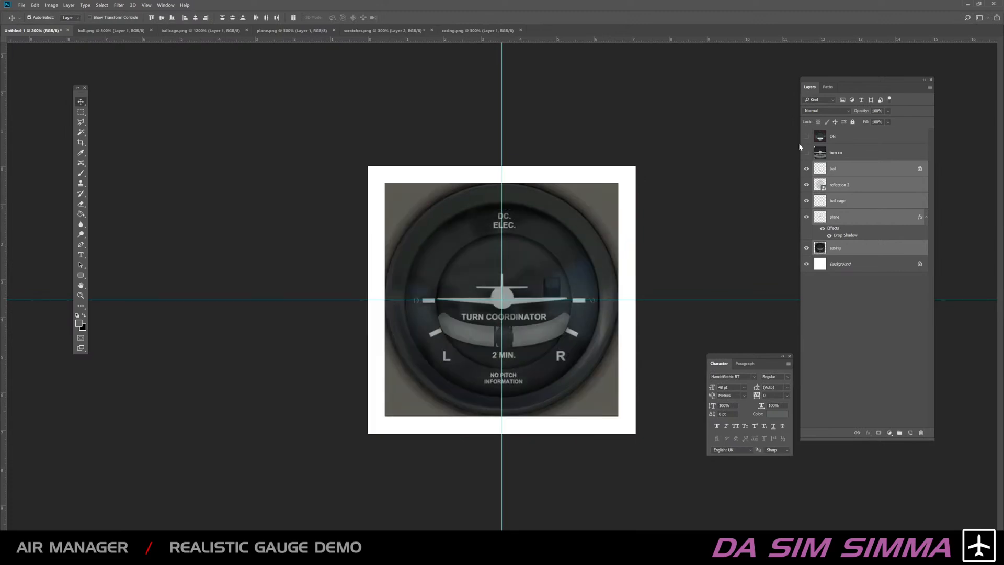
Step: Draw a circular selection about 6.1 in wide with the Elliptical Marquee tool, starting from the canvas corner
key(ctrl+plus)
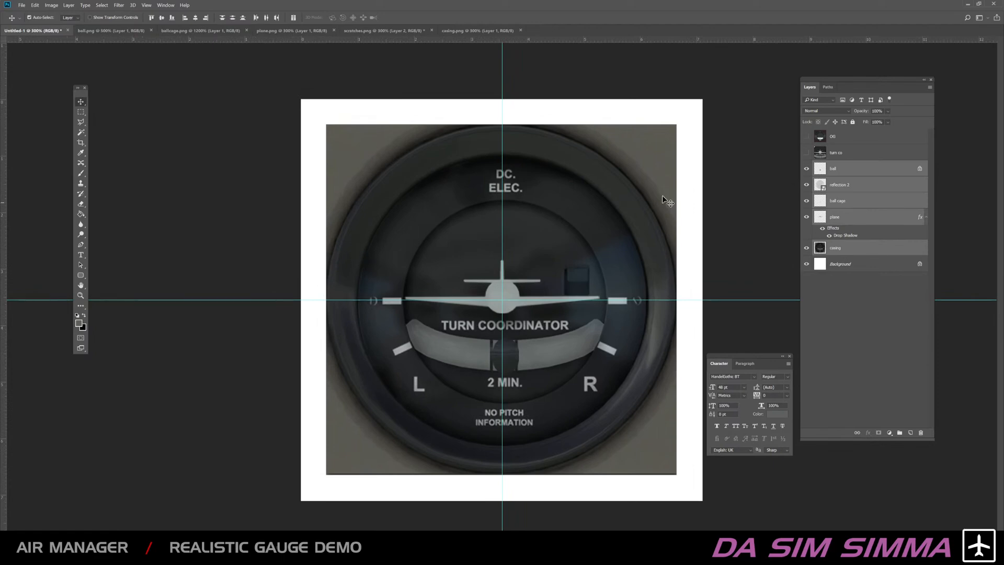
click(81, 112)
click(99, 120)
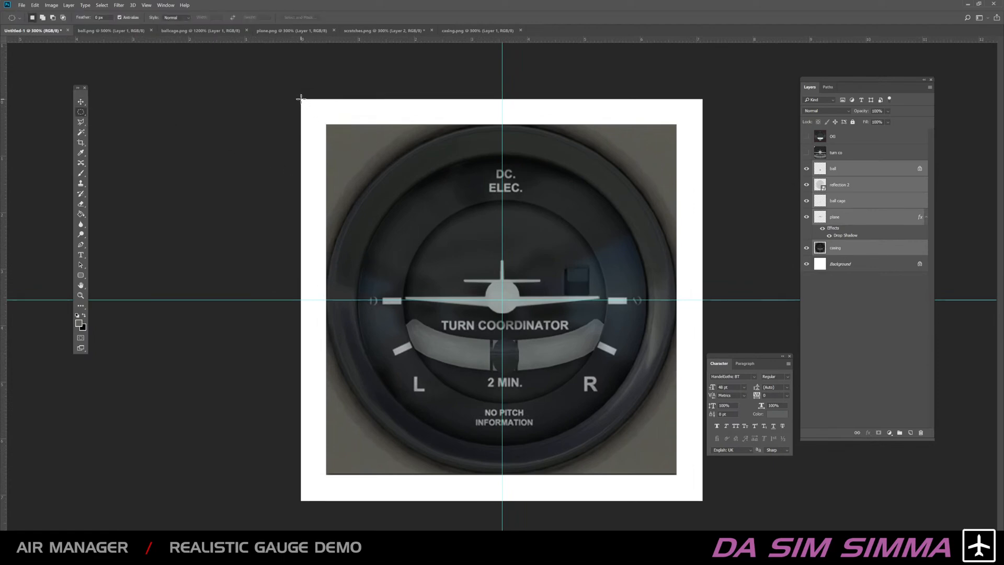
drag(301, 98, 644, 458)
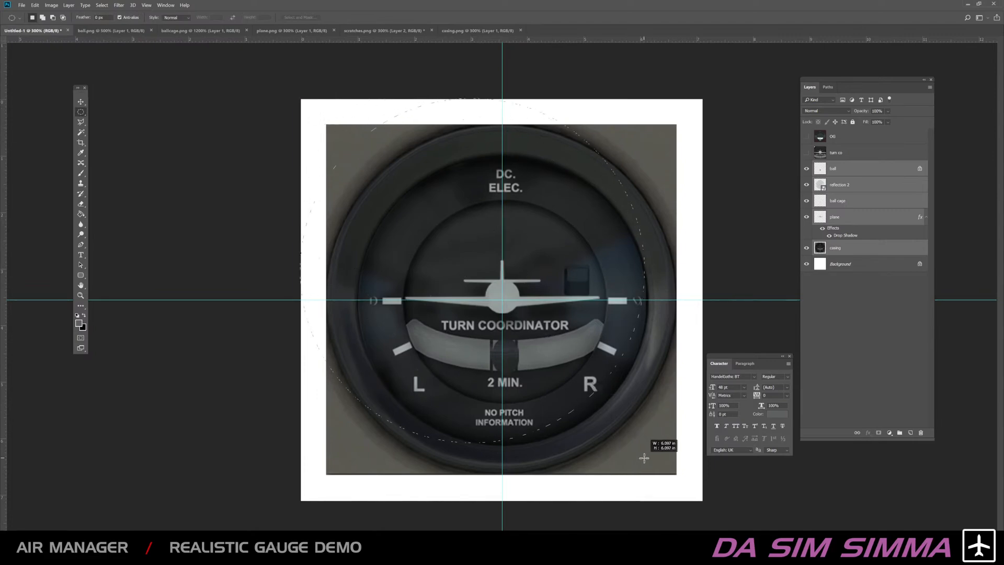
Step: Transform the circular selection, centring it on the gauge and enlarging it to about 101.82% to fit the casing's outer rim
click(102, 4)
click(121, 137)
drag(413, 217, 471, 276)
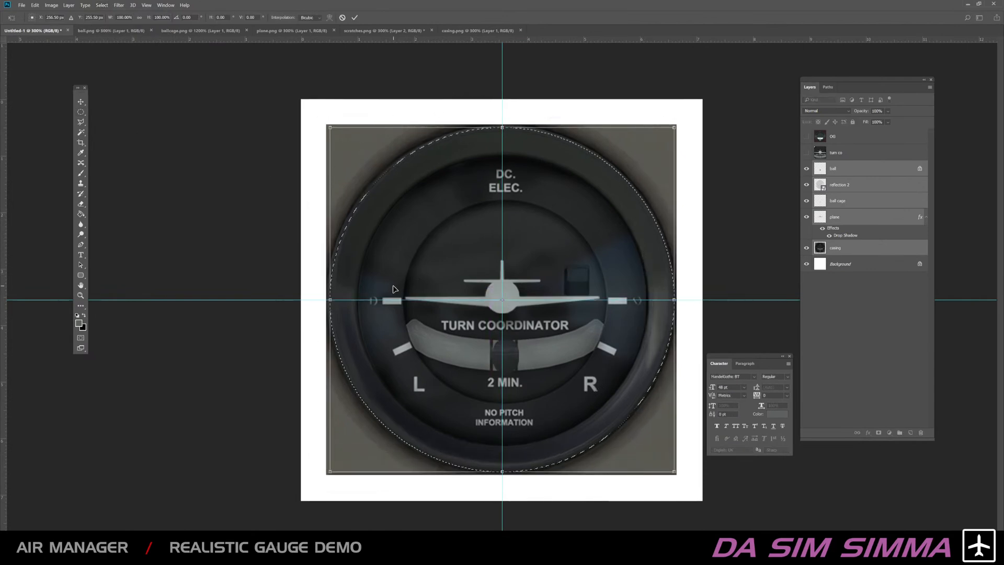
drag(327, 127, 326, 124)
drag(675, 472, 678, 474)
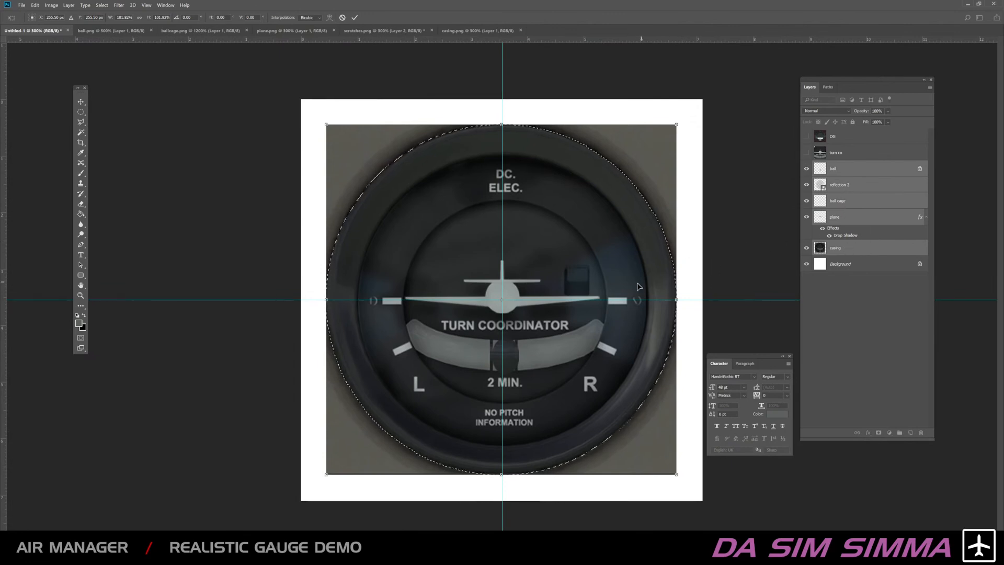
key(Return)
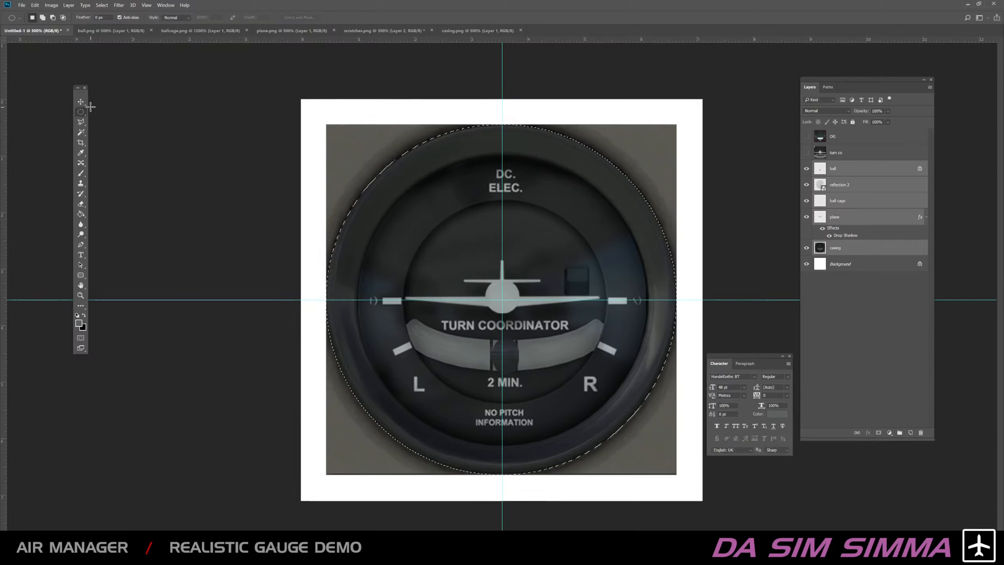
Step: Copy the circular area of the casing layer to a new layer and hide the original casing layer
click(842, 250)
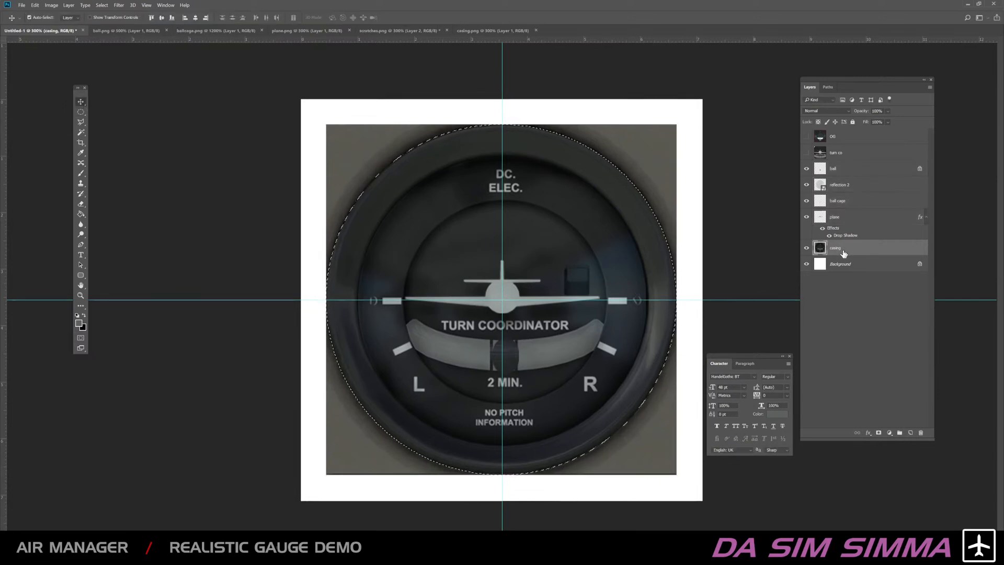
key(ctrl+j)
click(806, 264)
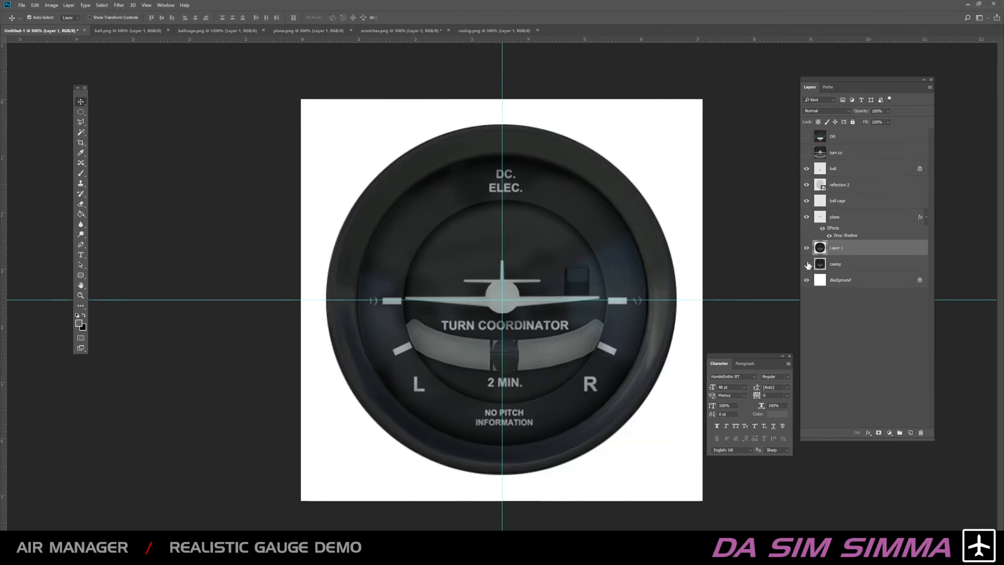
click(806, 264)
click(806, 264)
Step: Add a new layer directly above the casing layer, select the whole canvas, and fill it with the gray foreground colour
click(80, 112)
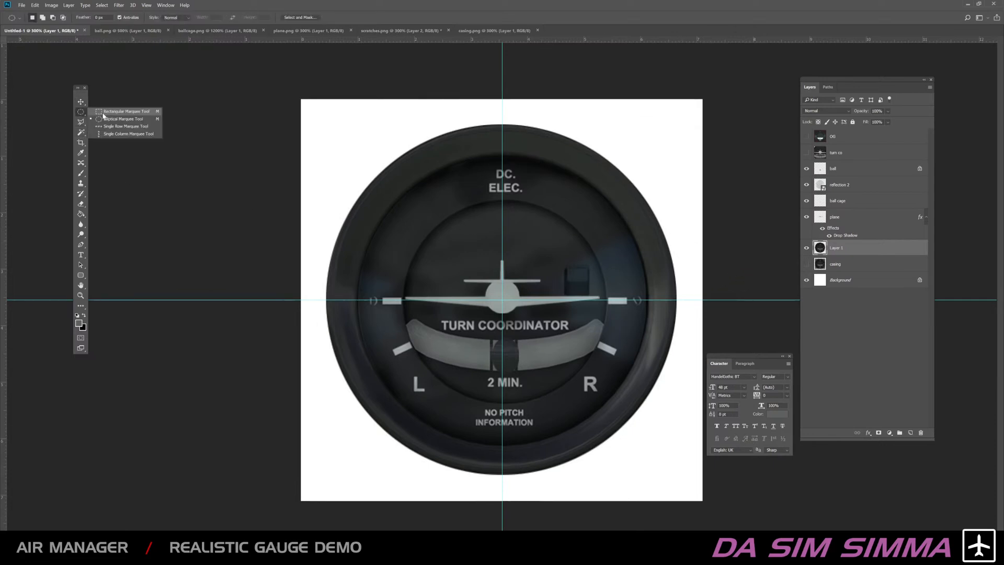
click(103, 114)
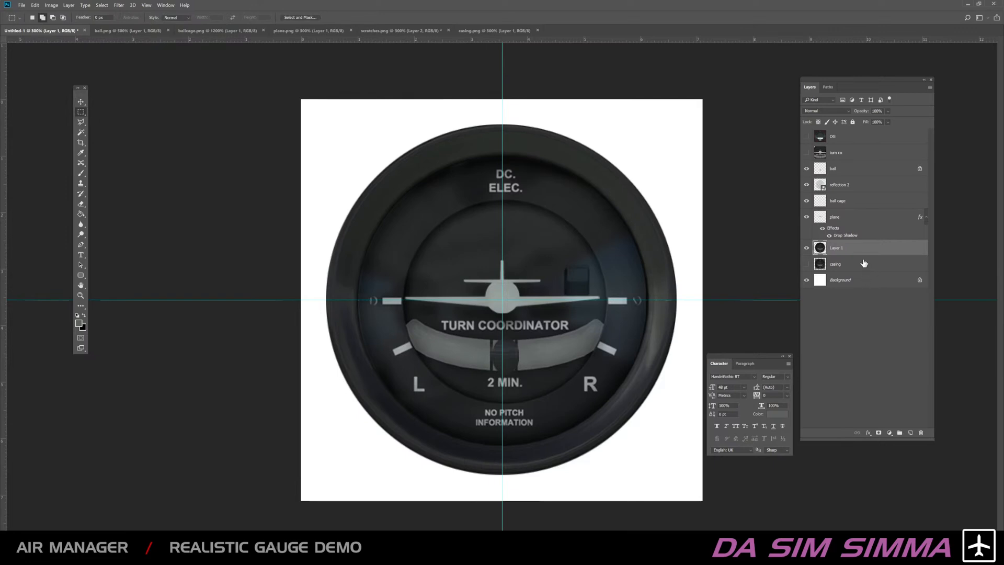
click(887, 268)
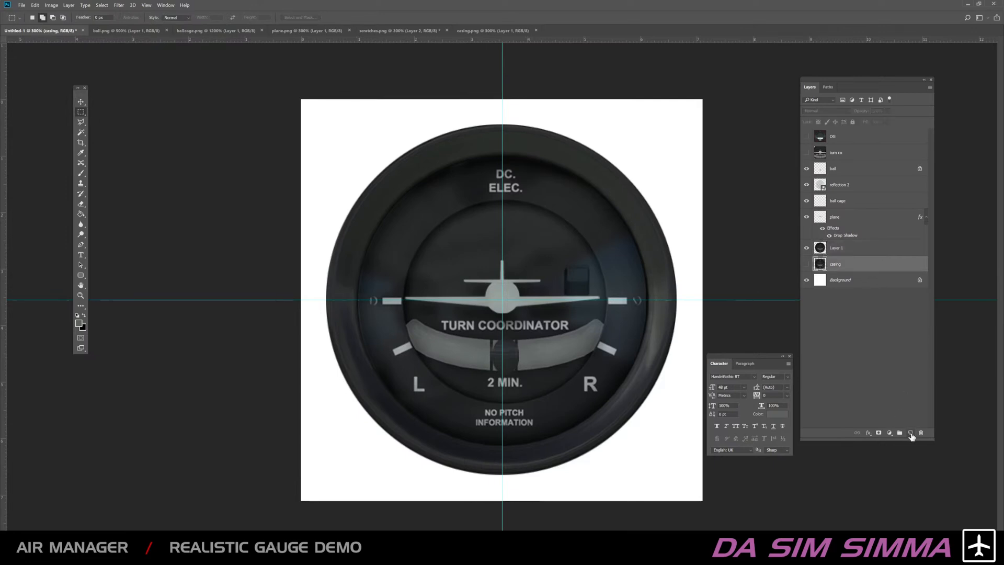
click(910, 433)
drag(278, 82, 706, 520)
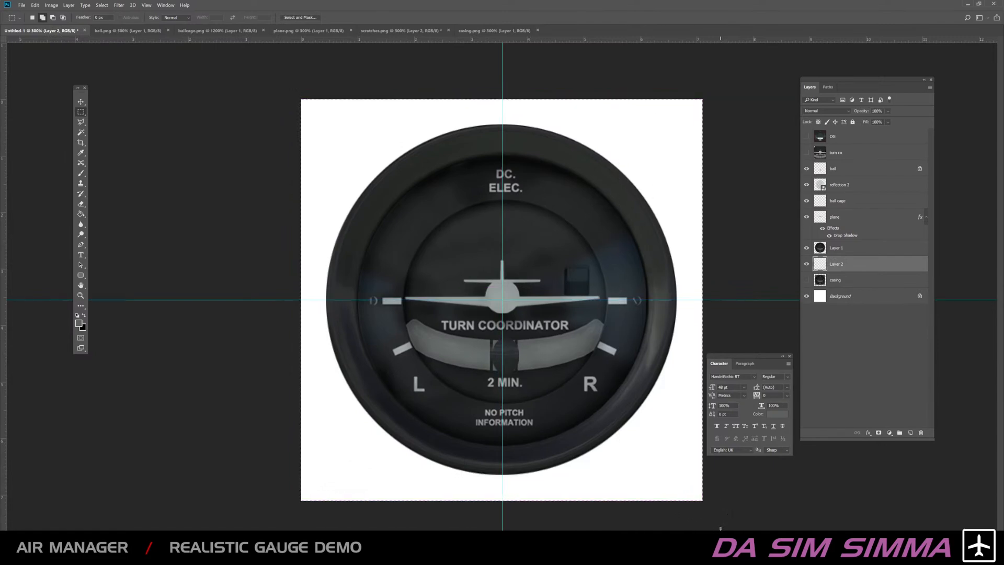
click(81, 215)
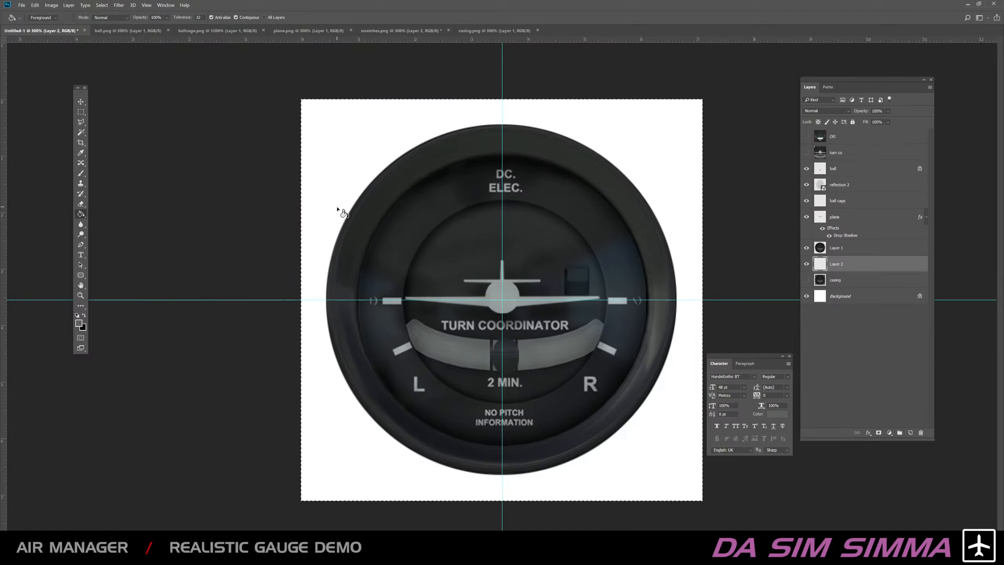
click(359, 161)
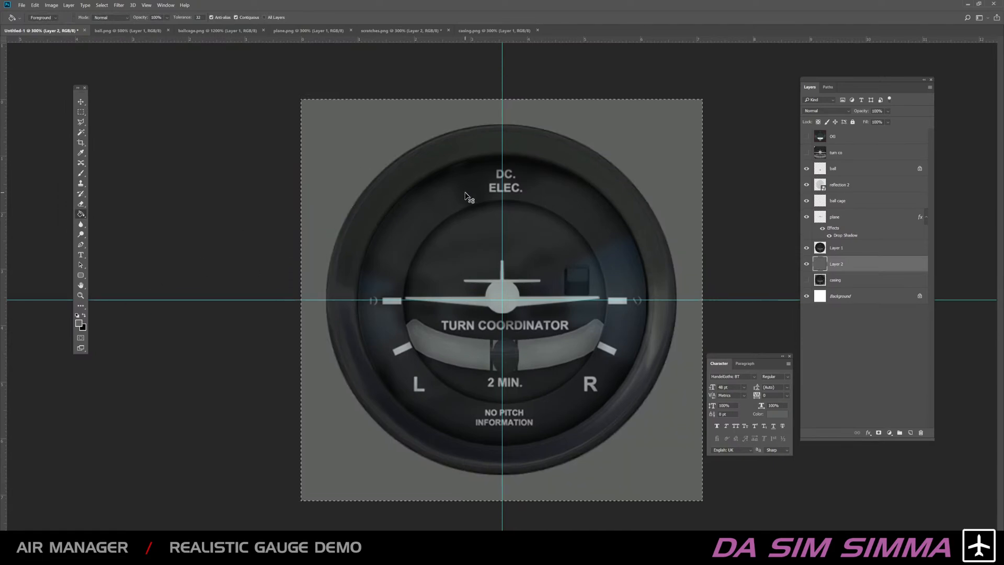
key(ctrl+u)
drag(705, 122, 688, 124)
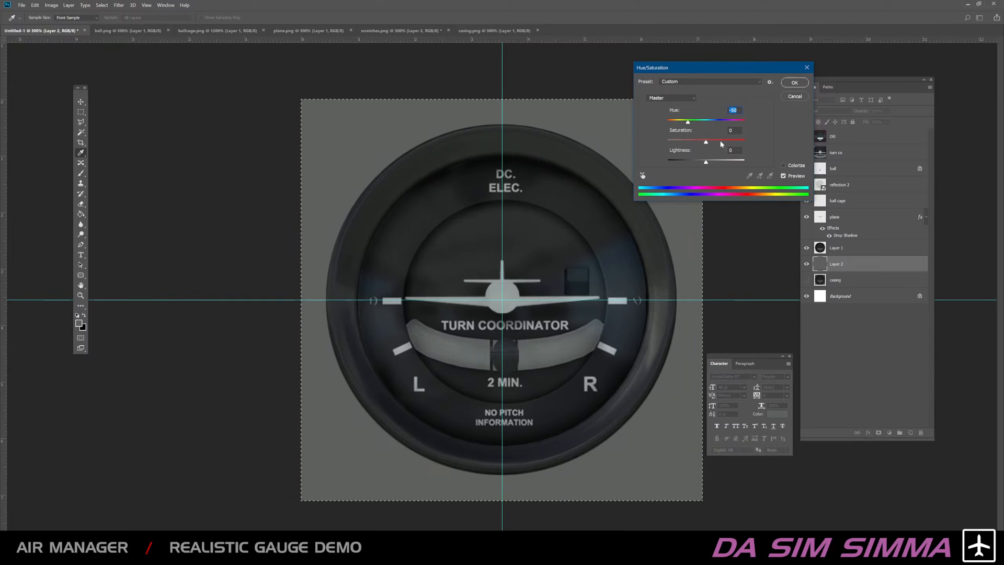
click(698, 161)
drag(698, 162, 665, 158)
click(683, 162)
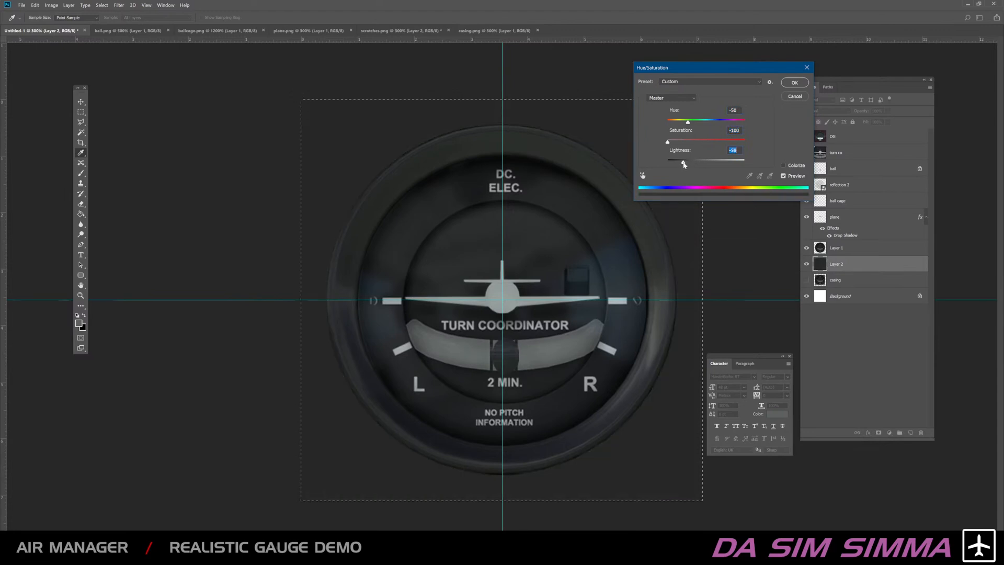
drag(684, 165, 682, 163)
click(797, 97)
Step: Clear the selection, set the OG layer to 100% opacity, and place a copy of it directly above the Background layer, hiding the original
click(806, 137)
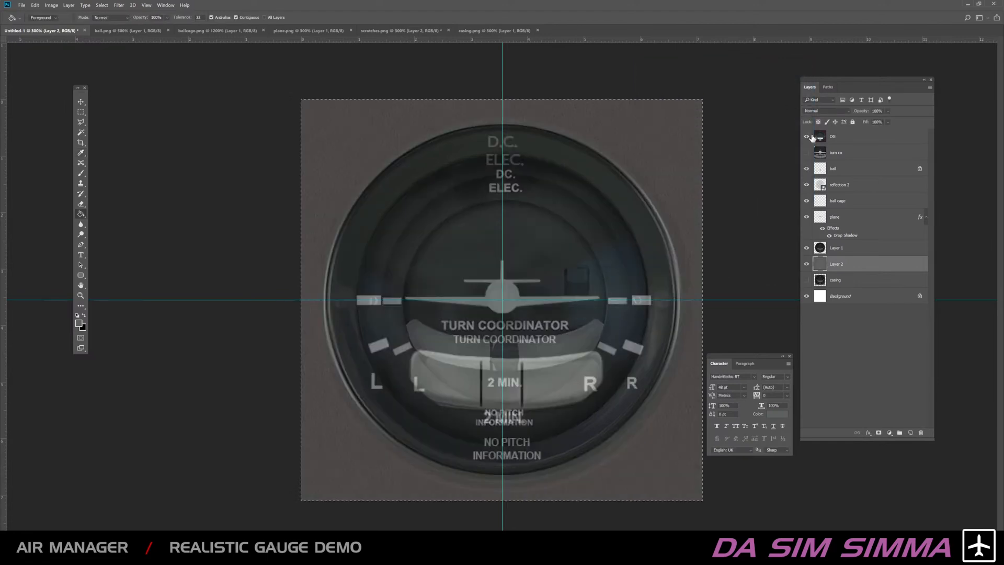
click(839, 141)
key(ctrl+d)
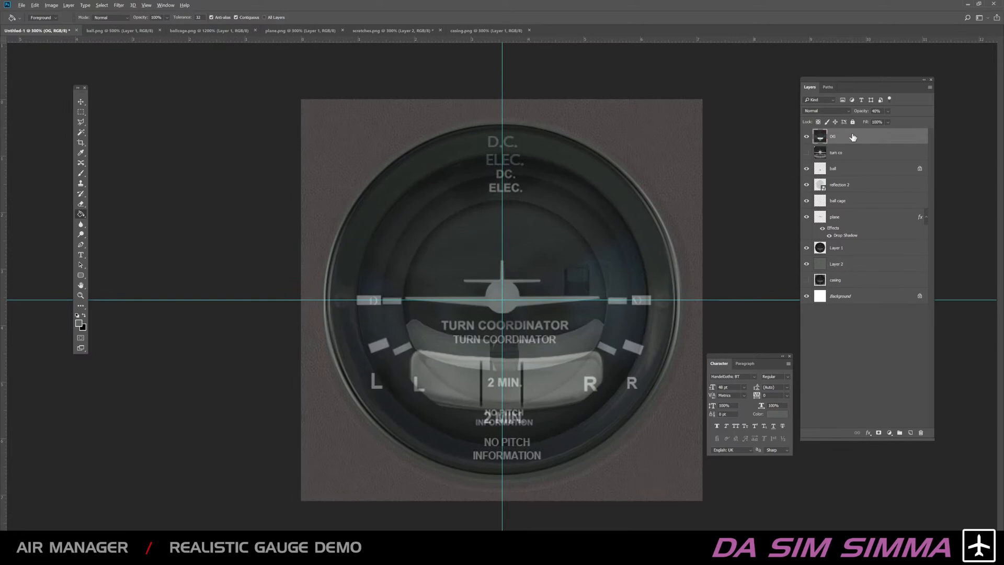
click(866, 141)
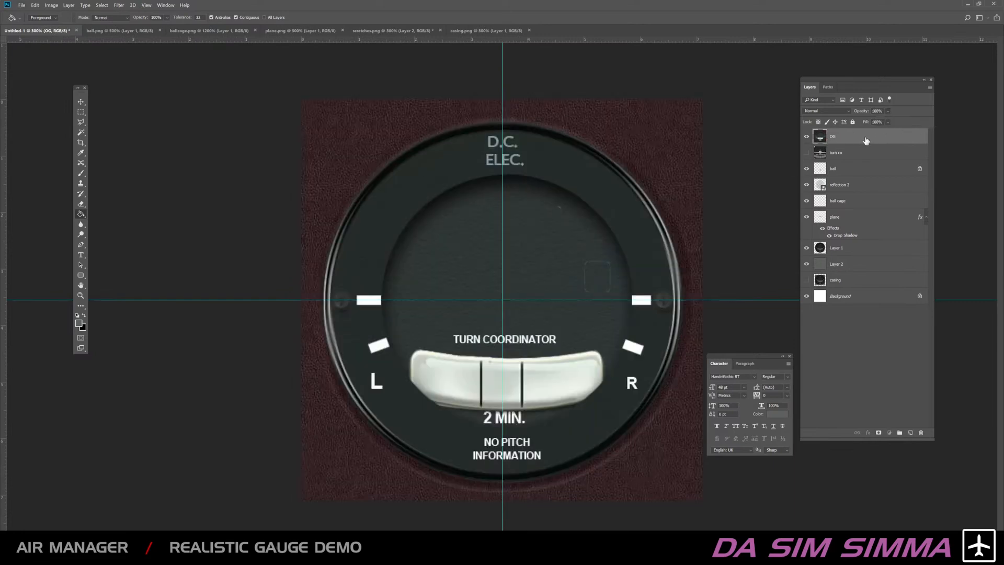
drag(846, 139, 829, 299)
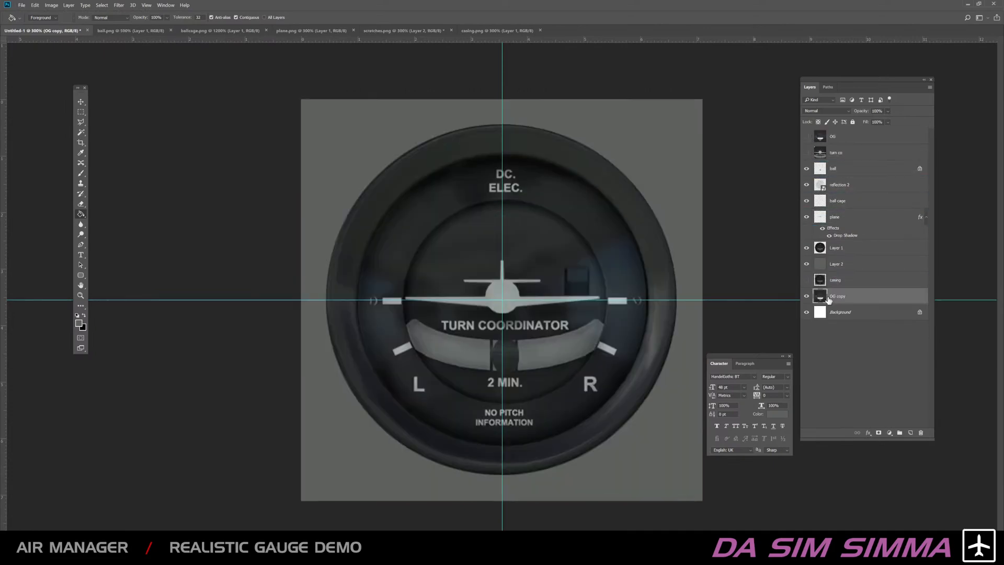
Step: Delete the gray fill layer and move the hidden original casing layer to directly below the OG layer
click(806, 264)
click(846, 265)
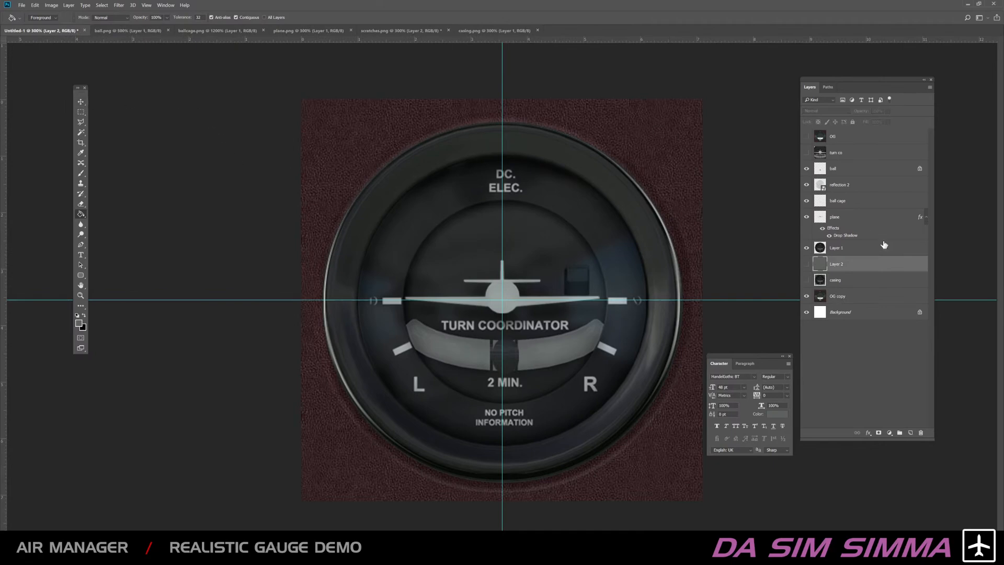
mouse_move(805, 249)
mouse_down()
mouse_move(805, 170)
mouse_move(808, 252)
mouse_up()
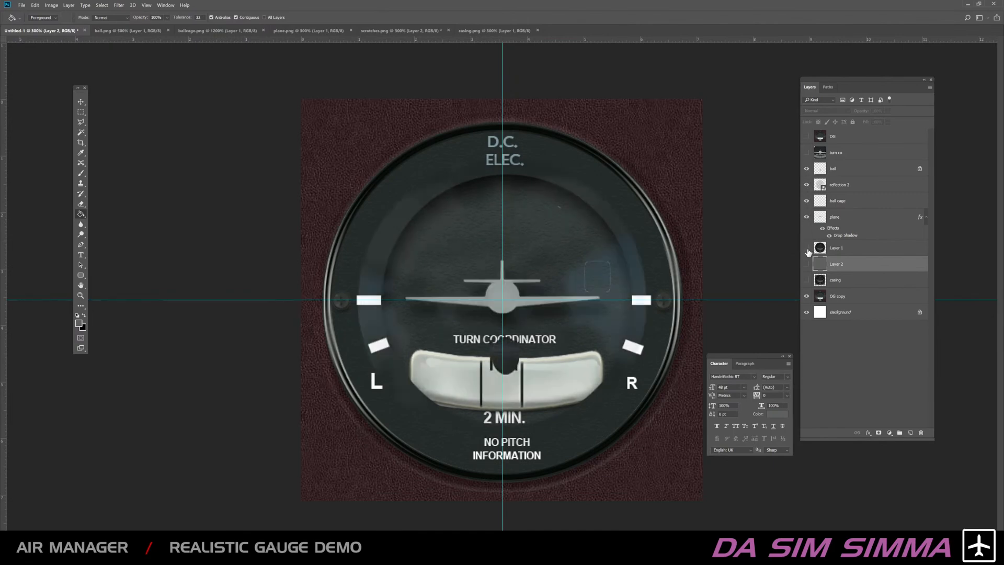
click(806, 249)
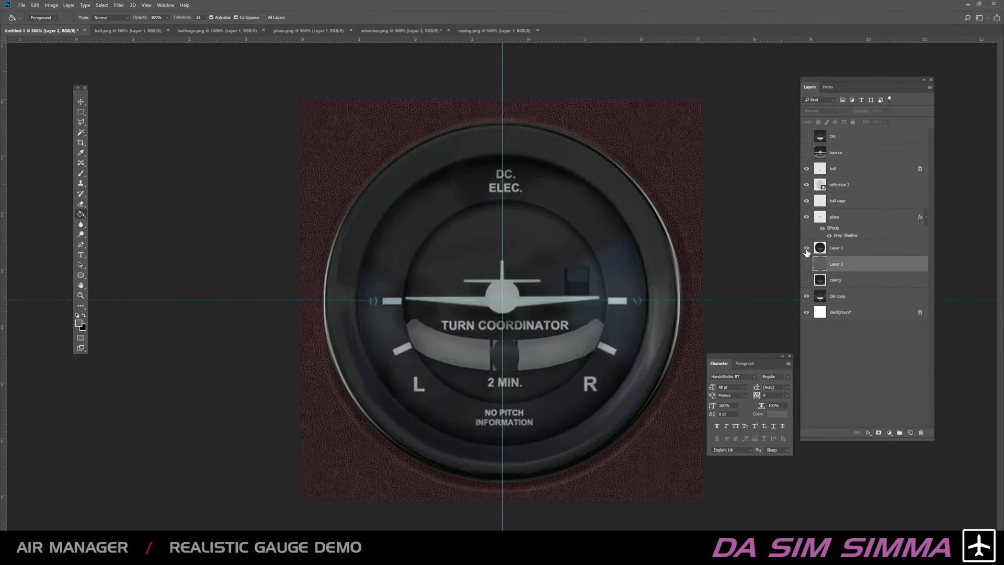
click(806, 274)
key(Delete)
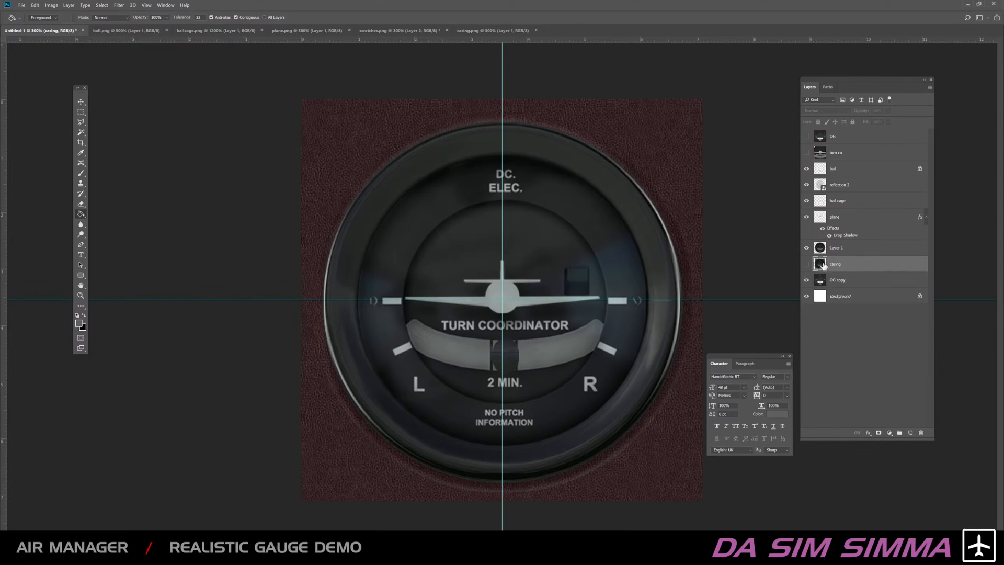
click(839, 251)
drag(840, 264, 833, 161)
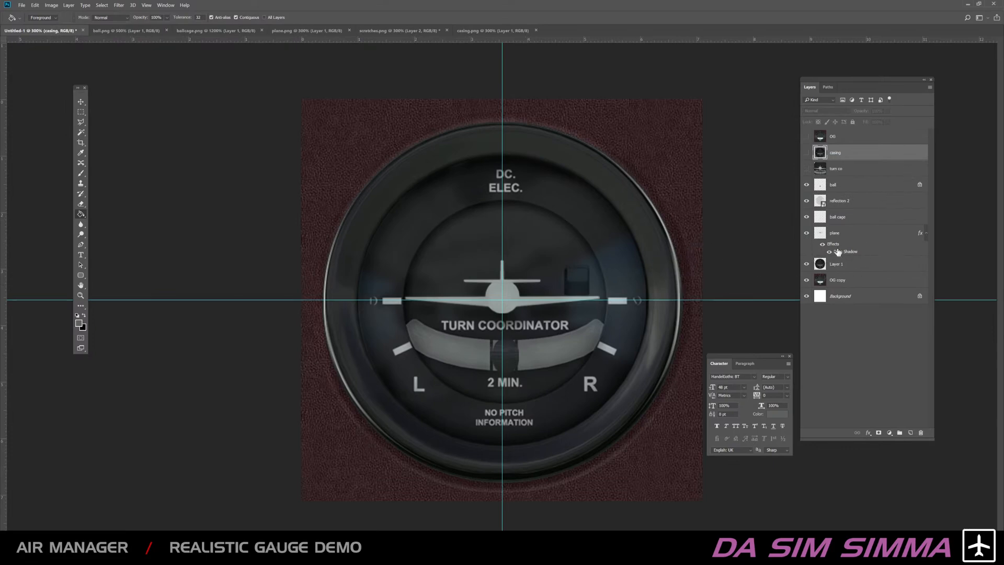
Step: Scale the ball, reflection 2, ball cage, plane and cut-out casing layers together to about 102.68% around their centre
click(841, 267)
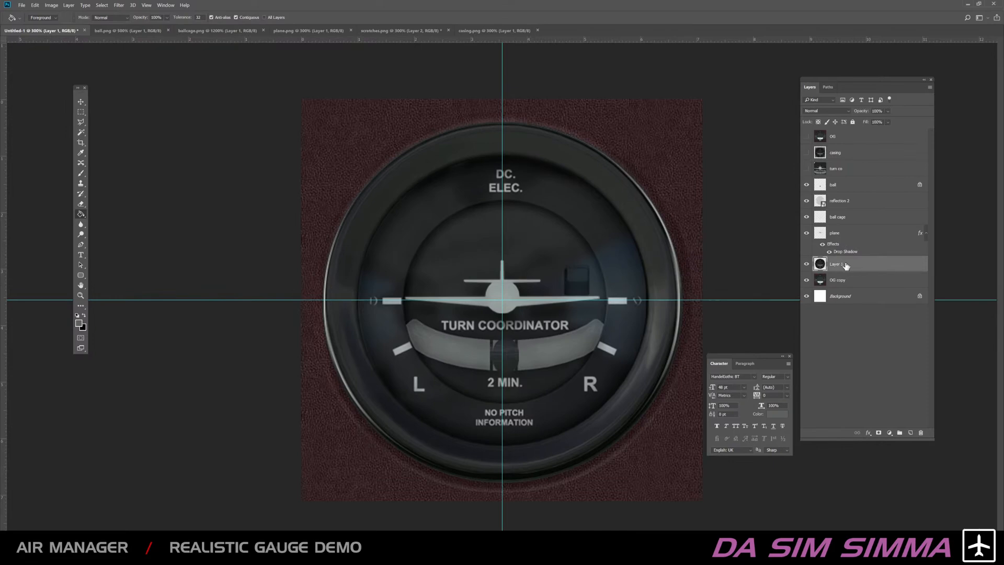
shift+click(843, 186)
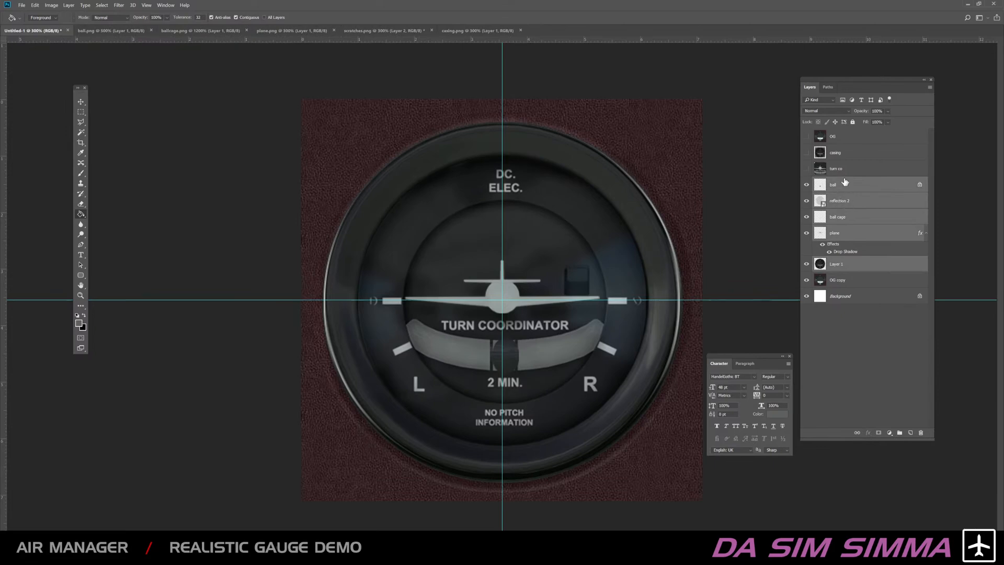
key(ctrl+t)
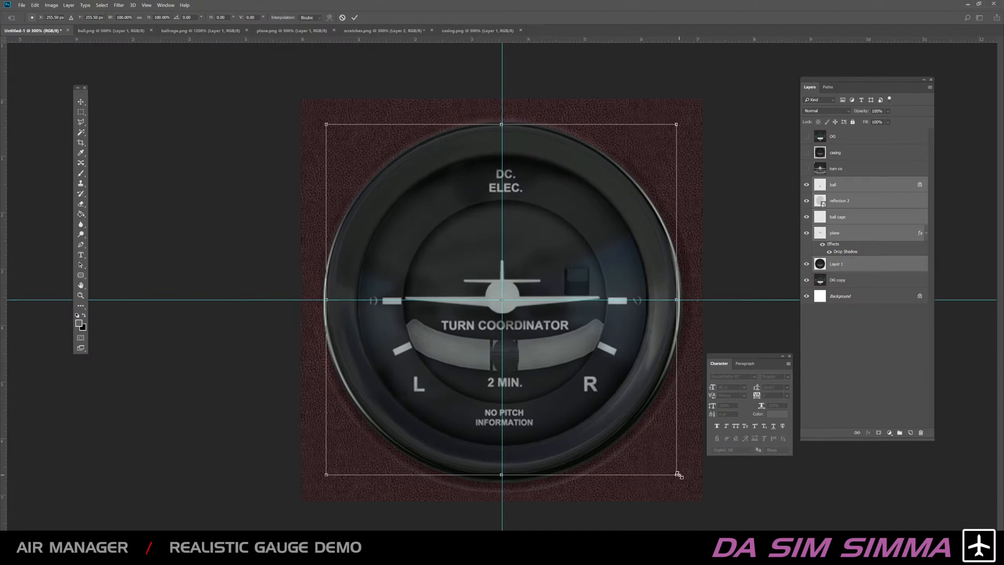
drag(678, 474, 682, 478)
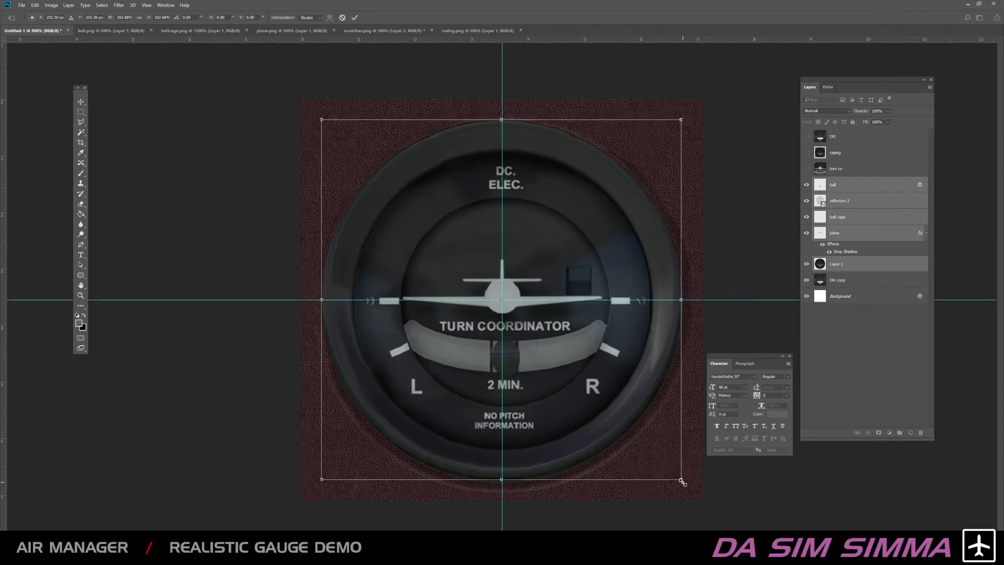
key(Return)
key(g)
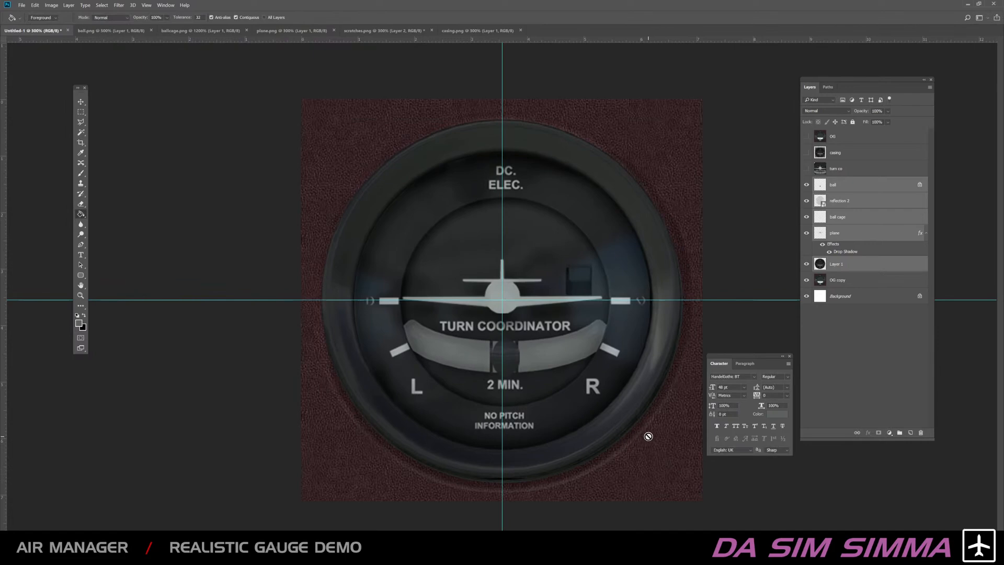
click(81, 101)
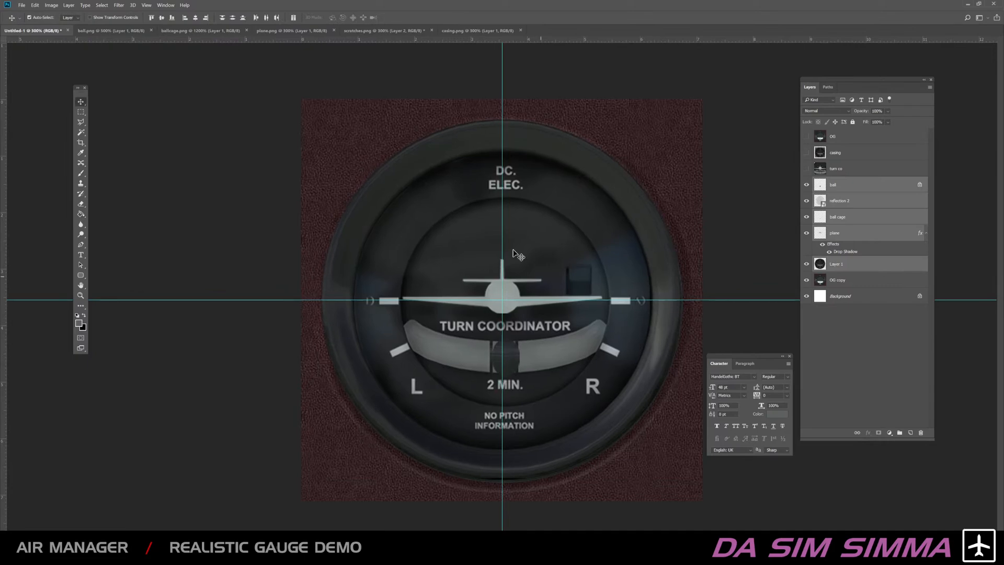
Step: Remove all colour from the OG copy background layer with a Hue/Saturation adjustment
click(844, 283)
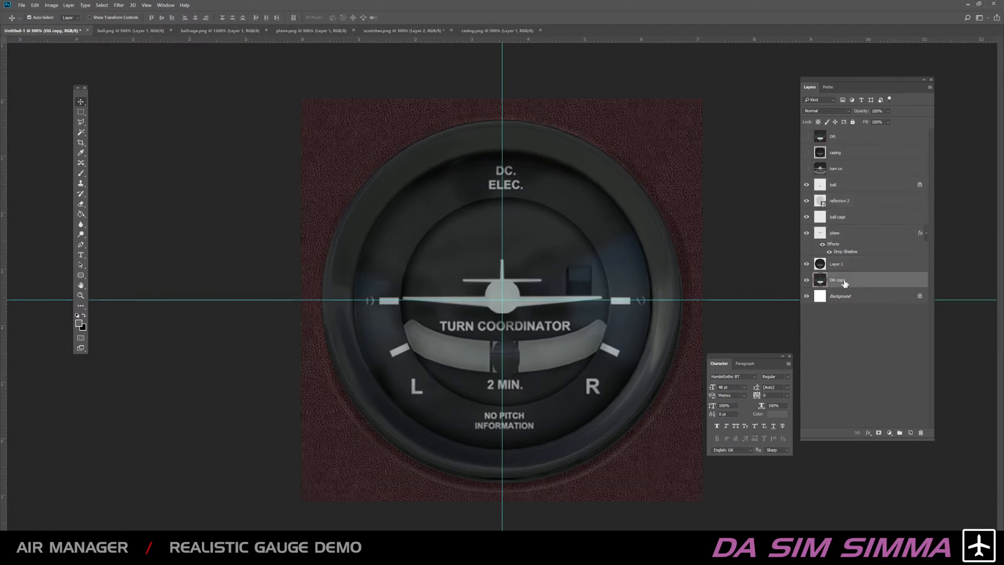
click(861, 359)
click(855, 281)
key(ctrl+u)
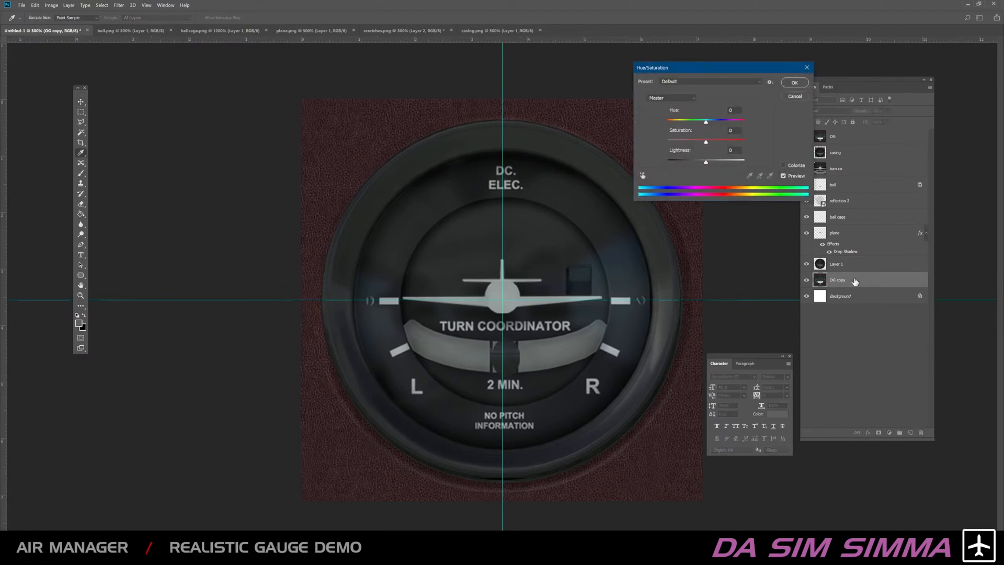
drag(693, 143, 661, 137)
click(794, 83)
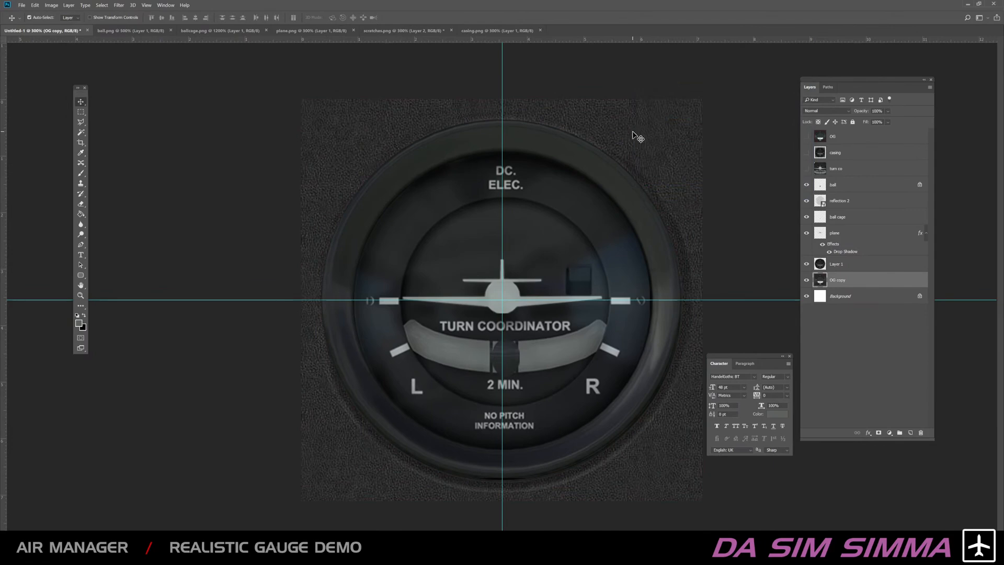
Step: Compare the artwork with the OG layer, and examine the ball, reflection 2, ball cage and plane layers one at a time with the others hidden
key(ctrl+minus)
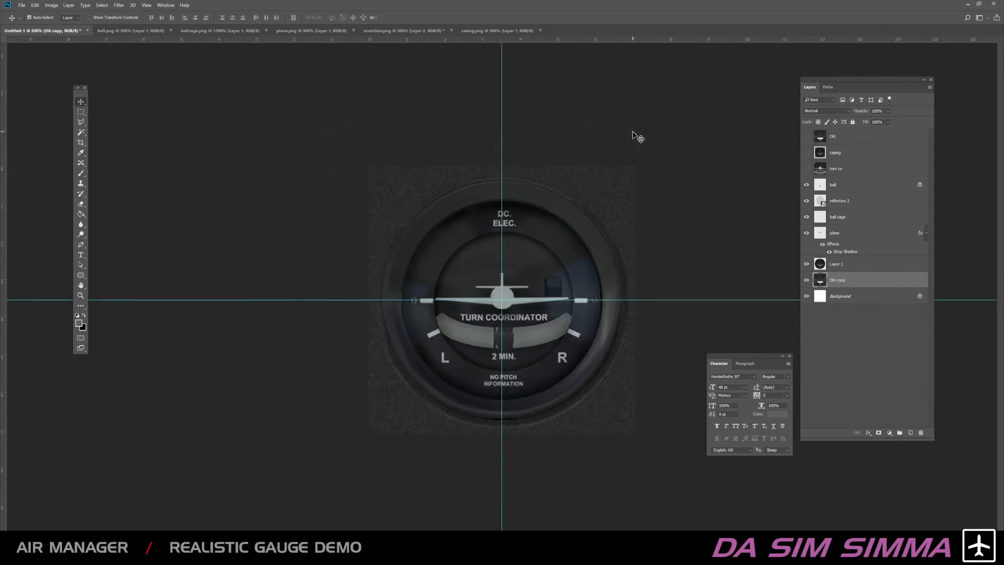
click(805, 136)
click(805, 136)
click(844, 184)
drag(806, 200, 808, 282)
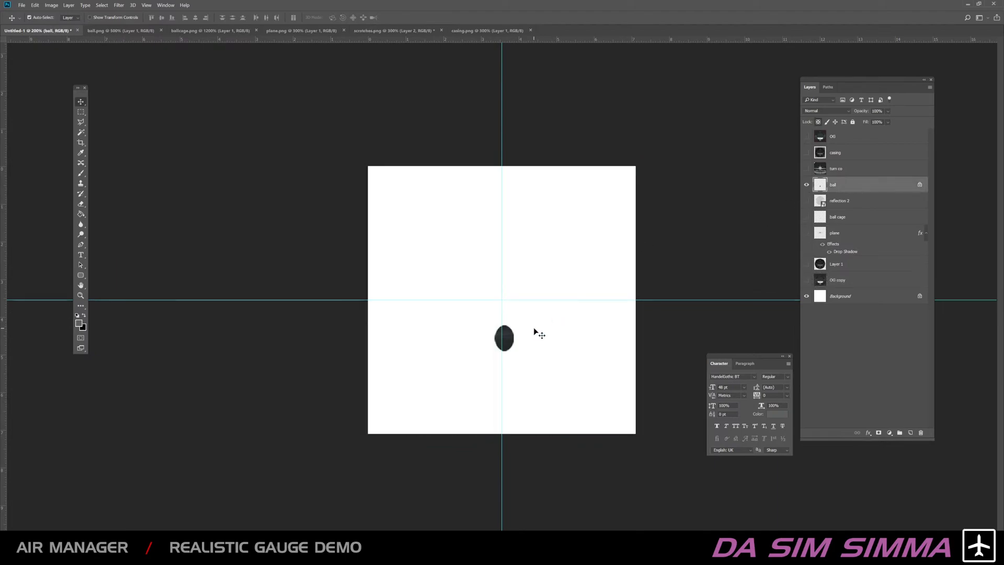
click(806, 185)
click(806, 200)
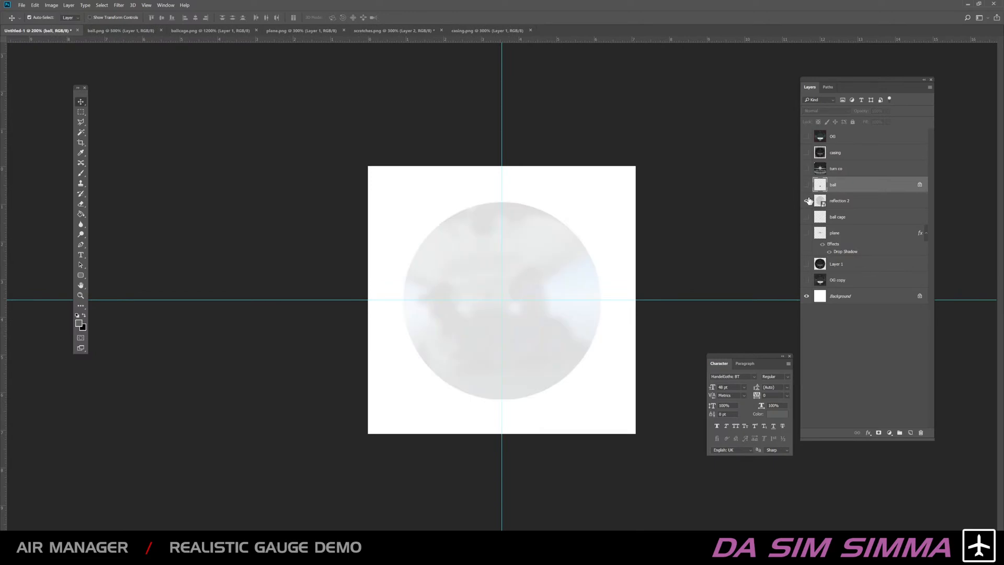
click(808, 200)
click(806, 217)
click(806, 217)
click(807, 233)
click(806, 233)
Step: Show the cut-out casing layer and rename it "casing"
click(807, 264)
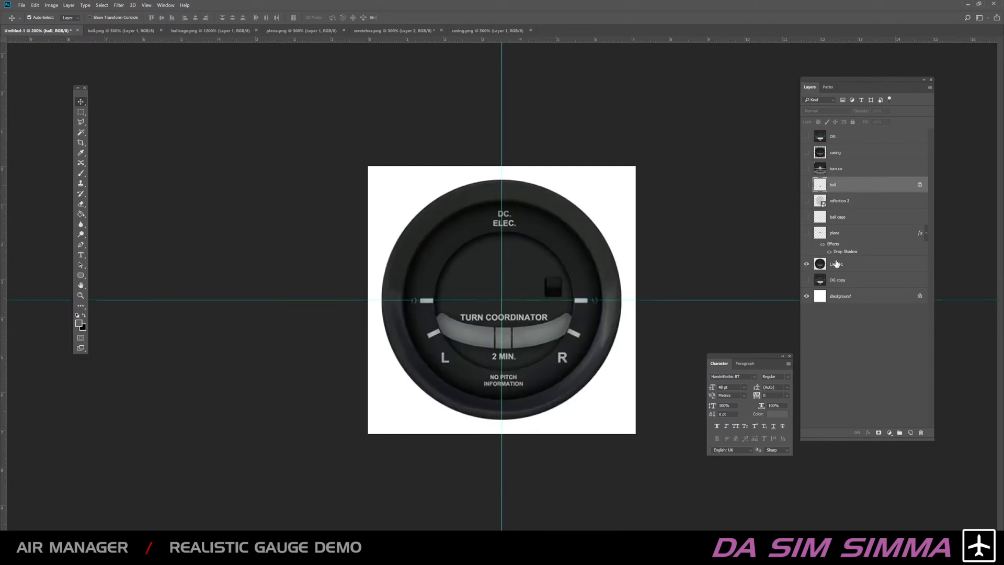
double_click(837, 264)
text(casing)
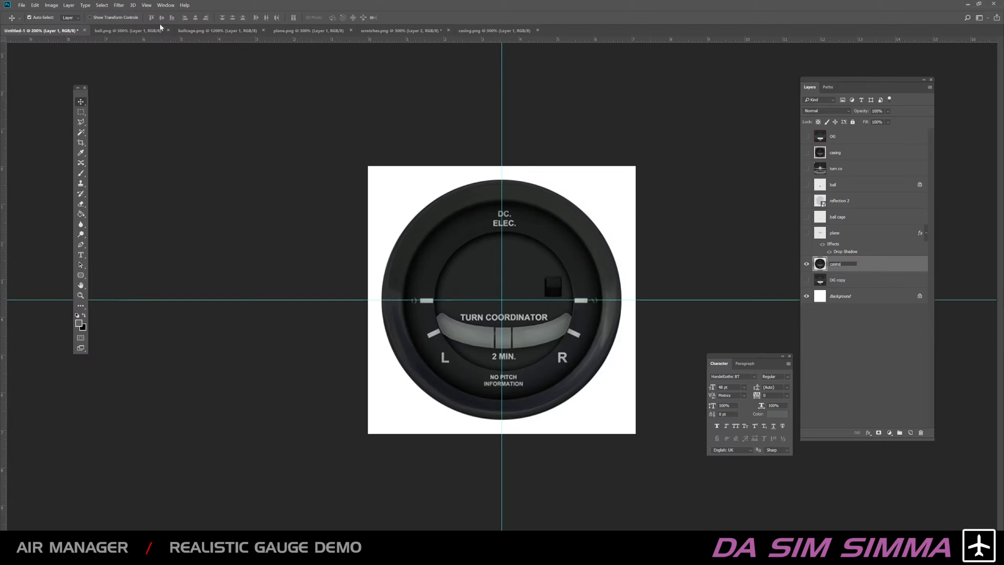
Step: Look through the open ball, ballcage, plane, scratches and casing PNG documents to review the gauge's original image parts
click(138, 31)
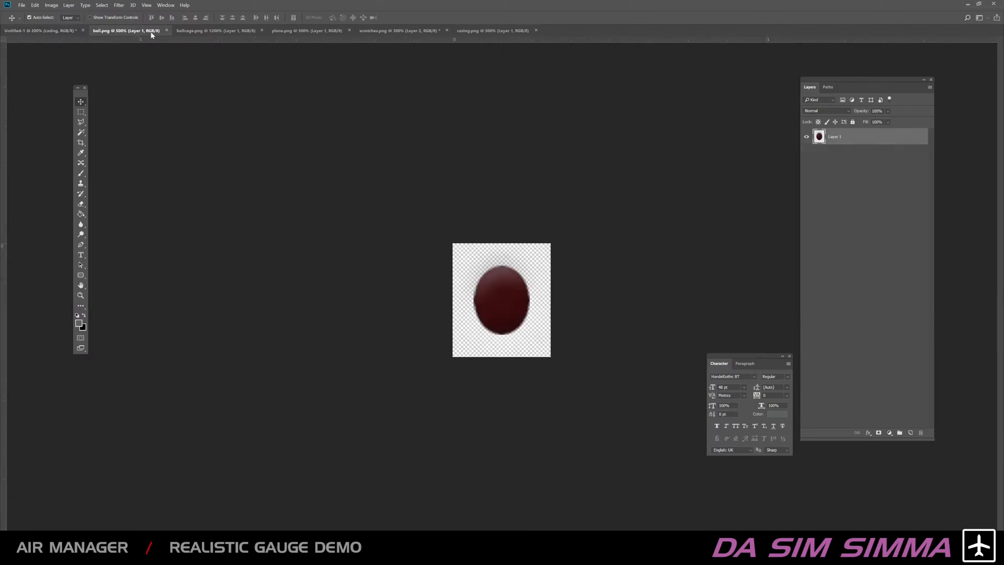
click(201, 32)
click(288, 32)
click(387, 32)
click(476, 32)
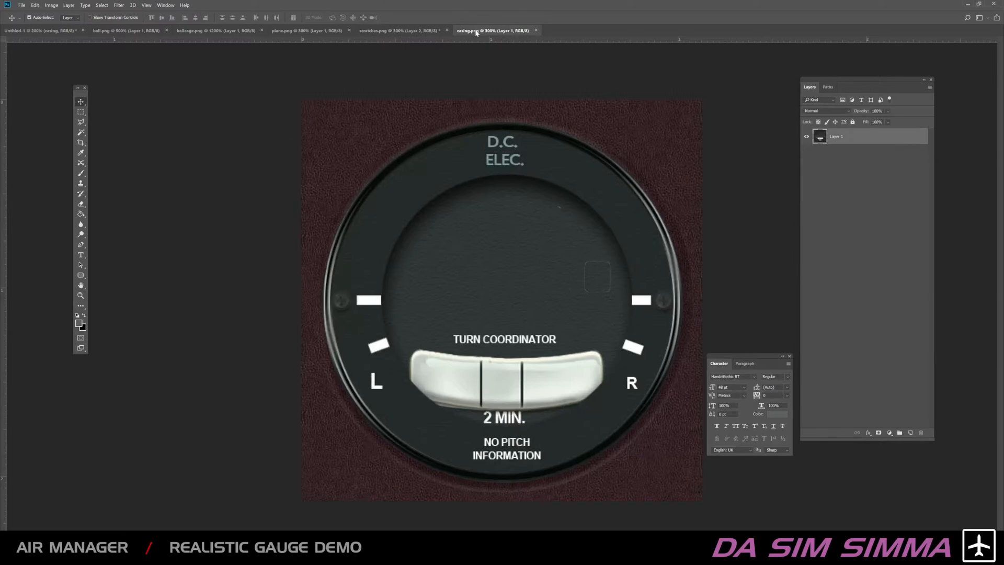
click(397, 30)
click(337, 31)
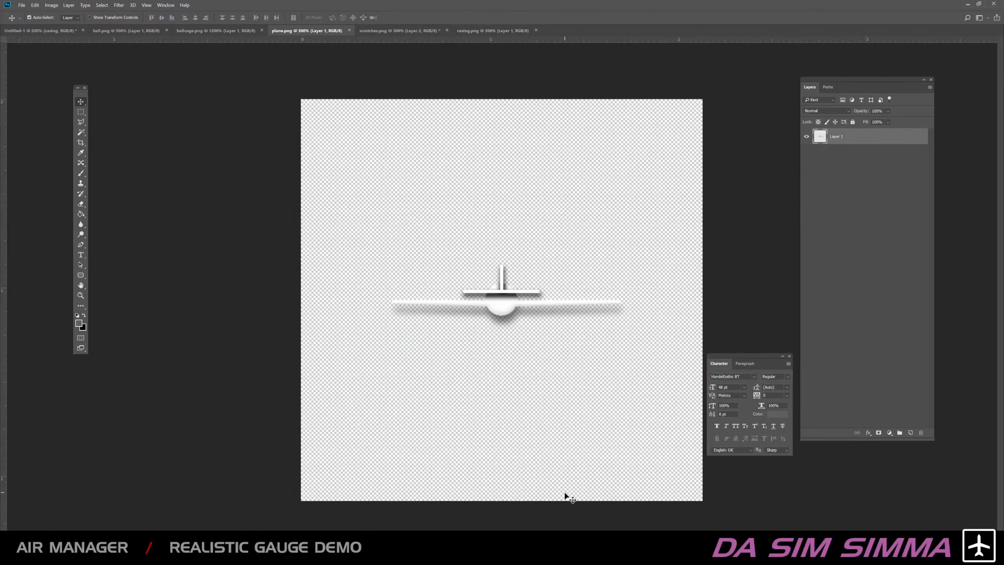
click(189, 31)
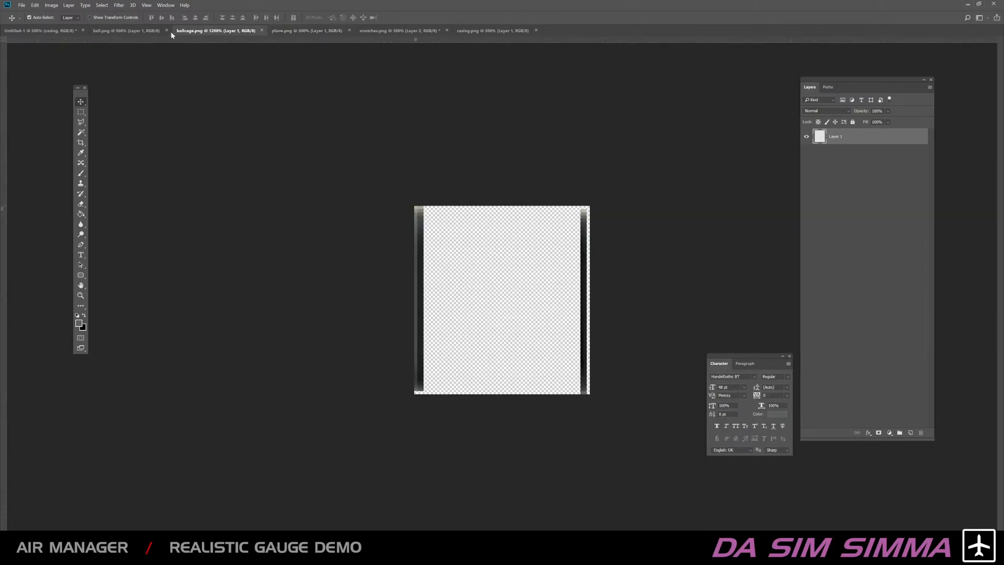
click(143, 33)
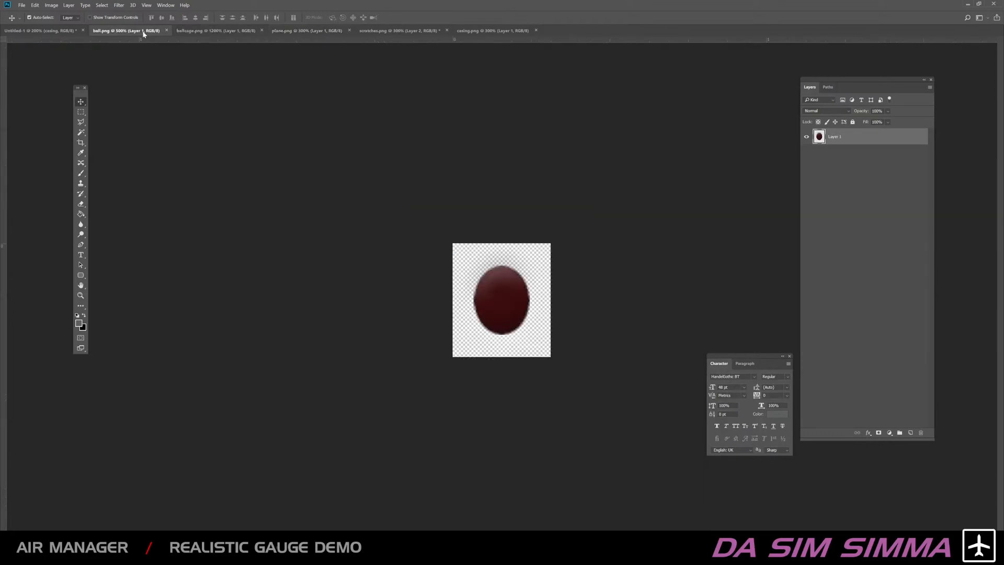
Step: Float the Untitled-1 document over ballcage.png, show its ball cage layer, and copy that layer into ballcage.png
click(197, 31)
drag(48, 33, 724, 95)
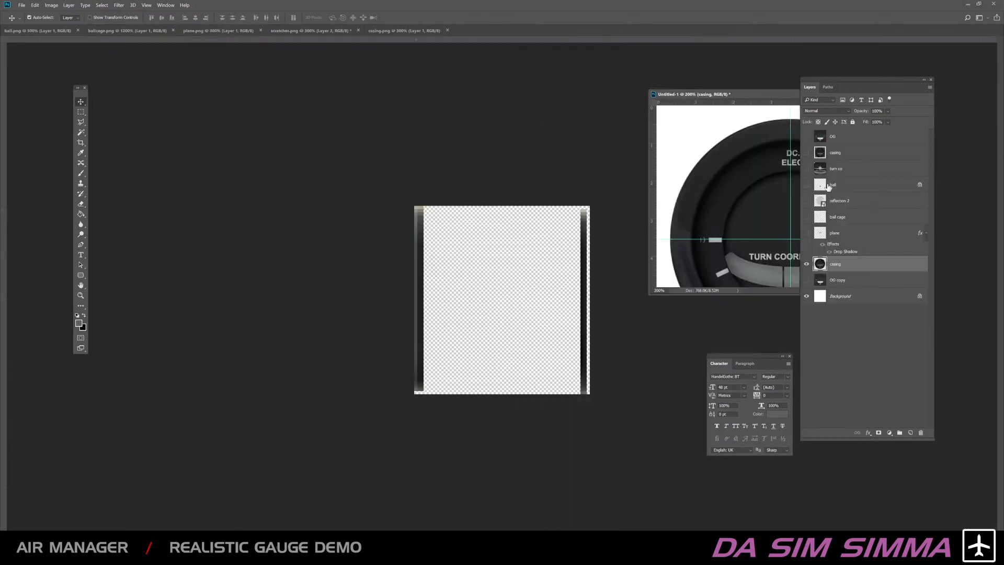
click(845, 233)
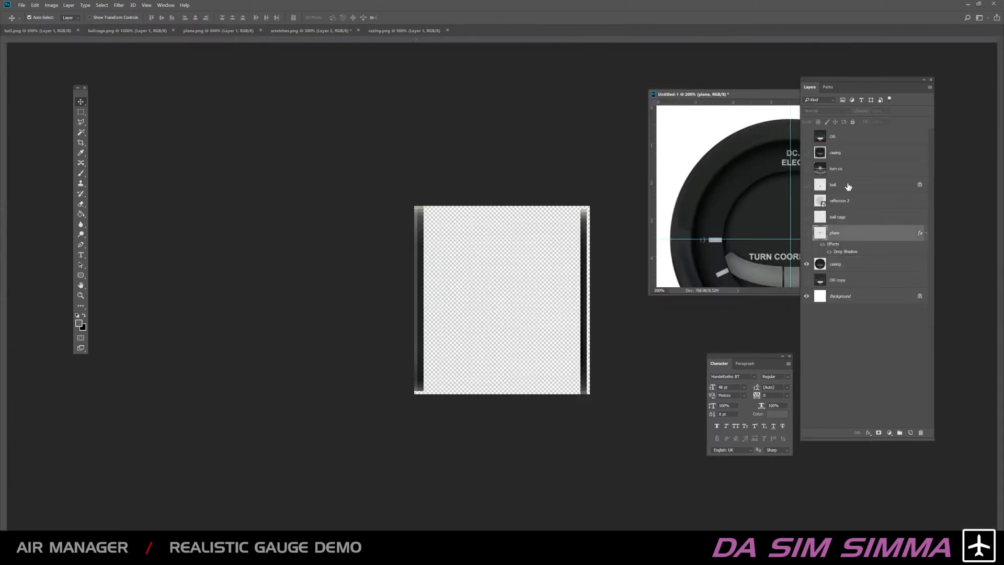
click(853, 219)
click(808, 218)
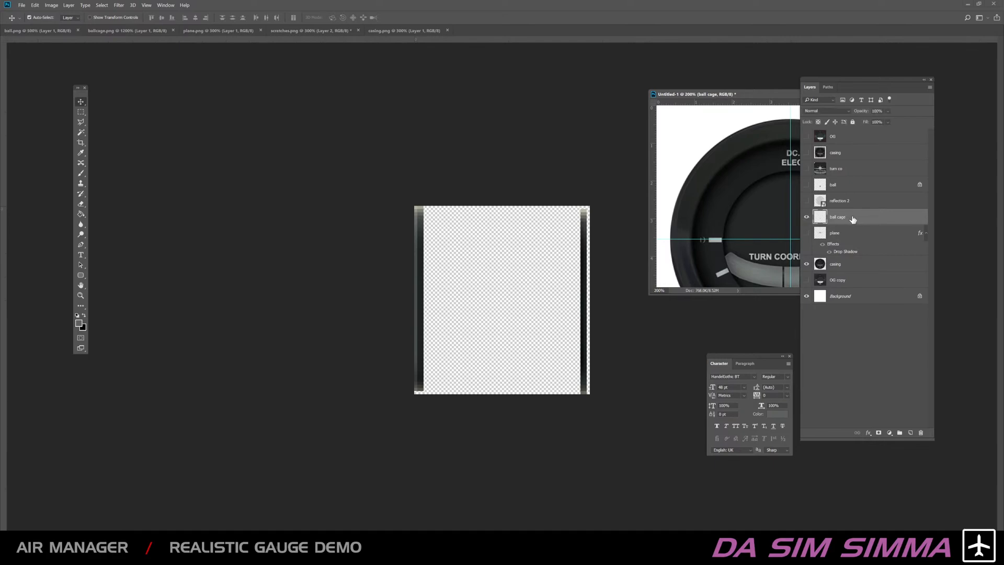
drag(854, 217, 495, 284)
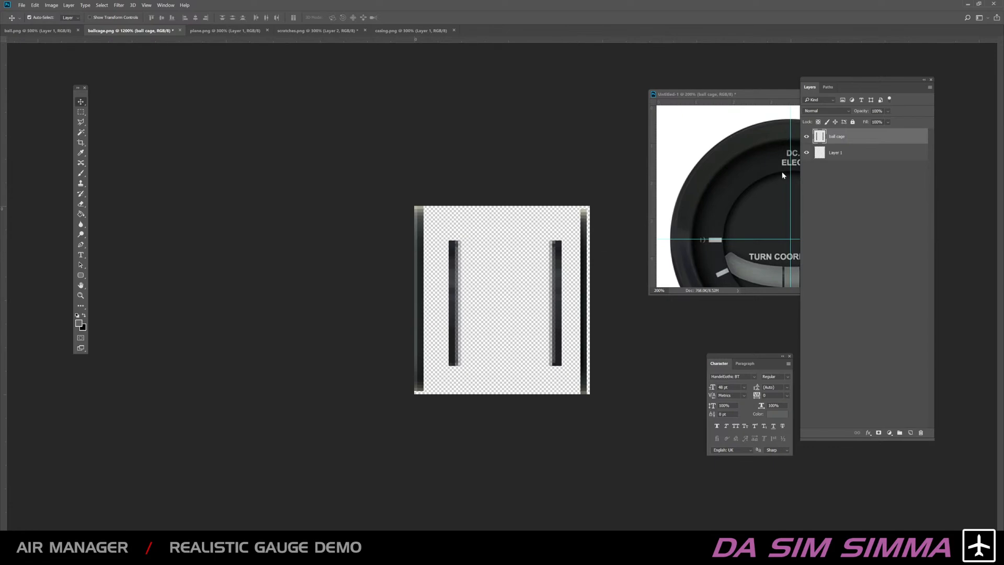
Step: Delete the original Layer 1 from ballcage.png so only the ball cage layer is kept, and save the file
click(806, 152)
click(838, 153)
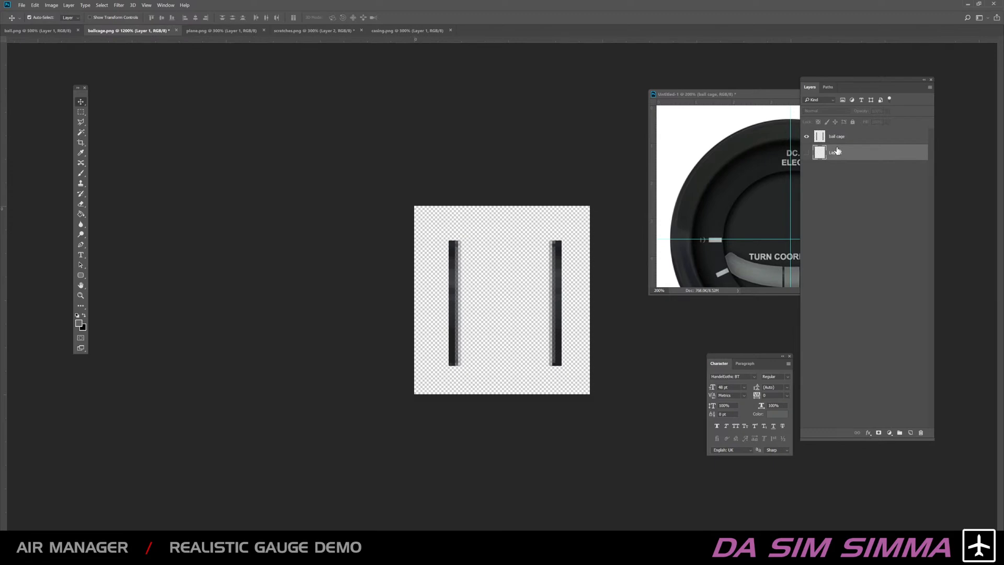
key(Delete)
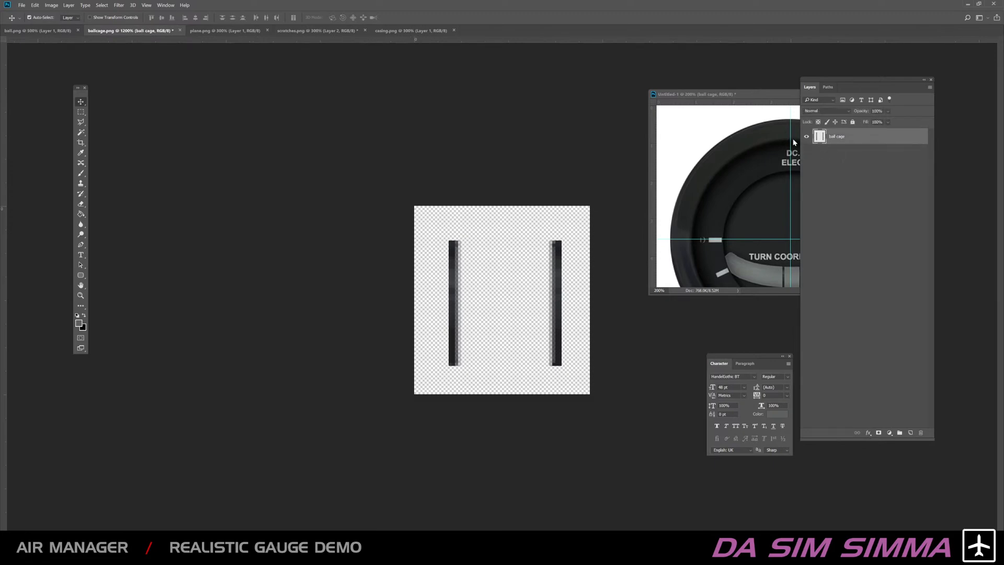
drag(858, 82, 856, 115)
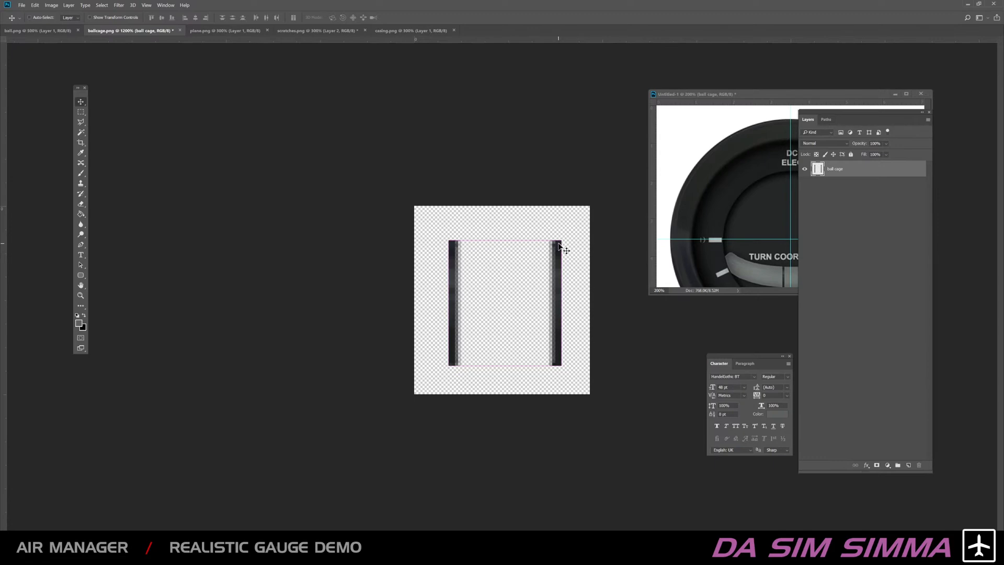
key(ctrl+s)
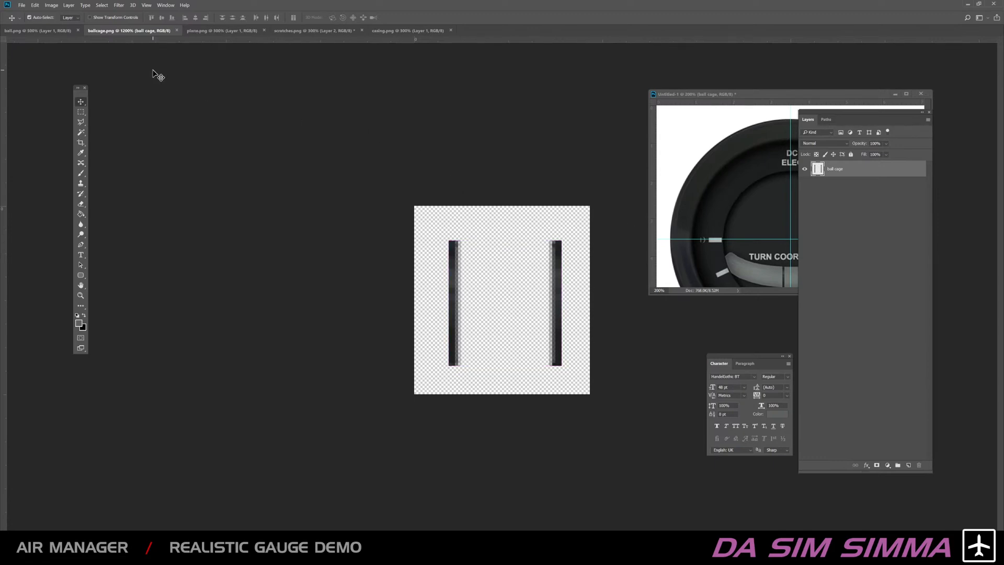
Step: Open plane.png, show the plane layer in Untitled-1, and copy it over the original plane in plane.png
click(215, 33)
click(722, 98)
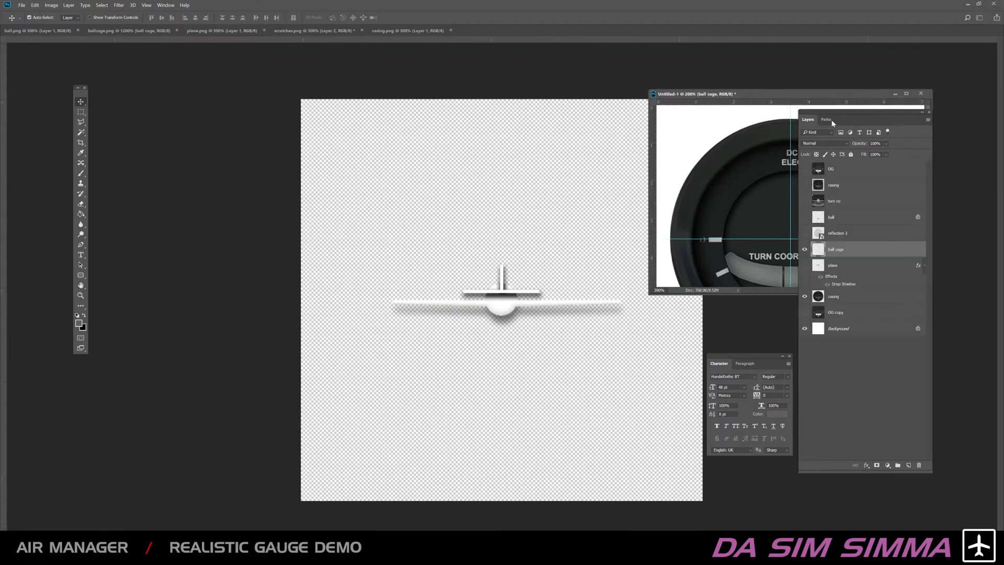
click(804, 265)
click(786, 235)
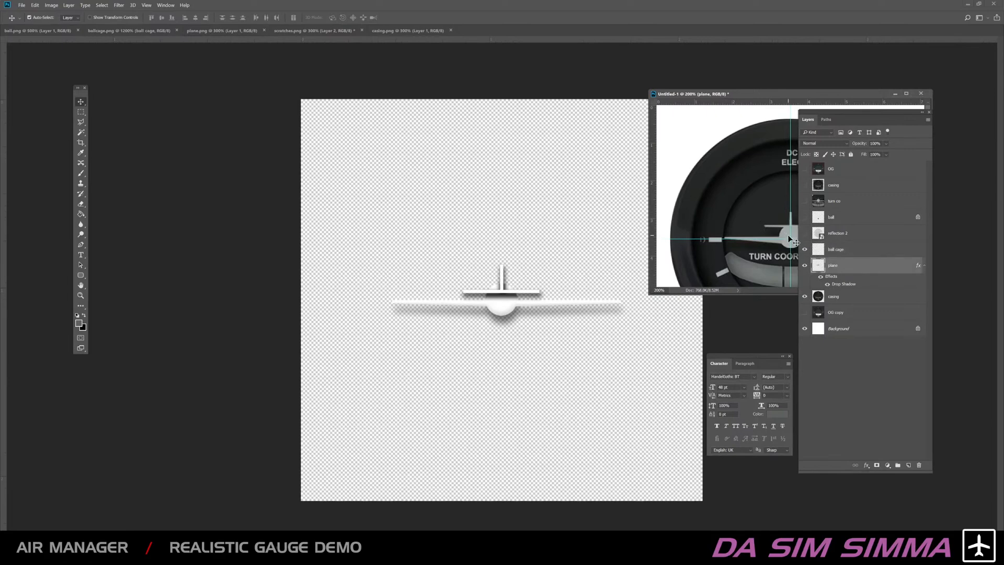
drag(787, 233, 494, 300)
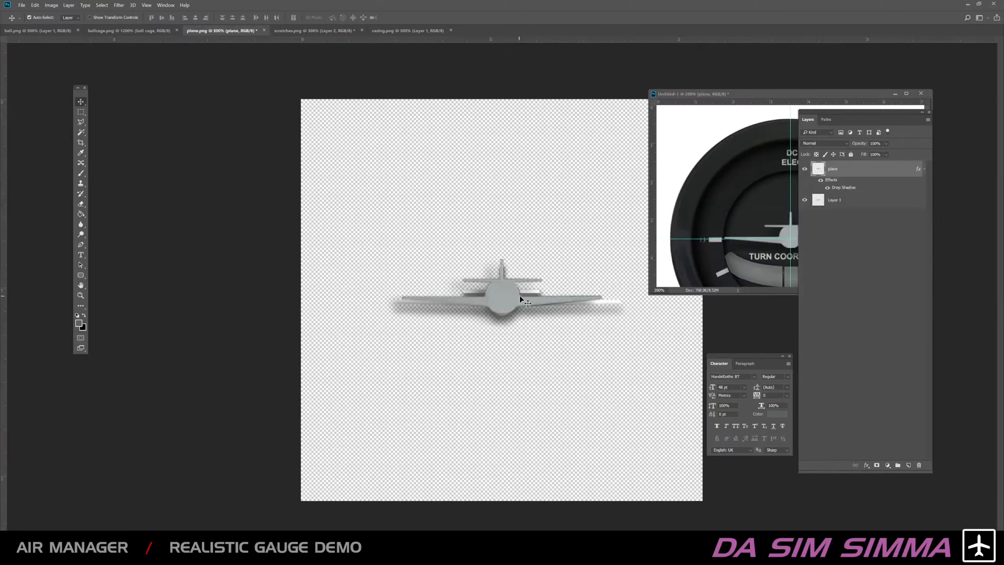
Step: Delete the original Layer 1 from plane.png, keeping the new plane with its drop shadow, and save the file
click(820, 179)
click(820, 179)
click(848, 207)
click(805, 201)
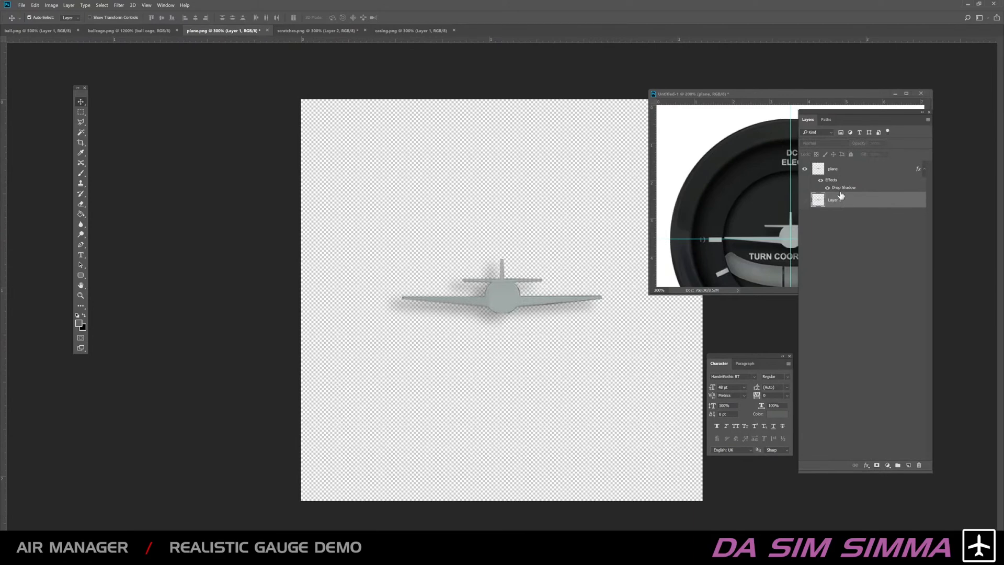
key(Delete)
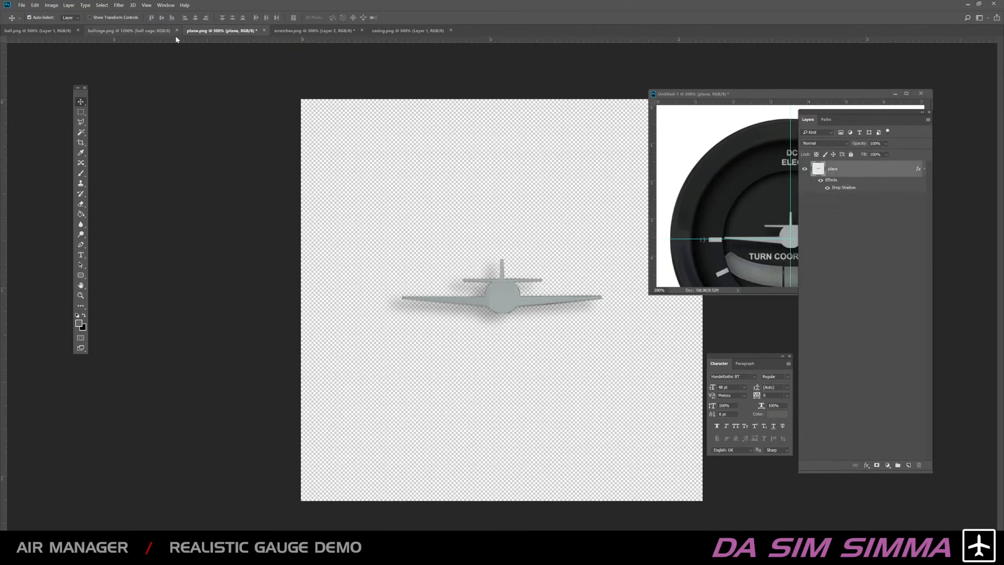
key(ctrl+s)
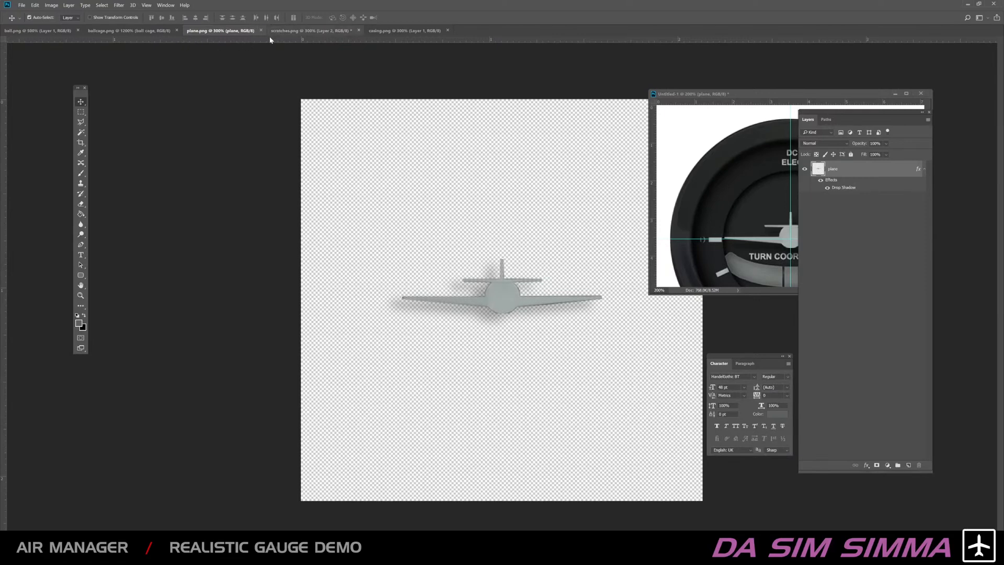
Step: Copy the reflection 2 layer from Untitled-1 into scratches.png and place it above Layer 1
click(289, 32)
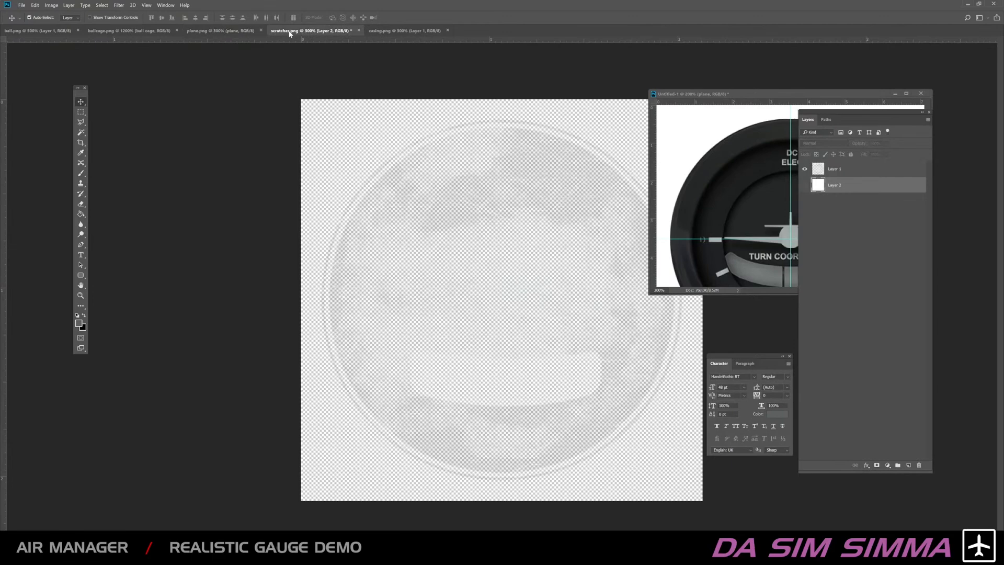
click(757, 103)
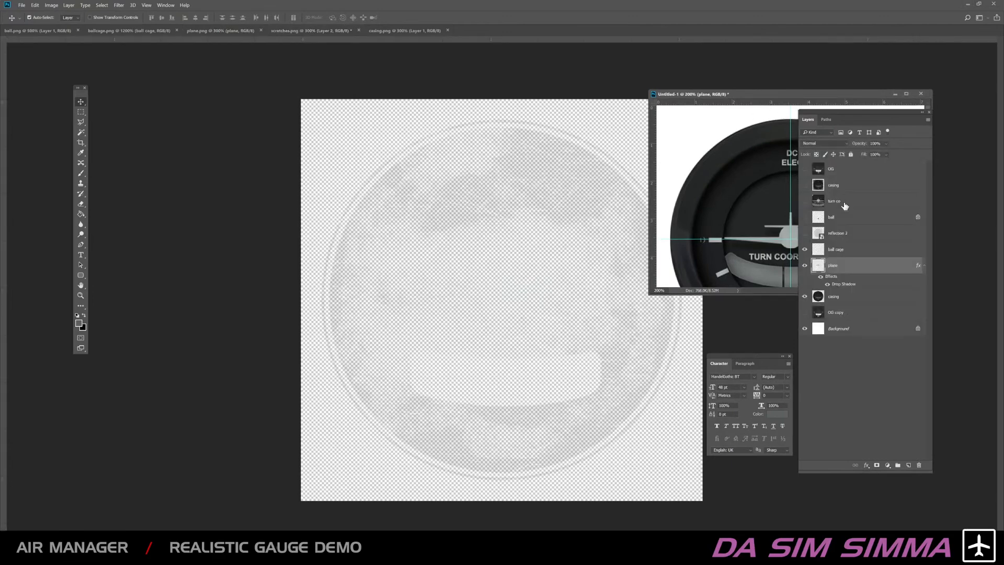
click(852, 235)
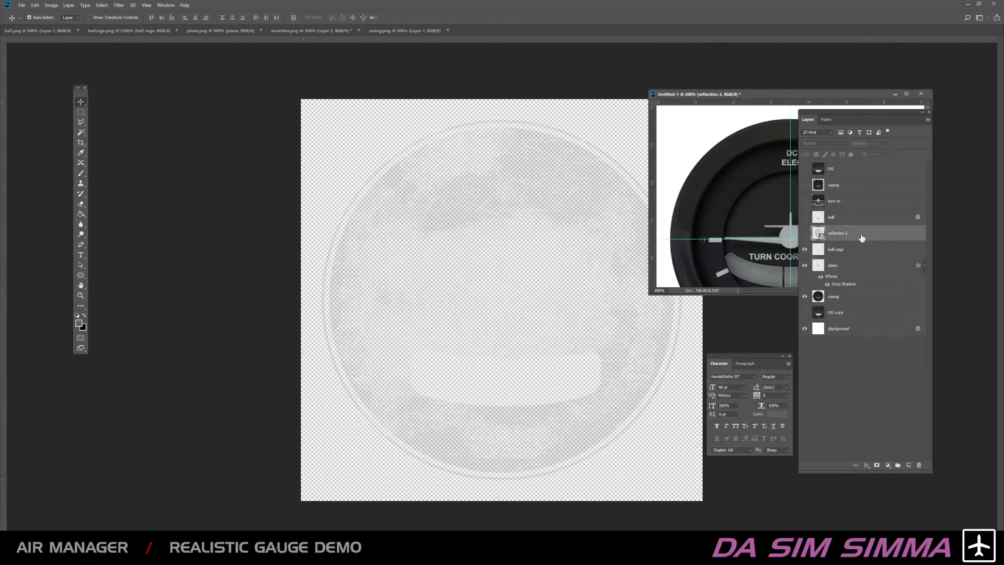
drag(855, 238, 521, 261)
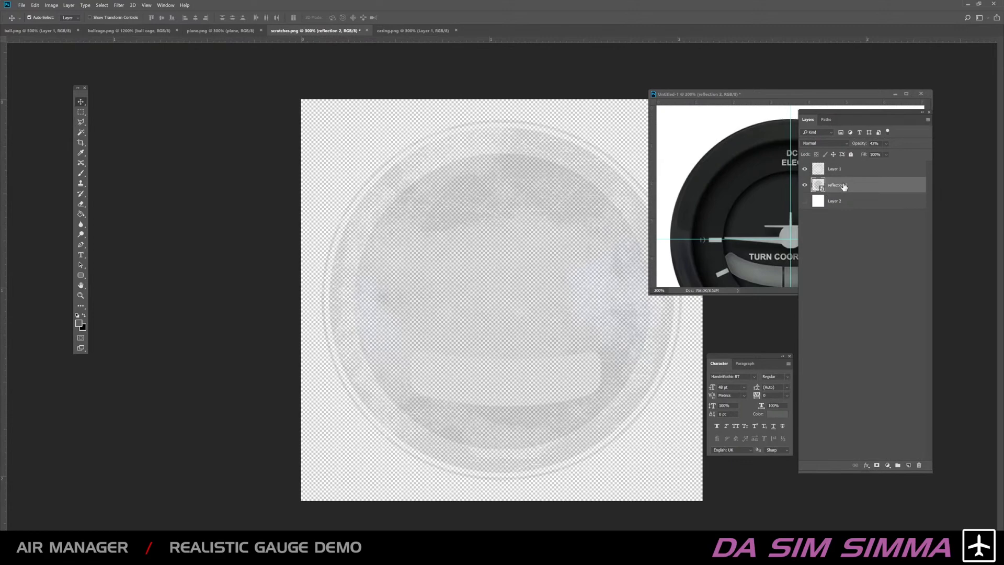
drag(844, 185, 843, 170)
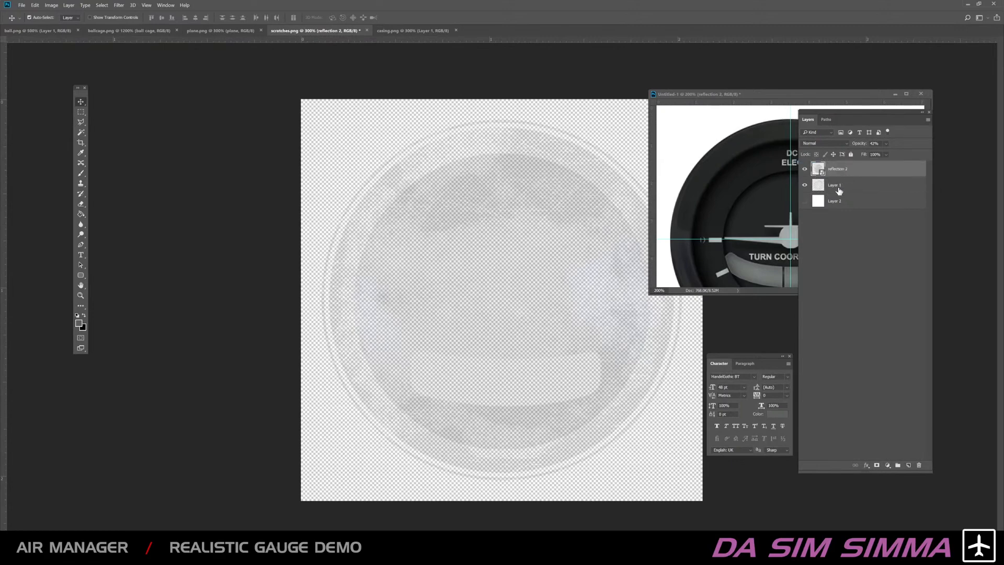
Step: Delete Layer 1 and Layer 2 from scratches.png, keeping only reflection 2, and save the file
click(843, 191)
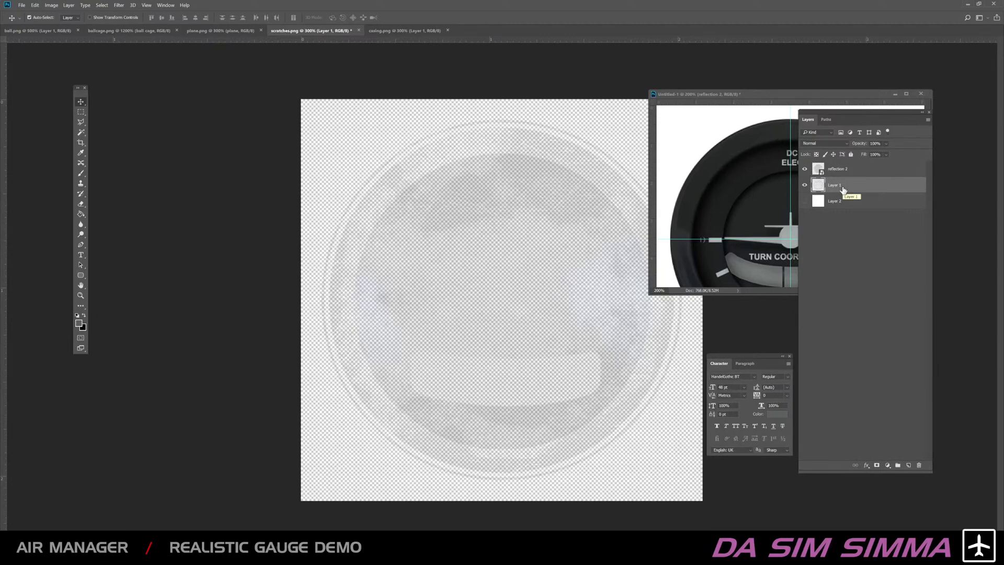
key(Delete)
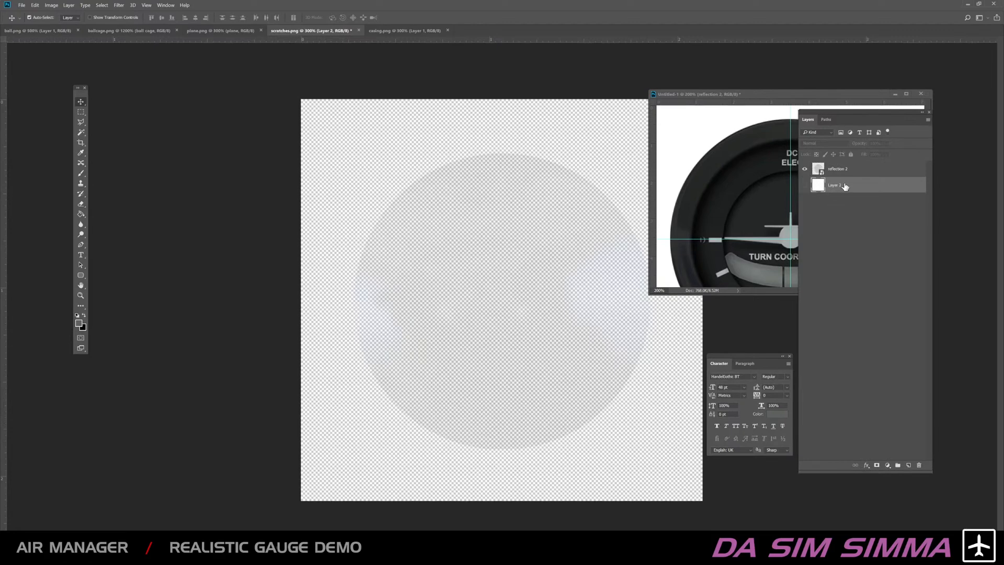
key(Delete)
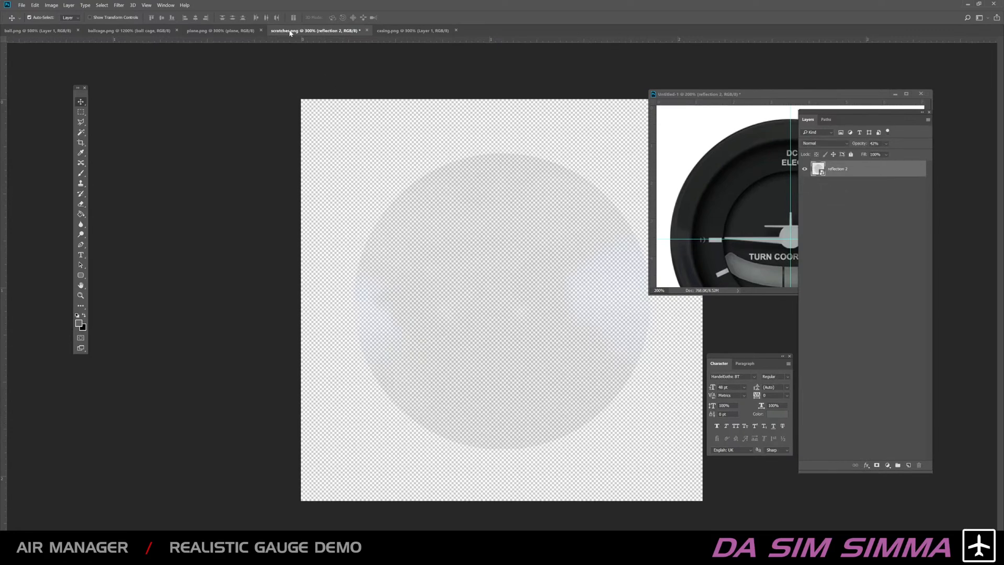
key(ctrl+s)
Step: Open casing.png and dock the floating Untitled-1 window back among the open documents
click(400, 30)
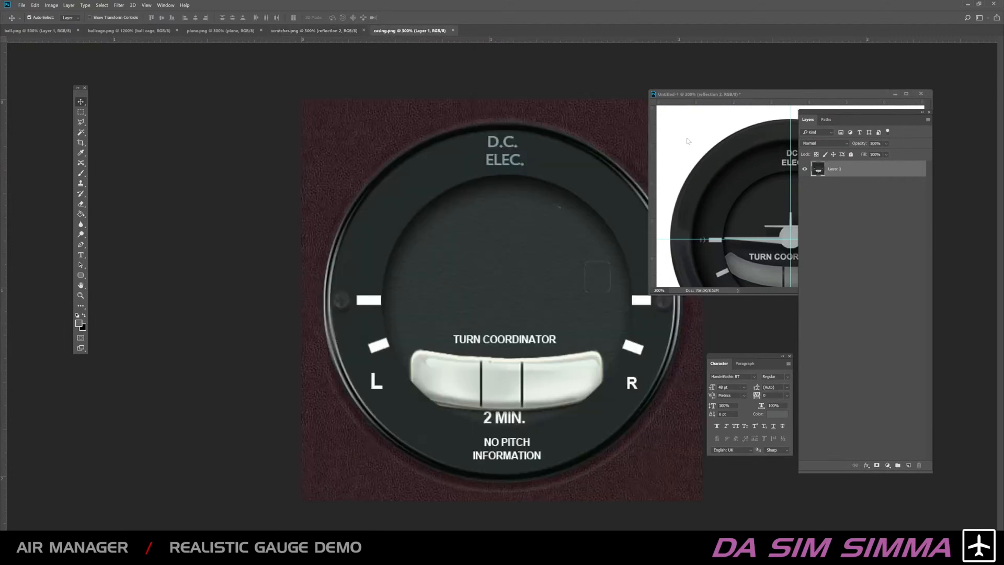
click(776, 123)
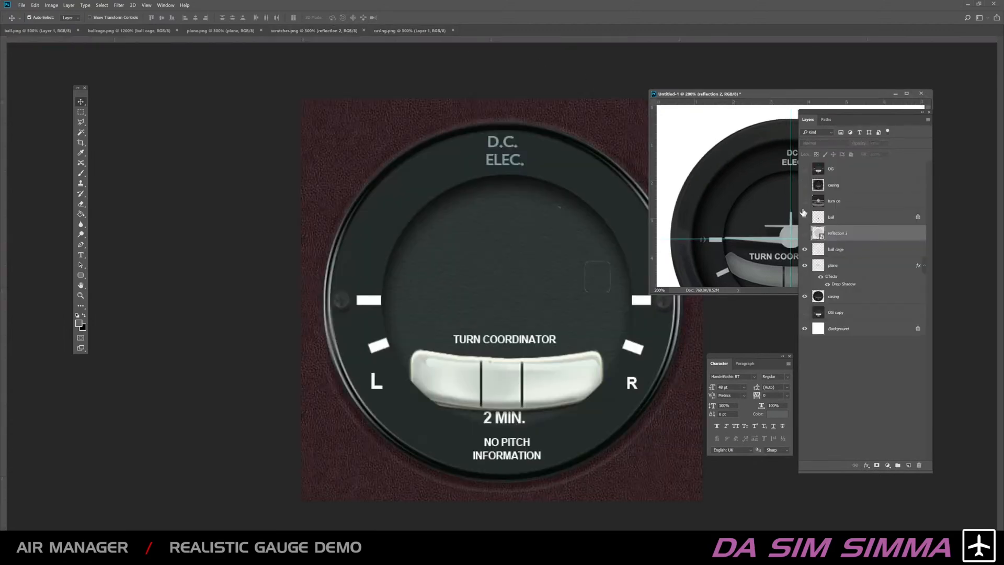
drag(768, 98, 616, 81)
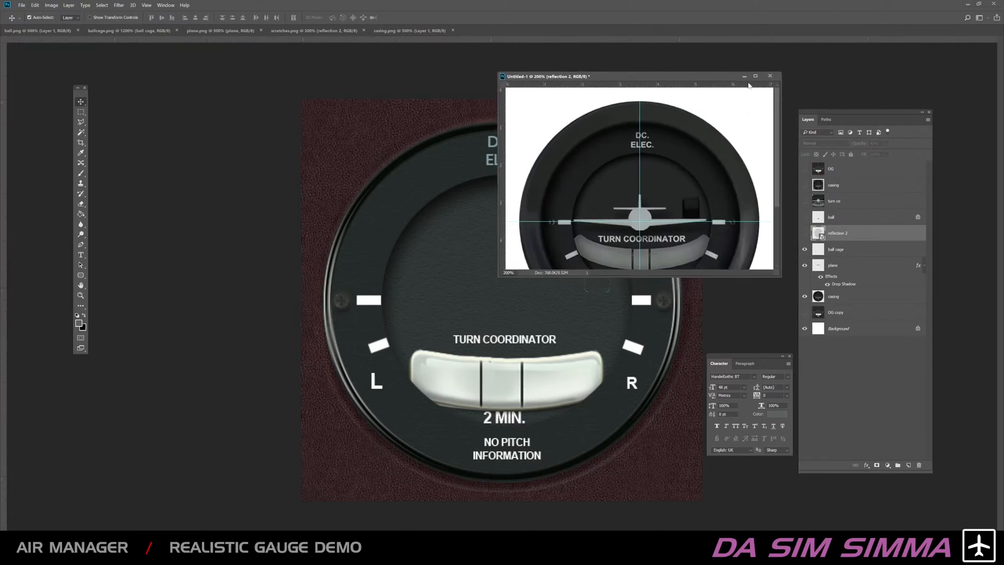
drag(725, 74, 711, 31)
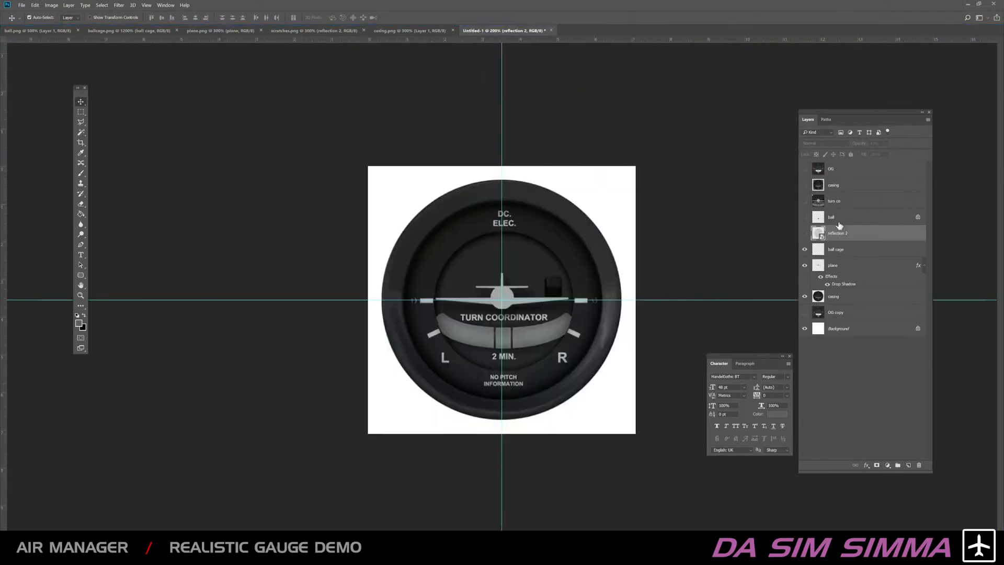
Step: Leave only the cut-out casing visible over the OG copy and Background layers in Untitled-1, and select the whole canvas
click(805, 312)
click(805, 312)
click(804, 265)
click(805, 250)
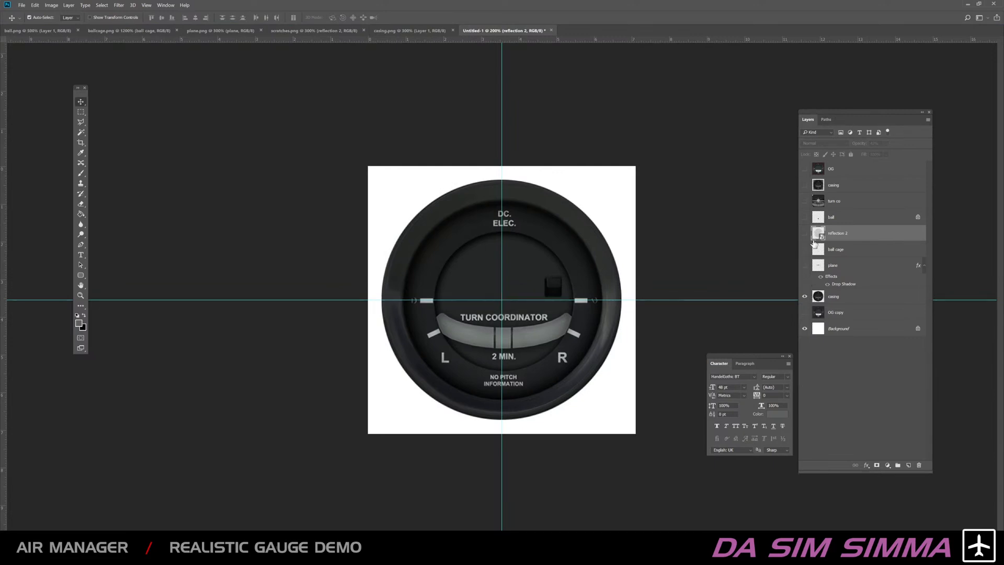
click(804, 312)
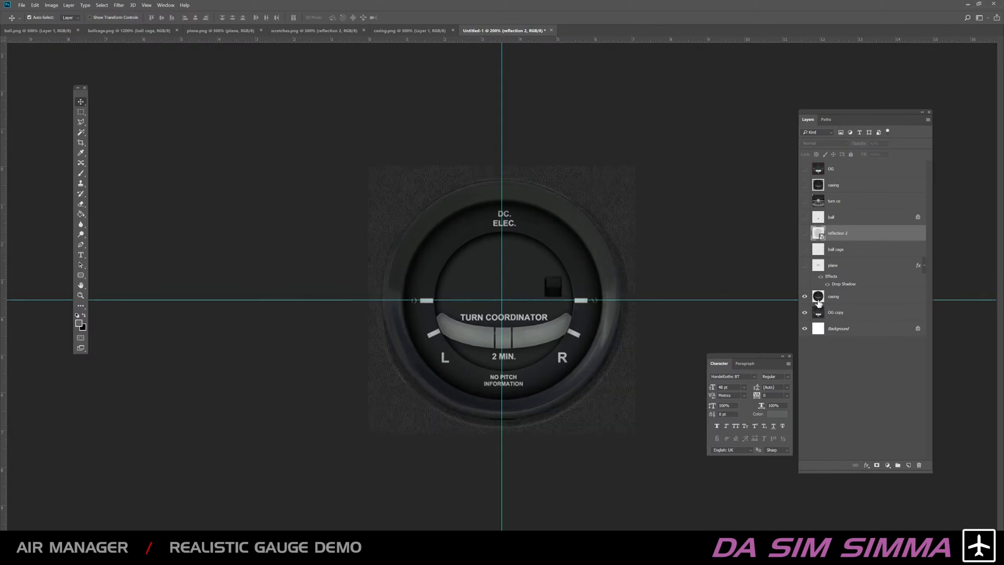
click(804, 296)
click(805, 296)
click(81, 112)
drag(355, 154, 662, 454)
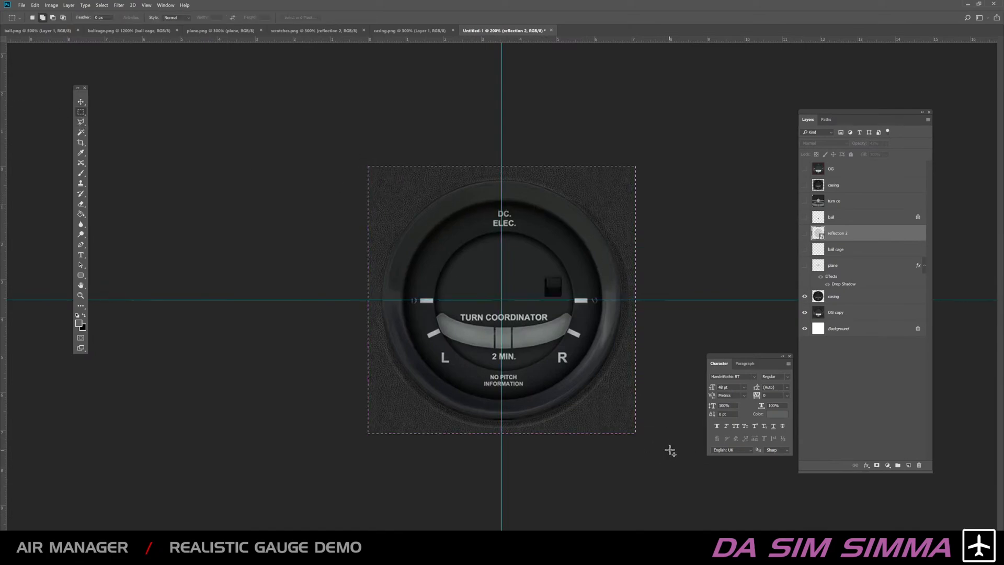
Step: Paste the copied casing into casing.png as a new layer and compare it with the original Layer 1
click(386, 30)
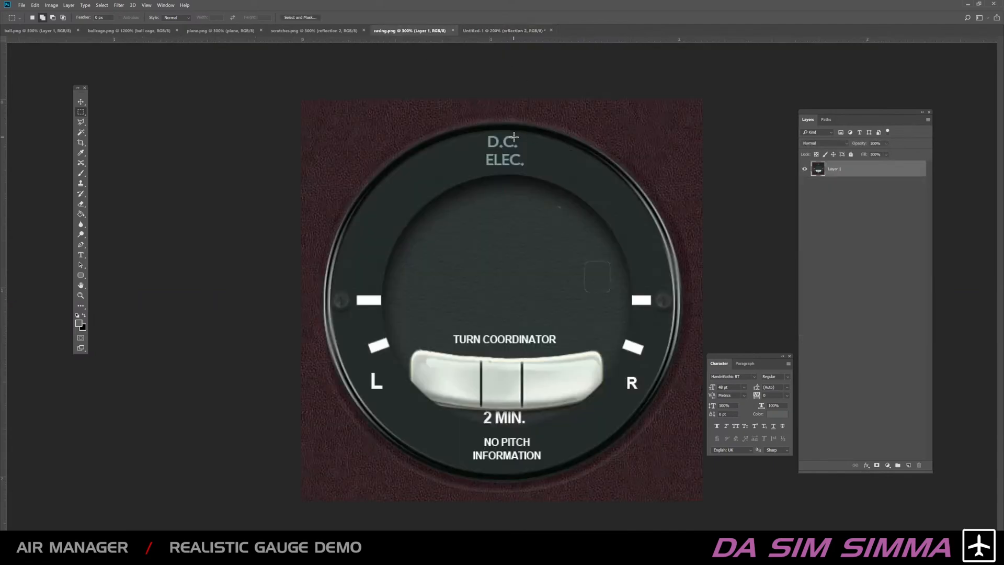
key(ctrl+v)
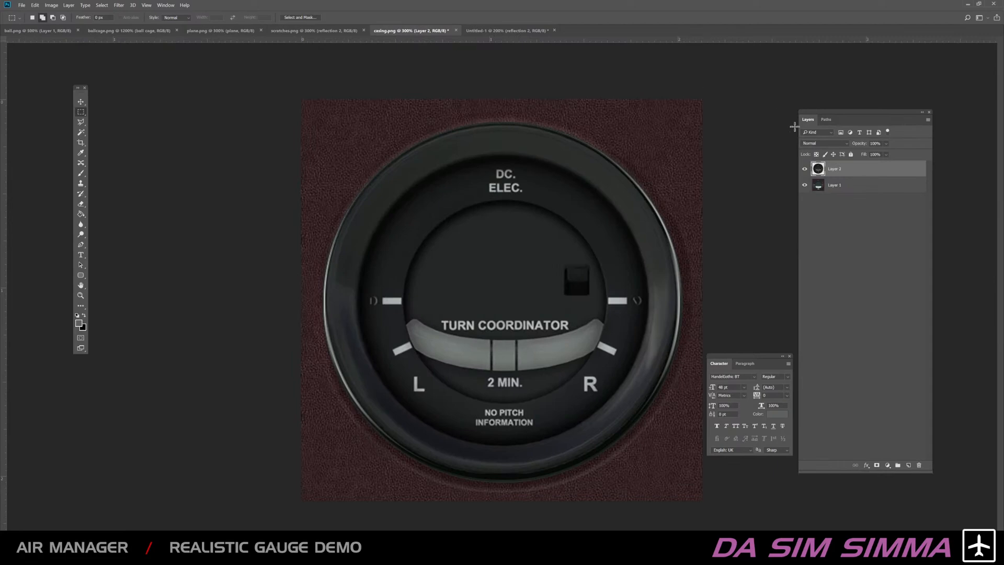
click(805, 169)
click(805, 169)
Step: Merge the cut-out casing layer in Untitled-1 down into the OG copy layer
click(504, 30)
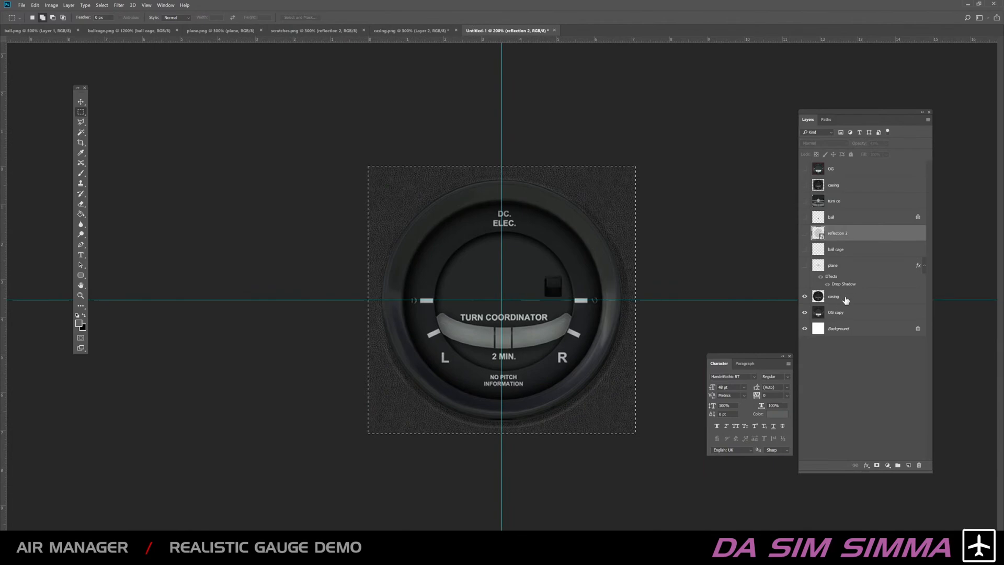
click(845, 297)
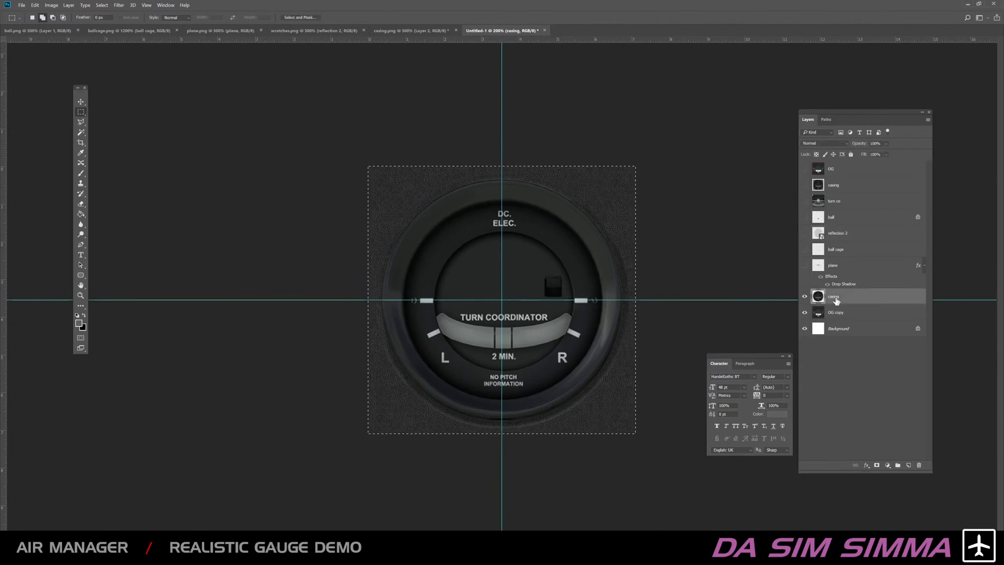
key(ctrl+e)
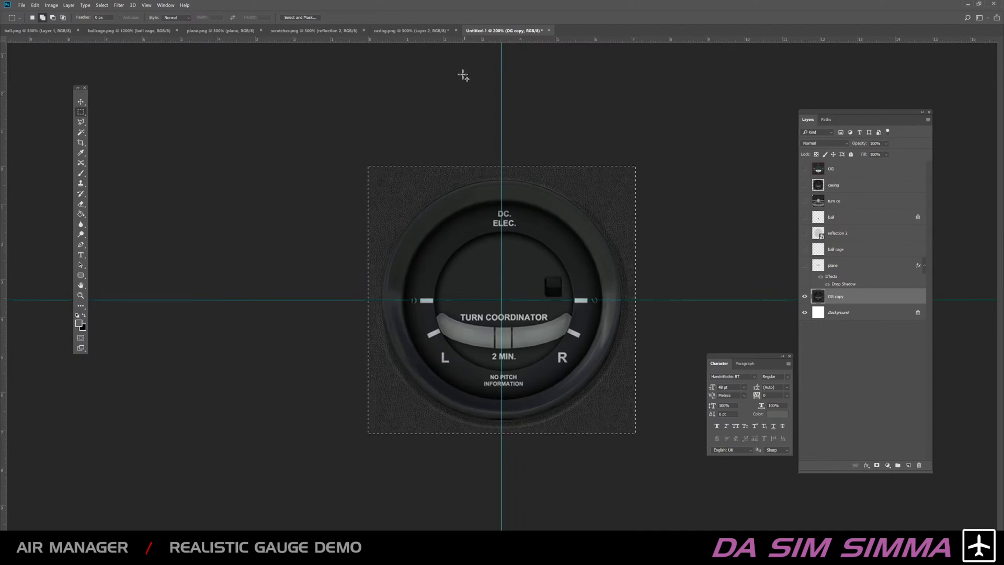
Step: Copy the merged OG copy image into casing.png as a new top layer and compare it with the layers beneath
click(367, 30)
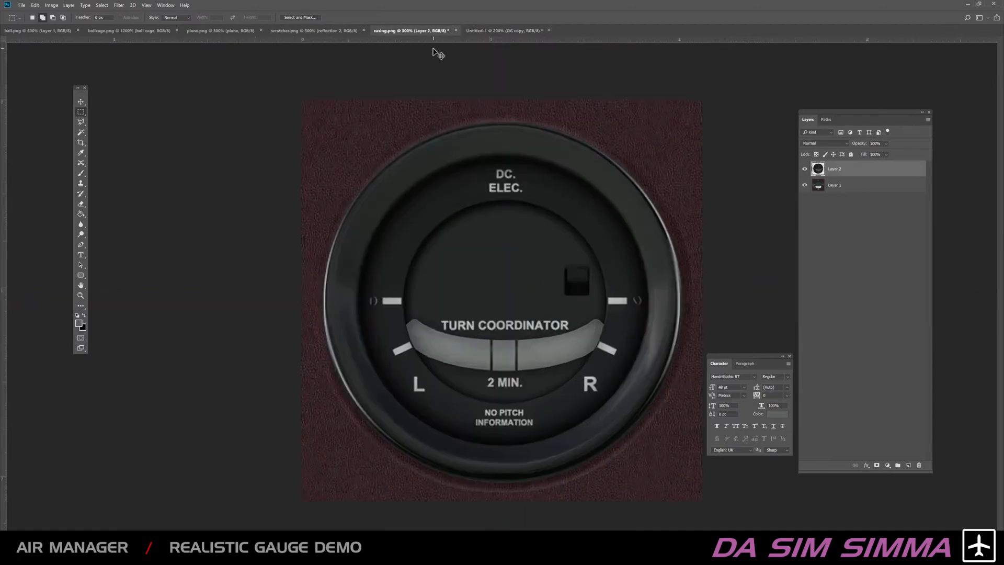
drag(433, 50, 436, 51)
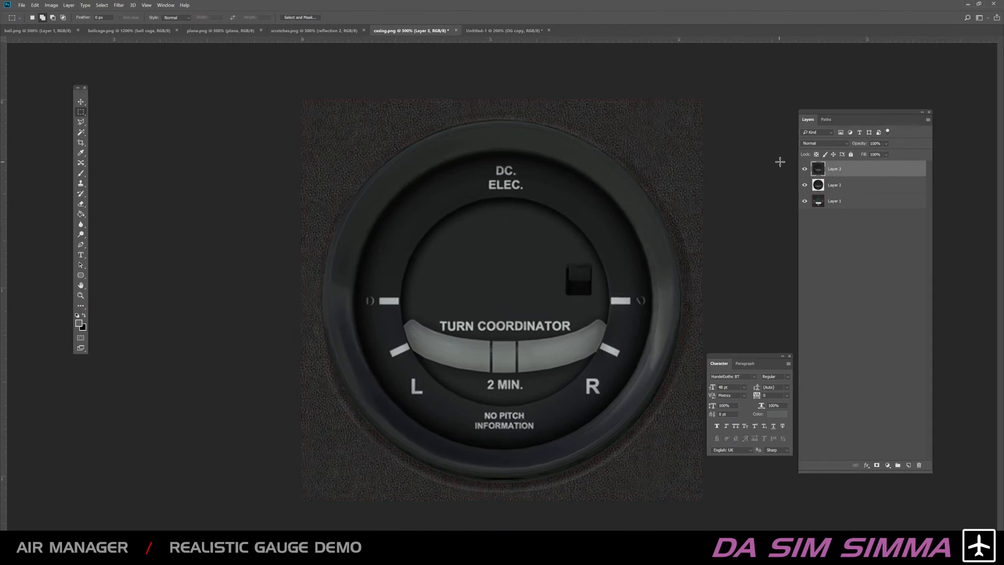
click(805, 169)
click(804, 170)
Step: Merge all three layers of casing.png into one and save the file
key(ctrl+e)
key(ctrl+e)
key(ctrl+s)
Step: Check the images in ballcage.png and ball.png, and return to the Untitled-1 document
click(139, 31)
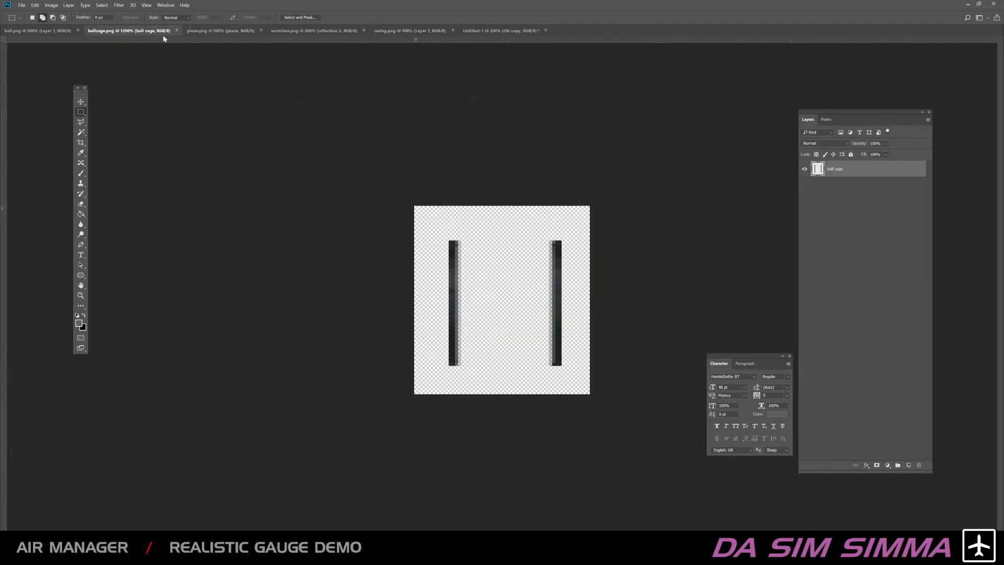
click(42, 31)
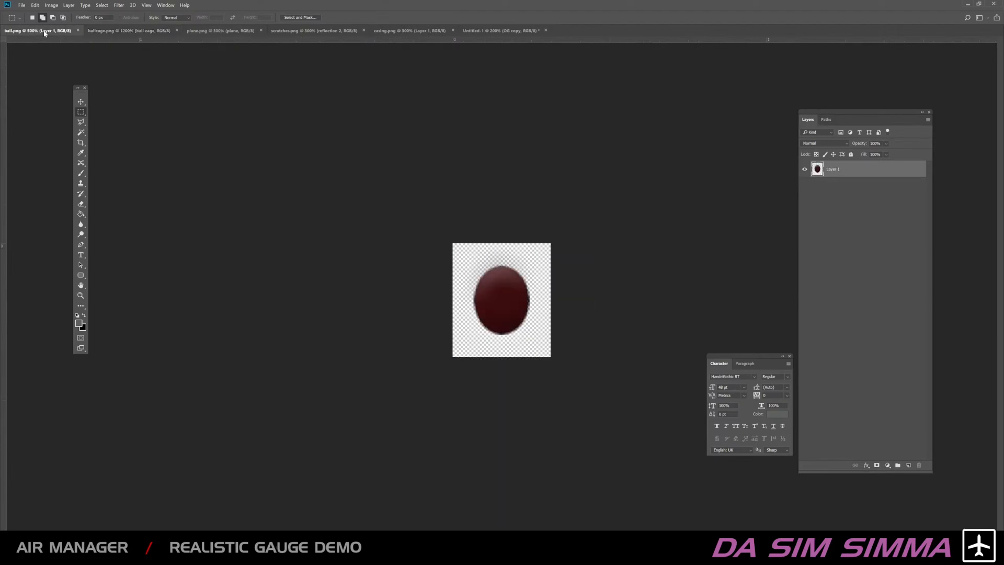
click(495, 31)
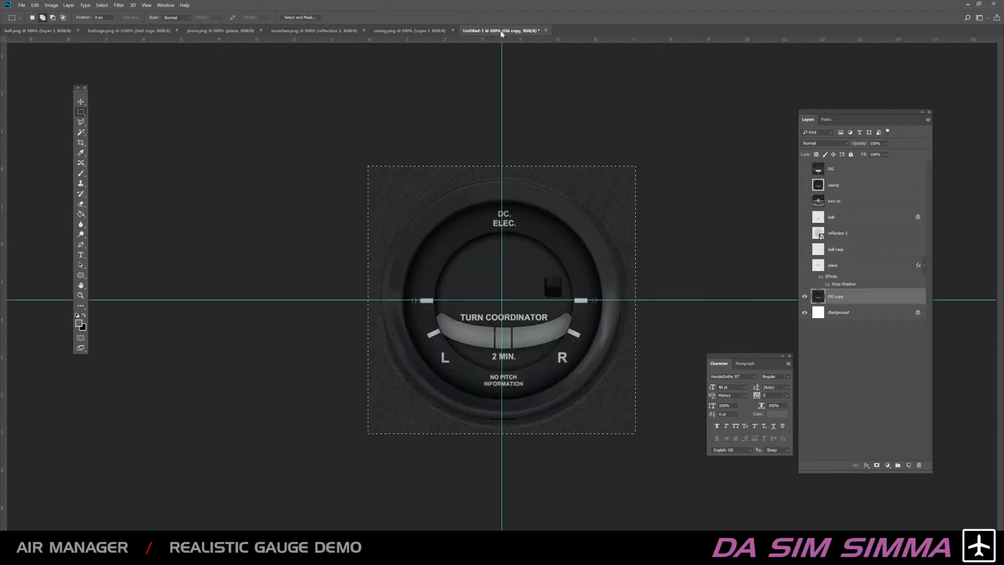
Step: Float the Untitled-1 document in its own window and copy its ball layer into ball.png over the old ball
click(804, 216)
click(835, 216)
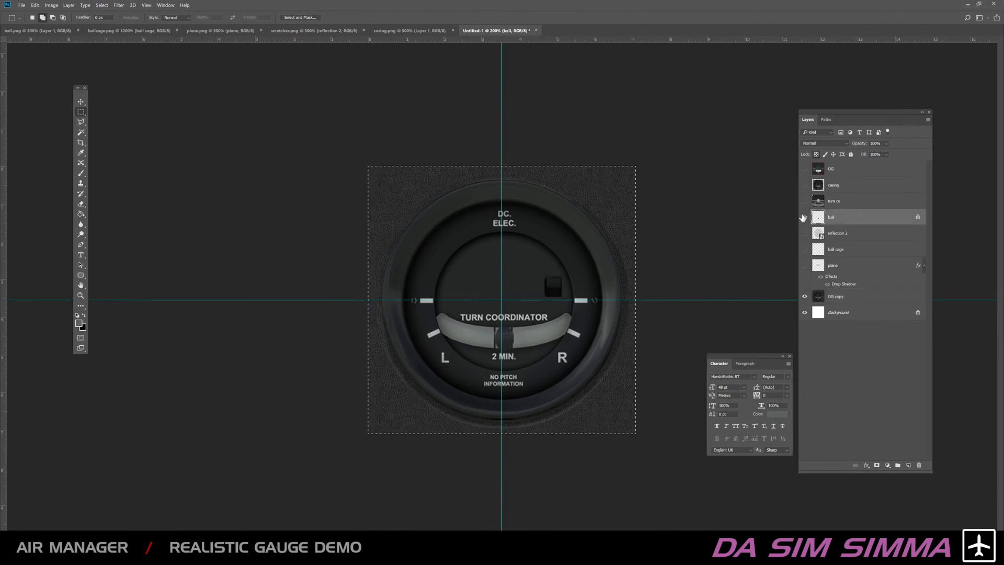
drag(502, 30, 611, 70)
drag(839, 216, 506, 293)
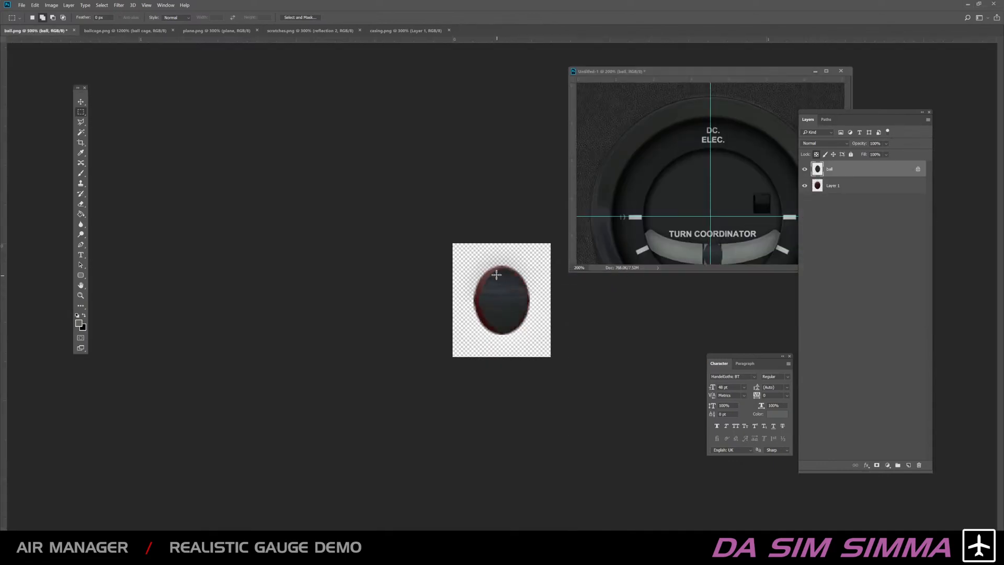
click(81, 101)
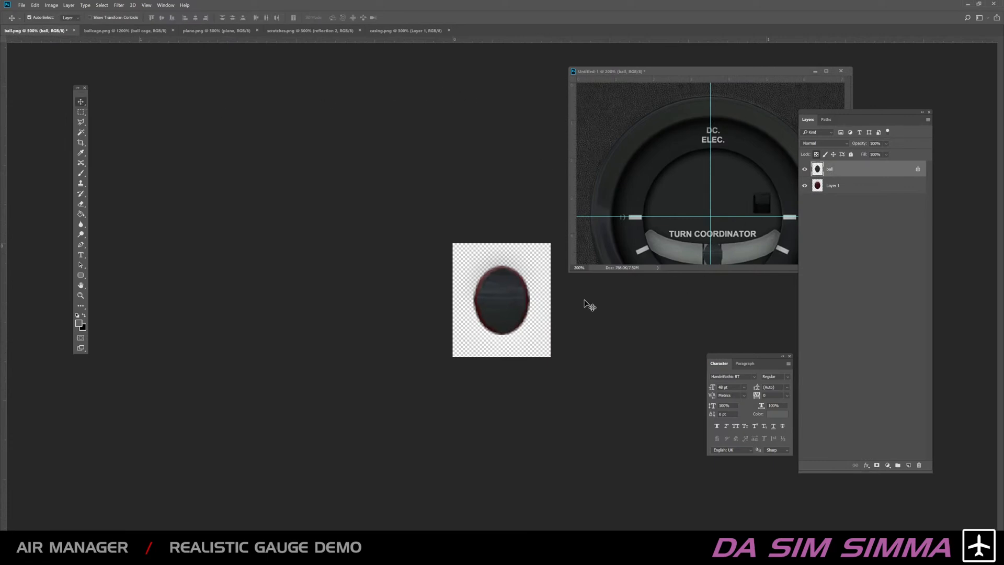
Step: Delete the old Layer 1 from ball.png, keeping only the new ball layer, and save the file
click(848, 190)
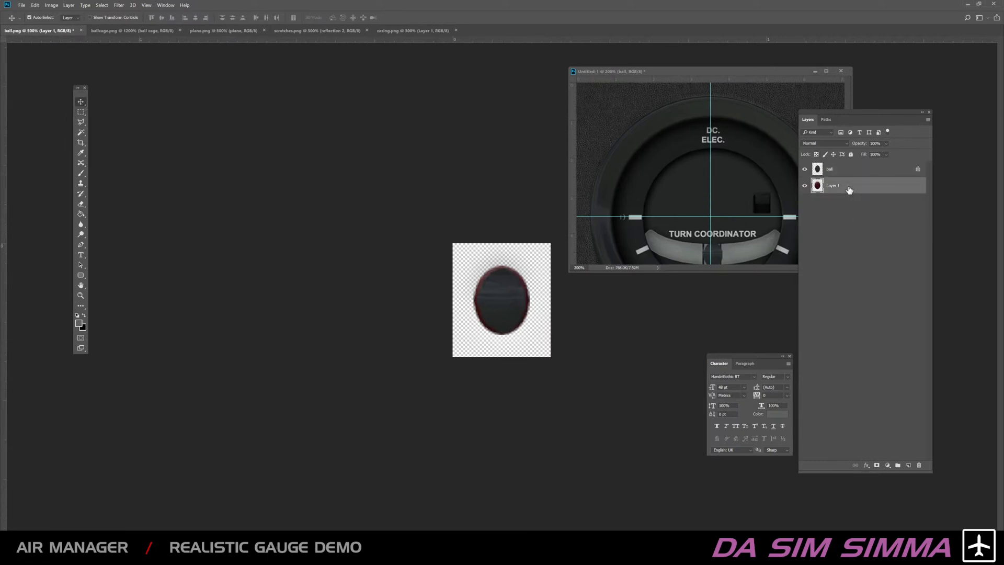
key(Delete)
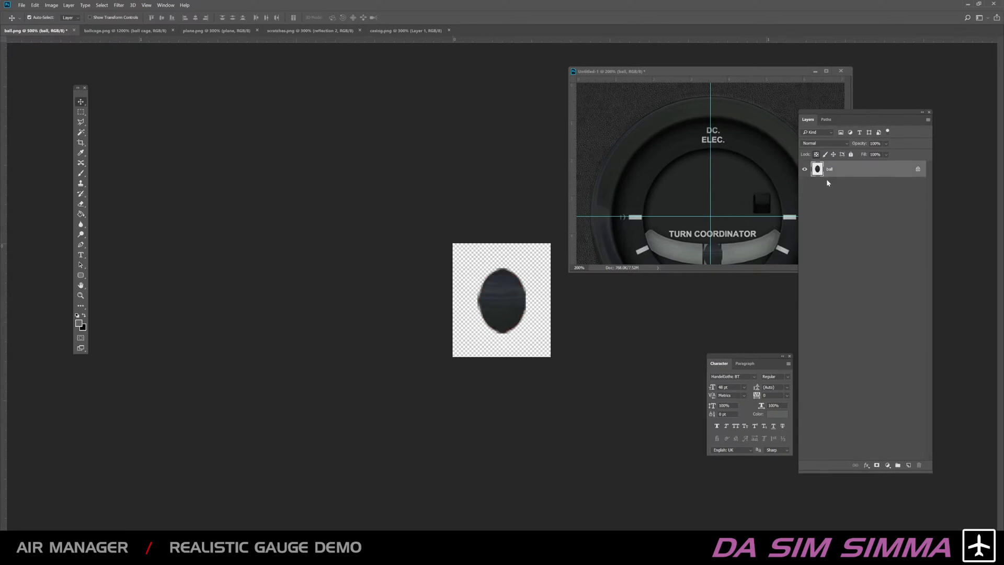
key(ctrl+s)
Step: Switch to Air Manager and open the resources folder of the Cessna 152 - Turn Coordinator CLONE CF DEMO instrument
key(alt+Tab)
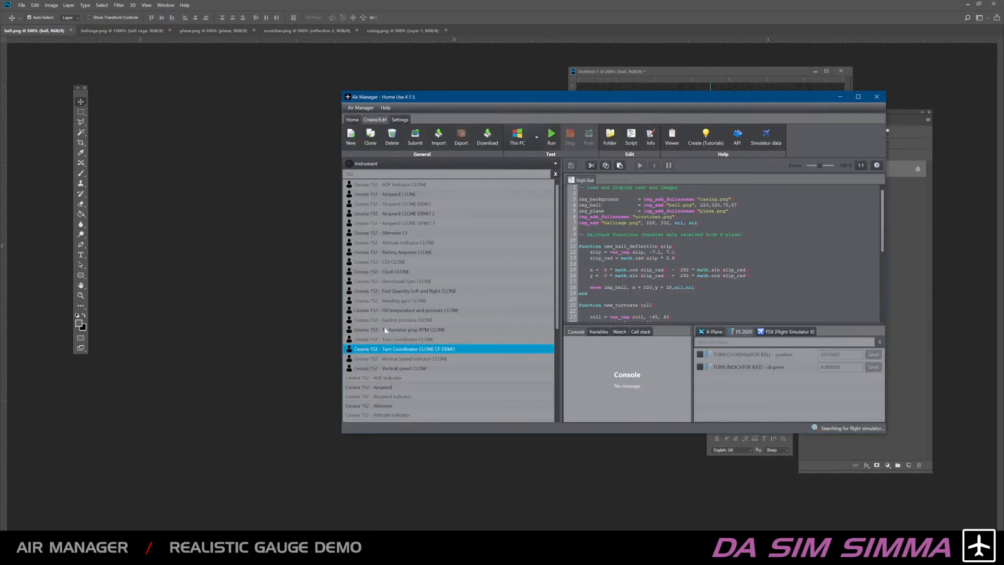
right_click(437, 351)
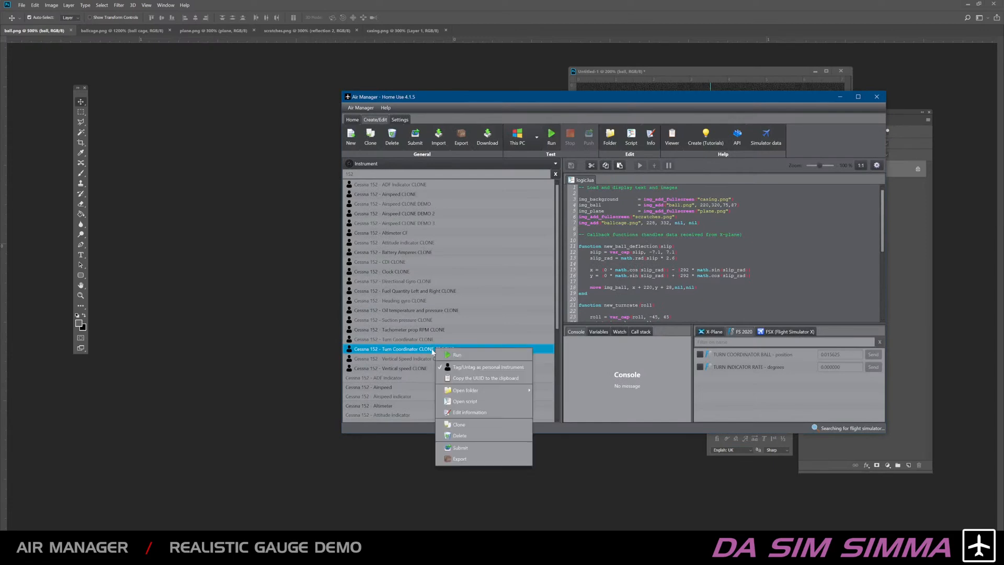
mouse_move(484, 390)
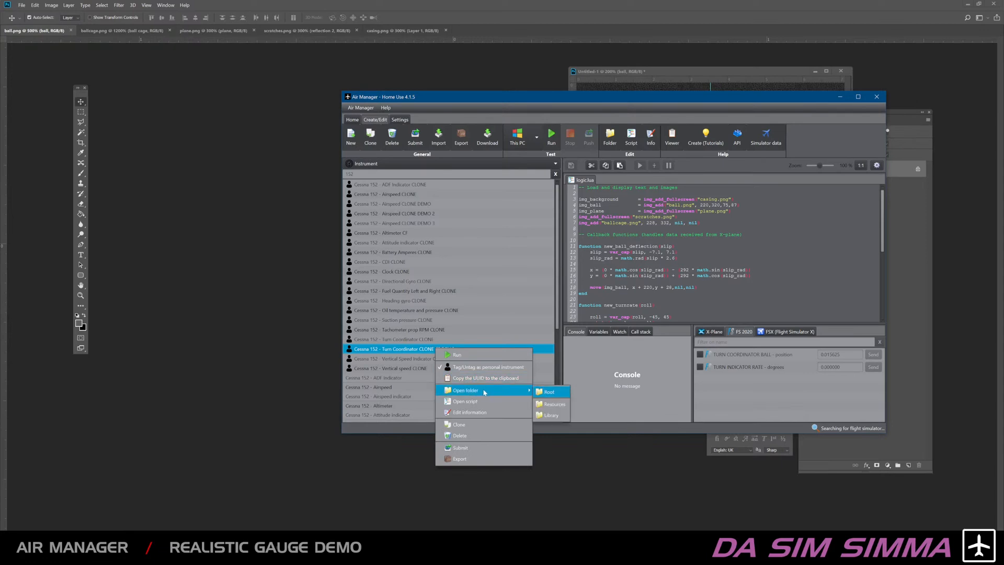
click(554, 405)
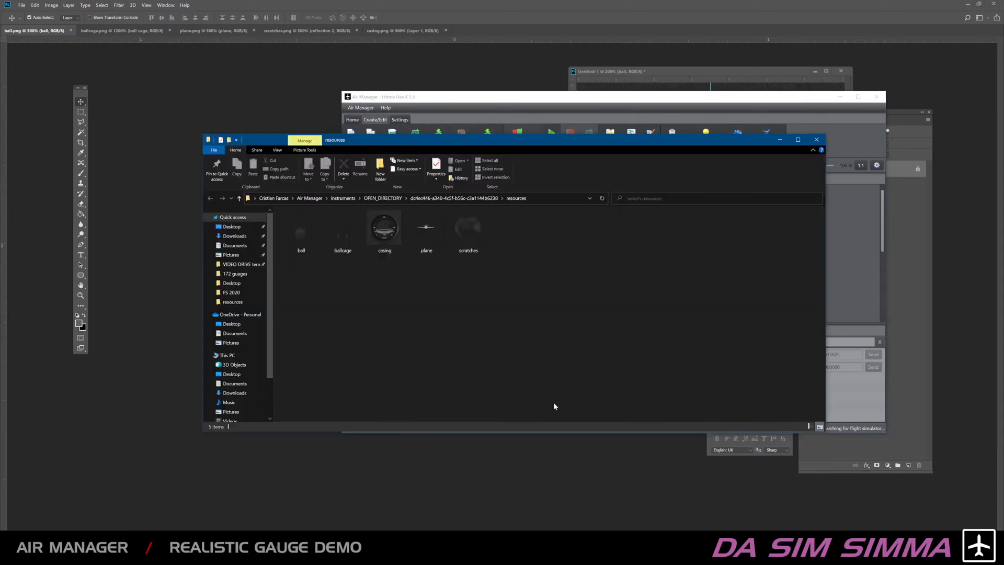
Step: Preview the saved casing, scratches and ball images from the resources folder, and close the image viewer
double_click(390, 238)
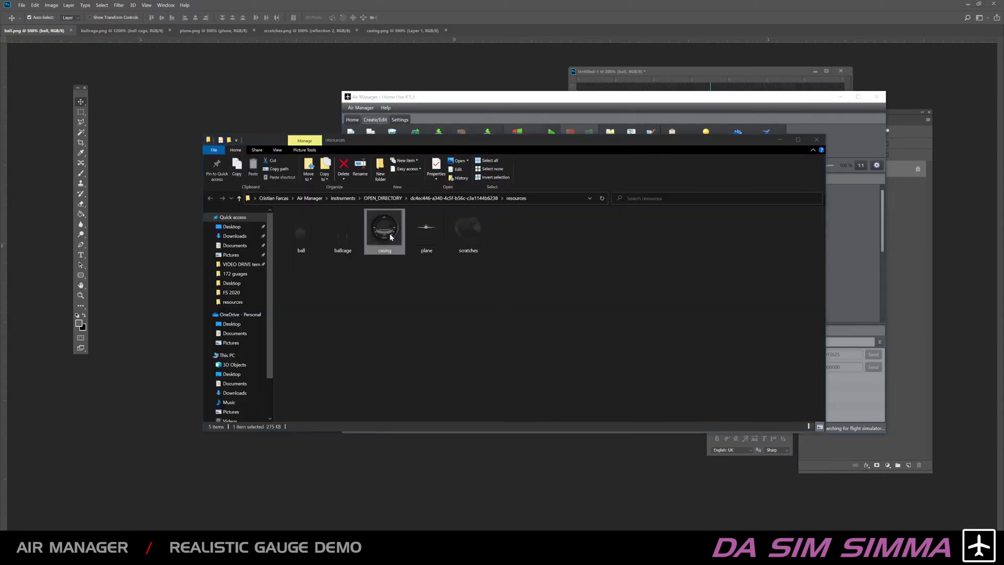
scroll(389, 238, down, 1)
scroll(390, 237, down, 1)
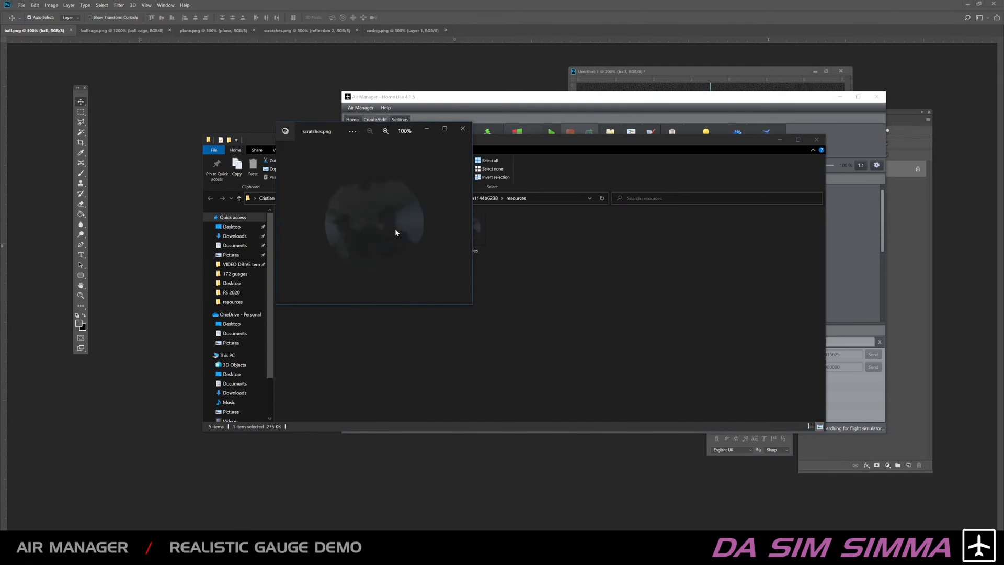
scroll(396, 232, up, 1)
scroll(396, 233, up, 1)
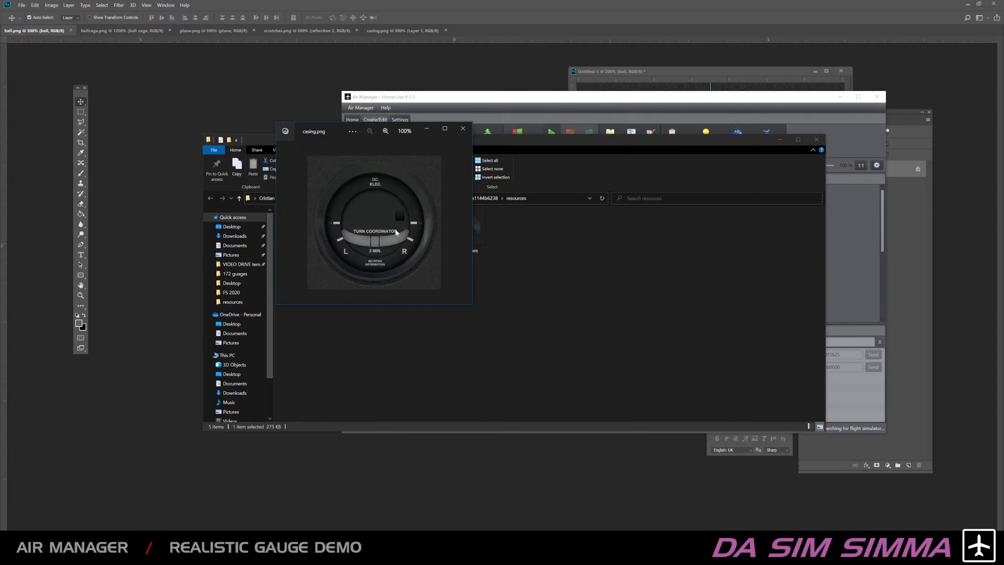
scroll(396, 233, up, 1)
scroll(390, 227, up, 1)
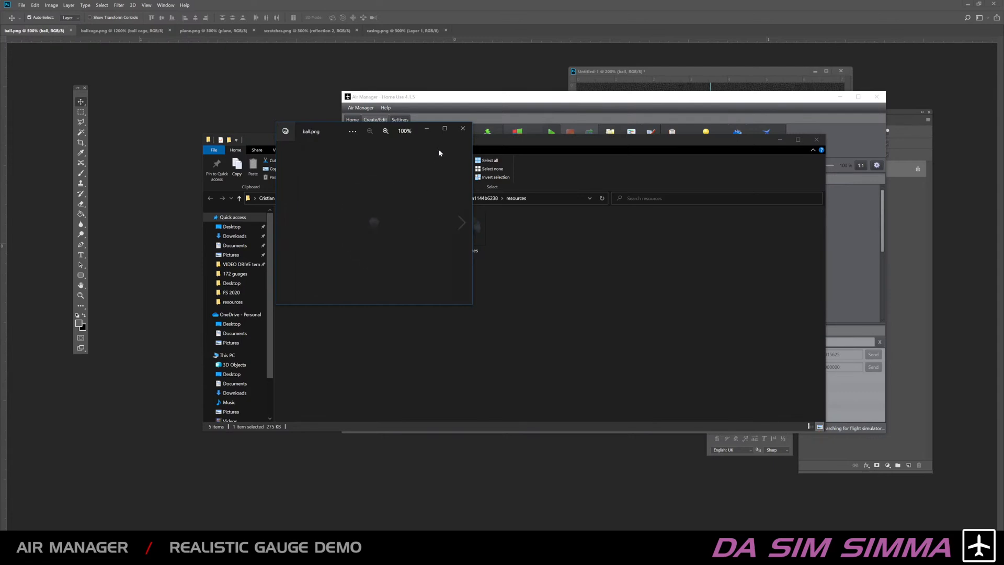
click(462, 128)
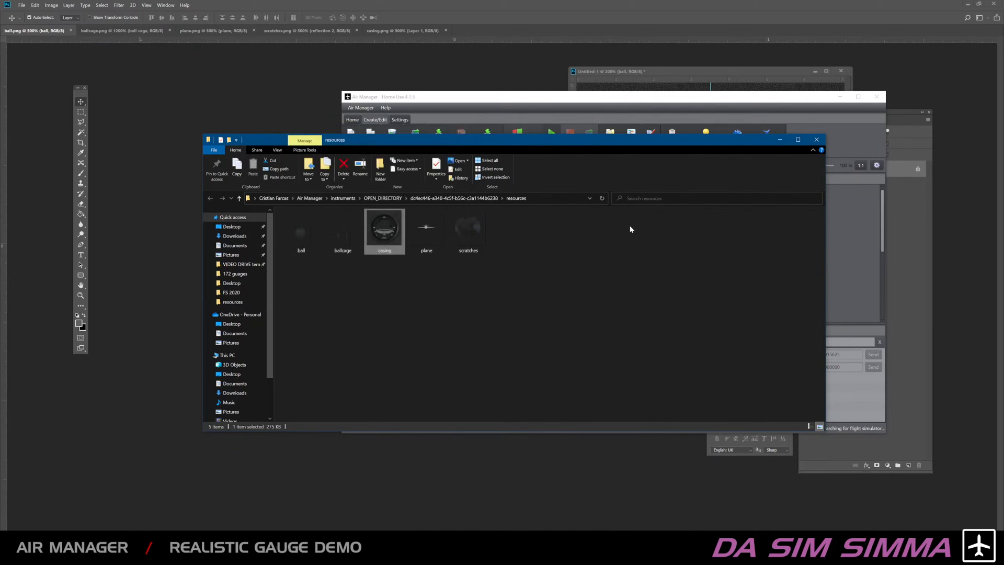
click(579, 261)
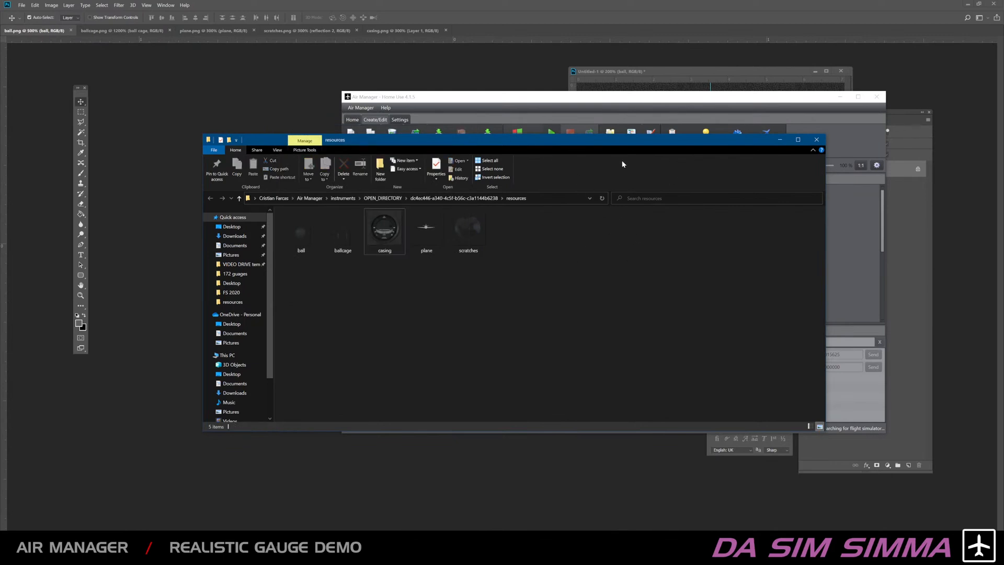
Step: Run the turn coordinator instrument in Air Manager and look through its script and debugging views
click(645, 97)
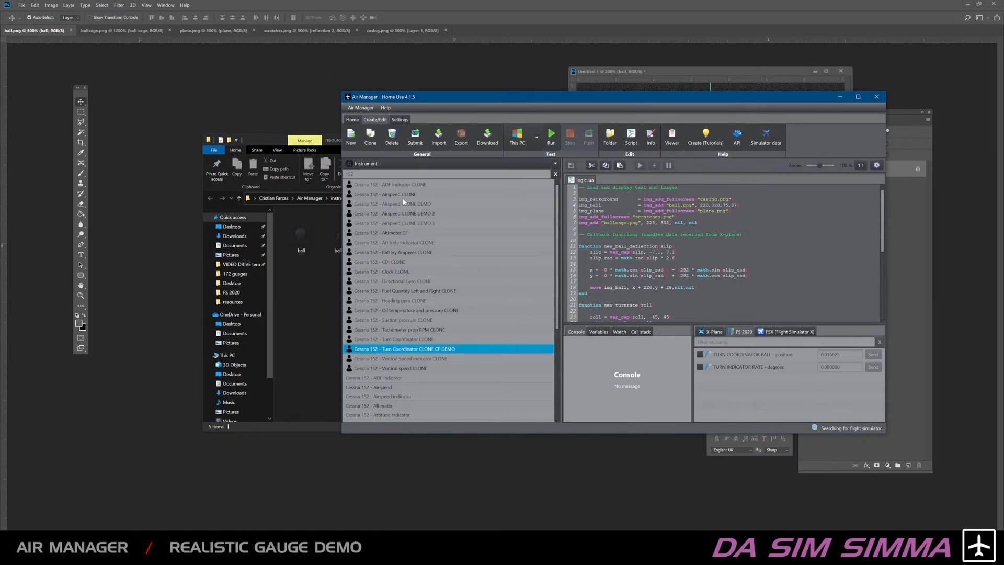
click(552, 137)
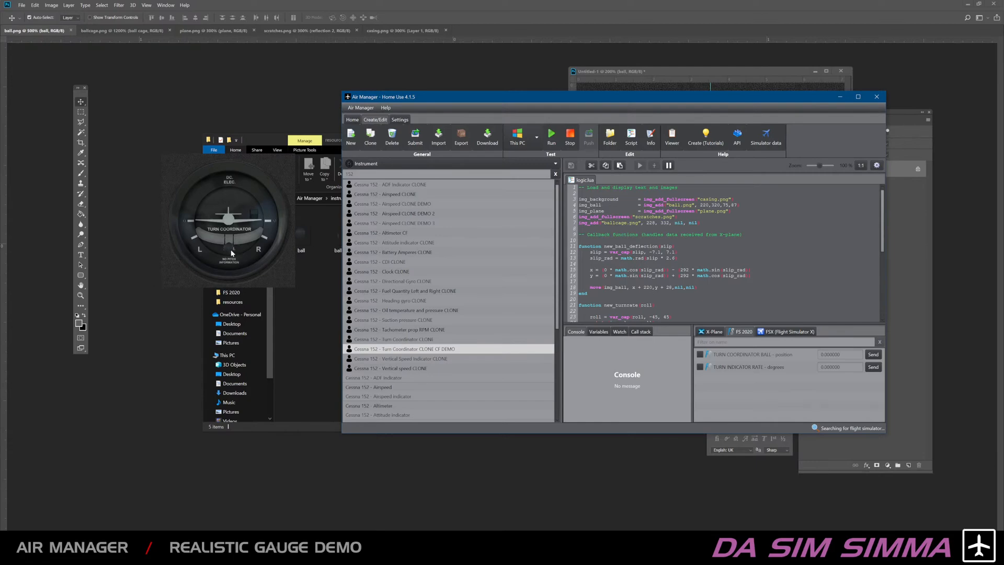
scroll(726, 253, down, 8)
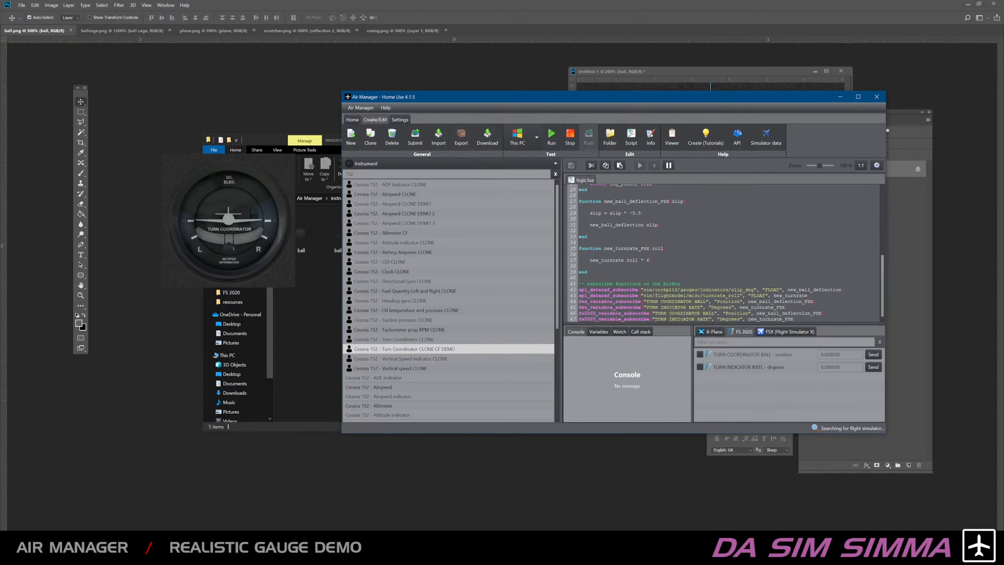
click(620, 333)
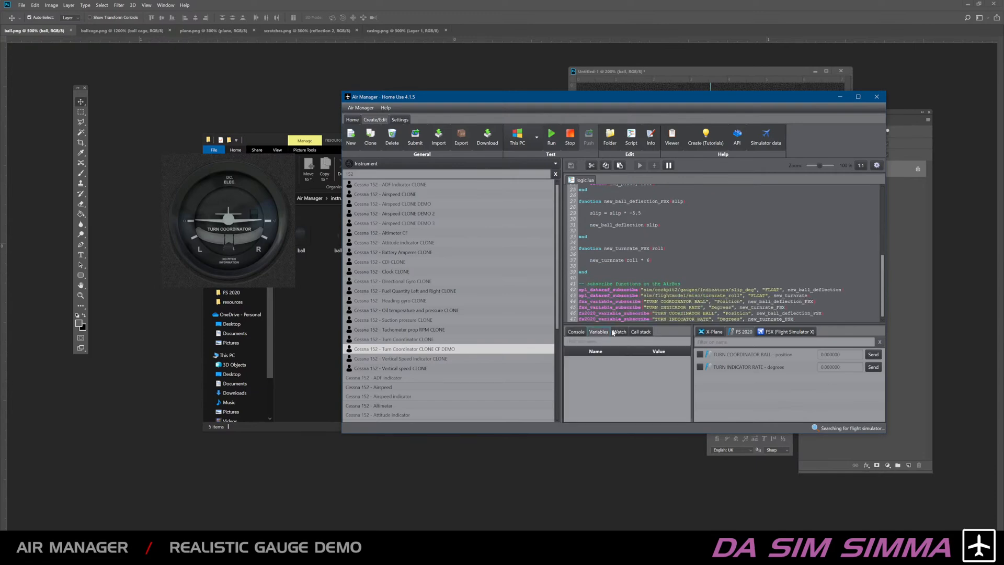
click(575, 331)
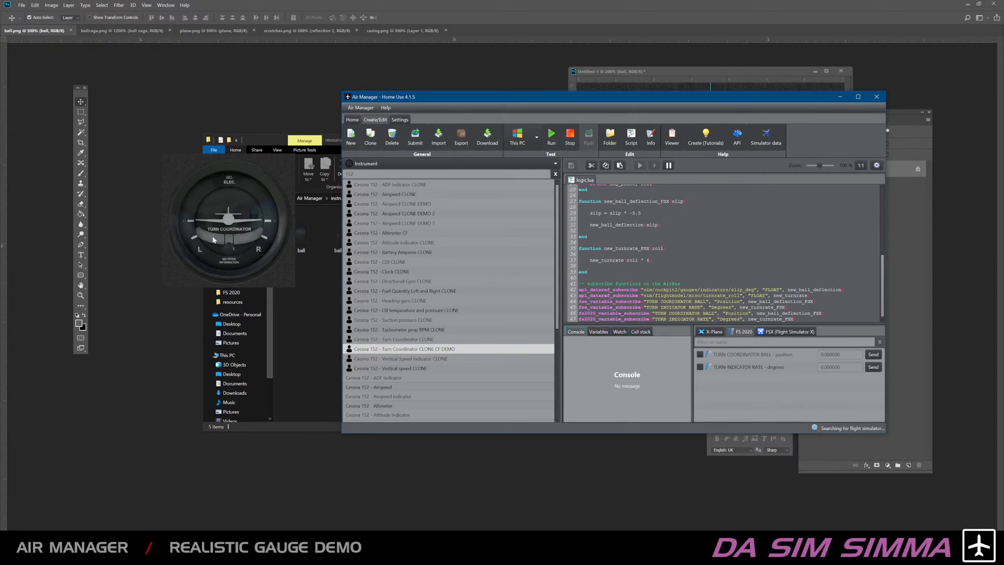
Step: Switch to Photoshop, erase the whole ball cage artwork in ballcage.png and save the file
click(300, 286)
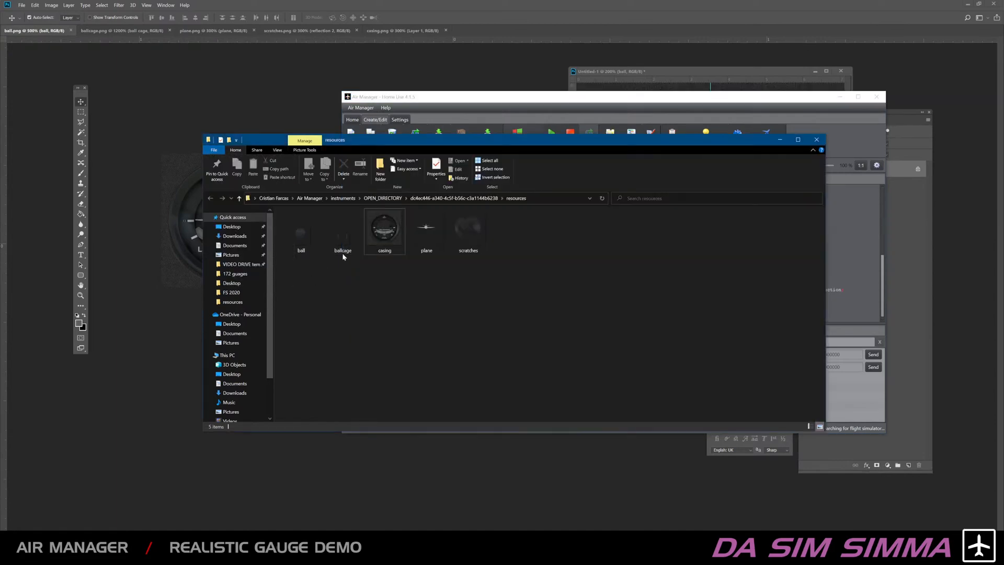
click(350, 8)
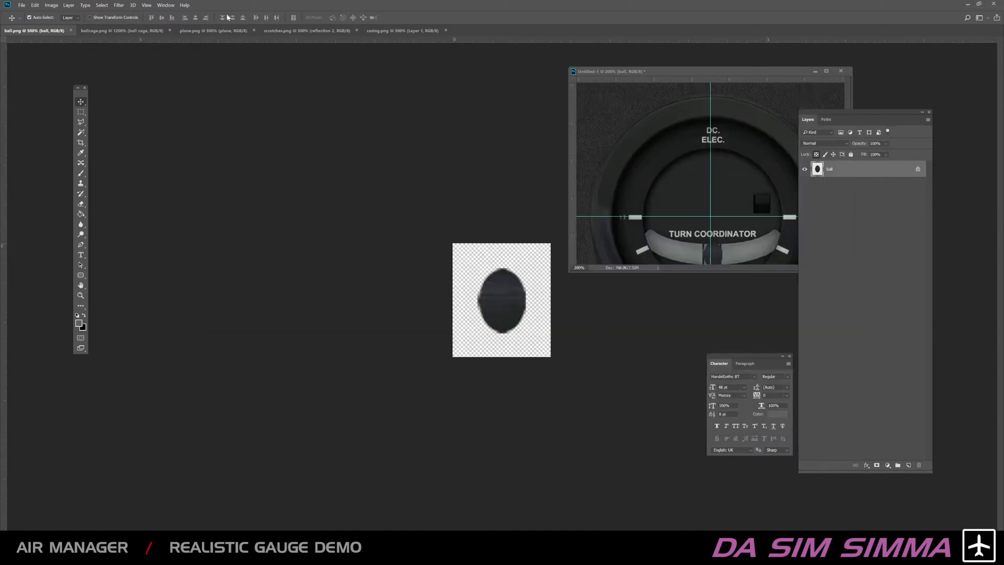
click(134, 32)
click(81, 112)
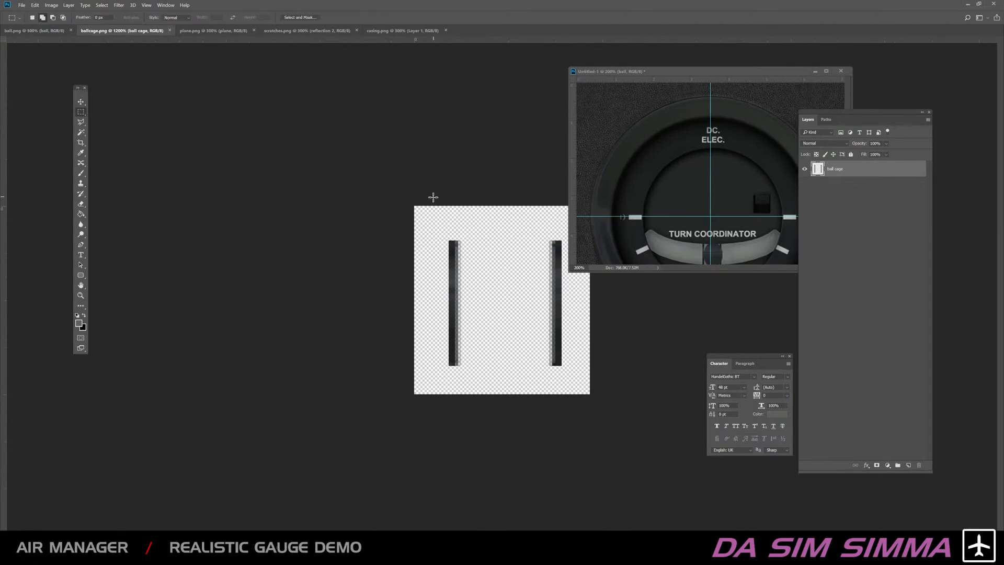
drag(408, 198, 614, 418)
key(Delete)
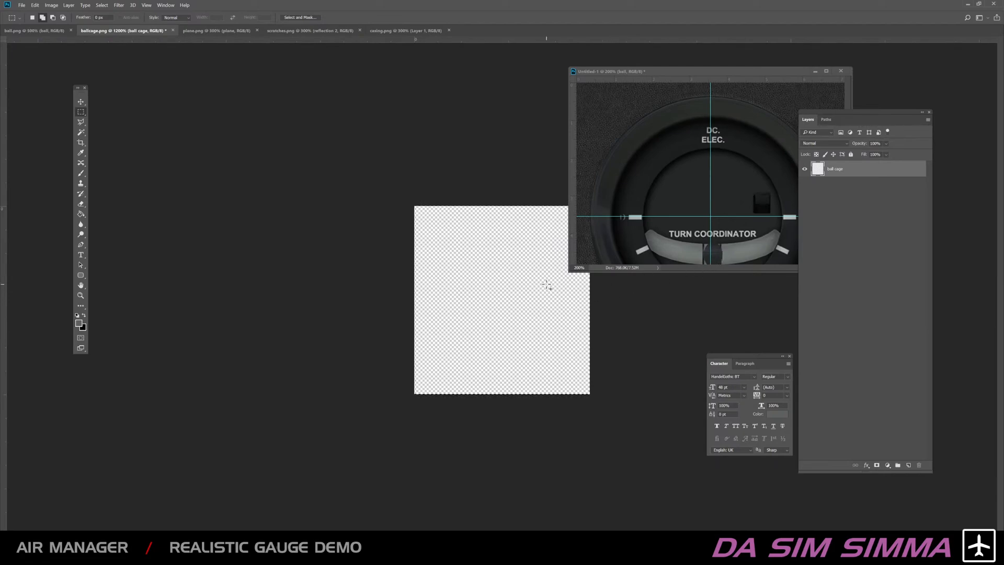
key(ctrl+s)
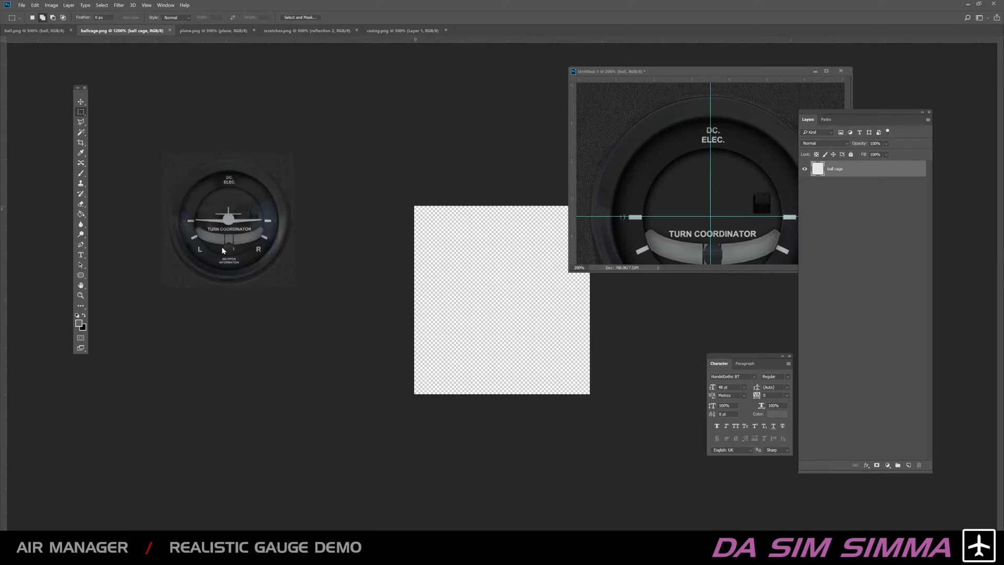
Step: Stop and rerun the turn coordinator in Air Manager, inspect the gauge with the emptied ball cage, and return to Photoshop
drag(223, 248, 474, 294)
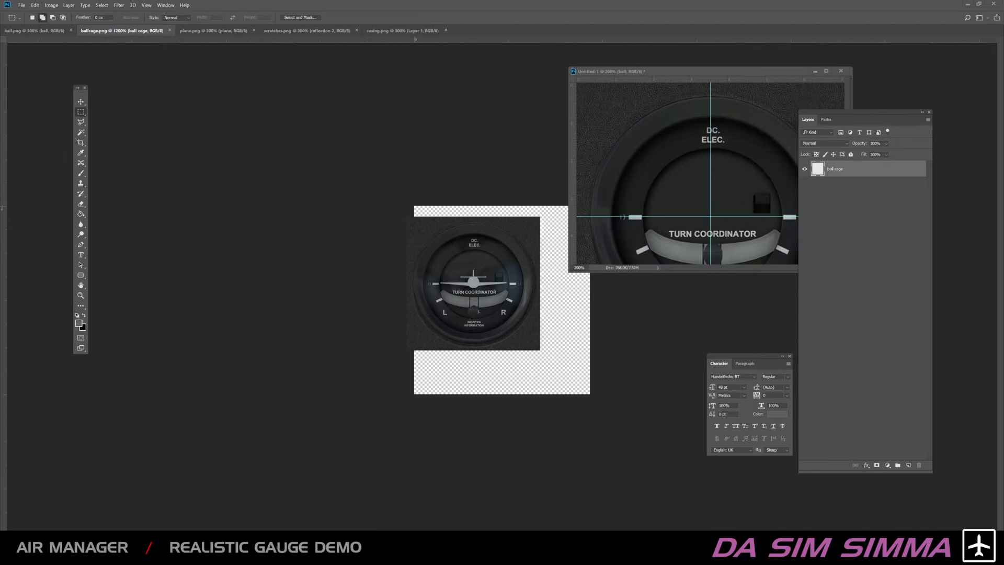
key(alt+Tab)
click(571, 142)
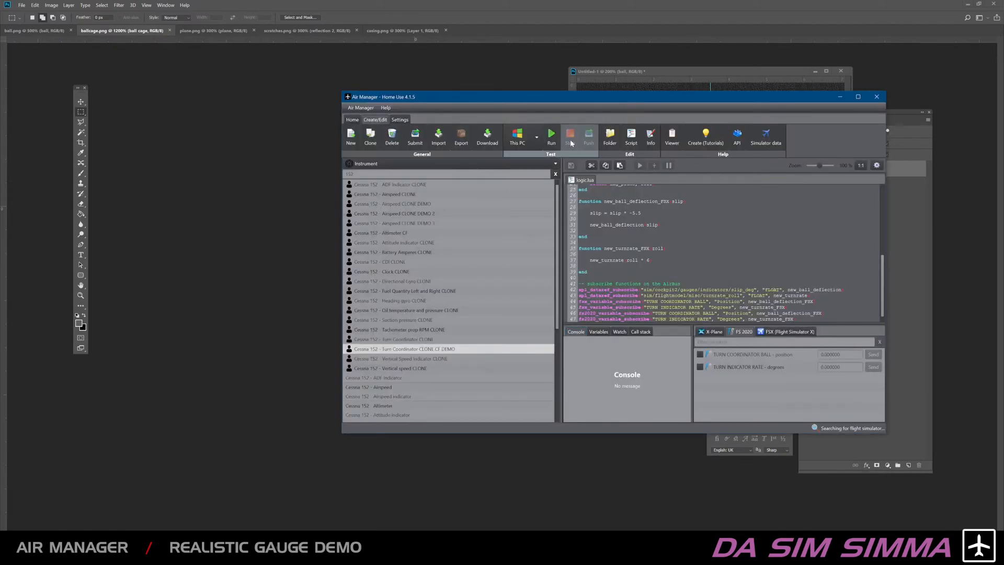
drag(580, 95, 839, 108)
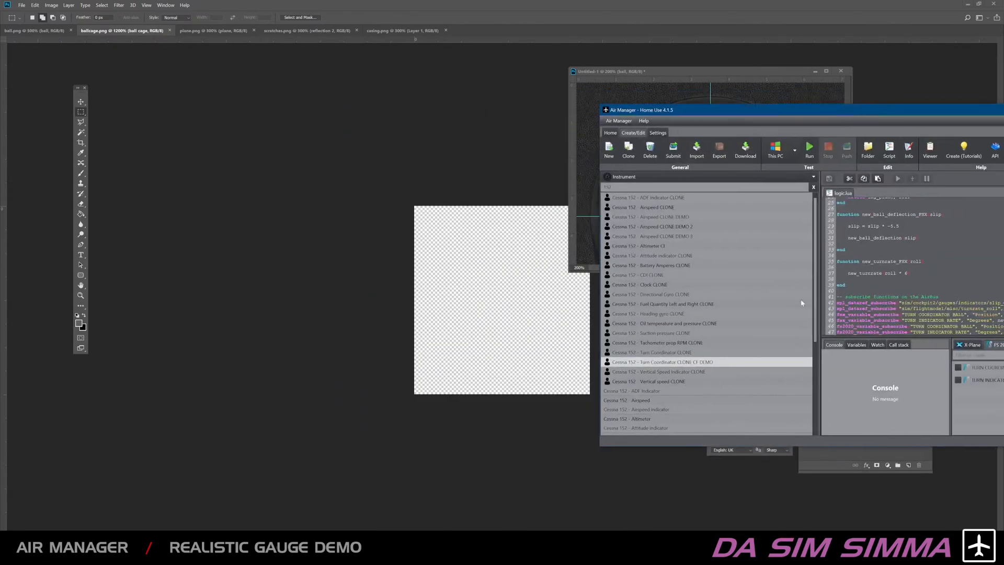
click(809, 149)
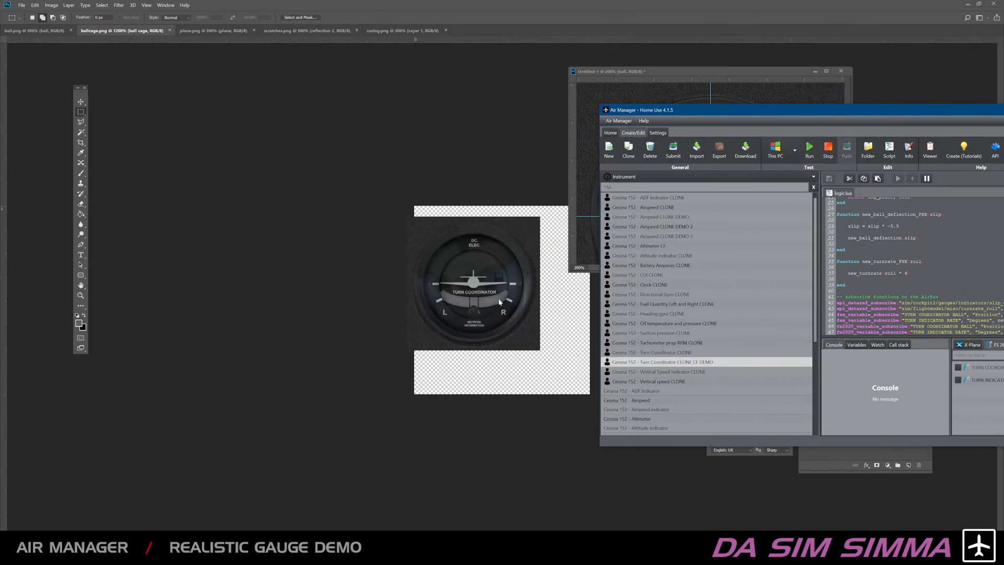
click(471, 169)
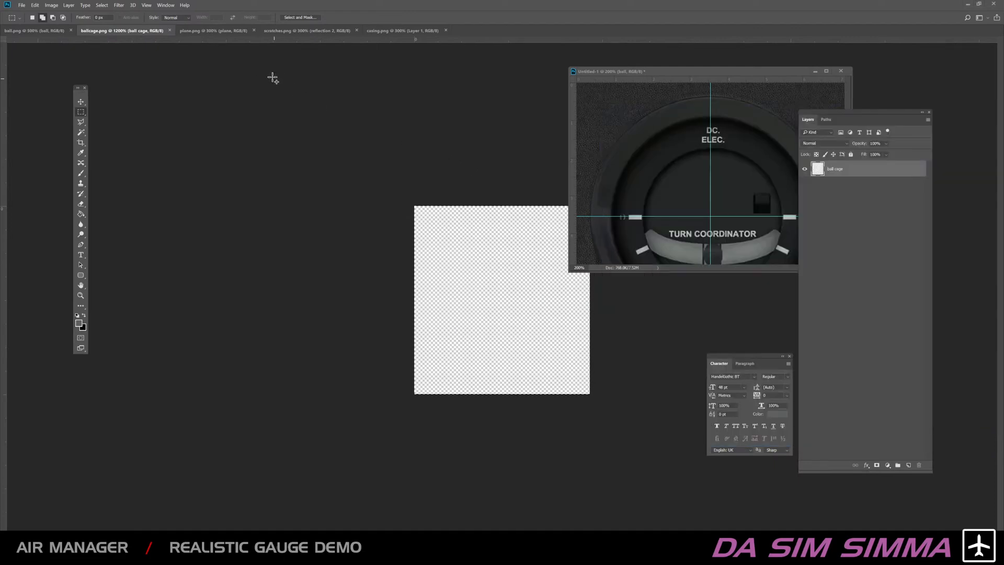
Step: Move the ball artwork in ball.png up to the canvas's upper edge and save the file
click(35, 30)
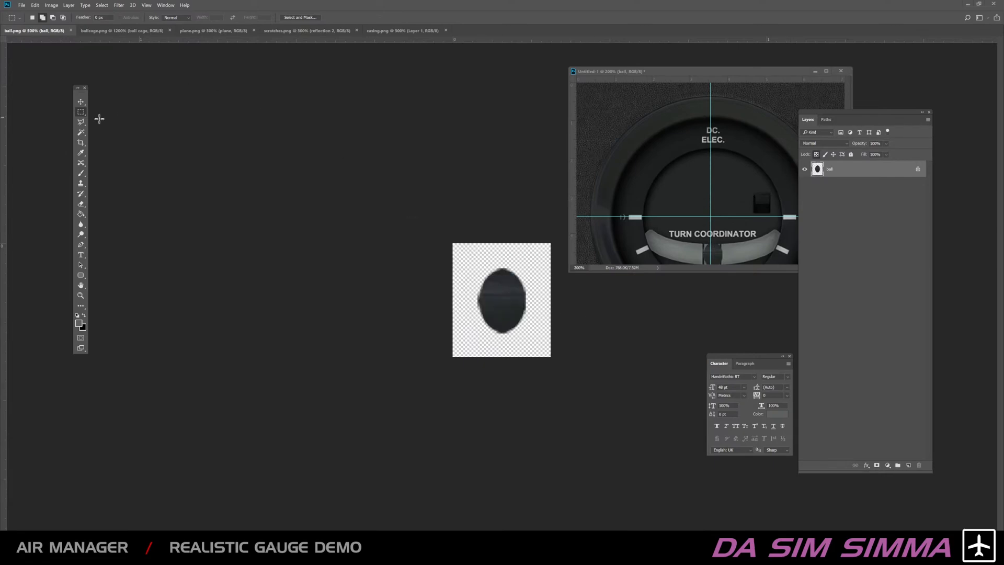
click(81, 101)
drag(507, 302, 508, 283)
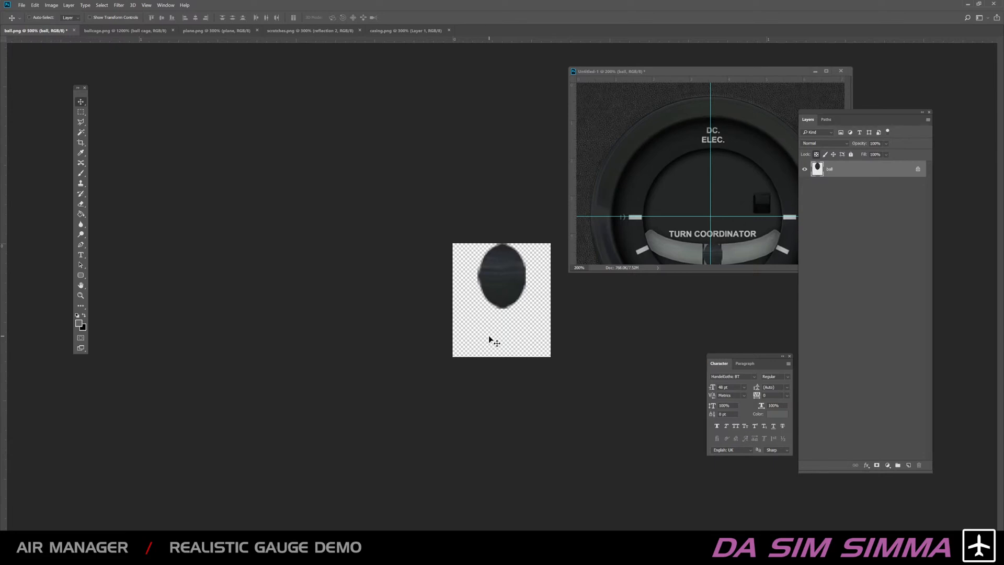
key(ctrl+s)
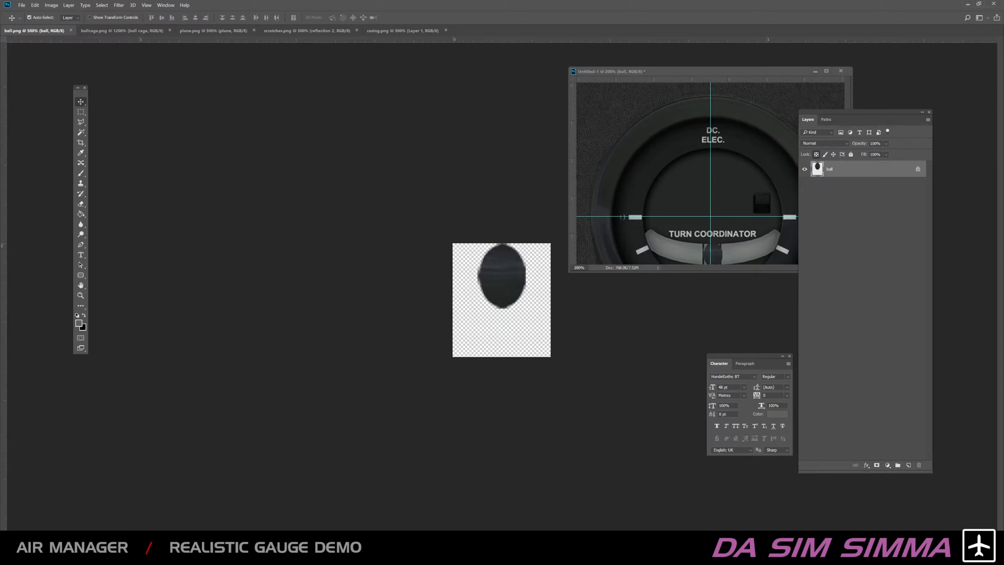
Step: Move the Air Manager window aside, check the ball's position on the running gauge, and return to ball.png
drag(706, 111, 995, 103)
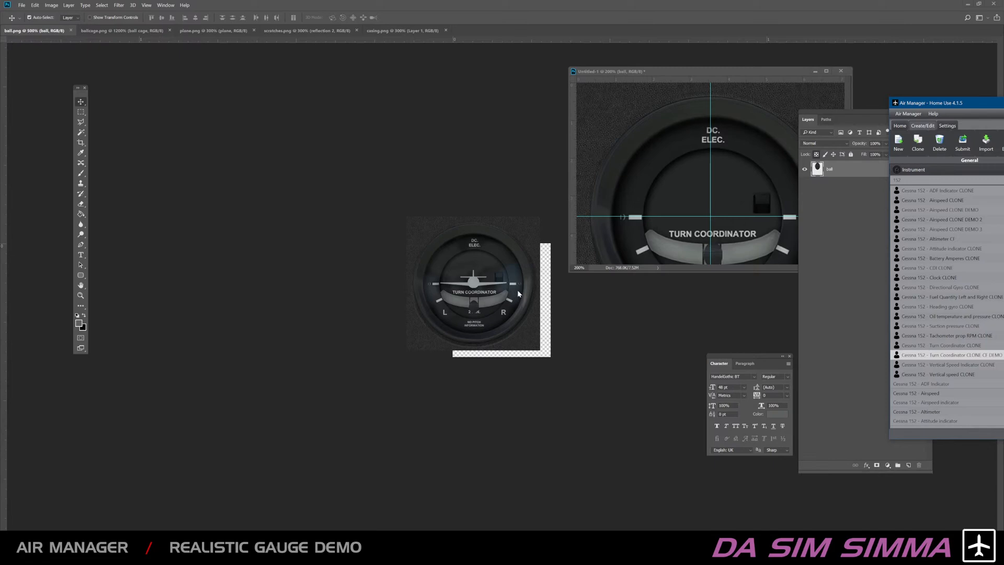
click(541, 193)
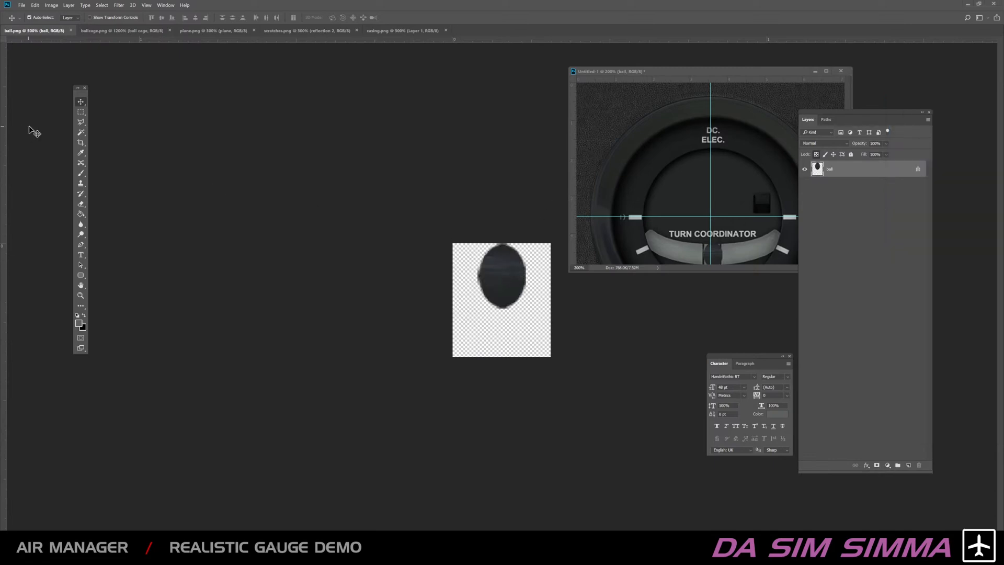
Step: Extend the canvas of ball.png above and below the ball with the Crop tool
click(80, 142)
click(502, 243)
drag(502, 242, 504, 228)
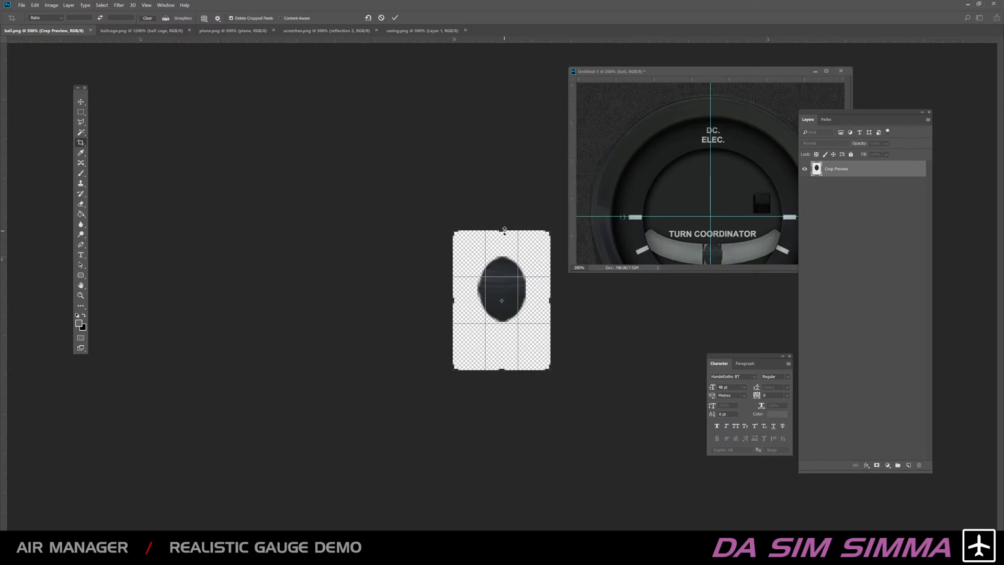
key(Return)
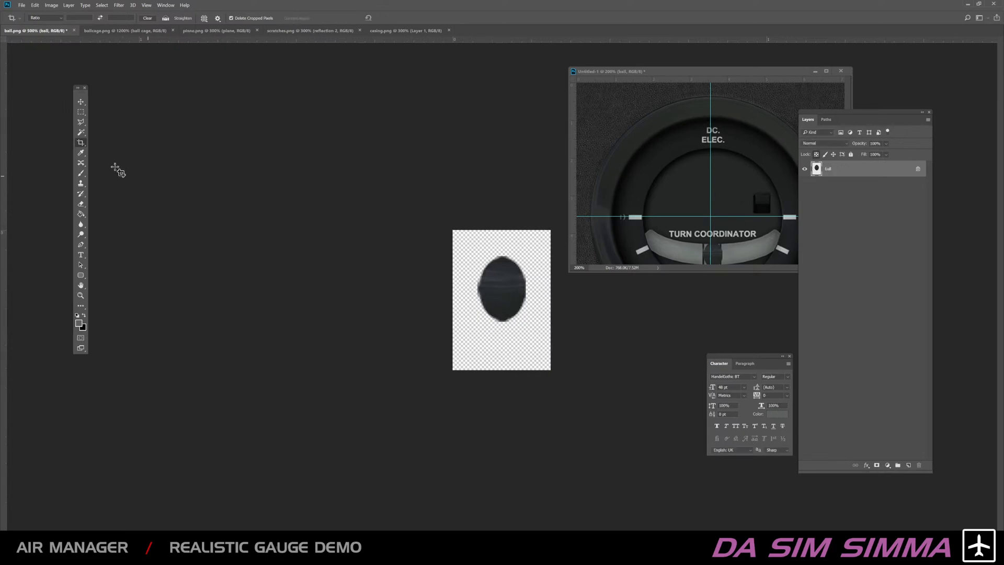
Step: Move the ball artwork partway up the enlarged canvas and save ball.png
click(80, 101)
drag(512, 285, 509, 273)
key(ctrl+s)
Step: Move the ball artwork to the canvas's upper edge, comparing it with the running gauge in Air Manager
key(alt+Tab)
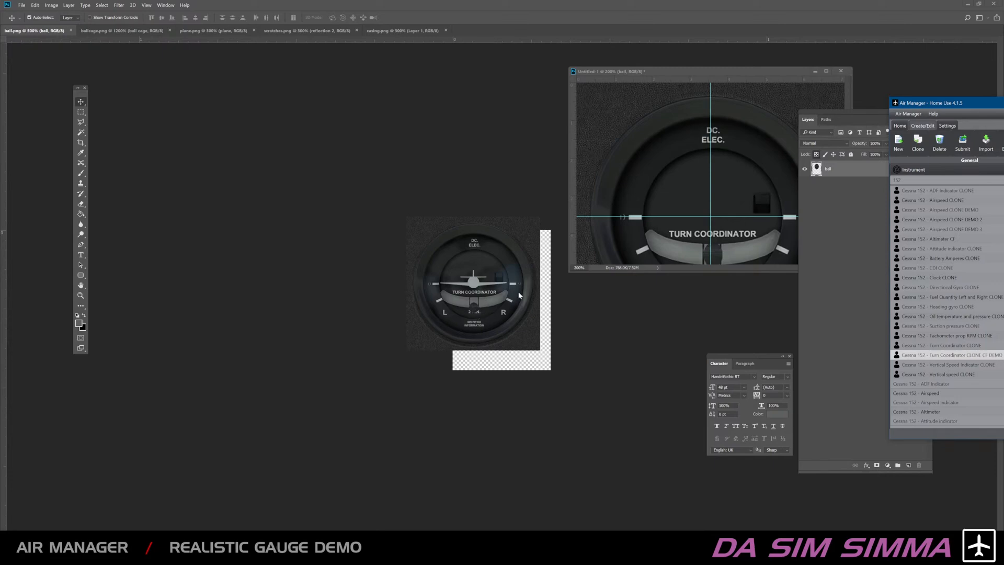
click(569, 314)
drag(511, 281, 512, 268)
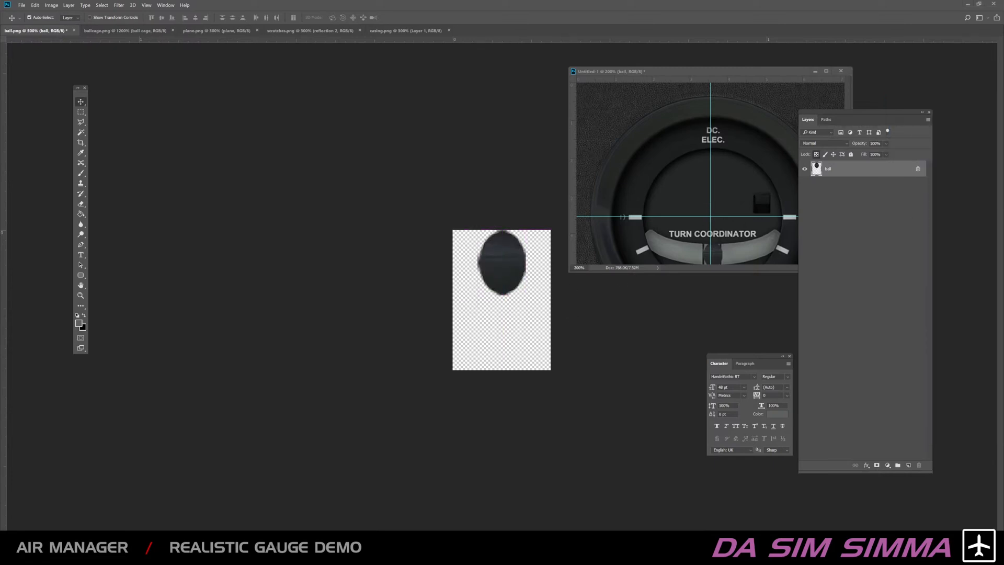
key(alt+Tab)
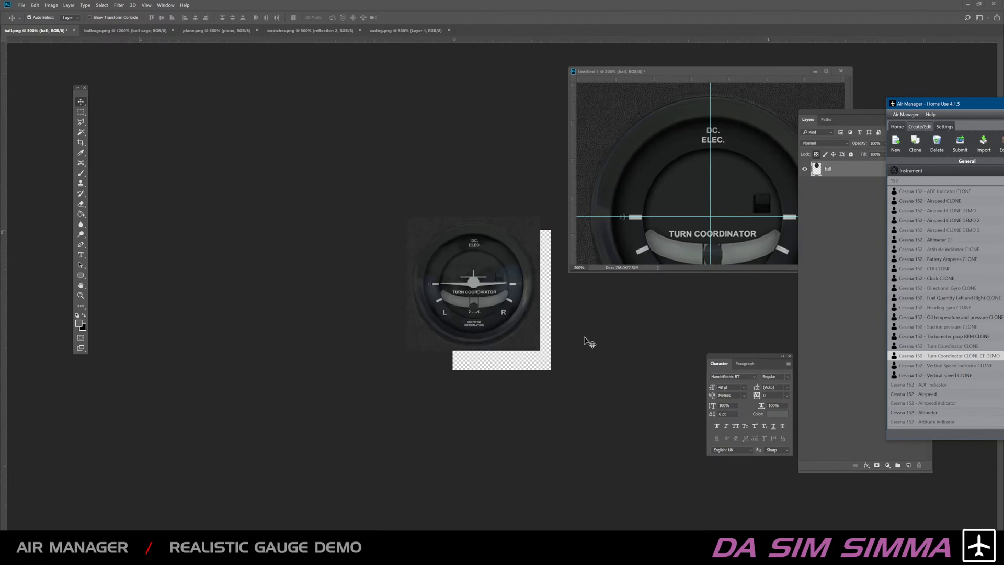
click(590, 337)
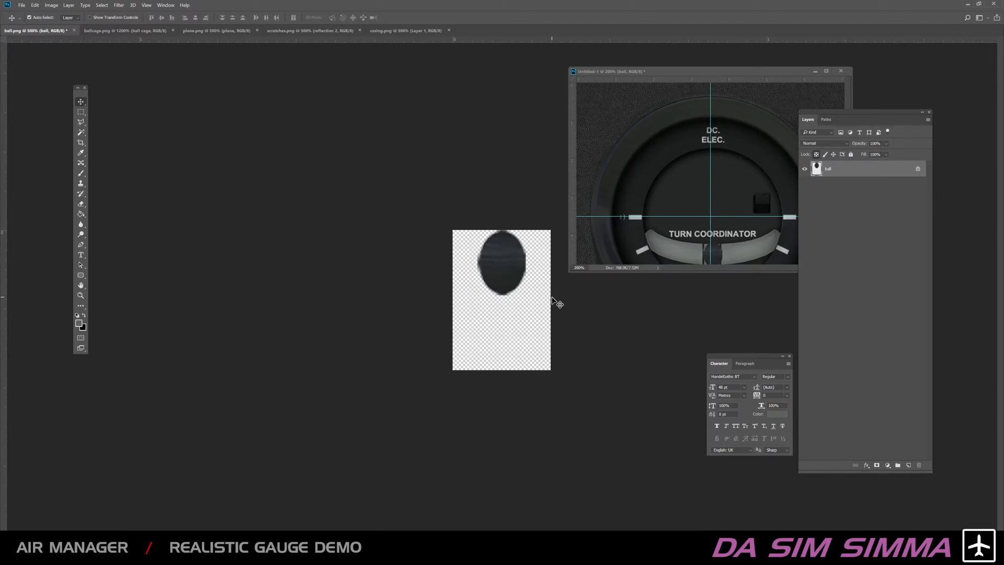
Step: Step back through the history of ball.png to undo both ball moves and the canvas extension
click(35, 4)
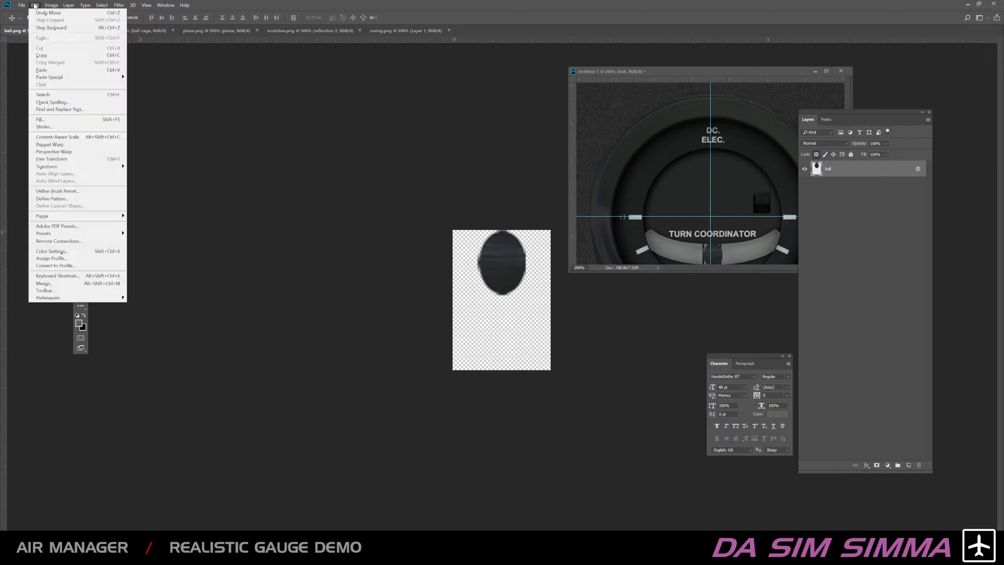
click(51, 27)
click(36, 5)
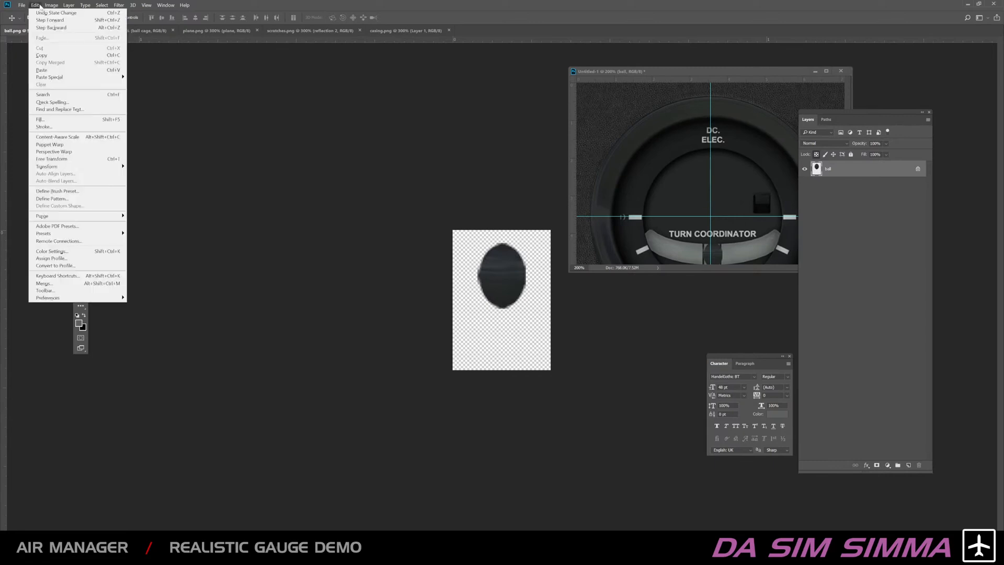
click(51, 27)
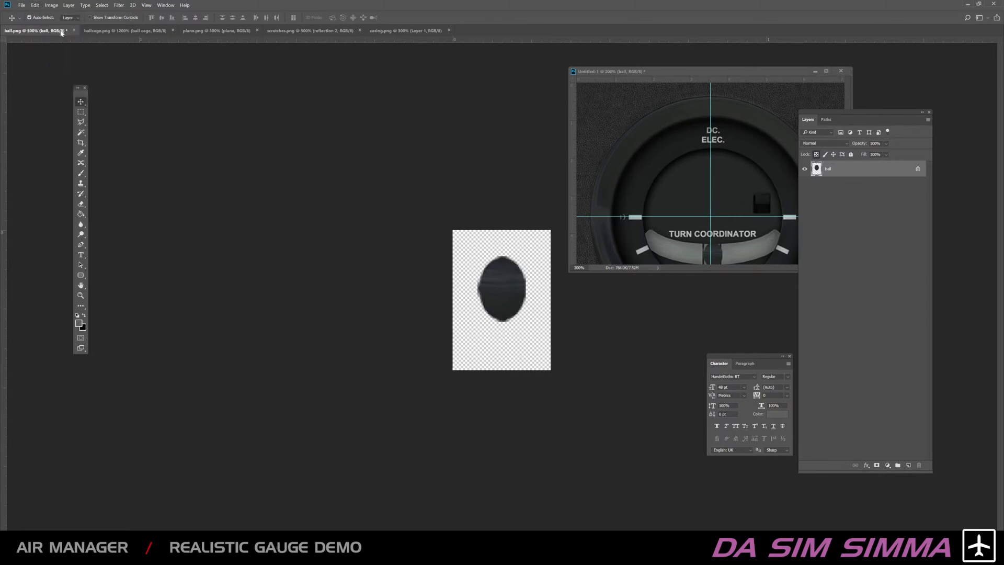
click(36, 5)
mouse_move(51, 4)
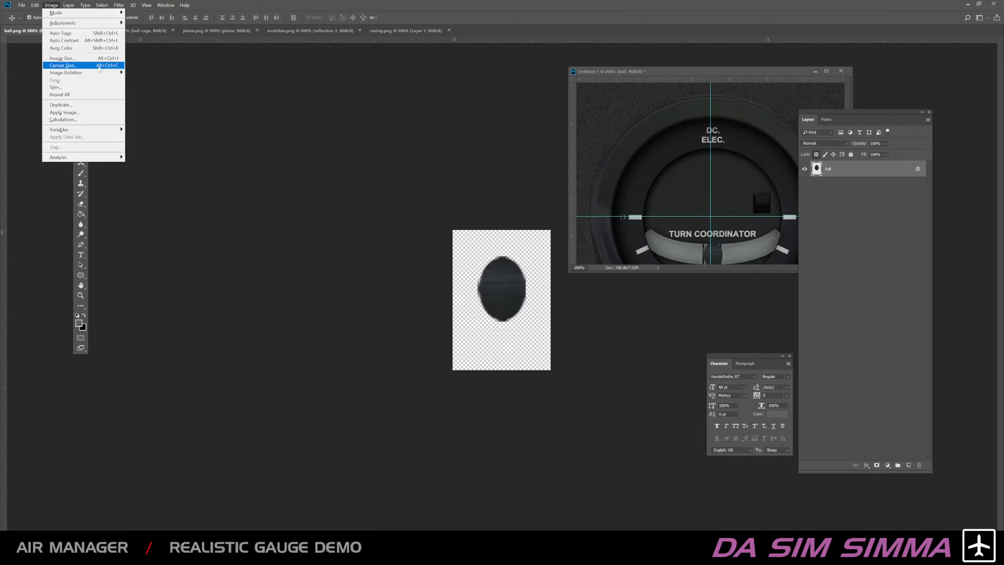
mouse_move(96, 77)
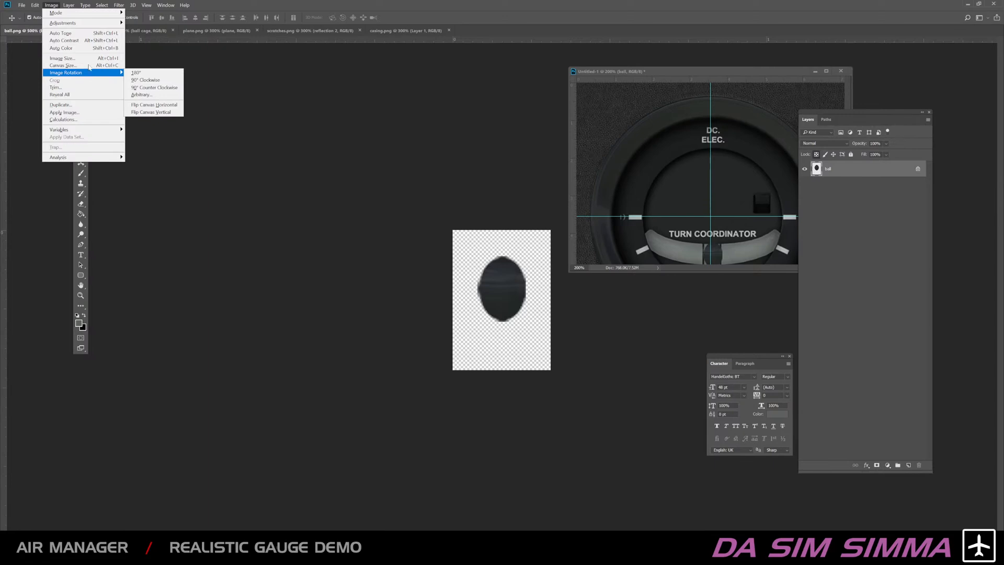
click(74, 28)
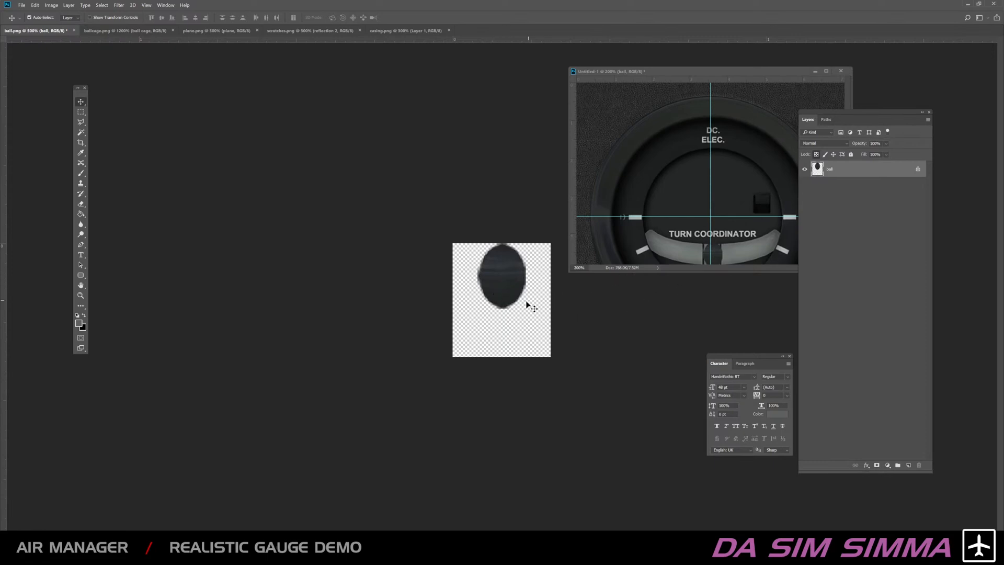
Step: Move the ball artwork slightly past the canvas's upper edge and reduce its height with Free Transform
drag(505, 282, 505, 277)
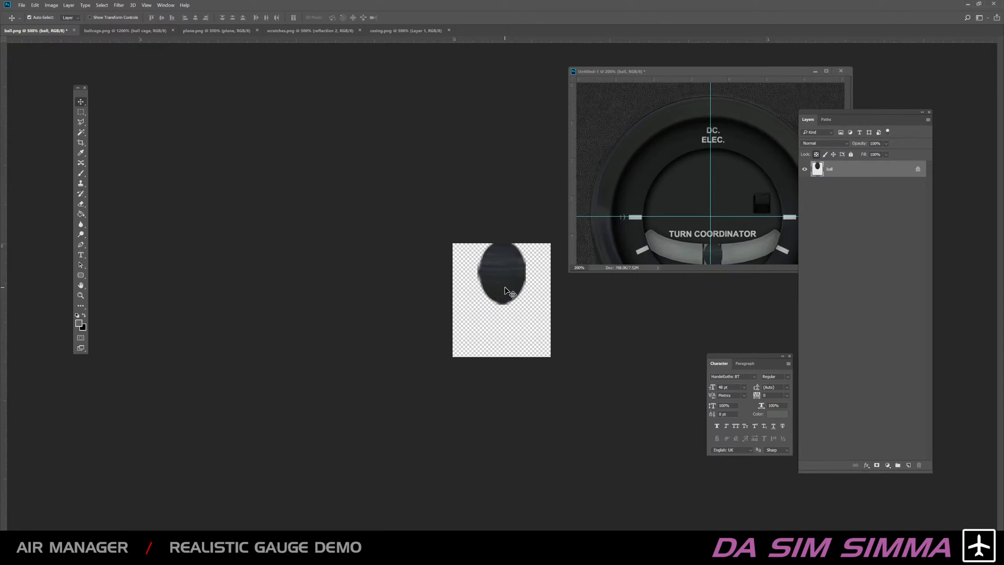
key(ctrl+t)
drag(501, 303, 501, 293)
key(Return)
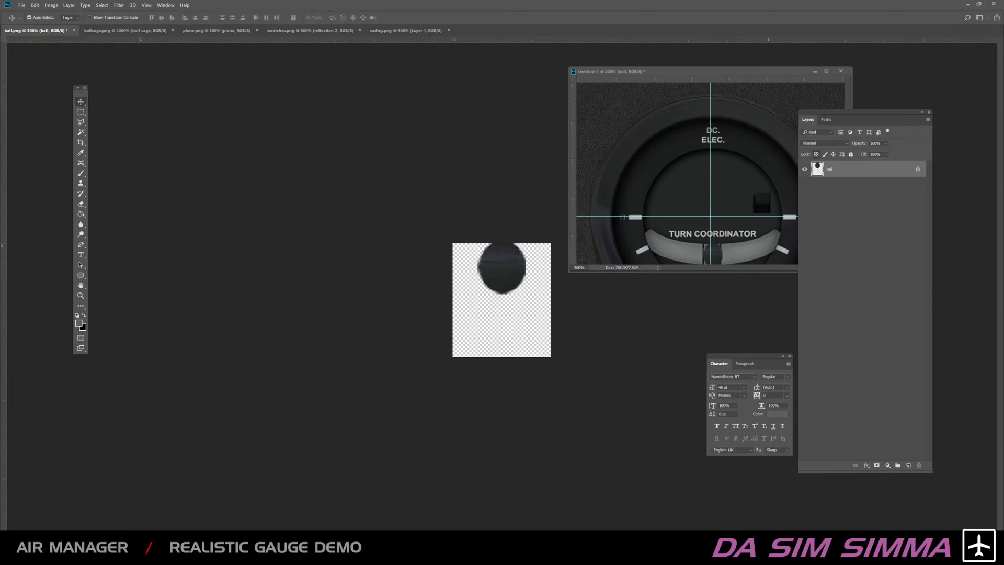
Step: Rerun the turn coordinator in Air Manager, move its window aside to inspect the gauge, and return to Photoshop
key(alt+Tab)
click(663, 141)
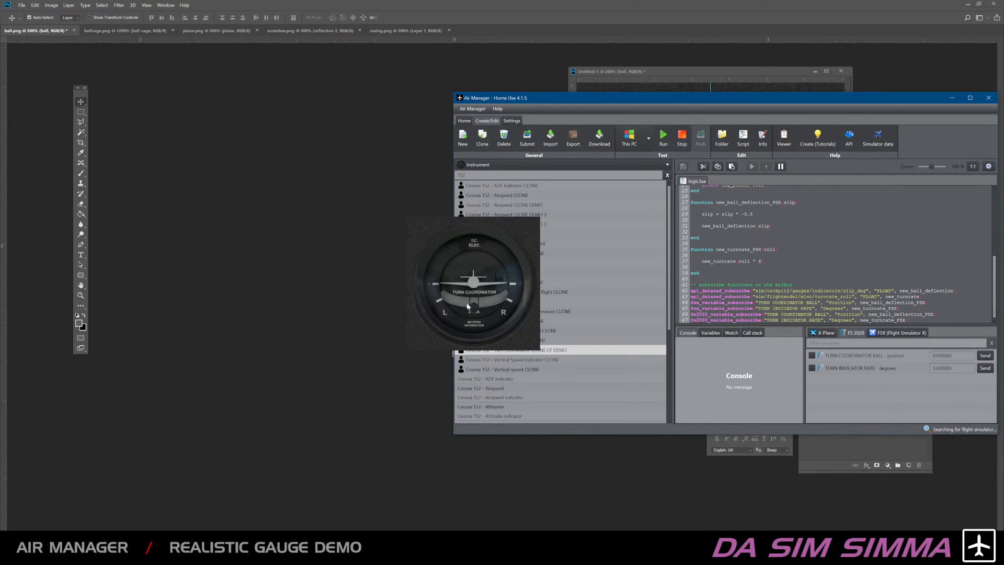
drag(619, 103, 851, 106)
click(583, 303)
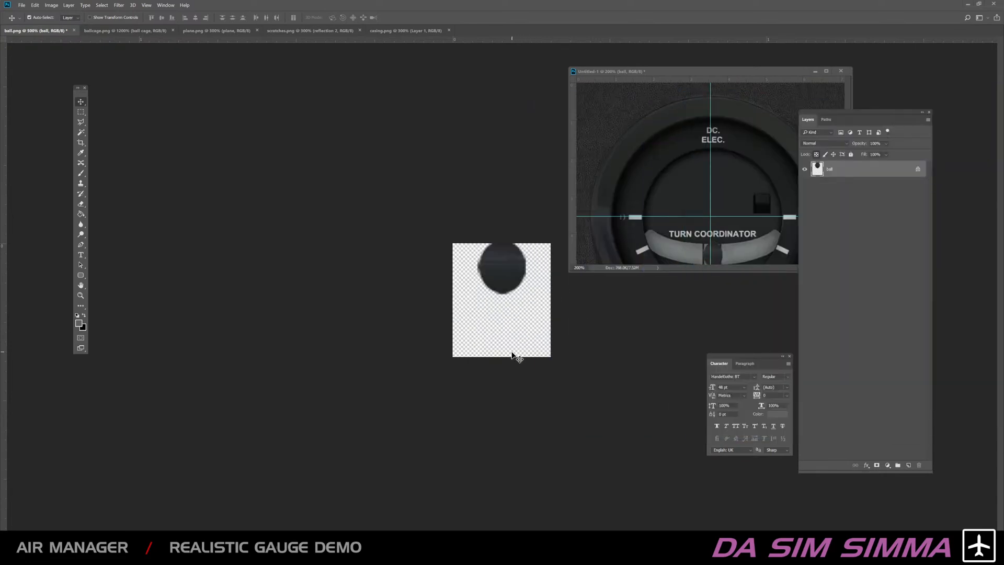
Step: Dock the Untitled-1 document with the other open images and reselect the ball layer in ball.png
key(ctrl+t)
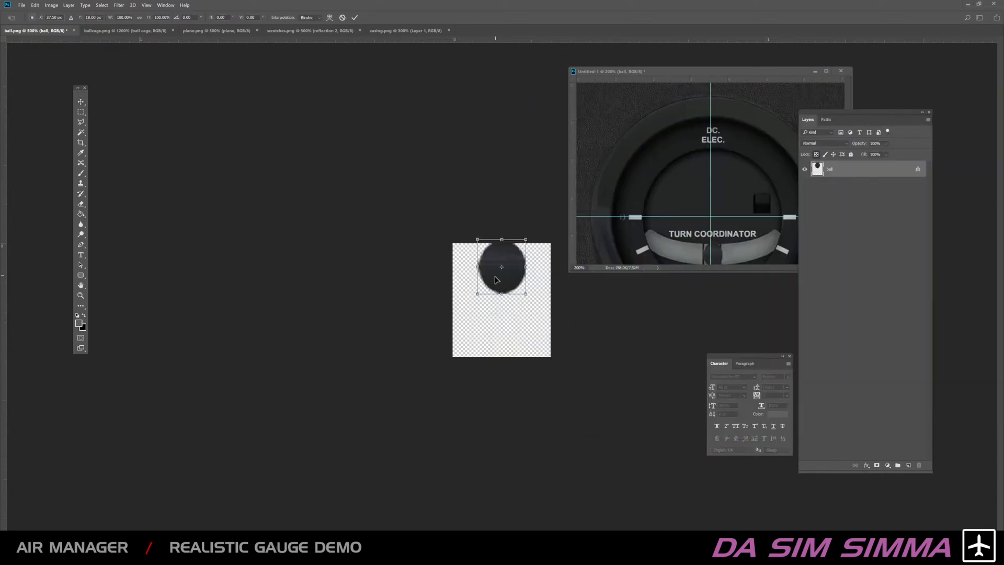
key(Return)
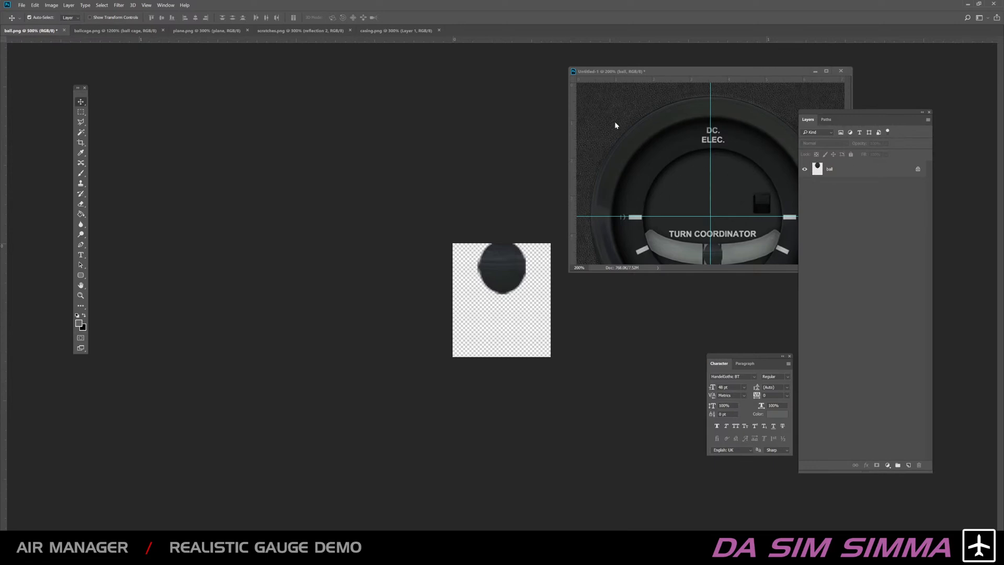
drag(627, 72, 627, 31)
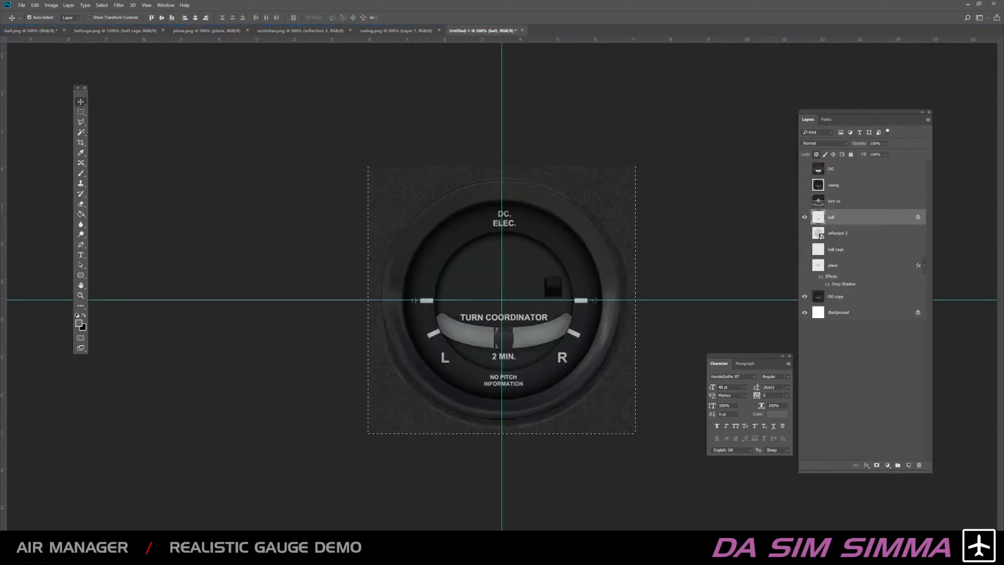
click(30, 30)
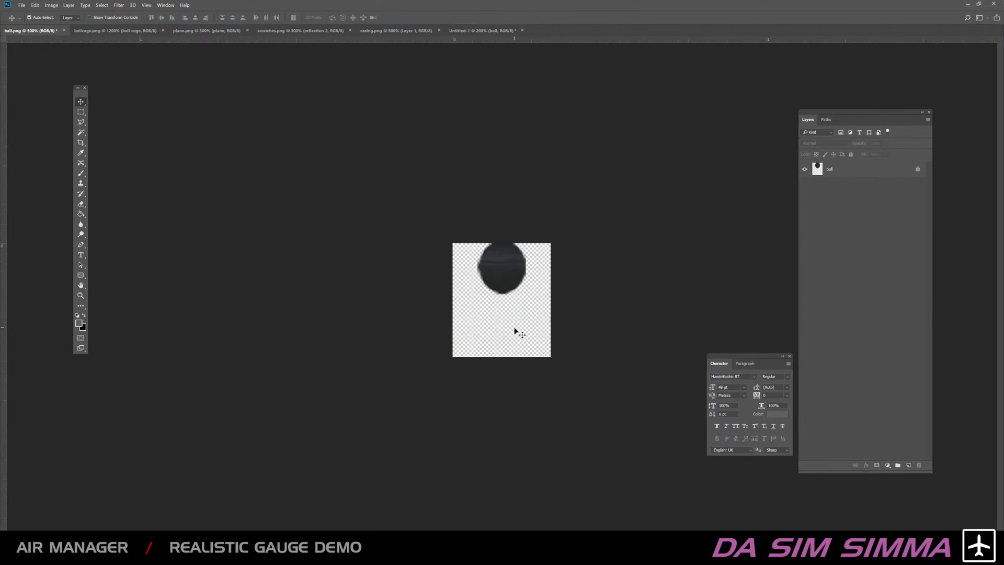
click(830, 170)
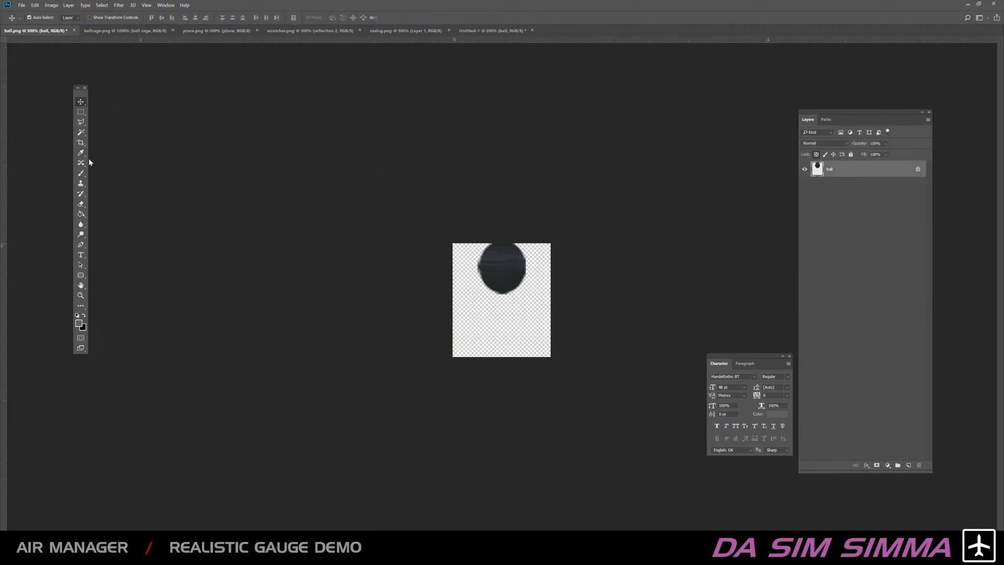
Step: Crop ball.png to a shorter canvas, leaving a narrow margin above the ball, and save the file
click(80, 142)
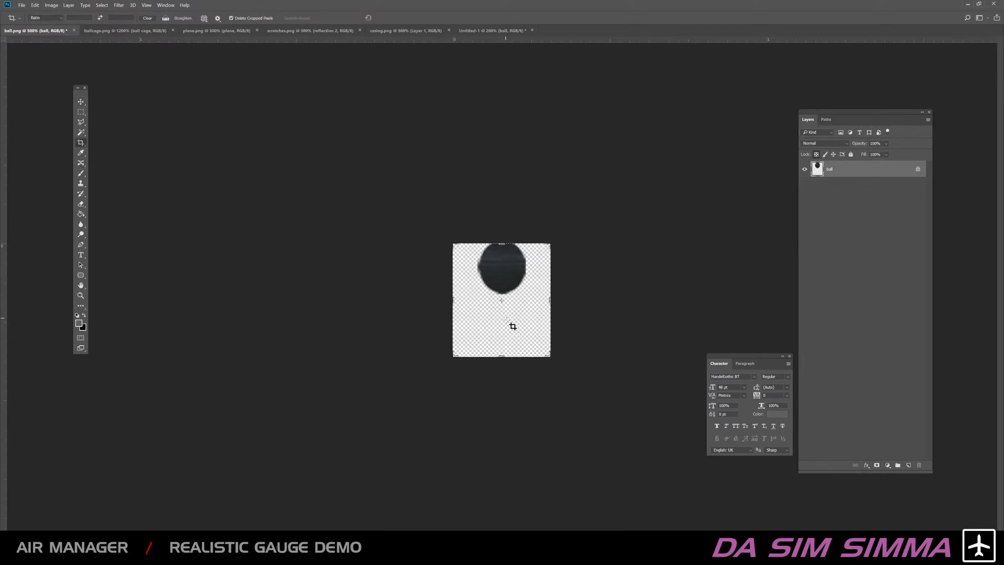
drag(501, 357, 503, 340)
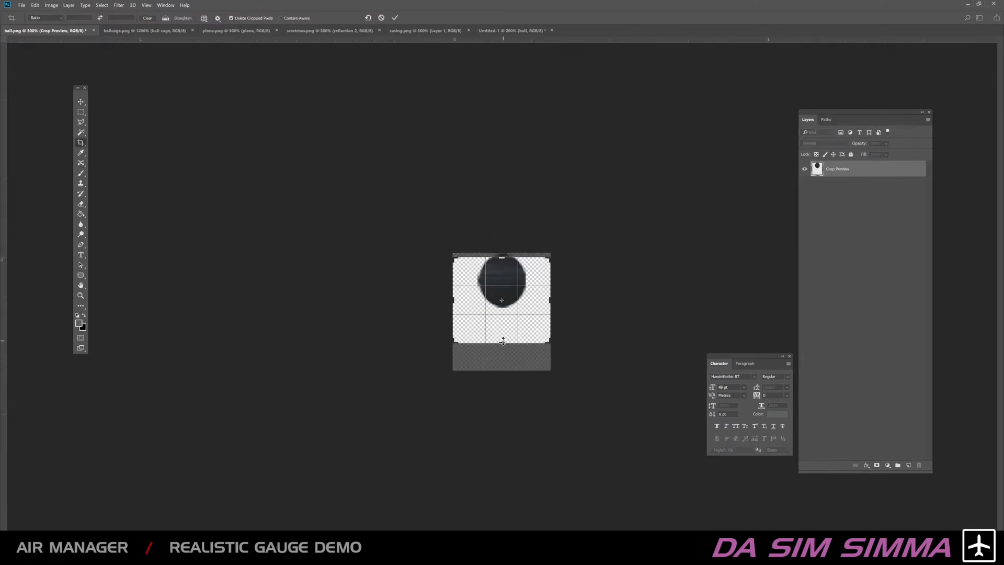
drag(503, 256, 503, 253)
key(Return)
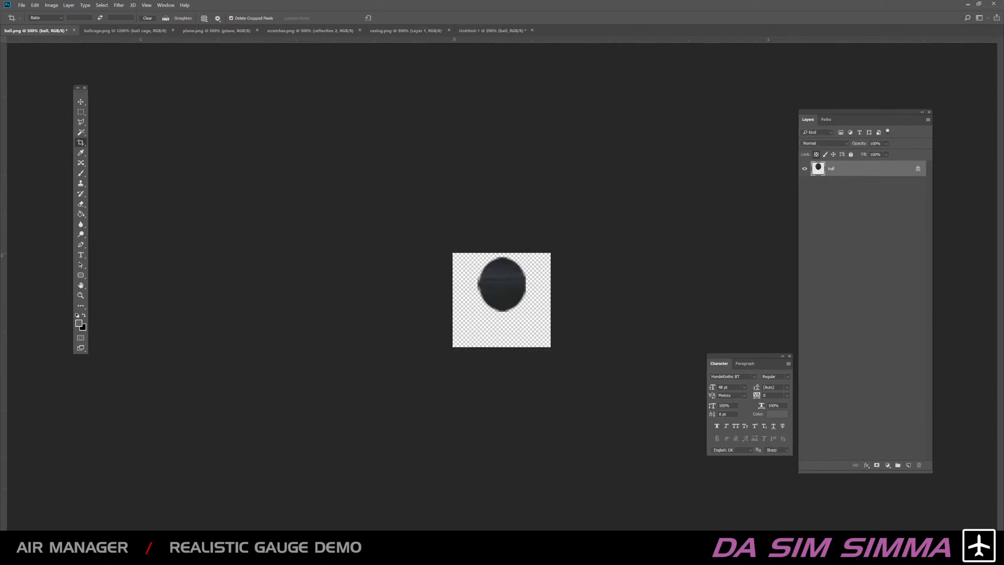
key(alt+Tab)
key(alt+Tab)
key(ctrl+s)
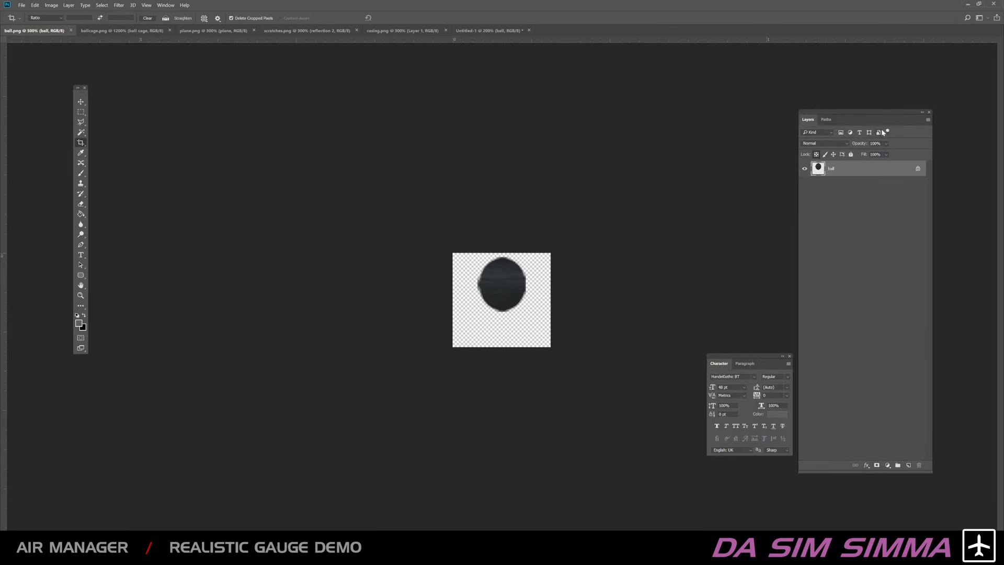
Step: Rerun the turn coordinator in Air Manager to check the ball from the cropped image, and return to Photoshop
key(alt+Tab)
drag(990, 103, 975, 98)
click(824, 139)
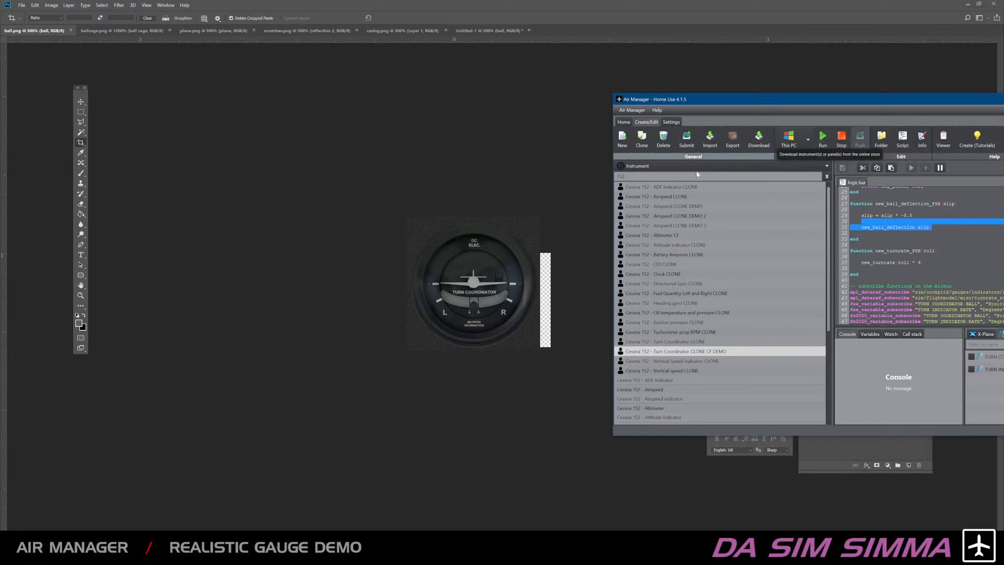
click(601, 112)
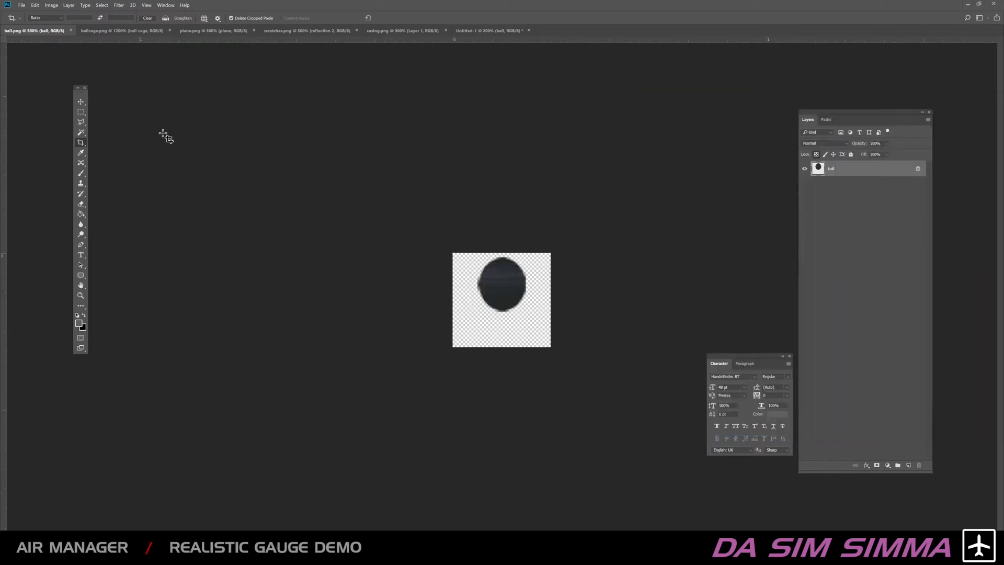
Step: Enlarge the ball.png canvas vertically with the Crop tool, adding transparent space above and below the ball
click(80, 101)
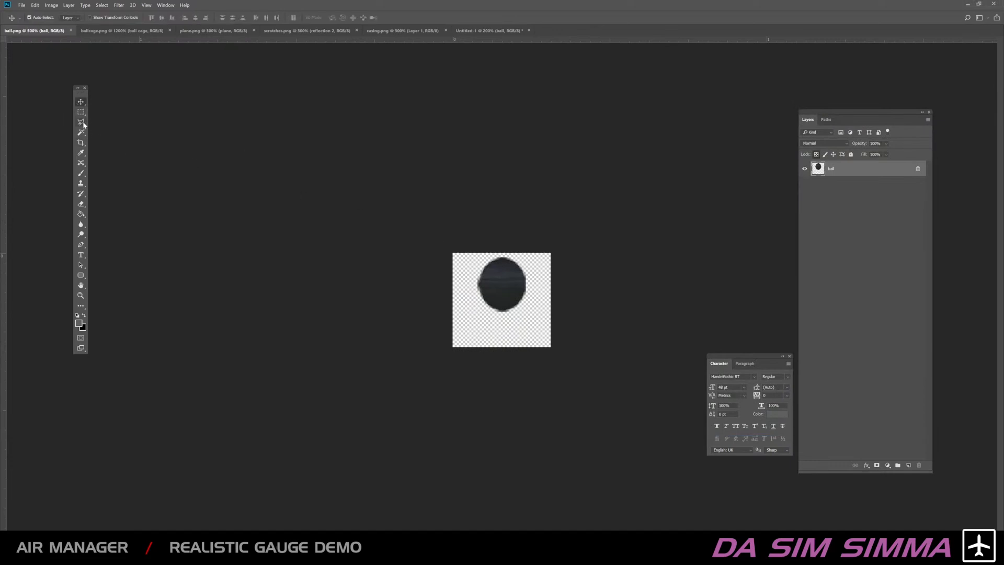
click(80, 142)
drag(507, 251, 508, 227)
key(Return)
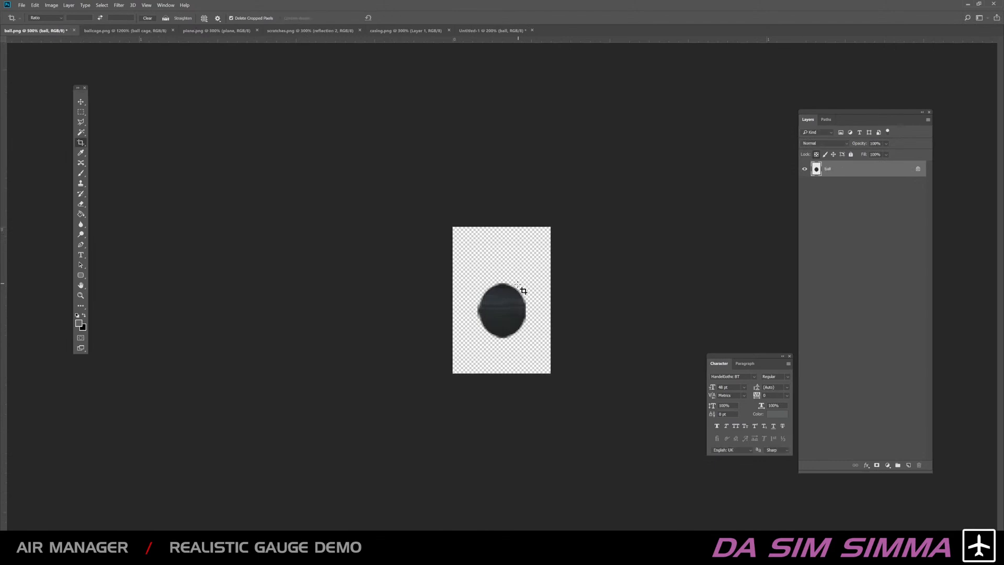
Step: Move the ball artwork up near the upper edge of the taller canvas and save ball.png
click(80, 102)
drag(495, 313, 515, 261)
key(ctrl+s)
Step: Rerun the turn coordinator in Air Manager to check the raised ball, and return to Photoshop
key(alt+Tab)
click(825, 139)
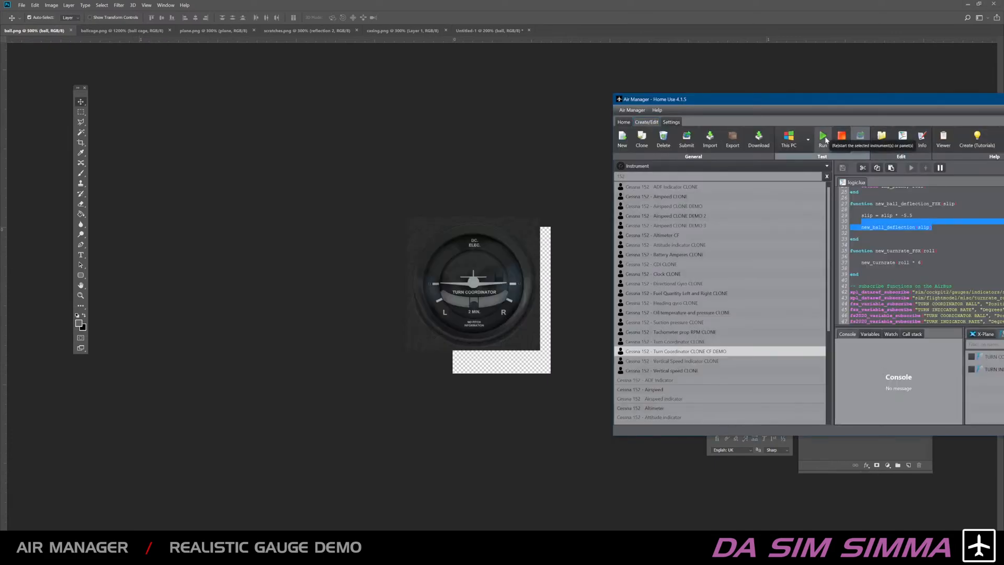
click(734, 18)
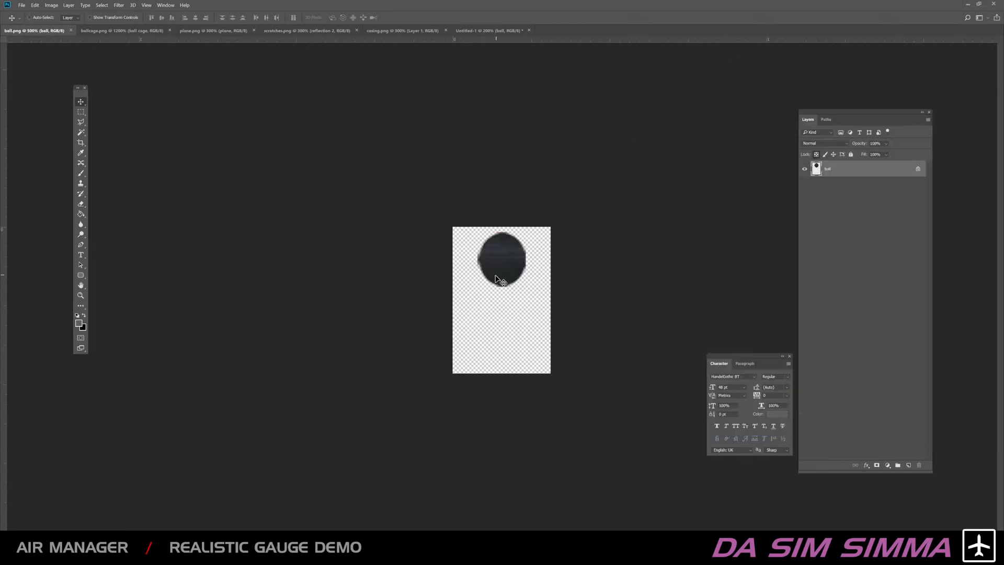
Step: Flatten the ball into a wide oval with Free Transform, place it at the canvas's upper edge, and save ball.png
key(ctrl+t)
drag(502, 286, 511, 255)
key(Return)
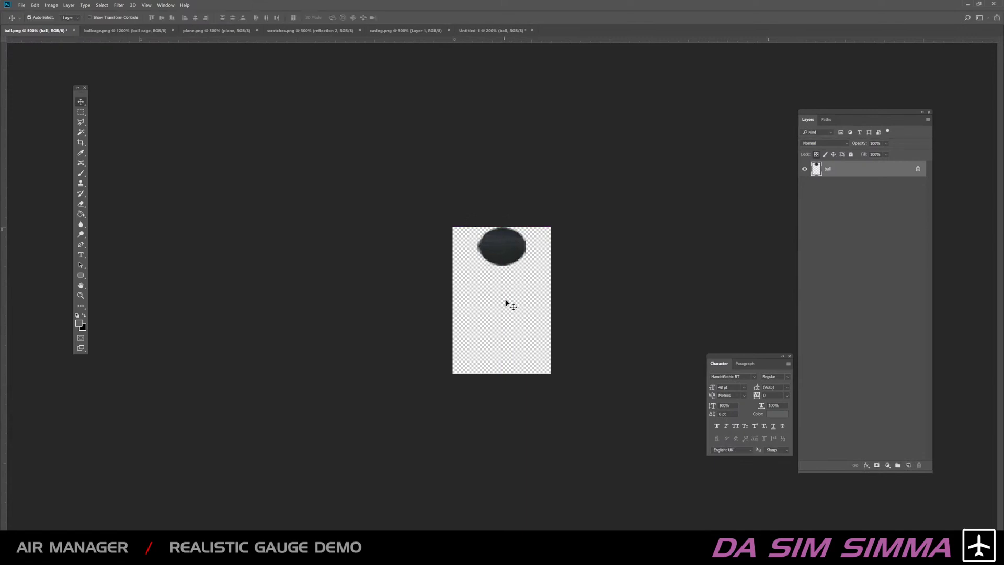
click(81, 255)
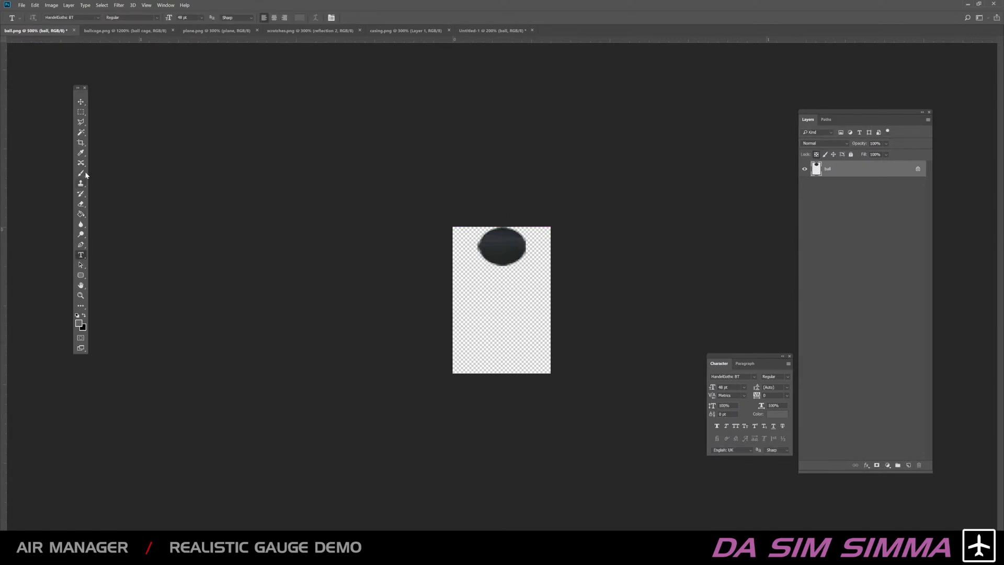
key(ctrl+s)
Step: Rerun the turn coordinator in Air Manager to inspect the flattened ball, and return to ball.png
key(alt+Tab)
click(817, 145)
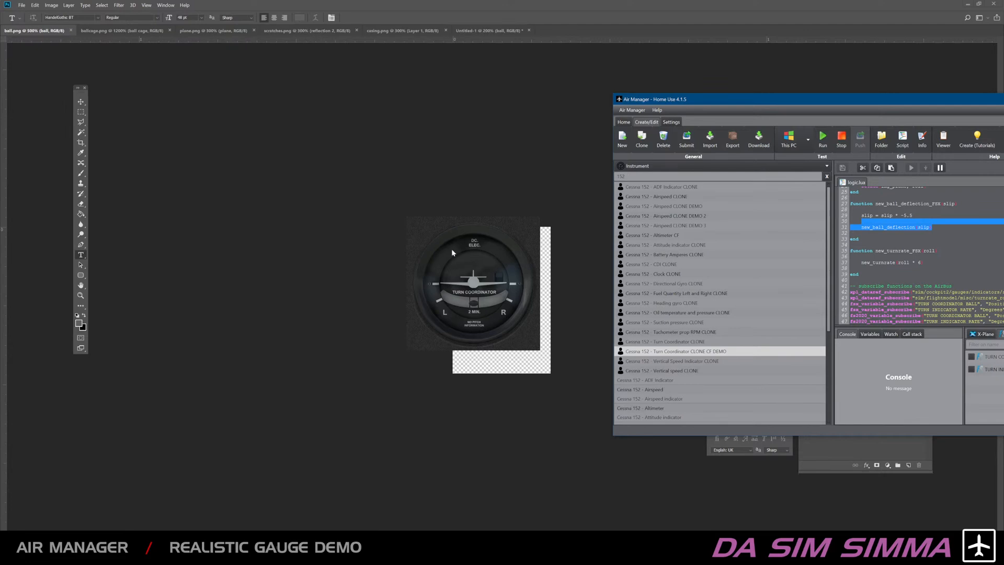
click(406, 178)
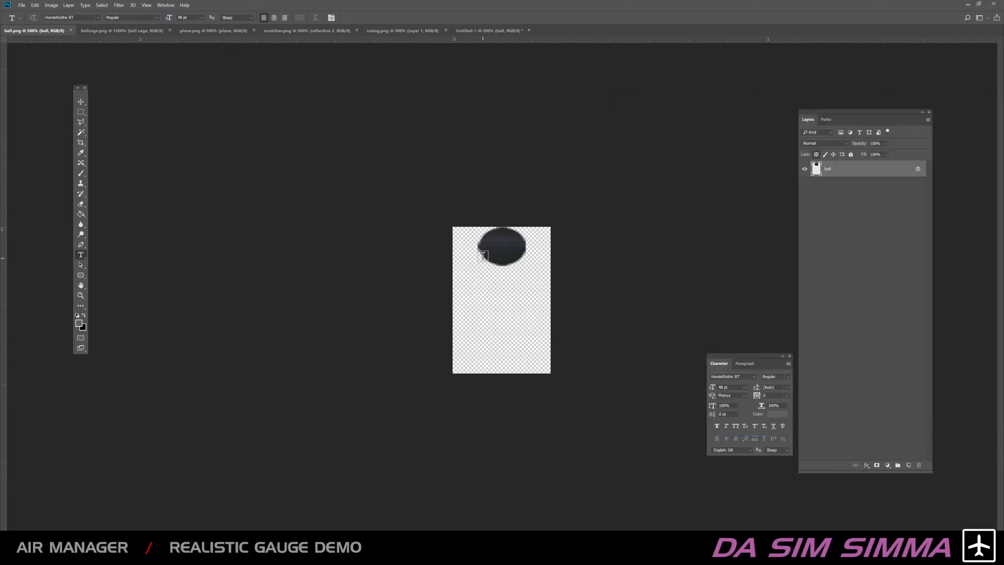
Step: Stretch the oval ball vertically back into a circle with Free Transform and save ball.png
key(ctrl+t)
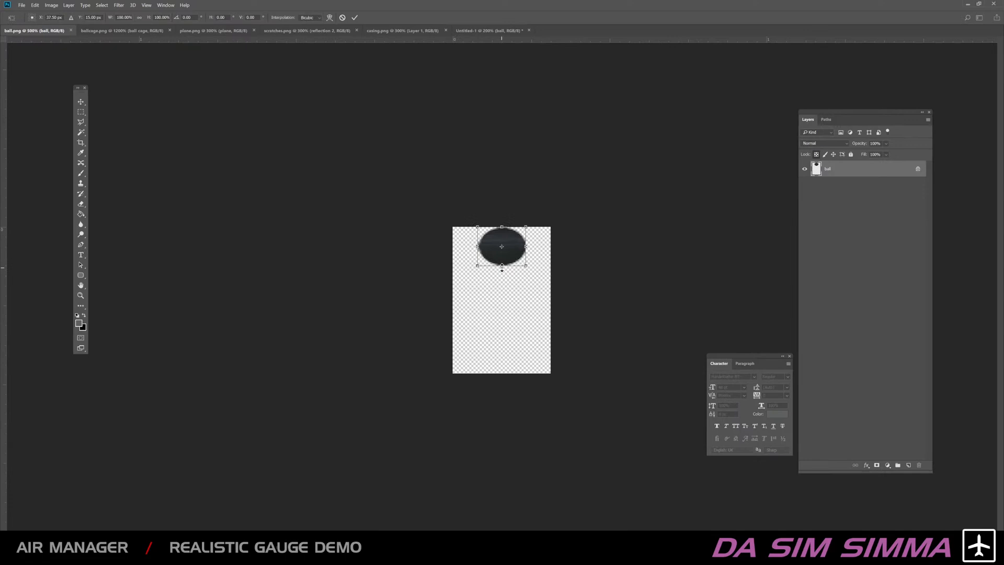
drag(502, 266, 502, 274)
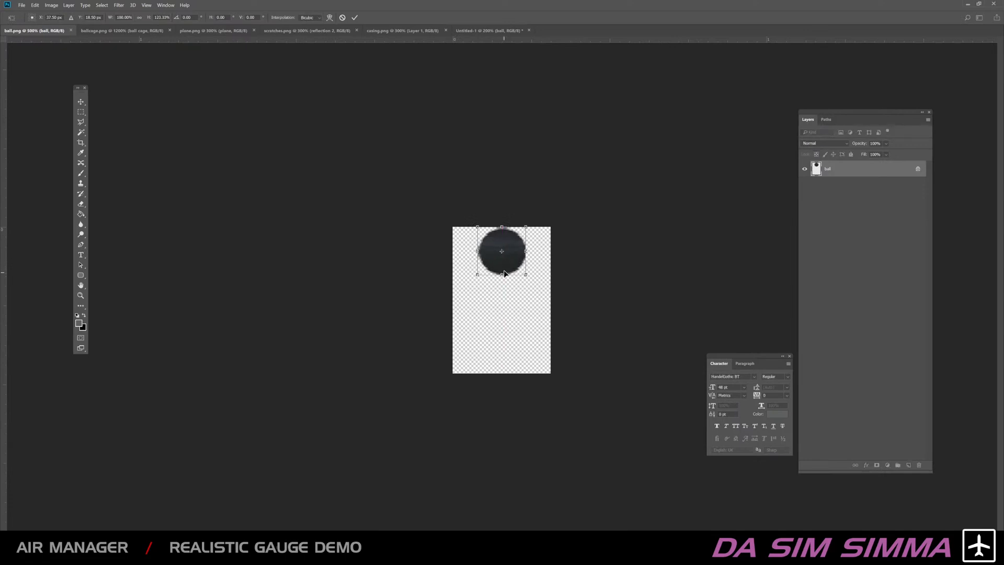
key(Return)
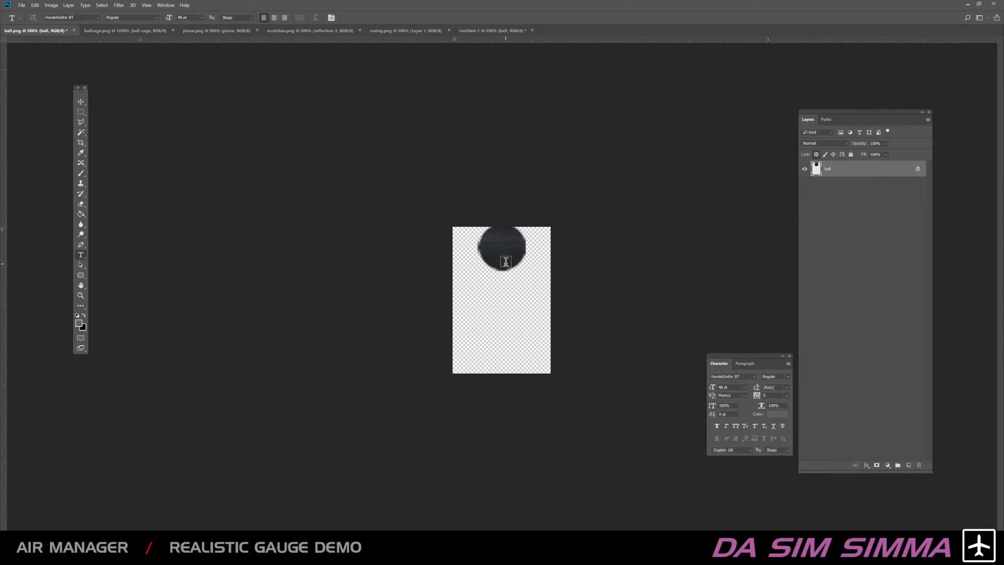
key(ctrl+s)
Step: Rerun the turn coordinator in Air Manager to check the rounded ball, and return to Photoshop
key(alt+Tab)
click(826, 138)
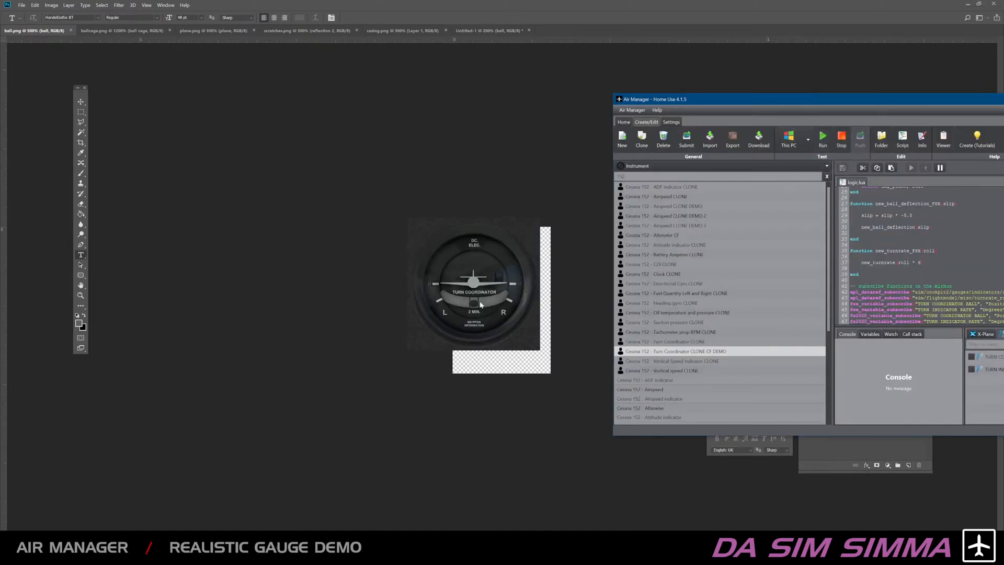
key(alt+Tab)
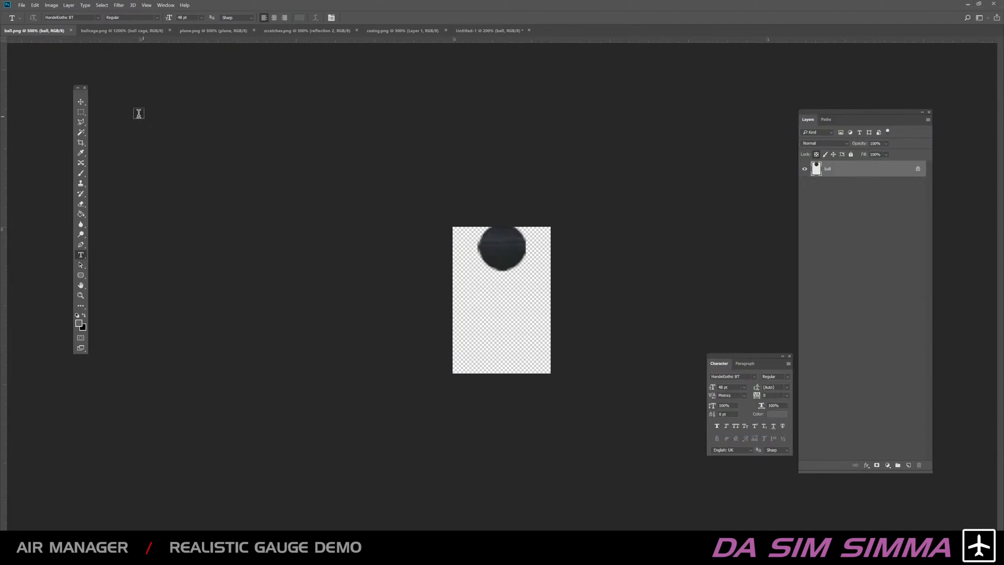
Step: Nudge the ball slightly down with the Move tool so its upper edge clears the canvas border, and save ball.png
click(82, 102)
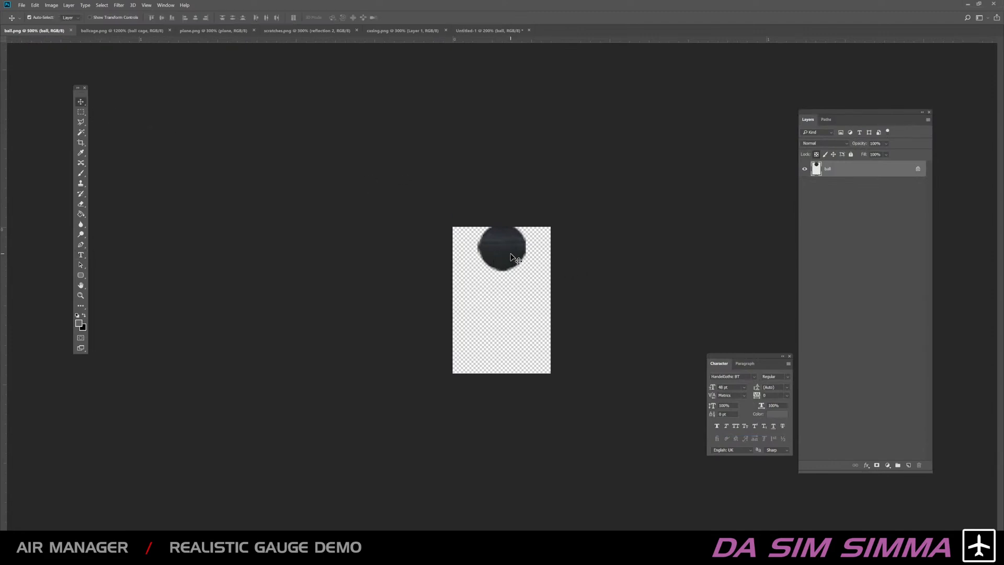
key(Down)
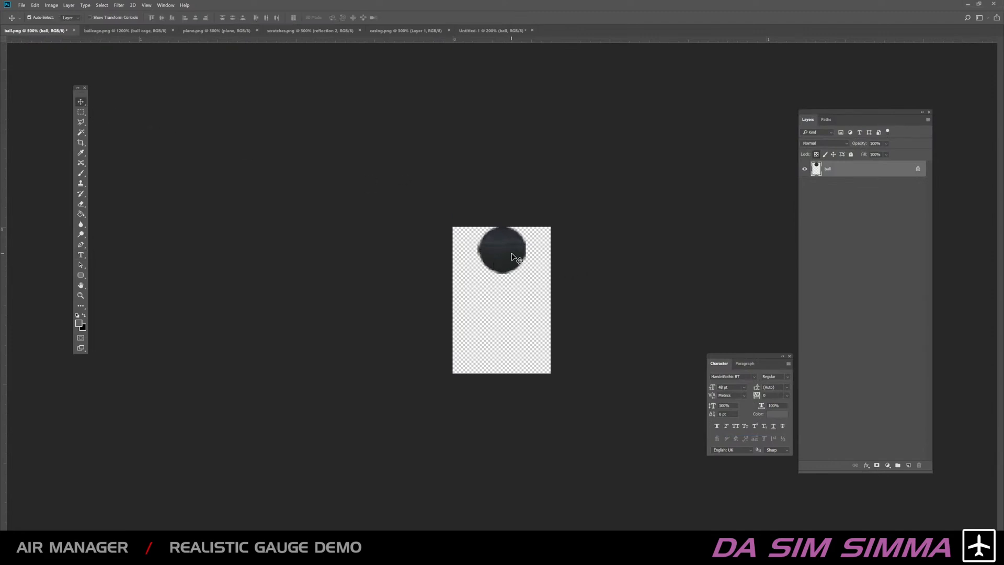
key(ctrl+s)
Step: Rerun the turn coordinator in Air Manager to inspect the lowered ball, and switch back to Photoshop
key(alt+Tab)
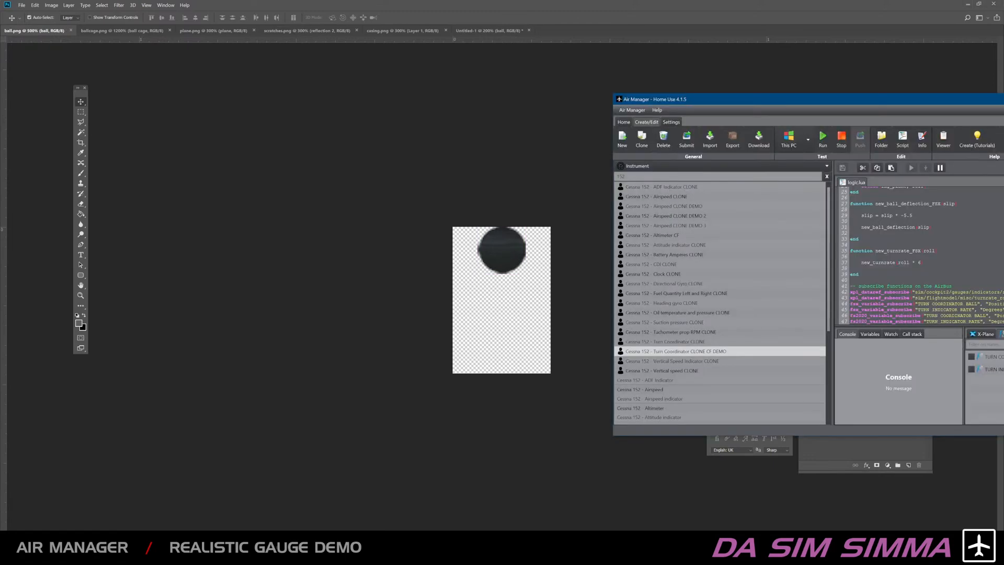
click(822, 137)
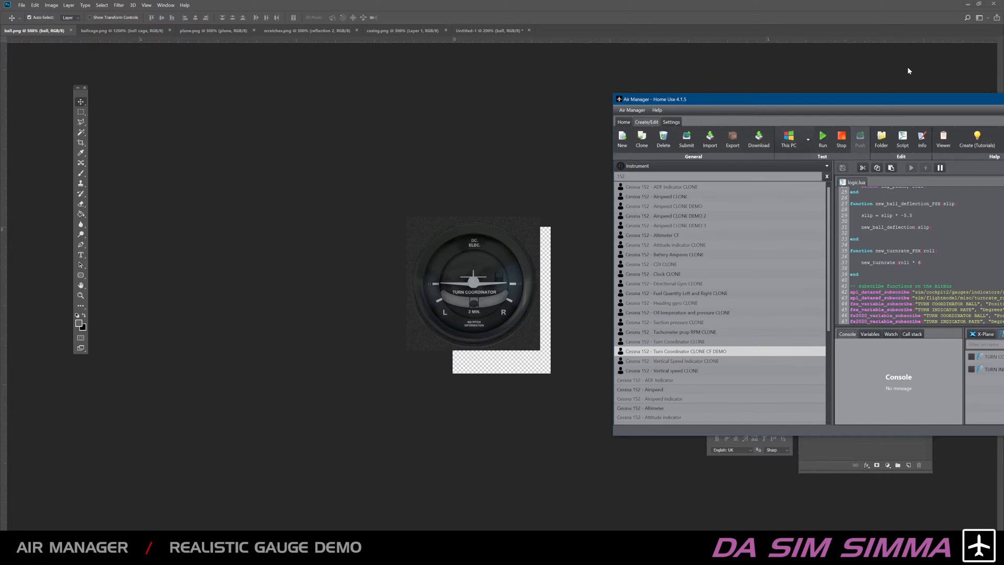
click(824, 11)
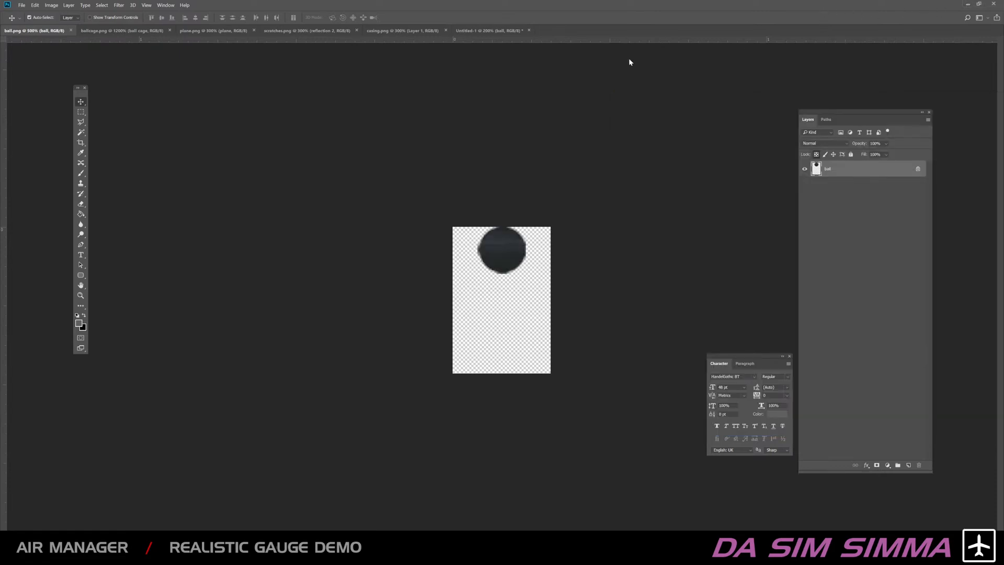
Step: Minimize Photoshop and clear away the resources and 172 guages folder windows to reveal the desktop
click(965, 6)
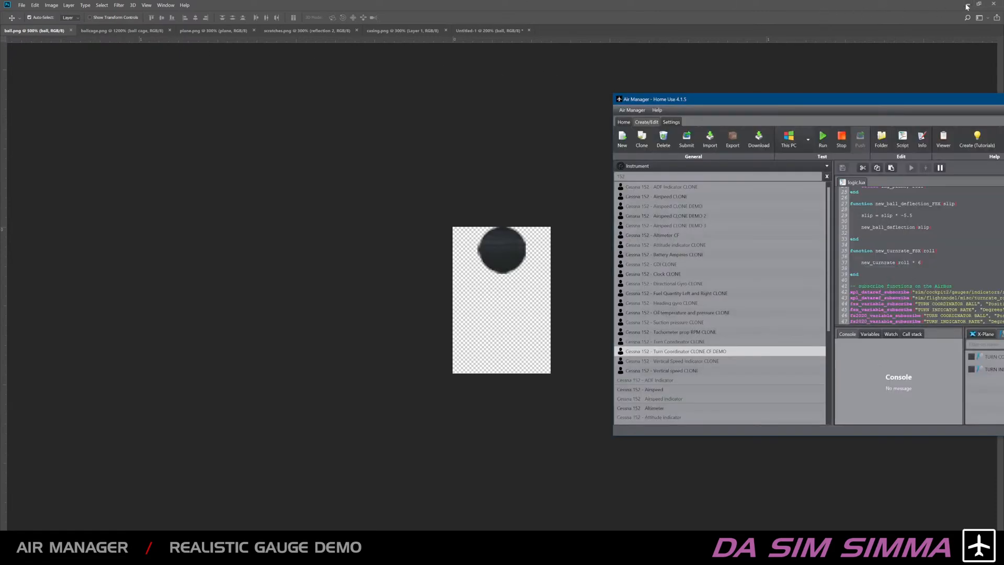
click(548, 145)
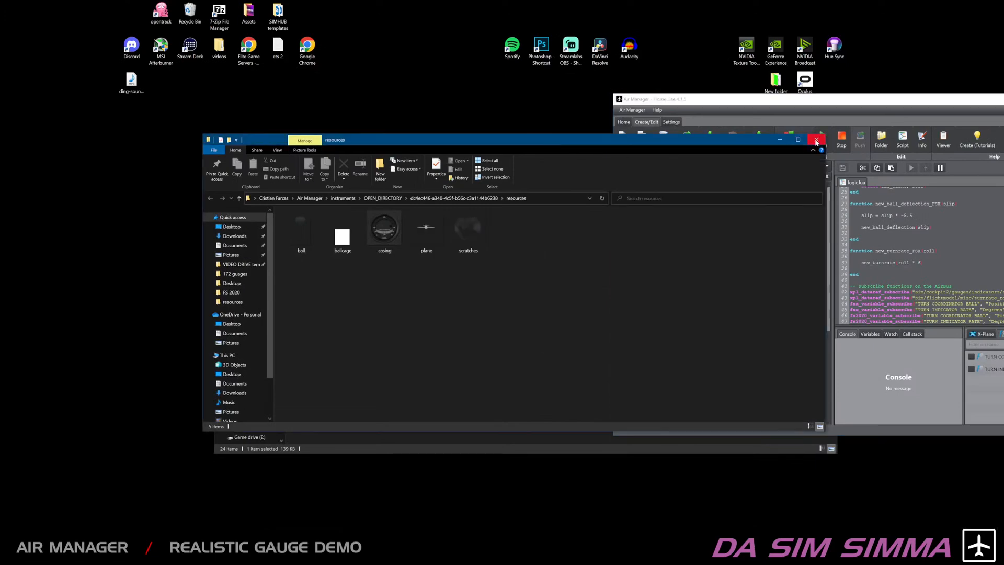
click(779, 139)
click(549, 166)
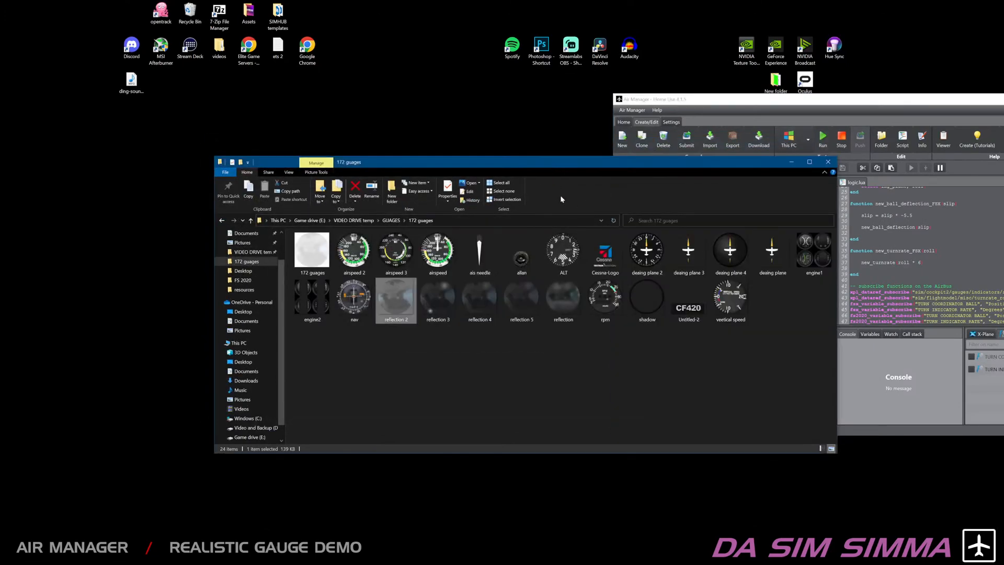
click(826, 162)
Step: Move the running gauge off the desktop shortcuts, launch Flight Simulator, and put the gauge back beside Air Manager
drag(513, 225, 326, 220)
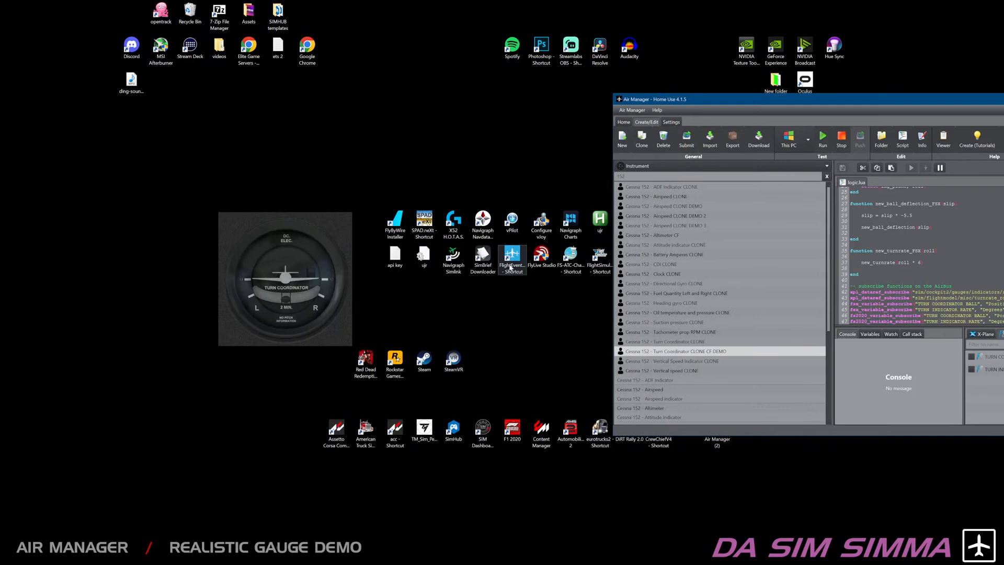
double_click(593, 253)
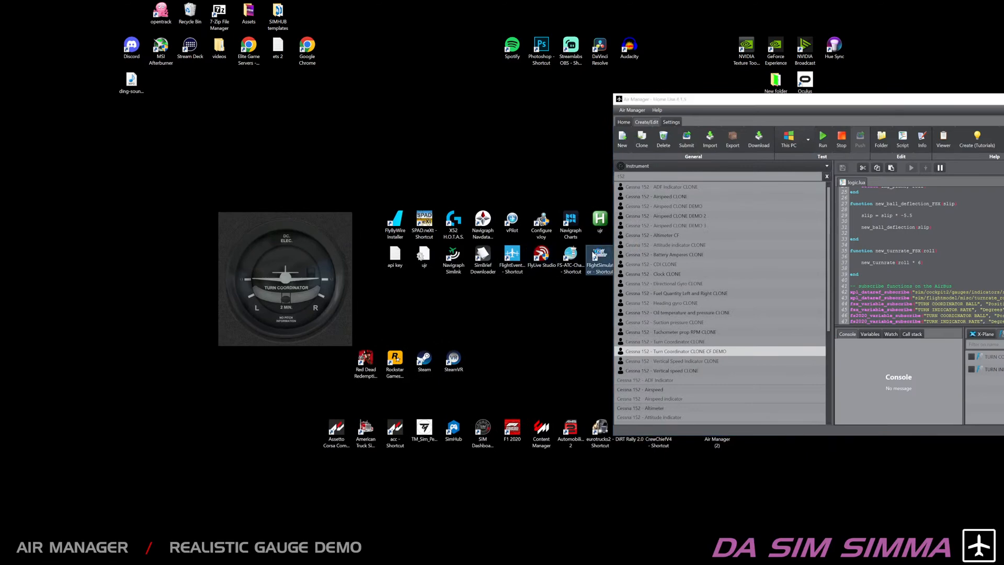
drag(331, 224, 540, 127)
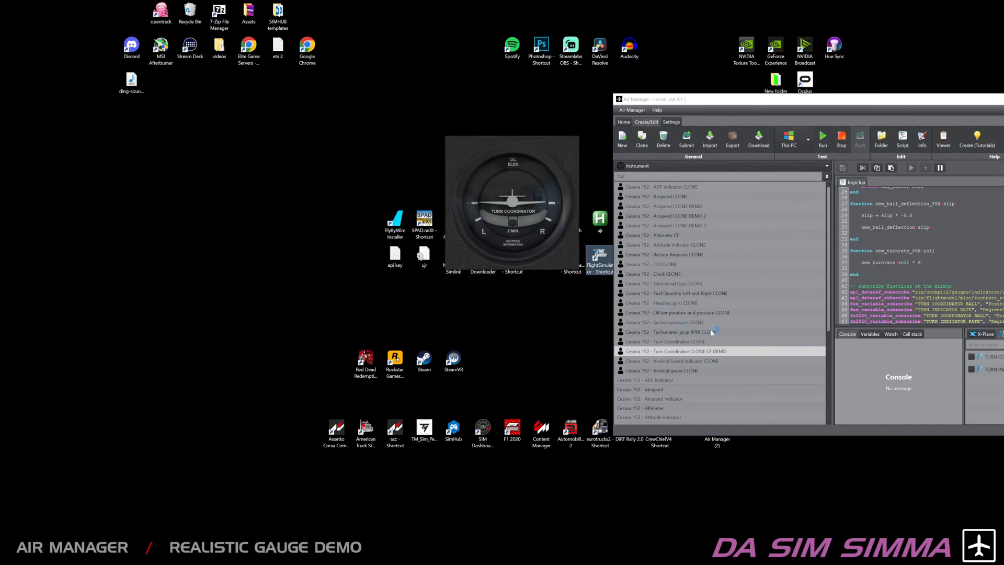
Step: Run the stock Cessna 152 - Turn Coordinator for comparison, and reselect Cessna 152 - Turn Coordinator CLONE CF DEMO
scroll(712, 328, down, 3)
scroll(711, 325, down, 2)
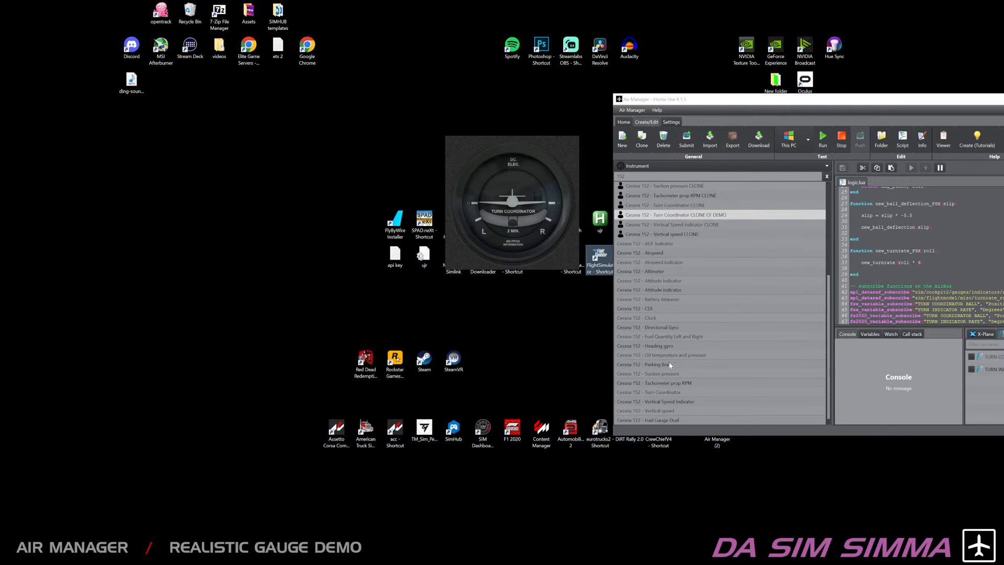
click(673, 392)
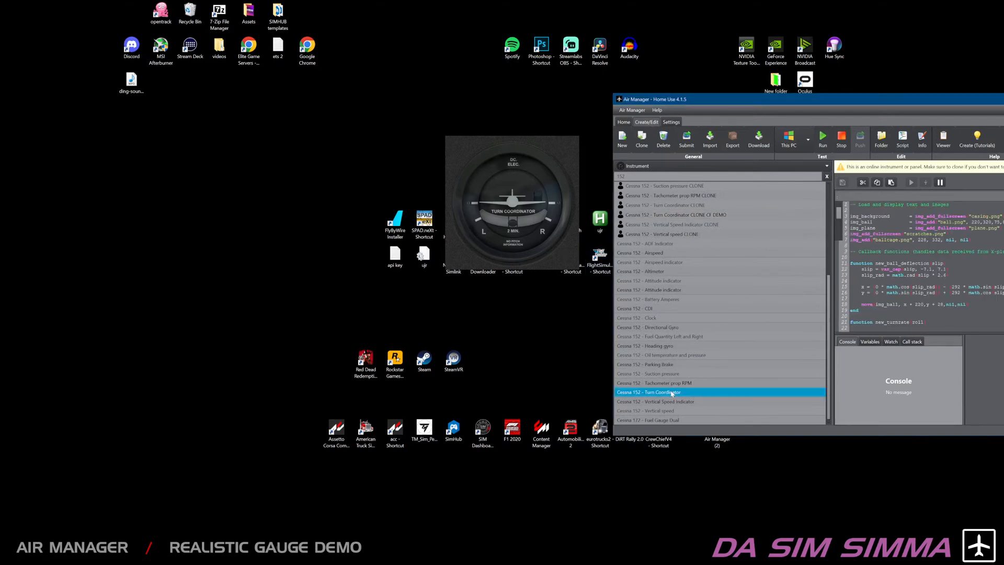
click(822, 138)
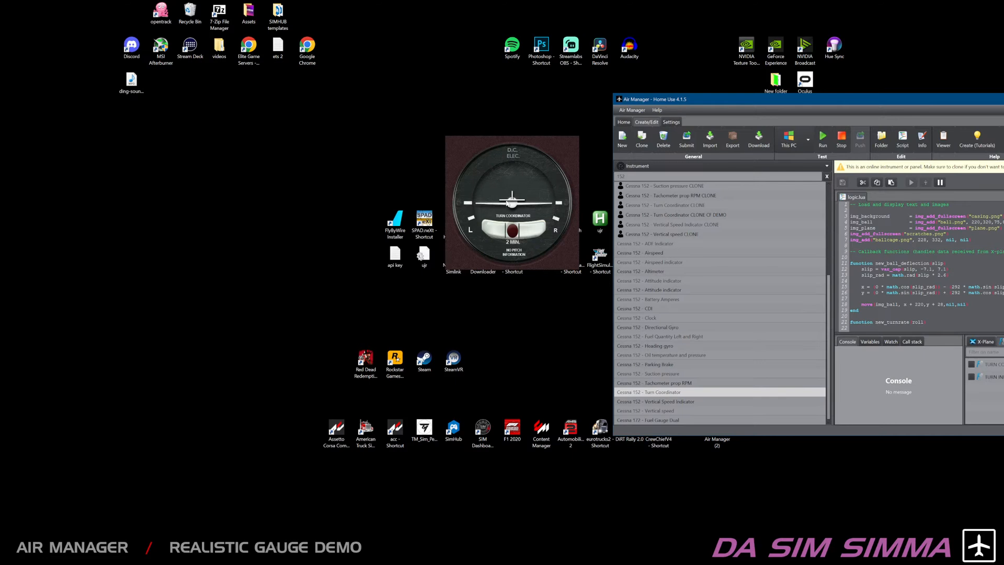
click(702, 215)
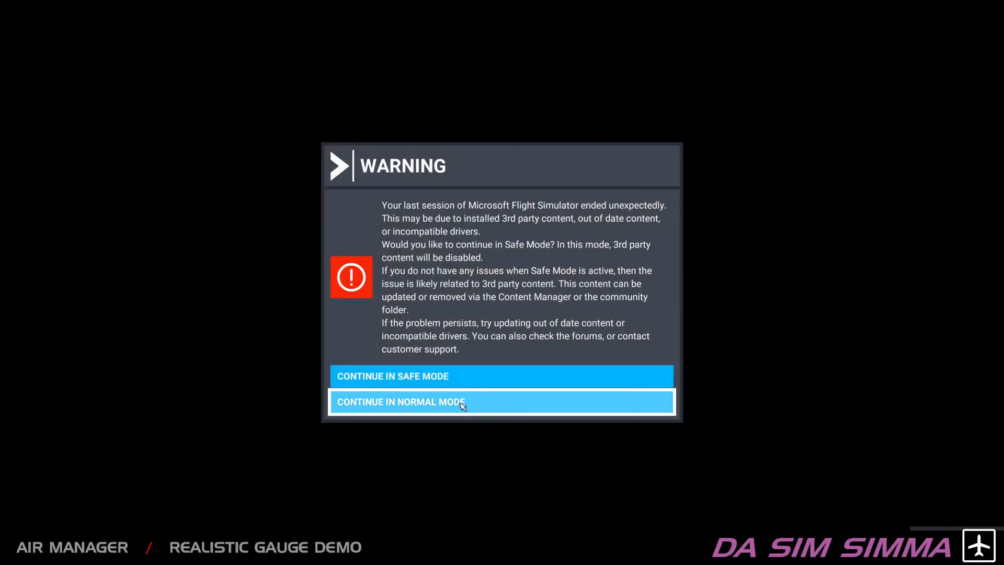
Step: Continue Flight Simulator in normal mode and move the running gauge farther away from Air Manager
click(456, 401)
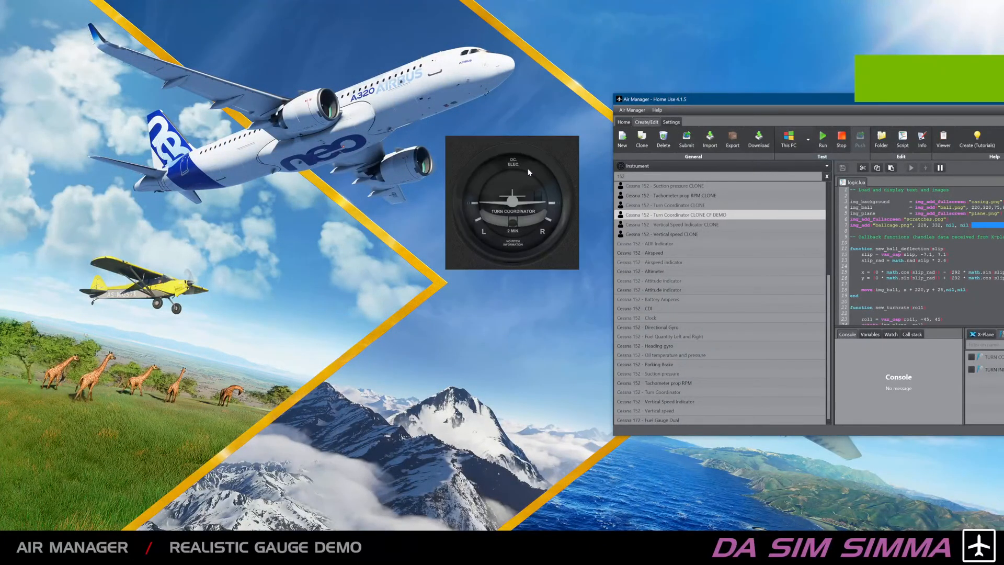
drag(545, 241, 365, 253)
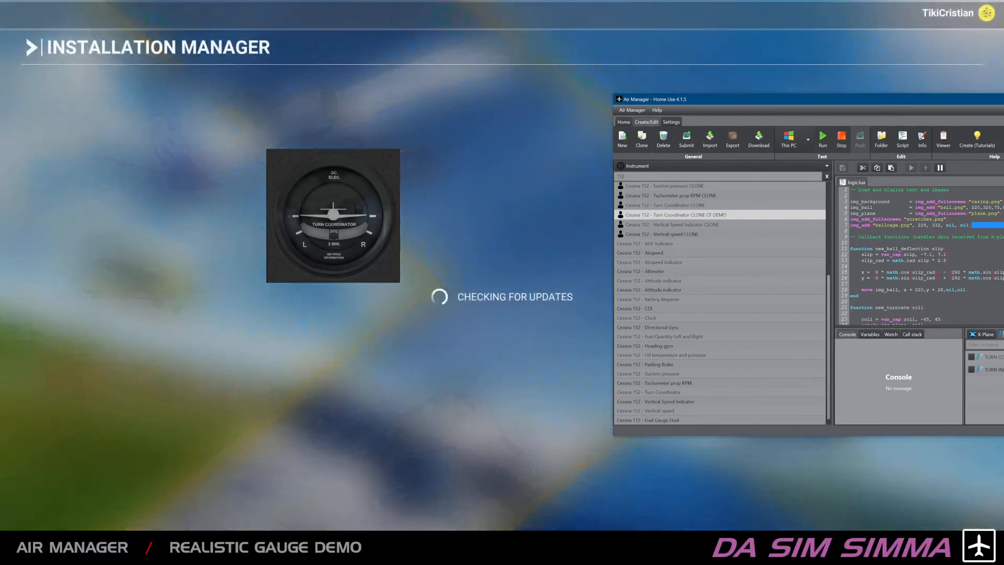
Step: Open the stock Cessna 152 - Turn Coordinator's folder and view its preview.png beside the new gauge for comparison
click(683, 401)
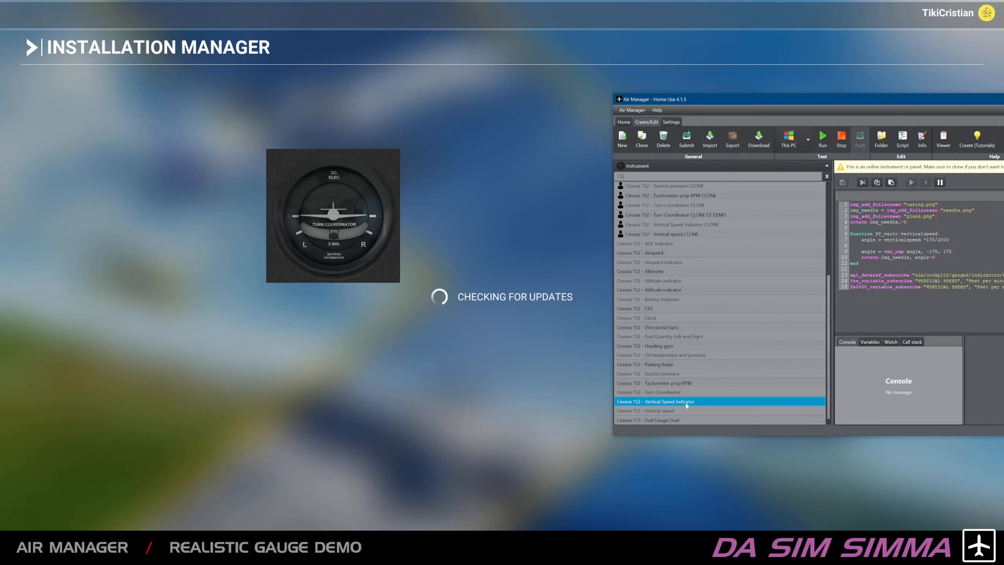
click(688, 392)
right_click(690, 393)
mouse_move(753, 434)
click(806, 458)
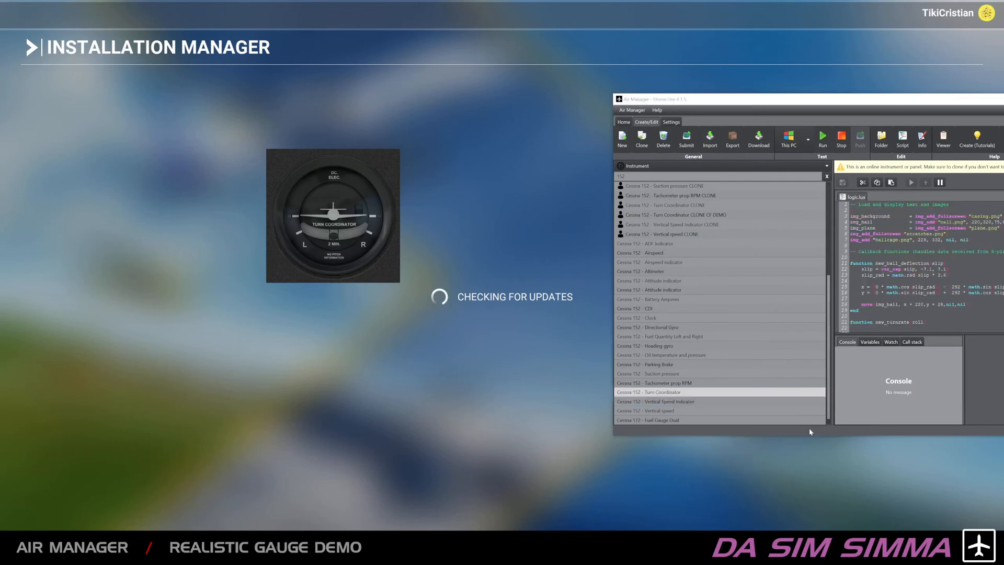
drag(468, 166, 934, 106)
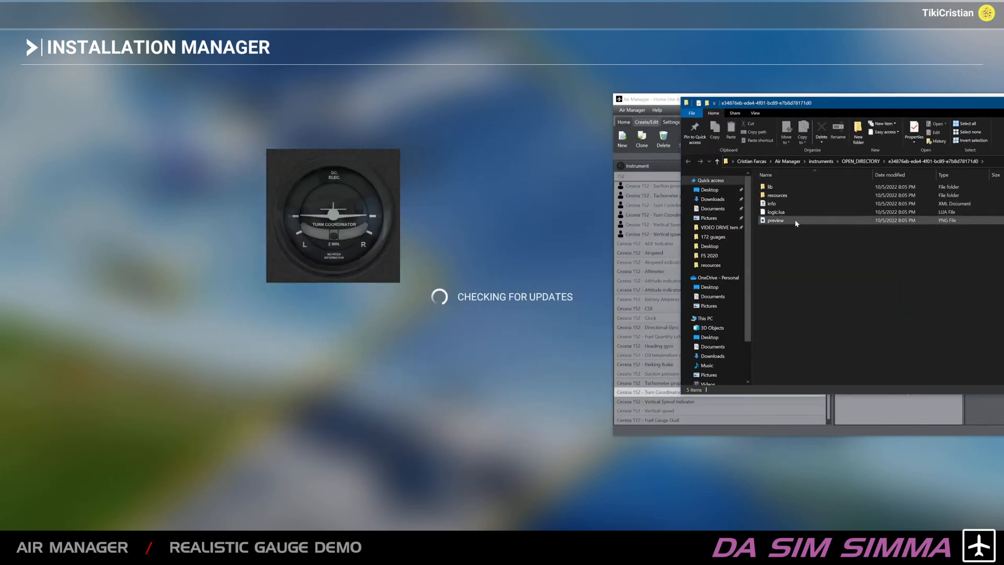
double_click(779, 221)
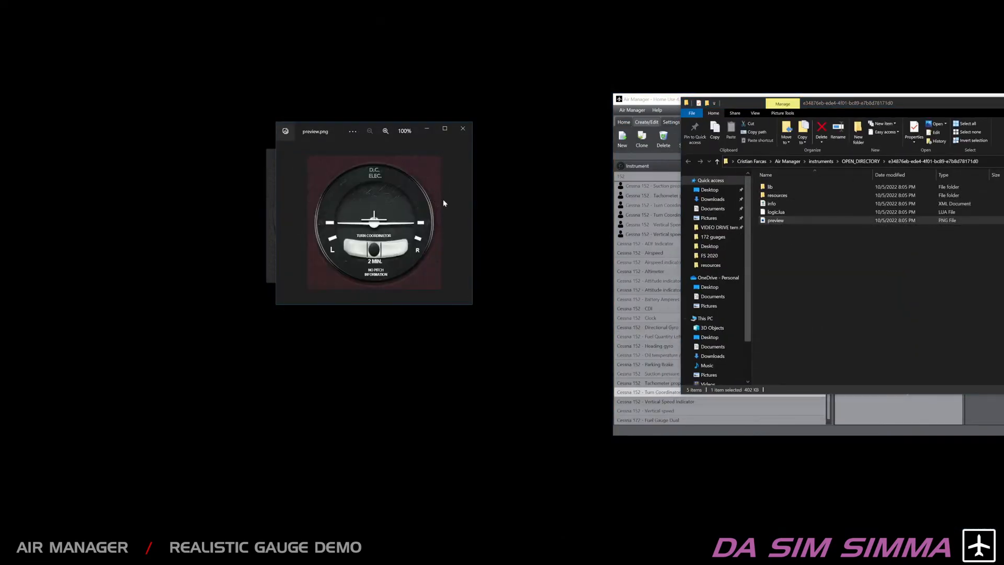
drag(318, 130, 447, 124)
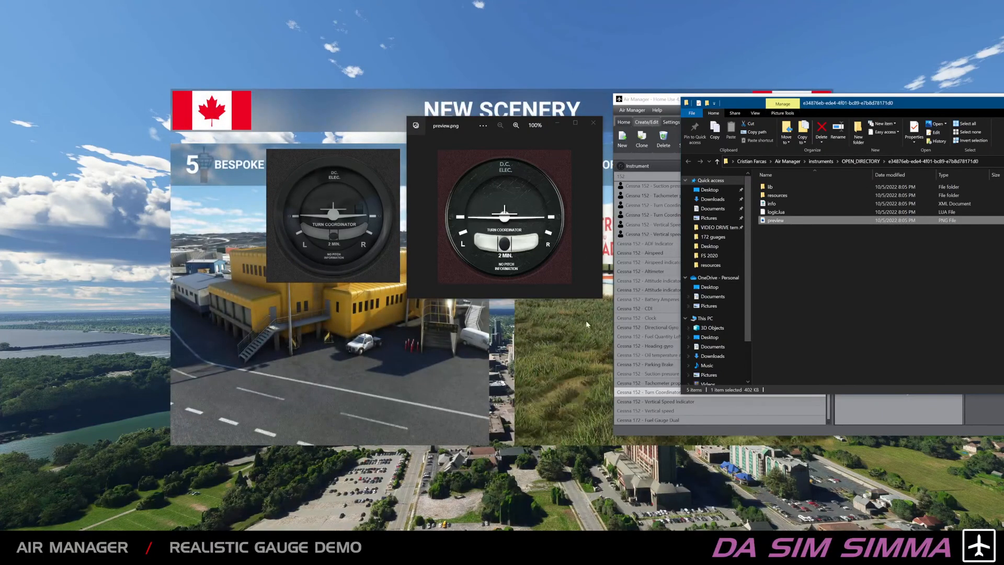
Step: Add the Cessna 152 Turn Coordinator CLONE CF DEMO instrument to the MASTER 152 panel in Air Manager
click(649, 99)
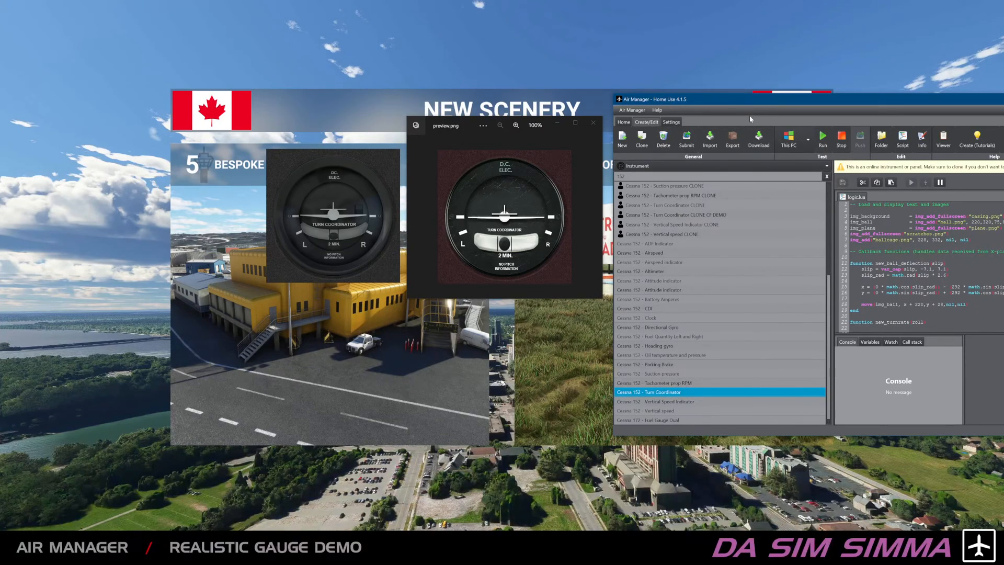
click(626, 123)
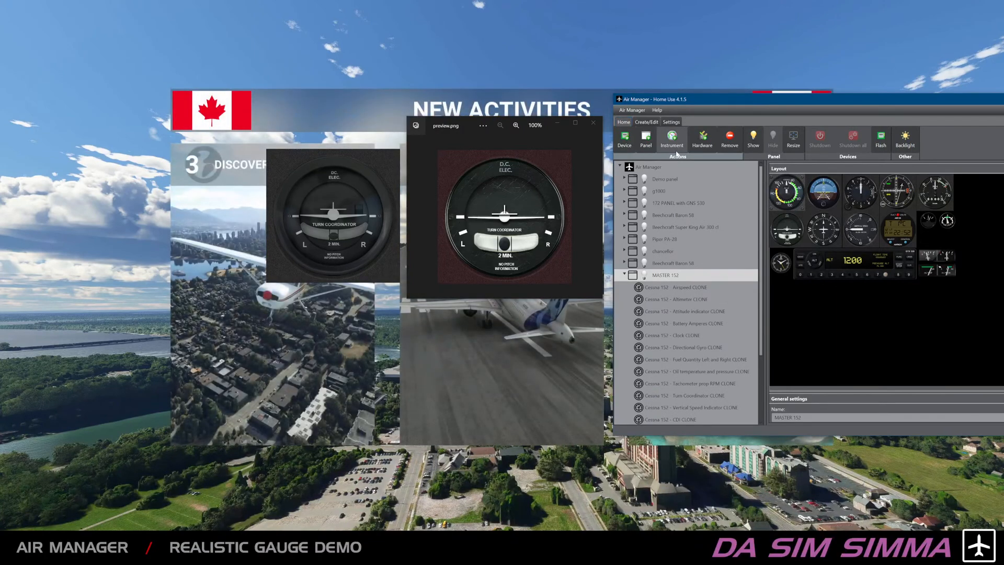
click(672, 139)
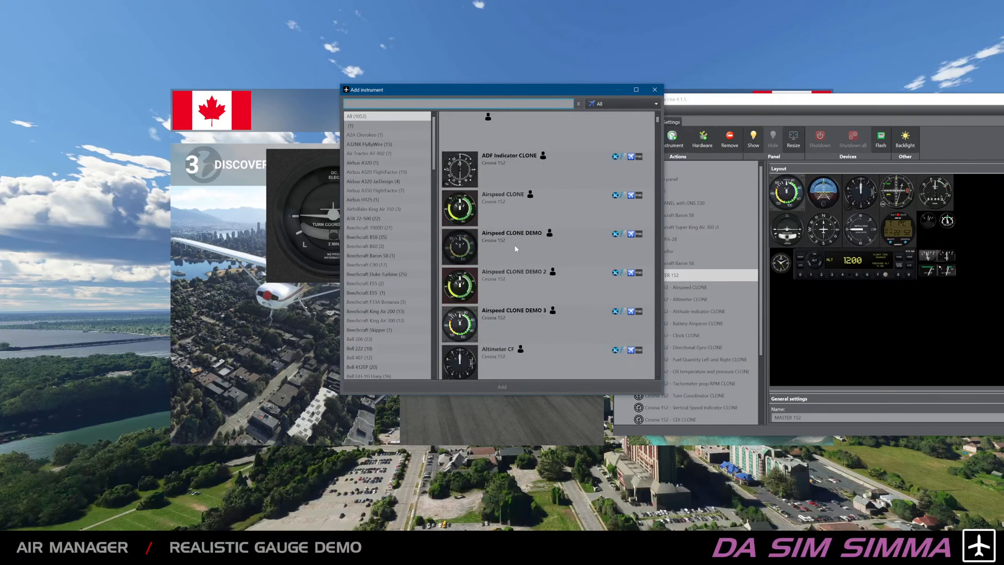
scroll(526, 237, down, 2)
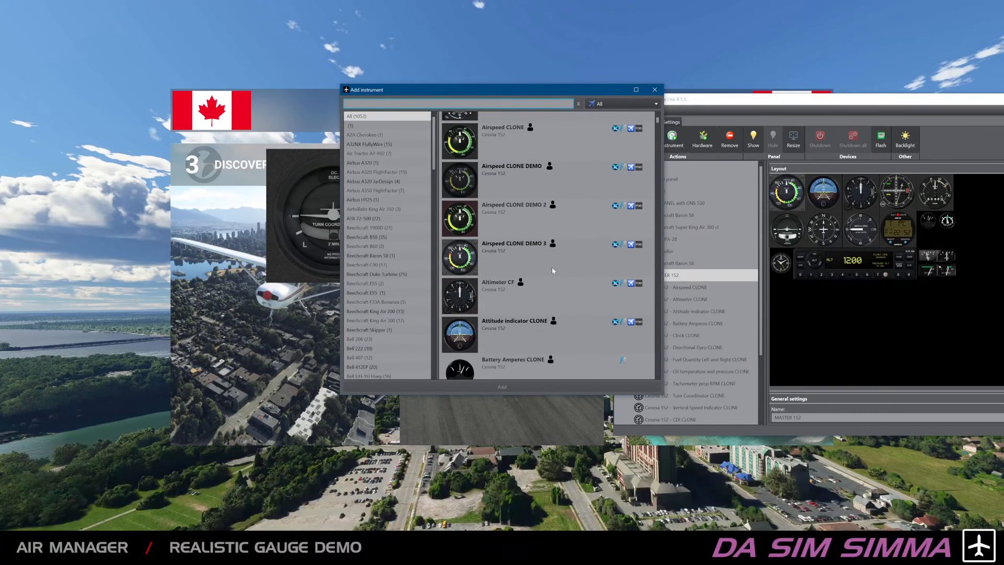
scroll(540, 291, down, 4)
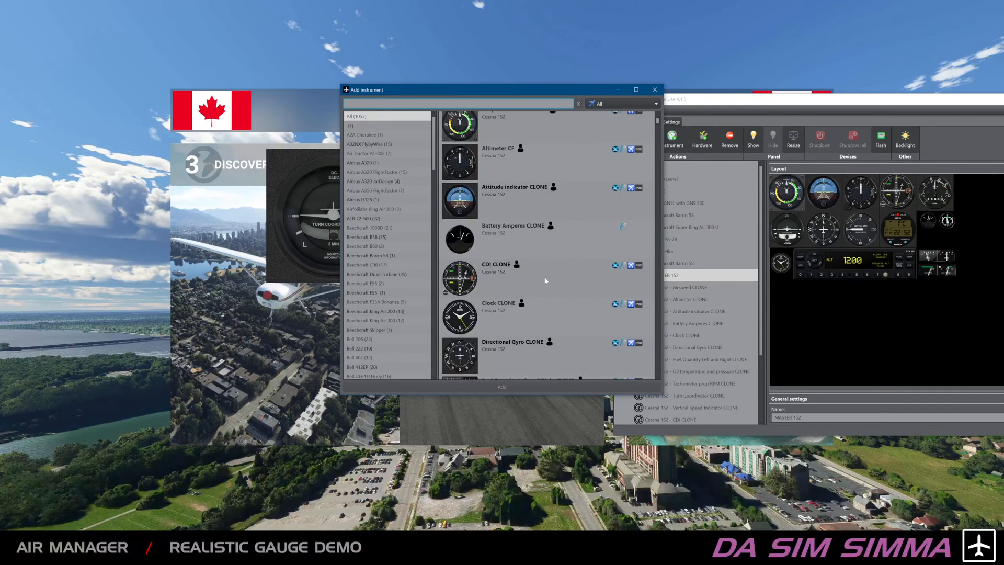
scroll(546, 281, down, 4)
scroll(545, 282, down, 4)
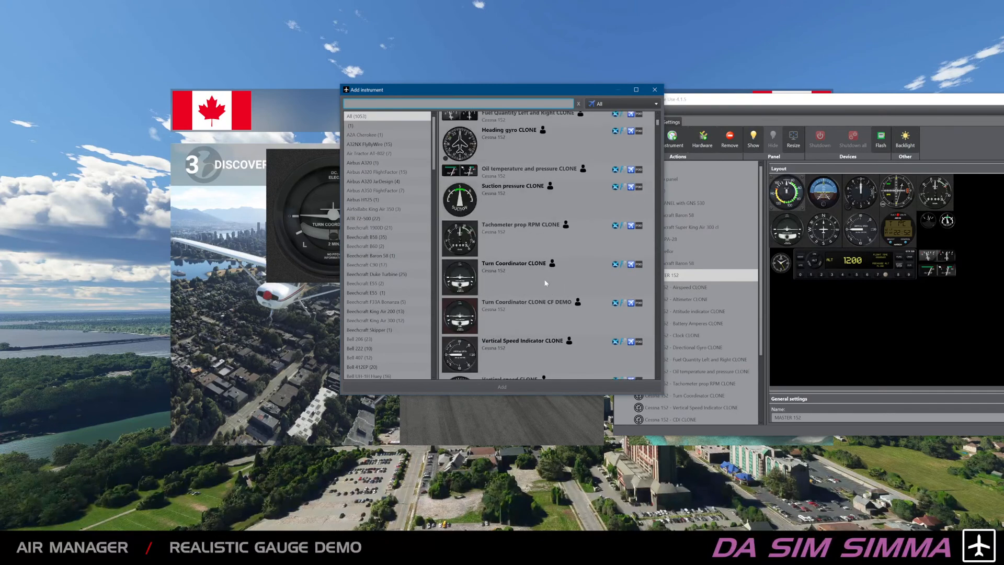
click(553, 315)
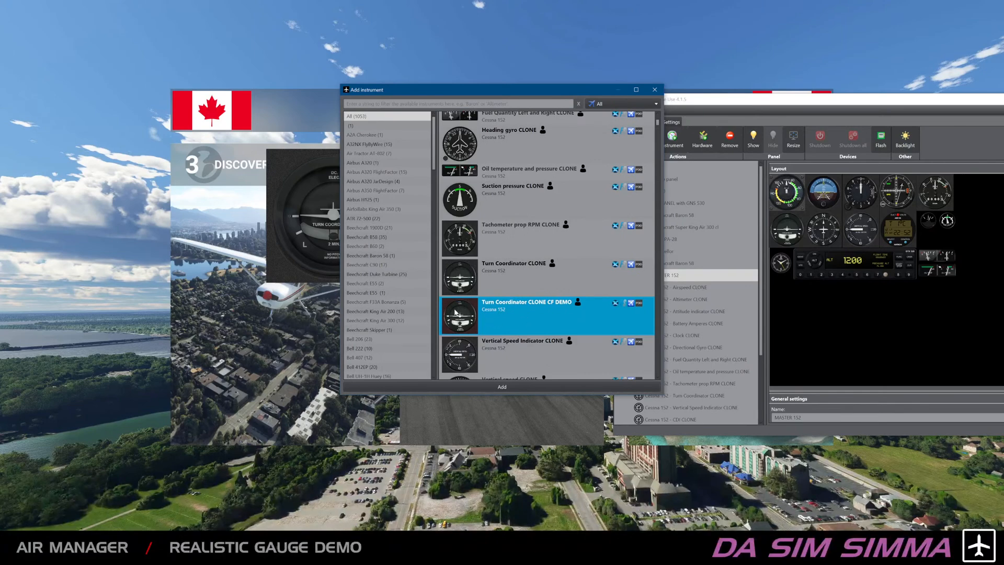
click(520, 384)
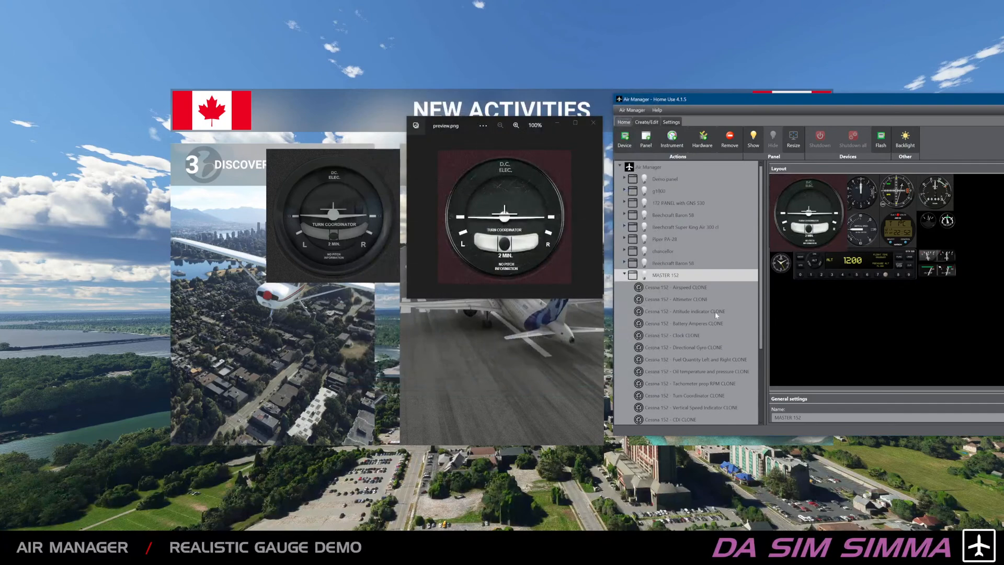
Step: Show the MASTER 152 panel to see the new turn coordinator running in it, and hide the panel again
double_click(647, 274)
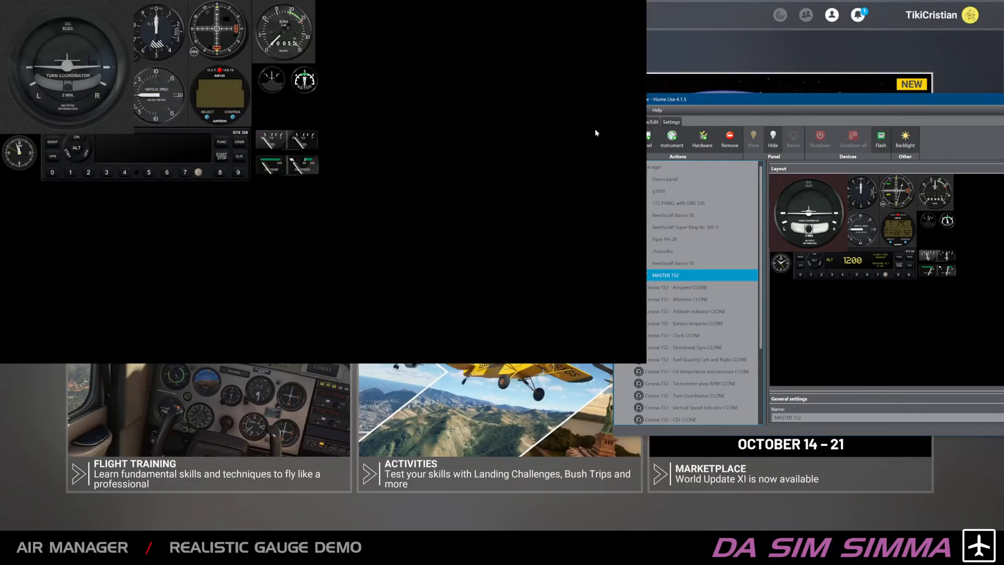
drag(773, 93, 804, 97)
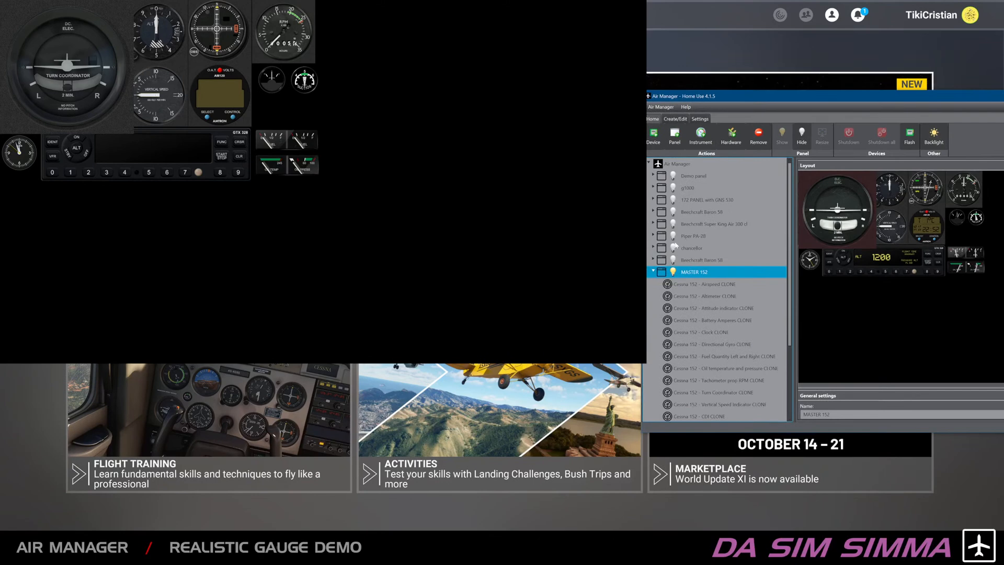
click(674, 272)
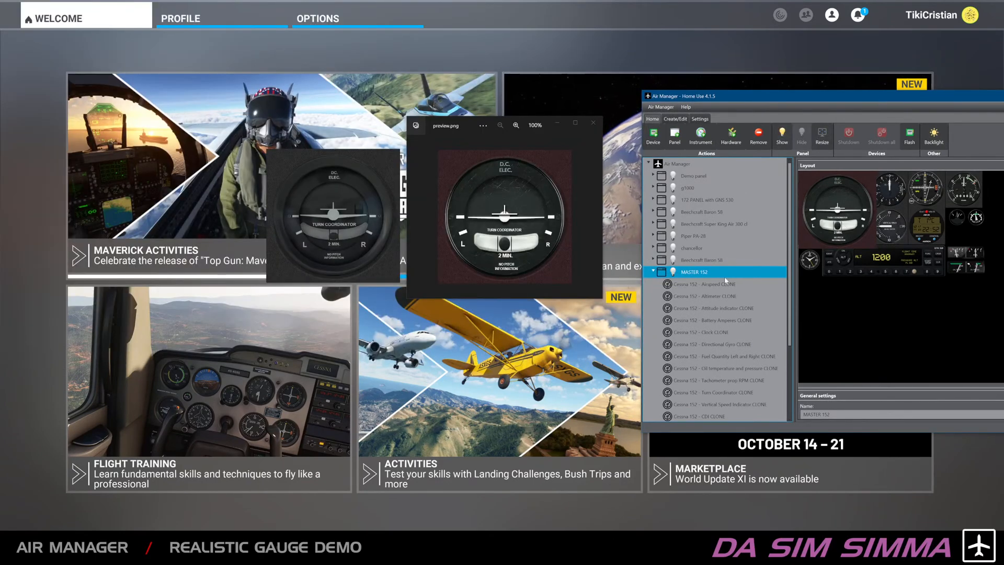
Step: Open the folder of Cessna 152 - Turn Coordinator CLONE CF DEMO, view its preview.png, and open that image in Photoshop
click(681, 119)
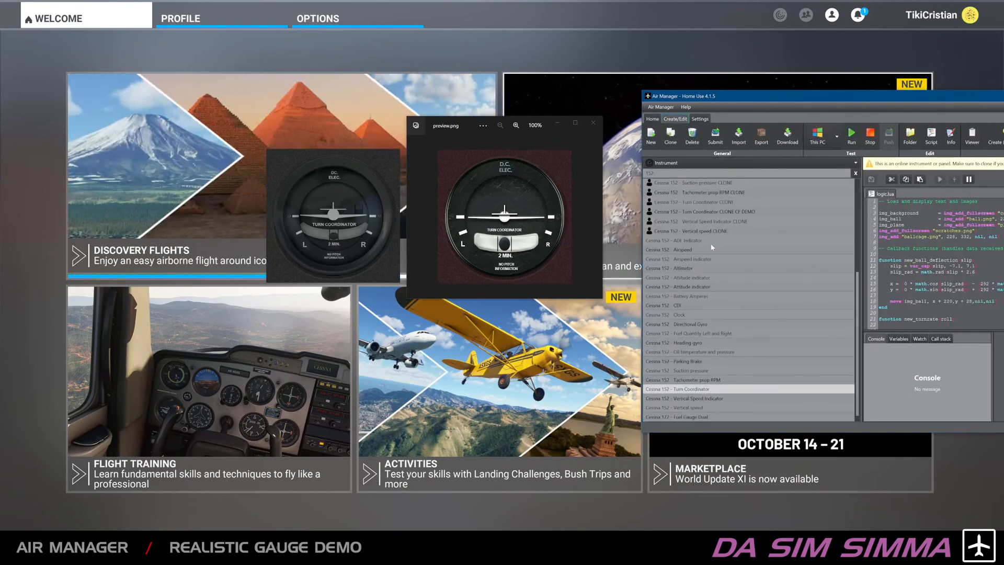
click(727, 212)
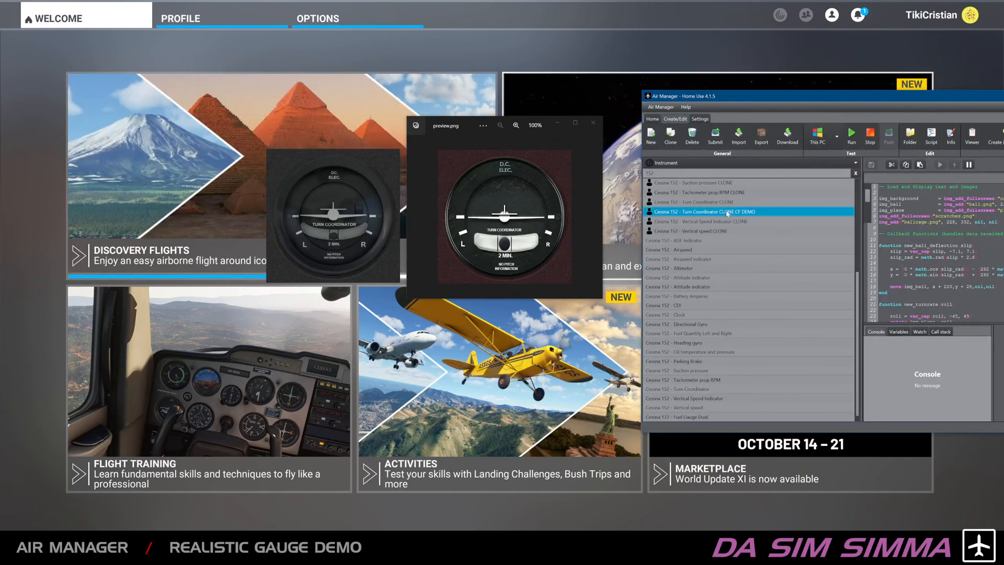
right_click(728, 212)
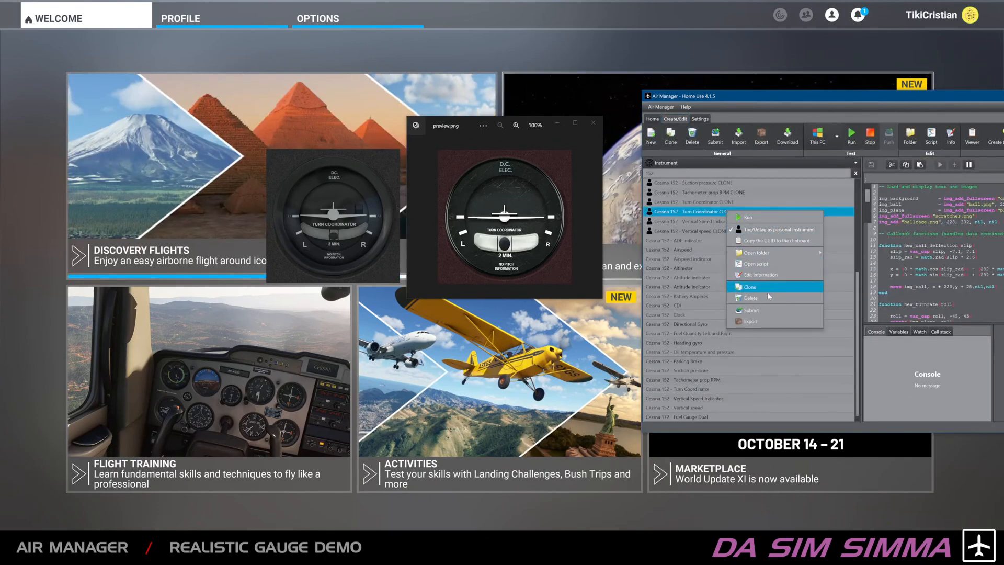
mouse_move(782, 255)
click(839, 254)
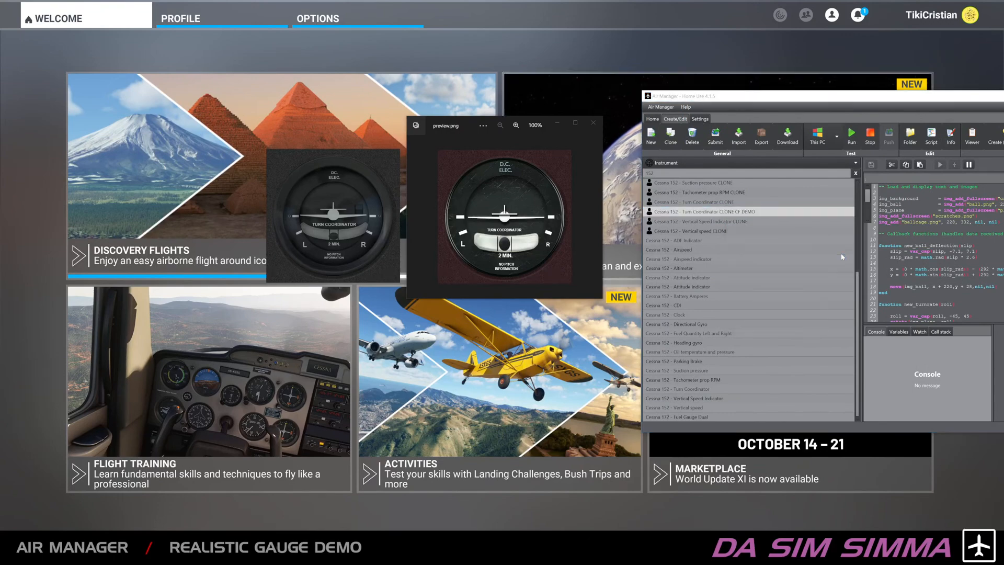
double_click(811, 231)
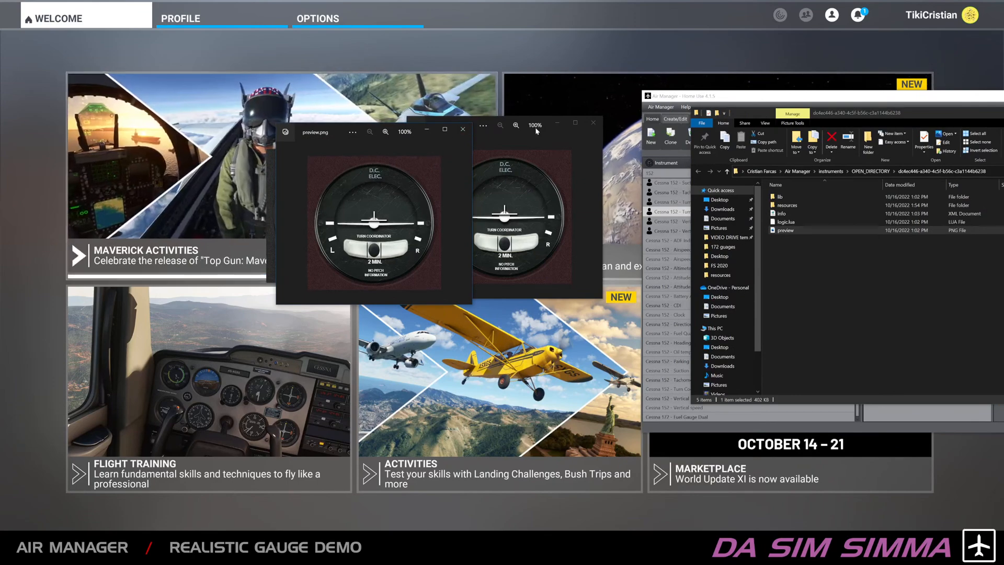
click(463, 131)
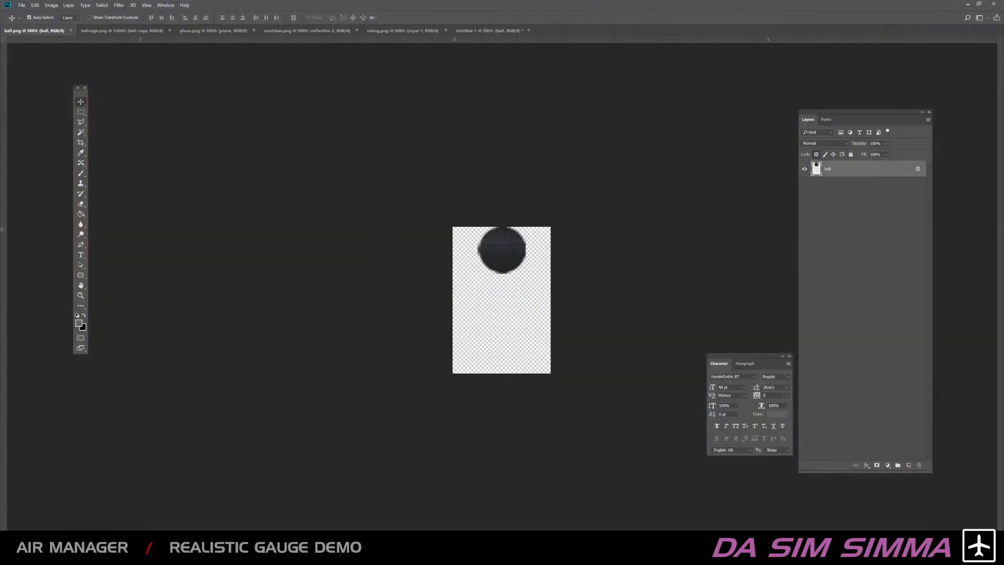
drag(728, 237, 613, 30)
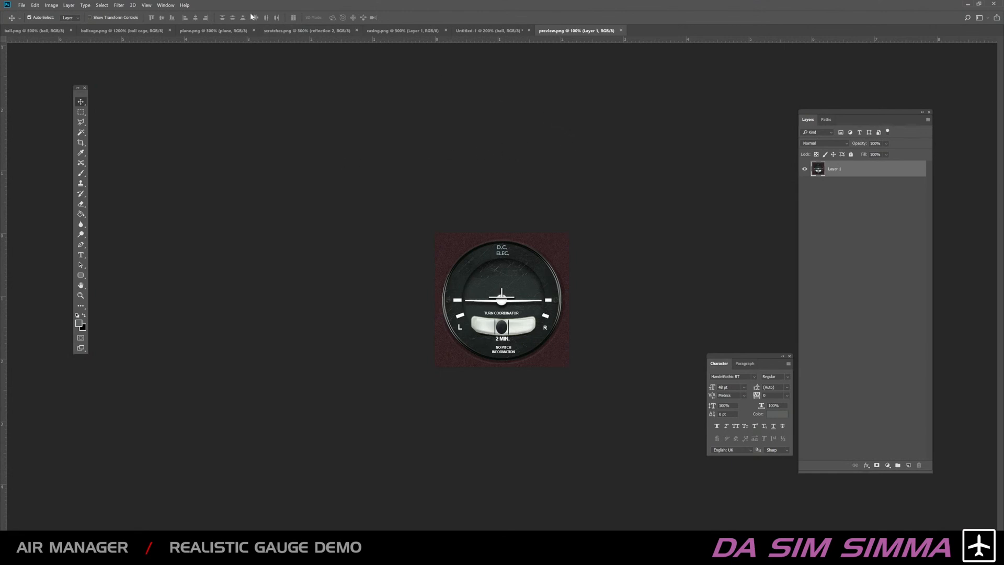
Step: Show the reflection 2, ball cage and plane layers in Untitled-1, and paste the gauge artwork as a new layer into preview.png
click(48, 30)
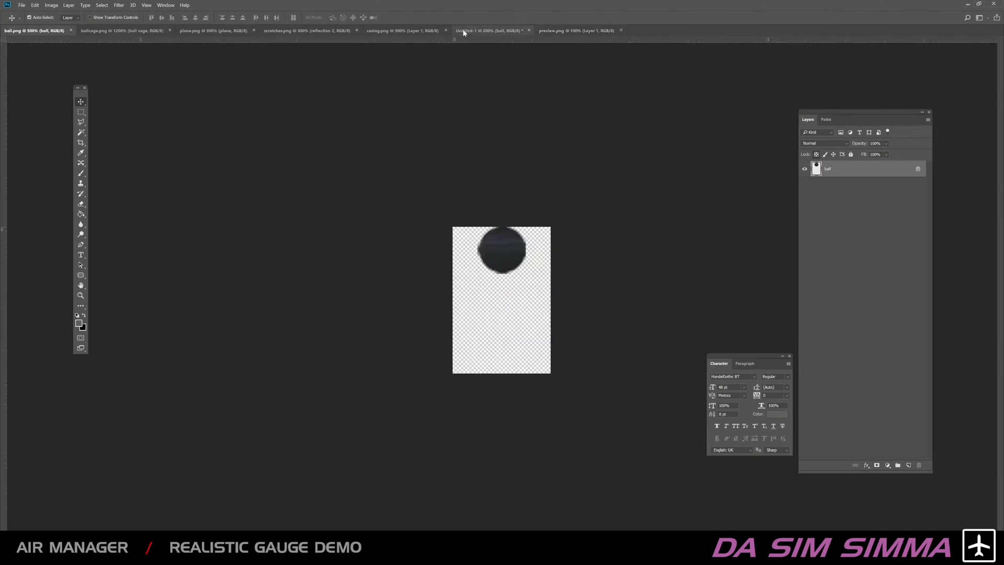
click(464, 31)
drag(805, 232, 805, 267)
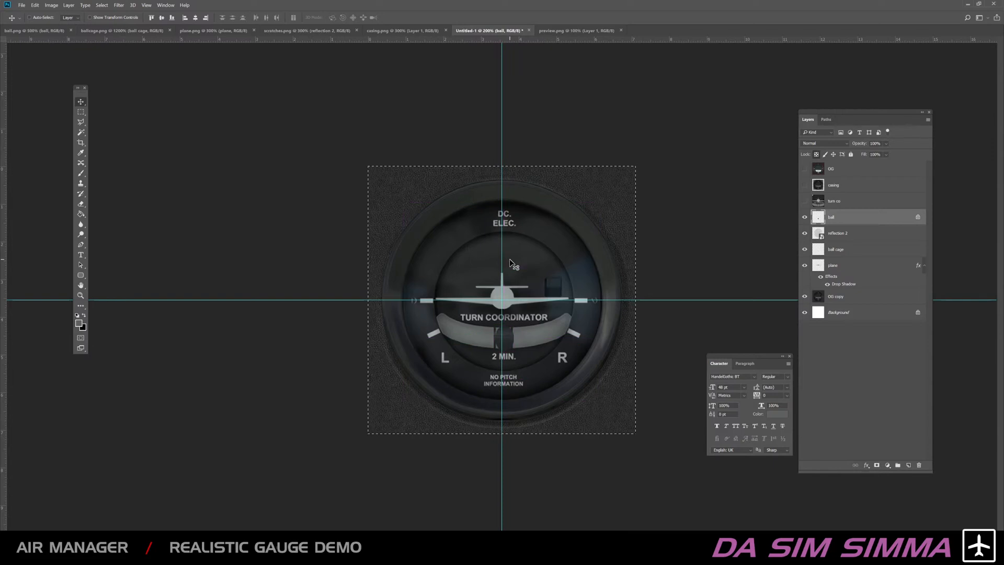
click(562, 30)
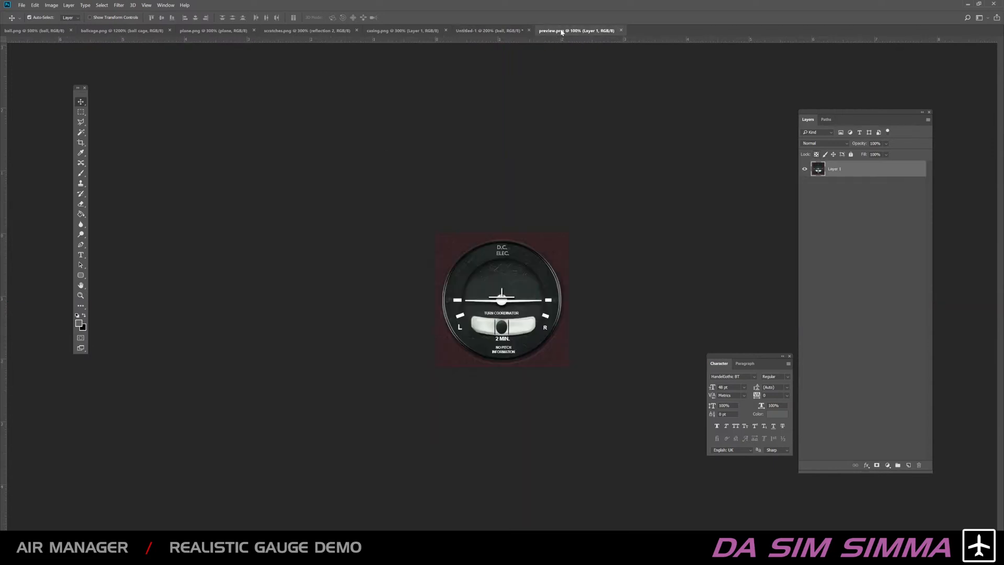
key(ctrl+v)
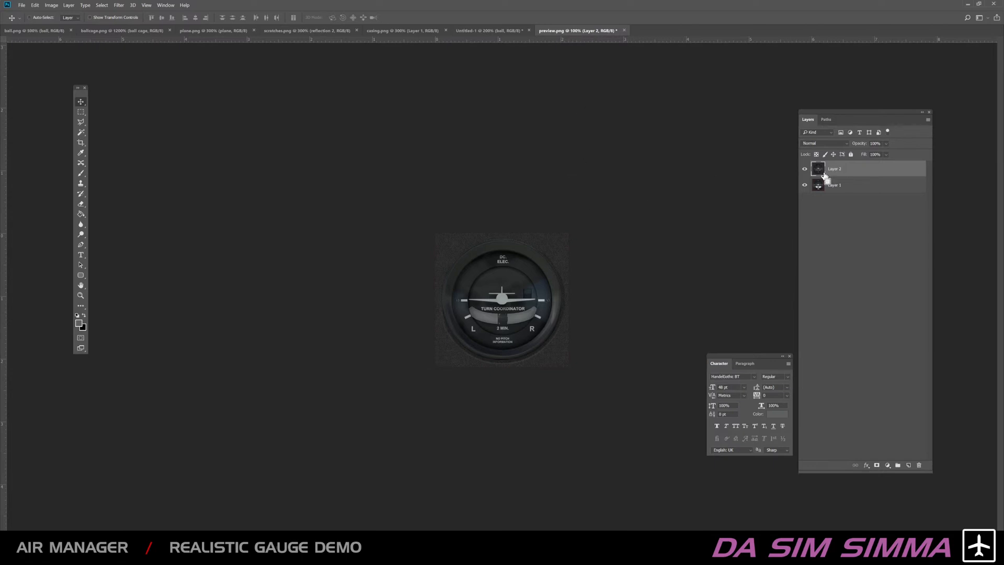
Step: Merge the pasted artwork into preview.png's base layer, save and close the file, and check the image from its folder
key(ctrl+e)
key(ctrl+s)
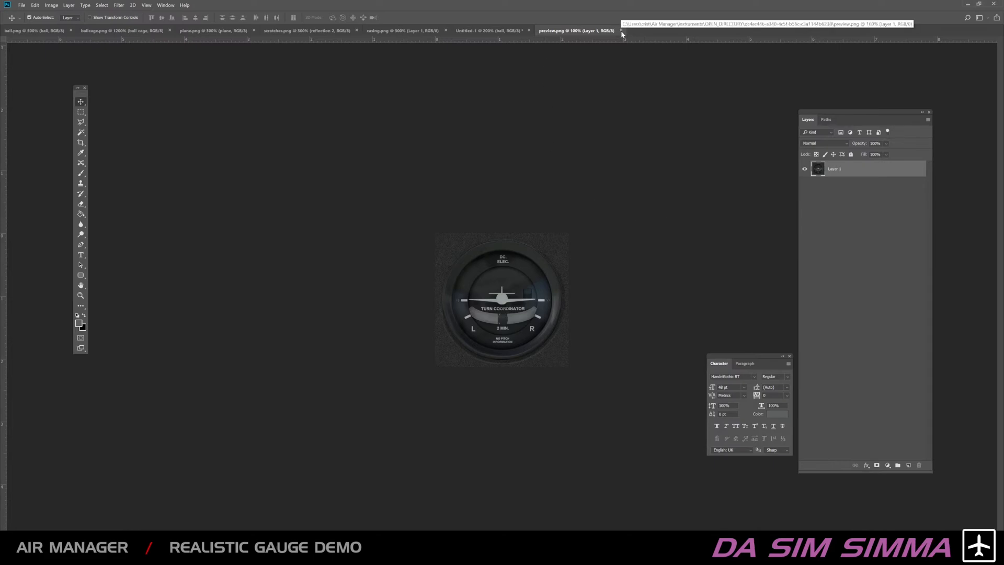
click(621, 31)
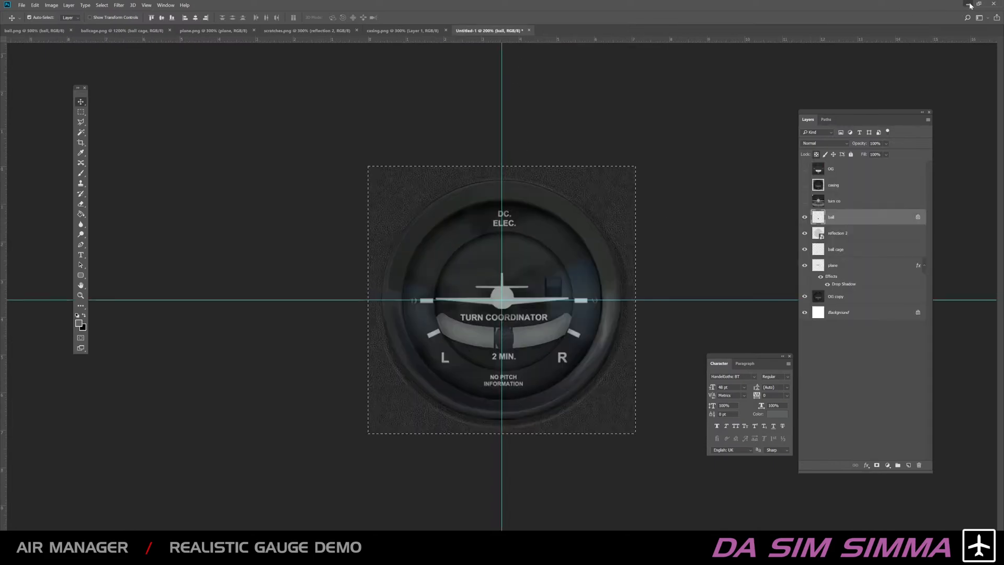
click(967, 4)
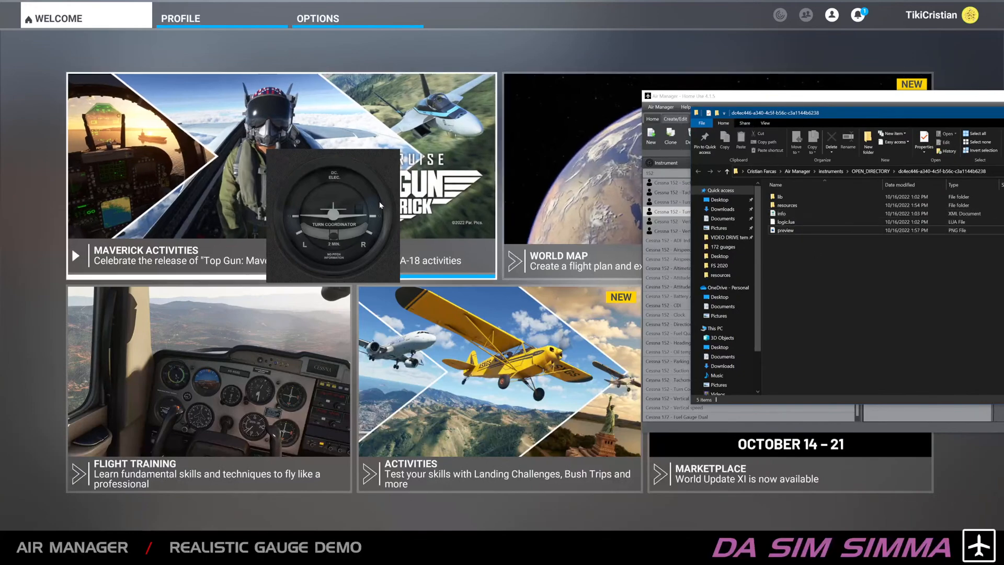
double_click(783, 230)
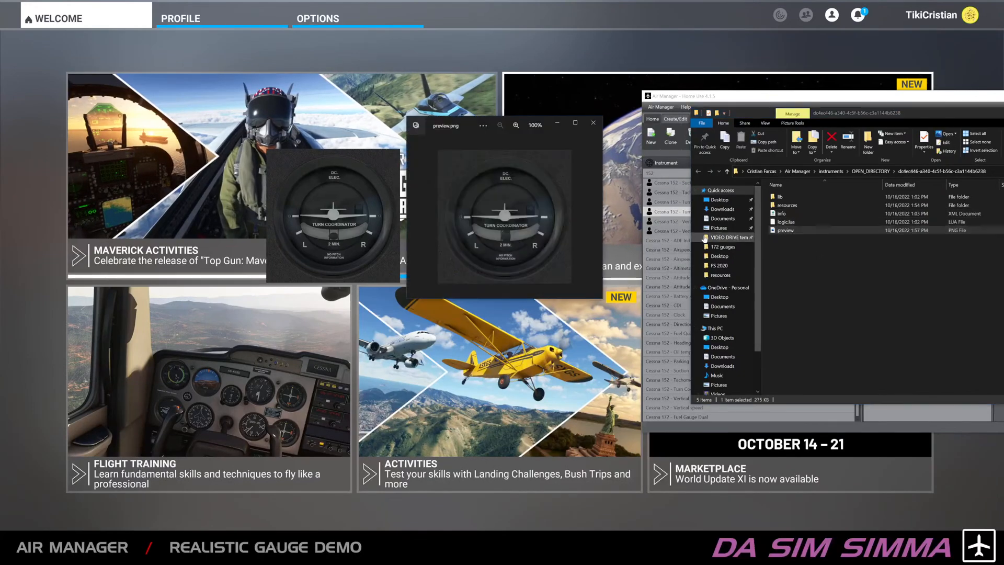
click(592, 123)
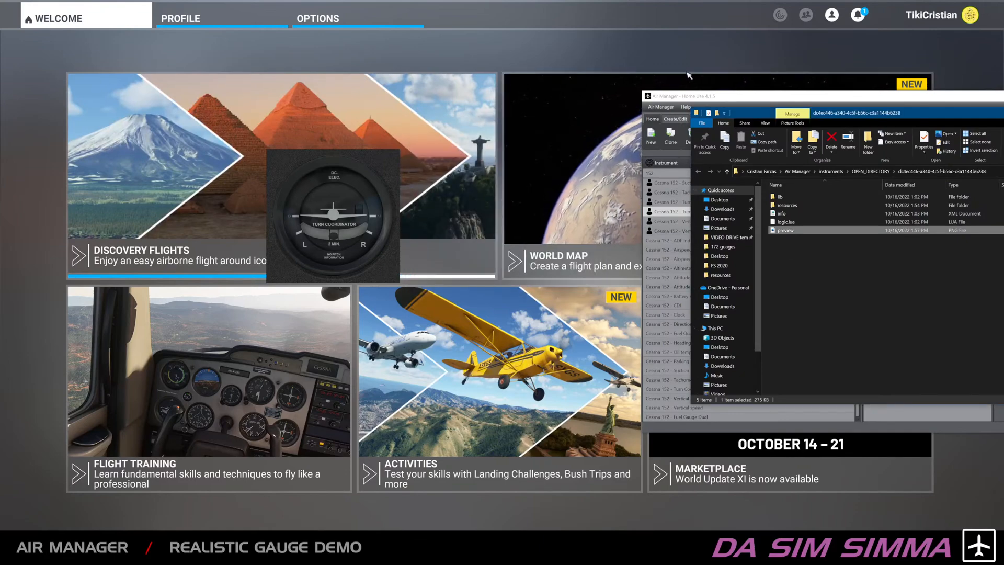
Step: In Air Manager, stop the running gauge test and remove the Turn Coordinator CLONE CF DEMO gauge from the MASTER 152 panel
drag(723, 98, 532, 74)
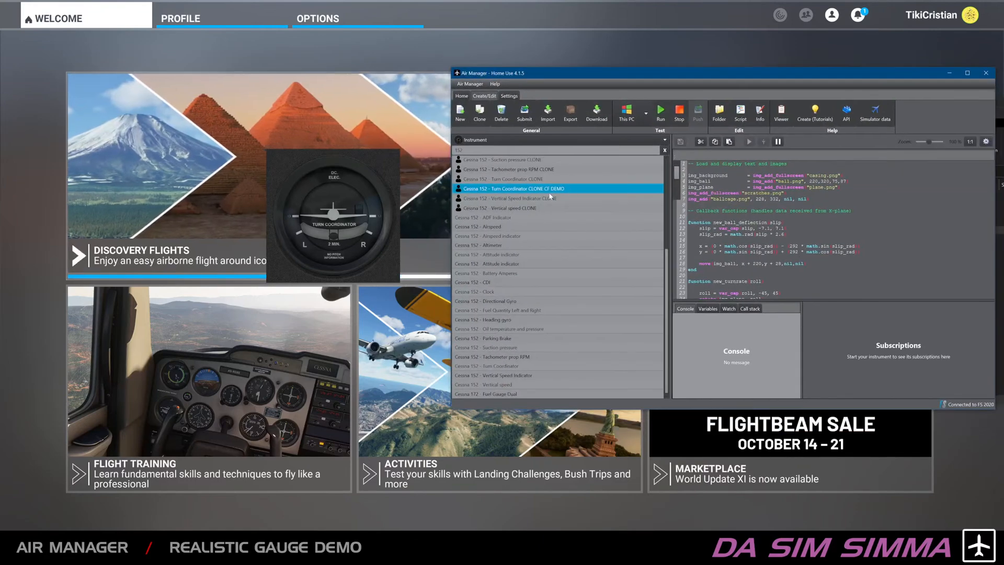
click(461, 96)
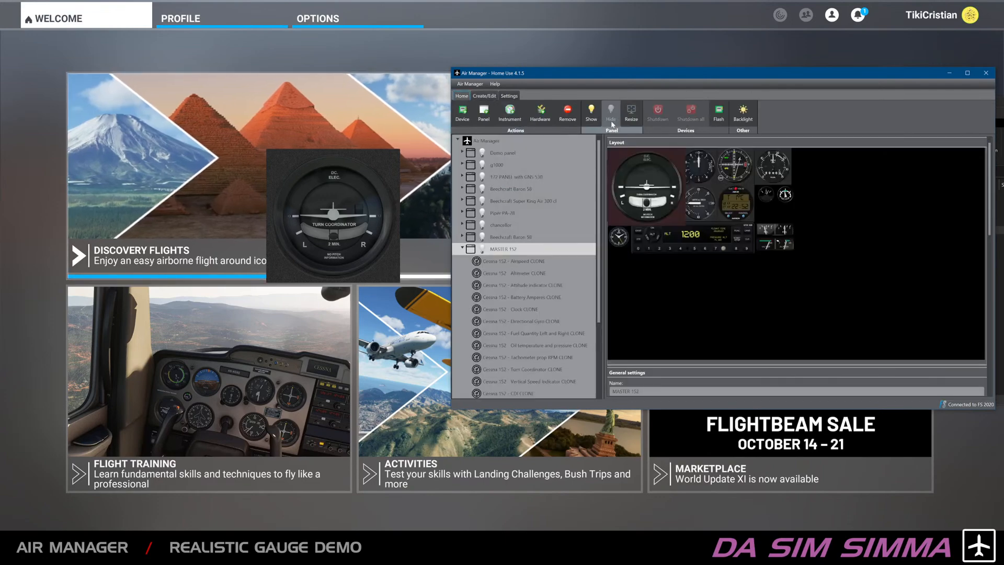
click(484, 96)
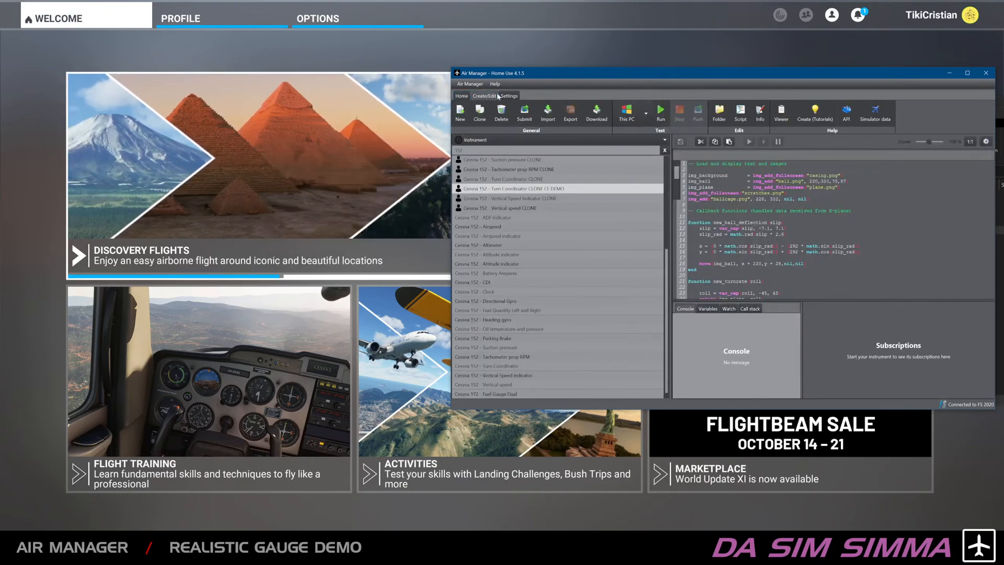
click(462, 96)
click(660, 201)
drag(661, 202, 664, 195)
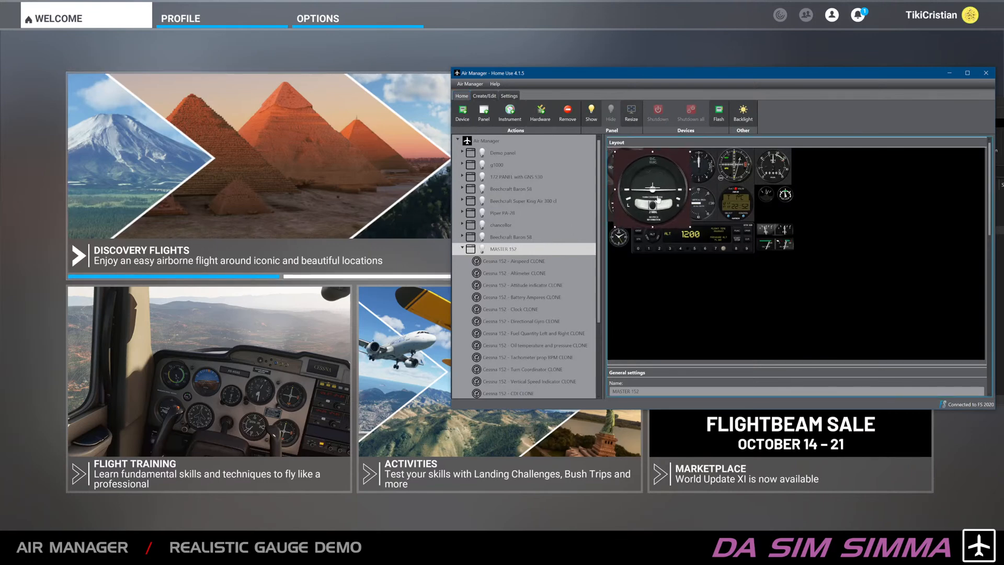
right_click(665, 194)
click(706, 257)
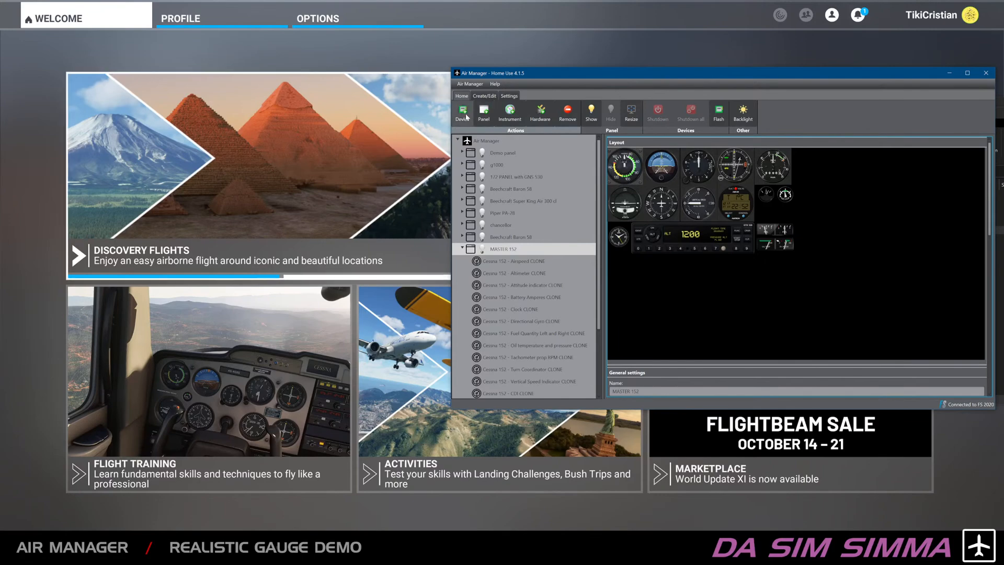
Step: Add a new panel using the Blank panel layout on Display 1 (3840x2160)
click(480, 120)
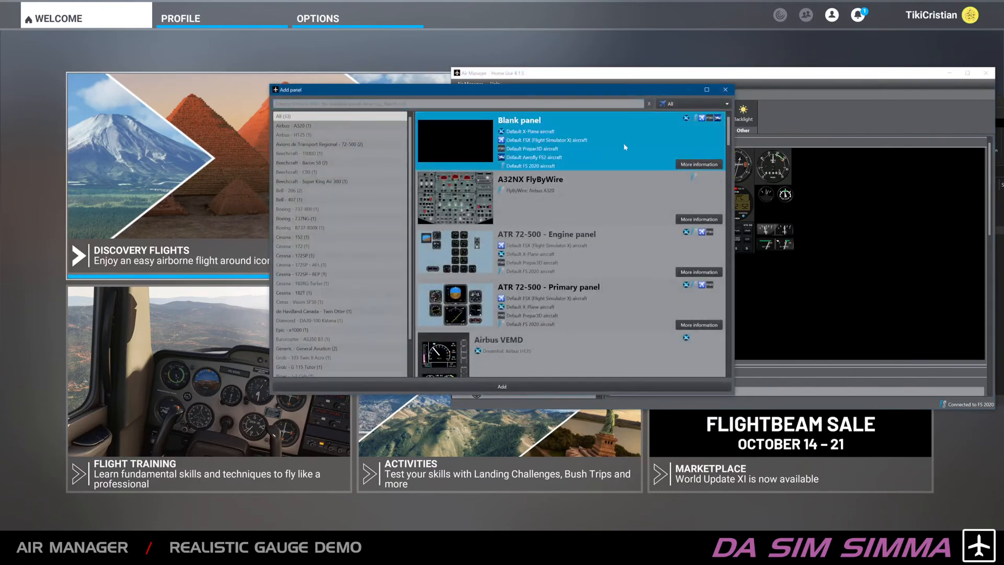
double_click(641, 166)
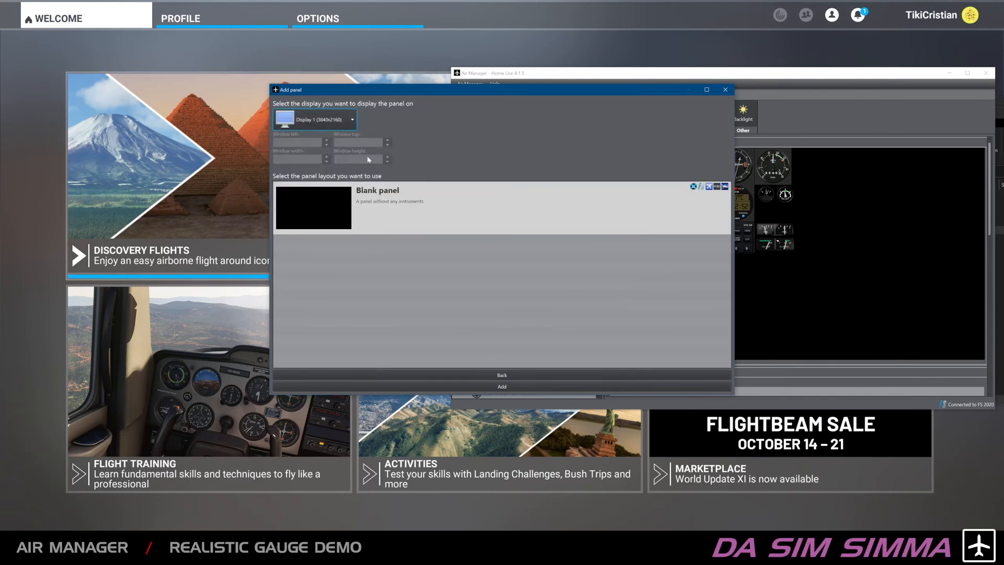
click(344, 119)
click(475, 140)
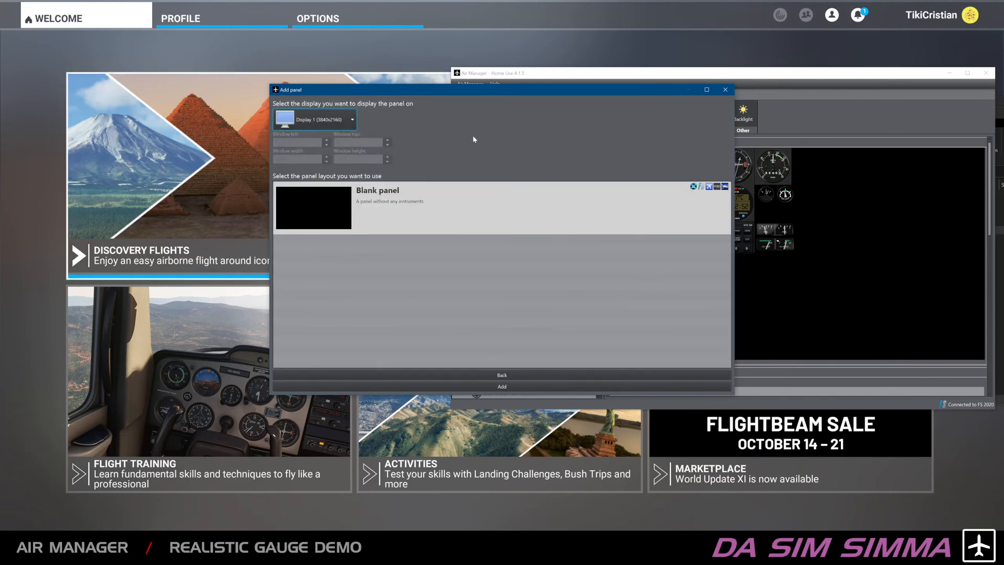
click(523, 386)
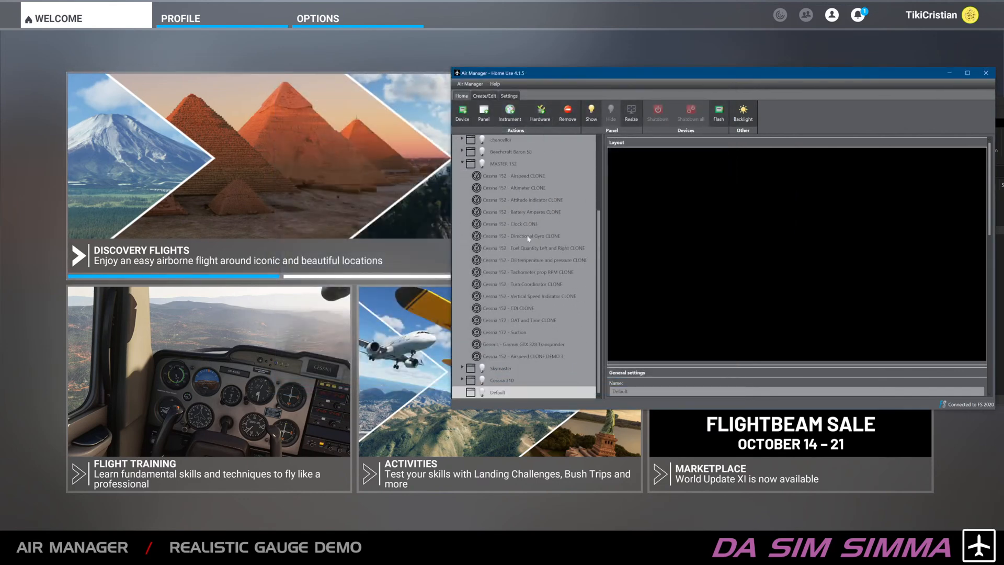
Step: Collapse MASTER 152 and add the Cessna 152 Turn Coordinator CLONE CF DEMO instrument to the Default panel
click(463, 164)
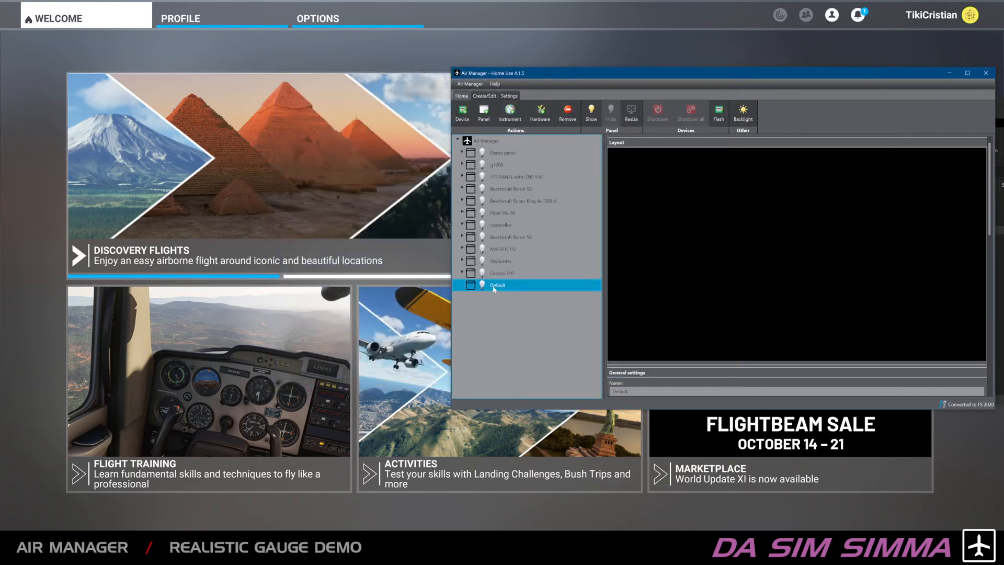
right_click(513, 286)
click(525, 293)
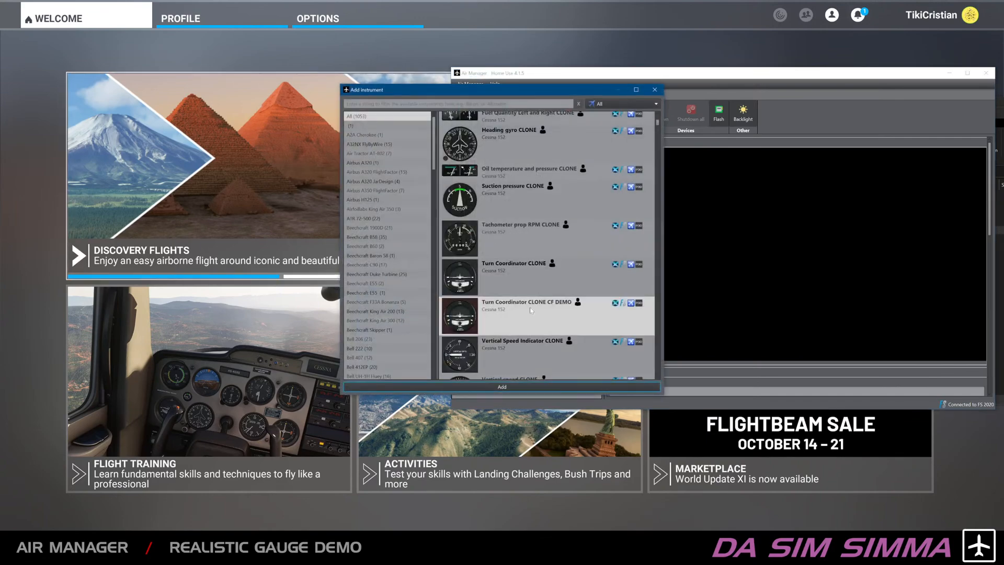
click(509, 387)
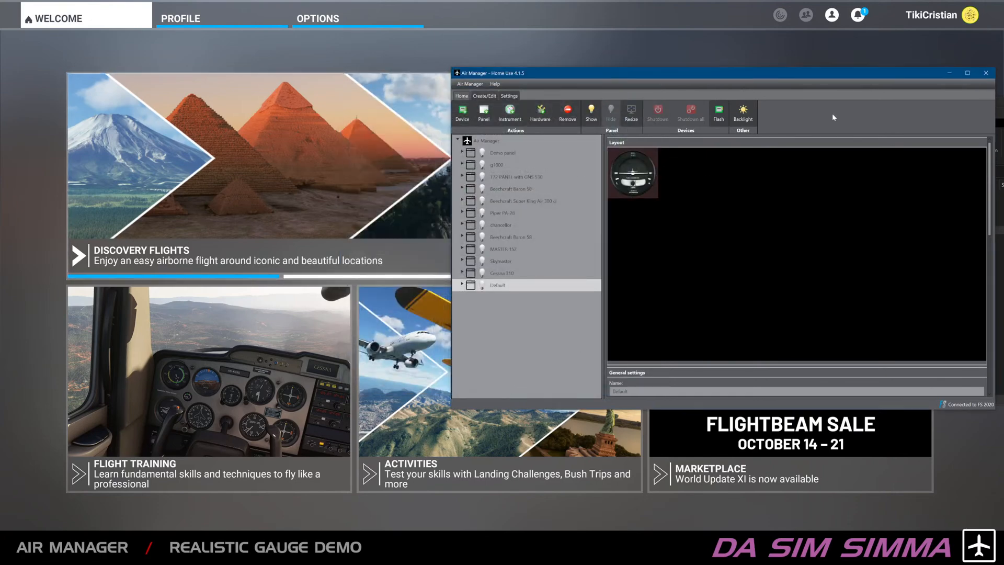
Step: Move Air Manager out of the way and close both open instrument folder windows
drag(910, 71, 756, 65)
click(831, 67)
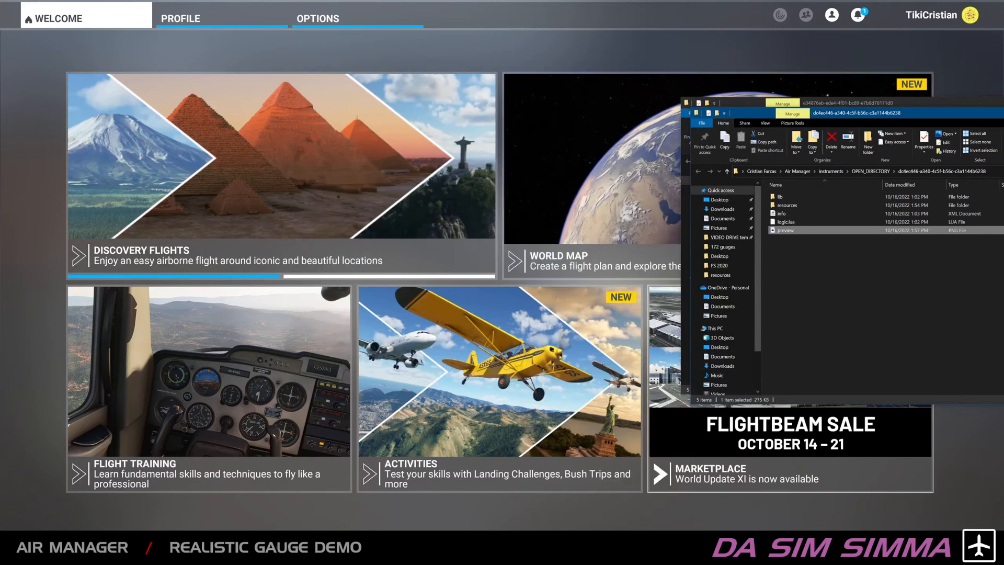
key(alt+F4)
key(alt+F4)
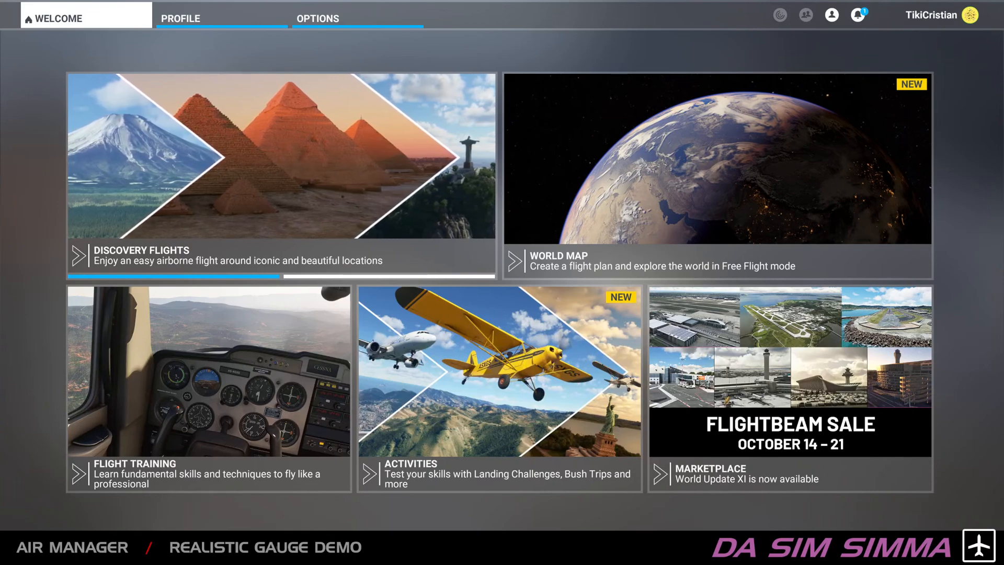
Step: Launch Air Manager from its desktop shortcut, allowing it to run, and show the Default panel instead of MASTER 152
key(super+e)
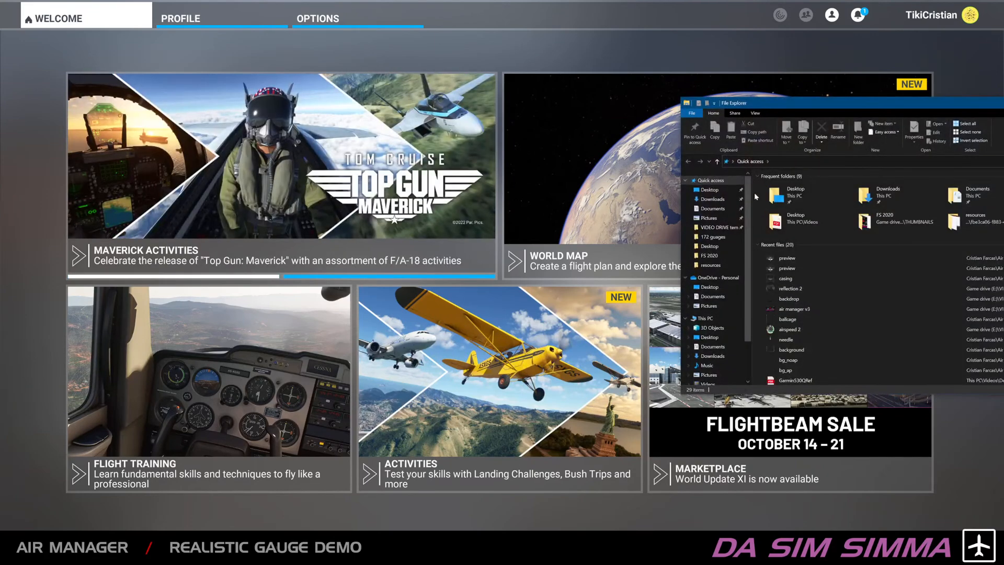
click(723, 192)
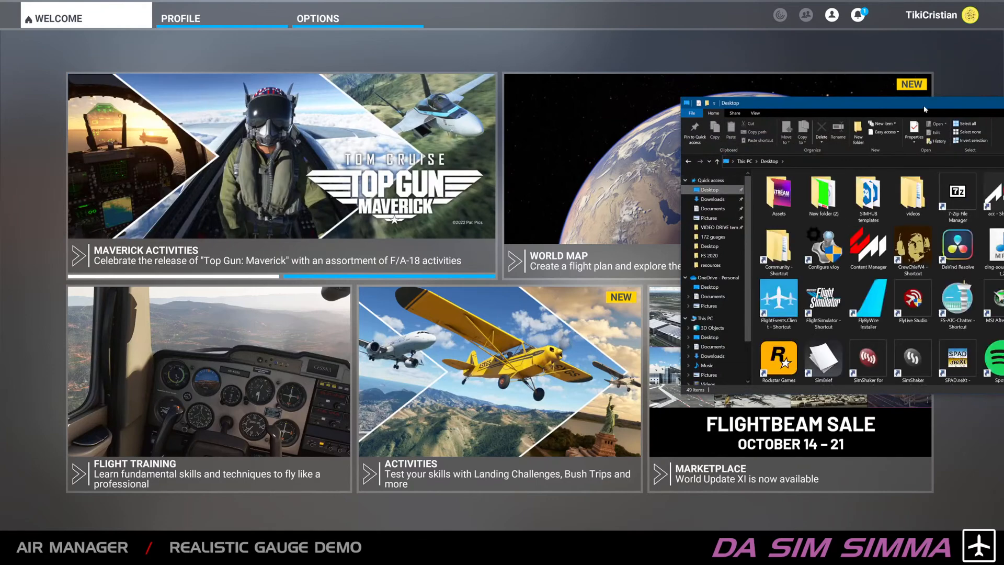
drag(863, 102, 600, 90)
click(783, 180)
double_click(783, 181)
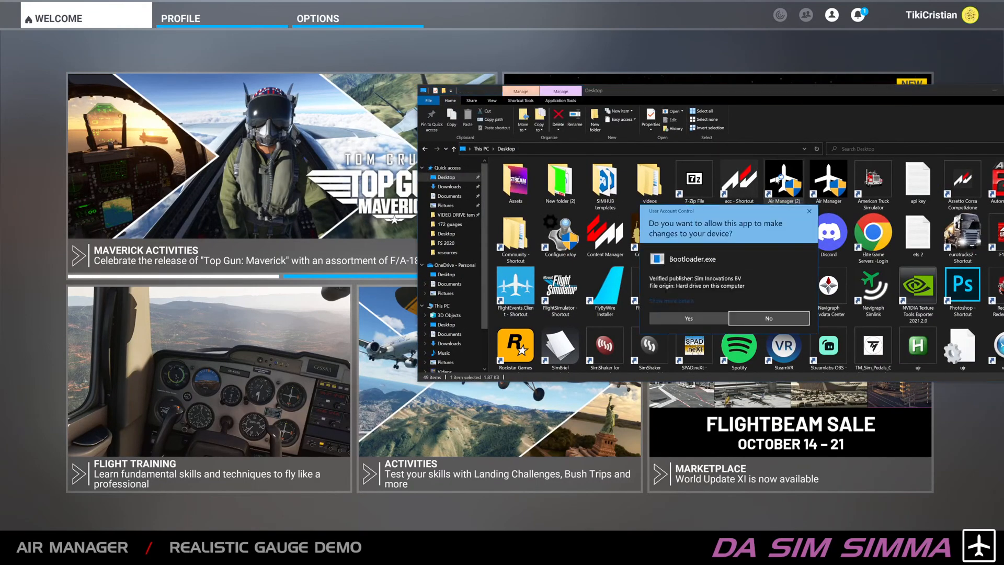
click(710, 316)
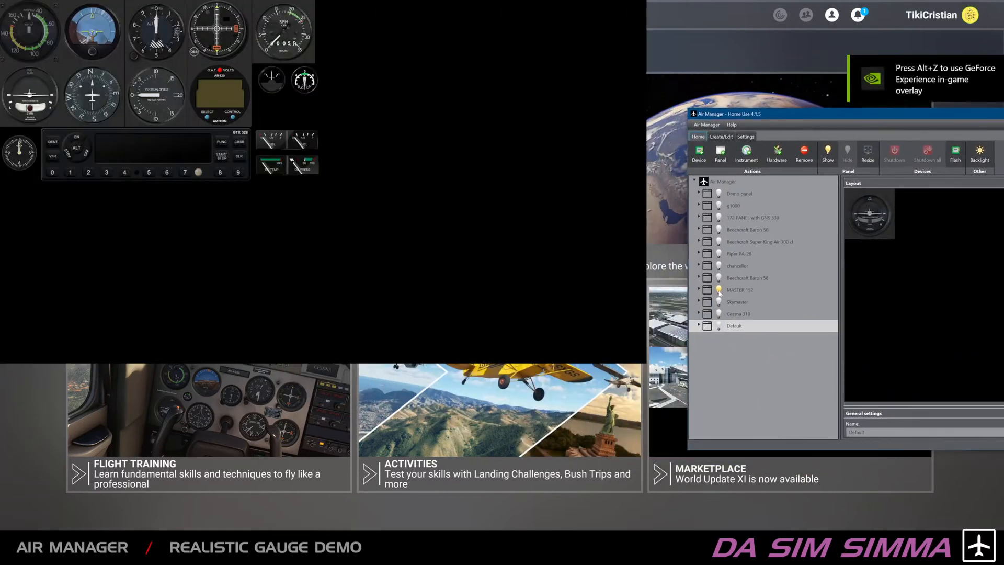
click(719, 291)
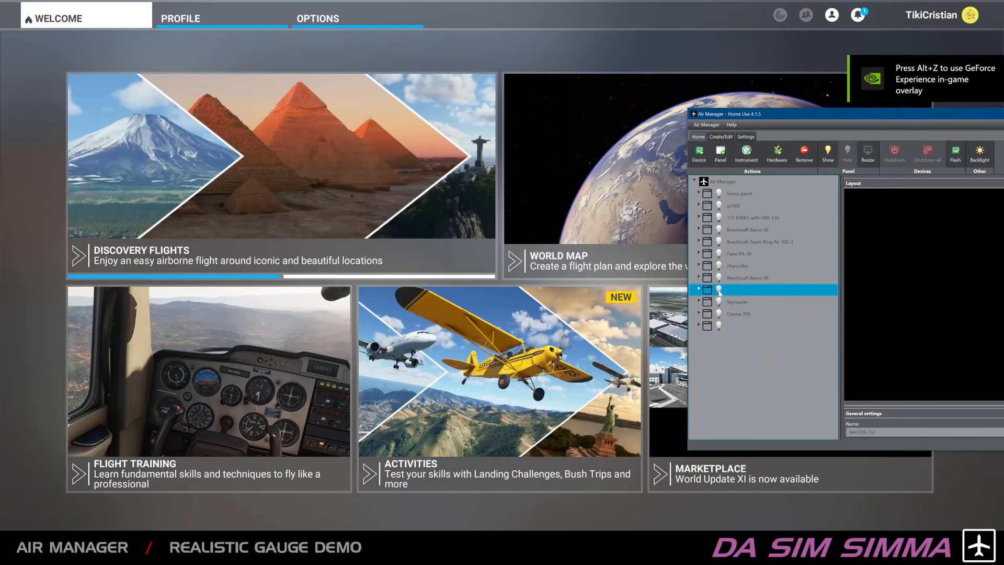
click(718, 326)
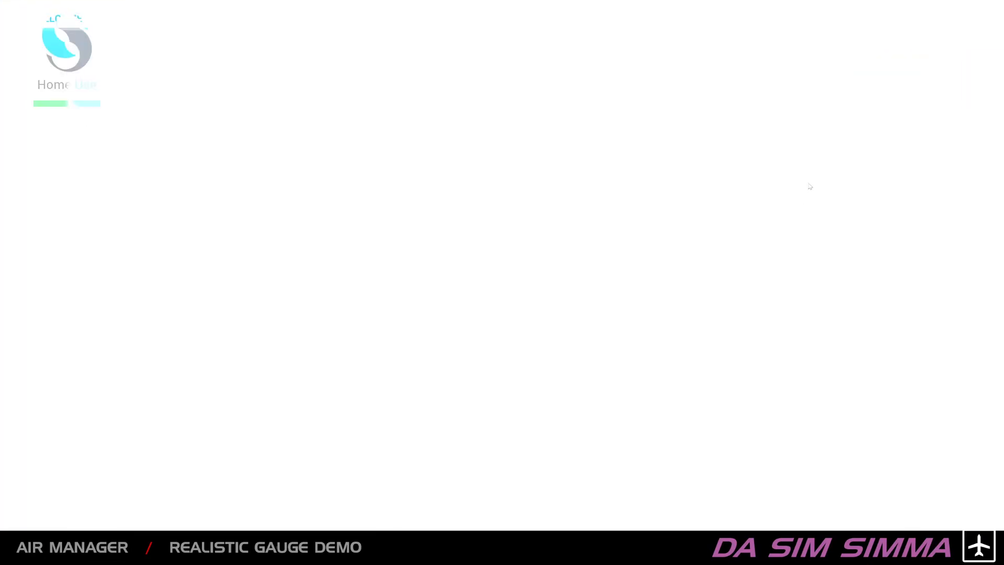
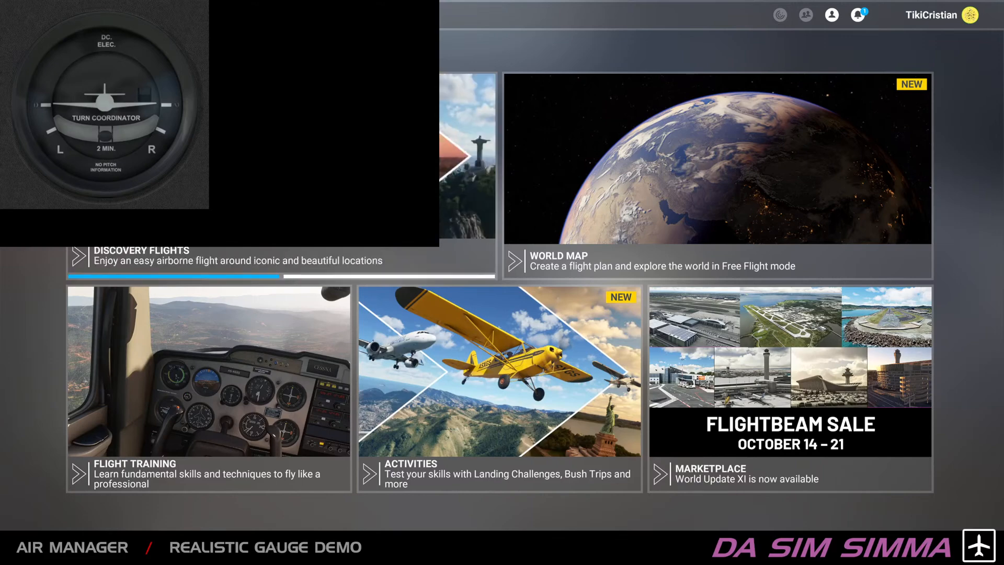
Step: Filter the instrument library by 152 and add the stock Cessna 152 Turn Coordinator to the Default panel
drag(1003, 96, 669, 55)
text(1)
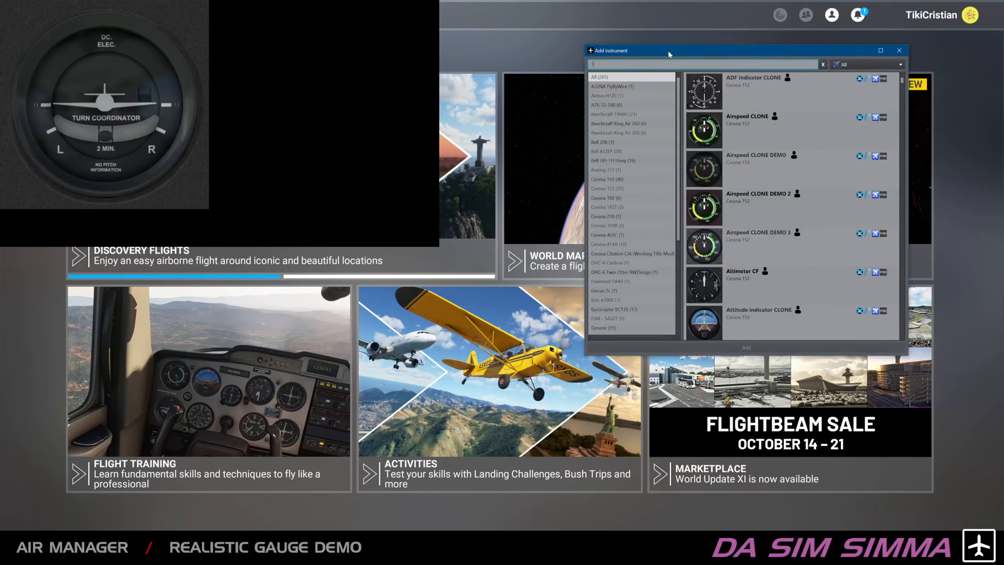
text(52)
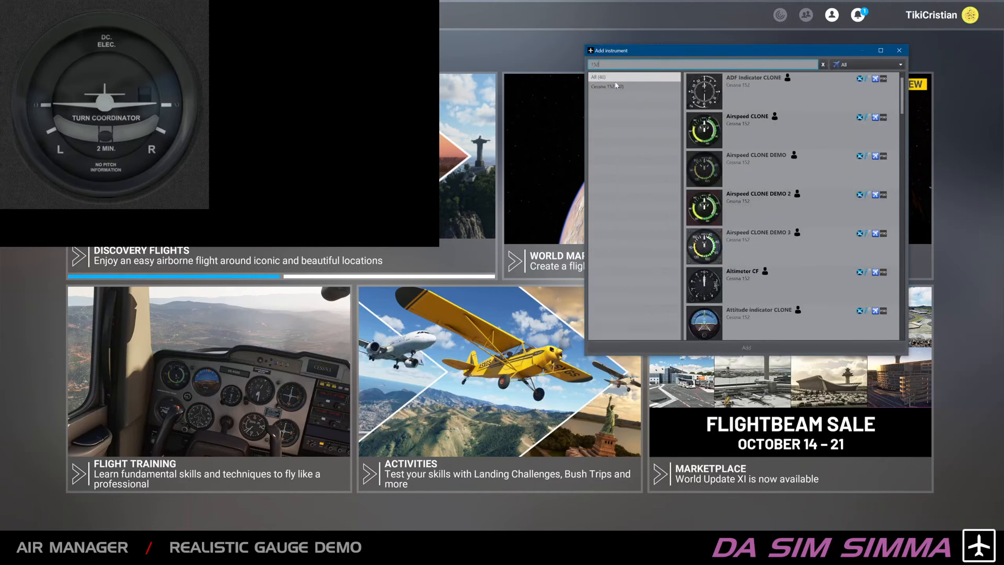
click(634, 87)
scroll(785, 174, down, 5)
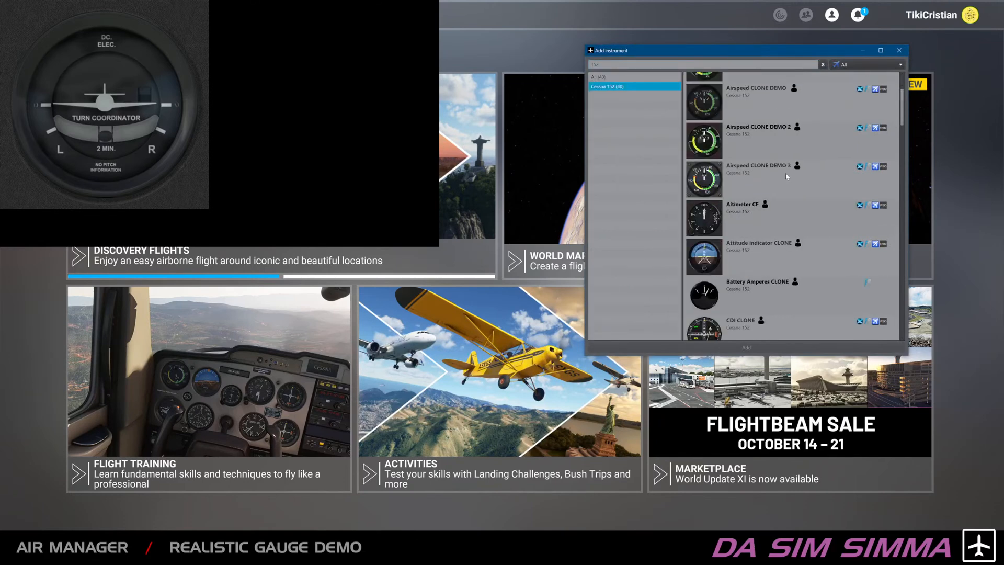
click(770, 262)
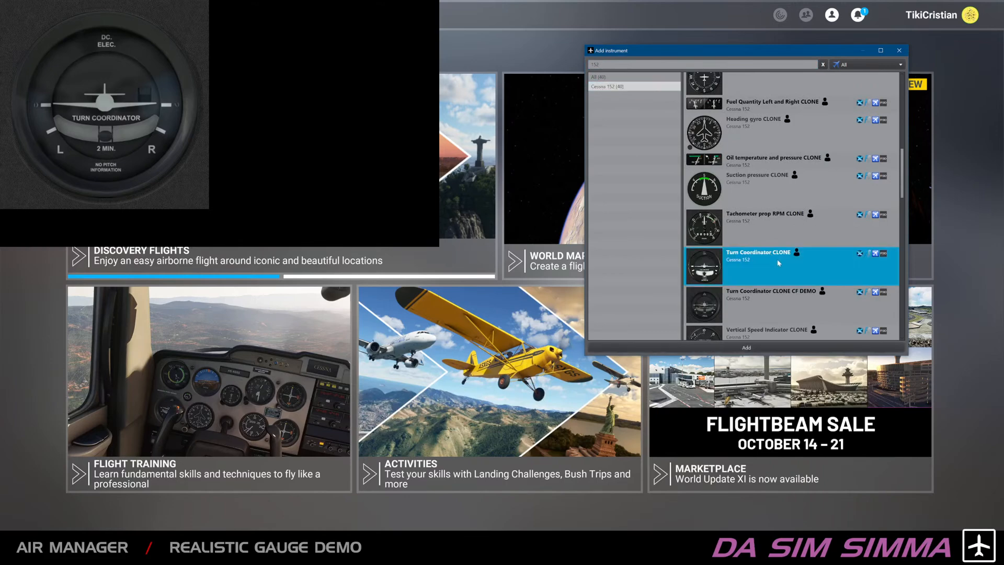
scroll(772, 256, down, 4)
scroll(760, 233, down, 5)
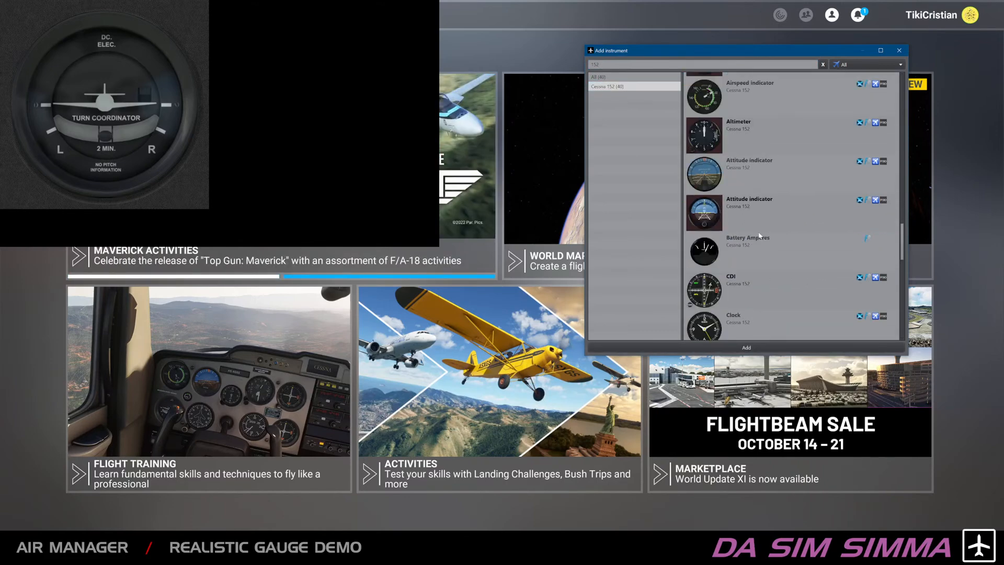
scroll(767, 241, down, 4)
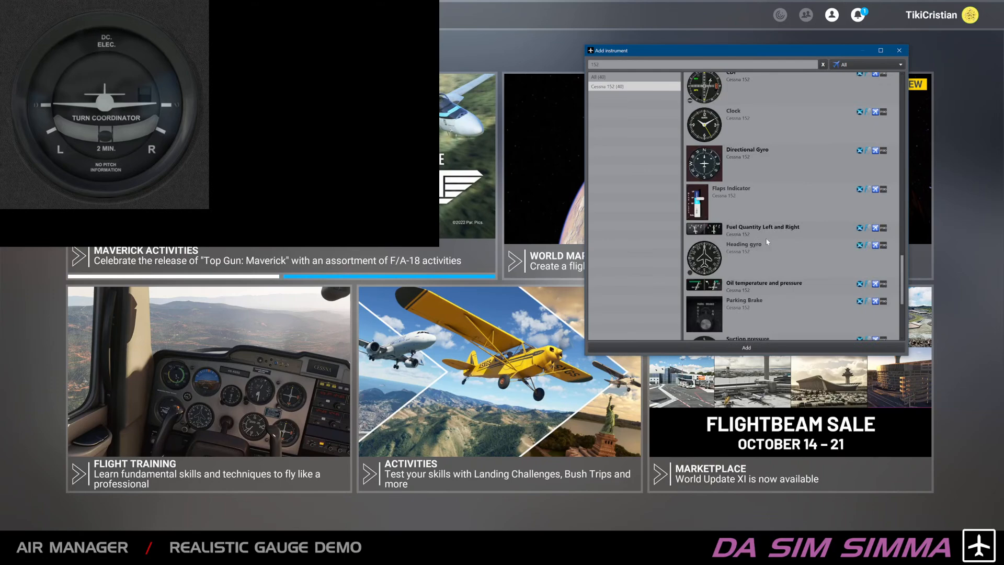
scroll(767, 242, down, 3)
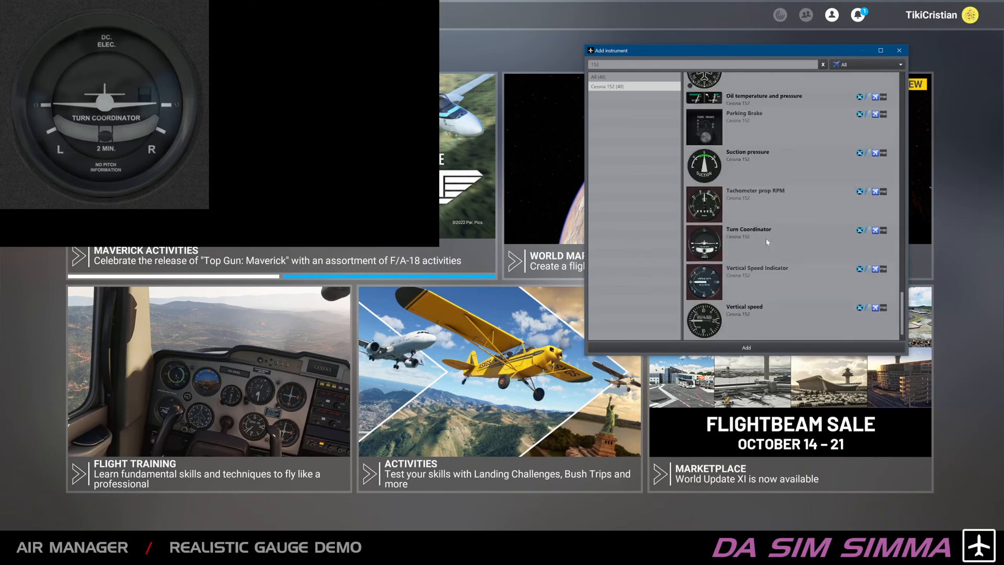
click(753, 244)
double_click(770, 241)
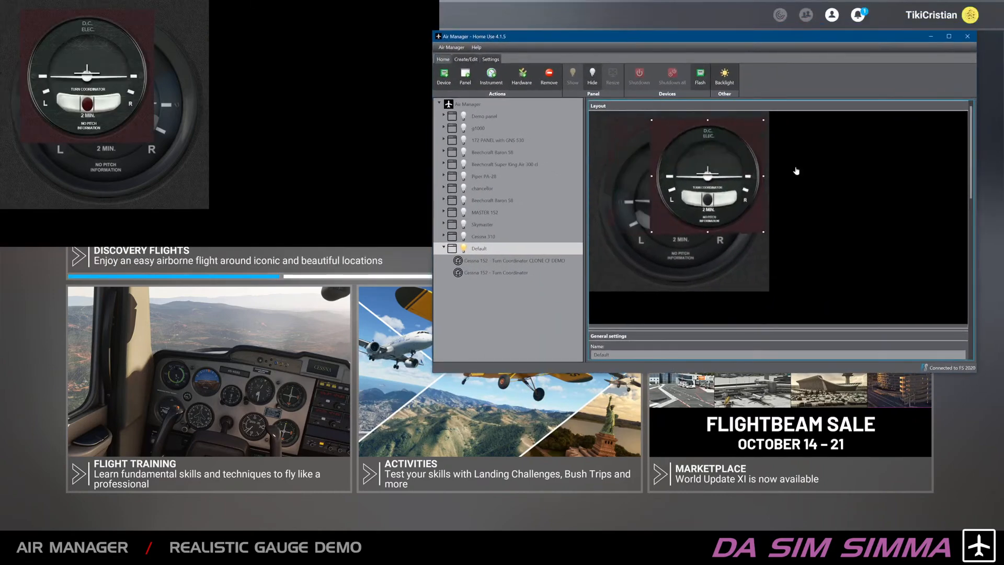
Step: Place the stock Turn Coordinator beside the custom gauge, enlarge it to match, and move Air Manager out of the way
drag(796, 171, 847, 164)
drag(884, 226, 941, 292)
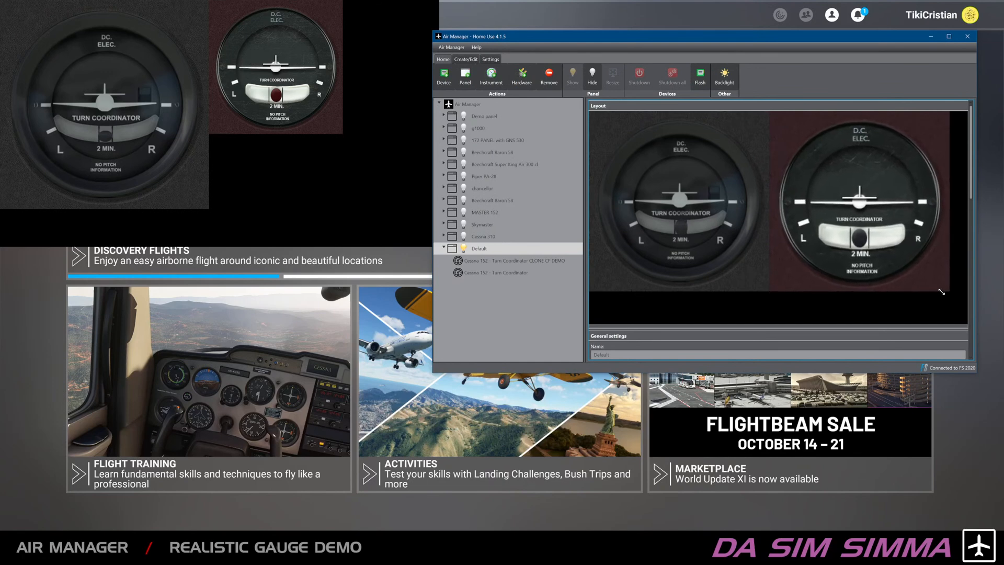
drag(726, 39, 1003, 86)
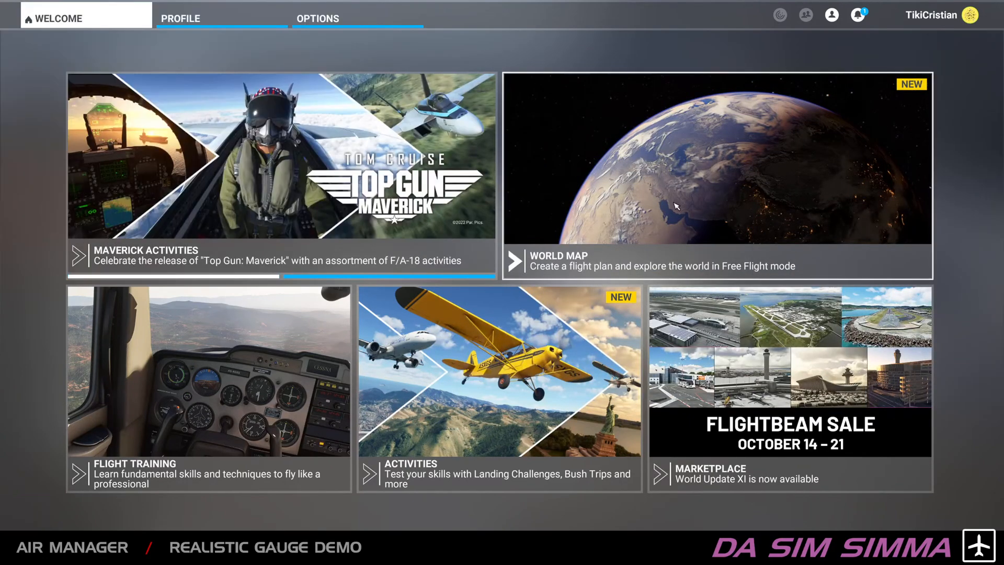
Step: Set KELM Elmira/Corning Rgnl as the departure on the Flight Simulator world map and start the flight in the cockpit
click(674, 204)
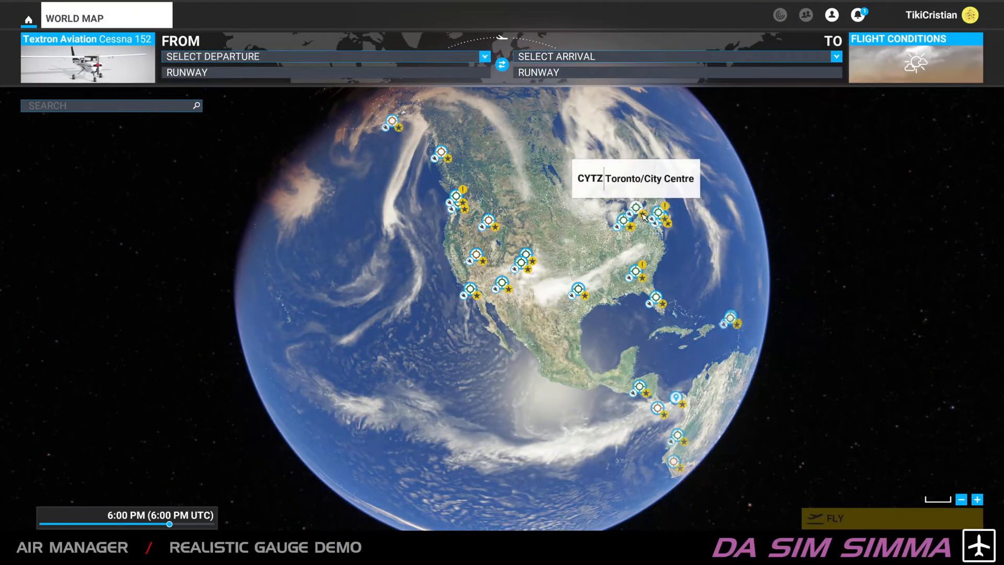
scroll(630, 235, up, 10)
scroll(612, 213, up, 8)
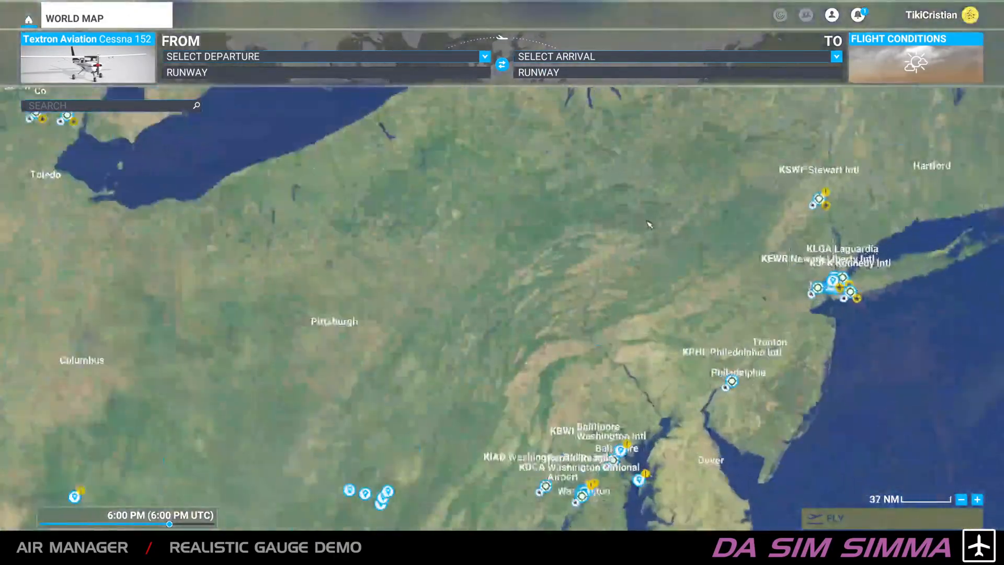
scroll(567, 231, down, 5)
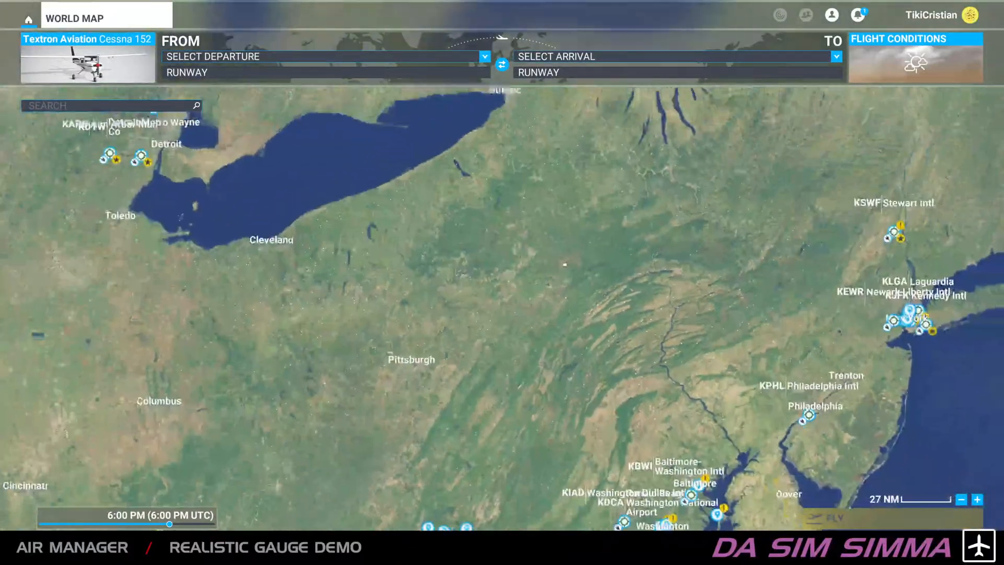
drag(565, 265, 571, 291)
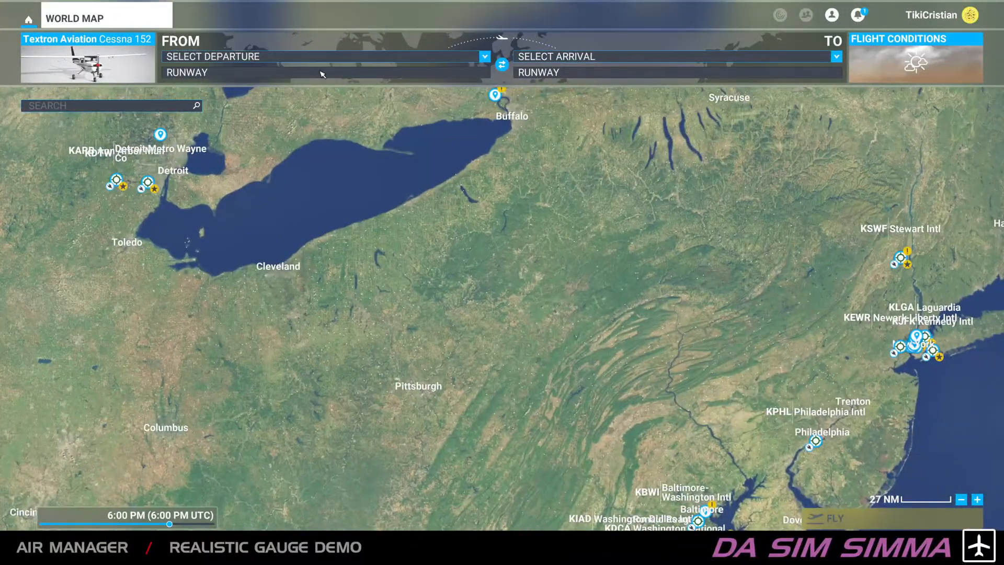
click(295, 58)
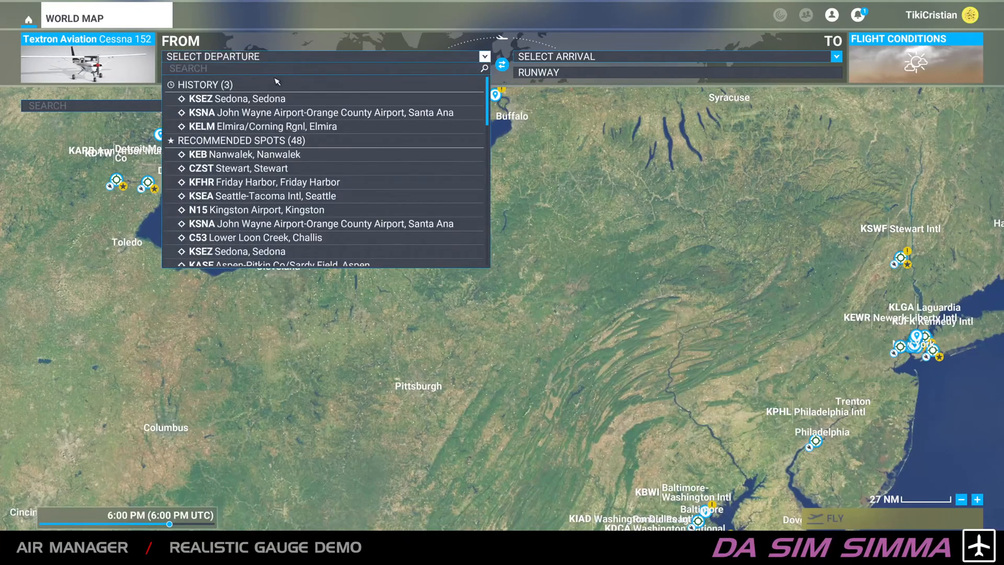
click(246, 127)
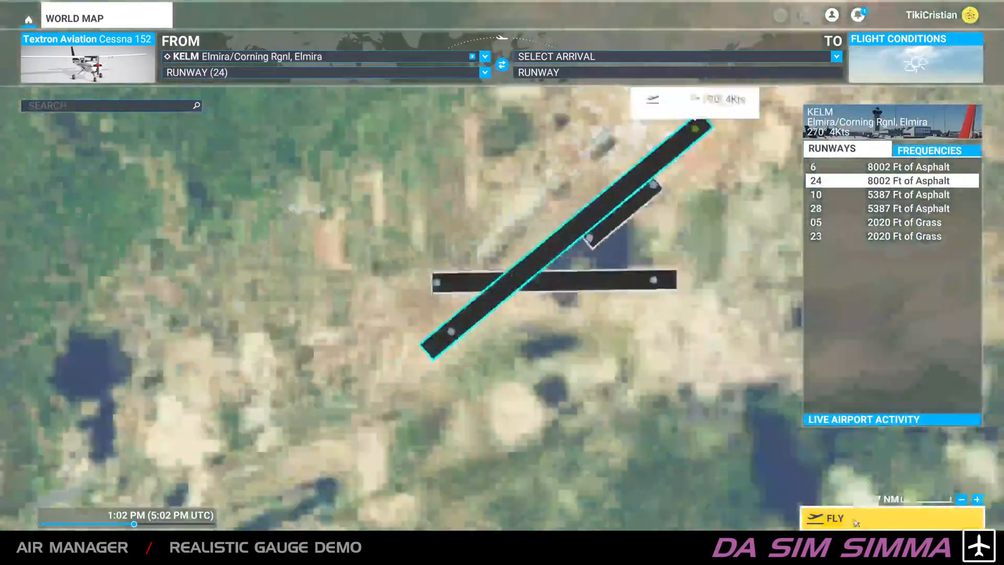
click(855, 520)
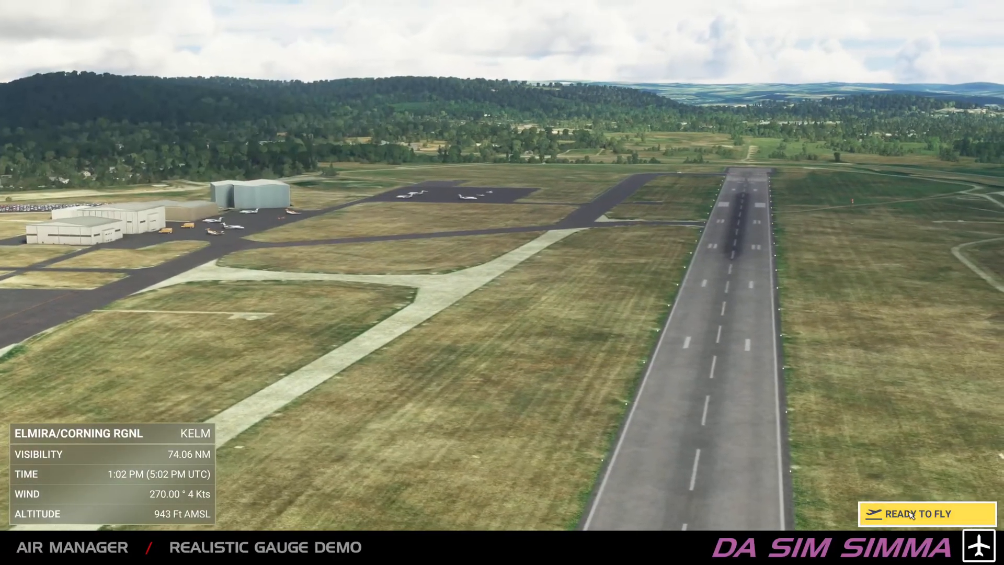
click(925, 513)
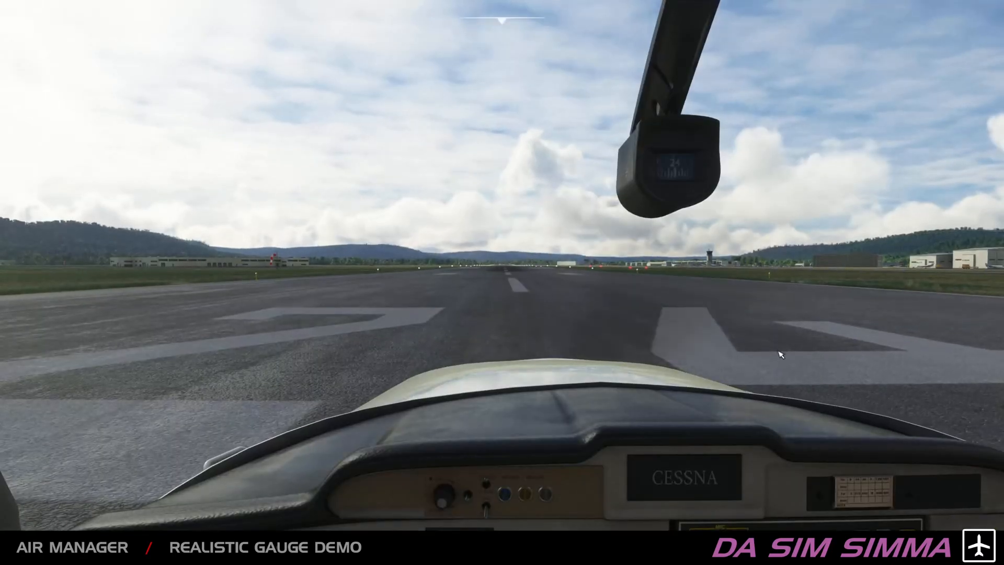
Step: Frame the cockpit view on the flight instruments so the in-sim turn coordinator can be compared with the Air Manager gauges
key(Down)
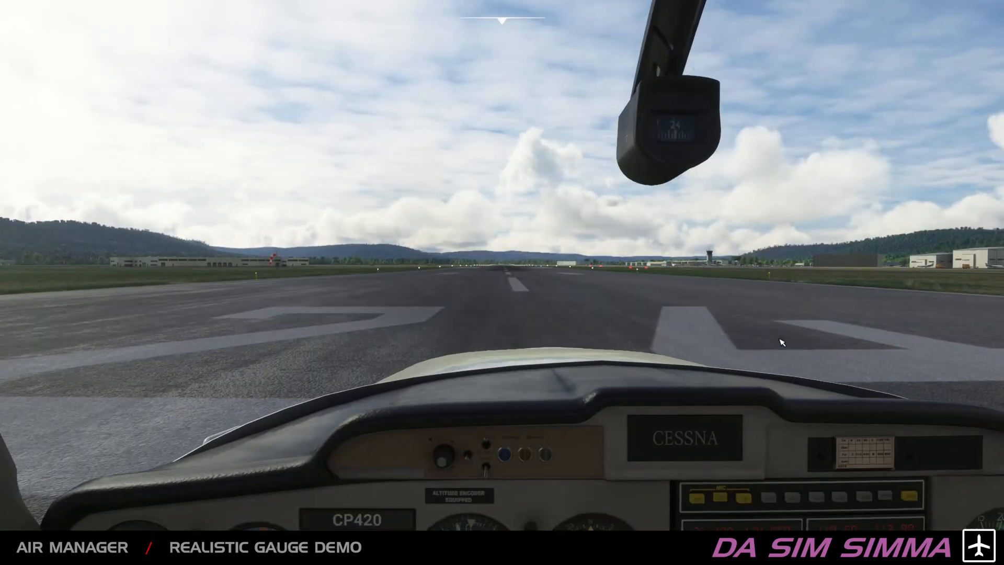
key(Left)
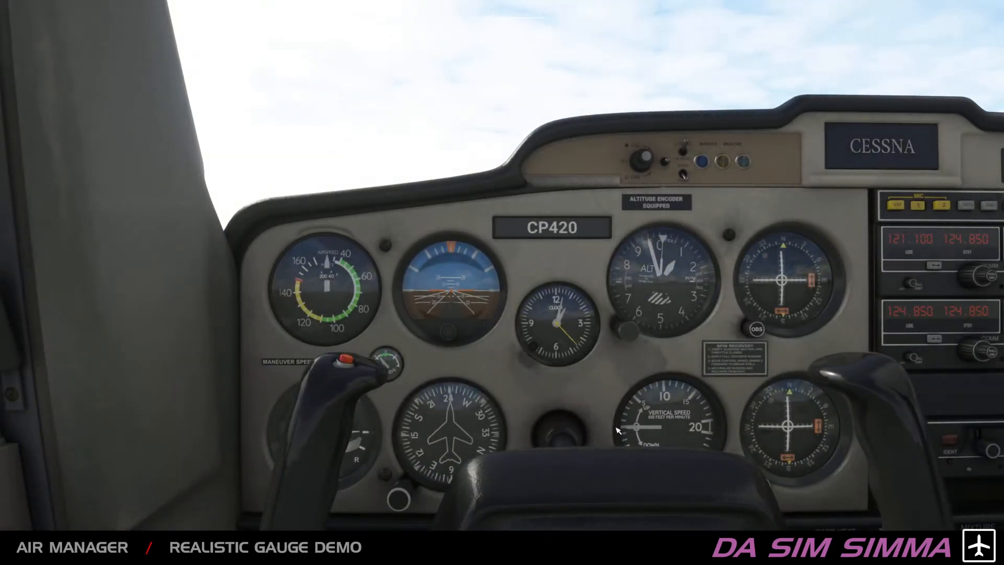
click(558, 433)
key(Up)
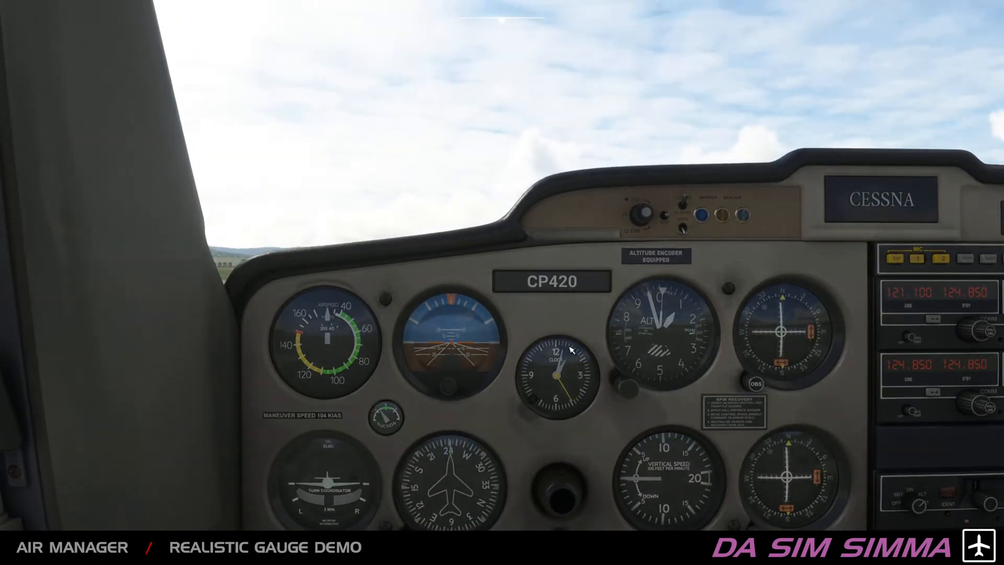
key(shift+Down)
key(Up)
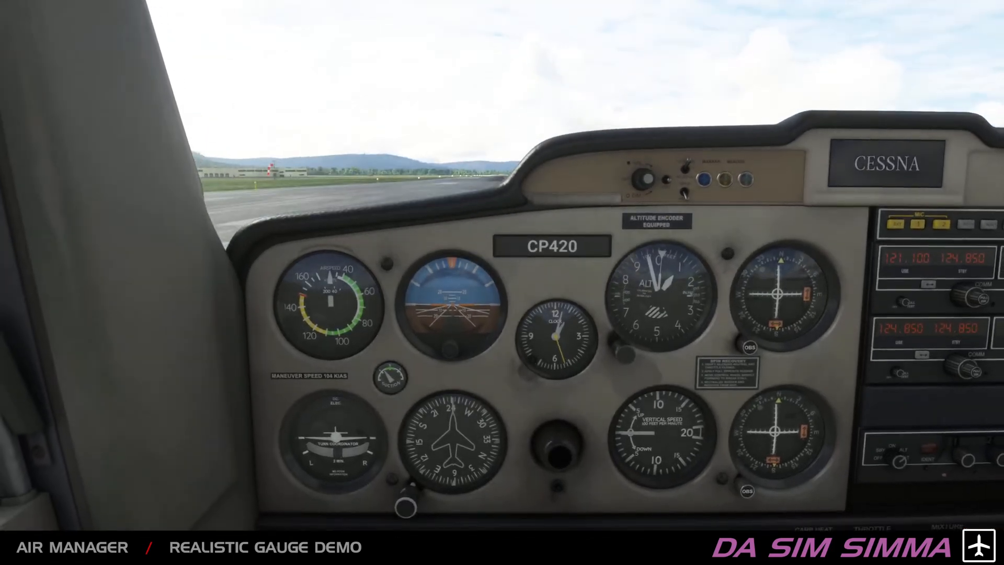
key(Up)
key(shift+Down)
key(shift+Up)
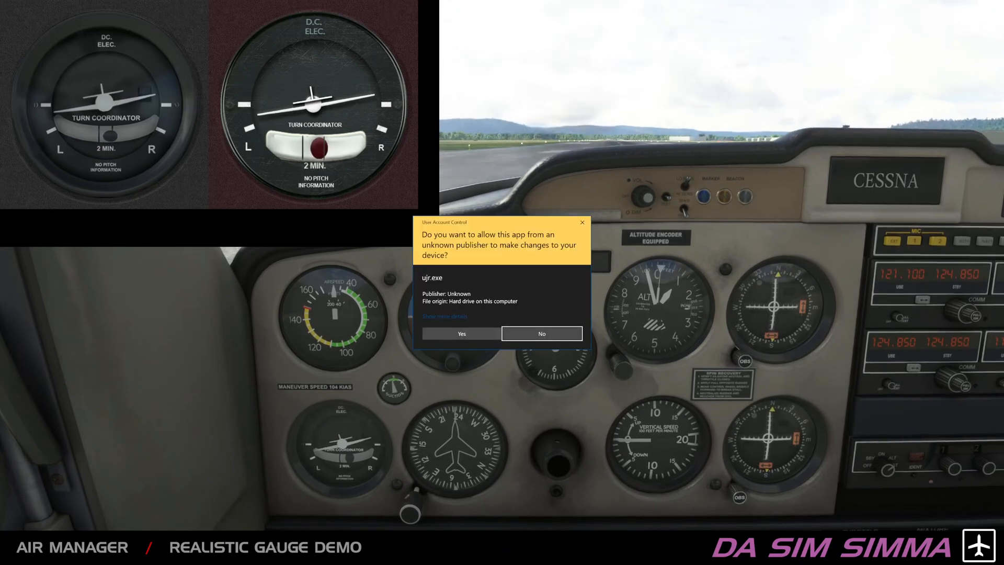
Step: Allow ujr.exe to run and minimise its UJR window to return to the cockpit
click(461, 333)
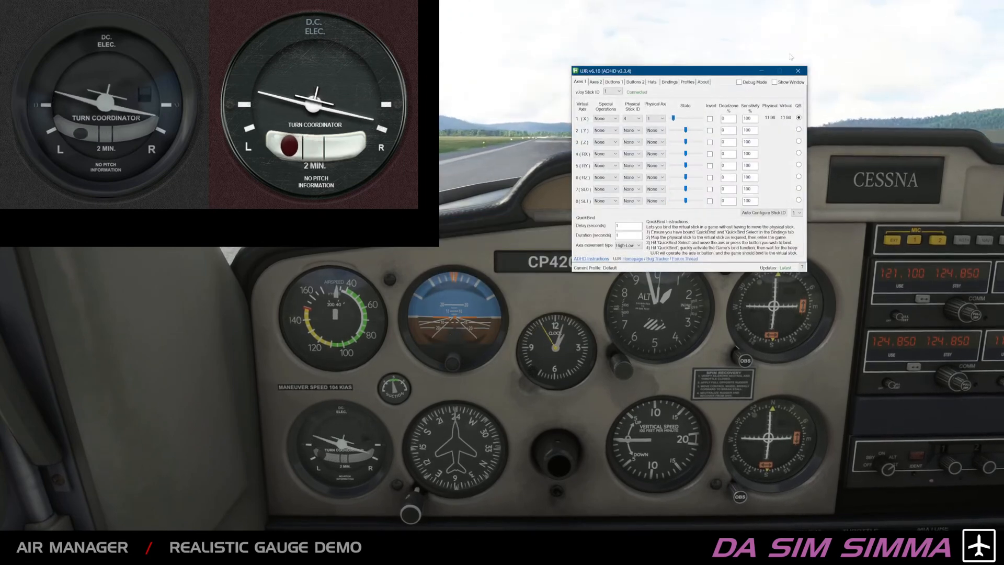
click(761, 70)
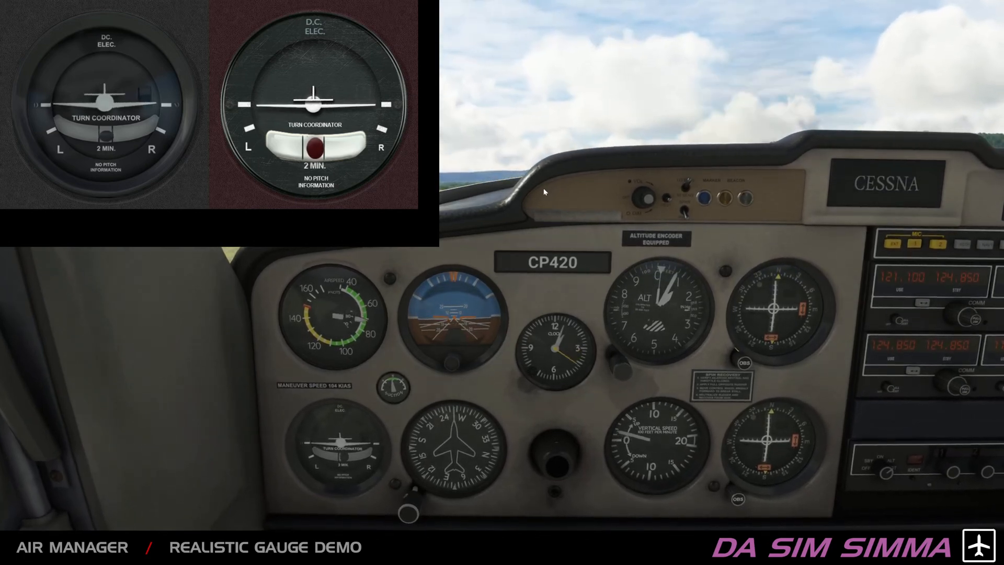
click(598, 127)
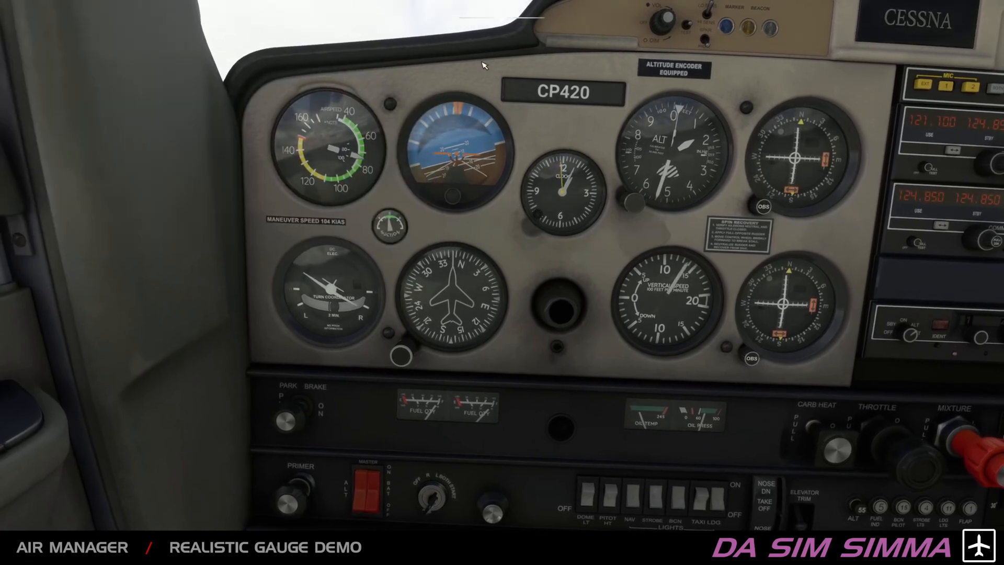
Step: Switch to the turn coordinator artwork in Photoshop and deselect the ball layer
mouse_move(315, 40)
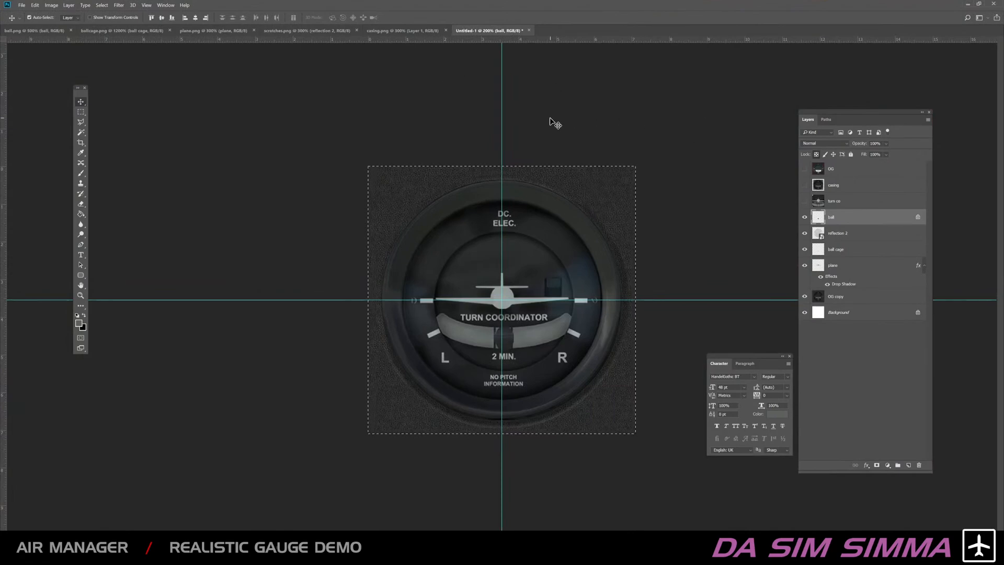
click(414, 123)
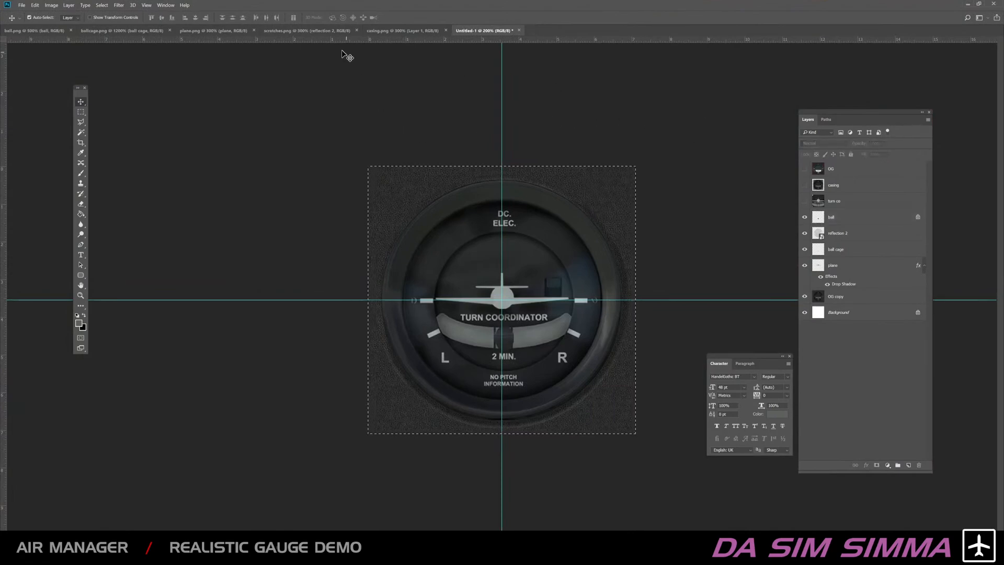
Step: Switch to the plane.png document and nudge the plane layer down a few pixels
click(209, 31)
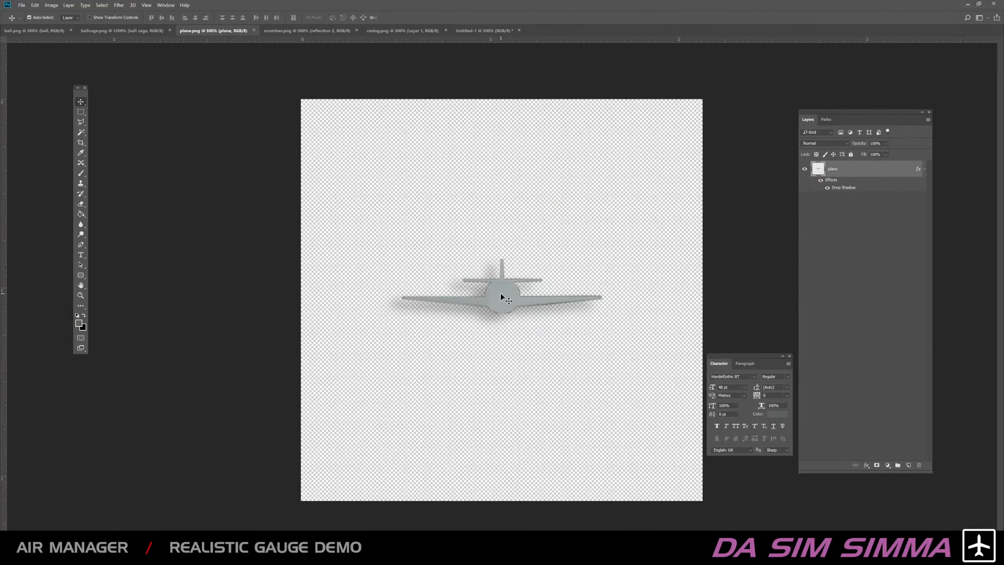
key(Down)
key(Down)
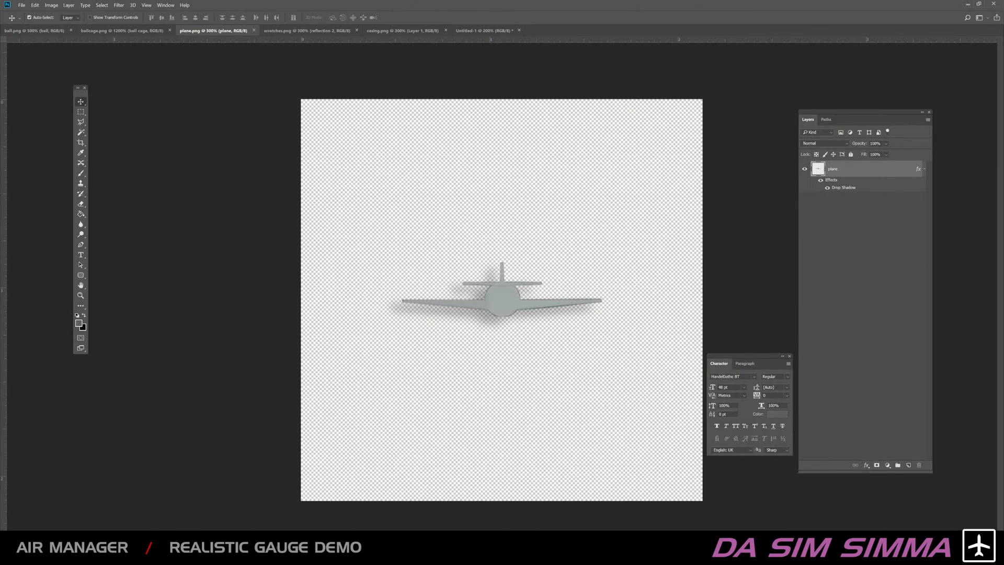
Step: Relaunch Air Manager from the Desktop folder, allowing Bootloader.exe, and replace the displayed MASTER 152 panel with the Default panel
key(super+e)
click(458, 181)
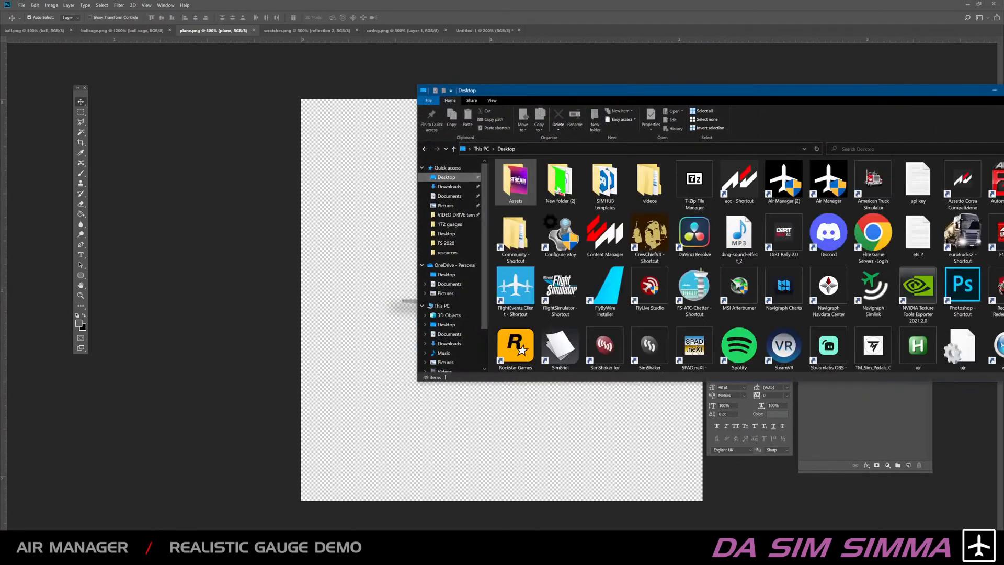
click(773, 185)
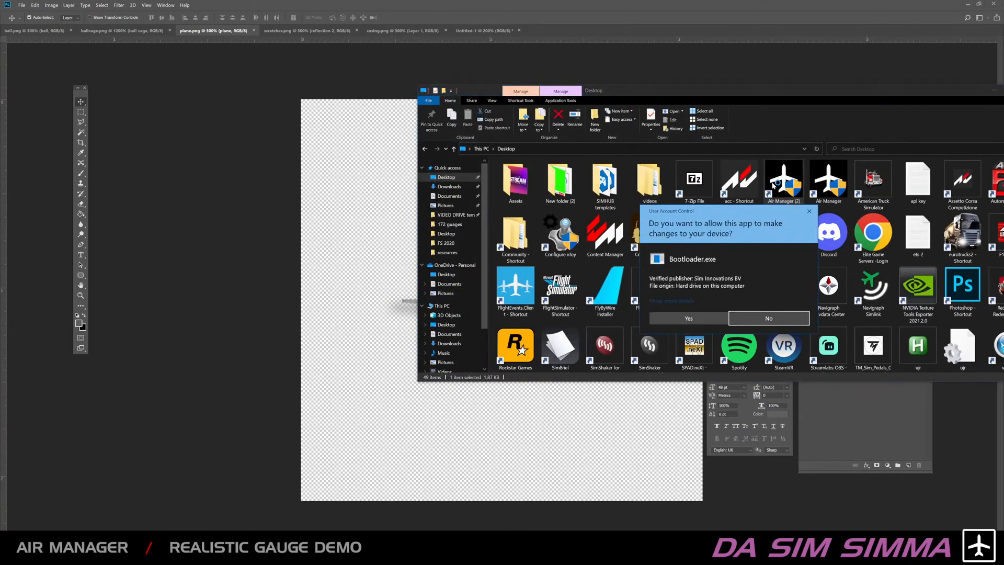
click(688, 317)
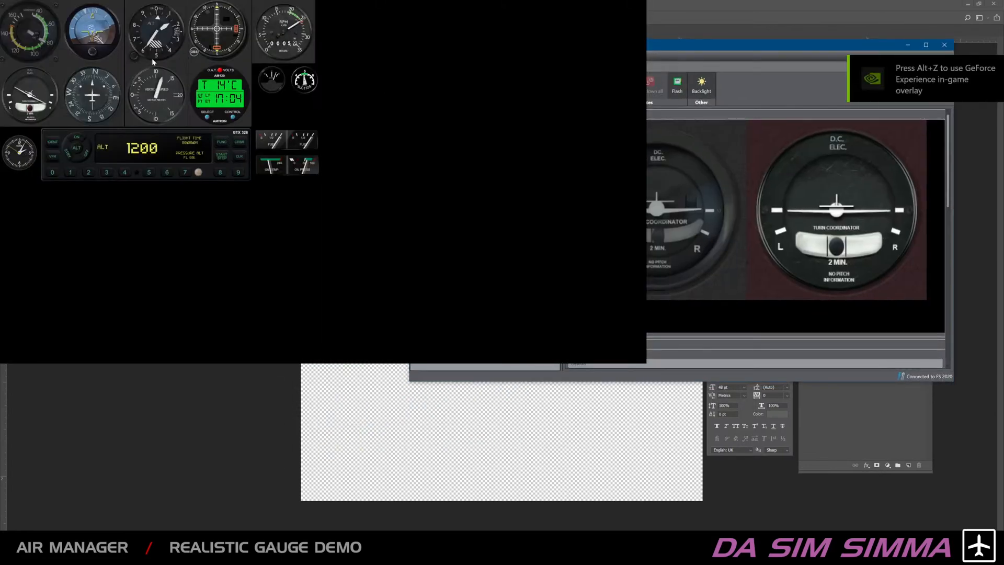
drag(685, 45, 977, 102)
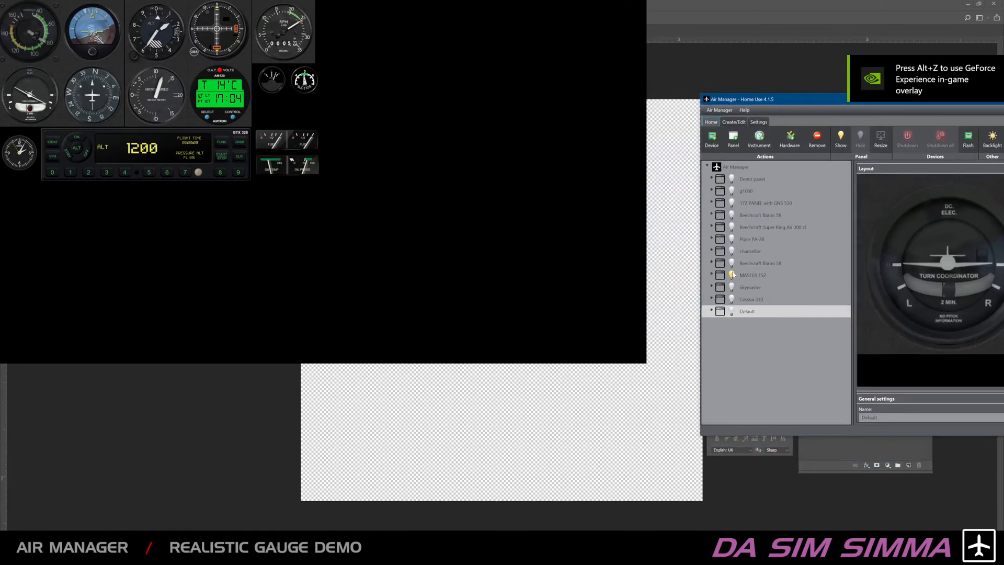
click(733, 275)
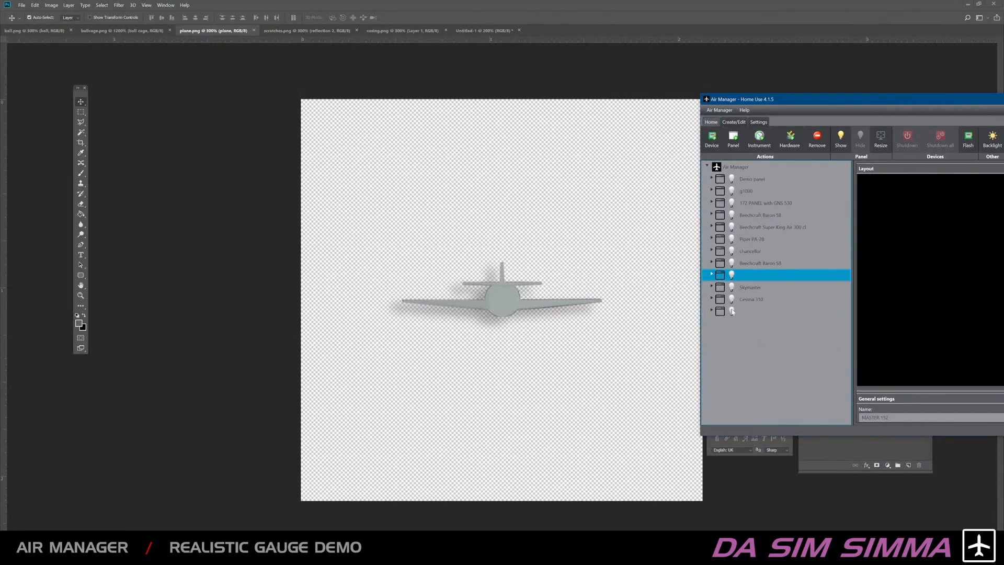
click(732, 311)
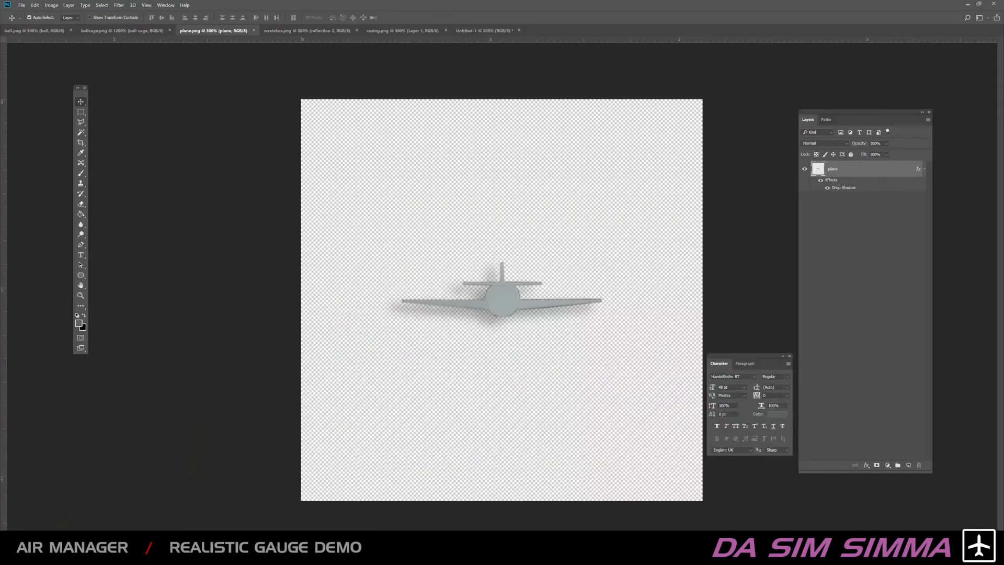
Step: Nudge the plane in plane.png a few more pixels down and save the image
key(Down)
key(Down)
key(Down)
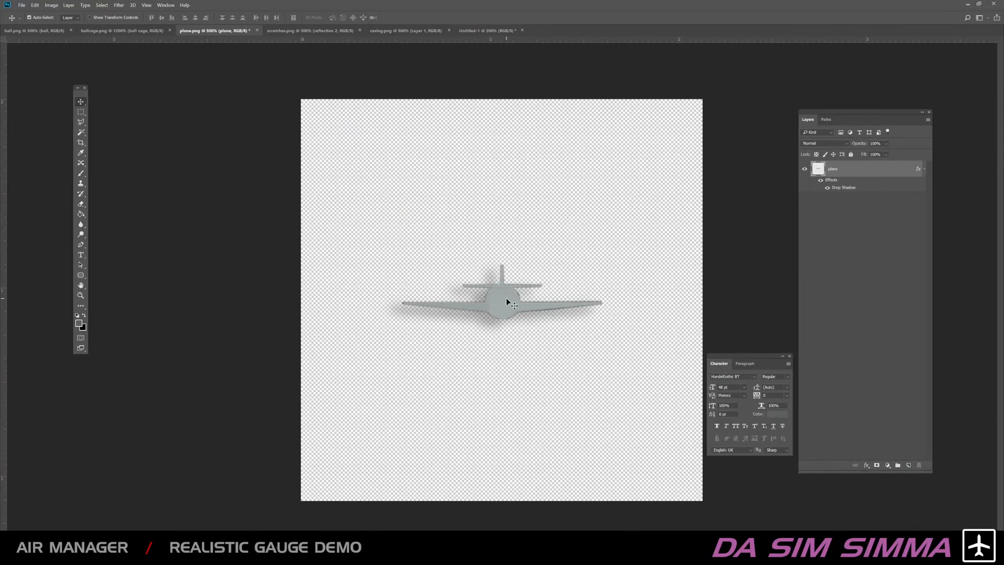
key(Down)
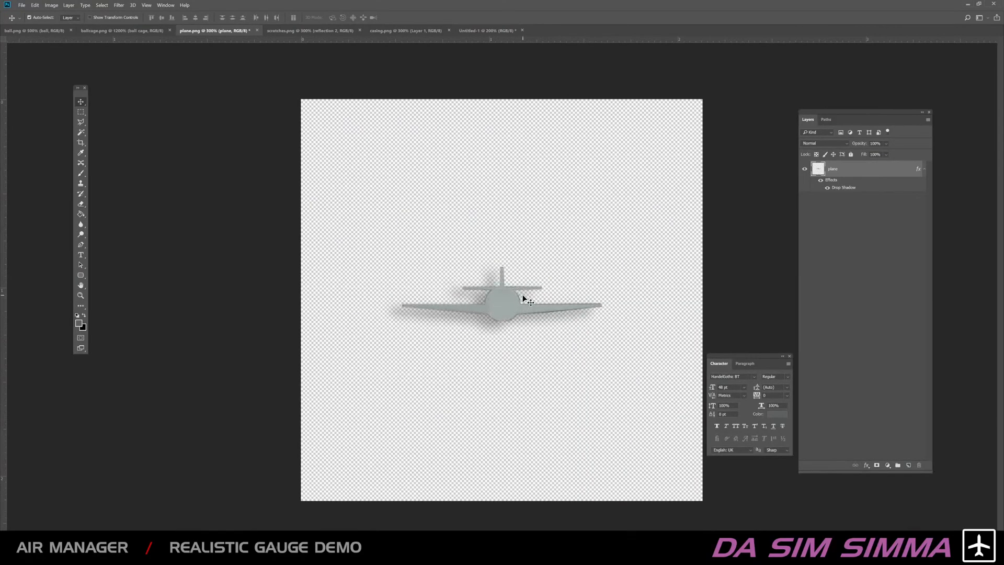
key(ctrl+s)
Step: Restart Air Manager to load the lowered plane image, hide the MASTER 152 panel and show the Default panel
key(alt+Tab)
key(alt+Tab)
click(235, 554)
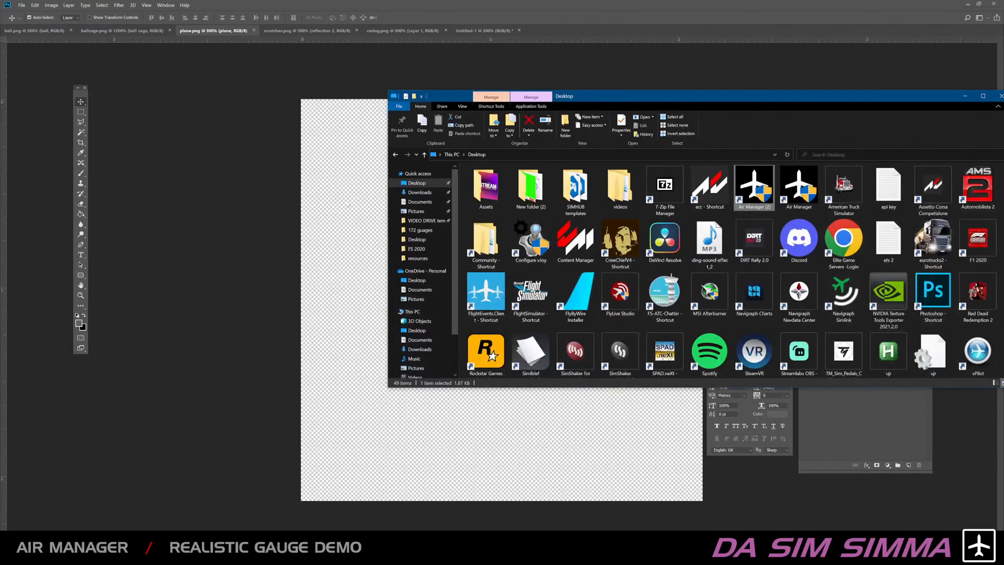
double_click(756, 188)
click(661, 322)
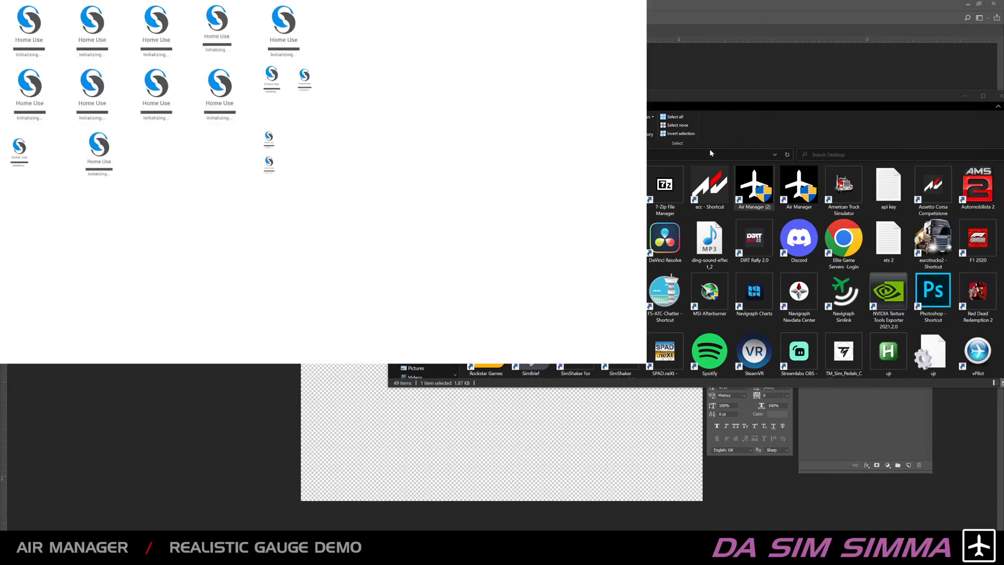
click(731, 275)
click(732, 275)
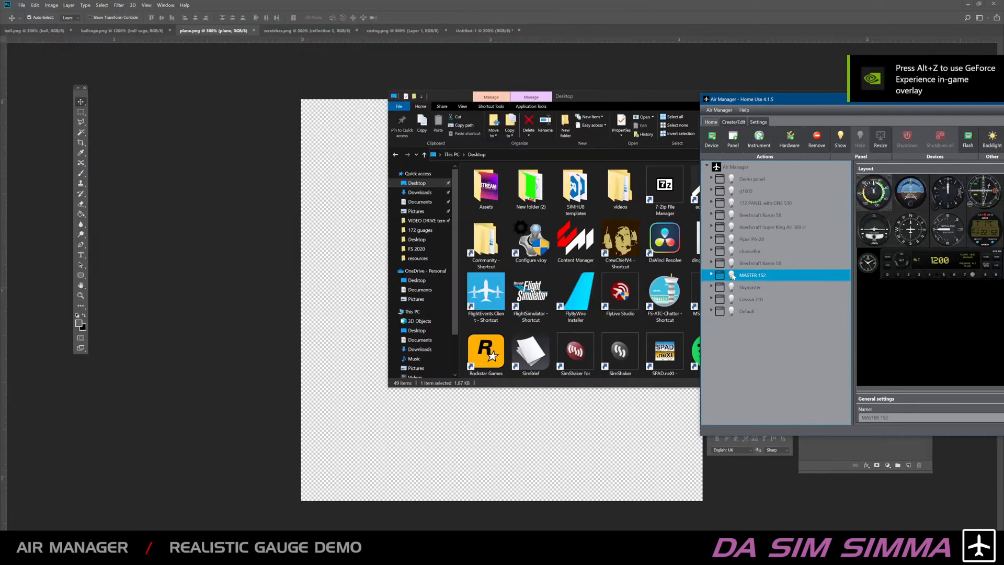
click(730, 311)
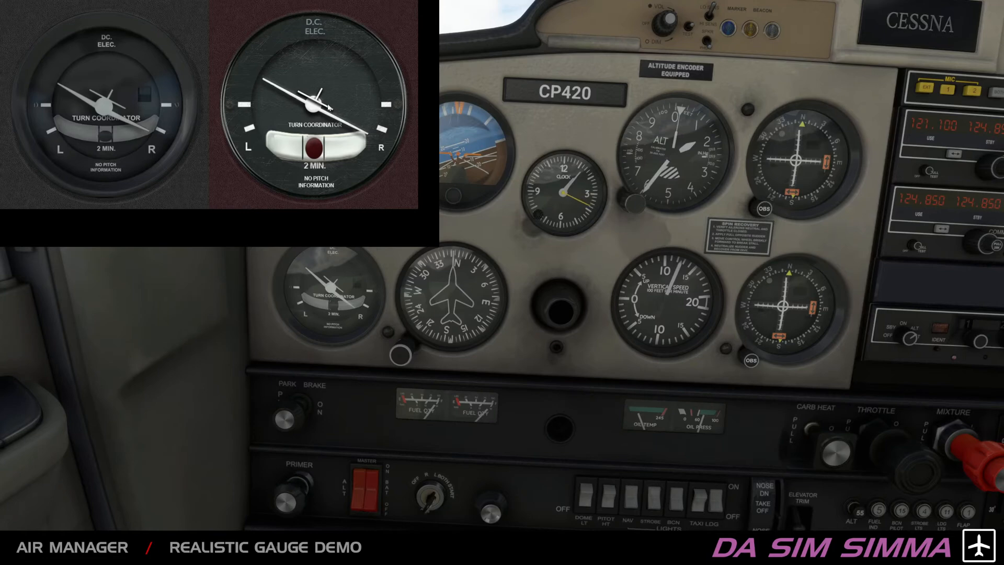
Step: Toggle the flight's pause in the Cessna 152 cockpit and compare the simulator's turn coordinator with the Air Manager gauges
mouse_move(508, 27)
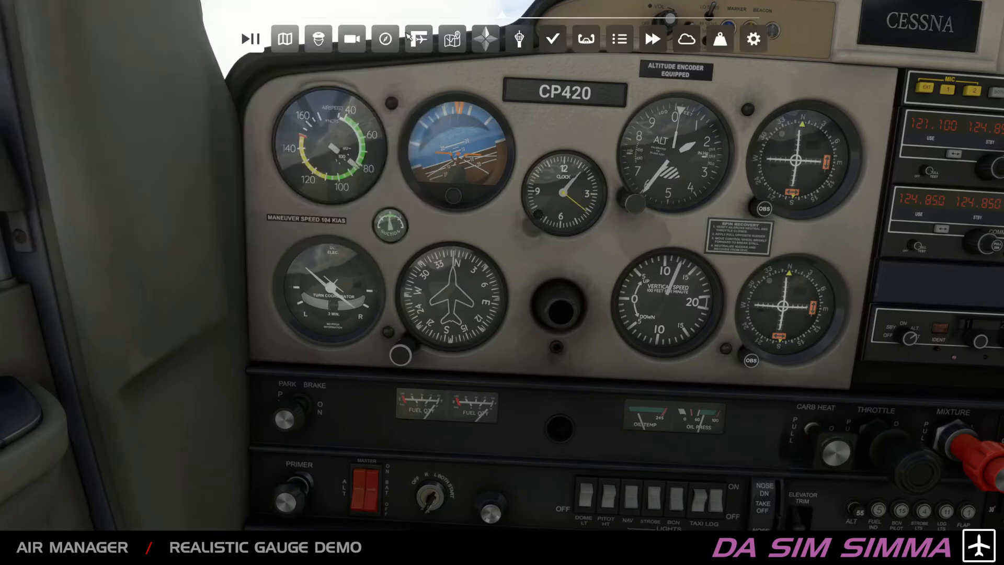
click(255, 42)
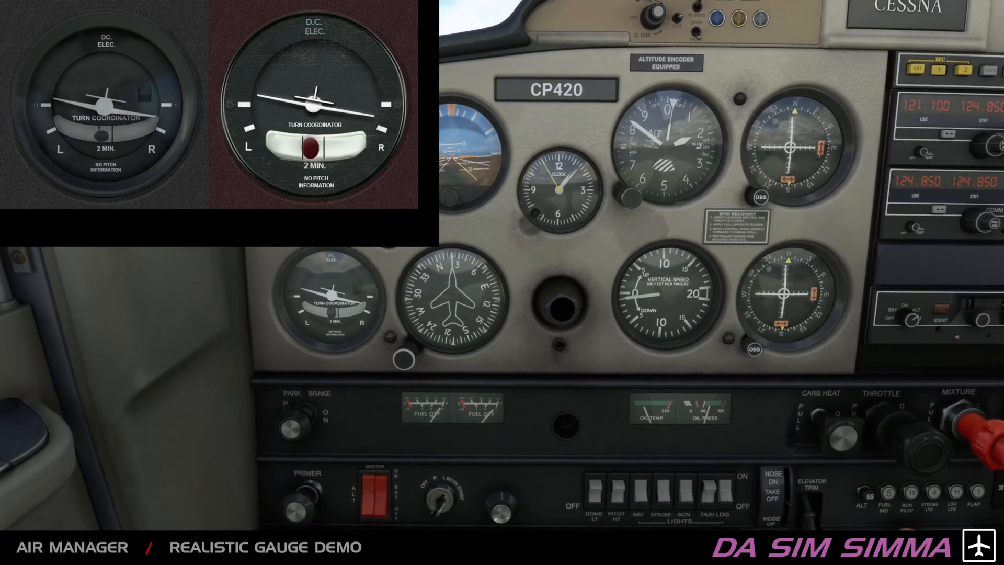
click(539, 26)
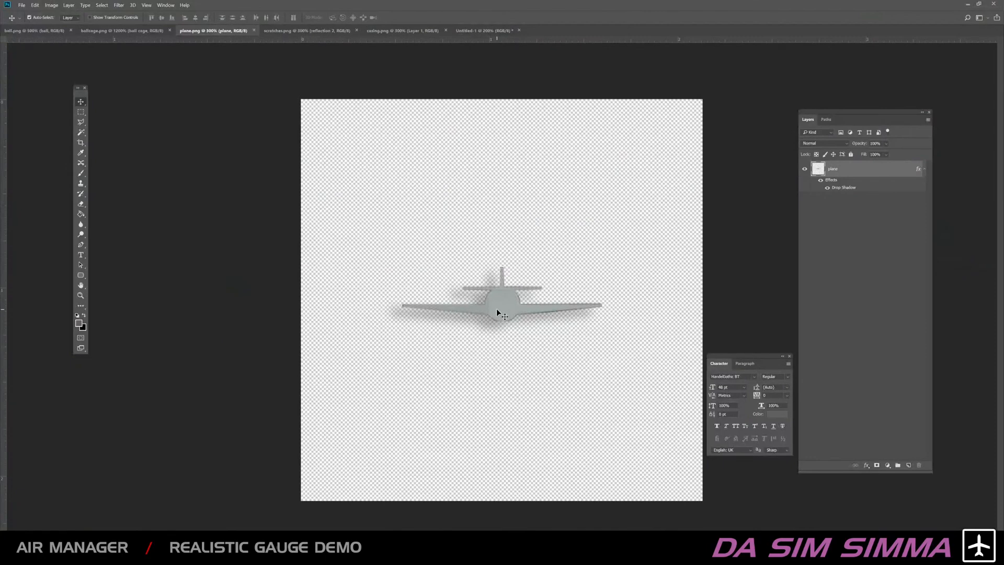
Step: Nudge the plane slightly right, enlarge it a little around its centre with Free Transform, and save plane.png
drag(503, 302, 504, 301)
key(Right)
key(ctrl+t)
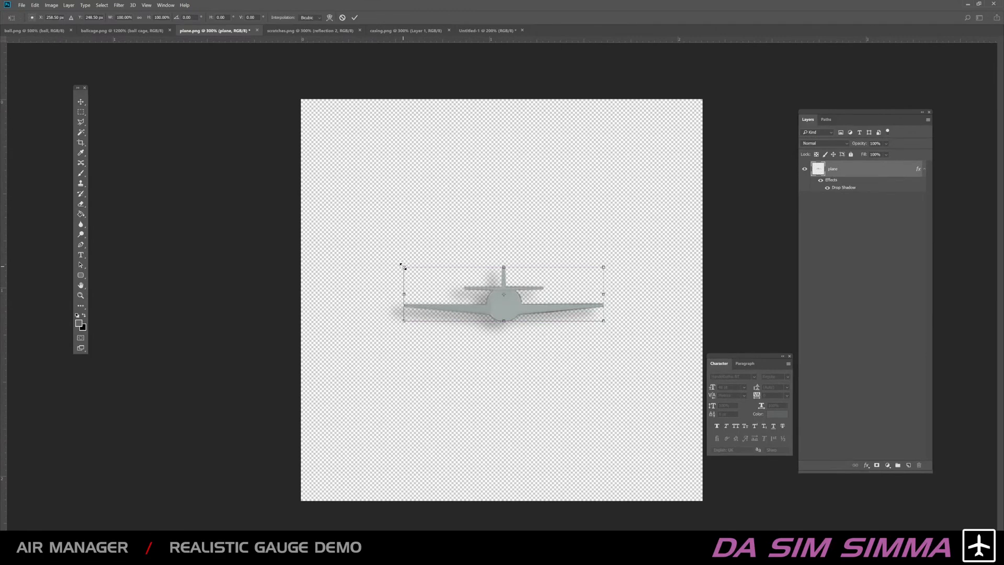
drag(404, 262, 392, 260)
key(Return)
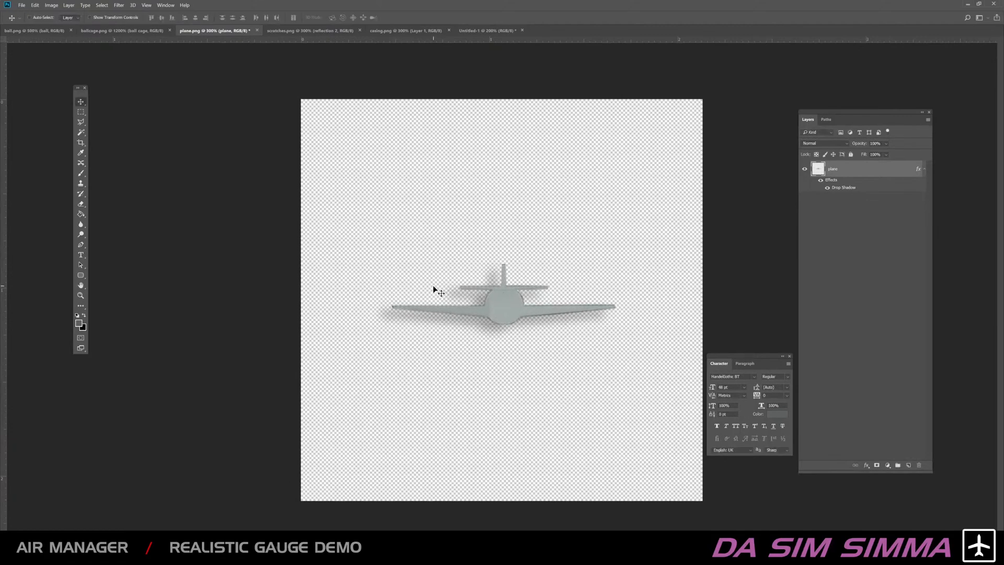
key(ctrl+s)
Step: Relaunch Air Manager with the enlarged plane image, allow Bootloader.exe, and show the Default panel instead of MASTER 152
key(alt+Tab)
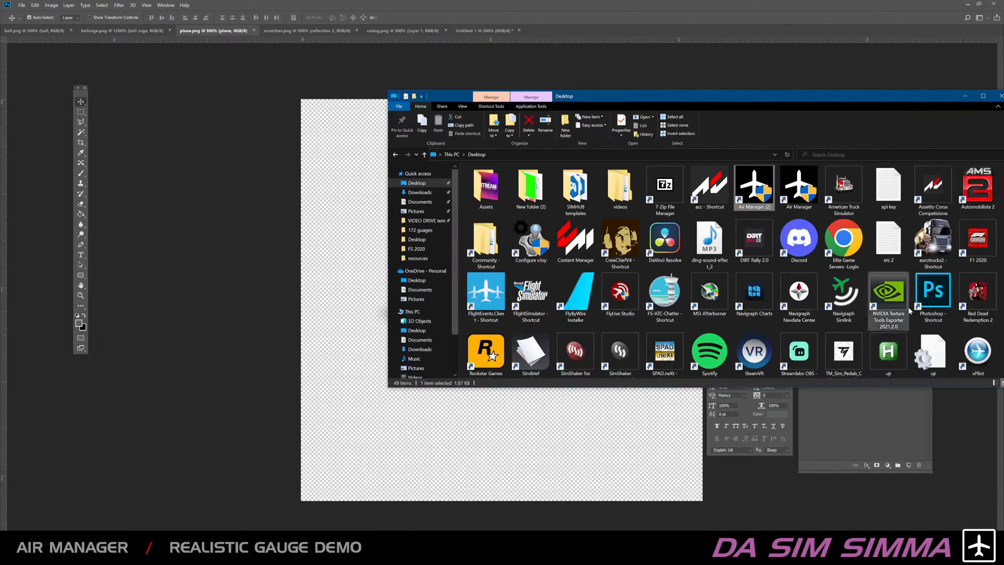
double_click(770, 179)
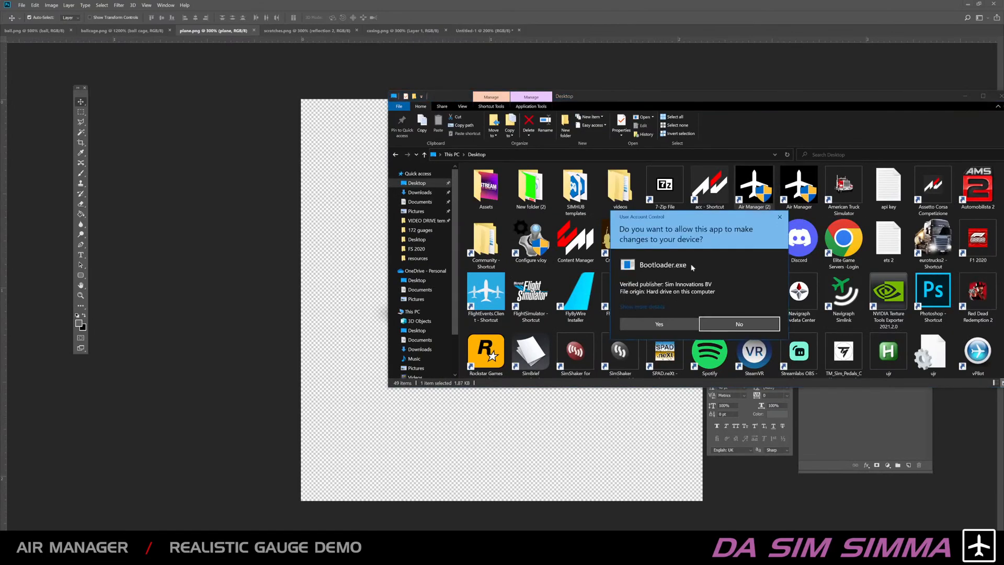
click(659, 324)
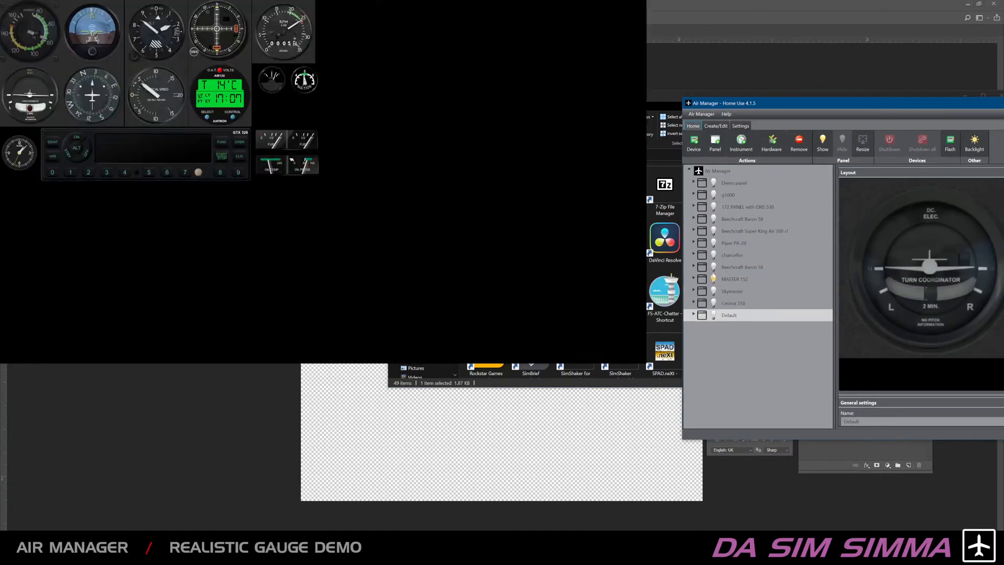
click(713, 277)
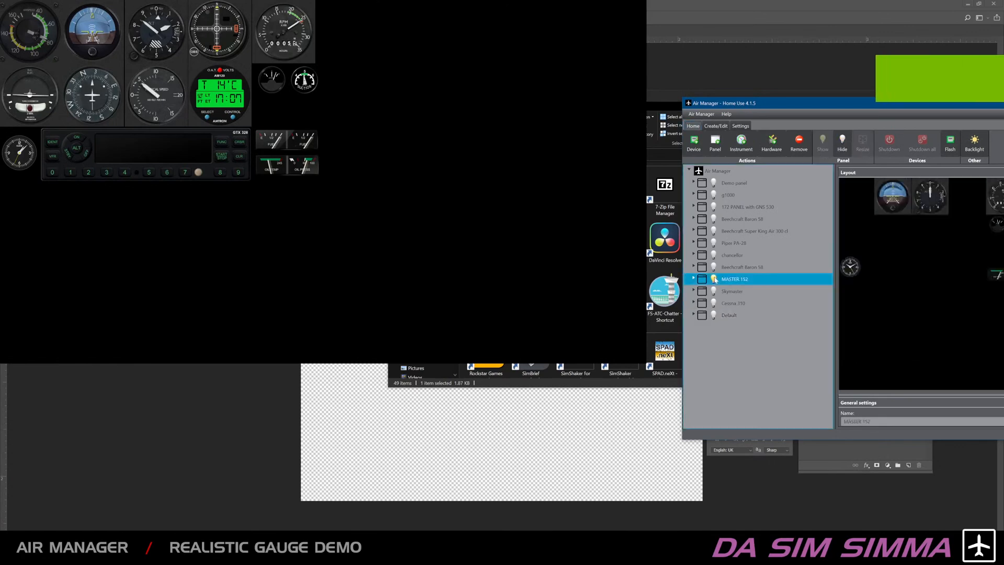
click(713, 279)
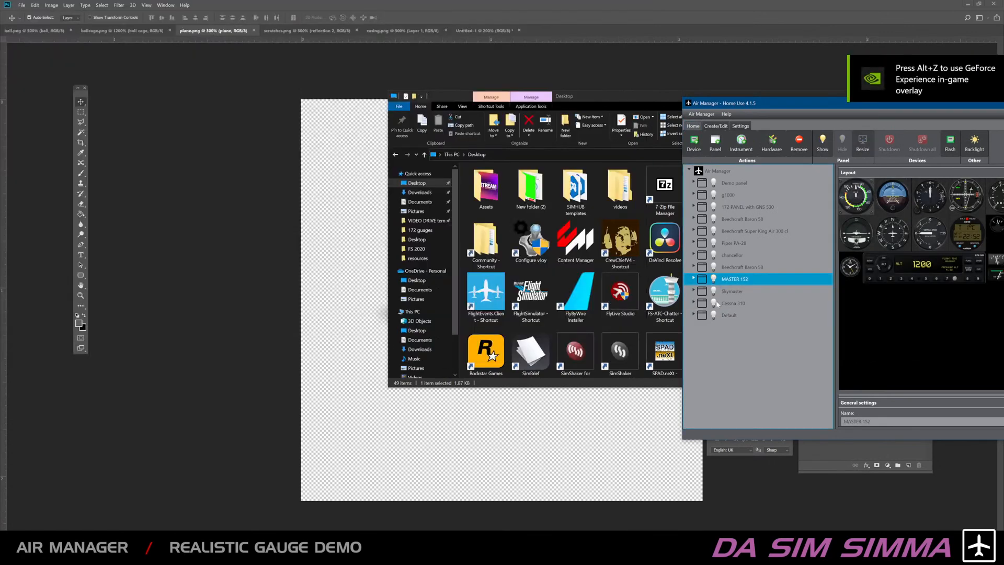
click(714, 315)
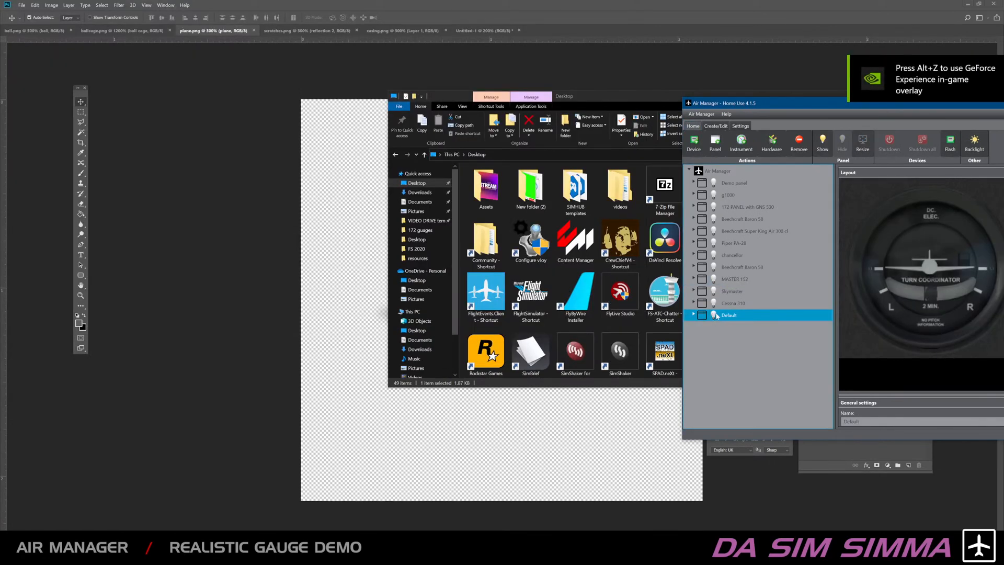
click(714, 315)
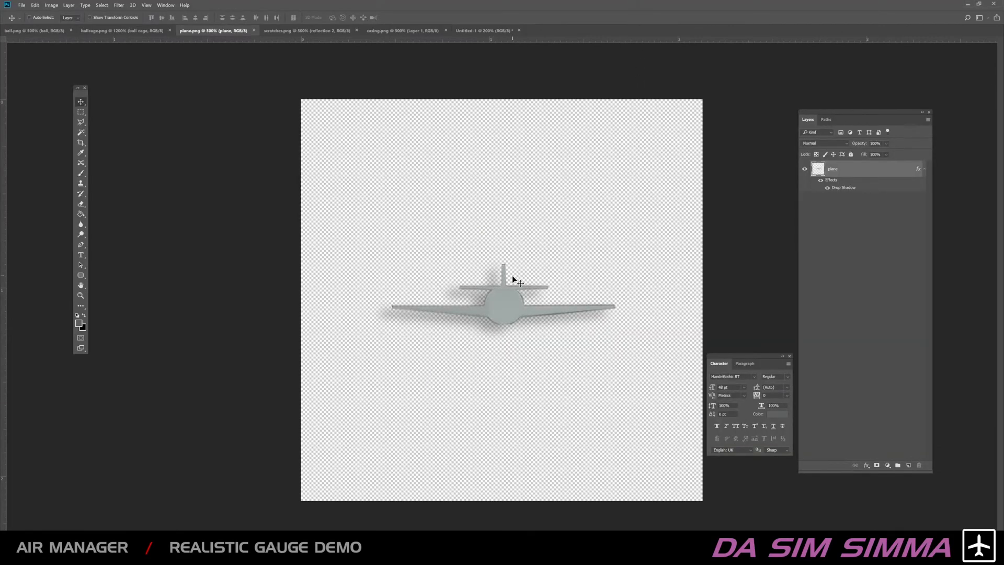
Step: Scale the plane up to about 108%, shift it three pixels right, and save plane.png
key(ctrl+t)
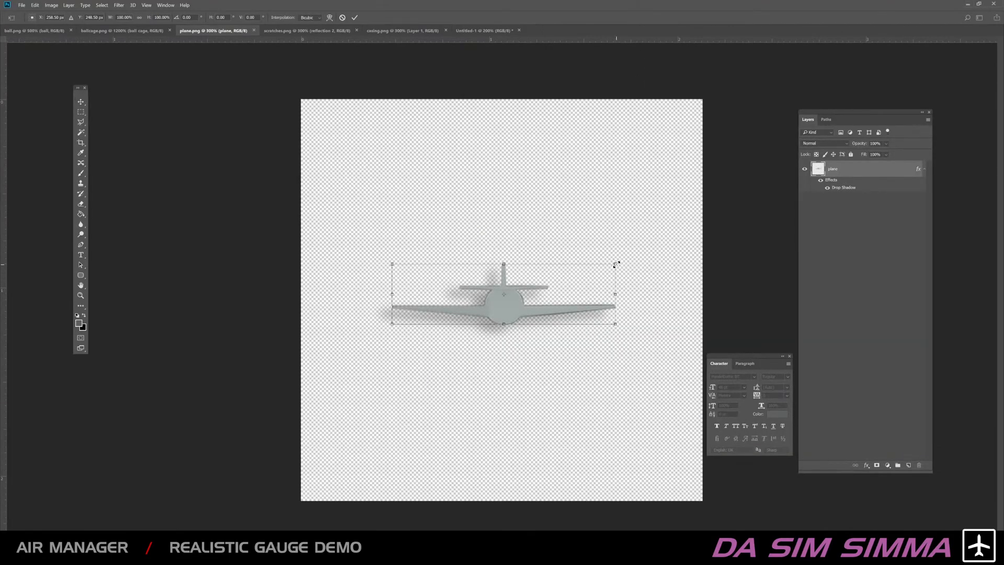
drag(615, 265, 624, 261)
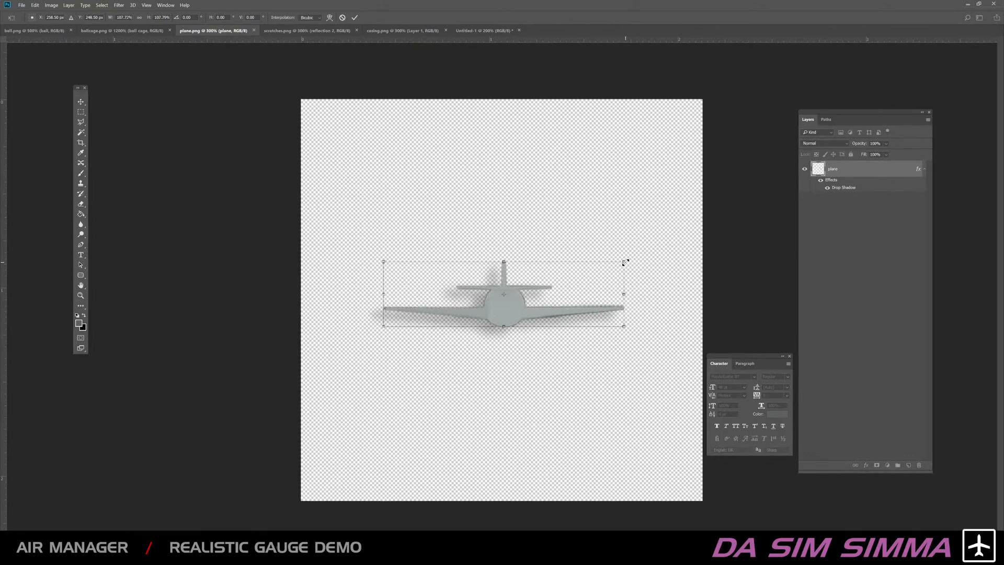
key(Right)
key(Right)
key(Right)
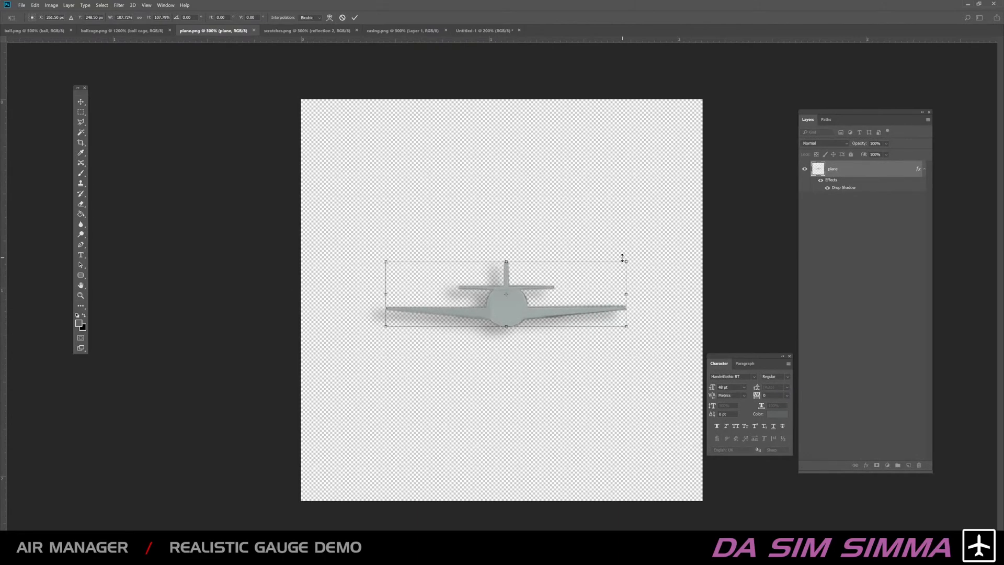
key(Return)
key(ctrl+s)
Step: Relaunch Air Manager from the Desktop folder with the resaved plane image, allow Bootloader.exe, and minimize the folder window
key(alt+Tab)
key(alt+Tab)
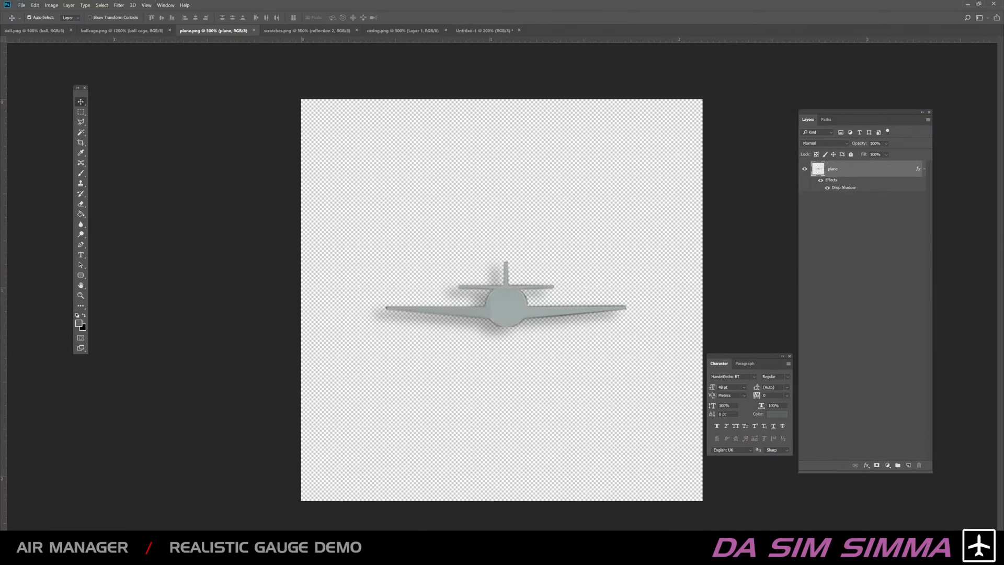
key(alt+Tab)
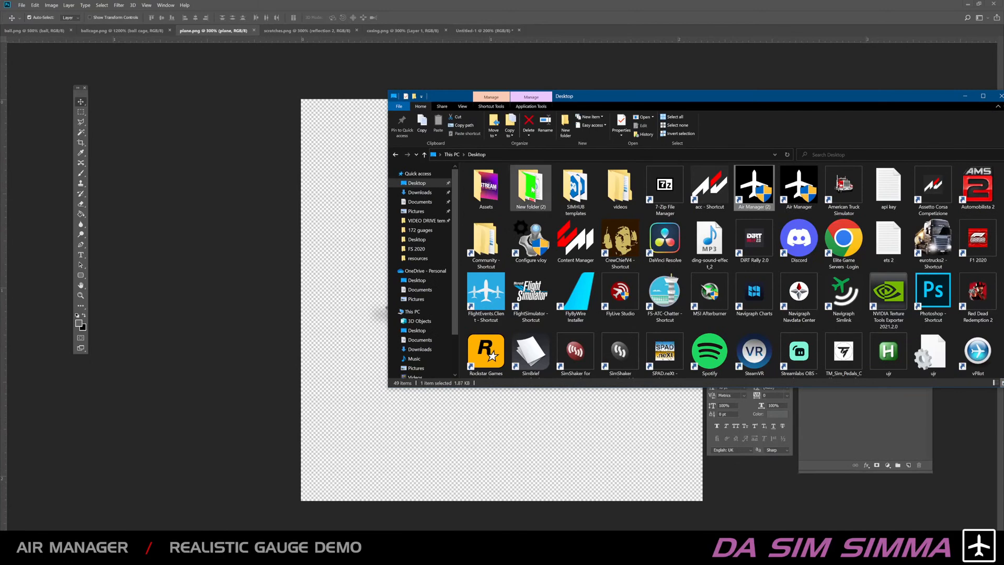
double_click(752, 191)
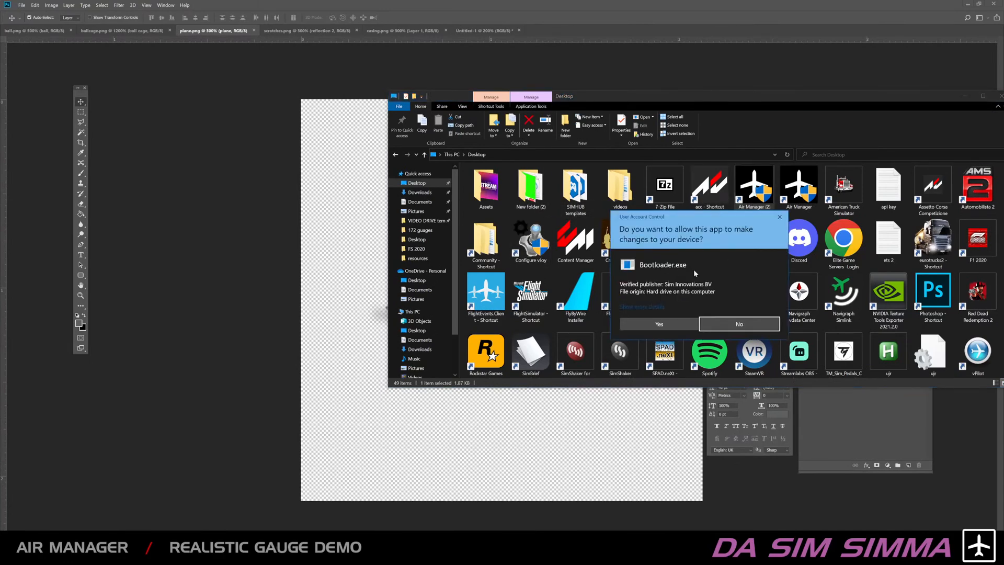
click(684, 323)
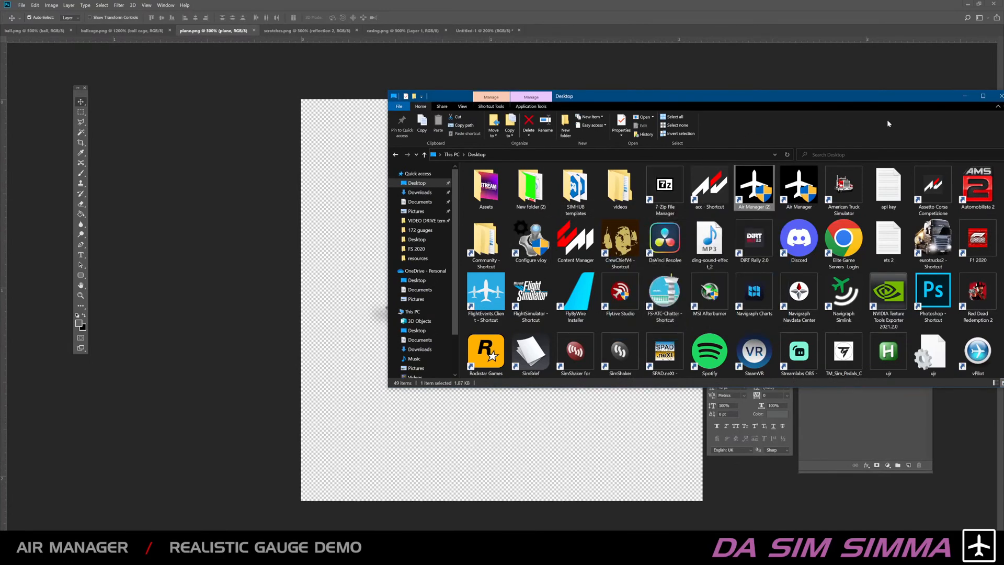
click(965, 96)
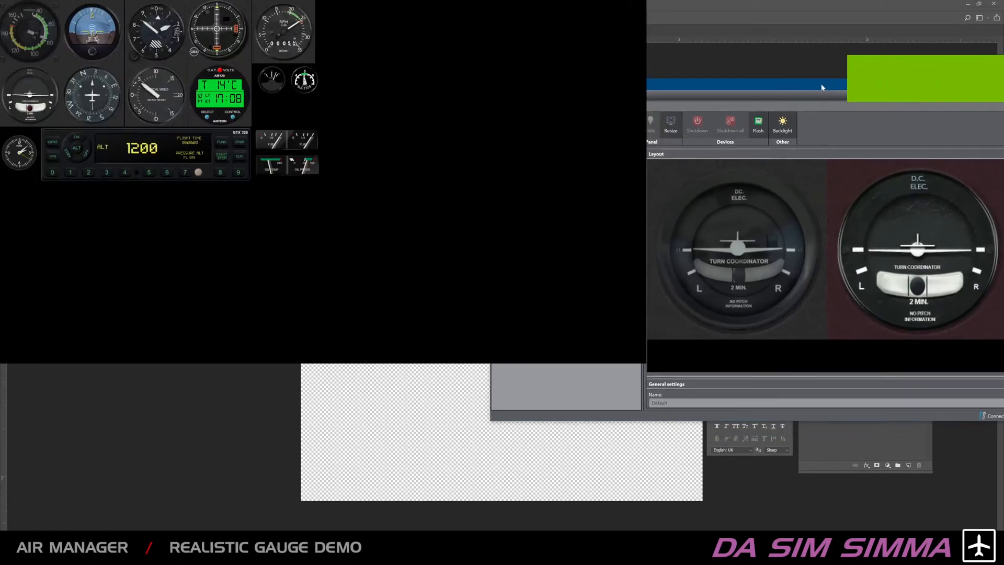
Step: Show the Default panel instead of MASTER 152 and compare its turn coordinator with the gauge in the Cessna cockpit
click(661, 298)
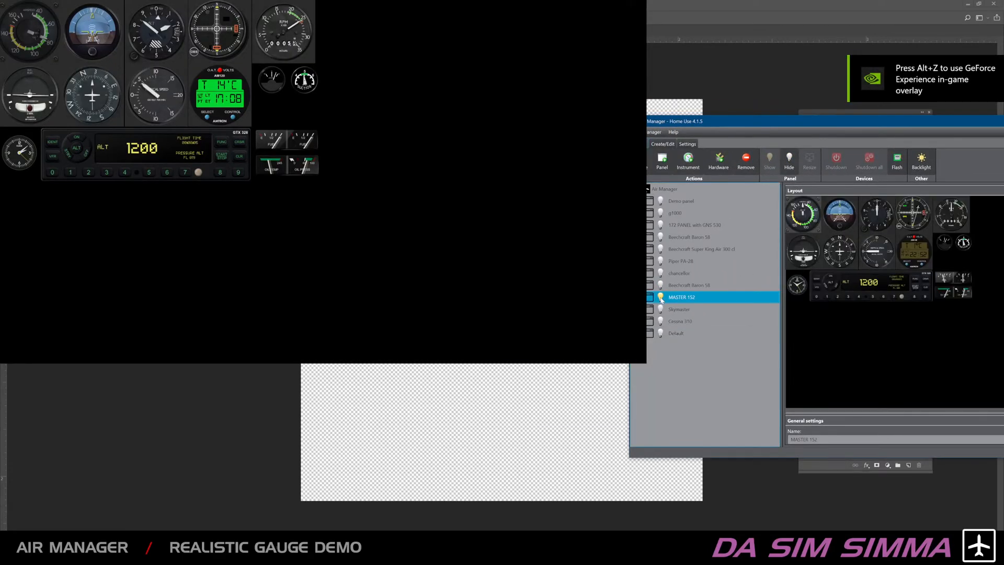
click(661, 335)
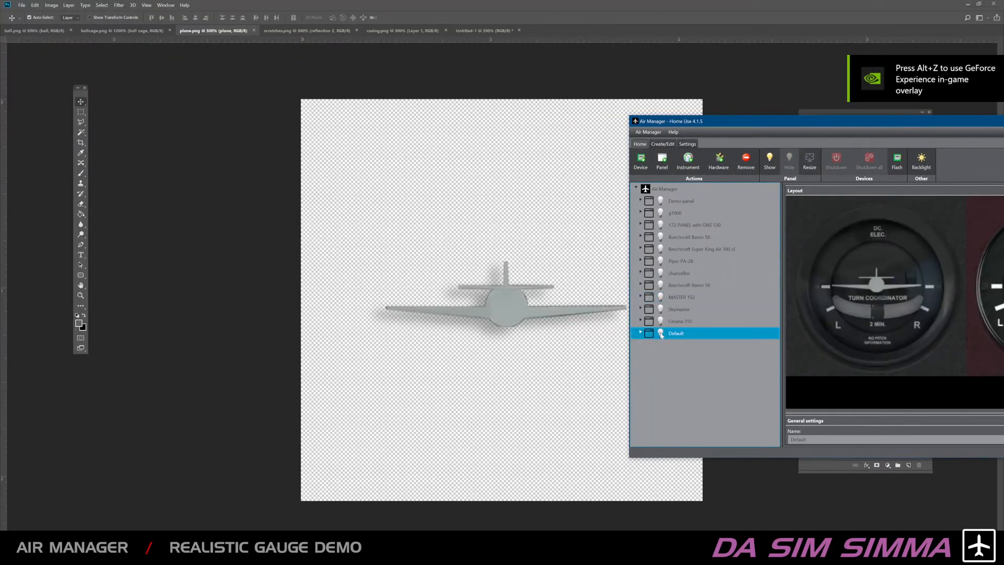
click(661, 333)
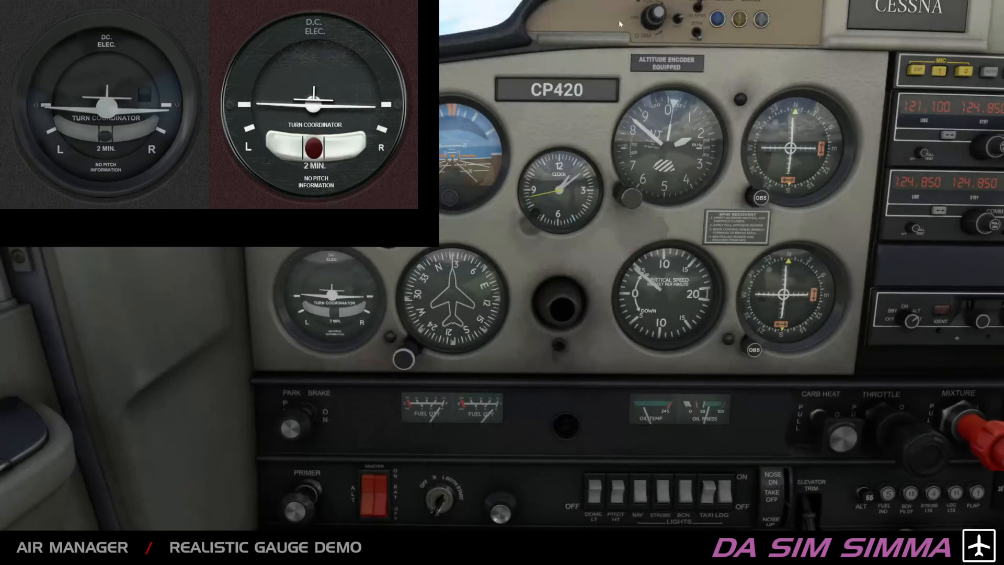
click(618, 27)
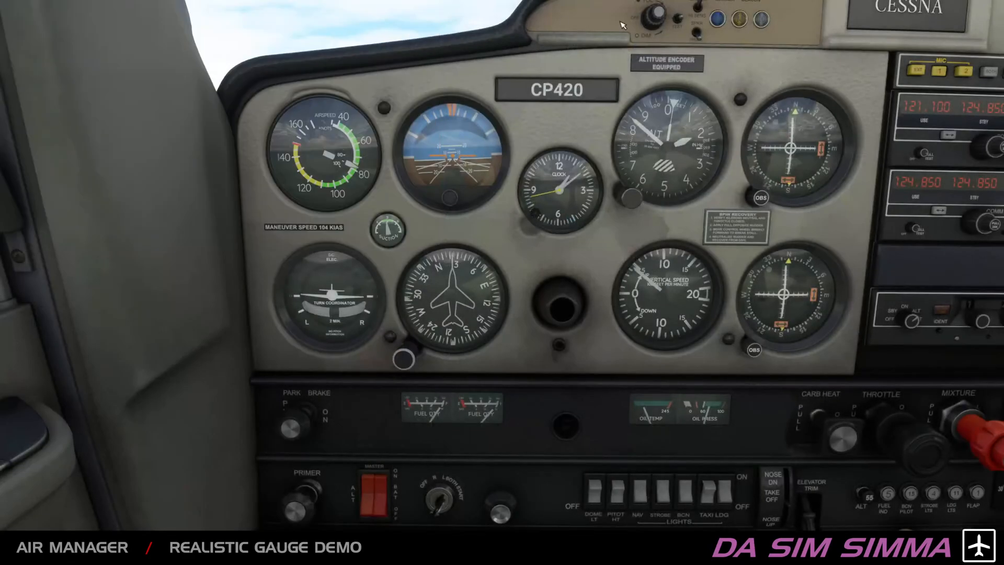
mouse_move(351, 35)
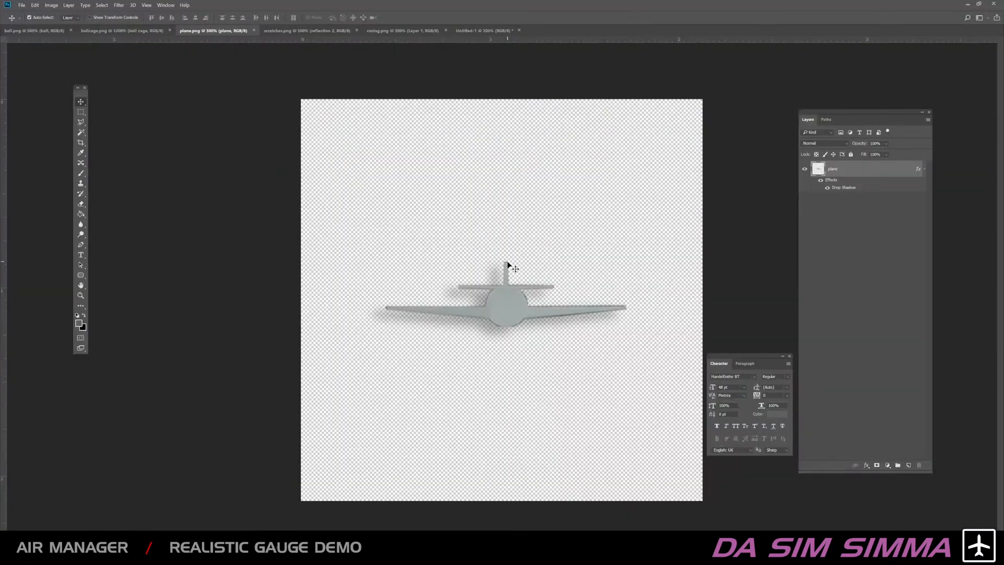
Step: Nudge the plane up by a few small steps in Photoshop and save plane.png
key(Up)
key(Up)
key(Up)
key(Up)
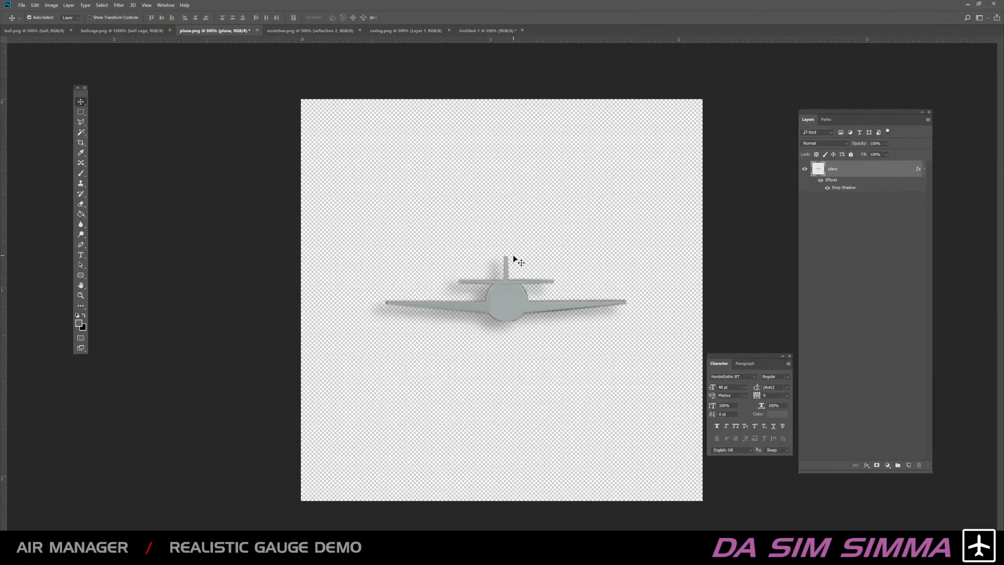
key(ctrl+s)
Step: Relaunch Air Manager with the raised plane image, allow Bootloader.exe, and display the Default panel in place of MASTER 152
key(alt+Tab)
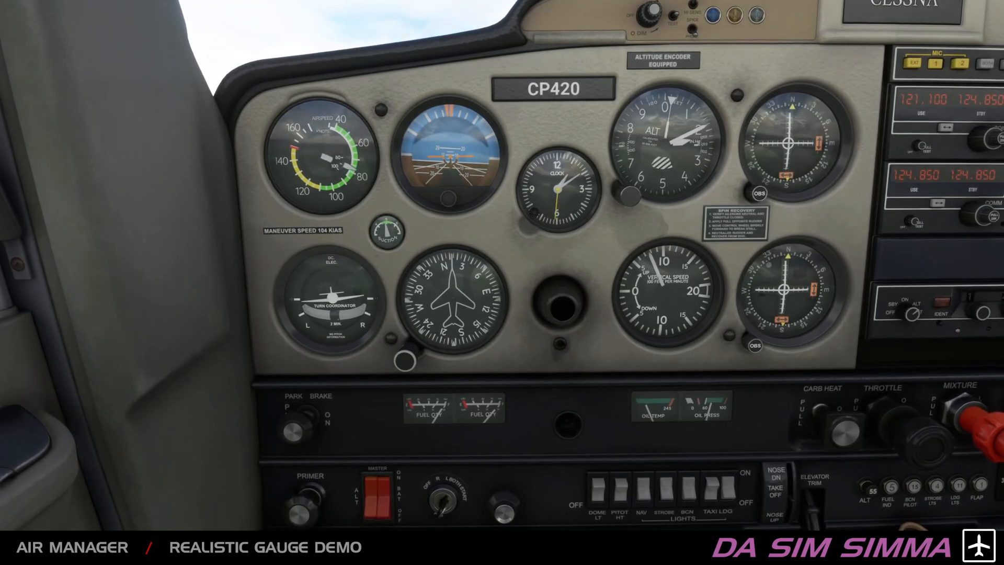
key(alt+Tab)
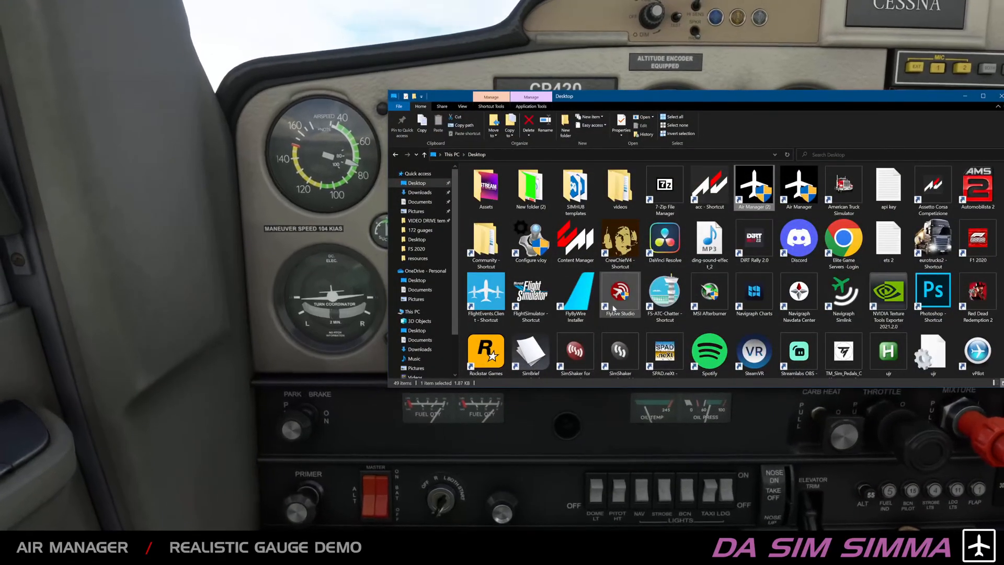
double_click(753, 192)
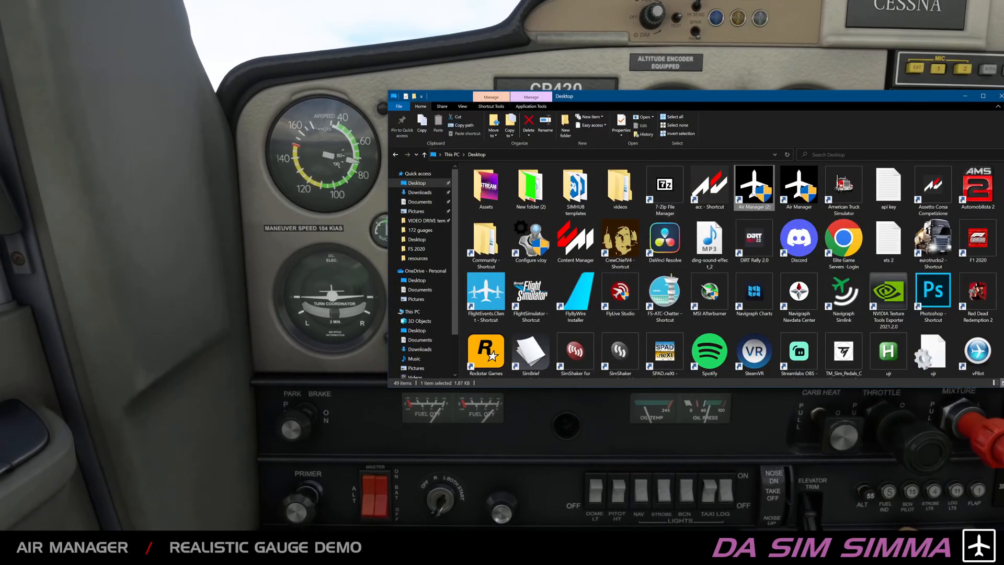
click(679, 324)
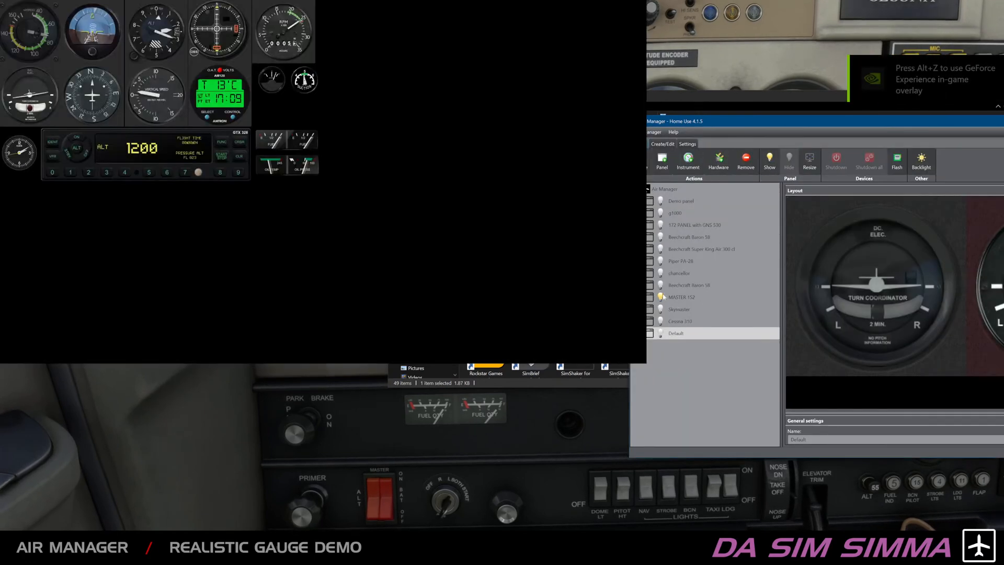
click(662, 297)
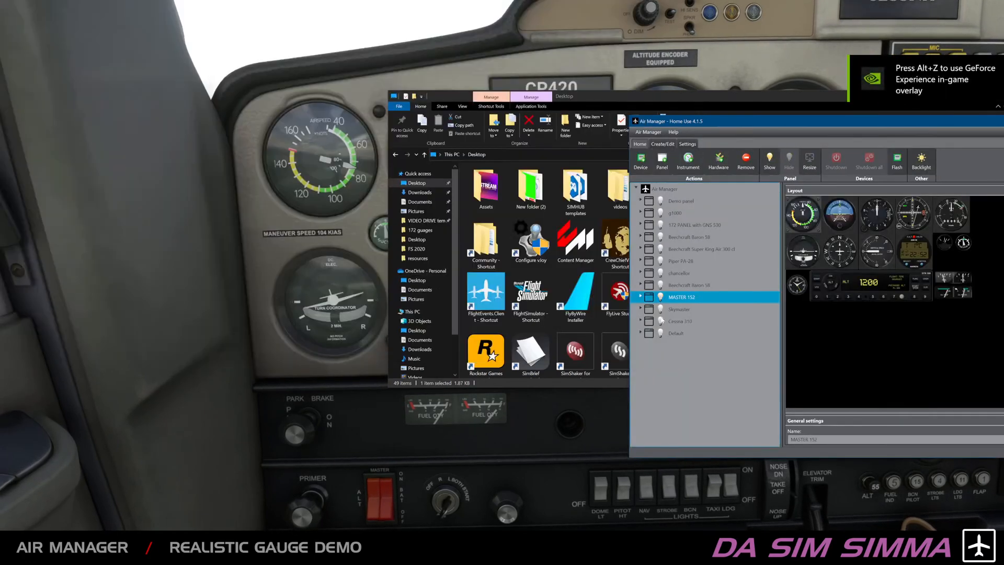
double_click(661, 333)
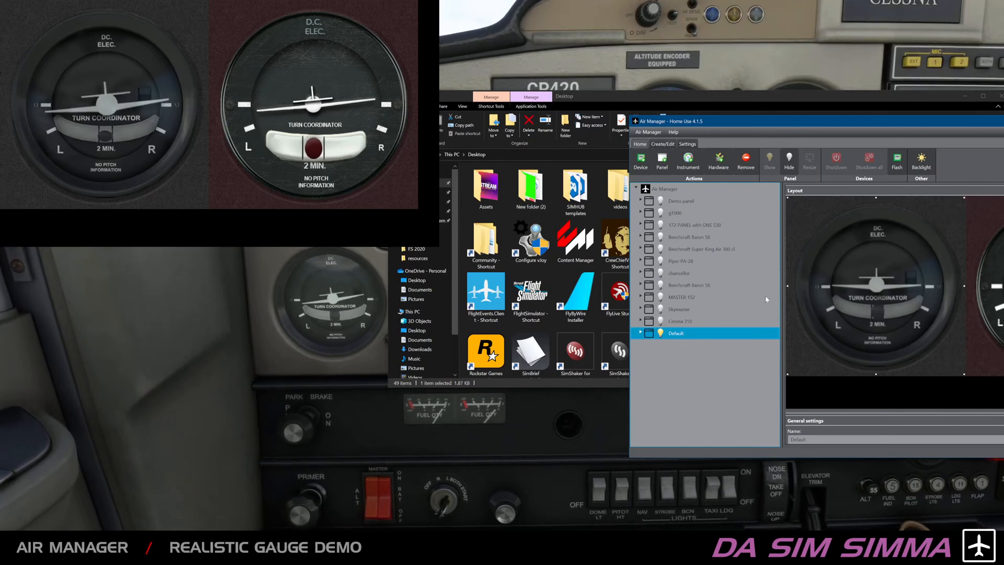
Step: Select the Cessna 152 - Airspeed CLONE DEMO 3 instrument for editing and toggle the flight's pause in the simulator
click(662, 144)
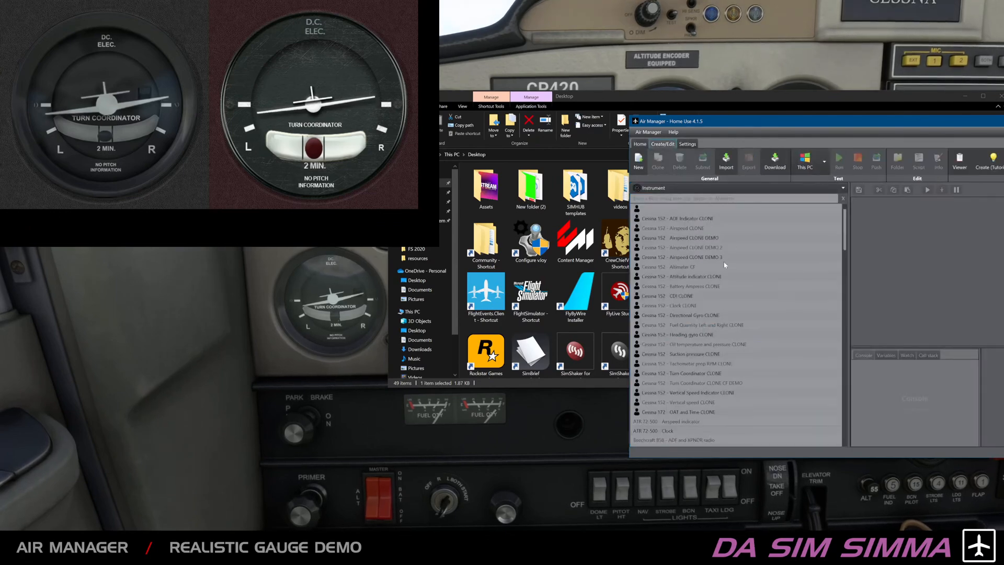
click(719, 257)
click(554, 146)
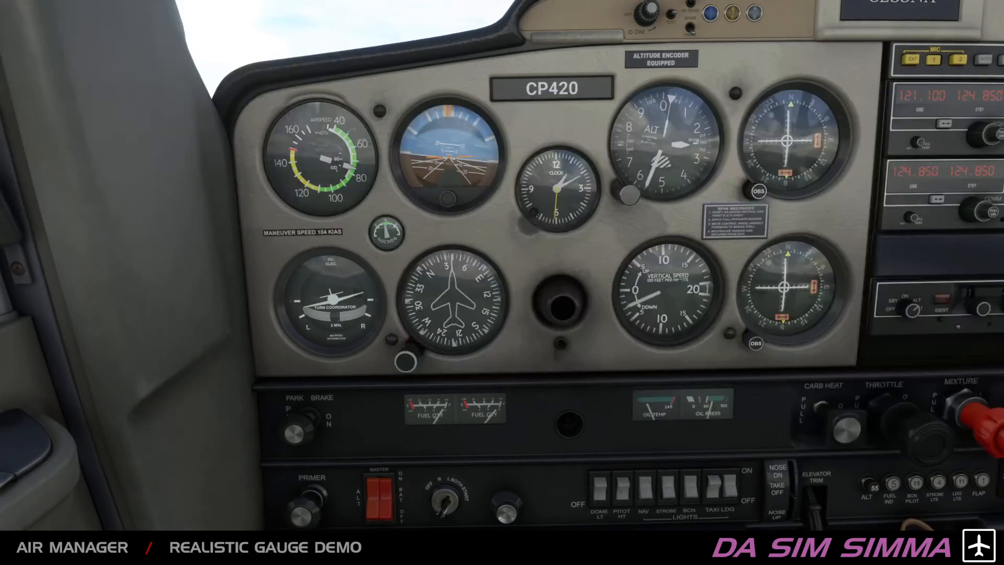
mouse_move(410, 29)
click(250, 39)
key(alt+Tab)
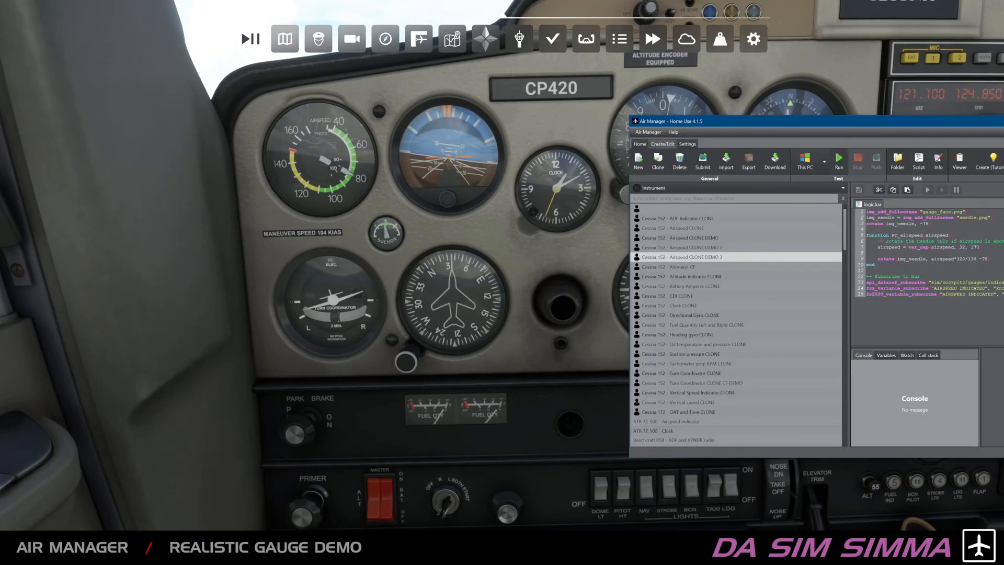
Step: View the image files in the resources folder of Airspeed CLONE DEMO 3 and close the folder
right_click(716, 259)
mouse_move(784, 299)
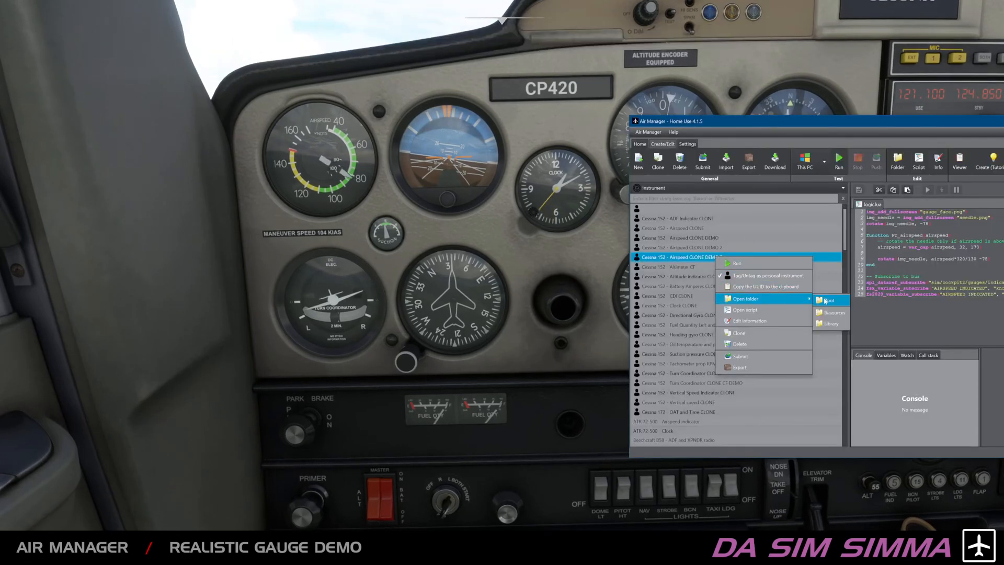
click(835, 314)
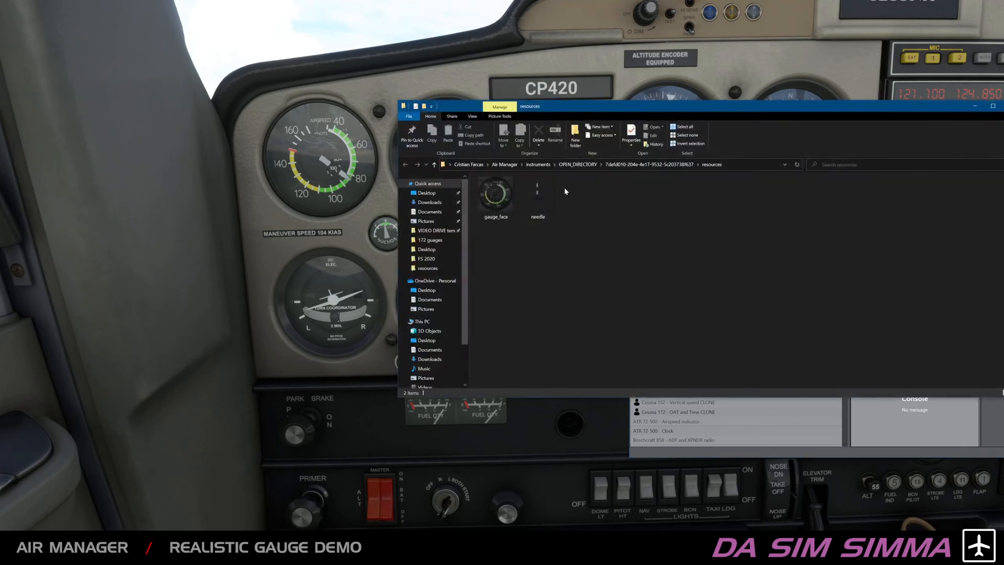
click(992, 106)
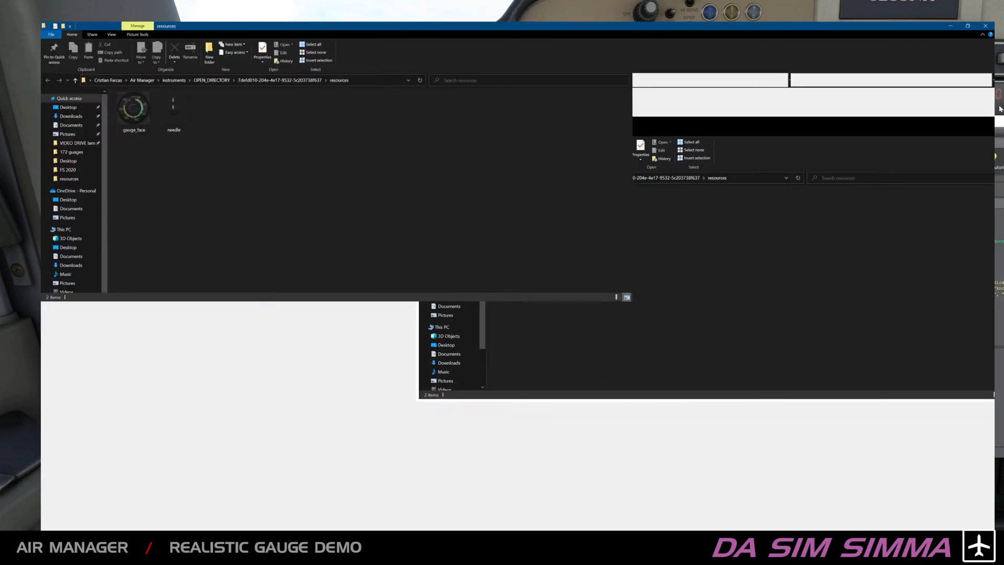
click(998, 7)
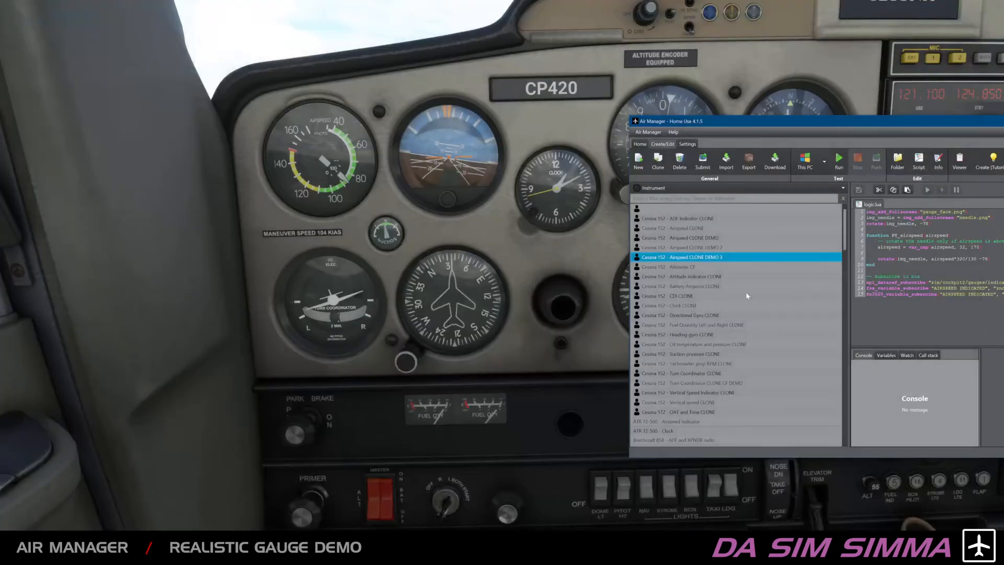
Step: Open the resources folder of Cessna 152 - Turn Coordinator CLONE CF DEMO, select the casing image, and display casing.png in Photoshop
click(729, 383)
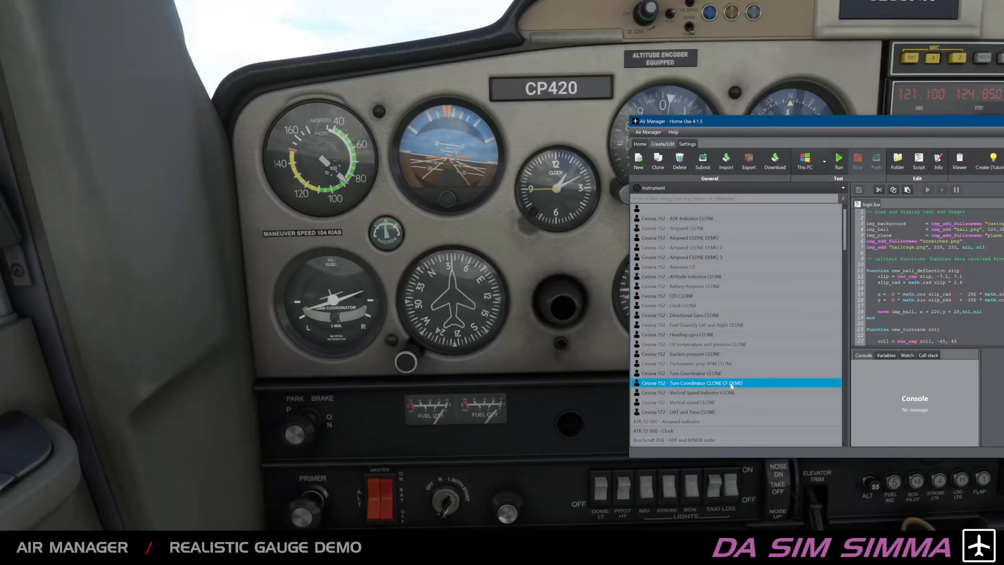
right_click(731, 383)
mouse_move(779, 426)
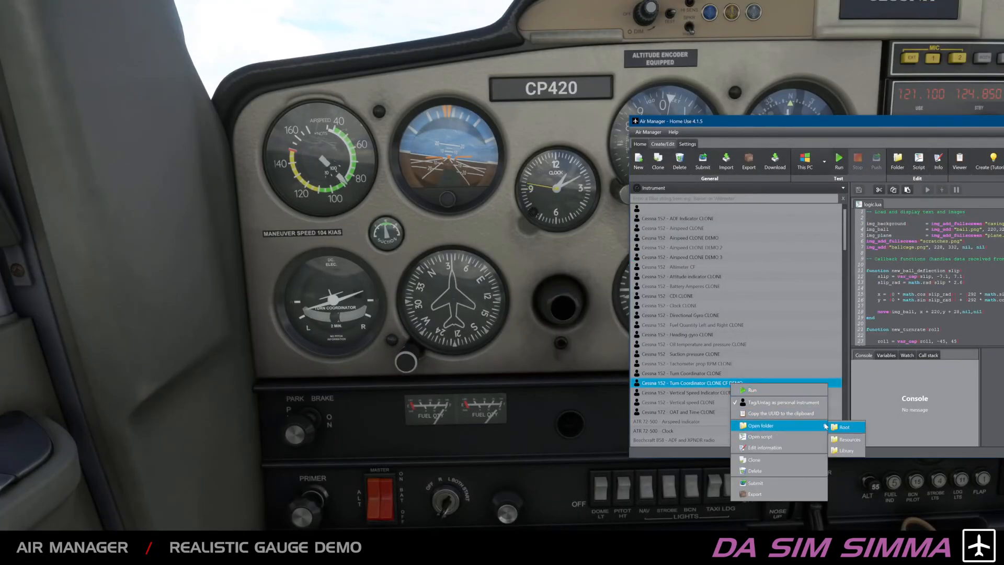
click(843, 439)
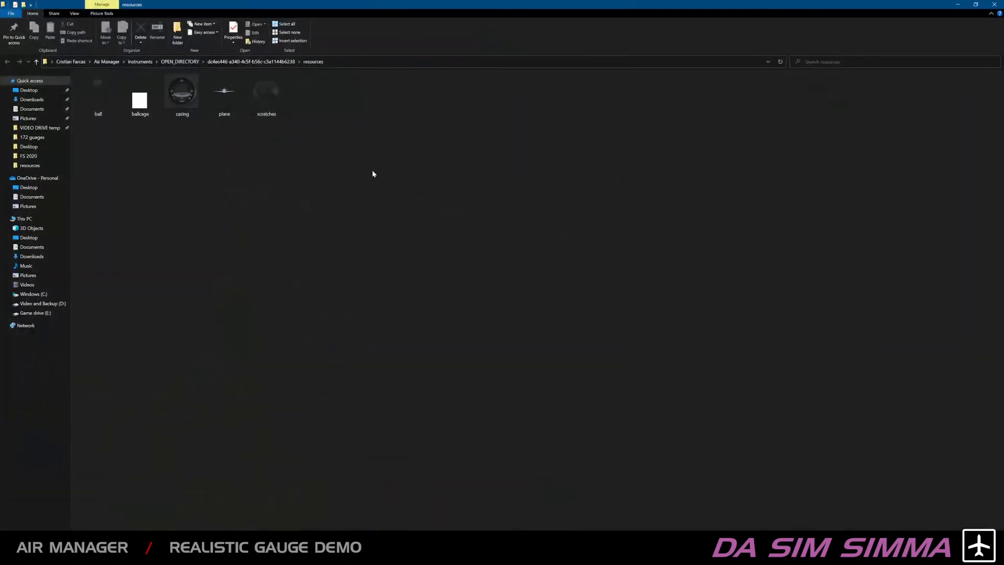
click(182, 94)
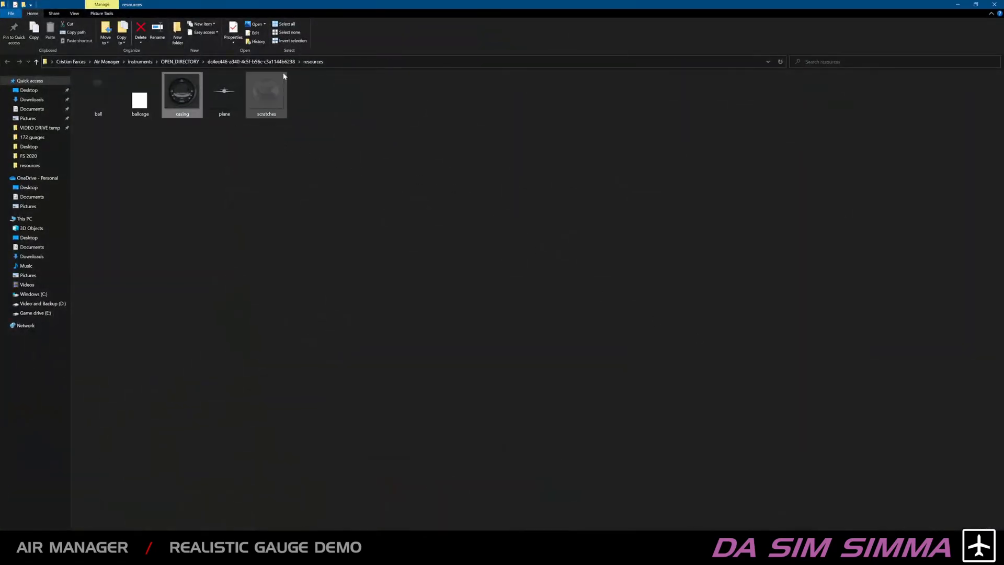
drag(359, 7, 802, 130)
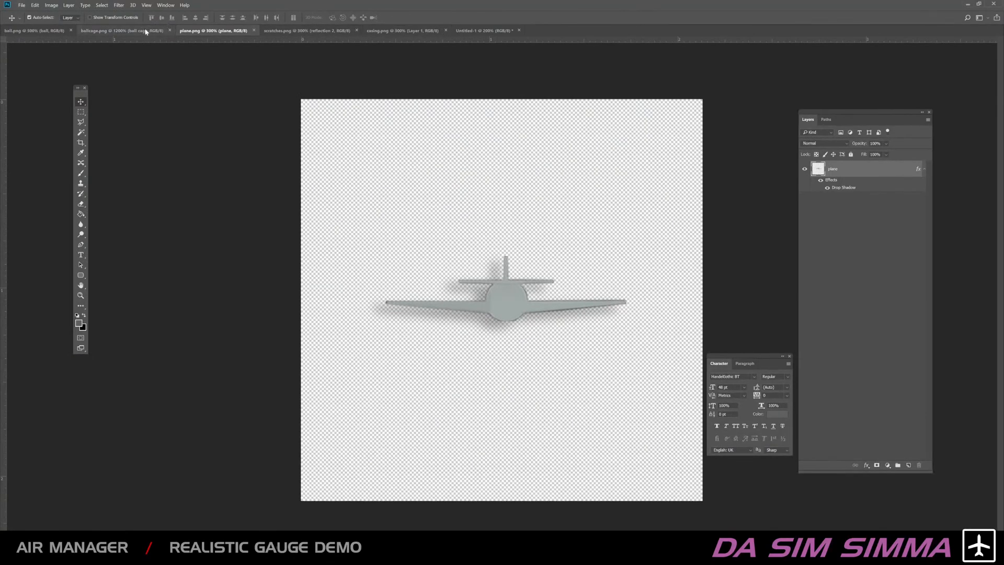
click(395, 31)
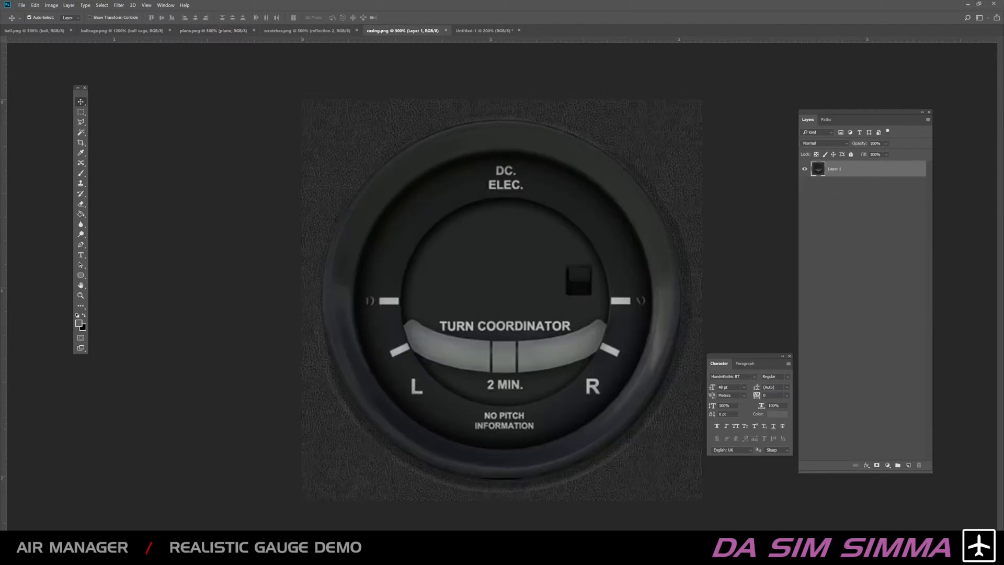
Step: Open preview.png from the airspeed instrument's root folder in Photoshop, inspect it in a floating window, and close it
key(alt+Tab)
key(alt+Tab)
key(alt+Tab)
drag(784, 121, 1003, 126)
click(583, 242)
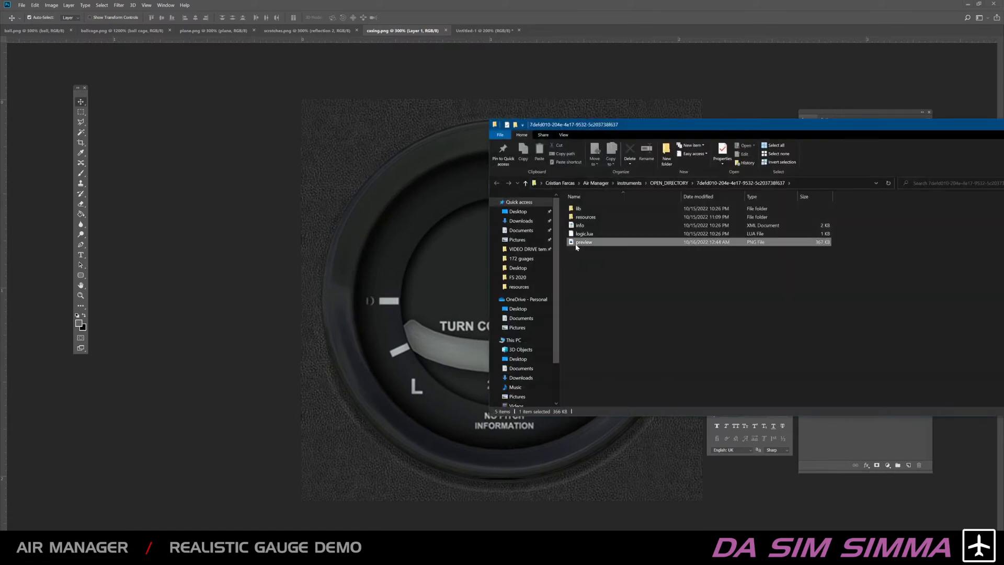
drag(580, 245, 601, 121)
drag(625, 29, 663, 112)
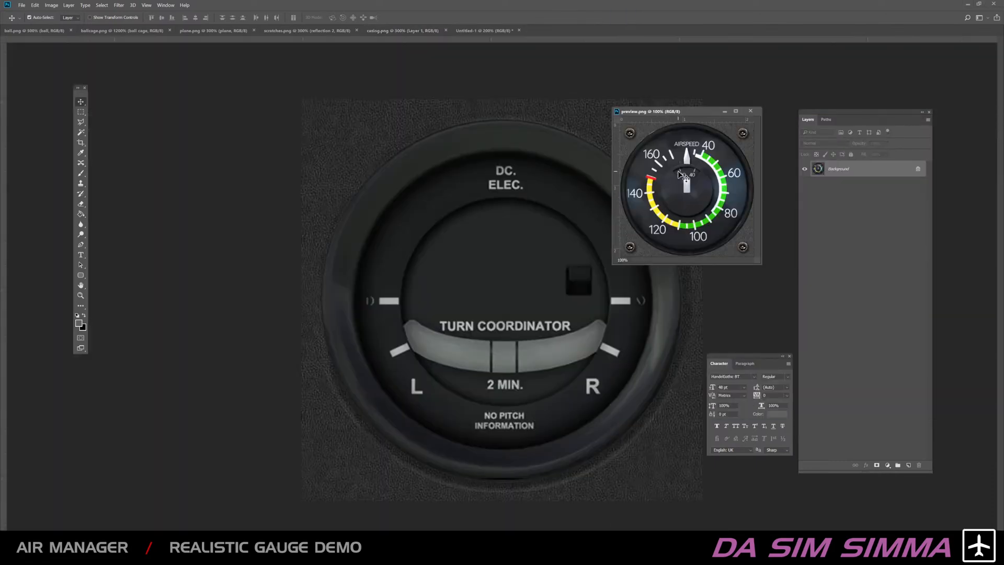
click(751, 110)
key(alt+Tab)
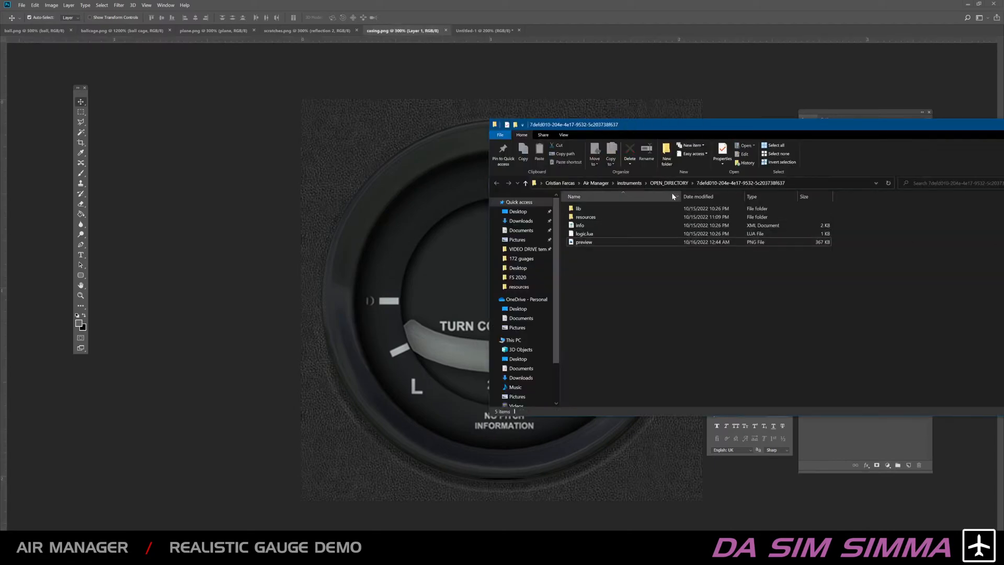
Step: Place the gauge_face image from the airspeed instrument's resources folder into casing.png as a new layer at its original size
double_click(586, 217)
click(595, 229)
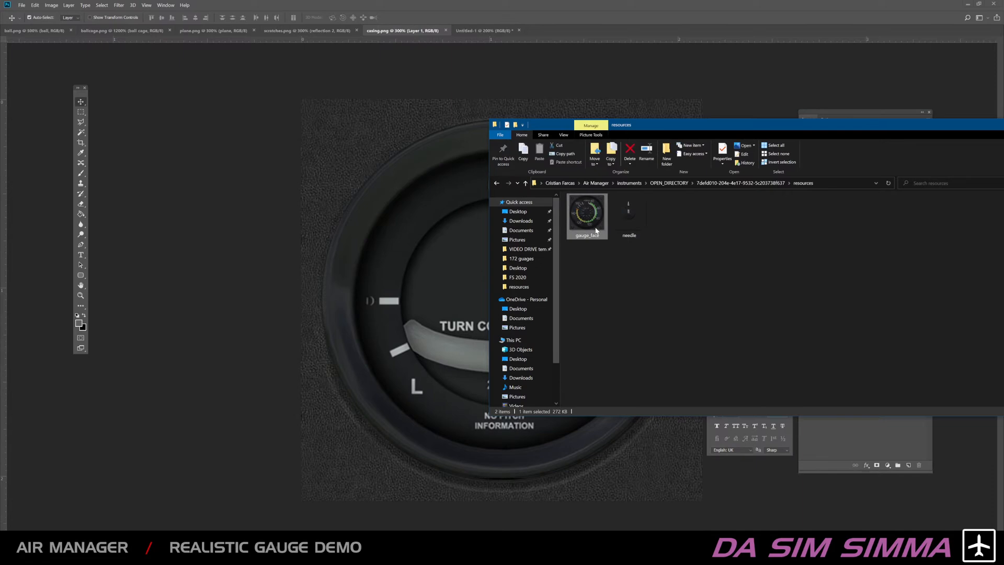
drag(587, 217, 449, 205)
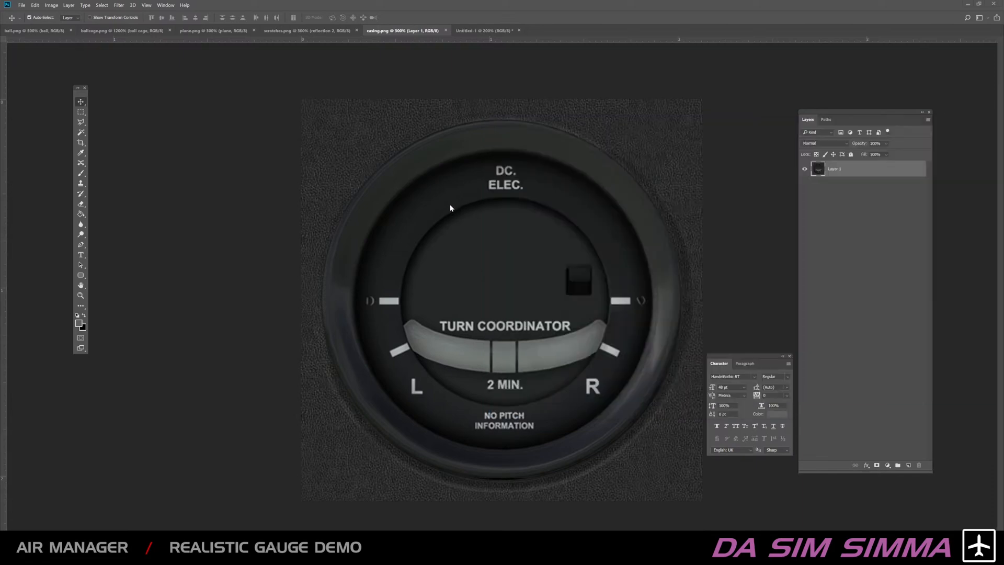
key(Return)
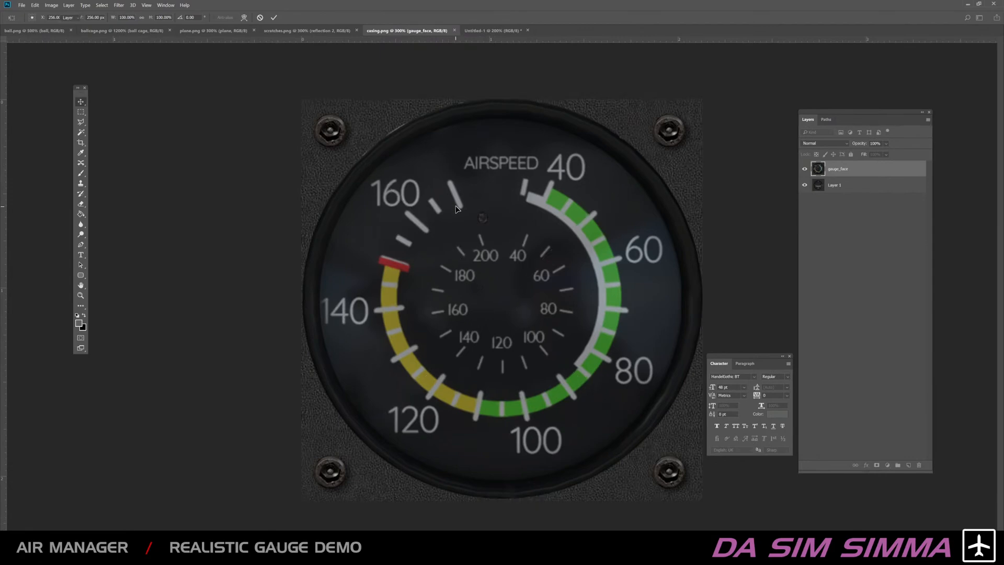
Step: Select the four corner screws on the gauge_face layer with rectangular marquees, copy them to a new layer and hide gauge_face
click(81, 112)
drag(311, 111, 353, 151)
drag(650, 110, 689, 153)
click(42, 19)
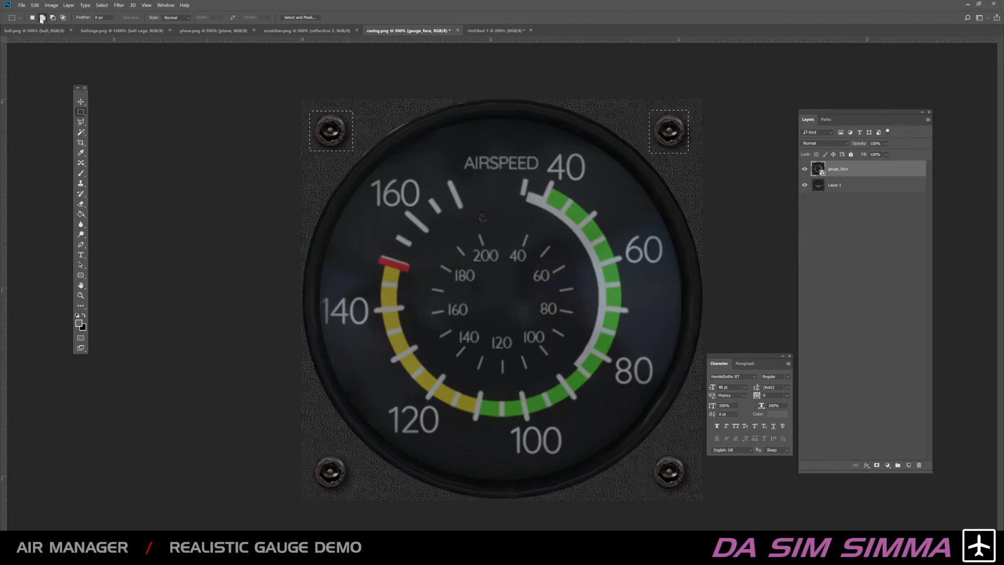
drag(309, 452, 353, 495)
drag(690, 496, 649, 450)
click(805, 169)
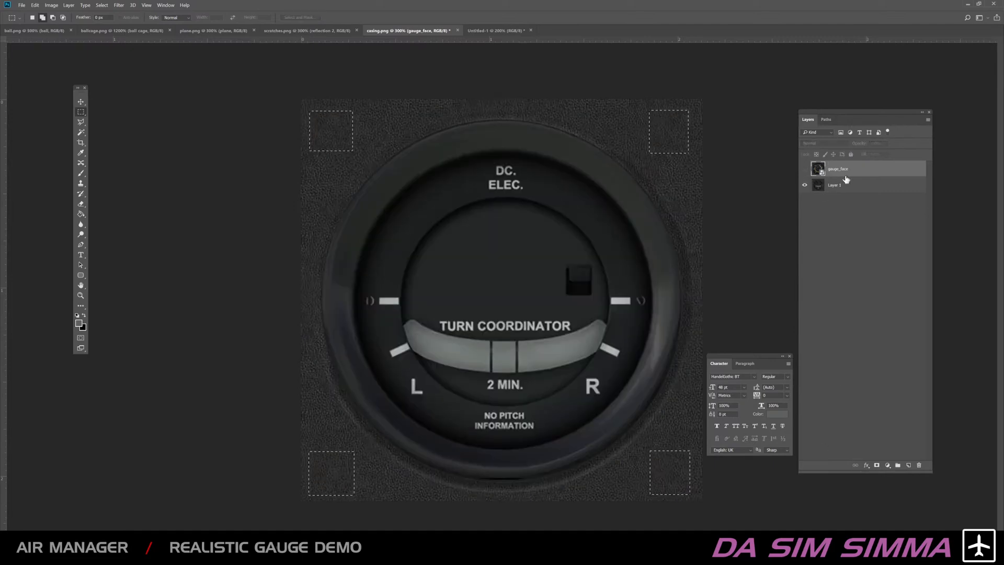
key(ctrl+j)
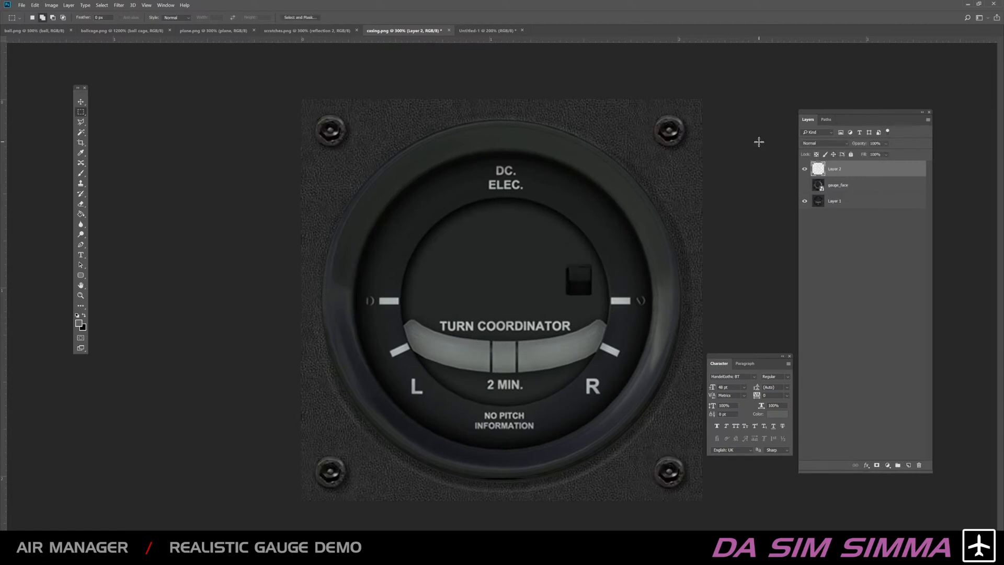
Step: Delete the gauge_face layer, merge the copied screws into Layer 1 and save casing.png
click(852, 186)
key(Delete)
click(847, 176)
key(Delete)
key(ctrl+s)
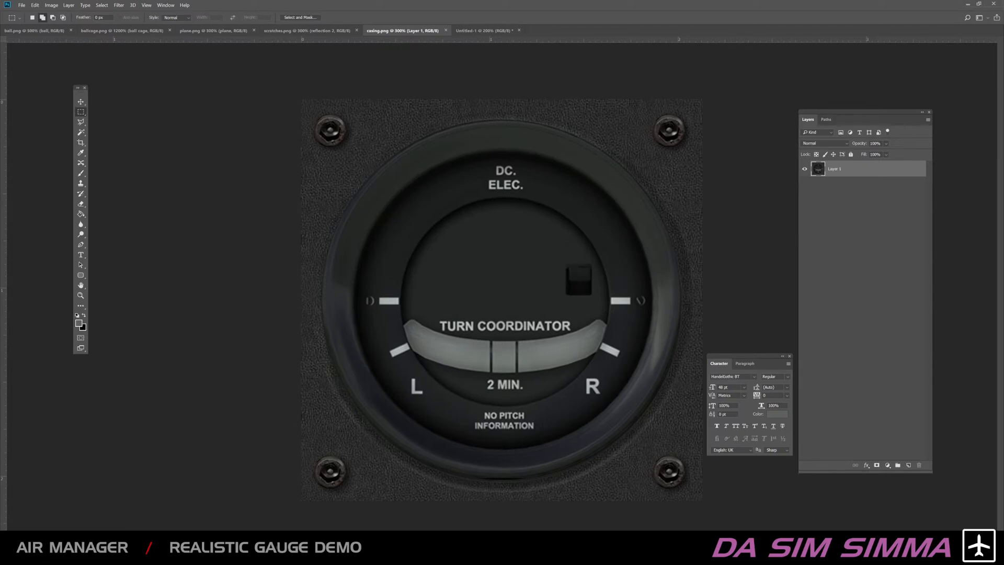
Step: Launch Air Manager from the Desktop folder, reposition its window and show the Default panel with both turn coordinators
key(alt+Tab)
click(527, 212)
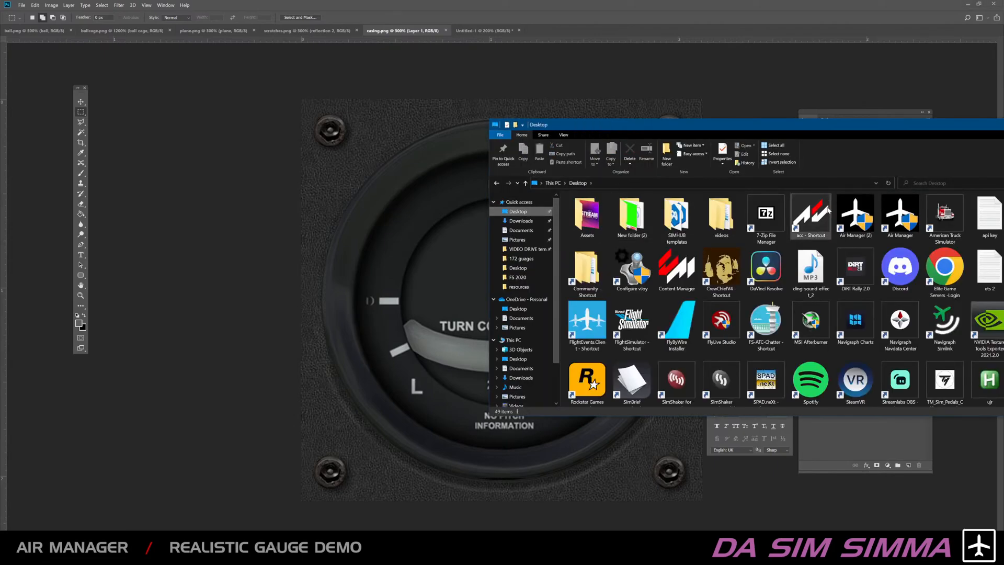
double_click(855, 214)
click(759, 353)
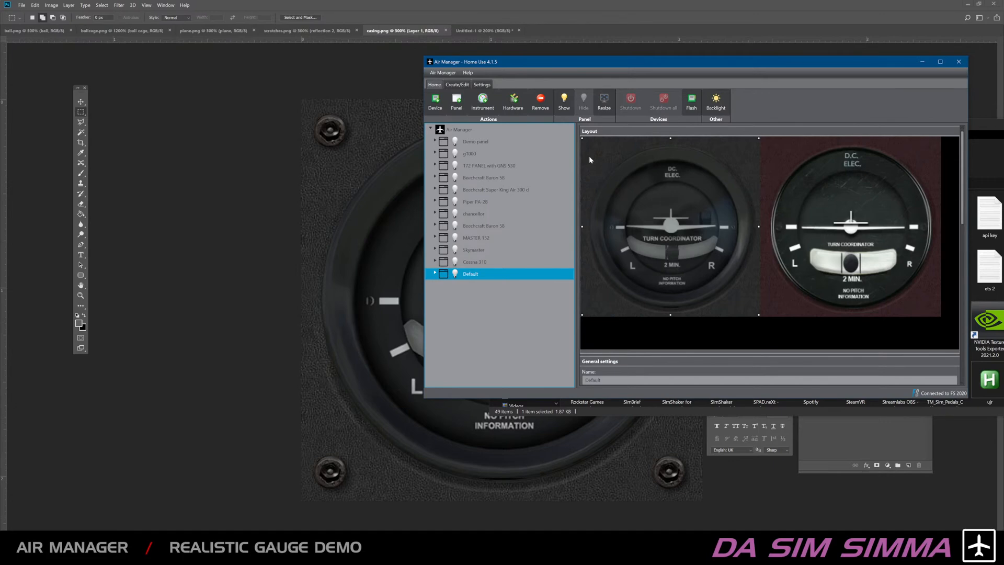
drag(645, 64, 618, 82)
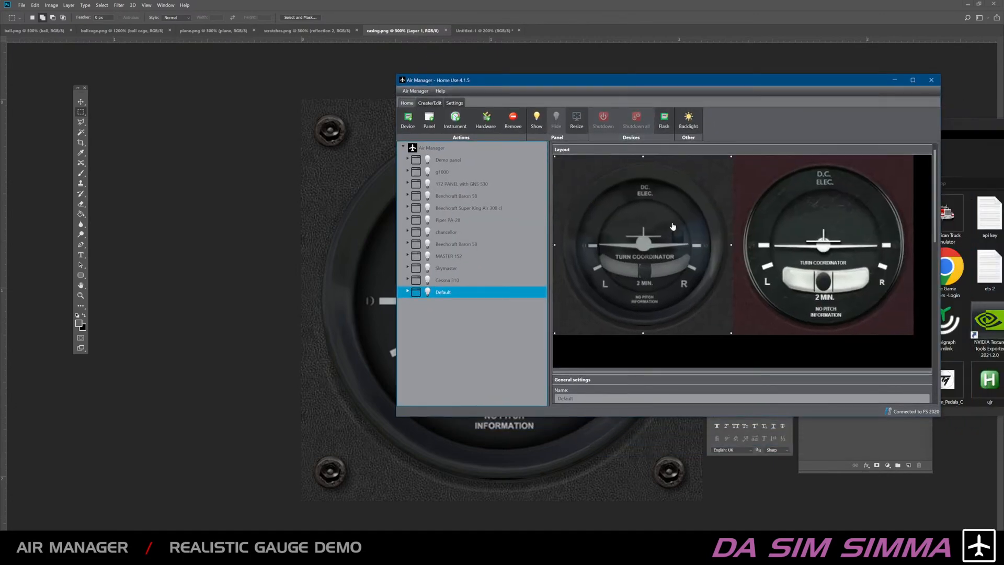
click(428, 292)
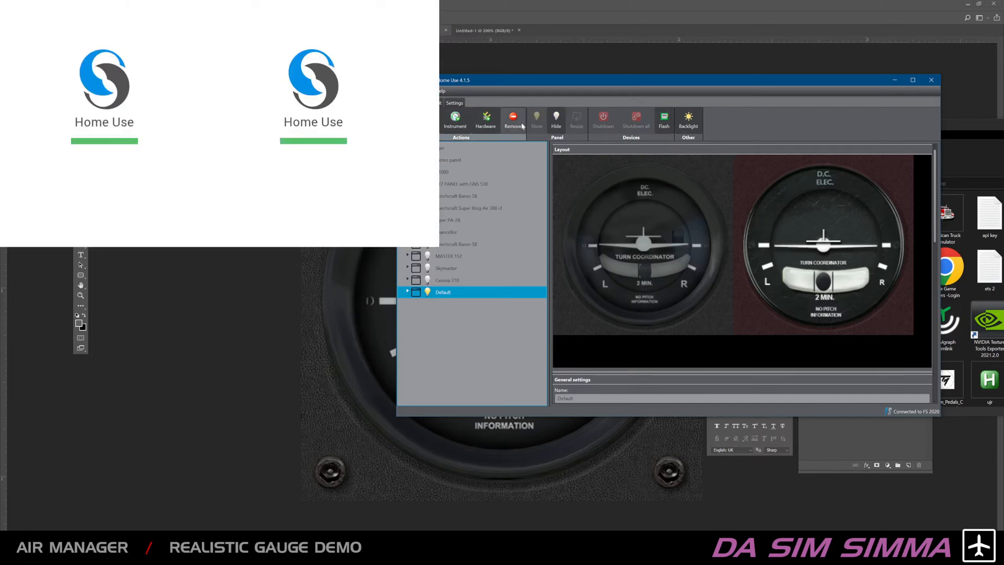